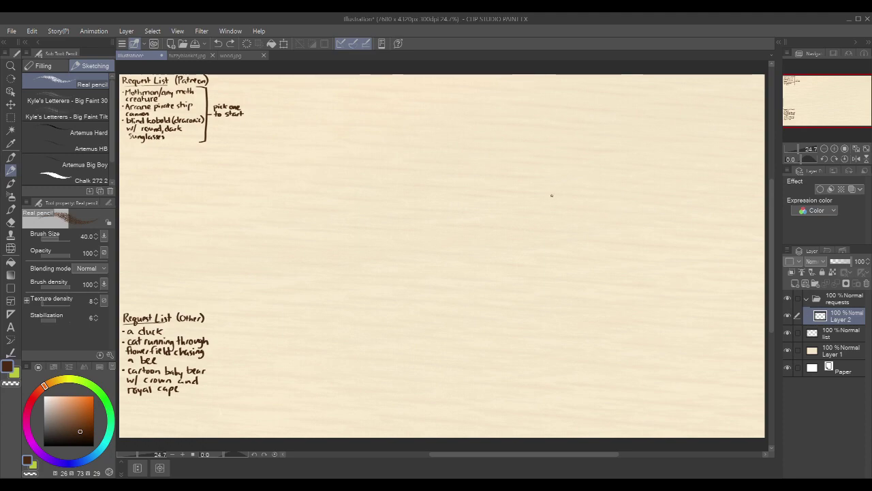
# Sketch two oval eyes with large inner pupils near the canvas's upper area, using the Real pencil at size 25
pyautogui.scroll(2, 554, 196)
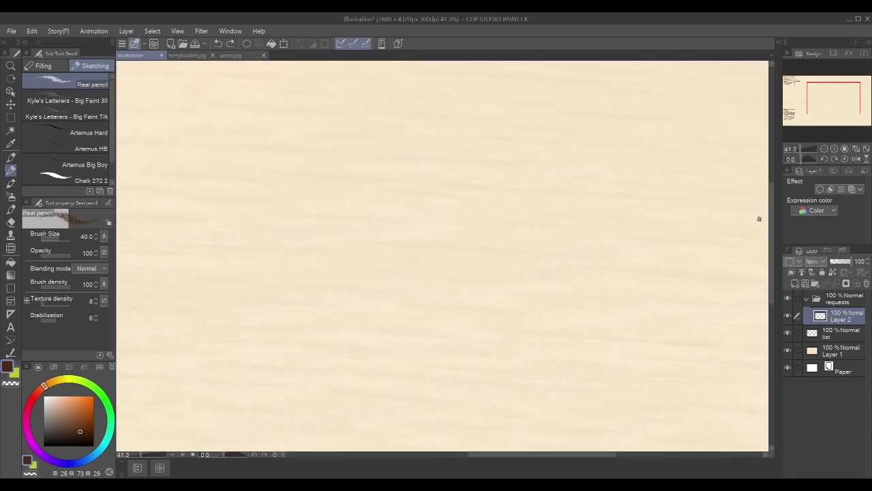
pyautogui.moveTo(667, 252); pyautogui.dragTo(551, 253)
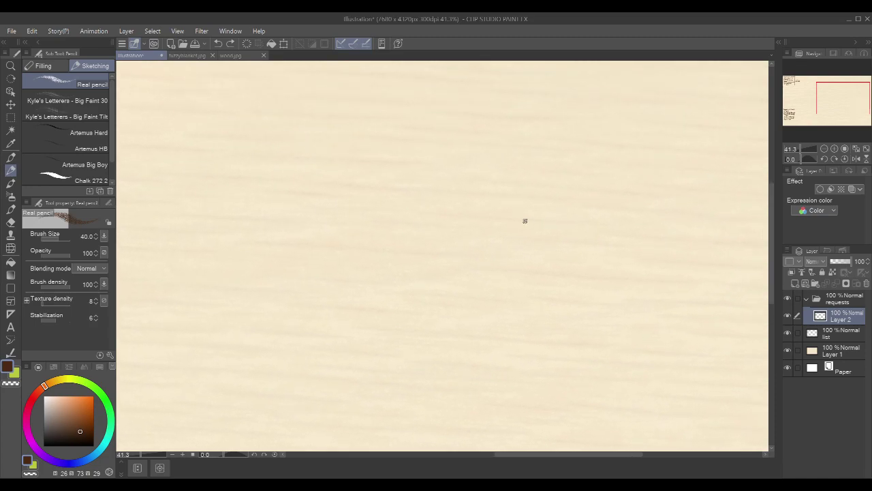
pyautogui.press('[')
pyautogui.press('[')
pyautogui.moveTo(333, 192)
pyautogui.mouseDown()
pyautogui.moveTo(346, 164)
pyautogui.moveTo(364, 184)
pyautogui.moveTo(423, 163)
pyautogui.moveTo(434, 185)
pyautogui.moveTo(407, 192)
pyautogui.moveTo(434, 196)
pyautogui.mouseUp()
pyautogui.moveTo(352, 162)
pyautogui.mouseDown()
pyautogui.moveTo(360, 188)
pyautogui.moveTo(407, 179)
pyautogui.moveTo(427, 184)
pyautogui.mouseUp()
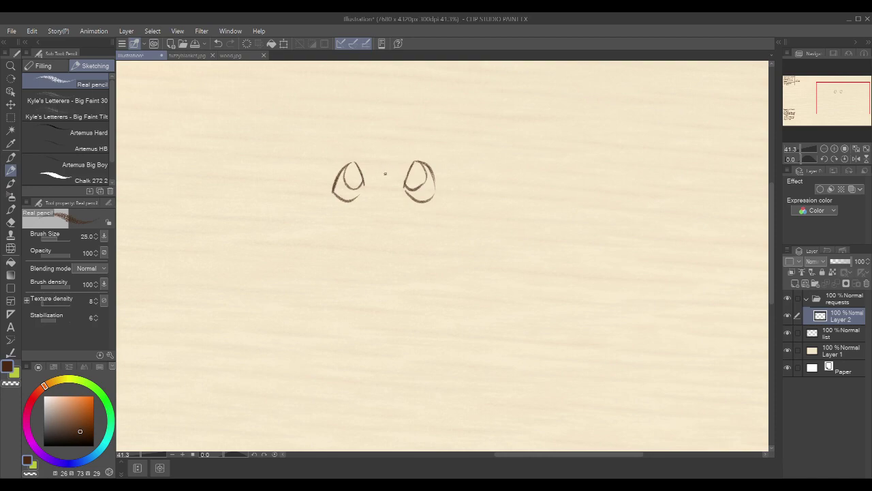
# Add short fur strokes under both eyes and sketch a small rounded nose between them
pyautogui.moveTo(360, 193); pyautogui.dragTo(336, 207)
pyautogui.moveTo(410, 197); pyautogui.dragTo(431, 206)
pyautogui.moveTo(389, 174)
pyautogui.mouseDown()
pyautogui.moveTo(379, 176)
pyautogui.moveTo(382, 185)
pyautogui.moveTo(394, 178)
pyautogui.moveTo(385, 186)
pyautogui.moveTo(392, 179)
pyautogui.moveTo(387, 186)
pyautogui.moveTo(379, 173)
pyautogui.moveTo(401, 175)
pyautogui.mouseUp()
pyautogui.hotkey('ctrl', 'z')
pyautogui.hotkey('ctrl', 'z')
pyautogui.hotkey('ctrl', 'z')
pyautogui.hotkey('ctrl', 'z')
# Sketch a spiky hair tuft and the curved top of the head above the eyes
pyautogui.scroll(-4, 312, 181)
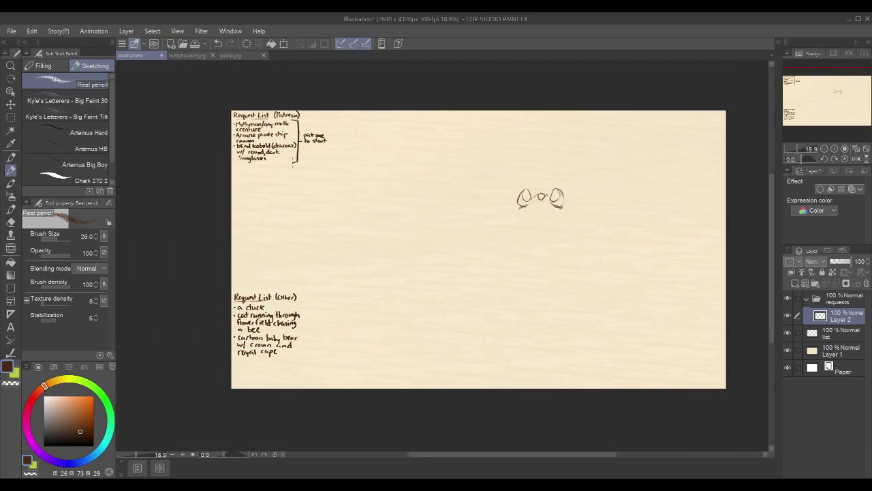
pyautogui.moveTo(656, 175); pyautogui.dragTo(542, 163)
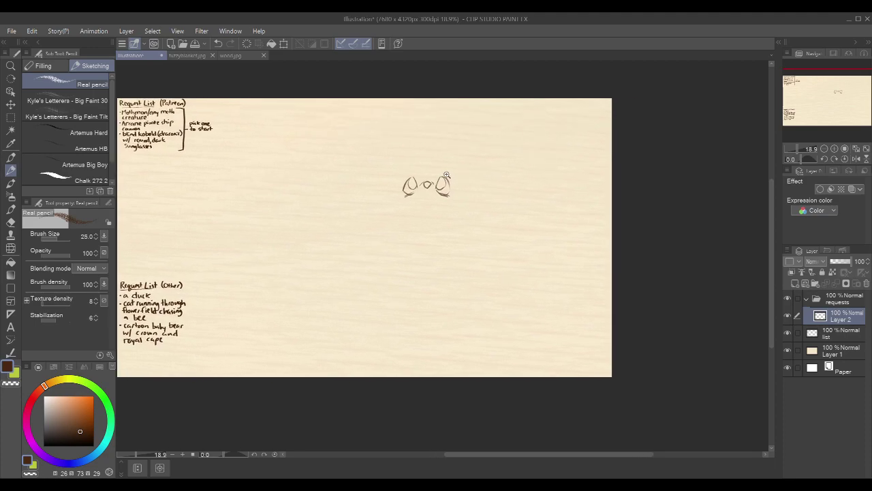
pyautogui.moveTo(447, 175); pyautogui.dragTo(462, 167)
pyautogui.scroll(1, 461, 167)
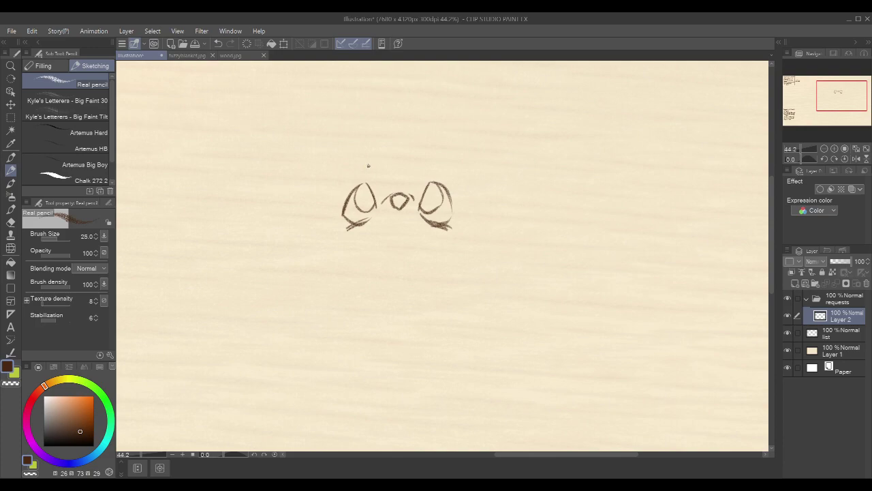
pyautogui.moveTo(362, 142)
pyautogui.mouseDown()
pyautogui.moveTo(369, 161)
pyautogui.moveTo(371, 125)
pyautogui.moveTo(367, 157)
pyautogui.moveTo(396, 130)
pyautogui.mouseUp()
pyautogui.moveTo(370, 147)
pyautogui.mouseDown()
pyautogui.moveTo(349, 159)
pyautogui.moveTo(421, 151)
pyautogui.mouseUp()
pyautogui.hotkey('ctrl', 'z')
pyautogui.hotkey('ctrl', 'z')
pyautogui.hotkey('ctrl', 'z')
pyautogui.moveTo(368, 155)
pyautogui.mouseDown()
pyautogui.moveTo(414, 143)
pyautogui.moveTo(436, 160)
pyautogui.mouseUp()
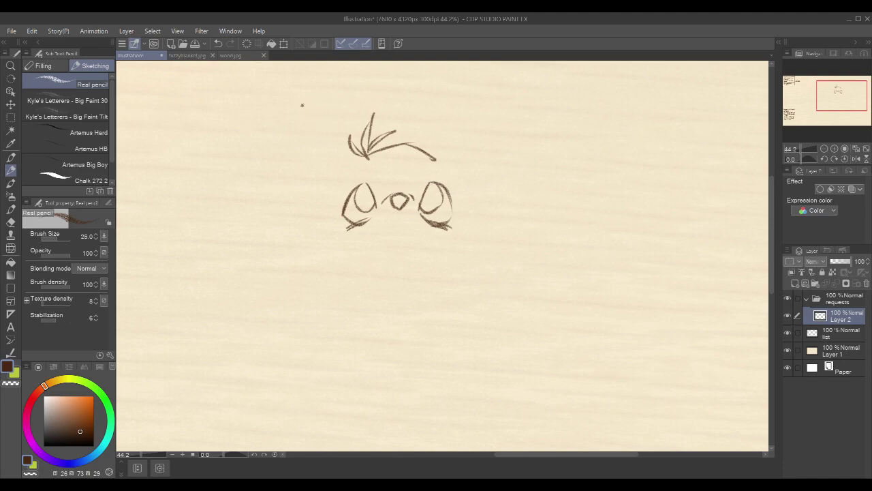
# Sketch the large left ear with a notched lower edge, an inner rim line and inner fur tufts
pyautogui.moveTo(304, 108); pyautogui.dragTo(367, 157)
pyautogui.moveTo(299, 104)
pyautogui.mouseDown()
pyautogui.moveTo(282, 134)
pyautogui.moveTo(300, 106)
pyautogui.moveTo(277, 183)
pyautogui.moveTo(308, 199)
pyautogui.moveTo(277, 181)
pyautogui.moveTo(339, 186)
pyautogui.mouseUp()
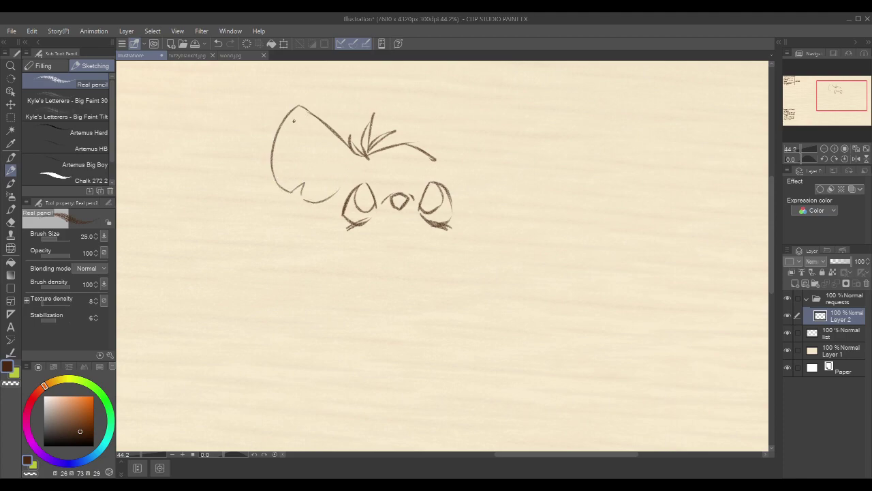
pyautogui.moveTo(303, 115)
pyautogui.mouseDown()
pyautogui.moveTo(338, 158)
pyautogui.moveTo(321, 158)
pyautogui.moveTo(339, 168)
pyautogui.mouseUp()
pyautogui.moveTo(340, 168); pyautogui.dragTo(329, 197)
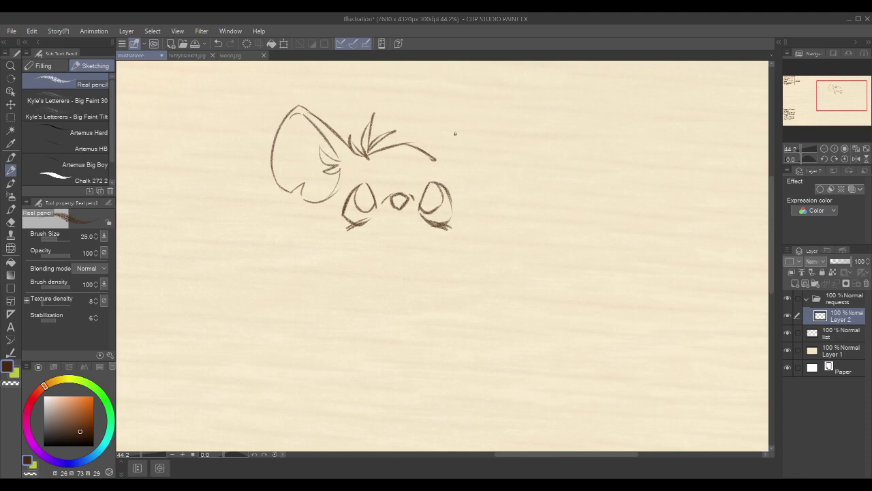
# Sketch the large upright right ear with a jagged lower edge, an inner rim line and fur tufts
pyautogui.moveTo(431, 158); pyautogui.dragTo(481, 121)
pyautogui.hotkey('ctrl', 'z')
pyautogui.moveTo(427, 151); pyautogui.dragTo(415, 112)
pyautogui.hotkey('ctrl', 'z')
pyautogui.moveTo(428, 155)
pyautogui.mouseDown()
pyautogui.moveTo(419, 127)
pyautogui.moveTo(428, 82)
pyautogui.moveTo(443, 80)
pyautogui.moveTo(481, 102)
pyautogui.moveTo(492, 129)
pyautogui.mouseUp()
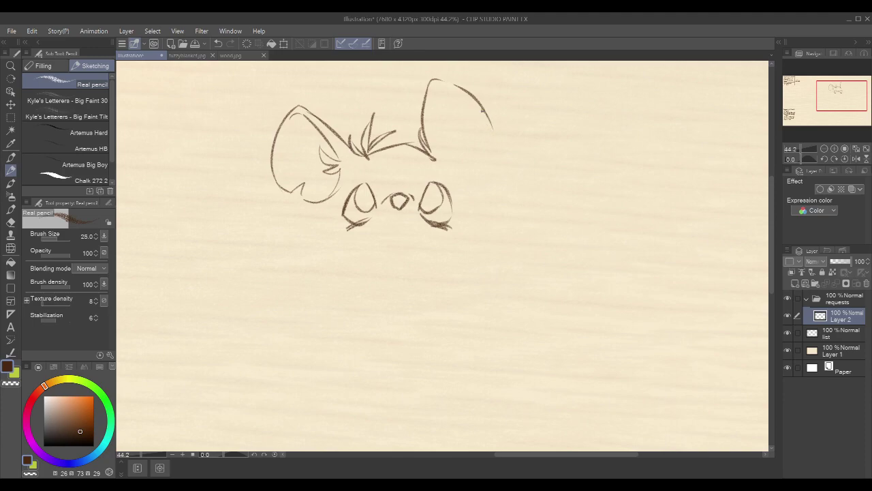
pyautogui.hotkey('ctrl', 'z')
pyautogui.moveTo(441, 80); pyautogui.dragTo(493, 119)
pyautogui.moveTo(494, 119)
pyautogui.mouseDown()
pyautogui.moveTo(500, 158)
pyautogui.moveTo(479, 178)
pyautogui.mouseUp()
pyautogui.moveTo(435, 82); pyautogui.dragTo(436, 130)
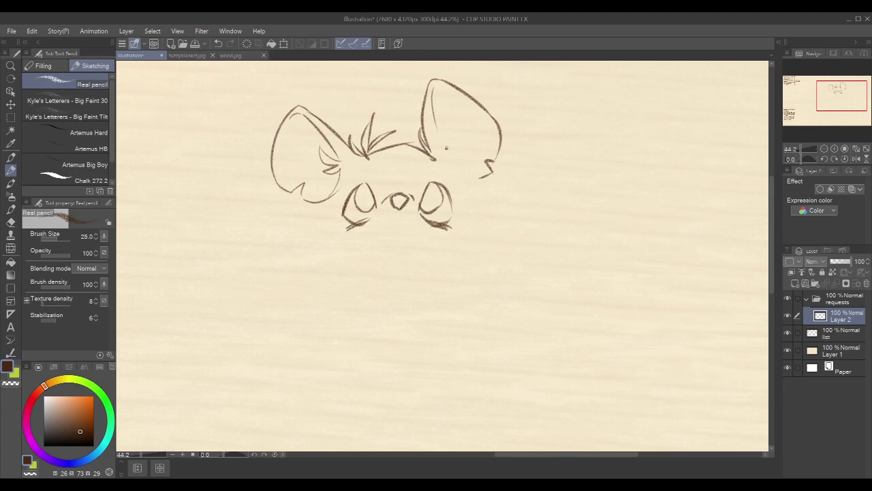
pyautogui.hotkey('ctrl', 'z')
pyautogui.moveTo(432, 81)
pyautogui.mouseDown()
pyautogui.moveTo(447, 154)
pyautogui.moveTo(458, 135)
pyautogui.moveTo(457, 155)
pyautogui.moveTo(469, 148)
pyautogui.moveTo(458, 156)
pyautogui.moveTo(471, 166)
pyautogui.mouseUp()
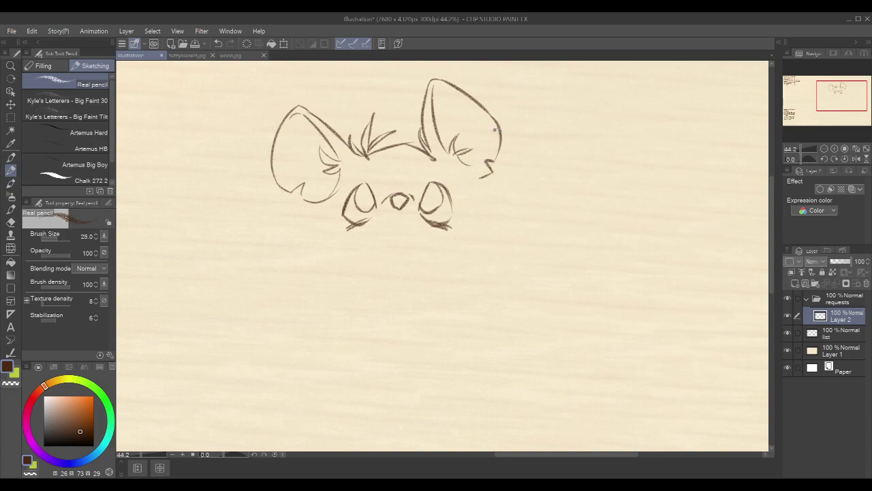
# Sketch the pointed left cheek fur and a small open mouth below the nose
pyautogui.moveTo(421, 154); pyautogui.dragTo(325, 269)
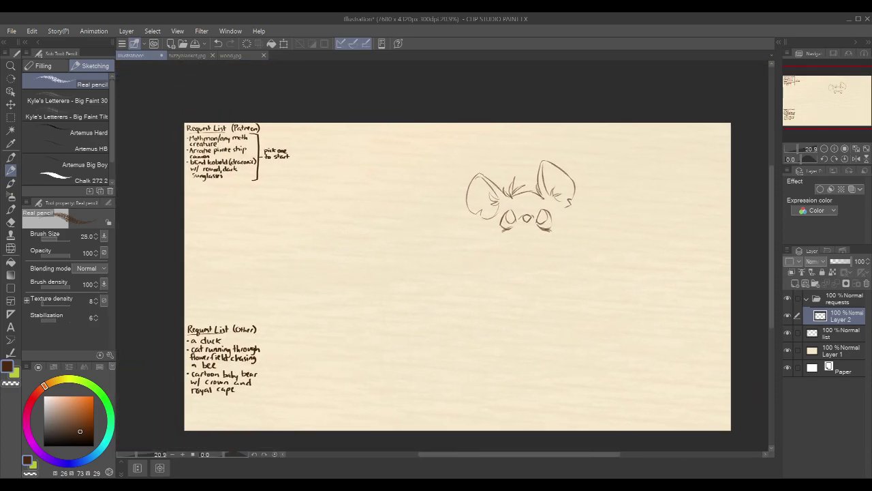
pyautogui.moveTo(278, 126)
pyautogui.mouseDown()
pyautogui.moveTo(278, 136)
pyautogui.moveTo(291, 131)
pyautogui.mouseUp()
pyautogui.moveTo(273, 325)
pyautogui.mouseDown()
pyautogui.moveTo(273, 333)
pyautogui.moveTo(285, 329)
pyautogui.mouseUp()
pyautogui.moveTo(603, 204); pyautogui.dragTo(549, 199)
pyautogui.scroll(4, 507, 194)
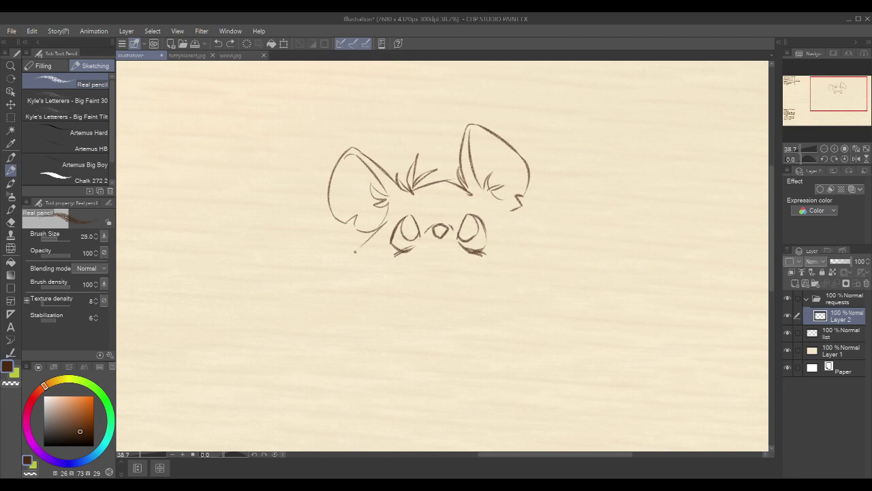
pyautogui.moveTo(383, 221)
pyautogui.mouseDown()
pyautogui.moveTo(351, 255)
pyautogui.moveTo(367, 262)
pyautogui.moveTo(375, 279)
pyautogui.mouseUp()
pyautogui.moveTo(438, 237)
pyautogui.mouseDown()
pyautogui.moveTo(438, 248)
pyautogui.moveTo(450, 238)
pyautogui.moveTo(438, 257)
pyautogui.moveTo(445, 254)
pyautogui.moveTo(434, 253)
pyautogui.moveTo(441, 258)
pyautogui.mouseUp()
pyautogui.moveTo(433, 252); pyautogui.dragTo(440, 258)
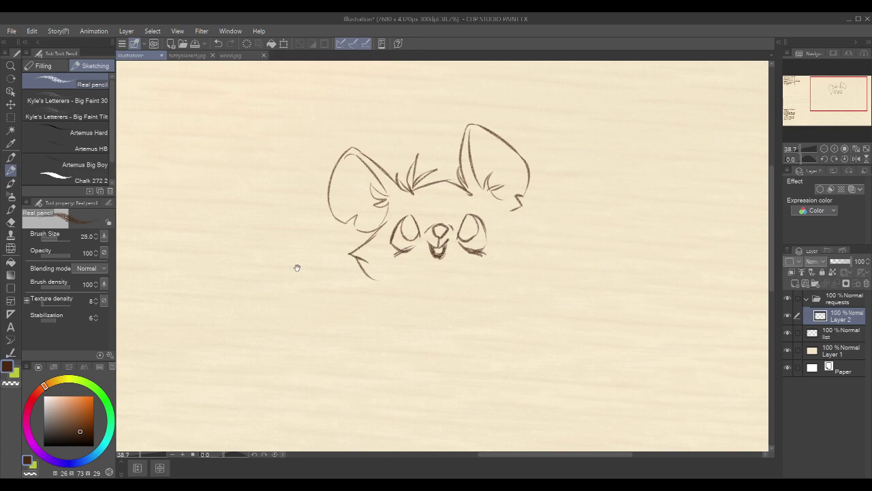
# Handwrite the bulleted entry "Llamas" below the Patreon request list with the Chalk brush
pyautogui.moveTo(218, 255); pyautogui.dragTo(600, 330)
pyautogui.moveTo(262, 248); pyautogui.dragTo(314, 223)
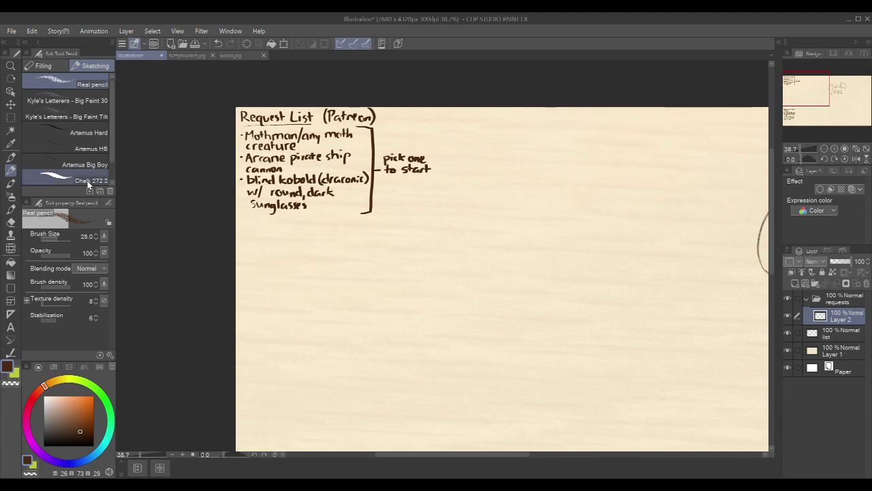
pyautogui.click(65, 178)
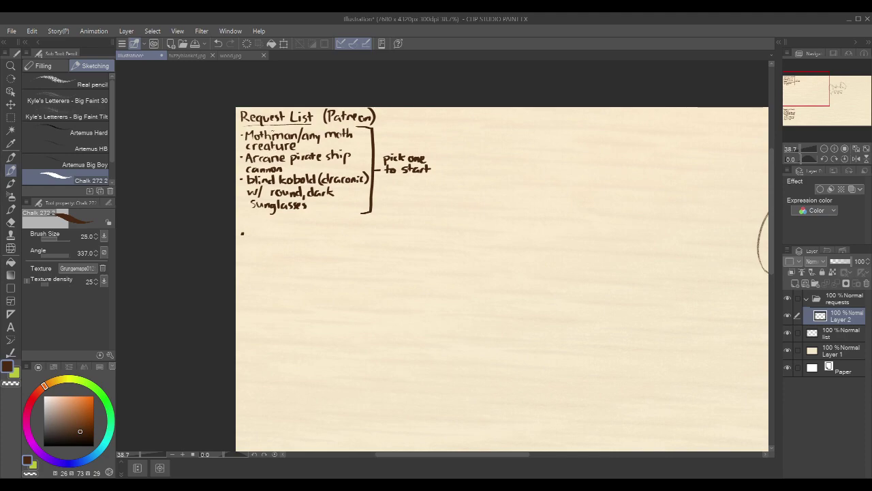
pyautogui.moveTo(252, 229); pyautogui.dragTo(257, 238)
pyautogui.moveTo(260, 230); pyautogui.dragTo(259, 240)
pyautogui.moveTo(269, 234); pyautogui.dragTo(271, 239)
pyautogui.moveTo(273, 235); pyautogui.dragTo(296, 240)
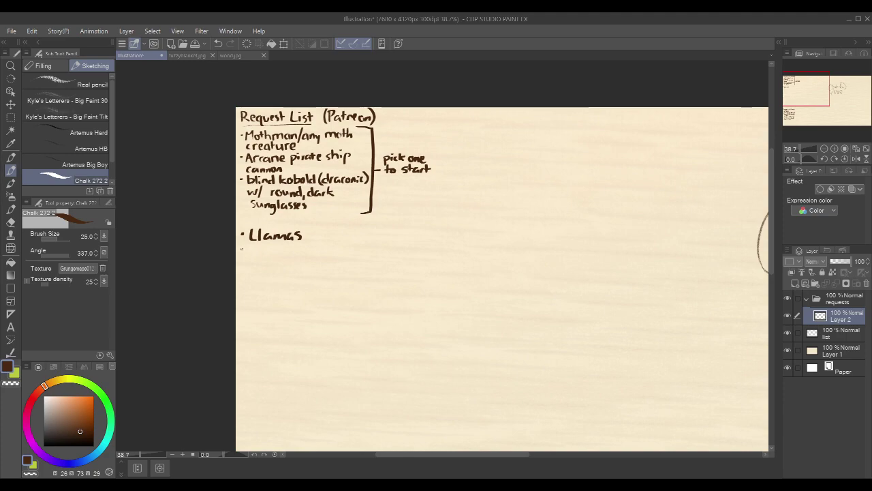
# Handwrite the bulleted entry "Nacho the cat" under "Llamas"
pyautogui.moveTo(251, 245)
pyautogui.mouseDown()
pyautogui.moveTo(251, 257)
pyautogui.moveTo(261, 243)
pyautogui.moveTo(266, 254)
pyautogui.moveTo(336, 256)
pyautogui.mouseUp()
pyautogui.moveTo(347, 251); pyautogui.dragTo(350, 257)
pyautogui.moveTo(346, 248); pyautogui.dragTo(354, 248)
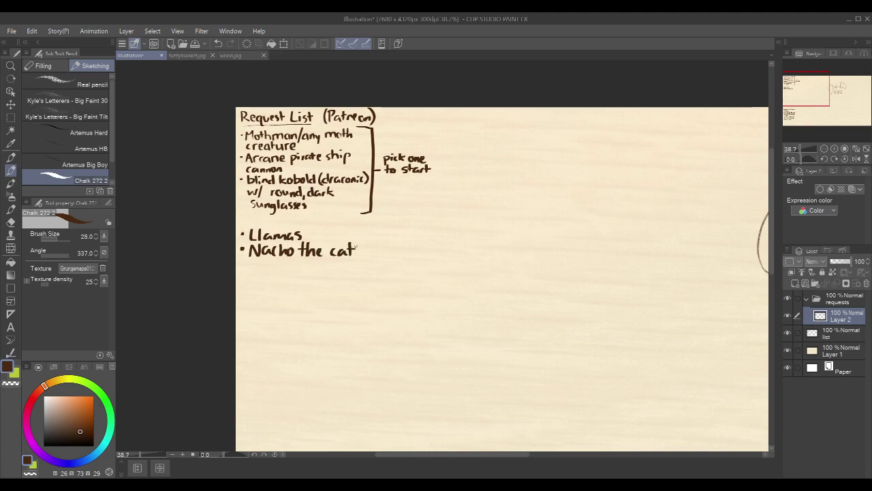
# Return to the Real pencil and sketch the jagged right cheek fur below the right ear
pyautogui.click(90, 83)
pyautogui.moveTo(604, 218)
pyautogui.mouseDown()
pyautogui.moveTo(551, 195)
pyautogui.moveTo(335, 157)
pyautogui.mouseUp()
pyautogui.moveTo(534, 229); pyautogui.dragTo(378, 211)
pyautogui.moveTo(505, 180); pyautogui.dragTo(519, 213)
pyautogui.hotkey('ctrl', 'z')
pyautogui.hotkey('ctrl', 'z')
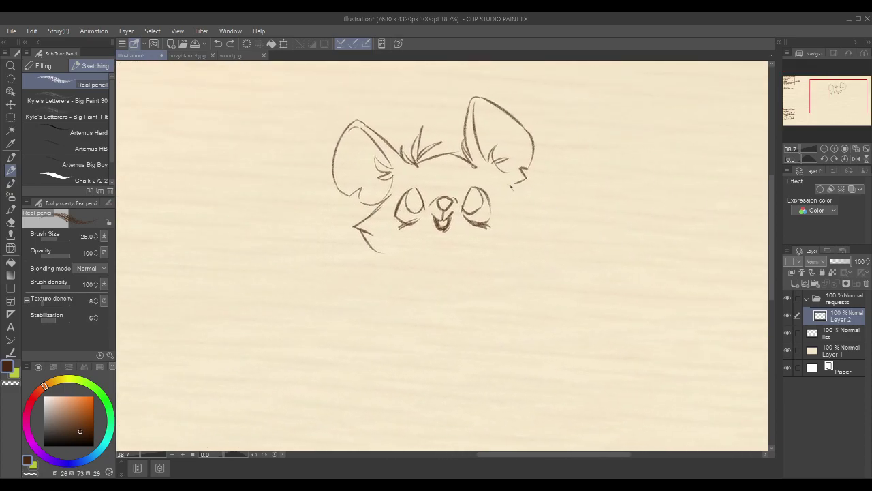
pyautogui.moveTo(511, 183)
pyautogui.mouseDown()
pyautogui.moveTo(508, 204)
pyautogui.moveTo(533, 209)
pyautogui.moveTo(515, 236)
pyautogui.mouseUp()
pyautogui.hotkey('ctrl', 'z')
# Sketch a thick scarf around the neck with fold lines and a long end hanging down on the left
pyautogui.moveTo(385, 254)
pyautogui.mouseDown()
pyautogui.moveTo(444, 235)
pyautogui.moveTo(500, 252)
pyautogui.mouseUp()
pyautogui.moveTo(385, 251)
pyautogui.mouseDown()
pyautogui.moveTo(375, 273)
pyautogui.moveTo(388, 292)
pyautogui.moveTo(430, 303)
pyautogui.mouseUp()
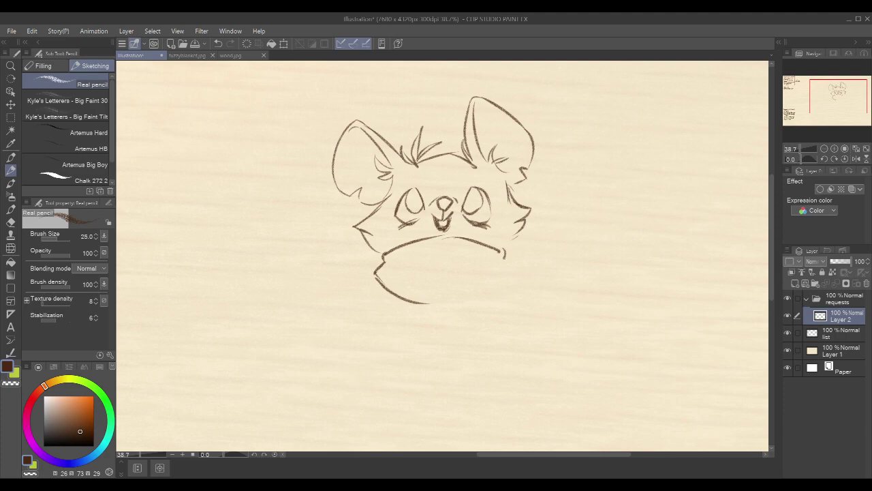
pyautogui.moveTo(503, 256); pyautogui.dragTo(506, 270)
pyautogui.moveTo(458, 305)
pyautogui.mouseDown()
pyautogui.moveTo(512, 278)
pyautogui.moveTo(511, 287)
pyautogui.mouseUp()
pyautogui.moveTo(401, 263); pyautogui.dragTo(486, 266)
pyautogui.moveTo(428, 262); pyautogui.dragTo(480, 263)
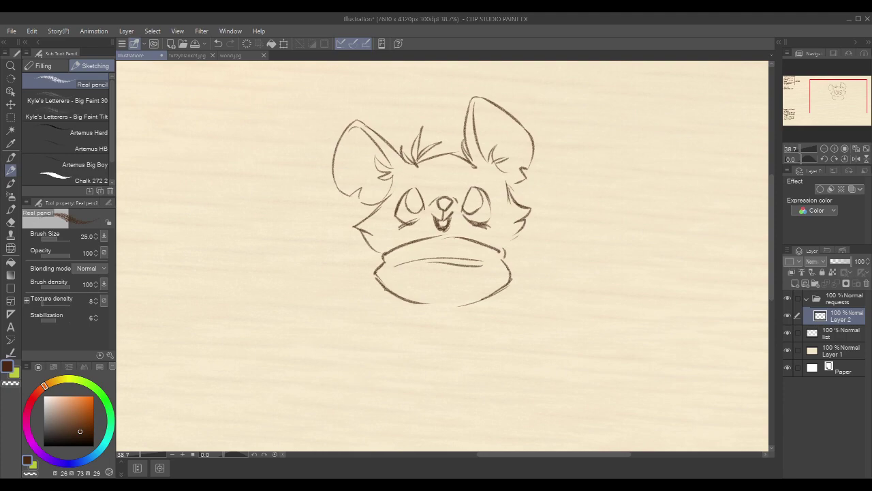
pyautogui.moveTo(379, 289)
pyautogui.mouseDown()
pyautogui.moveTo(366, 374)
pyautogui.moveTo(404, 392)
pyautogui.mouseUp()
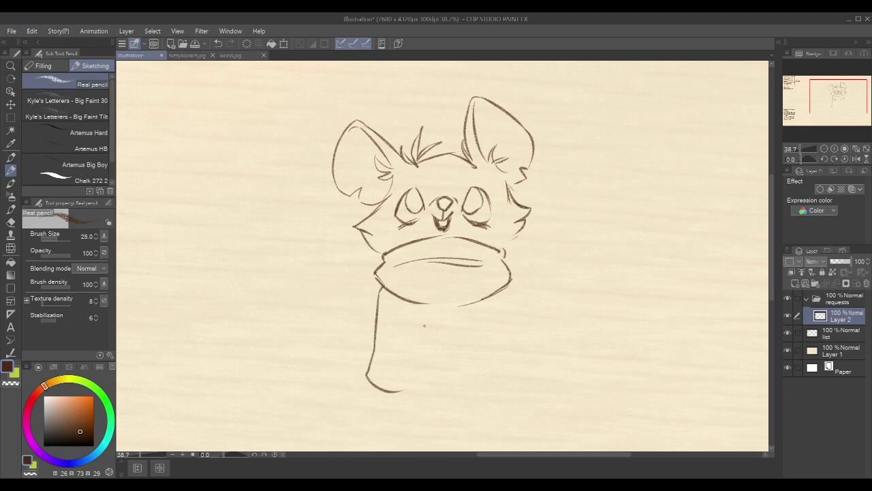
pyautogui.moveTo(421, 306); pyautogui.dragTo(430, 373)
# Draw highlights in the eyes, shade the pupils and nose dark, and extend the lower right cheek line
pyautogui.moveTo(412, 196); pyautogui.dragTo(408, 203)
pyautogui.moveTo(473, 196); pyautogui.dragTo(415, 211)
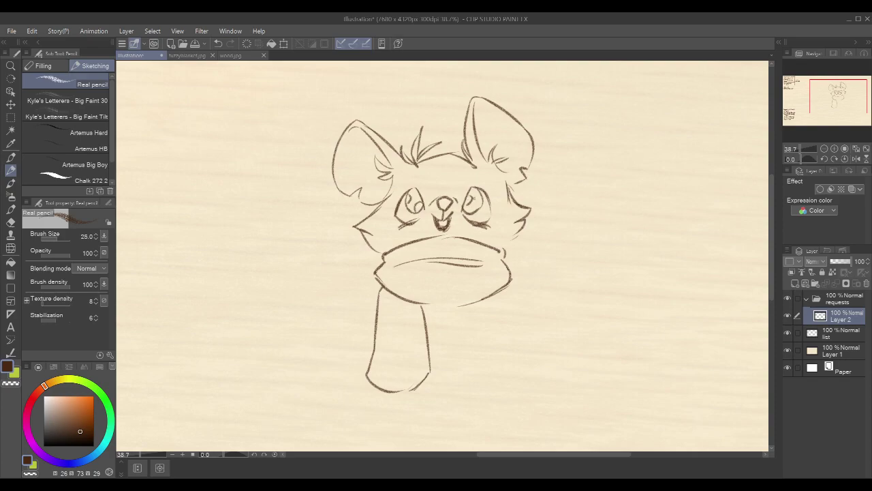
pyautogui.moveTo(480, 202); pyautogui.dragTo(475, 211)
pyautogui.moveTo(409, 201)
pyautogui.mouseDown()
pyautogui.moveTo(415, 212)
pyautogui.moveTo(412, 197)
pyautogui.moveTo(418, 202)
pyautogui.mouseUp()
pyautogui.moveTo(420, 193); pyautogui.dragTo(448, 208)
pyautogui.moveTo(450, 198)
pyautogui.mouseDown()
pyautogui.moveTo(451, 206)
pyautogui.moveTo(476, 198)
pyautogui.moveTo(472, 212)
pyautogui.mouseUp()
pyautogui.moveTo(473, 192); pyautogui.dragTo(473, 205)
pyautogui.moveTo(473, 190); pyautogui.dragTo(481, 202)
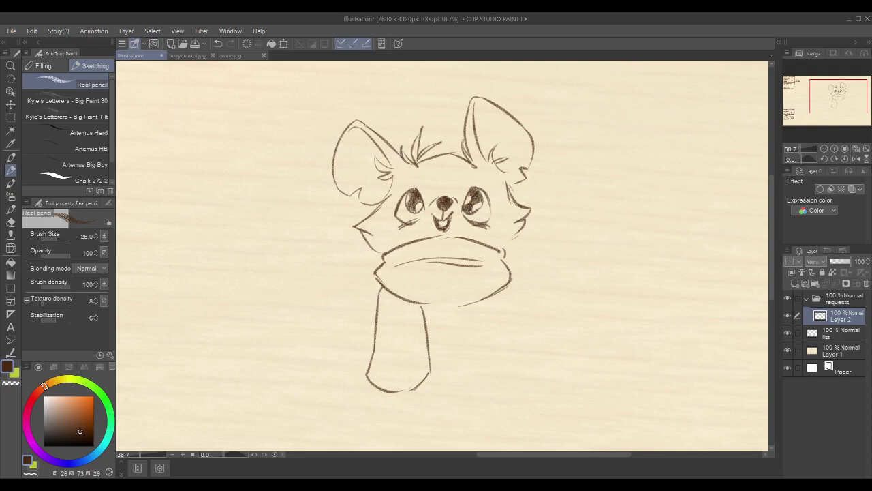
pyautogui.moveTo(515, 236); pyautogui.dragTo(507, 243)
pyautogui.scroll(-3, 612, 165)
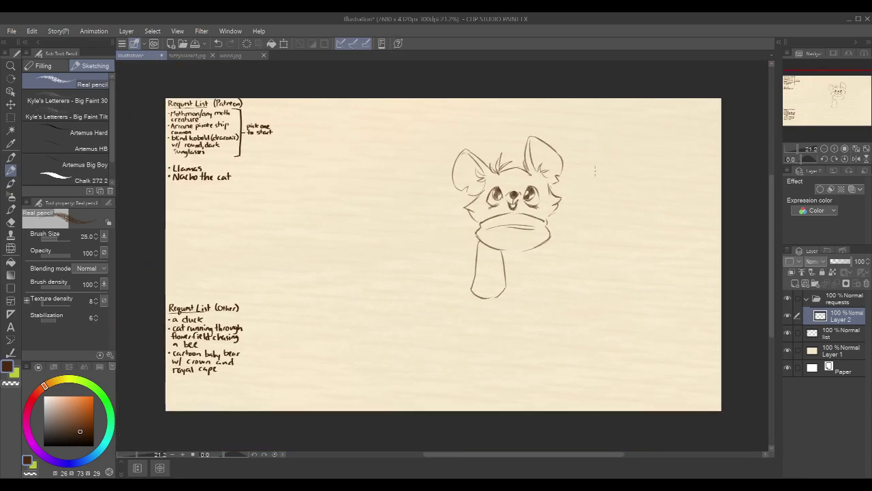
pyautogui.hotkey('ctrl', 't')
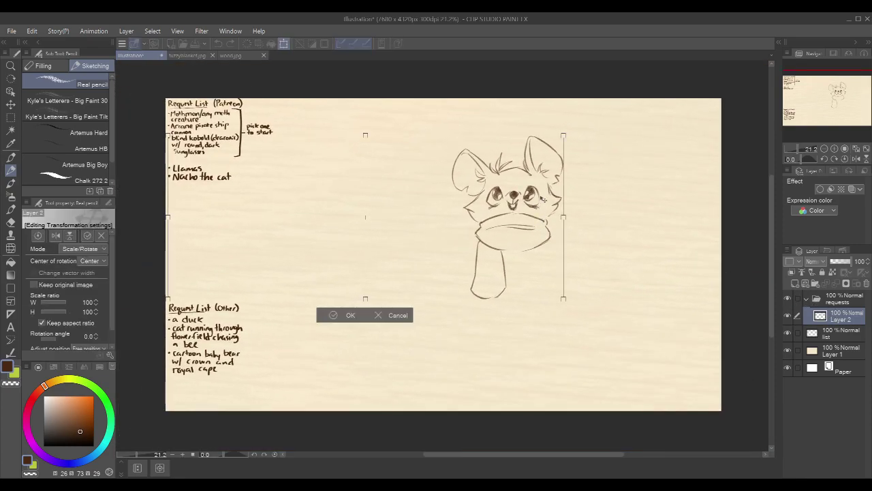
pyautogui.click(397, 315)
# Lasso the "Llamas" and "Nacho the cat" entries, move them off Layer 2 and merge them into the list layer
pyautogui.press('m')
pyautogui.moveTo(234, 158)
pyautogui.mouseDown()
pyautogui.moveTo(218, 145)
pyautogui.moveTo(247, 156)
pyautogui.moveTo(240, 159)
pyautogui.mouseUp()
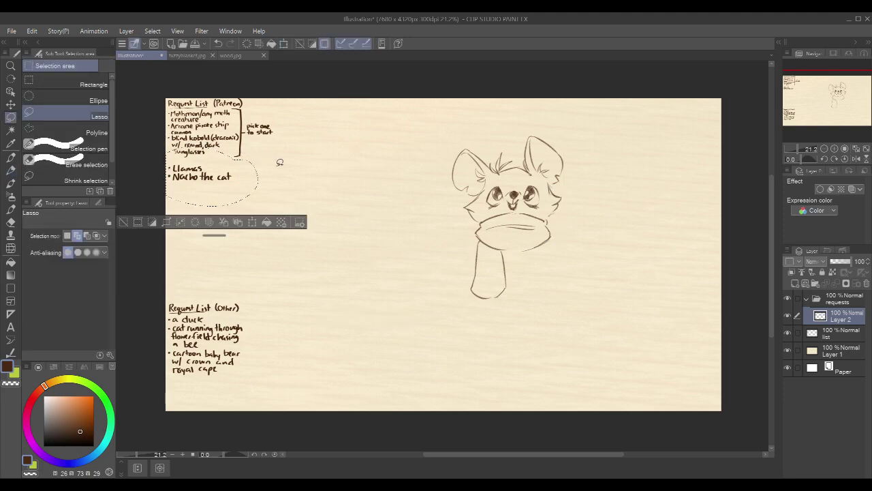
pyautogui.hotkey('ctrl', 'x')
pyautogui.click(842, 336)
pyautogui.hotkey('ctrl', 'v')
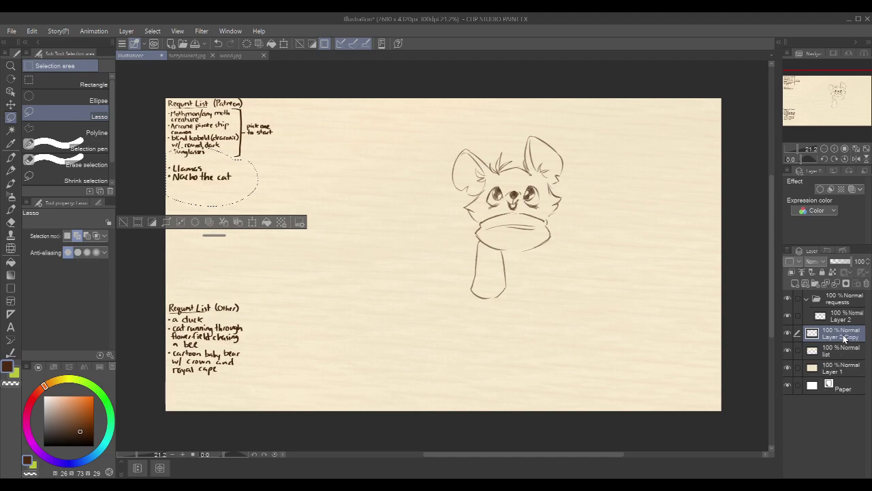
pyautogui.click(838, 284)
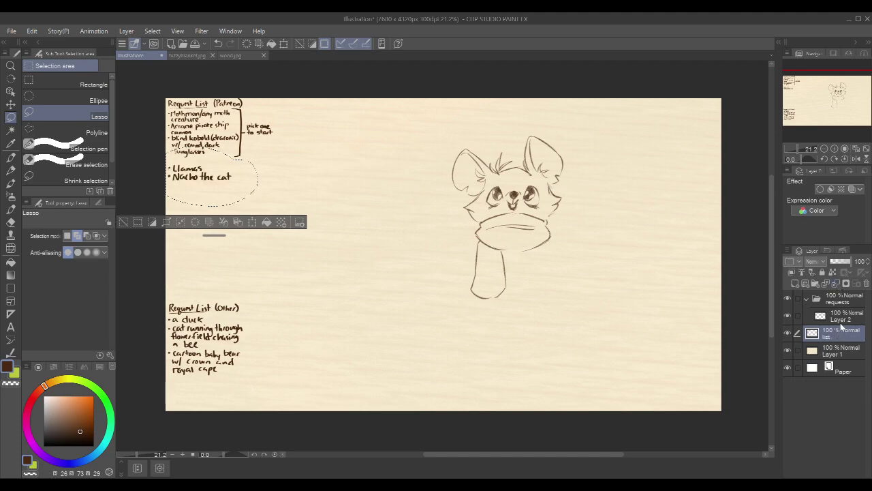
pyautogui.hotkey('ctrl', 'd')
# Move the creature sketch on Layer 2 into the canvas's upper-right corner
pyautogui.click(839, 316)
pyautogui.hotkey('ctrl', 't')
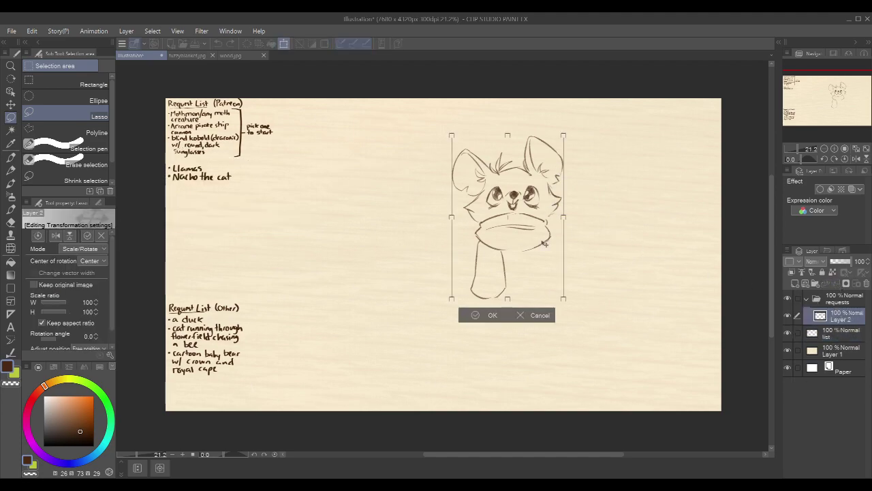
pyautogui.moveTo(658, 211); pyautogui.dragTo(698, 216)
pyautogui.click(637, 283)
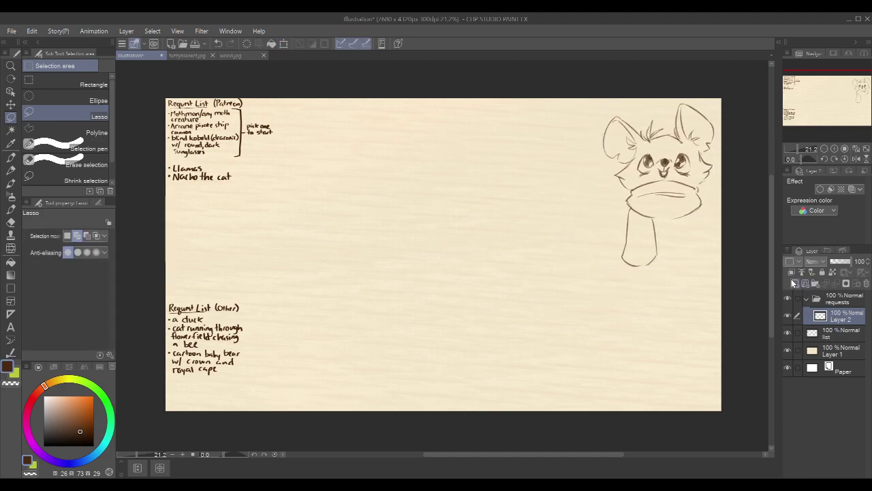
# Add a new raster layer above Layer 2 and switch back to the Real pencil for sketching
pyautogui.click(795, 283)
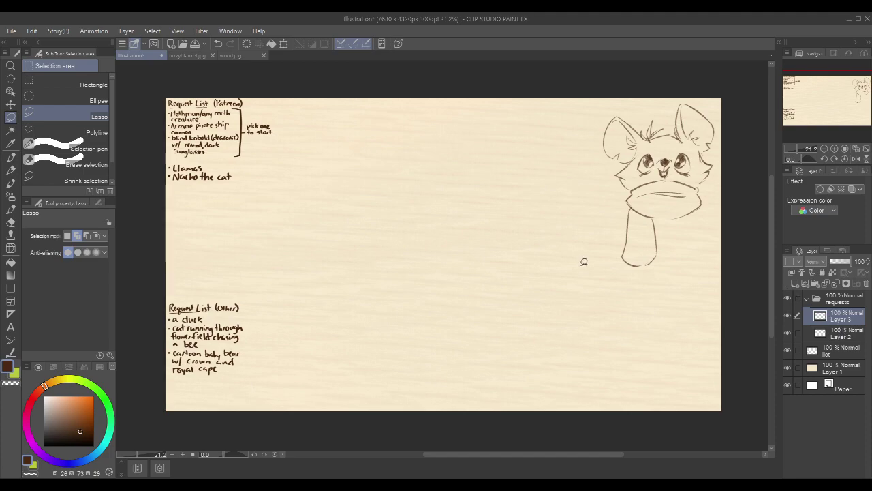
pyautogui.press('p')
pyautogui.press('p')
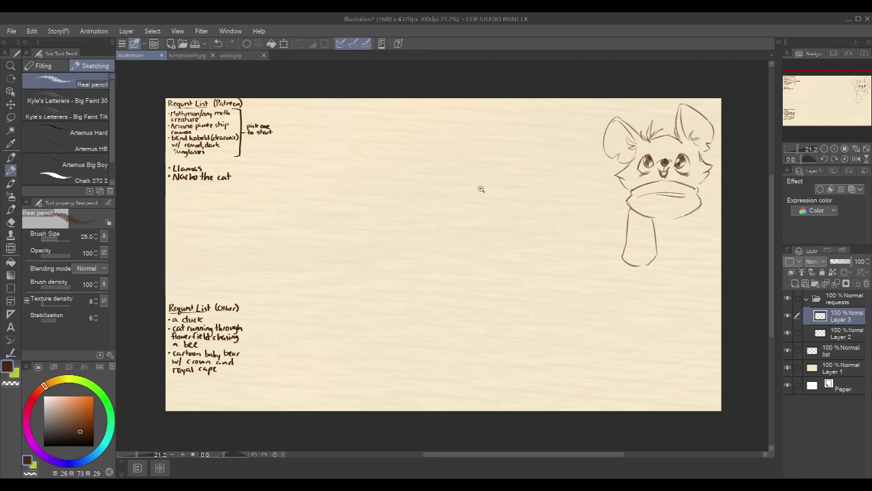
pyautogui.scroll(1, 479, 187)
pyautogui.moveTo(677, 175); pyautogui.dragTo(684, 165)
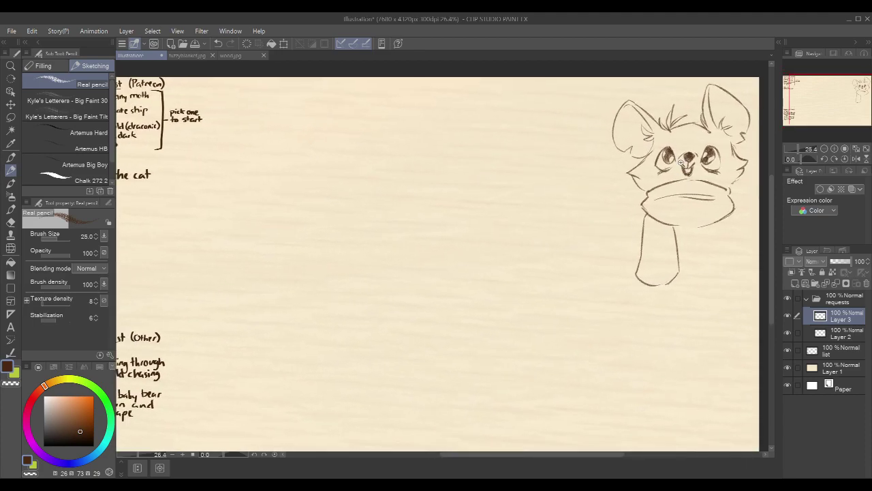
# Sketch the four slightly curved sides of a large tilted box opening in the empty area between the list and the creature
pyautogui.moveTo(413, 284); pyautogui.dragTo(453, 261)
pyautogui.moveTo(418, 207); pyautogui.dragTo(428, 202)
pyautogui.scroll(1, 428, 203)
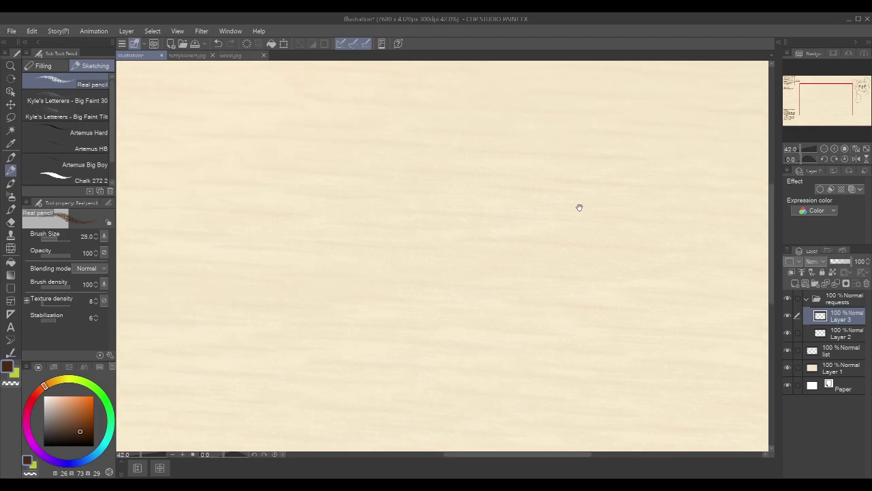
pyautogui.moveTo(591, 227); pyautogui.dragTo(575, 207)
pyautogui.scroll(-5, 553, 205)
pyautogui.scroll(5, 553, 205)
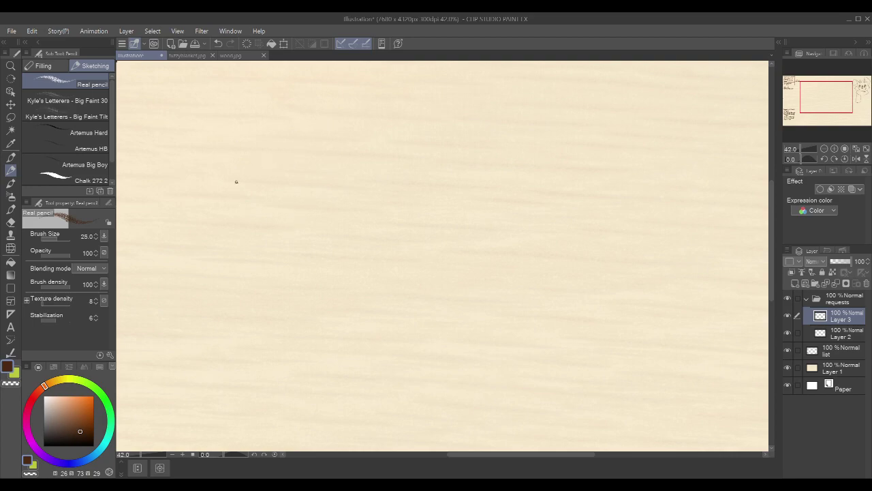
pyautogui.moveTo(229, 165); pyautogui.dragTo(284, 308)
pyautogui.moveTo(206, 138); pyautogui.dragTo(284, 311)
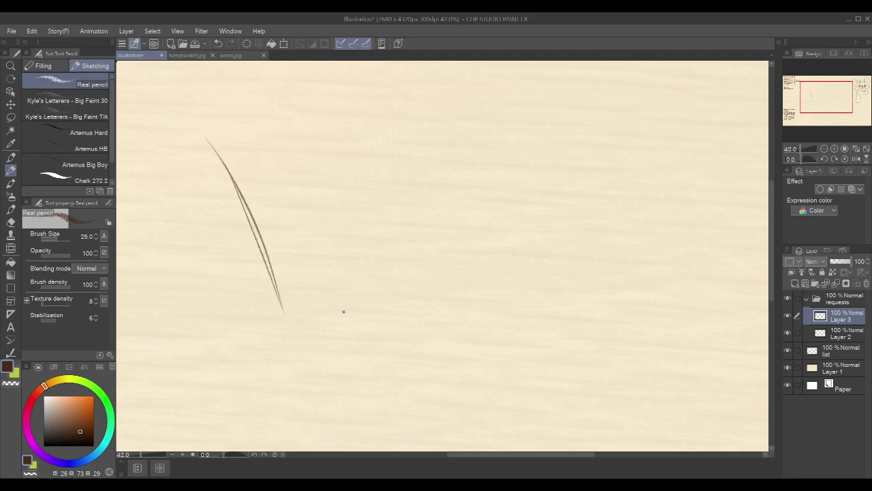
pyautogui.moveTo(339, 315); pyautogui.dragTo(563, 296)
pyautogui.moveTo(275, 335); pyautogui.dragTo(615, 291)
pyautogui.moveTo(195, 130); pyautogui.dragTo(524, 84)
pyautogui.moveTo(226, 129)
pyautogui.mouseDown()
pyautogui.moveTo(490, 87)
pyautogui.moveTo(627, 264)
pyautogui.mouseUp()
pyautogui.moveTo(554, 99); pyautogui.dragTo(602, 194)
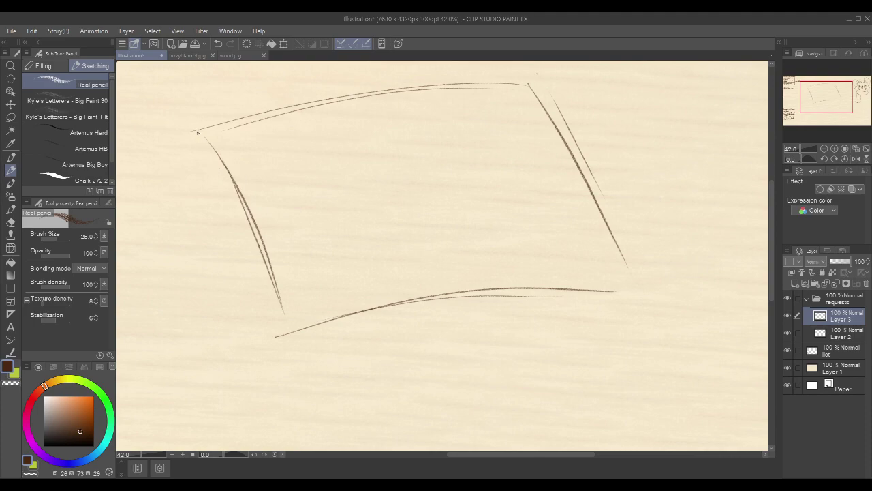
# Add short depth lines at the box's upper-left, lower-right and lower-left corners
pyautogui.moveTo(200, 127); pyautogui.dragTo(201, 178)
pyautogui.moveTo(637, 282); pyautogui.dragTo(585, 340)
pyautogui.moveTo(290, 329); pyautogui.dragTo(272, 369)
pyautogui.hotkey('ctrl', 'z')
pyautogui.moveTo(286, 329); pyautogui.dragTo(274, 363)
pyautogui.hotkey('ctrl', 'z')
pyautogui.moveTo(287, 330); pyautogui.dragTo(277, 350)
# Draw the box's outer left edge and the lower front edge to give it thickness
pyautogui.moveTo(200, 197); pyautogui.dragTo(272, 361)
pyautogui.hotkey('ctrl', 'z')
pyautogui.moveTo(195, 182); pyautogui.dragTo(271, 364)
pyautogui.moveTo(531, 243); pyautogui.dragTo(552, 174)
pyautogui.moveTo(286, 291); pyautogui.dragTo(634, 257)
pyautogui.hotkey('ctrl', 'z')
pyautogui.moveTo(287, 295); pyautogui.dragTo(556, 267)
pyautogui.moveTo(559, 185); pyautogui.dragTo(520, 292)
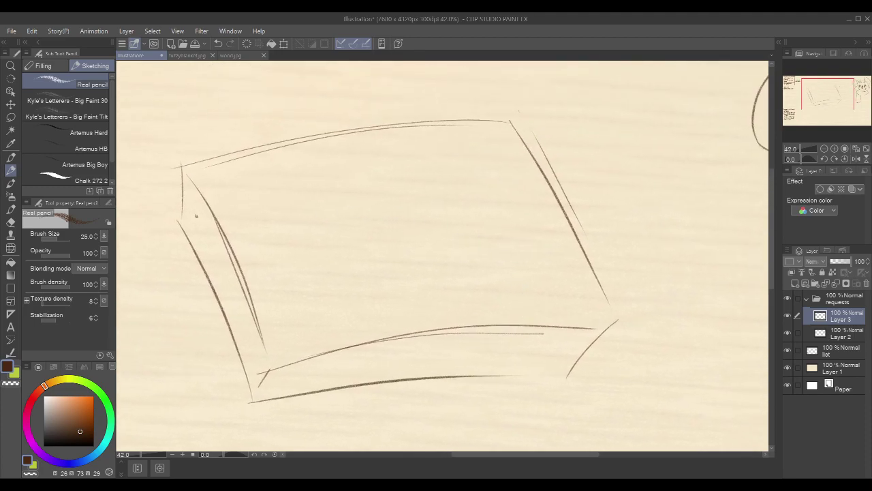
# Draw the inner back and right floor edges of the box, plus the short edge running down from its rear-right corner
pyautogui.moveTo(229, 204); pyautogui.dragTo(448, 171)
pyautogui.moveTo(563, 298); pyautogui.dragTo(501, 200)
pyautogui.moveTo(509, 121); pyautogui.dragTo(485, 175)
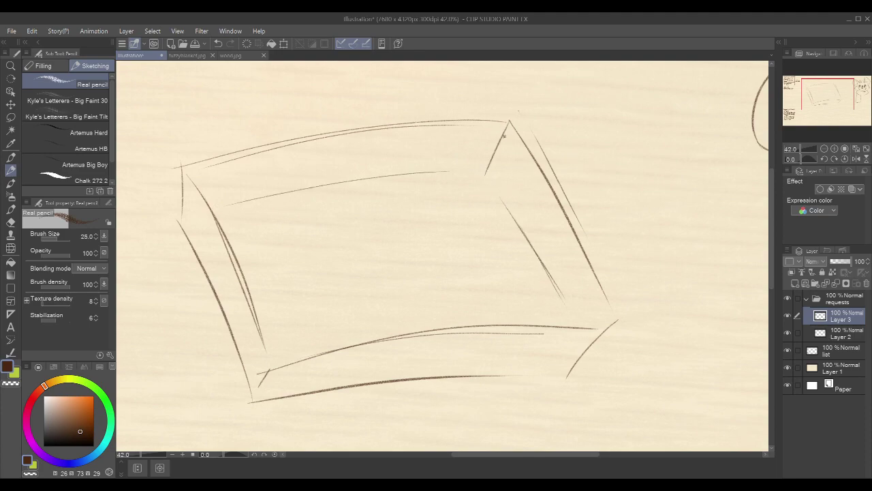
pyautogui.moveTo(599, 122); pyautogui.dragTo(599, 120)
# Strengthen the box's left rim and its outer left edge with additional pencil strokes
pyautogui.moveTo(180, 163); pyautogui.dragTo(271, 330)
pyautogui.hotkey('ctrl', 'z')
pyautogui.moveTo(185, 165); pyautogui.dragTo(280, 354)
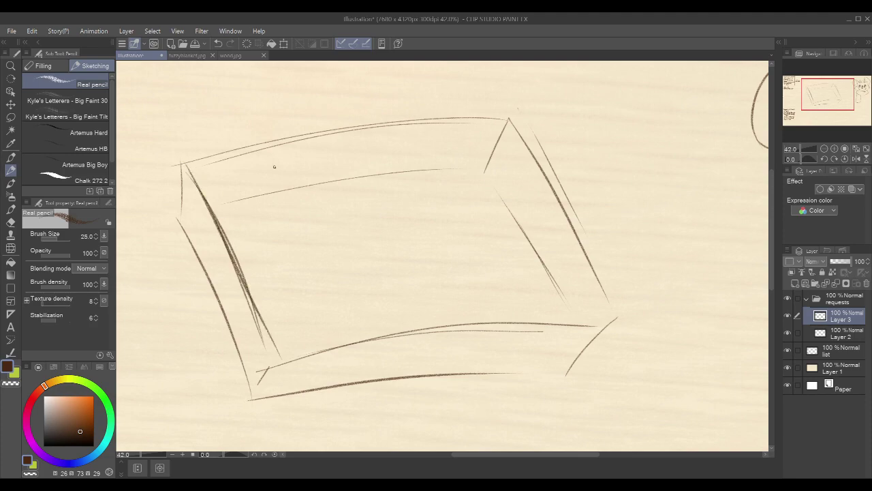
pyautogui.moveTo(177, 216); pyautogui.dragTo(223, 311)
pyautogui.moveTo(626, 156)
pyautogui.mouseDown()
pyautogui.moveTo(609, 171)
pyautogui.moveTo(565, 174)
pyautogui.mouseUp()
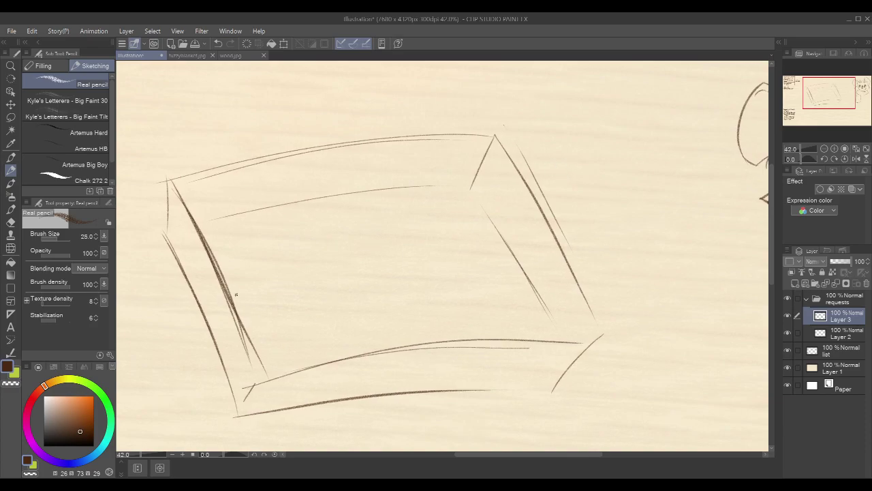
# Erase the overlapping strokes along the box's left rim and redraw the rim as one cleaner line
pyautogui.press('c')
pyautogui.moveTo(205, 250); pyautogui.dragTo(242, 336)
pyautogui.moveTo(214, 269)
pyautogui.mouseDown()
pyautogui.moveTo(249, 363)
pyautogui.moveTo(231, 309)
pyautogui.mouseUp()
pyautogui.moveTo(195, 223); pyautogui.dragTo(252, 346)
pyautogui.moveTo(215, 260); pyautogui.dragTo(255, 353)
pyautogui.press('c')
pyautogui.moveTo(191, 220); pyautogui.dragTo(258, 384)
pyautogui.hotkey('ctrl', 'z')
pyautogui.moveTo(193, 214); pyautogui.dragTo(242, 338)
pyautogui.hotkey('ctrl', 'z')
pyautogui.moveTo(191, 211); pyautogui.dragTo(261, 366)
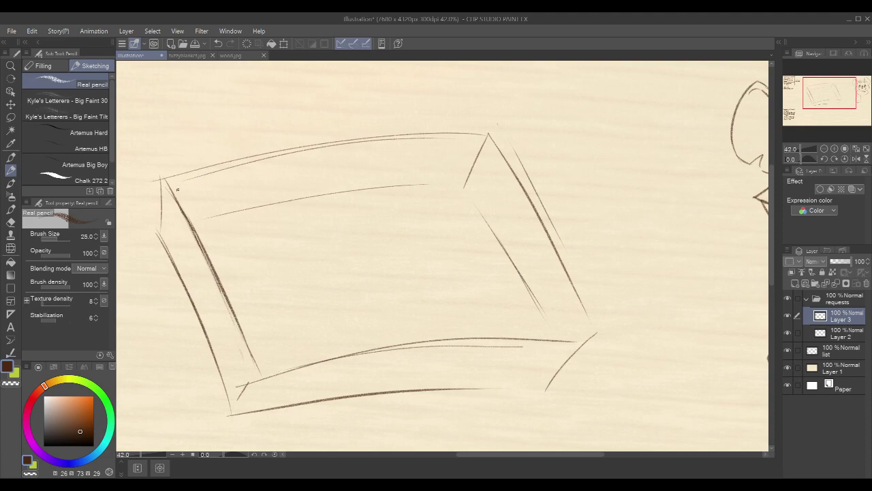
pyautogui.moveTo(175, 191)
pyautogui.mouseDown()
pyautogui.moveTo(261, 168)
pyautogui.moveTo(230, 144)
pyautogui.moveTo(269, 189)
pyautogui.mouseUp()
pyautogui.moveTo(200, 233); pyautogui.dragTo(229, 239)
pyautogui.moveTo(270, 189); pyautogui.dragTo(261, 216)
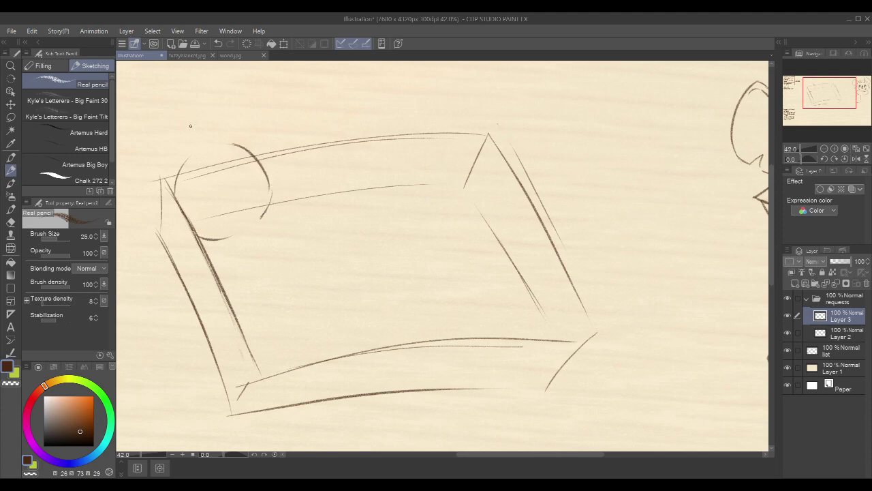
pyautogui.moveTo(453, 197); pyautogui.dragTo(430, 202)
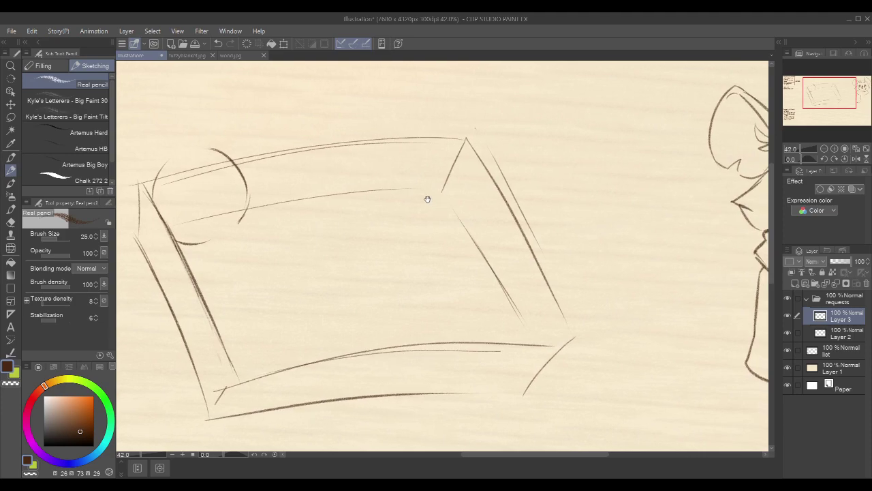
pyautogui.hotkey('ctrl', 'z')
pyautogui.hotkey('ctrl', 'z')
pyautogui.hotkey('ctrl', 'z')
pyautogui.hotkey('ctrl', 'z')
pyautogui.hotkey('ctrl', 'z')
pyautogui.hotkey('ctrl', 'z')
# Sketch a small head circle over the box's upper-left corner
pyautogui.moveTo(150, 188)
pyautogui.mouseDown()
pyautogui.moveTo(158, 167)
pyautogui.moveTo(213, 164)
pyautogui.moveTo(221, 177)
pyautogui.mouseUp()
pyautogui.moveTo(175, 235); pyautogui.dragTo(214, 228)
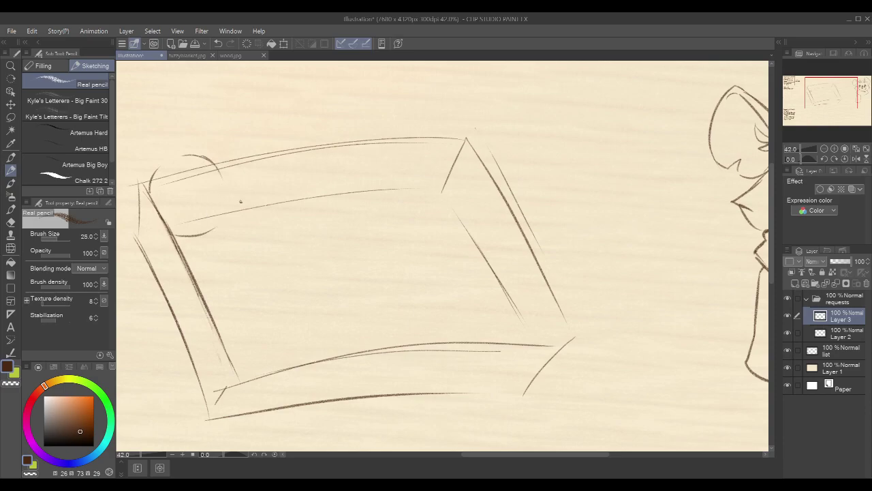
pyautogui.moveTo(222, 162)
pyautogui.mouseDown()
pyautogui.moveTo(228, 212)
pyautogui.moveTo(206, 232)
pyautogui.mouseUp()
# Sketch a tilted body oval inside the left half of the box, with a curved belly line beneath it
pyautogui.moveTo(187, 241); pyautogui.dragTo(248, 330)
pyautogui.hotkey('ctrl', 'z')
pyautogui.moveTo(202, 292)
pyautogui.mouseDown()
pyautogui.moveTo(257, 338)
pyautogui.moveTo(383, 327)
pyautogui.mouseUp()
pyautogui.moveTo(312, 335); pyautogui.dragTo(353, 329)
pyautogui.moveTo(334, 279)
pyautogui.mouseDown()
pyautogui.moveTo(231, 314)
pyautogui.moveTo(347, 286)
pyautogui.mouseUp()
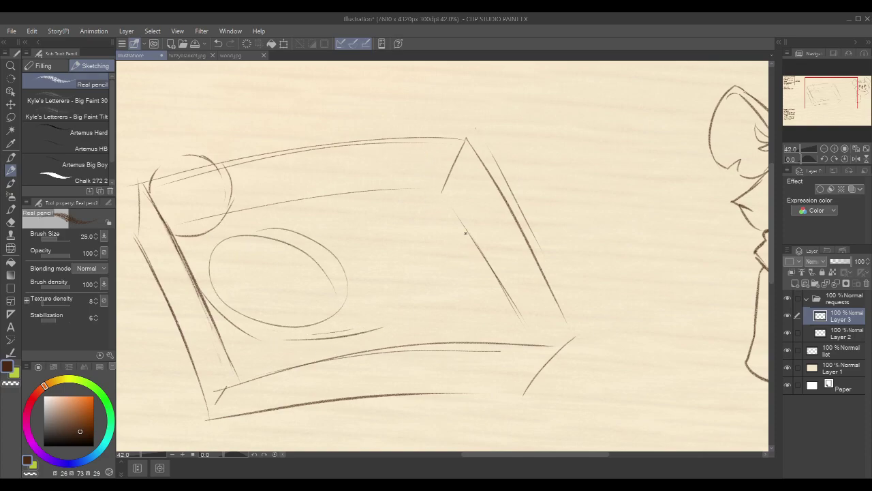
# Sketch a bent leg curve near the box's right end and add short lines under the body and at the lower-right inner corner
pyautogui.moveTo(403, 242)
pyautogui.mouseDown()
pyautogui.moveTo(435, 190)
pyautogui.moveTo(474, 180)
pyautogui.moveTo(417, 213)
pyautogui.mouseUp()
pyautogui.moveTo(362, 334); pyautogui.dragTo(503, 315)
pyautogui.hotkey('ctrl', 'z')
pyautogui.moveTo(555, 226); pyautogui.dragTo(528, 214)
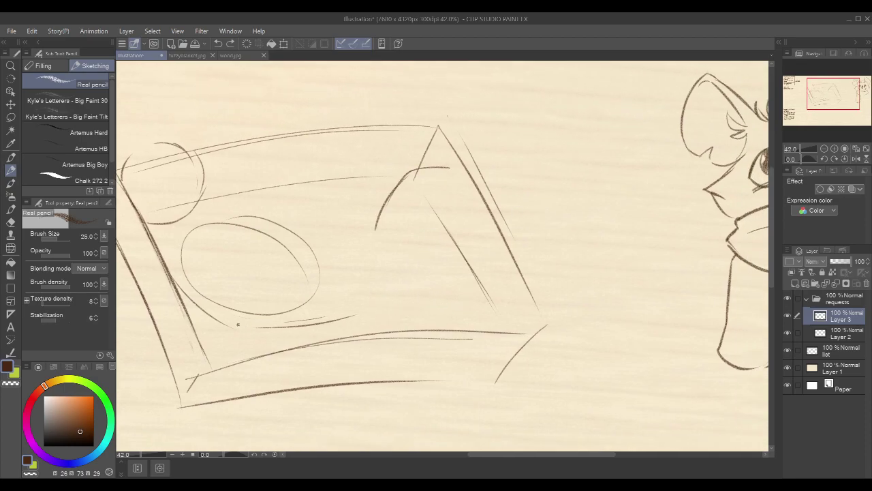
pyautogui.moveTo(228, 327)
pyautogui.mouseDown()
pyautogui.moveTo(352, 331)
pyautogui.moveTo(329, 331)
pyautogui.mouseUp()
pyautogui.moveTo(465, 329); pyautogui.dragTo(517, 297)
pyautogui.moveTo(274, 107); pyautogui.dragTo(342, 145)
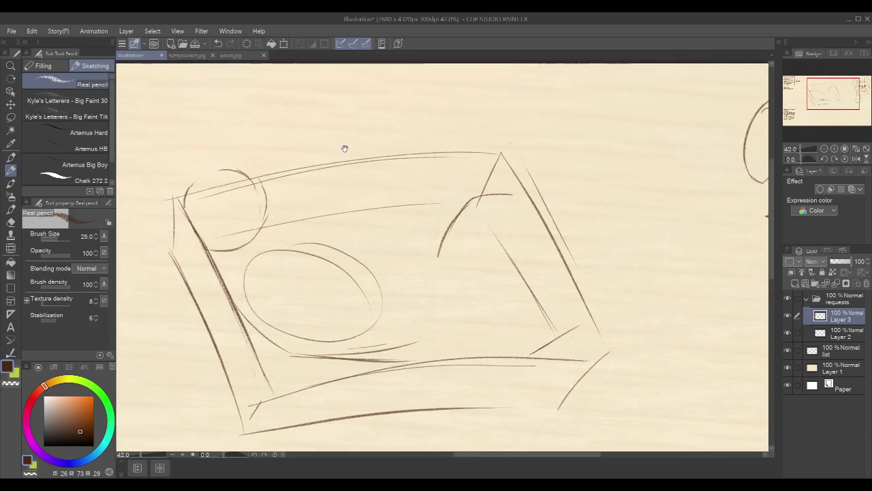
# Erase the head circle at the box's upper-left corner
pyautogui.moveTo(192, 179); pyautogui.dragTo(185, 207)
pyautogui.moveTo(220, 166)
pyautogui.mouseDown()
pyautogui.moveTo(254, 185)
pyautogui.moveTo(260, 177)
pyautogui.mouseUp()
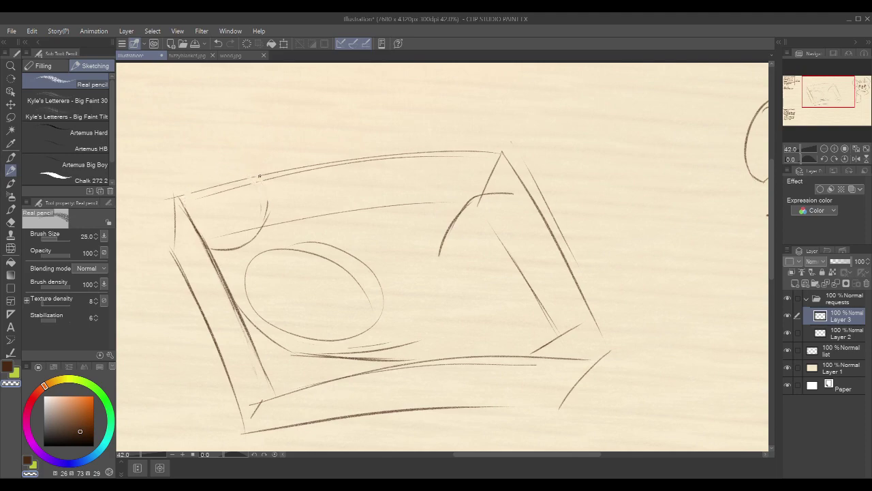
pyautogui.moveTo(218, 246); pyautogui.dragTo(251, 239)
pyautogui.moveTo(269, 195)
pyautogui.mouseDown()
pyautogui.moveTo(260, 233)
pyautogui.moveTo(266, 209)
pyautogui.mouseUp()
pyautogui.press('c')
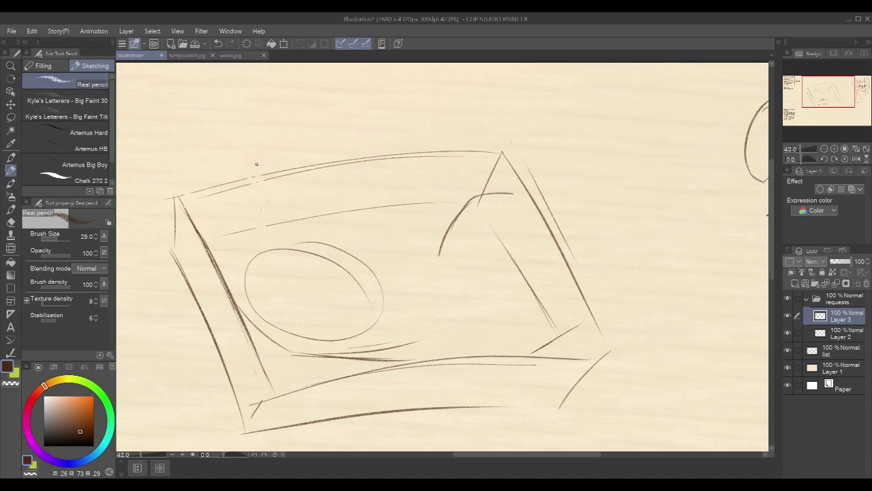
# Draw a back curve against the box's left wall and place a new head circle above the body, overlapping the rear rim
pyautogui.moveTo(253, 160); pyautogui.dragTo(234, 216)
pyautogui.hotkey('ctrl', 'z')
pyautogui.moveTo(216, 228); pyautogui.dragTo(230, 289)
pyautogui.moveTo(251, 214)
pyautogui.mouseDown()
pyautogui.moveTo(242, 153)
pyautogui.moveTo(281, 186)
pyautogui.moveTo(259, 147)
pyautogui.mouseUp()
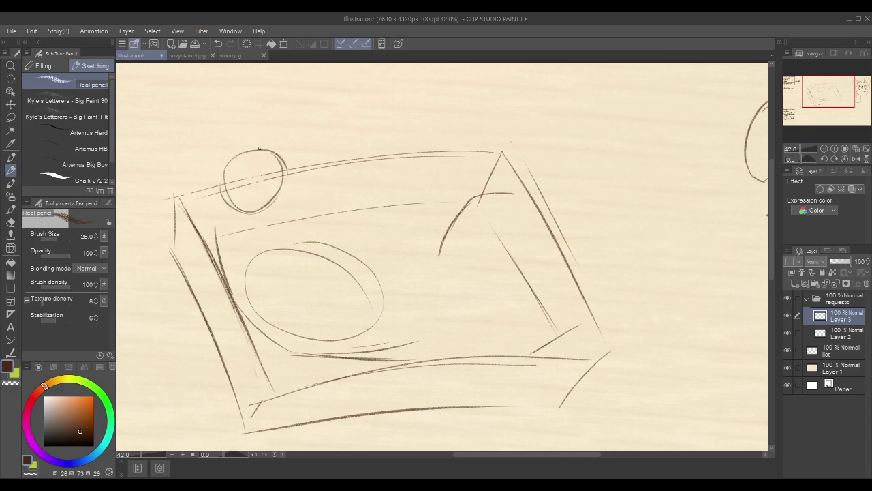
pyautogui.hotkey('ctrl', 'z')
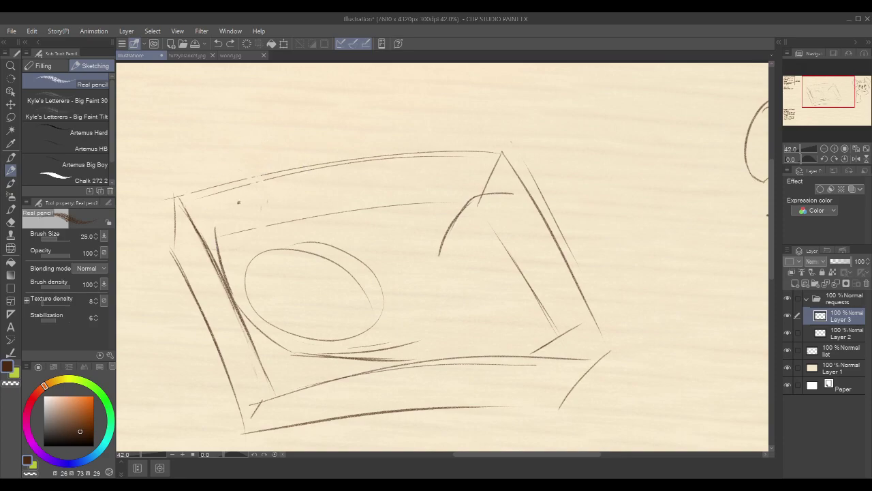
pyautogui.moveTo(218, 239)
pyautogui.mouseDown()
pyautogui.moveTo(289, 182)
pyautogui.moveTo(245, 203)
pyautogui.mouseUp()
pyautogui.moveTo(278, 159)
pyautogui.mouseDown()
pyautogui.moveTo(339, 200)
pyautogui.moveTo(344, 170)
pyautogui.mouseUp()
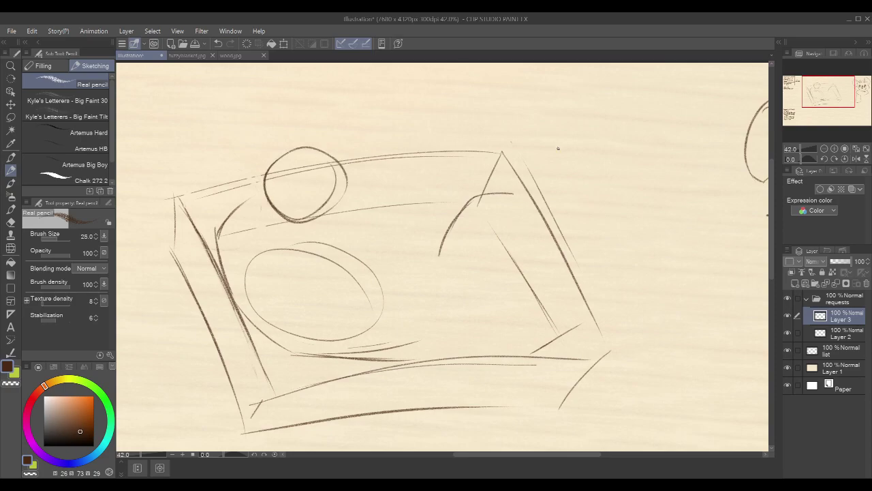
# Erase the stray strokes along the box's outer left edge
pyautogui.moveTo(555, 150); pyautogui.dragTo(504, 142)
pyautogui.moveTo(133, 192); pyautogui.dragTo(225, 376)
pyautogui.hotkey('ctrl', 'z')
pyautogui.moveTo(130, 184); pyautogui.dragTo(225, 383)
pyautogui.hotkey('ctrl', 'z')
pyautogui.press('c')
pyautogui.moveTo(154, 231)
pyautogui.mouseDown()
pyautogui.moveTo(205, 353)
pyautogui.moveTo(145, 214)
pyautogui.moveTo(196, 326)
pyautogui.mouseUp()
pyautogui.moveTo(513, 243); pyautogui.dragTo(667, 136)
# Redraw the box's front rim as a heavier line and strengthen the short front-left corner edge
pyautogui.press('c')
pyautogui.moveTo(368, 257); pyautogui.dragTo(702, 225)
pyautogui.hotkey('ctrl', 'z')
pyautogui.moveTo(369, 260); pyautogui.dragTo(692, 238)
pyautogui.moveTo(374, 271); pyautogui.dragTo(350, 322)
# Erase parts of the leftover thin line beneath the box's front rim
pyautogui.press('c')
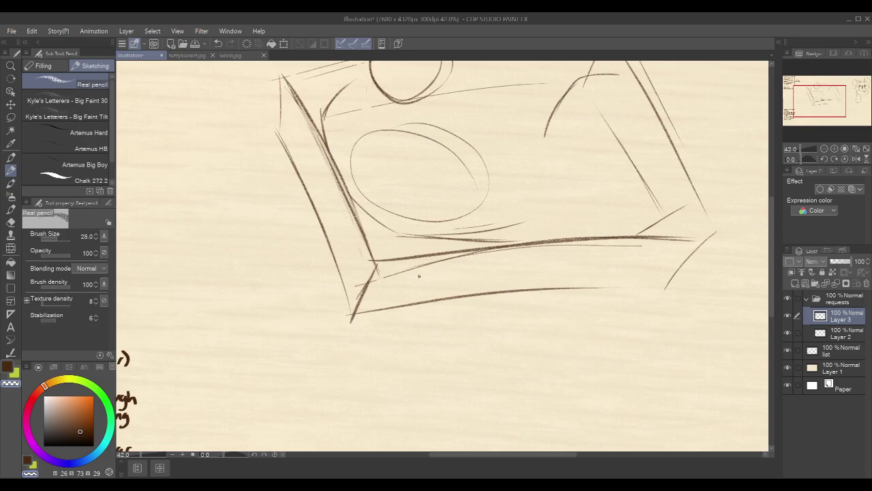
pyautogui.moveTo(481, 270)
pyautogui.mouseDown()
pyautogui.moveTo(477, 257)
pyautogui.moveTo(432, 228)
pyautogui.mouseUp()
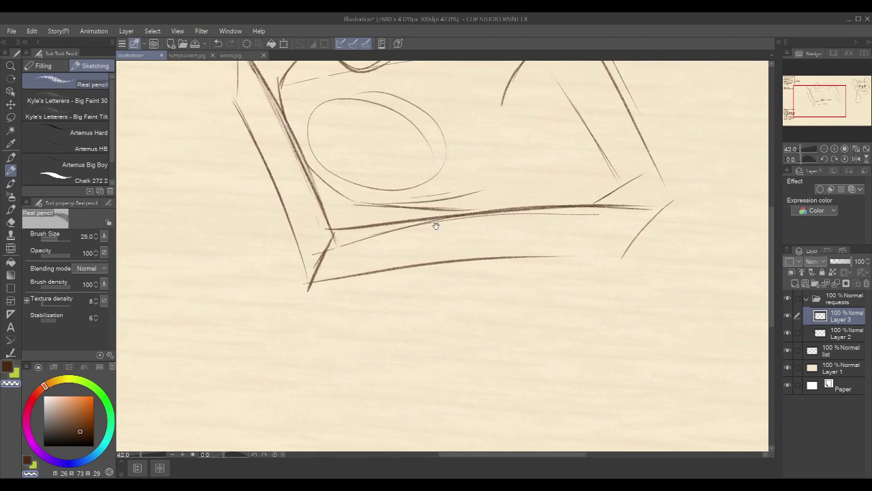
pyautogui.moveTo(371, 238)
pyautogui.mouseDown()
pyautogui.moveTo(348, 241)
pyautogui.moveTo(427, 225)
pyautogui.mouseUp()
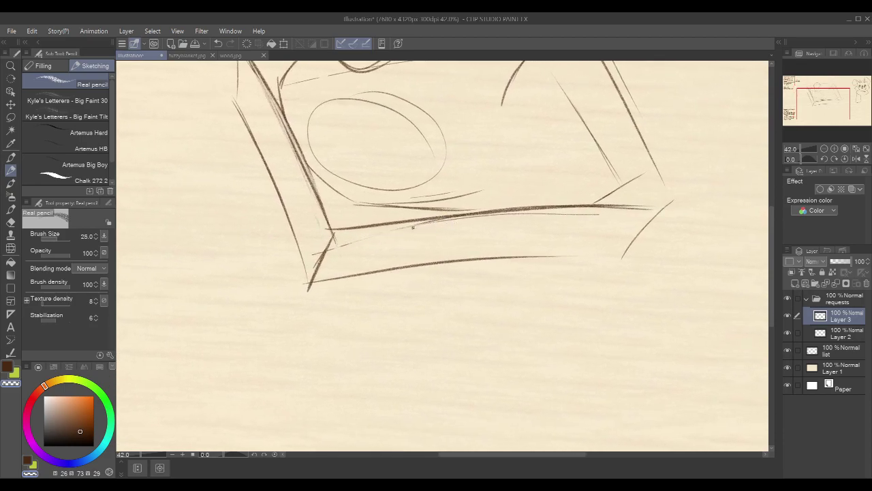
pyautogui.moveTo(605, 216); pyautogui.dragTo(549, 214)
pyautogui.moveTo(652, 209)
pyautogui.mouseDown()
pyautogui.moveTo(611, 281)
pyautogui.moveTo(596, 356)
pyautogui.mouseUp()
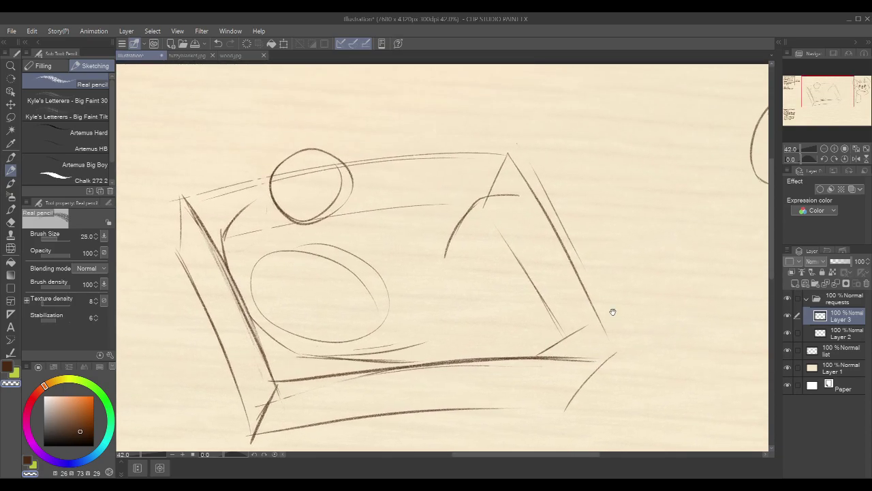
pyautogui.moveTo(533, 220); pyautogui.dragTo(535, 229)
# Draw a rounded shoulder curve across the head circle and a contour over the top of the body oval
pyautogui.press('c')
pyautogui.moveTo(266, 206)
pyautogui.mouseDown()
pyautogui.moveTo(305, 210)
pyautogui.moveTo(312, 242)
pyautogui.mouseUp()
pyautogui.moveTo(239, 274)
pyautogui.mouseDown()
pyautogui.moveTo(294, 252)
pyautogui.moveTo(256, 274)
pyautogui.moveTo(315, 258)
pyautogui.moveTo(320, 242)
pyautogui.moveTo(306, 243)
pyautogui.moveTo(342, 256)
pyautogui.mouseUp()
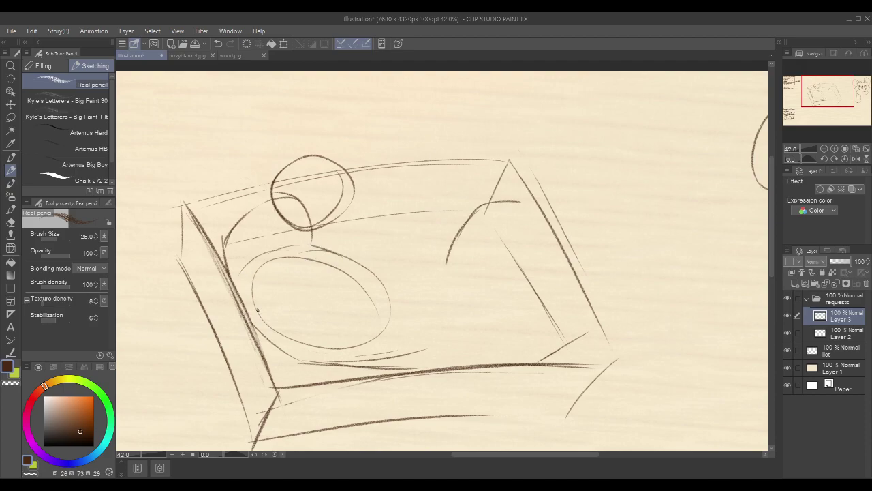
# Strengthen the creature's back and belly outline along the left wall and join the head to the back with a neck line
pyautogui.moveTo(211, 250); pyautogui.dragTo(278, 371)
pyautogui.moveTo(225, 243); pyautogui.dragTo(223, 276)
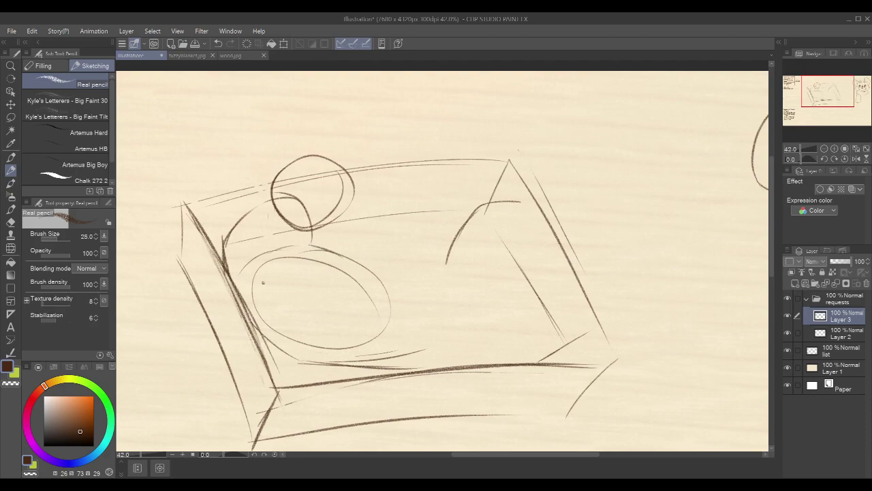
pyautogui.moveTo(265, 346); pyautogui.dragTo(308, 363)
pyautogui.moveTo(341, 166)
pyautogui.mouseDown()
pyautogui.moveTo(334, 184)
pyautogui.moveTo(222, 255)
pyautogui.mouseUp()
pyautogui.moveTo(299, 175); pyautogui.dragTo(285, 185)
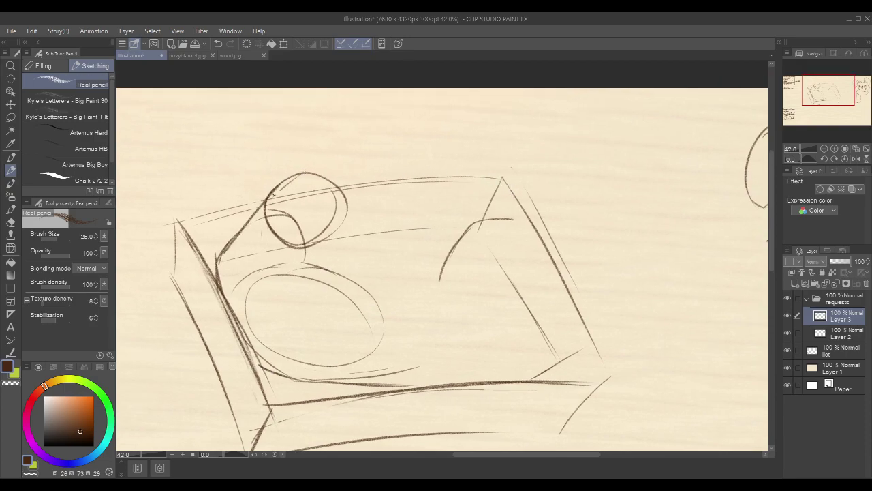
# Sketch an arched limb with a rounded lower end between the head and right leg, plus a short upright line at that leg's tip
pyautogui.moveTo(592, 184); pyautogui.dragTo(514, 202)
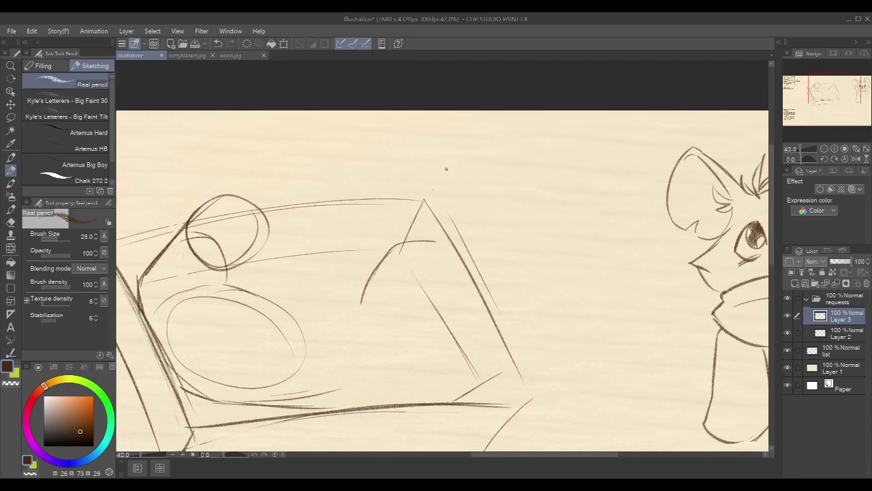
pyautogui.moveTo(435, 244)
pyautogui.mouseDown()
pyautogui.moveTo(432, 199)
pyautogui.moveTo(422, 218)
pyautogui.mouseUp()
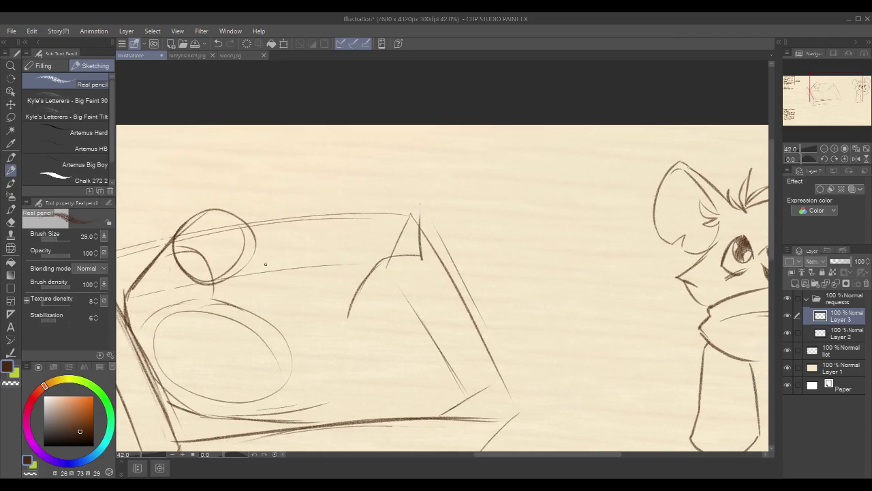
pyautogui.moveTo(255, 303)
pyautogui.mouseDown()
pyautogui.moveTo(269, 250)
pyautogui.moveTo(286, 234)
pyautogui.mouseUp()
pyautogui.moveTo(249, 275)
pyautogui.mouseDown()
pyautogui.moveTo(317, 211)
pyautogui.moveTo(338, 205)
pyautogui.moveTo(395, 223)
pyautogui.mouseUp()
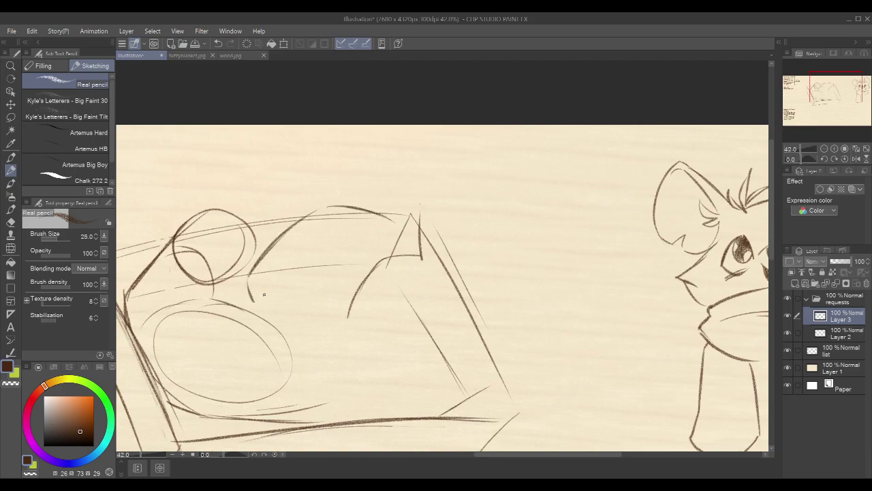
pyautogui.moveTo(249, 297)
pyautogui.mouseDown()
pyautogui.moveTo(286, 311)
pyautogui.moveTo(341, 249)
pyautogui.moveTo(390, 257)
pyautogui.mouseUp()
pyautogui.moveTo(496, 284); pyautogui.dragTo(522, 240)
# Sketch a low rounded shape in the box's front-right corner, resting on the front rim
pyautogui.moveTo(383, 371)
pyautogui.mouseDown()
pyautogui.moveTo(397, 325)
pyautogui.moveTo(482, 299)
pyautogui.mouseUp()
pyautogui.hotkey('ctrl', 'z')
pyautogui.moveTo(392, 351)
pyautogui.mouseDown()
pyautogui.moveTo(455, 317)
pyautogui.moveTo(488, 368)
pyautogui.mouseUp()
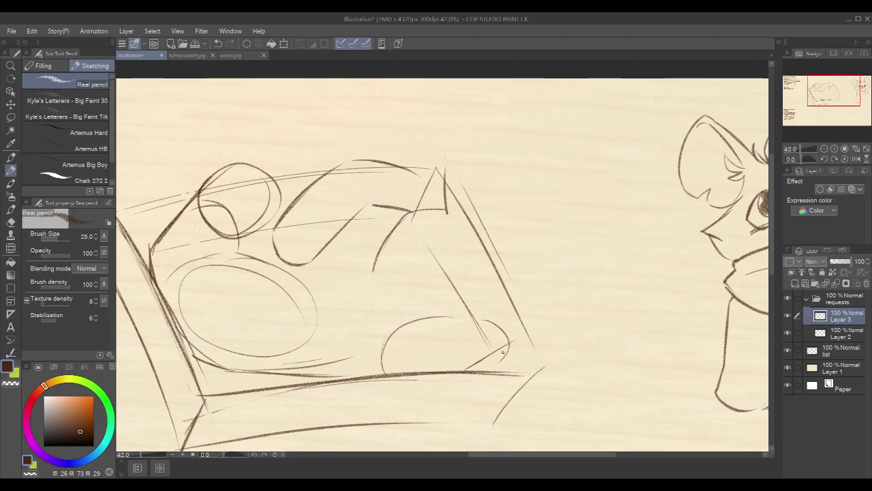
pyautogui.moveTo(547, 225); pyautogui.dragTo(555, 221)
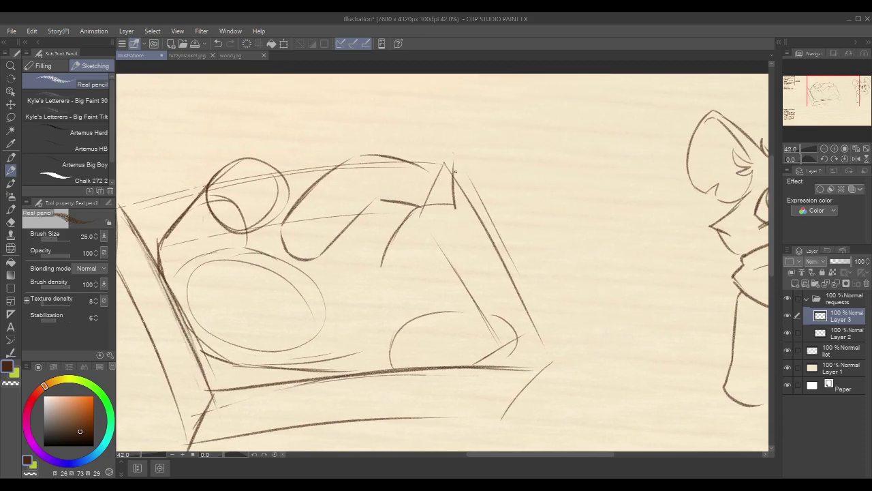
# Sketch an upright rounded foot above the box's rear-right corner and a curved line from the neck across the body oval
pyautogui.moveTo(456, 204); pyautogui.dragTo(449, 139)
pyautogui.hotkey('ctrl', 'z')
pyautogui.moveTo(455, 193)
pyautogui.mouseDown()
pyautogui.moveTo(447, 136)
pyautogui.moveTo(468, 126)
pyautogui.moveTo(456, 124)
pyautogui.moveTo(478, 157)
pyautogui.mouseUp()
pyautogui.hotkey('ctrl', 'z')
pyautogui.hotkey('ctrl', 'z')
pyautogui.moveTo(461, 125)
pyautogui.mouseDown()
pyautogui.moveTo(479, 156)
pyautogui.moveTo(475, 225)
pyautogui.mouseUp()
pyautogui.hotkey('ctrl', 'z')
pyautogui.moveTo(478, 151)
pyautogui.mouseDown()
pyautogui.moveTo(476, 215)
pyautogui.moveTo(456, 272)
pyautogui.moveTo(465, 287)
pyautogui.mouseUp()
pyautogui.hotkey('ctrl', 'z')
pyautogui.moveTo(242, 231)
pyautogui.mouseDown()
pyautogui.moveTo(247, 256)
pyautogui.moveTo(335, 289)
pyautogui.mouseUp()
pyautogui.moveTo(578, 192); pyautogui.dragTo(564, 168)
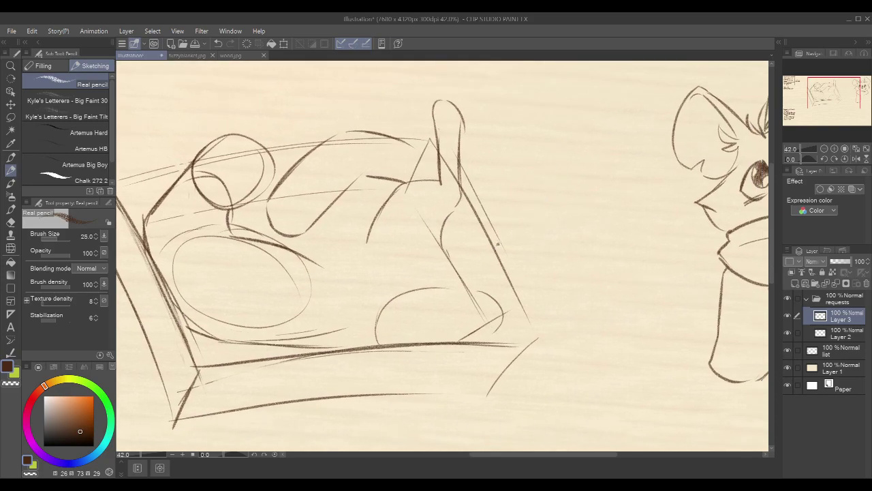
# Draw two curved contours below the upright foot, tapering down toward the rounded shape in the front-right corner
pyautogui.moveTo(505, 240); pyautogui.dragTo(485, 265)
pyautogui.hotkey('ctrl', 'z')
pyautogui.moveTo(563, 251); pyautogui.dragTo(577, 267)
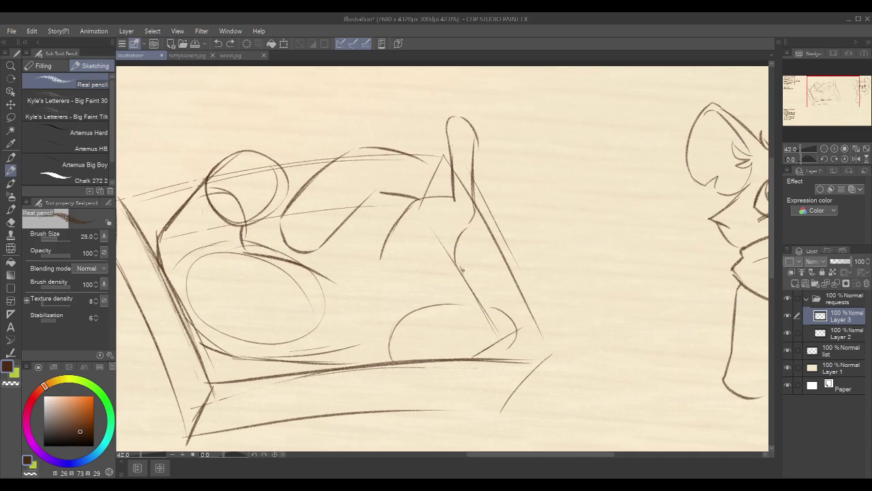
pyautogui.moveTo(454, 259); pyautogui.dragTo(469, 312)
pyautogui.moveTo(466, 230); pyautogui.dragTo(470, 282)
pyautogui.hotkey('ctrl', 'z')
pyautogui.moveTo(468, 227); pyautogui.dragTo(466, 295)
# Strengthen the left section of the box's rear rim, from the corner to the head circle
pyautogui.moveTo(617, 224)
pyautogui.mouseDown()
pyautogui.moveTo(657, 218)
pyautogui.moveTo(662, 201)
pyautogui.moveTo(720, 173)
pyautogui.mouseUp()
pyautogui.moveTo(237, 167); pyautogui.dragTo(334, 153)
pyautogui.moveTo(606, 159); pyautogui.dragTo(559, 242)
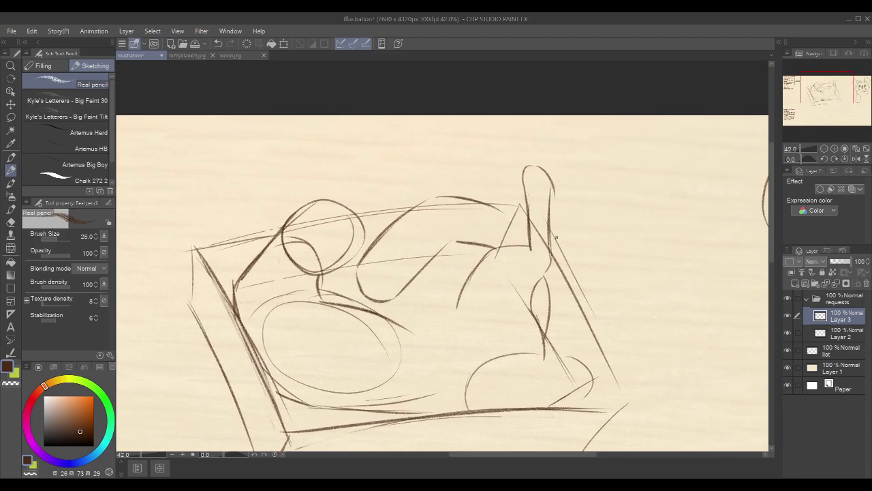
# Add small fur ticks at the elbow in the middle of the body and toe lines on the upright foot
pyautogui.moveTo(417, 332)
pyautogui.mouseDown()
pyautogui.moveTo(427, 318)
pyautogui.moveTo(455, 314)
pyautogui.mouseUp()
pyautogui.moveTo(610, 292); pyautogui.dragTo(599, 293)
pyautogui.moveTo(532, 169)
pyautogui.mouseDown()
pyautogui.moveTo(528, 189)
pyautogui.moveTo(526, 163)
pyautogui.mouseUp()
# Sketch the lower leg and rounded foot reaching from the box's front-right corner toward the middle of the box
pyautogui.moveTo(574, 277); pyautogui.dragTo(564, 227)
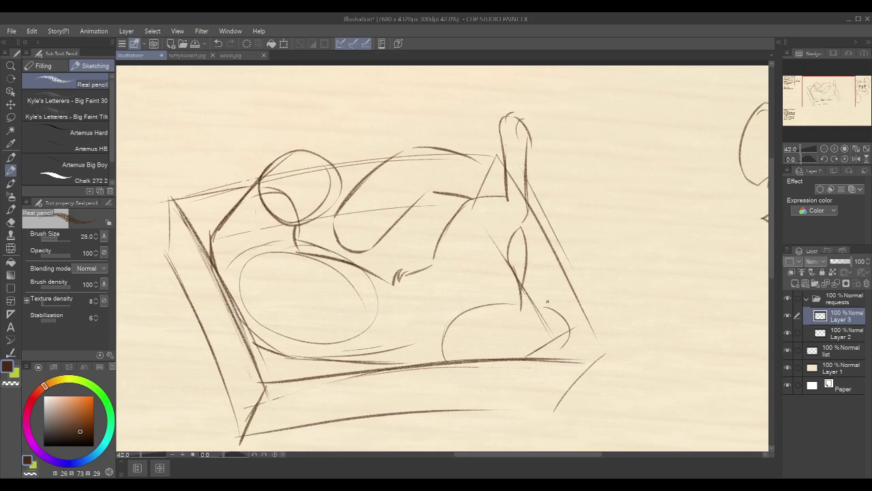
pyautogui.moveTo(565, 334); pyautogui.dragTo(565, 322)
pyautogui.moveTo(576, 255); pyautogui.dragTo(563, 320)
pyautogui.hotkey('ctrl', 'z')
pyautogui.moveTo(484, 283)
pyautogui.mouseDown()
pyautogui.moveTo(480, 308)
pyautogui.moveTo(567, 327)
pyautogui.mouseUp()
pyautogui.moveTo(480, 291)
pyautogui.mouseDown()
pyautogui.moveTo(516, 286)
pyautogui.moveTo(577, 314)
pyautogui.moveTo(568, 330)
pyautogui.mouseUp()
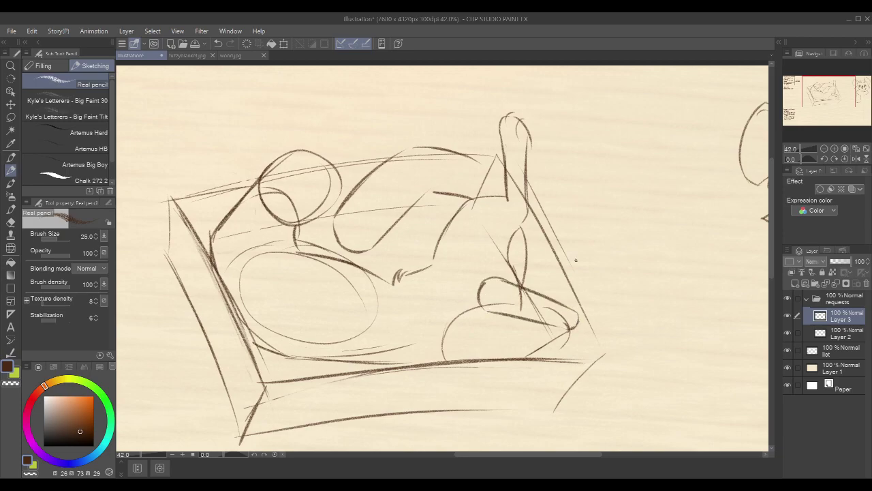
# Add toe pads and a main pad to the lower foot and extend the leg's upper contour to the box's right side
pyautogui.moveTo(480, 301); pyautogui.dragTo(490, 314)
pyautogui.moveTo(490, 304)
pyautogui.mouseDown()
pyautogui.moveTo(499, 305)
pyautogui.moveTo(503, 280)
pyautogui.moveTo(511, 308)
pyautogui.mouseUp()
pyautogui.moveTo(484, 280); pyautogui.dragTo(480, 304)
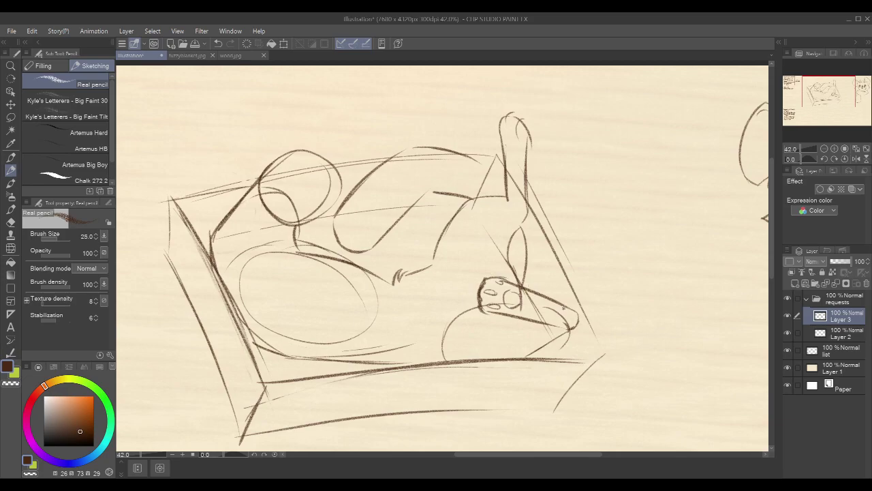
pyautogui.moveTo(537, 292); pyautogui.dragTo(578, 311)
# Sketch a curved elbow shape in the box's front-left corner
pyautogui.moveTo(263, 346); pyautogui.dragTo(310, 357)
pyautogui.moveTo(239, 304)
pyautogui.mouseDown()
pyautogui.moveTo(297, 342)
pyautogui.moveTo(289, 348)
pyautogui.mouseUp()
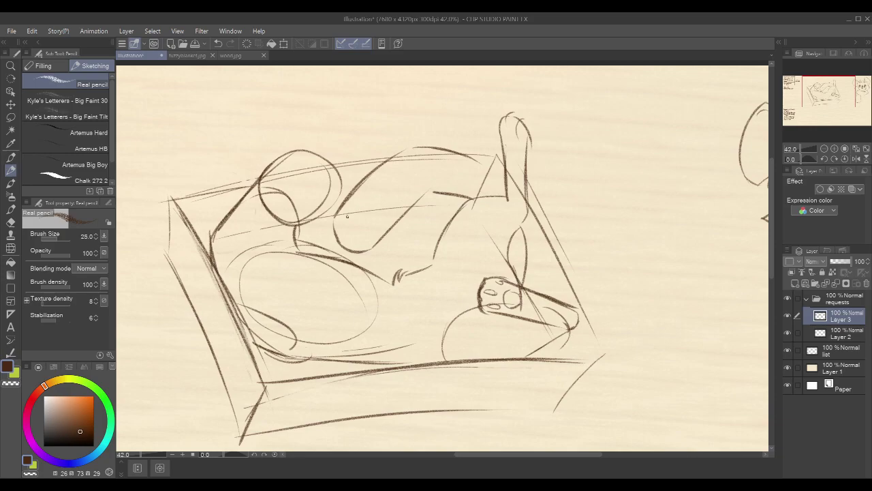
pyautogui.moveTo(334, 227)
pyautogui.mouseDown()
pyautogui.moveTo(353, 251)
pyautogui.moveTo(363, 206)
pyautogui.moveTo(413, 166)
pyautogui.moveTo(420, 166)
pyautogui.moveTo(421, 190)
pyautogui.mouseUp()
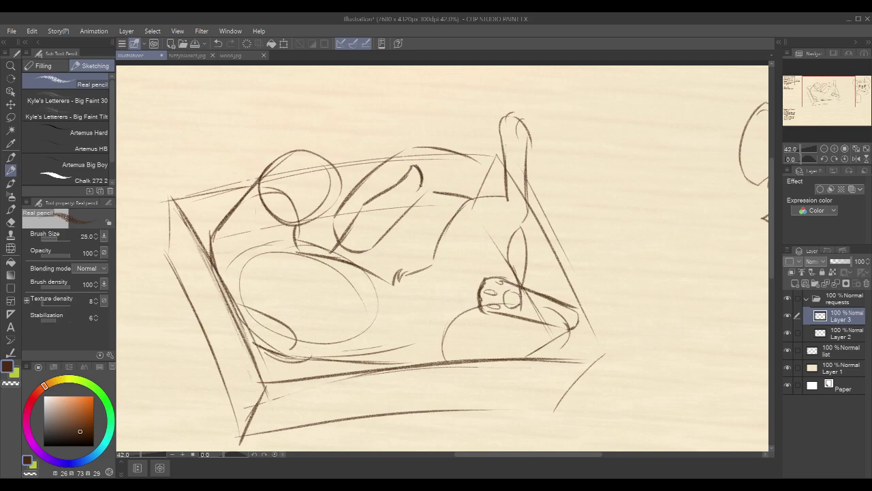
pyautogui.hotkey('ctrl', 'z')
pyautogui.hotkey('ctrl', 'z')
pyautogui.hotkey('ctrl', 'z')
pyautogui.moveTo(363, 204)
pyautogui.mouseDown()
pyautogui.moveTo(412, 164)
pyautogui.moveTo(406, 174)
pyautogui.moveTo(412, 196)
pyautogui.mouseUp()
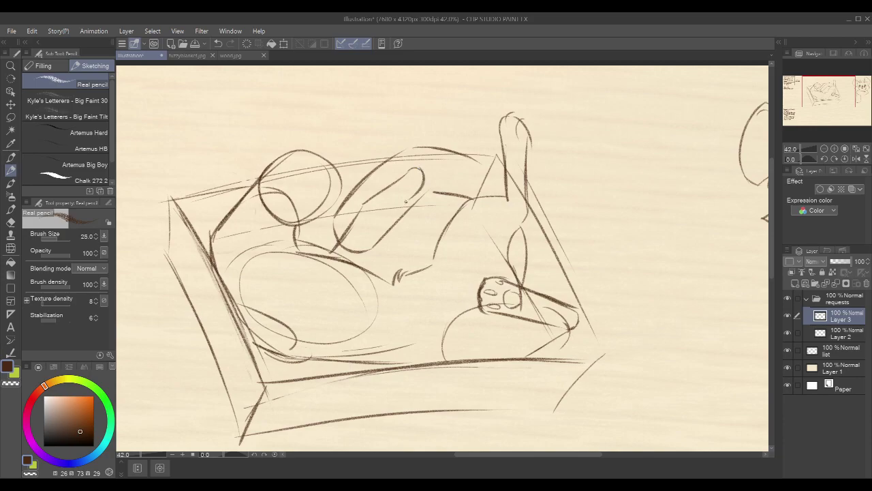
pyautogui.hotkey('ctrl', 'z')
pyautogui.hotkey('ctrl', 'z')
pyautogui.hotkey('ctrl', 'z')
pyautogui.hotkey('ctrl', 'z')
pyautogui.hotkey('ctrl', 'z')
# Sketch the forearm's side contours and round off the elbow in the box's front-left corner
pyautogui.moveTo(501, 178); pyautogui.dragTo(503, 171)
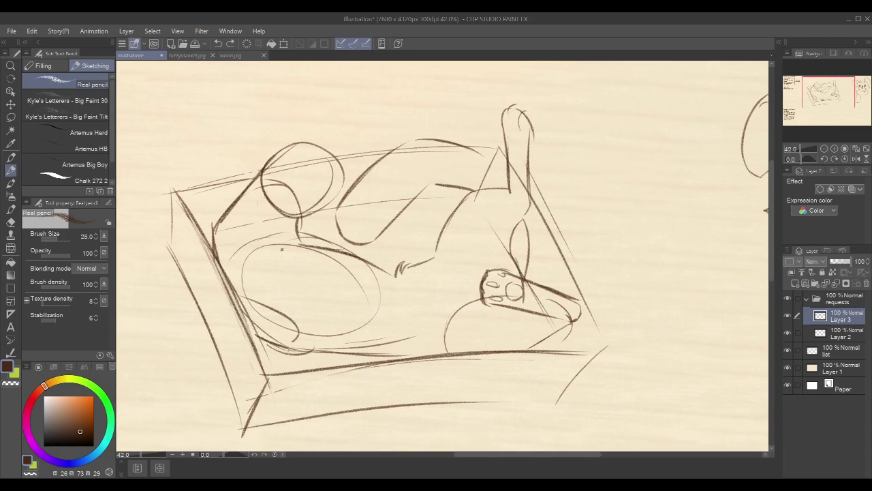
pyautogui.moveTo(272, 335); pyautogui.dragTo(301, 333)
pyautogui.moveTo(274, 281); pyautogui.dragTo(302, 333)
pyautogui.moveTo(240, 297); pyautogui.dragTo(283, 320)
# Sketch a raised rounded paw with toe pads and a main pad at the end of the front-left forearm
pyautogui.moveTo(247, 230)
pyautogui.mouseDown()
pyautogui.moveTo(258, 287)
pyautogui.moveTo(237, 245)
pyautogui.mouseUp()
pyautogui.hotkey('ctrl', 'z')
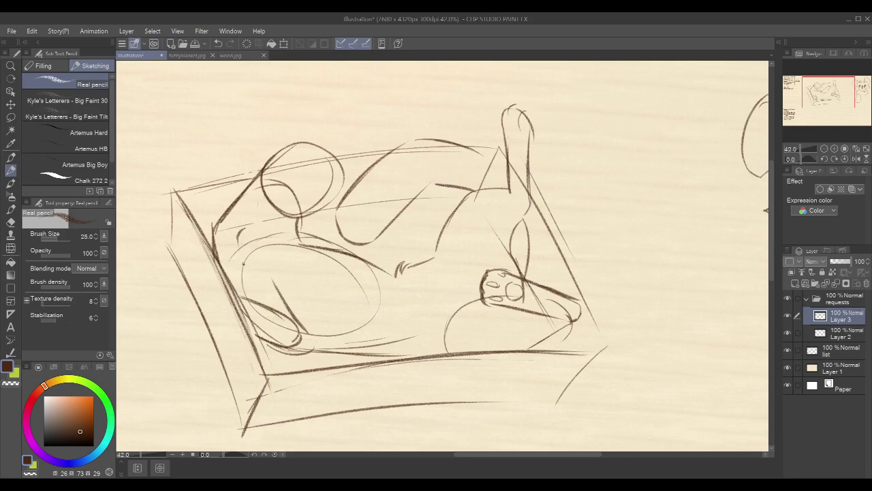
pyautogui.hotkey('ctrl', 'z')
pyautogui.moveTo(232, 253)
pyautogui.mouseDown()
pyautogui.moveTo(258, 235)
pyautogui.moveTo(252, 226)
pyautogui.moveTo(265, 236)
pyautogui.moveTo(272, 274)
pyautogui.mouseUp()
pyautogui.hotkey('ctrl', 'z')
pyautogui.moveTo(235, 248); pyautogui.dragTo(261, 297)
pyautogui.hotkey('ctrl', 'z')
pyautogui.moveTo(233, 247); pyautogui.dragTo(275, 327)
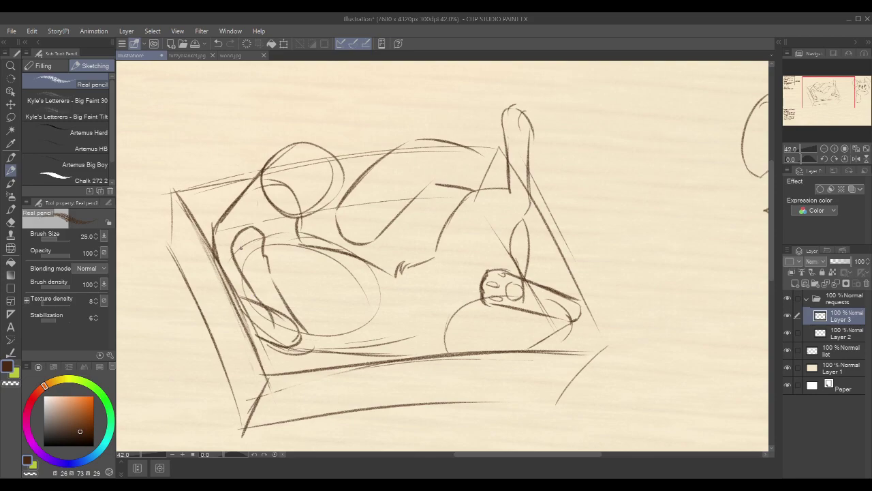
pyautogui.moveTo(232, 247)
pyautogui.mouseDown()
pyautogui.moveTo(256, 227)
pyautogui.moveTo(245, 247)
pyautogui.moveTo(262, 239)
pyautogui.moveTo(252, 266)
pyautogui.moveTo(266, 263)
pyautogui.mouseUp()
# Redraw the right contour of the head circle
pyautogui.moveTo(480, 146); pyautogui.dragTo(466, 171)
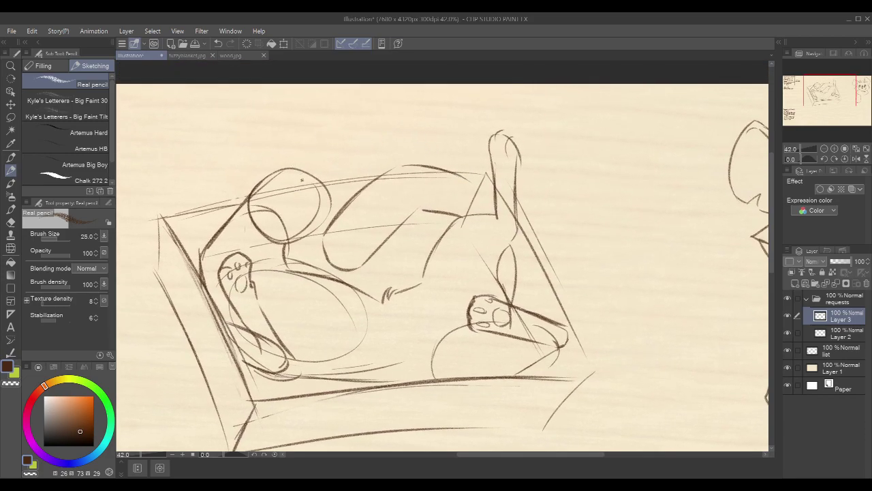
pyautogui.moveTo(307, 167); pyautogui.dragTo(303, 229)
pyautogui.hotkey('ctrl', 'z')
pyautogui.hotkey('ctrl', 'z')
pyautogui.moveTo(285, 169); pyautogui.dragTo(313, 190)
# Sketch the second arm bent upward over the body, ending in a small paw with pads
pyautogui.moveTo(565, 267); pyautogui.dragTo(564, 269)
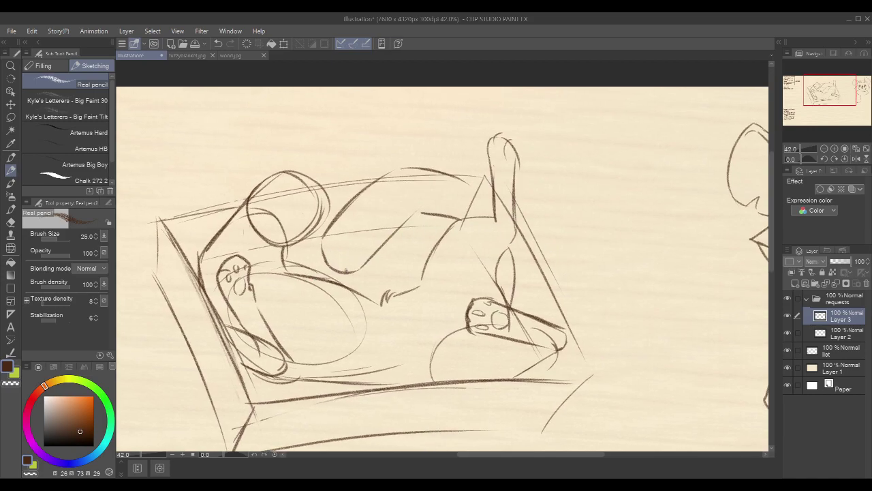
pyautogui.moveTo(314, 278)
pyautogui.mouseDown()
pyautogui.moveTo(365, 286)
pyautogui.moveTo(352, 253)
pyautogui.moveTo(367, 219)
pyautogui.moveTo(379, 225)
pyautogui.moveTo(371, 246)
pyautogui.moveTo(394, 298)
pyautogui.mouseUp()
pyautogui.moveTo(362, 231)
pyautogui.mouseDown()
pyautogui.moveTo(376, 221)
pyautogui.moveTo(372, 235)
pyautogui.moveTo(383, 228)
pyautogui.moveTo(375, 241)
pyautogui.mouseUp()
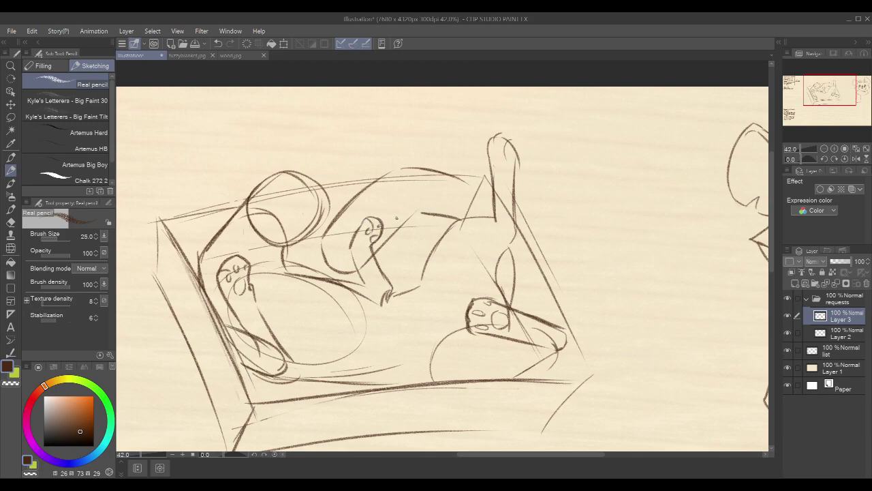
# Sketch spiky fur behind the head, a curved shoulder line and a fur tuft below the chin
pyautogui.moveTo(552, 195); pyautogui.dragTo(538, 184)
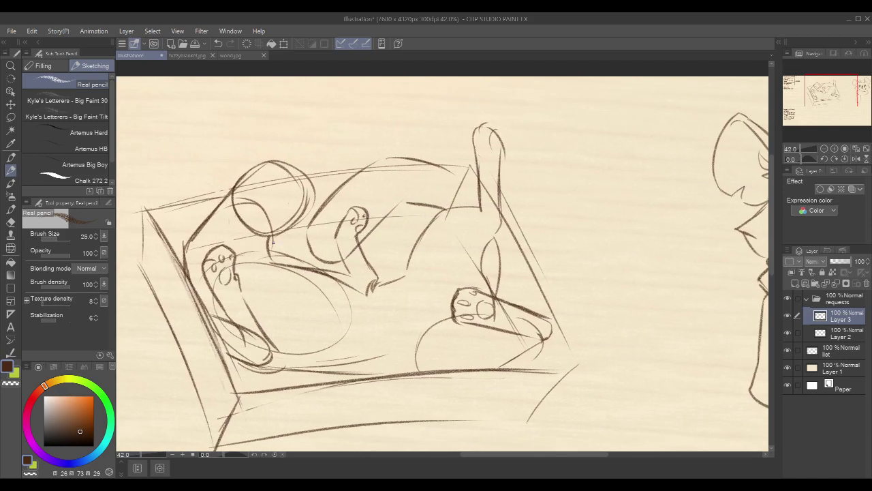
pyautogui.moveTo(239, 172); pyautogui.dragTo(323, 201)
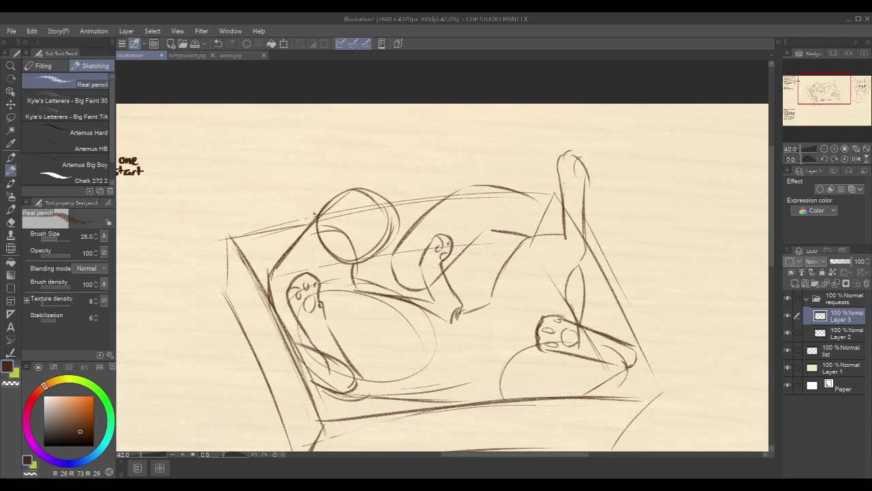
pyautogui.moveTo(328, 201); pyautogui.dragTo(288, 220)
pyautogui.hotkey('ctrl', 'z')
pyautogui.moveTo(330, 203)
pyautogui.mouseDown()
pyautogui.moveTo(300, 207)
pyautogui.moveTo(307, 213)
pyautogui.moveTo(281, 225)
pyautogui.moveTo(270, 268)
pyautogui.mouseUp()
pyautogui.moveTo(379, 254); pyautogui.dragTo(354, 286)
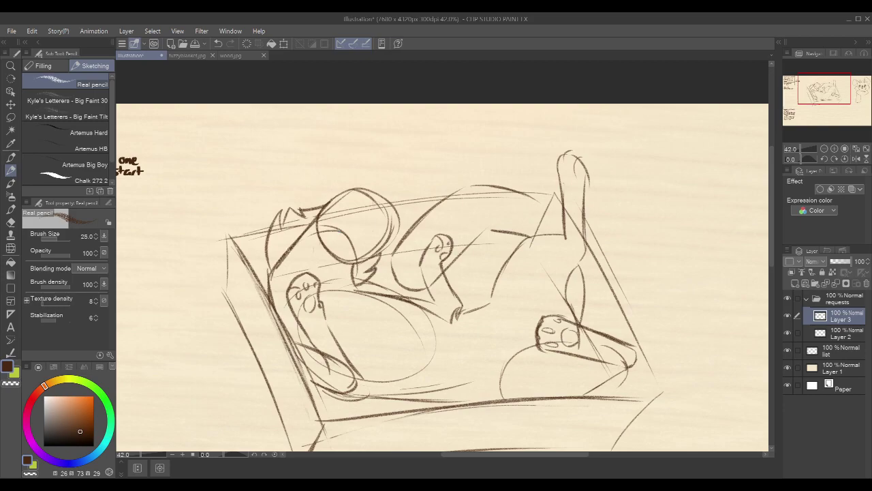
pyautogui.moveTo(270, 266); pyautogui.dragTo(269, 285)
# Erase the old construction lines inside the shoulder and neck fur using the transparent color
pyautogui.press('c')
pyautogui.moveTo(314, 221); pyautogui.dragTo(274, 271)
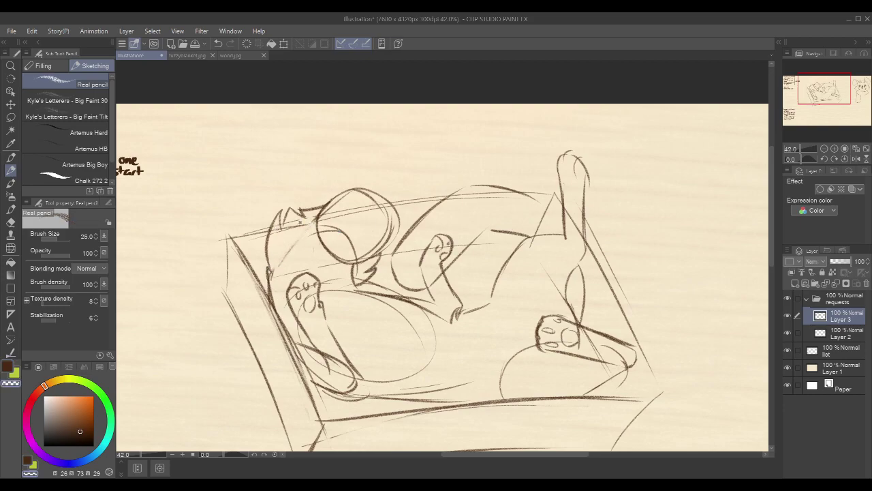
pyautogui.moveTo(317, 217); pyautogui.dragTo(285, 223)
pyautogui.moveTo(354, 265); pyautogui.dragTo(354, 280)
pyautogui.press('c')
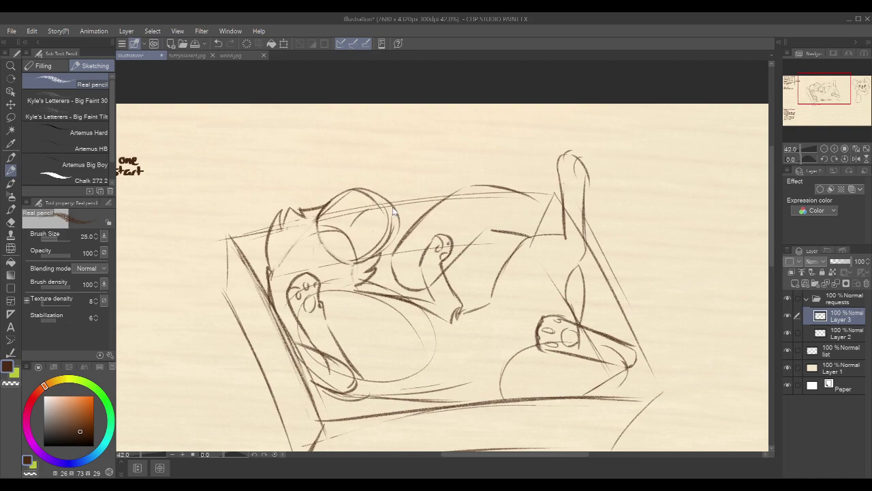
# Sketch the face on the head circle with pointed ears, a closed eye, a nose and a wide open shaded mouth
pyautogui.moveTo(344, 220)
pyautogui.mouseDown()
pyautogui.moveTo(347, 231)
pyautogui.moveTo(375, 218)
pyautogui.mouseUp()
pyautogui.moveTo(380, 221)
pyautogui.mouseDown()
pyautogui.moveTo(391, 233)
pyautogui.moveTo(395, 225)
pyautogui.mouseUp()
pyautogui.hotkey('ctrl', 'z')
pyautogui.moveTo(342, 223)
pyautogui.mouseDown()
pyautogui.moveTo(359, 257)
pyautogui.moveTo(370, 239)
pyautogui.moveTo(392, 246)
pyautogui.moveTo(359, 227)
pyautogui.moveTo(367, 218)
pyautogui.moveTo(391, 234)
pyautogui.moveTo(400, 207)
pyautogui.moveTo(401, 217)
pyautogui.moveTo(374, 200)
pyautogui.moveTo(338, 196)
pyautogui.moveTo(360, 163)
pyautogui.mouseUp()
pyautogui.hotkey('ctrl', 'z')
pyautogui.moveTo(334, 196); pyautogui.dragTo(358, 171)
pyautogui.hotkey('ctrl', 'z')
pyautogui.moveTo(328, 203)
pyautogui.mouseDown()
pyautogui.moveTo(333, 189)
pyautogui.moveTo(374, 162)
pyautogui.moveTo(378, 186)
pyautogui.moveTo(401, 185)
pyautogui.moveTo(394, 190)
pyautogui.mouseUp()
pyautogui.moveTo(348, 236); pyautogui.dragTo(372, 256)
pyautogui.moveTo(354, 219)
pyautogui.mouseDown()
pyautogui.moveTo(360, 246)
pyautogui.moveTo(367, 237)
pyautogui.moveTo(349, 232)
pyautogui.moveTo(370, 238)
pyautogui.mouseUp()
# Lower the rough sketch layer's opacity to 42% and add a new layer above it
pyautogui.moveTo(652, 252); pyautogui.dragTo(631, 207)
pyautogui.click(839, 261)
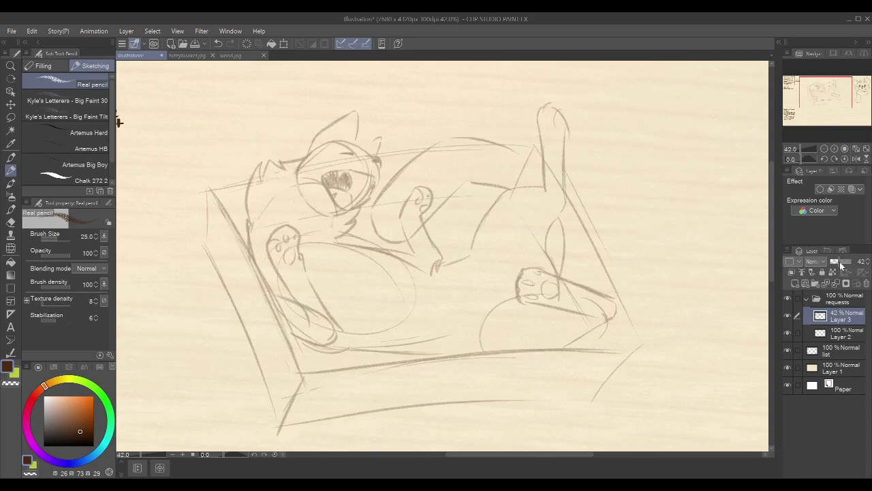
pyautogui.click(796, 284)
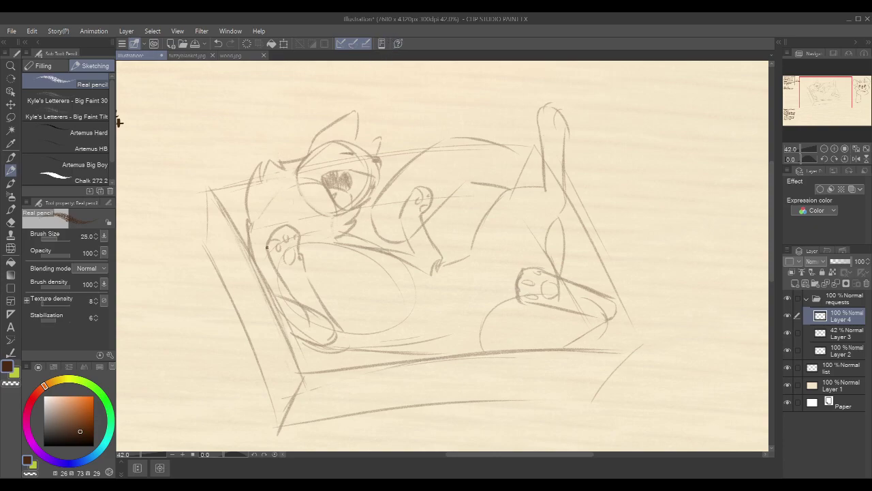
# Draw the clean outline of the raised paw near the box's left side, including its toe pads and main pad
pyautogui.moveTo(266, 233); pyautogui.dragTo(305, 321)
pyautogui.moveTo(267, 236)
pyautogui.mouseDown()
pyautogui.moveTo(280, 224)
pyautogui.moveTo(300, 227)
pyautogui.moveTo(303, 255)
pyautogui.mouseUp()
pyautogui.moveTo(270, 230); pyautogui.dragTo(281, 224)
pyautogui.hotkey('ctrl', 'z')
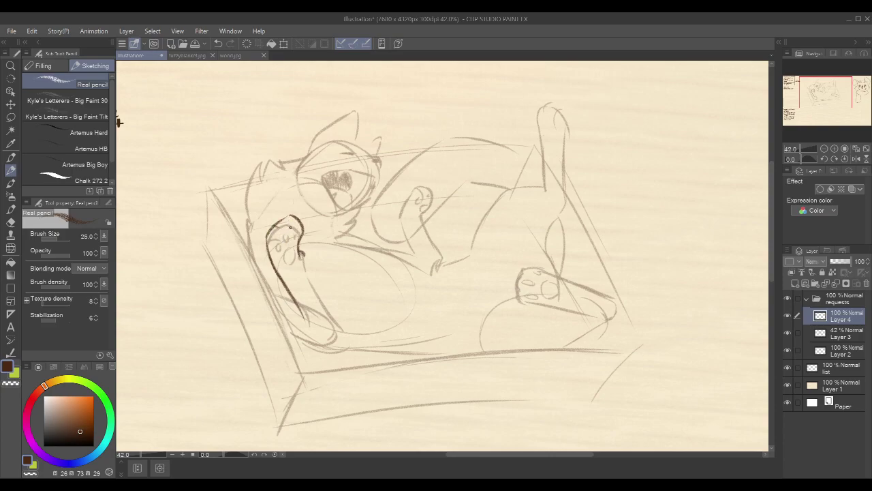
pyautogui.moveTo(276, 238); pyautogui.dragTo(277, 243)
pyautogui.moveTo(290, 229); pyautogui.dragTo(302, 239)
pyautogui.hotkey('ctrl', 'z')
pyautogui.moveTo(281, 244); pyautogui.dragTo(296, 261)
# Draw the clean right contour of the left forearm from the paw's wrist down to the elbow
pyautogui.moveTo(370, 193); pyautogui.dragTo(341, 180)
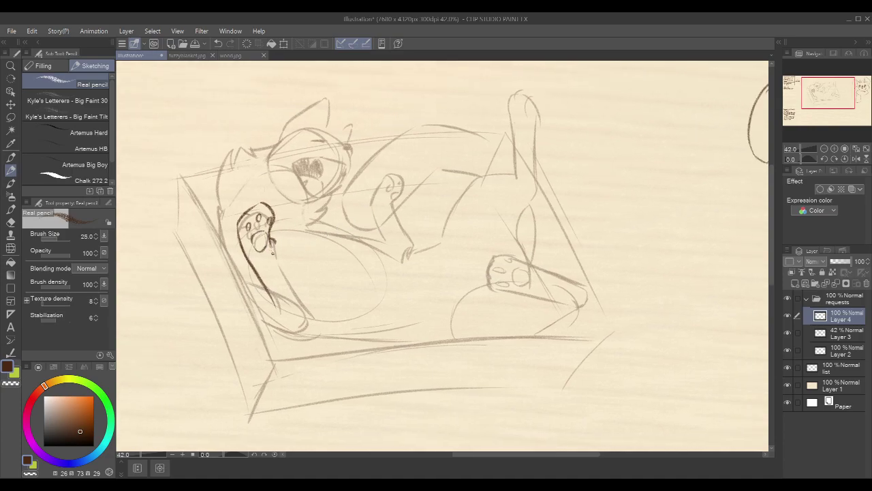
pyautogui.moveTo(275, 246); pyautogui.dragTo(304, 295)
pyautogui.hotkey('ctrl', 'z')
pyautogui.moveTo(276, 251); pyautogui.dragTo(293, 287)
pyautogui.hotkey('ctrl', 'z')
pyautogui.moveTo(275, 252); pyautogui.dragTo(306, 306)
pyautogui.moveTo(279, 261)
pyautogui.mouseDown()
pyautogui.moveTo(312, 317)
pyautogui.moveTo(318, 335)
pyautogui.moveTo(308, 335)
pyautogui.mouseUp()
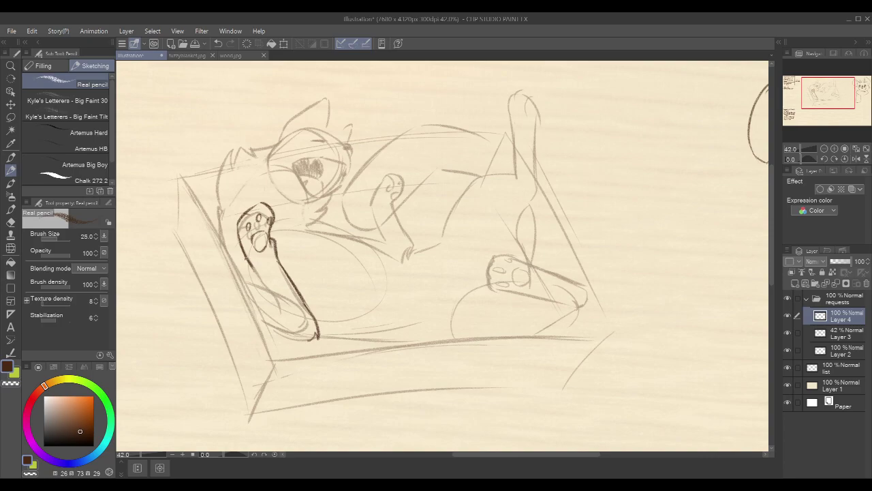
# Draw the left forearm's other contour with small fur spikes and close the elbow's lower edge
pyautogui.moveTo(250, 261); pyautogui.dragTo(280, 310)
pyautogui.moveTo(454, 152); pyautogui.dragTo(436, 163)
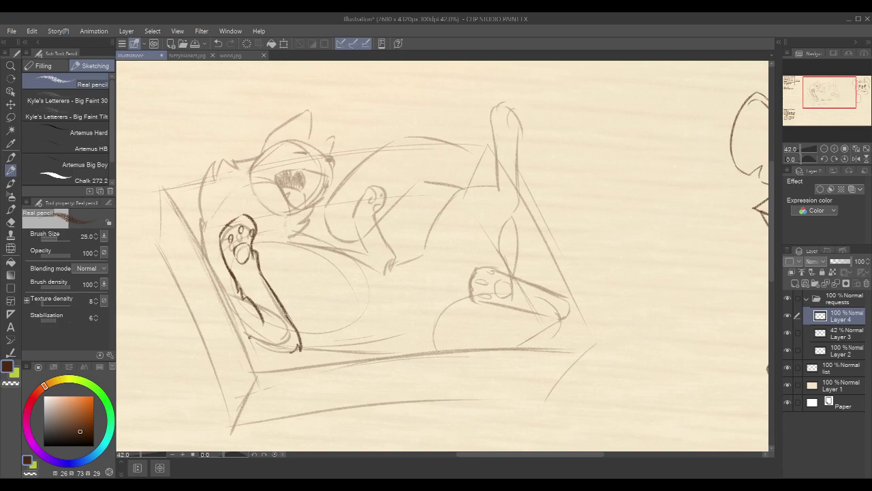
pyautogui.moveTo(231, 324)
pyautogui.mouseDown()
pyautogui.moveTo(274, 358)
pyautogui.moveTo(247, 334)
pyautogui.moveTo(271, 356)
pyautogui.moveTo(298, 349)
pyautogui.mouseUp()
# Draw the clean spiky neck fur behind the head and the shoulder line running down beside the raised paw
pyautogui.moveTo(569, 179); pyautogui.dragTo(591, 225)
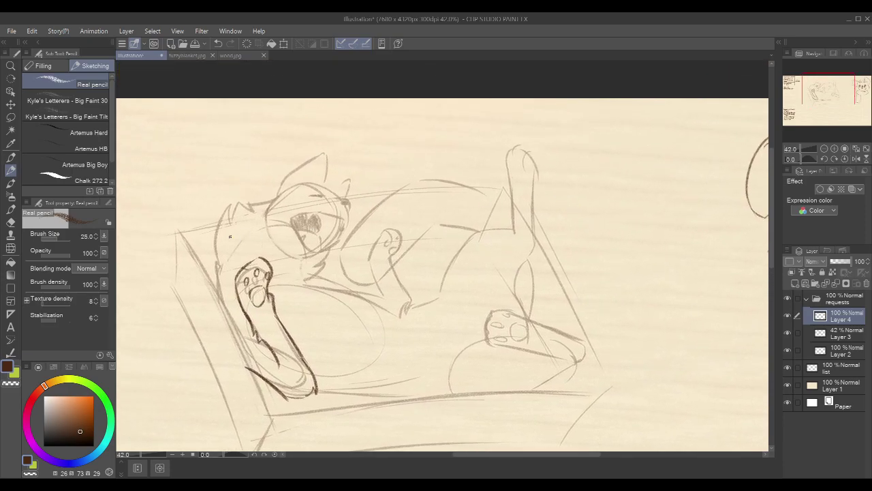
pyautogui.moveTo(295, 102); pyautogui.dragTo(382, 137)
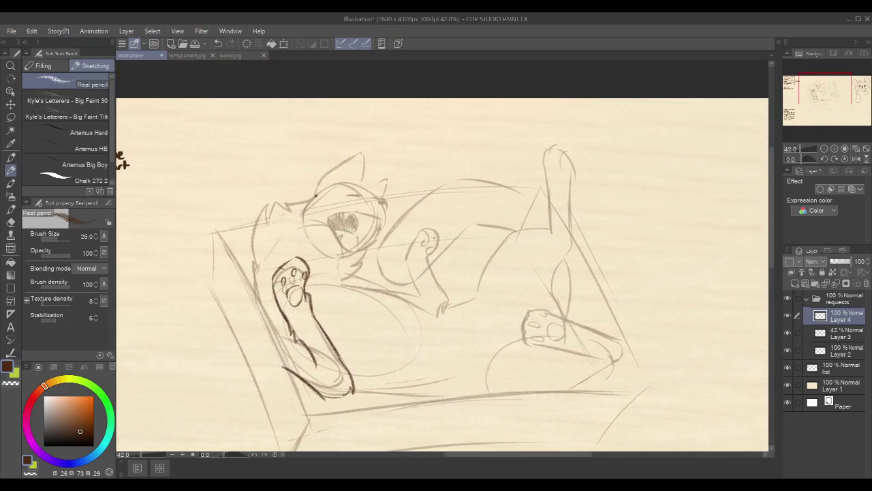
pyautogui.moveTo(316, 194)
pyautogui.mouseDown()
pyautogui.moveTo(286, 201)
pyautogui.moveTo(290, 211)
pyautogui.moveTo(276, 196)
pyautogui.mouseUp()
pyautogui.moveTo(274, 192)
pyautogui.mouseDown()
pyautogui.moveTo(274, 220)
pyautogui.moveTo(260, 217)
pyautogui.moveTo(268, 206)
pyautogui.moveTo(252, 236)
pyautogui.moveTo(262, 278)
pyautogui.moveTo(265, 244)
pyautogui.moveTo(256, 286)
pyautogui.mouseUp()
pyautogui.moveTo(409, 202); pyautogui.dragTo(397, 185)
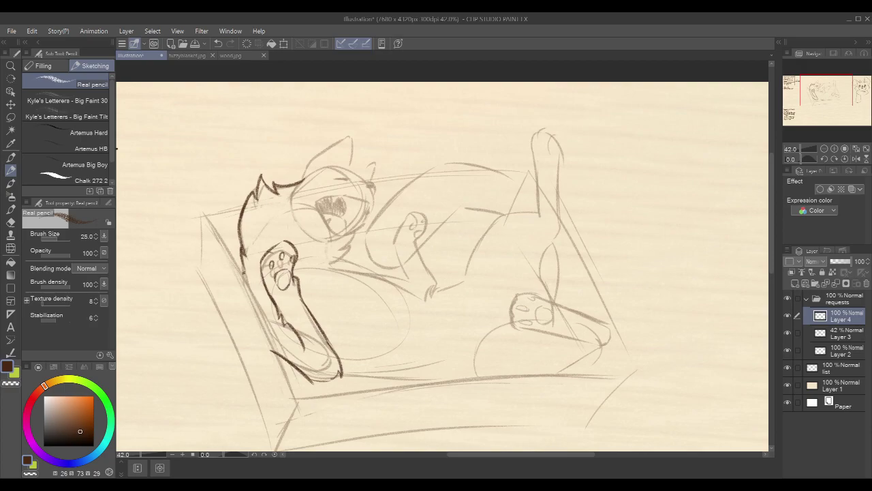
pyautogui.moveTo(243, 259); pyautogui.dragTo(244, 300)
pyautogui.moveTo(243, 262); pyautogui.dragTo(243, 303)
# Draw the clean ears with inner fur, the forehead, the nose and the closed eye
pyautogui.moveTo(509, 180); pyautogui.dragTo(493, 212)
pyautogui.moveTo(309, 178)
pyautogui.mouseDown()
pyautogui.moveTo(334, 176)
pyautogui.moveTo(293, 217)
pyautogui.mouseUp()
pyautogui.moveTo(324, 191)
pyautogui.mouseDown()
pyautogui.moveTo(344, 176)
pyautogui.moveTo(330, 192)
pyautogui.moveTo(342, 190)
pyautogui.moveTo(327, 204)
pyautogui.moveTo(336, 205)
pyautogui.mouseUp()
pyautogui.moveTo(280, 220)
pyautogui.mouseDown()
pyautogui.moveTo(294, 195)
pyautogui.moveTo(338, 167)
pyautogui.mouseUp()
pyautogui.moveTo(295, 195)
pyautogui.mouseDown()
pyautogui.moveTo(343, 162)
pyautogui.moveTo(347, 204)
pyautogui.moveTo(376, 229)
pyautogui.moveTo(375, 246)
pyautogui.moveTo(369, 234)
pyautogui.moveTo(388, 203)
pyautogui.moveTo(380, 236)
pyautogui.moveTo(379, 214)
pyautogui.moveTo(381, 225)
pyautogui.mouseUp()
pyautogui.hotkey('ctrl', 'z')
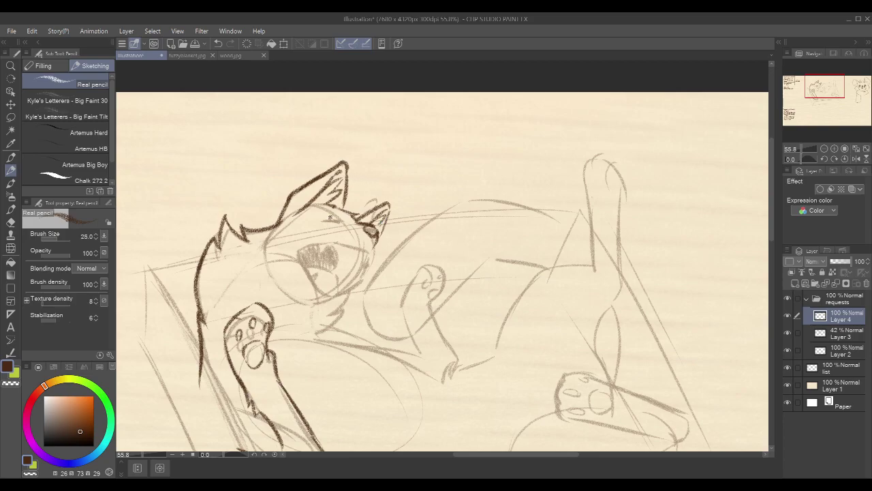
pyautogui.moveTo(324, 219); pyautogui.dragTo(345, 220)
# Draw the clean outline of the wide open mouth and the jaw fur beneath it
pyautogui.moveTo(432, 190)
pyautogui.mouseDown()
pyautogui.moveTo(457, 160)
pyautogui.moveTo(492, 141)
pyautogui.moveTo(487, 106)
pyautogui.mouseUp()
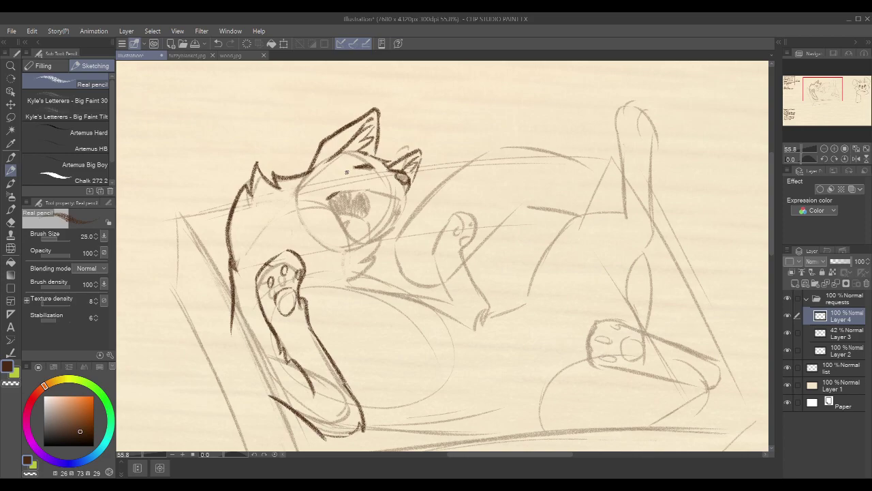
pyautogui.moveTo(341, 190); pyautogui.dragTo(390, 195)
pyautogui.moveTo(329, 197)
pyautogui.mouseDown()
pyautogui.moveTo(342, 226)
pyautogui.moveTo(367, 242)
pyautogui.mouseUp()
pyautogui.moveTo(403, 201); pyautogui.dragTo(364, 244)
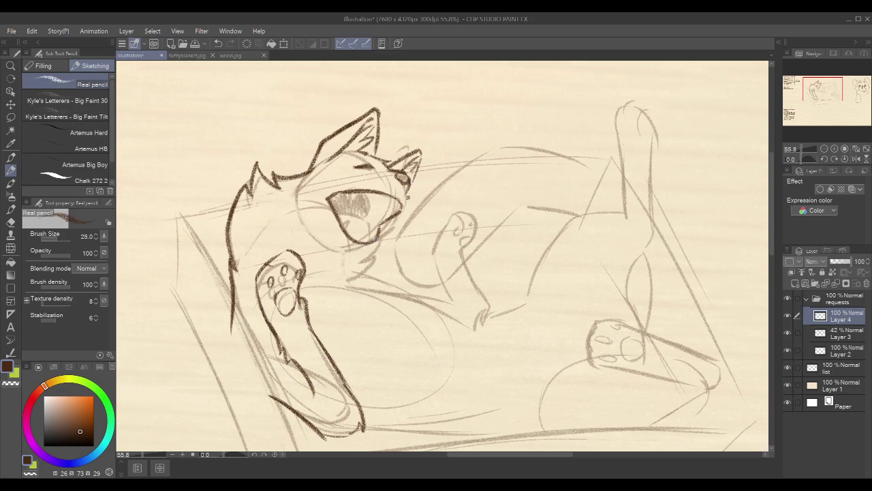
pyautogui.moveTo(407, 191); pyautogui.dragTo(353, 282)
pyautogui.hotkey('ctrl', 'z')
# Draw the tongue and teeth inside the open mouth and shade its interior dark
pyautogui.moveTo(386, 150); pyautogui.dragTo(363, 166)
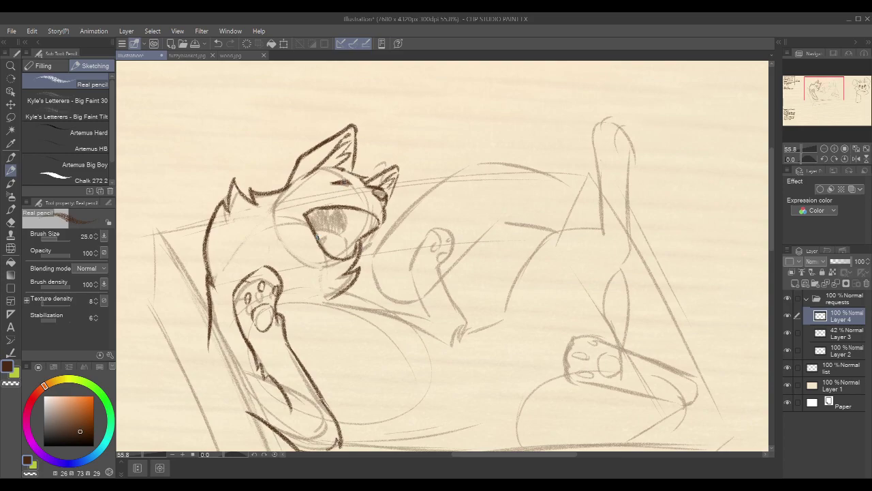
pyautogui.moveTo(320, 241)
pyautogui.mouseDown()
pyautogui.moveTo(327, 235)
pyautogui.moveTo(325, 251)
pyautogui.mouseUp()
pyautogui.moveTo(329, 208)
pyautogui.mouseDown()
pyautogui.moveTo(331, 218)
pyautogui.moveTo(339, 208)
pyautogui.moveTo(373, 220)
pyautogui.mouseUp()
pyautogui.moveTo(325, 207); pyautogui.dragTo(347, 256)
pyautogui.moveTo(346, 216)
pyautogui.mouseDown()
pyautogui.moveTo(337, 236)
pyautogui.moveTo(313, 227)
pyautogui.moveTo(317, 212)
pyautogui.moveTo(322, 227)
pyautogui.moveTo(324, 209)
pyautogui.moveTo(333, 227)
pyautogui.moveTo(339, 210)
pyautogui.moveTo(342, 228)
pyautogui.moveTo(344, 213)
pyautogui.moveTo(337, 234)
pyautogui.mouseUp()
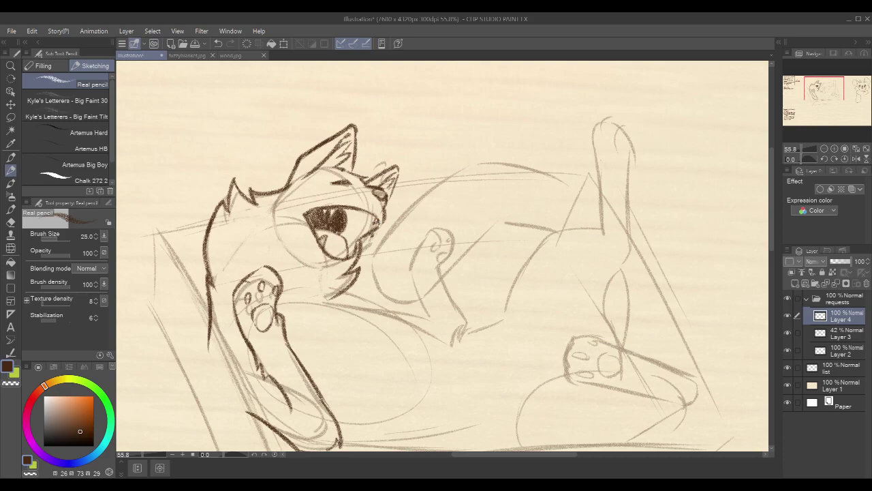
# Add a fur tuft beside the chin and a curved cheek line below the mouth
pyautogui.moveTo(382, 242); pyautogui.dragTo(357, 263)
pyautogui.hotkey('ctrl', 'z')
pyautogui.moveTo(374, 248)
pyautogui.mouseDown()
pyautogui.moveTo(350, 270)
pyautogui.moveTo(359, 253)
pyautogui.mouseUp()
pyautogui.press('c')
pyautogui.press('c')
pyautogui.moveTo(322, 266); pyautogui.dragTo(325, 275)
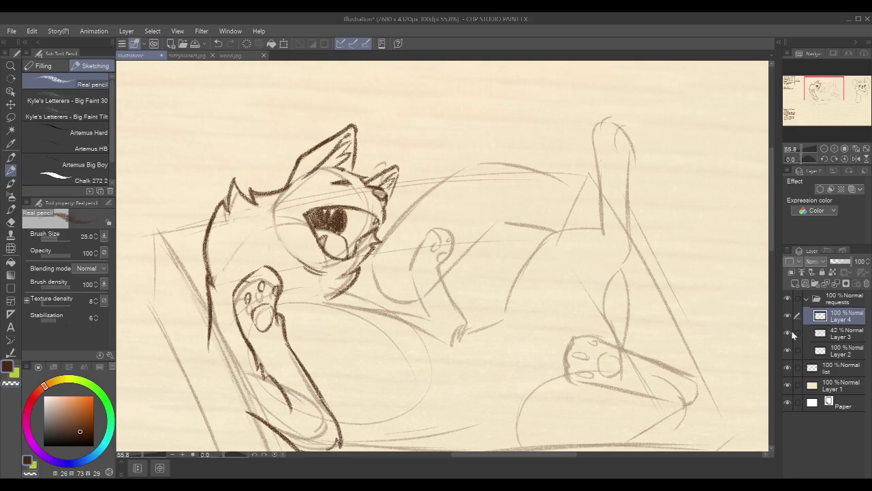
# Compare the line art with the rough layer toggled off and on, and draw the chest fur and upper arm line
pyautogui.click(788, 333)
pyautogui.click(788, 332)
pyautogui.moveTo(539, 293)
pyautogui.mouseDown()
pyautogui.moveTo(456, 220)
pyautogui.moveTo(337, 250)
pyautogui.mouseUp()
pyautogui.moveTo(269, 273)
pyautogui.mouseDown()
pyautogui.moveTo(300, 266)
pyautogui.moveTo(282, 278)
pyautogui.moveTo(320, 280)
pyautogui.mouseUp()
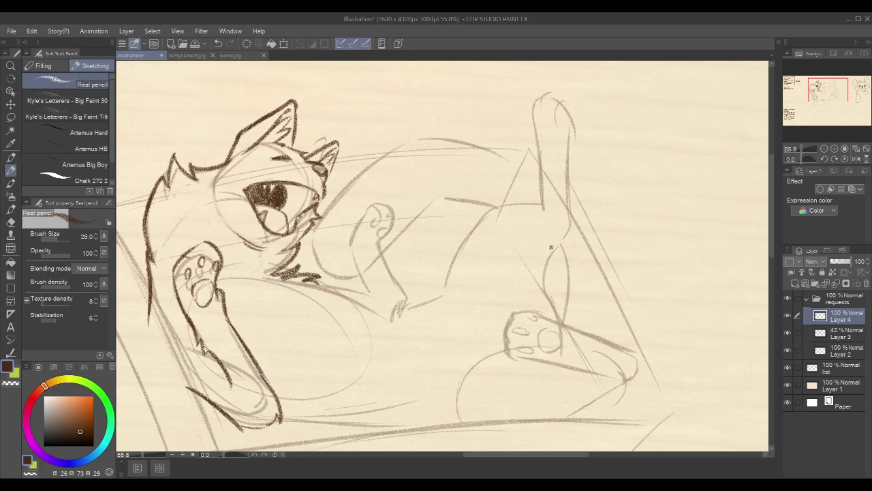
pyautogui.moveTo(442, 250); pyautogui.dragTo(411, 246)
pyautogui.moveTo(286, 280); pyautogui.dragTo(334, 288)
# Draw the clean contours of the second forearm and its raised paw with toe pads and a main pad
pyautogui.moveTo(340, 197)
pyautogui.mouseDown()
pyautogui.moveTo(317, 230)
pyautogui.moveTo(335, 283)
pyautogui.mouseUp()
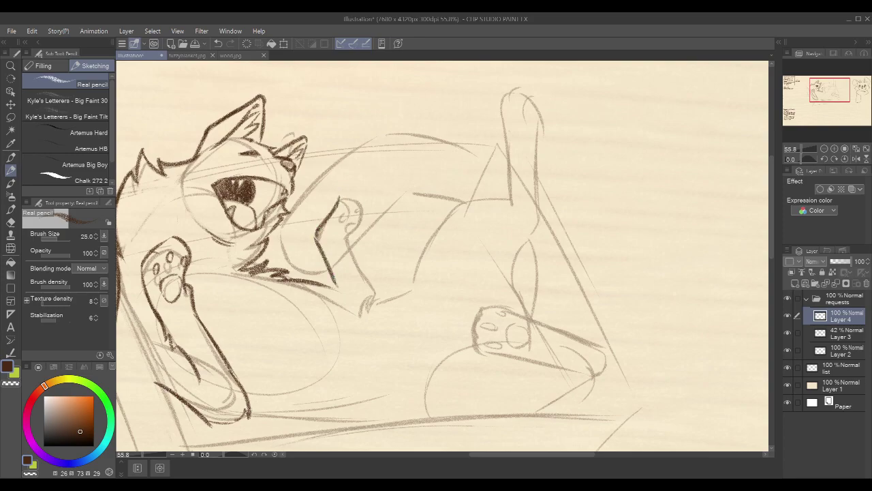
pyautogui.moveTo(339, 198)
pyautogui.mouseDown()
pyautogui.moveTo(362, 215)
pyautogui.moveTo(357, 237)
pyautogui.moveTo(347, 212)
pyautogui.moveTo(340, 232)
pyautogui.moveTo(376, 286)
pyautogui.mouseUp()
pyautogui.hotkey('ctrl', 'z')
pyautogui.hotkey('ctrl', 'z')
pyautogui.moveTo(347, 236); pyautogui.dragTo(373, 283)
pyautogui.hotkey('ctrl', 'z')
pyautogui.moveTo(347, 239)
pyautogui.mouseDown()
pyautogui.moveTo(388, 294)
pyautogui.moveTo(379, 293)
pyautogui.mouseUp()
pyautogui.moveTo(301, 287); pyautogui.dragTo(360, 320)
pyautogui.hotkey('ctrl', 'z')
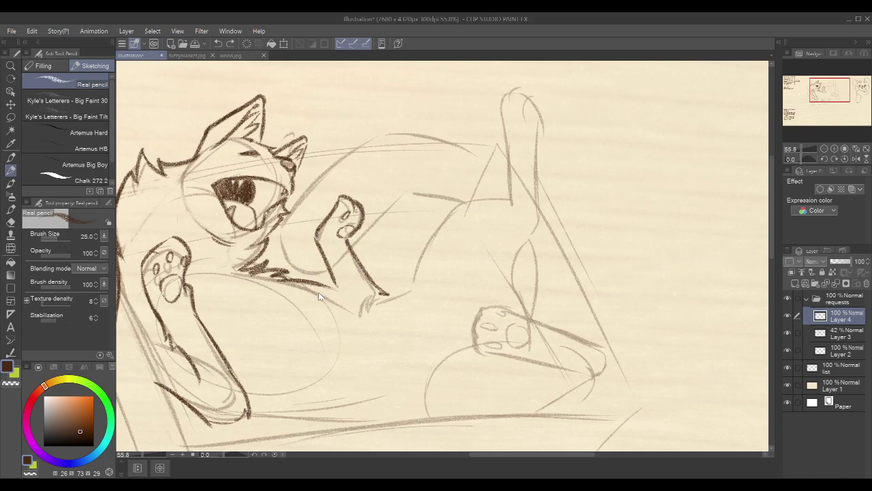
# Draw the second arm's line down to a pointed elbow tuft and the long curved back line along the box floor
pyautogui.moveTo(305, 288)
pyautogui.mouseDown()
pyautogui.moveTo(345, 297)
pyautogui.moveTo(360, 318)
pyautogui.moveTo(372, 296)
pyautogui.moveTo(373, 309)
pyautogui.moveTo(383, 300)
pyautogui.mouseUp()
pyautogui.moveTo(457, 276); pyautogui.dragTo(444, 218)
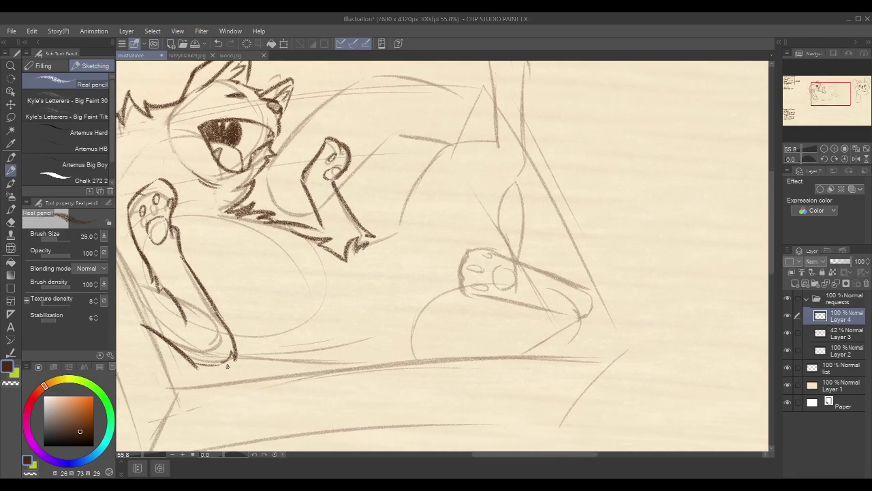
pyautogui.moveTo(213, 364)
pyautogui.mouseDown()
pyautogui.moveTo(255, 361)
pyautogui.moveTo(205, 369)
pyautogui.moveTo(308, 367)
pyautogui.mouseUp()
pyautogui.hotkey('ctrl', 'z')
pyautogui.hotkey('ctrl', 'z')
pyautogui.moveTo(236, 373)
pyautogui.mouseDown()
pyautogui.moveTo(330, 382)
pyautogui.moveTo(466, 375)
pyautogui.mouseUp()
pyautogui.moveTo(601, 219)
pyautogui.mouseDown()
pyautogui.moveTo(606, 229)
pyautogui.moveTo(488, 261)
pyautogui.moveTo(463, 238)
pyautogui.mouseUp()
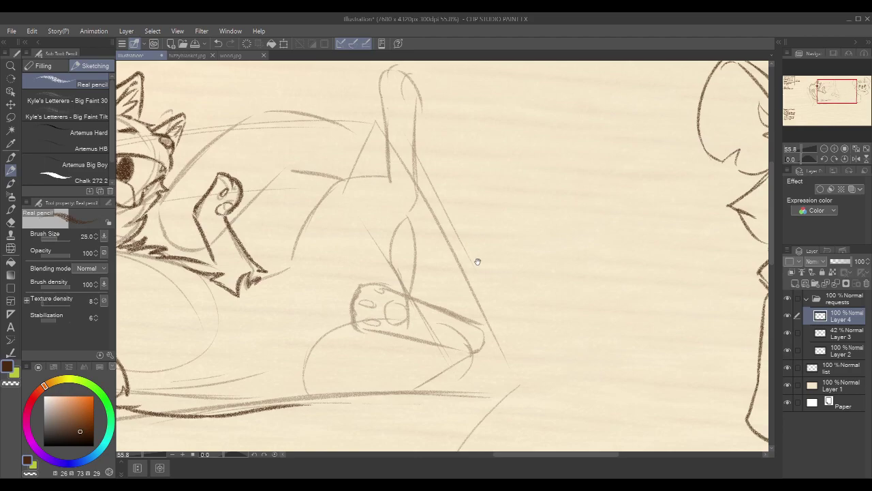
pyautogui.moveTo(489, 275); pyautogui.dragTo(488, 273)
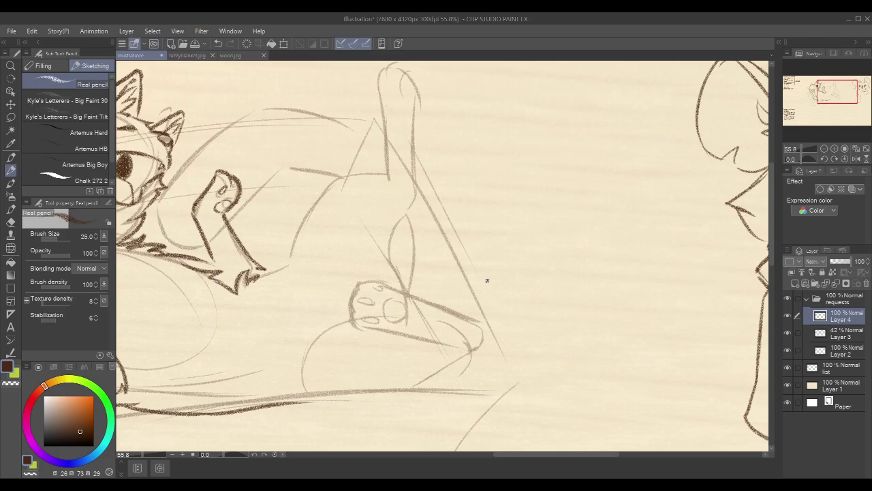
# Draw the lower hind foot with its toe pads, round main pad, lower leg contours and furry heel
pyautogui.moveTo(369, 276)
pyautogui.mouseDown()
pyautogui.moveTo(353, 324)
pyautogui.moveTo(376, 334)
pyautogui.moveTo(362, 330)
pyautogui.moveTo(446, 343)
pyautogui.mouseUp()
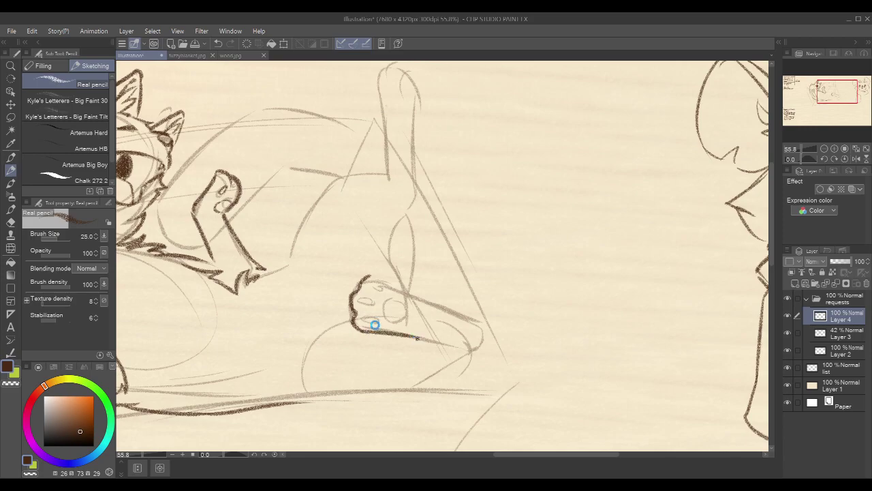
pyautogui.moveTo(412, 337); pyautogui.dragTo(453, 351)
pyautogui.moveTo(368, 275)
pyautogui.mouseDown()
pyautogui.moveTo(399, 289)
pyautogui.moveTo(383, 288)
pyautogui.moveTo(374, 304)
pyautogui.moveTo(366, 297)
pyautogui.mouseUp()
pyautogui.hotkey('ctrl', 'z')
pyautogui.moveTo(369, 319)
pyautogui.mouseDown()
pyautogui.moveTo(380, 279)
pyautogui.moveTo(395, 295)
pyautogui.moveTo(384, 313)
pyautogui.moveTo(407, 315)
pyautogui.moveTo(395, 325)
pyautogui.moveTo(412, 316)
pyautogui.moveTo(404, 298)
pyautogui.moveTo(467, 310)
pyautogui.mouseUp()
pyautogui.hotkey('ctrl', 'z')
pyautogui.moveTo(398, 289)
pyautogui.mouseDown()
pyautogui.moveTo(466, 312)
pyautogui.moveTo(494, 334)
pyautogui.moveTo(485, 325)
pyautogui.moveTo(469, 315)
pyautogui.moveTo(497, 342)
pyautogui.moveTo(488, 328)
pyautogui.moveTo(479, 358)
pyautogui.mouseUp()
pyautogui.moveTo(552, 302); pyautogui.dragTo(607, 271)
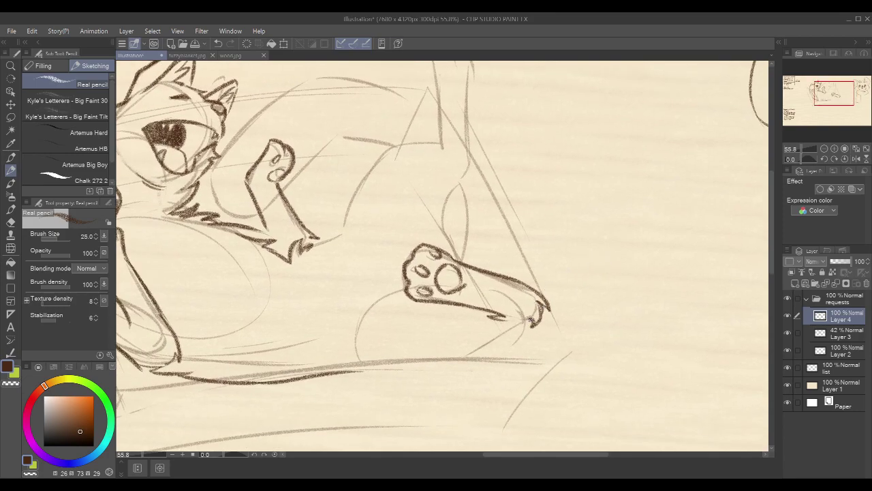
# Draw the line from the lower hind heel down toward the back and the curved thigh contour behind the paw
pyautogui.moveTo(532, 317); pyautogui.dragTo(470, 353)
pyautogui.hotkey('ctrl', 'z')
pyautogui.moveTo(534, 319); pyautogui.dragTo(474, 369)
pyautogui.hotkey('ctrl', 'z')
pyautogui.moveTo(530, 321); pyautogui.dragTo(471, 368)
pyautogui.hotkey('ctrl', 'z')
pyautogui.moveTo(534, 320); pyautogui.dragTo(464, 378)
pyautogui.moveTo(588, 266); pyautogui.dragTo(659, 272)
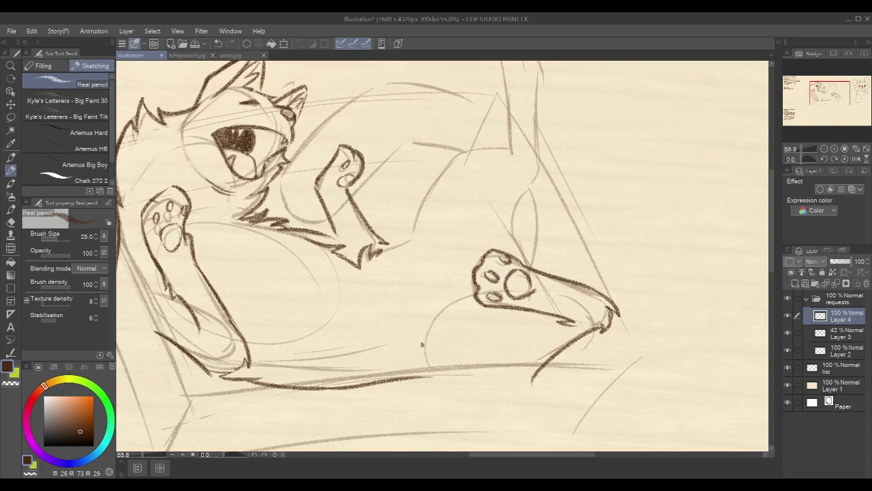
pyautogui.moveTo(421, 339); pyautogui.dragTo(447, 301)
pyautogui.hotkey('ctrl', 'z')
pyautogui.moveTo(422, 335)
pyautogui.mouseDown()
pyautogui.moveTo(458, 292)
pyautogui.moveTo(448, 302)
pyautogui.moveTo(473, 295)
pyautogui.mouseUp()
pyautogui.moveTo(629, 274)
pyautogui.mouseDown()
pyautogui.moveTo(659, 306)
pyautogui.moveTo(623, 288)
pyautogui.mouseUp()
# Extend the contour from the elbow tuft up along the body, with a fur notch, to the raised hind leg
pyautogui.moveTo(398, 292); pyautogui.dragTo(431, 276)
pyautogui.moveTo(597, 187); pyautogui.dragTo(584, 207)
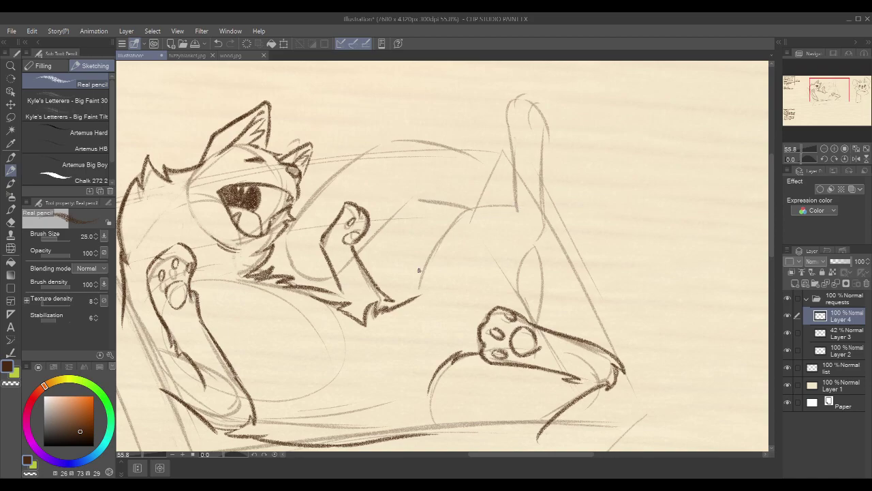
pyautogui.moveTo(418, 295); pyautogui.dragTo(423, 252)
pyautogui.hotkey('ctrl', 'z')
pyautogui.moveTo(418, 296)
pyautogui.mouseDown()
pyautogui.moveTo(436, 232)
pyautogui.moveTo(471, 206)
pyautogui.moveTo(513, 209)
pyautogui.mouseUp()
pyautogui.moveTo(634, 224); pyautogui.dragTo(568, 225)
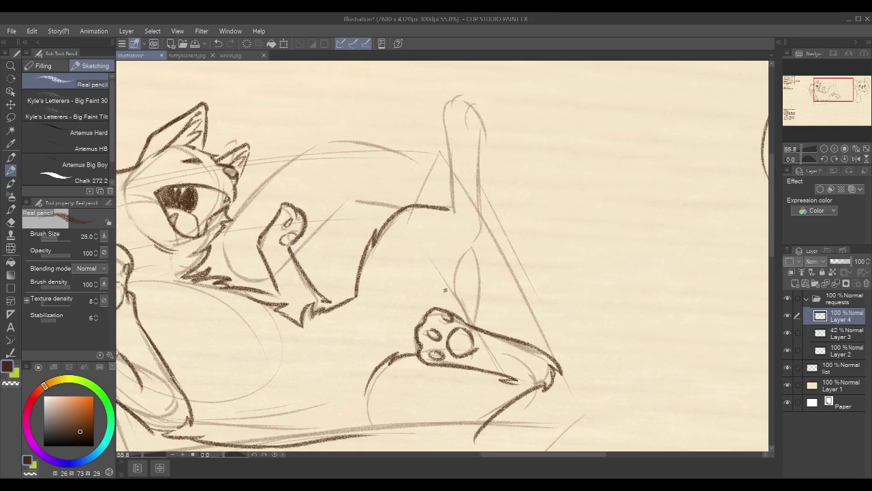
# Outline the raised hind leg and its paw, and draw the crease and narrow curved shape between the hind legs
pyautogui.moveTo(438, 278); pyautogui.dragTo(479, 330)
pyautogui.hotkey('ctrl', 'z')
pyautogui.moveTo(436, 271); pyautogui.dragTo(478, 330)
pyautogui.moveTo(496, 145); pyautogui.dragTo(491, 183)
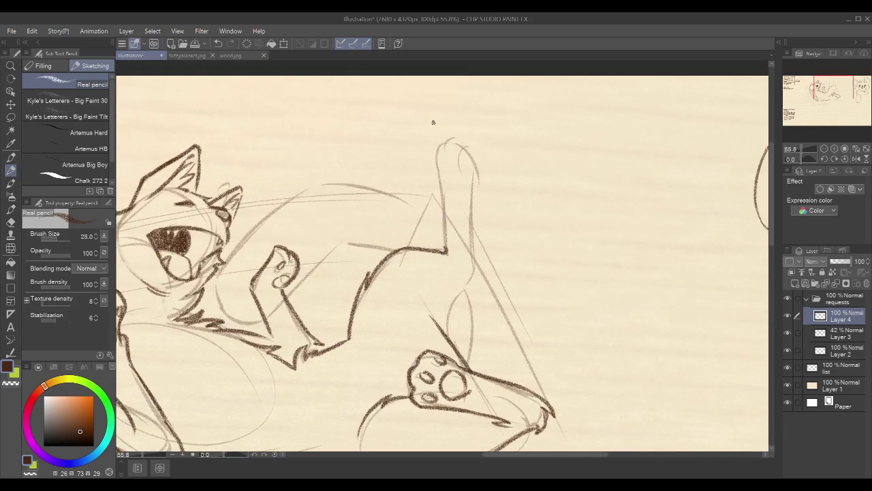
pyautogui.moveTo(436, 145); pyautogui.dragTo(447, 250)
pyautogui.moveTo(436, 146)
pyautogui.mouseDown()
pyautogui.moveTo(465, 145)
pyautogui.moveTo(448, 140)
pyautogui.moveTo(476, 178)
pyautogui.mouseUp()
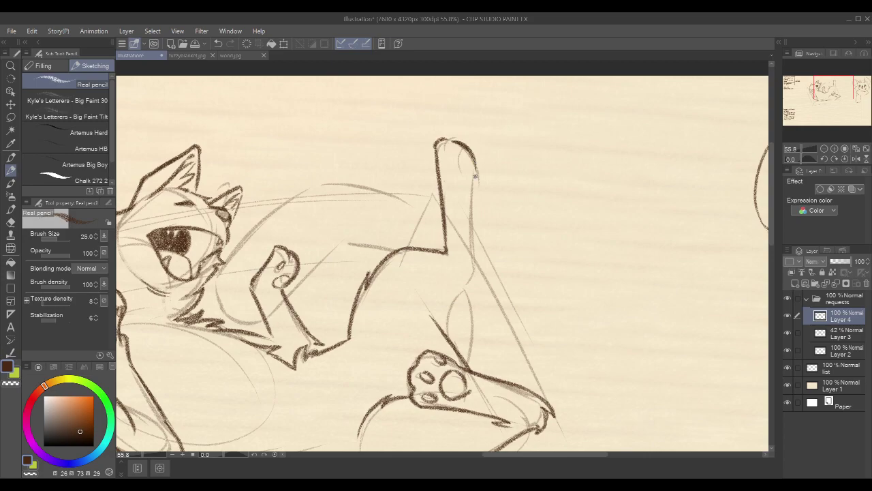
pyautogui.moveTo(461, 146)
pyautogui.mouseDown()
pyautogui.moveTo(473, 172)
pyautogui.moveTo(480, 293)
pyautogui.moveTo(473, 283)
pyautogui.moveTo(445, 334)
pyautogui.mouseUp()
pyautogui.moveTo(514, 250)
pyautogui.mouseDown()
pyautogui.moveTo(636, 187)
pyautogui.moveTo(654, 186)
pyautogui.moveTo(648, 191)
pyautogui.mouseUp()
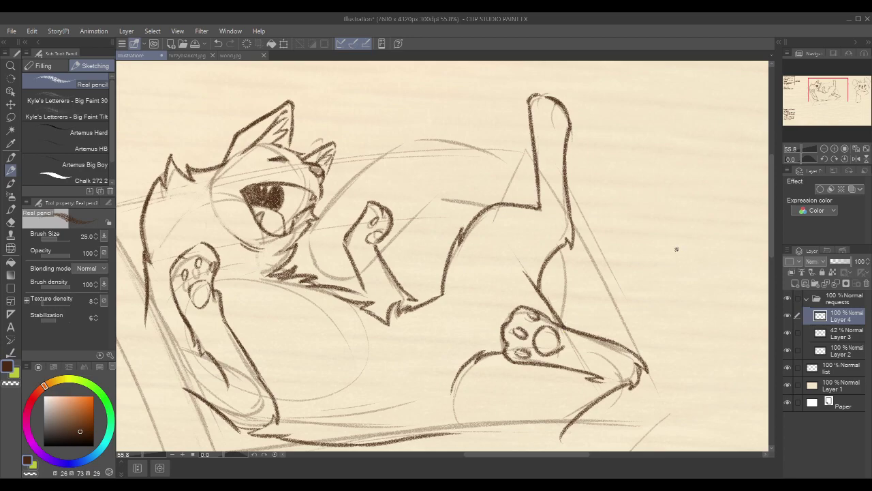
pyautogui.moveTo(574, 293)
pyautogui.mouseDown()
pyautogui.moveTo(563, 328)
pyautogui.moveTo(565, 311)
pyautogui.mouseUp()
pyautogui.moveTo(597, 168); pyautogui.dragTo(615, 211)
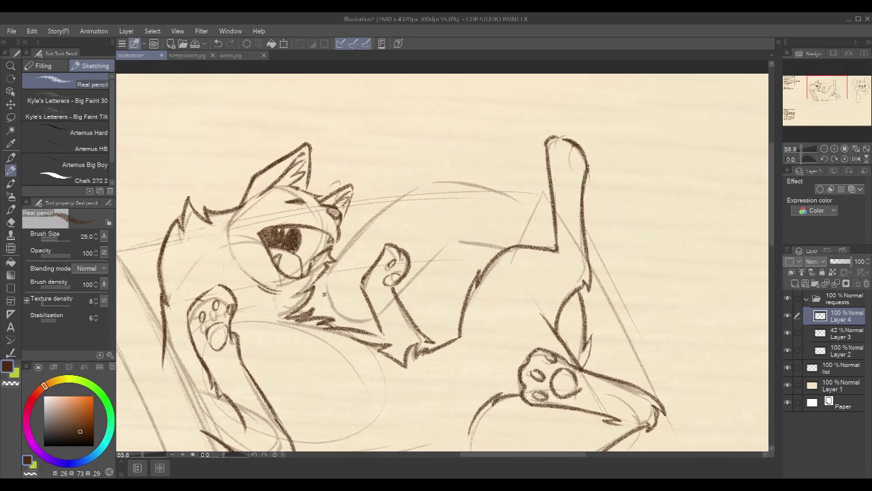
# Draw the large arching contour from beside the chin up over the raised forepaw and down to the chest fur
pyautogui.moveTo(325, 292); pyautogui.dragTo(351, 246)
pyautogui.hotkey('ctrl', 'z')
pyautogui.moveTo(334, 282); pyautogui.dragTo(387, 212)
pyautogui.moveTo(353, 254); pyautogui.dragTo(436, 183)
pyautogui.moveTo(362, 235)
pyautogui.mouseDown()
pyautogui.moveTo(336, 283)
pyautogui.moveTo(366, 323)
pyautogui.mouseUp()
pyautogui.hotkey('ctrl', 'z')
pyautogui.moveTo(332, 294); pyautogui.dragTo(360, 331)
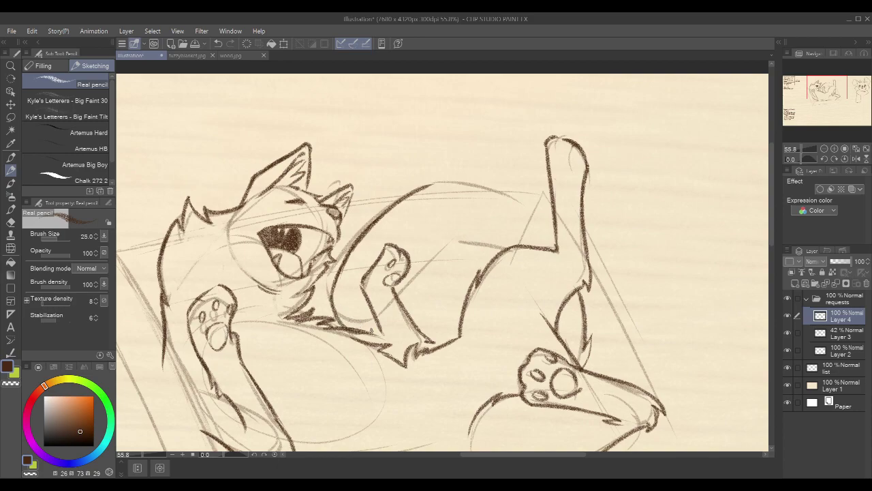
# Finish the large arch with a pointed tuft and a line to the raised leg, and add the furry contour beneath it
pyautogui.moveTo(452, 180)
pyautogui.mouseDown()
pyautogui.moveTo(424, 170)
pyautogui.moveTo(422, 188)
pyautogui.mouseUp()
pyautogui.moveTo(447, 248)
pyautogui.mouseDown()
pyautogui.moveTo(423, 295)
pyautogui.moveTo(416, 281)
pyautogui.moveTo(401, 303)
pyautogui.mouseUp()
pyautogui.moveTo(450, 243); pyautogui.dragTo(510, 249)
pyautogui.moveTo(453, 181)
pyautogui.mouseDown()
pyautogui.moveTo(546, 222)
pyautogui.moveTo(557, 237)
pyautogui.mouseUp()
pyautogui.scroll(-2, 627, 198)
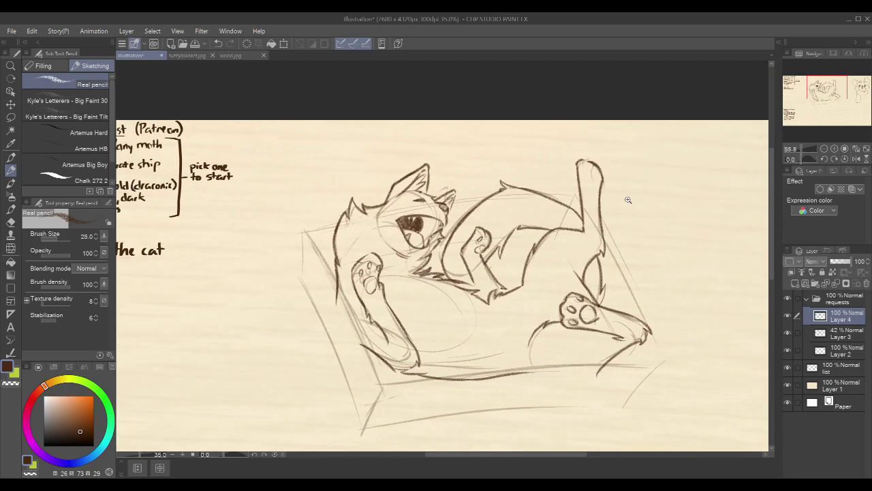
pyautogui.moveTo(671, 238); pyautogui.dragTo(599, 226)
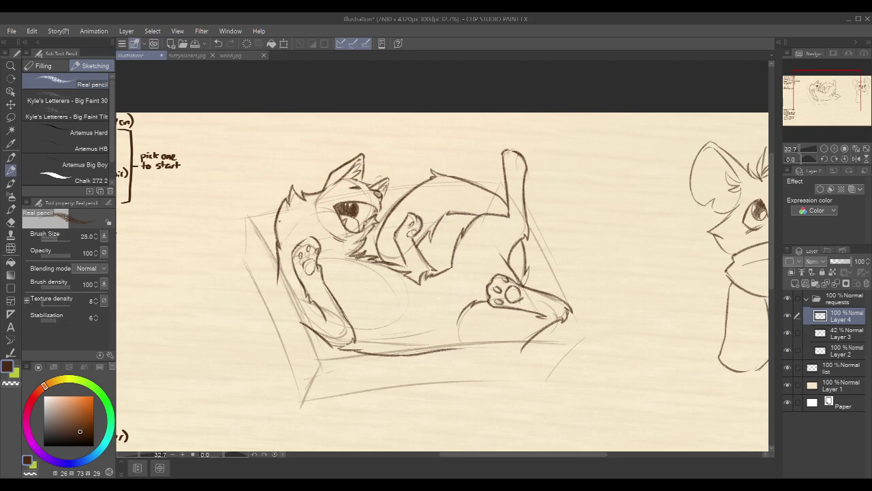
# Add short fur strokes on the back of the neck and hatching lines inside the open mouth
pyautogui.moveTo(281, 212); pyautogui.dragTo(282, 231)
pyautogui.moveTo(286, 216); pyautogui.dragTo(286, 228)
pyautogui.moveTo(362, 202); pyautogui.dragTo(361, 223)
pyautogui.moveTo(366, 206)
pyautogui.mouseDown()
pyautogui.moveTo(362, 224)
pyautogui.moveTo(366, 218)
pyautogui.mouseUp()
pyautogui.moveTo(373, 208); pyautogui.dragTo(369, 216)
# Draw the clean inner and outer edges of the box side behind the head and its rear edge beside the face
pyautogui.moveTo(250, 218); pyautogui.dragTo(303, 315)
pyautogui.hotkey('ctrl', 'z')
pyautogui.moveTo(250, 219); pyautogui.dragTo(317, 346)
pyautogui.moveTo(296, 297); pyautogui.dragTo(324, 367)
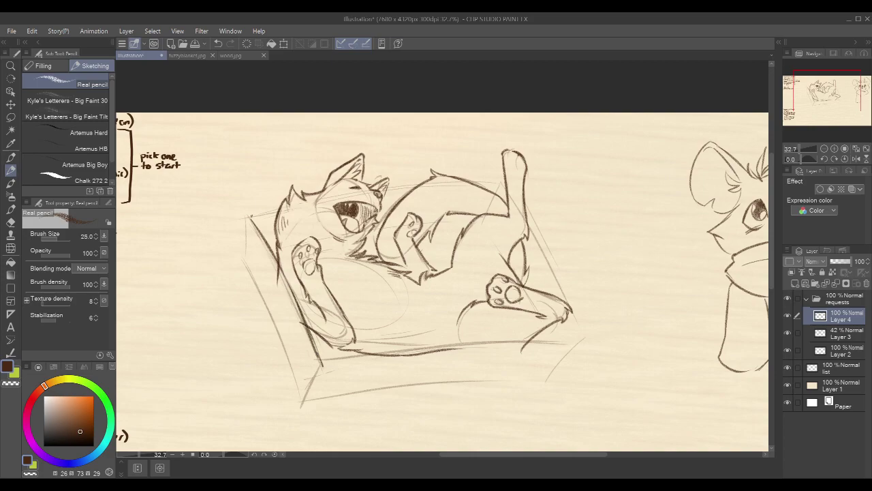
pyautogui.moveTo(244, 217)
pyautogui.mouseDown()
pyautogui.moveTo(279, 211)
pyautogui.moveTo(251, 269)
pyautogui.mouseUp()
pyautogui.hotkey('ctrl', 'z')
pyautogui.hotkey('ctrl', 'z')
pyautogui.moveTo(245, 212); pyautogui.dragTo(248, 267)
pyautogui.moveTo(376, 240); pyautogui.dragTo(359, 214)
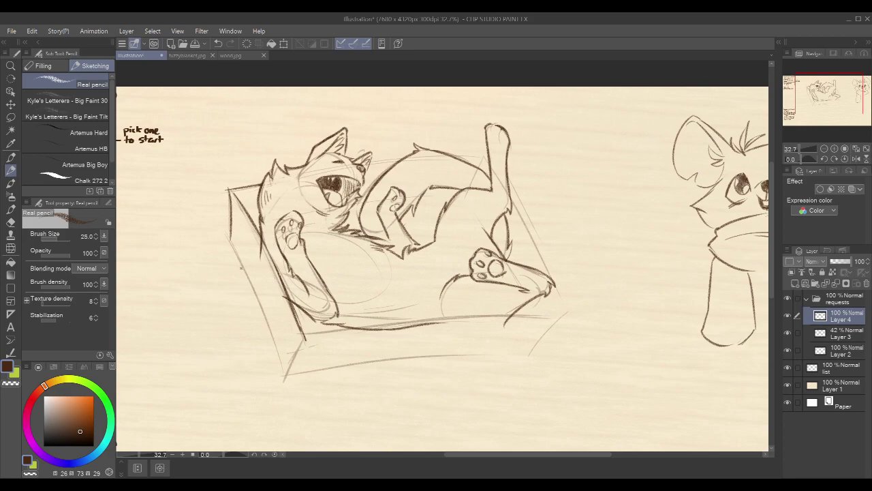
pyautogui.moveTo(229, 244); pyautogui.dragTo(282, 384)
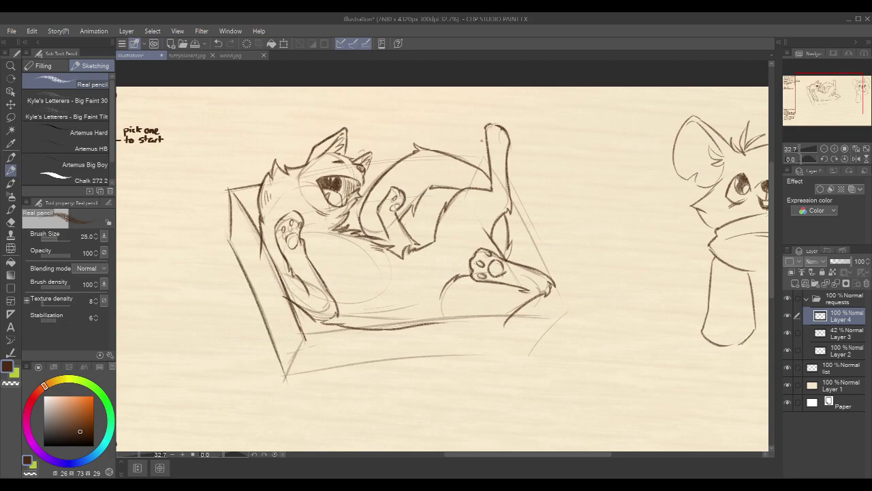
pyautogui.moveTo(368, 167); pyautogui.dragTo(400, 161)
# Add jagged folds behind the neck and under the elbow plus small face strokes, and erase overlapping lines in the box corner
pyautogui.moveTo(258, 193)
pyautogui.mouseDown()
pyautogui.moveTo(243, 215)
pyautogui.moveTo(256, 217)
pyautogui.mouseUp()
pyautogui.moveTo(364, 182); pyautogui.dragTo(373, 177)
pyautogui.moveTo(372, 176); pyautogui.dragTo(371, 188)
pyautogui.moveTo(351, 216); pyautogui.dragTo(357, 226)
pyautogui.moveTo(360, 214); pyautogui.dragTo(364, 223)
pyautogui.moveTo(305, 302); pyautogui.dragTo(344, 325)
pyautogui.hotkey('ctrl', 'z')
pyautogui.hotkey('ctrl', 'z')
pyautogui.moveTo(299, 306)
pyautogui.mouseDown()
pyautogui.moveTo(296, 318)
pyautogui.moveTo(322, 299)
pyautogui.moveTo(332, 319)
pyautogui.mouseUp()
pyautogui.moveTo(331, 316)
pyautogui.mouseDown()
pyautogui.moveTo(334, 330)
pyautogui.moveTo(362, 318)
pyautogui.mouseUp()
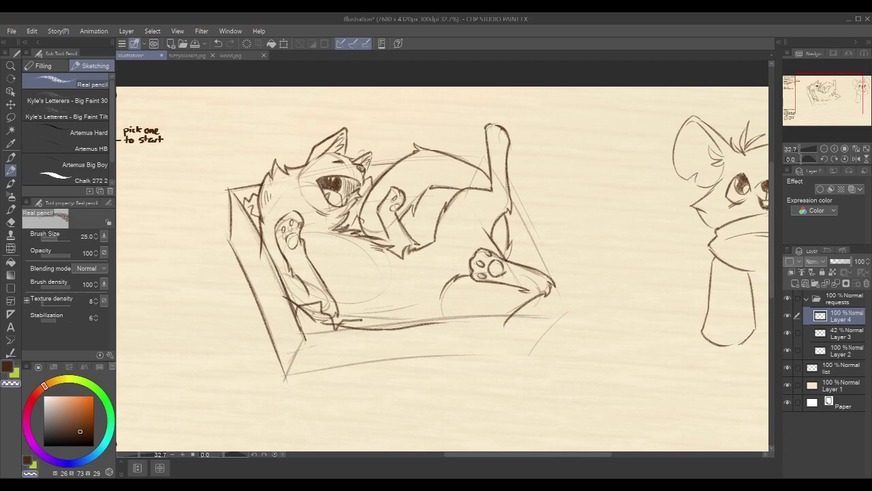
pyautogui.moveTo(305, 313); pyautogui.dragTo(319, 323)
pyautogui.moveTo(324, 321)
pyautogui.mouseDown()
pyautogui.moveTo(307, 330)
pyautogui.moveTo(330, 324)
pyautogui.mouseUp()
pyautogui.press('c')
# Draw the box's front rim line and the slanted rim on the side of the hind legs
pyautogui.moveTo(413, 307); pyautogui.dragTo(466, 247)
pyautogui.moveTo(356, 274); pyautogui.dragTo(573, 258)
pyautogui.hotkey('ctrl', 'z')
pyautogui.moveTo(358, 274); pyautogui.dragTo(627, 254)
pyautogui.moveTo(664, 222)
pyautogui.mouseDown()
pyautogui.moveTo(615, 243)
pyautogui.moveTo(610, 255)
pyautogui.mouseUp()
pyautogui.moveTo(451, 126)
pyautogui.mouseDown()
pyautogui.moveTo(481, 127)
pyautogui.moveTo(568, 282)
pyautogui.mouseUp()
pyautogui.moveTo(516, 181); pyautogui.dragTo(539, 225)
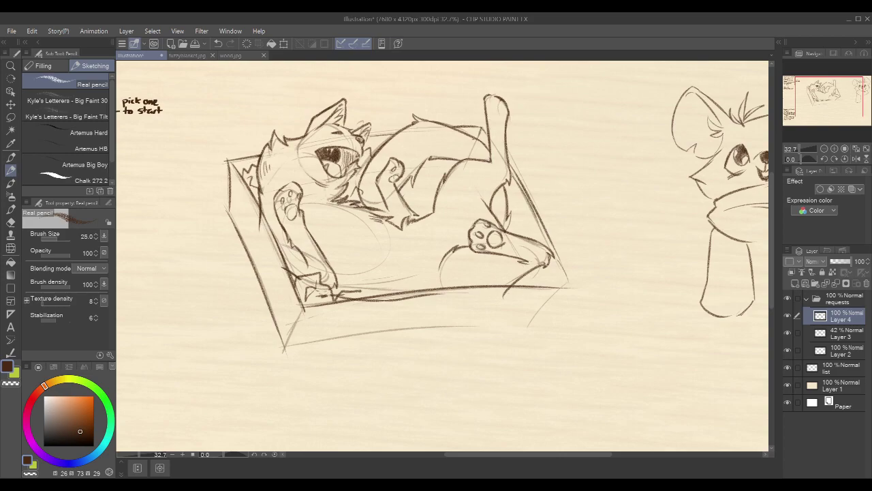
# Add jagged fur markings beside the raised forepaw and draw the box's front corner edges and lower front edge
pyautogui.moveTo(423, 165)
pyautogui.mouseDown()
pyautogui.moveTo(435, 169)
pyautogui.moveTo(432, 198)
pyautogui.moveTo(407, 198)
pyautogui.moveTo(423, 193)
pyautogui.moveTo(428, 207)
pyautogui.mouseUp()
pyautogui.moveTo(571, 279); pyautogui.dragTo(533, 319)
pyautogui.moveTo(491, 271); pyautogui.dragTo(528, 216)
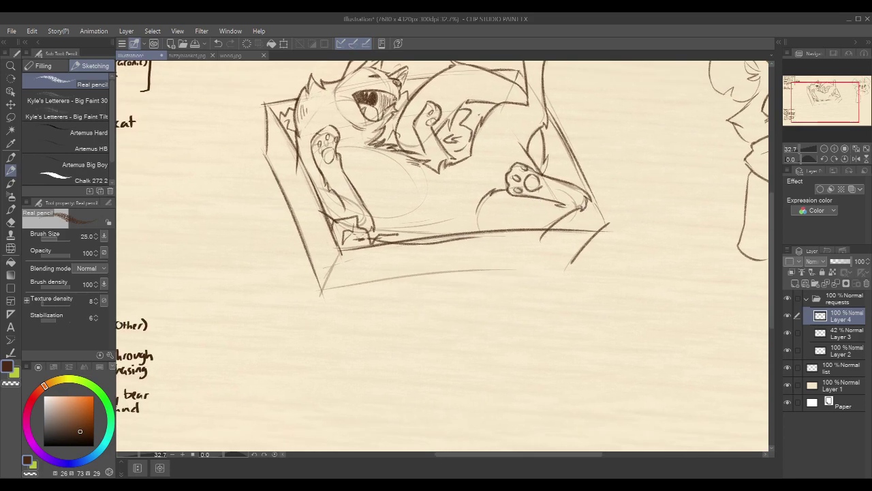
pyautogui.moveTo(320, 289); pyautogui.dragTo(601, 266)
pyautogui.moveTo(341, 251); pyautogui.dragTo(319, 290)
# Compare the line art with the rough layer hidden and shown, and check the drawing on the whole canvas
pyautogui.click(788, 333)
pyautogui.moveTo(622, 265); pyautogui.dragTo(599, 346)
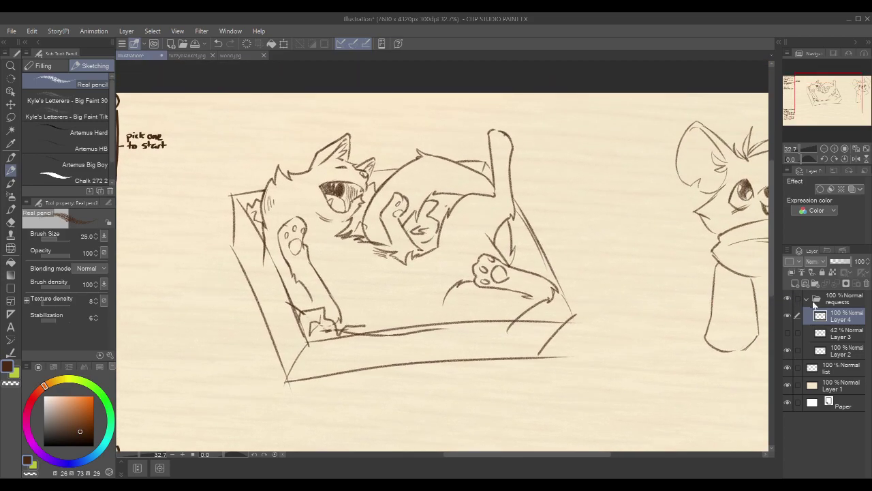
pyautogui.click(791, 333)
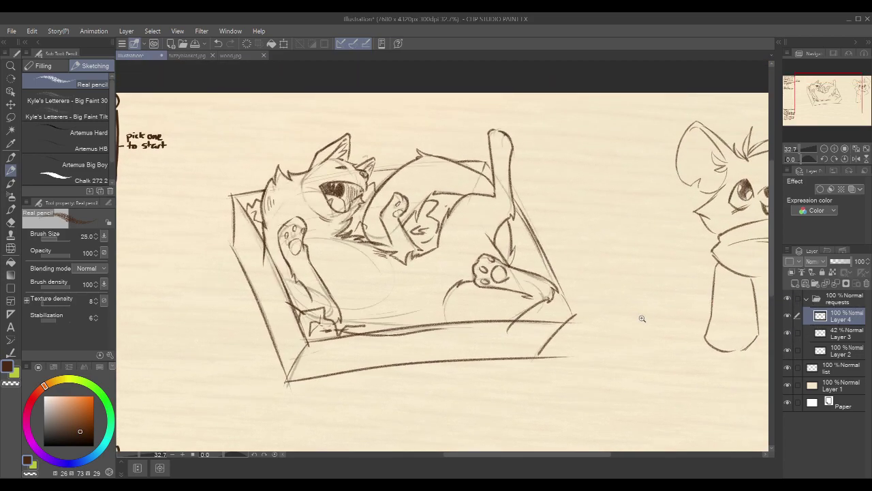
pyautogui.scroll(-2, 647, 337)
pyautogui.moveTo(657, 376); pyautogui.dragTo(601, 318)
pyautogui.moveTo(699, 315); pyautogui.dragTo(676, 319)
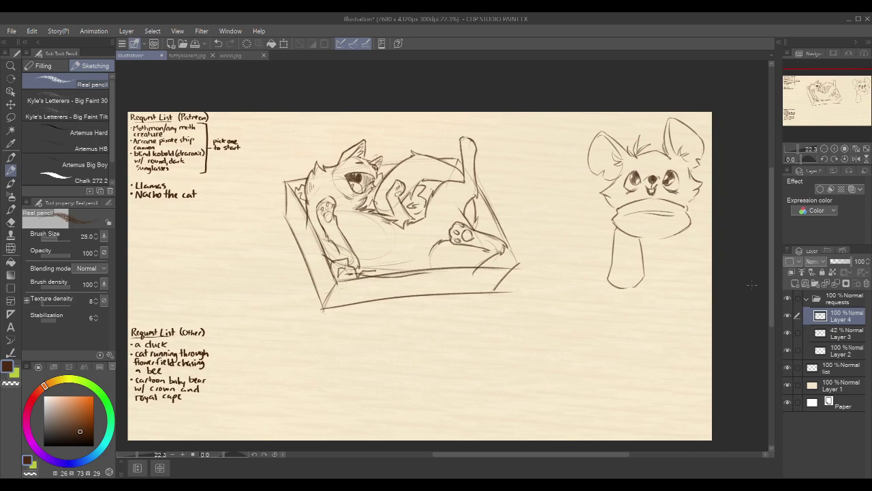
# Group Layer 3 and Layer 4 into a folder named nacho and collapse it
pyautogui.keyDown('ctrl'); pyautogui.click(845, 334); pyautogui.keyUp('ctrl')
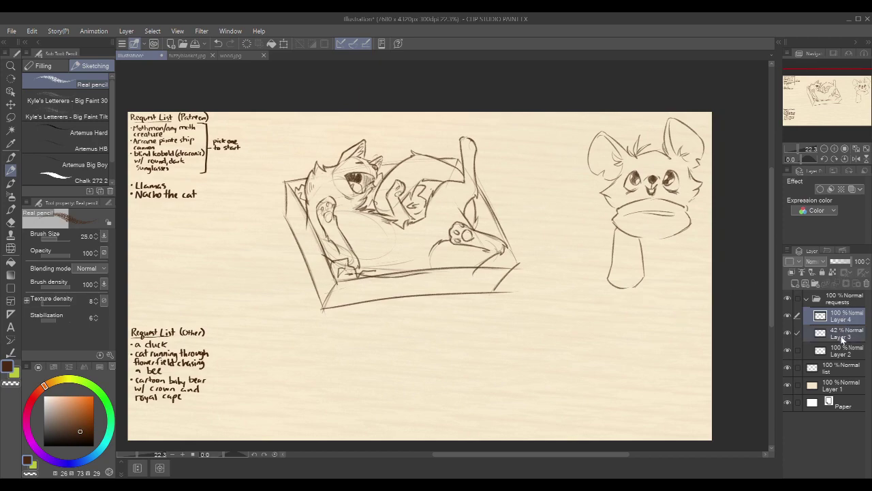
pyautogui.click(838, 284)
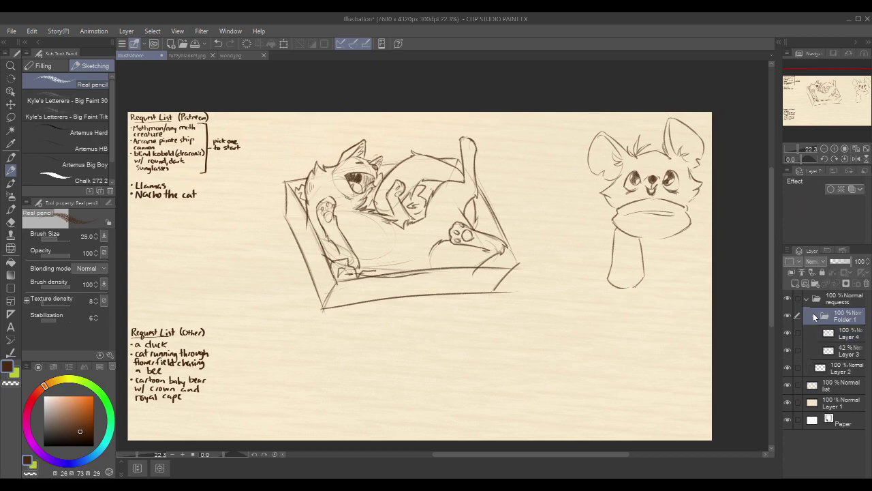
pyautogui.click(814, 315)
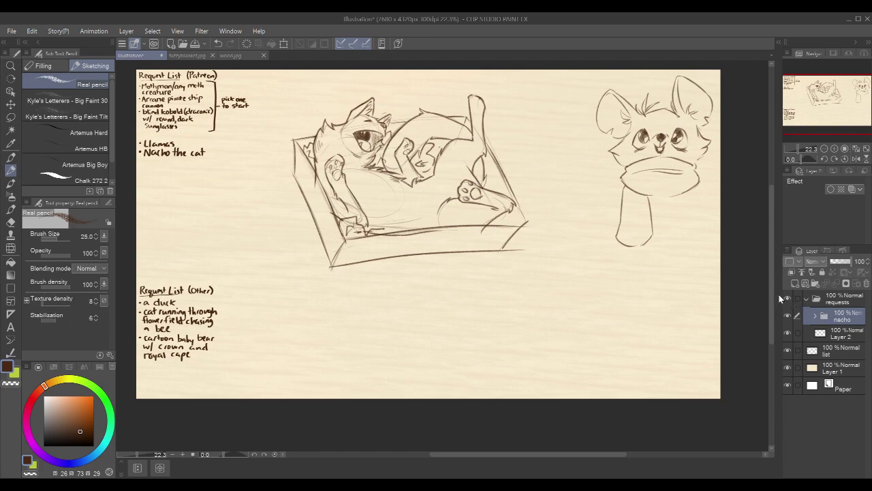
# Move the nacho drawing across the canvas to sit right beside the mouse sketch
pyautogui.hotkey('ctrl', 't')
pyautogui.moveTo(513, 256); pyautogui.dragTo(590, 234)
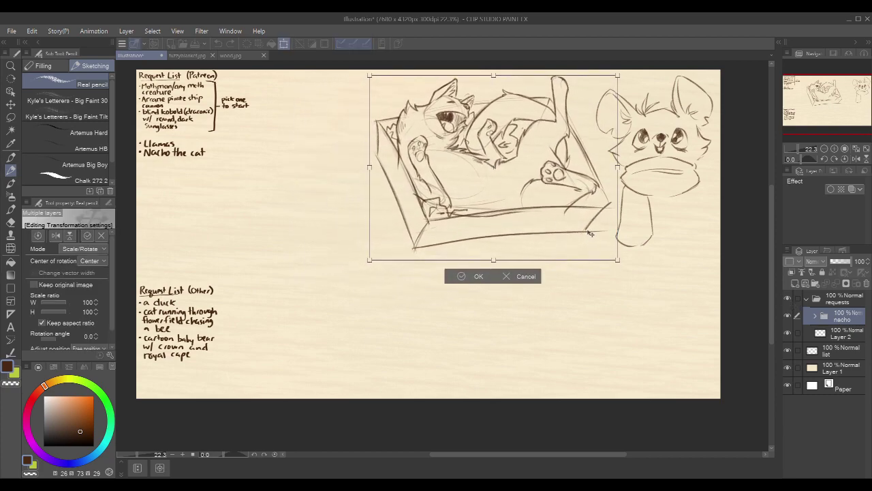
pyautogui.click(472, 279)
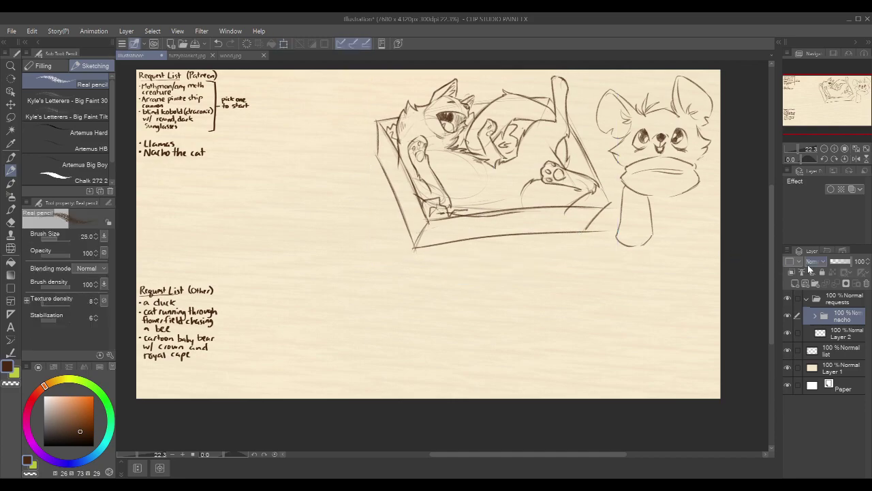
# Rename Layer 2 as mouse
pyautogui.click(843, 337)
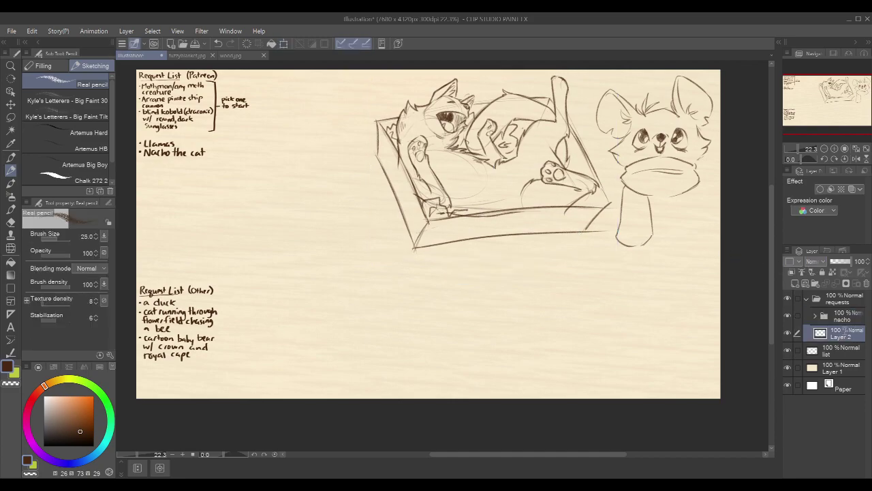
pyautogui.doubleClick(845, 337)
pyautogui.write('mouse')
pyautogui.press('Return')
# Add a new layer above the nacho folder and bring the empty area beside the Other request list into view
pyautogui.click(822, 318)
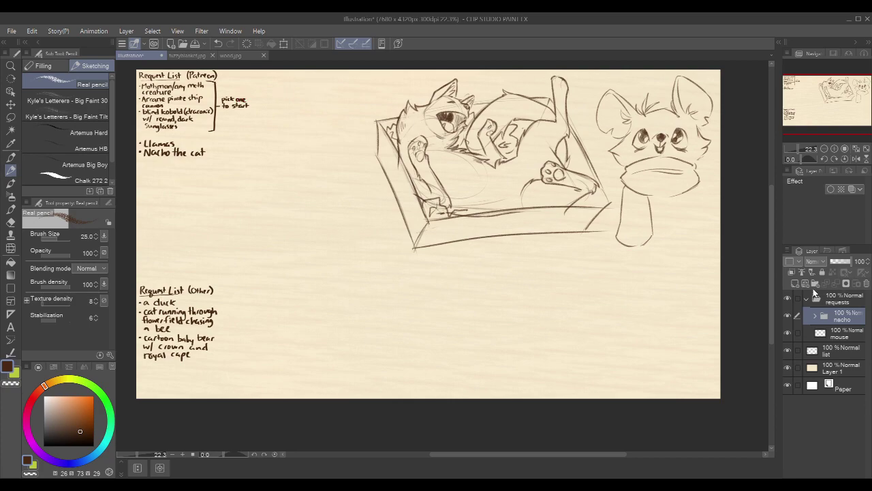
pyautogui.click(813, 284)
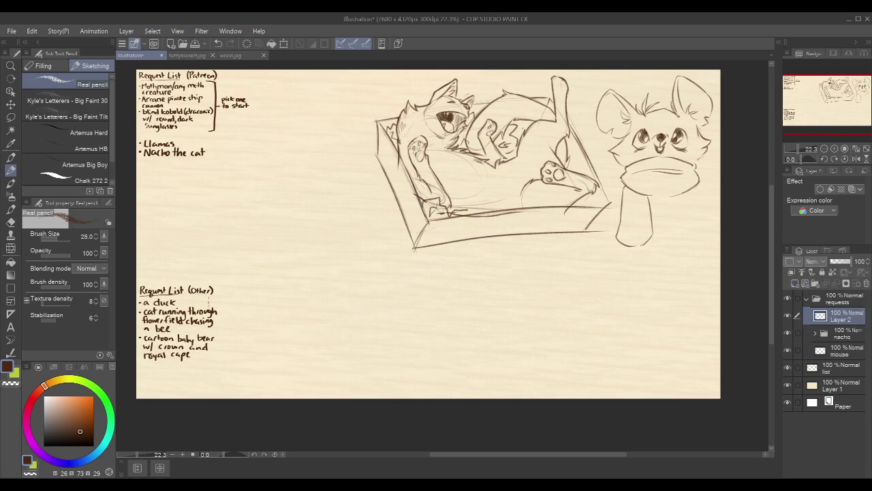
pyautogui.moveTo(275, 327); pyautogui.dragTo(293, 297)
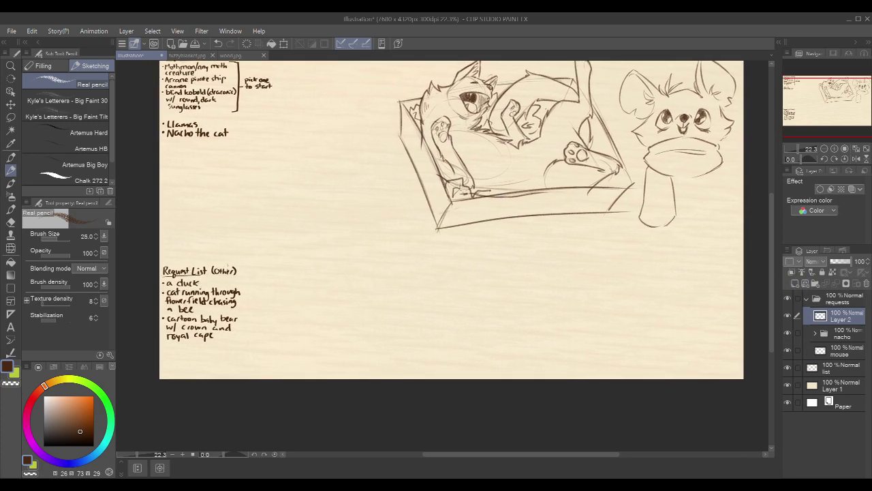
pyautogui.scroll(3, 215, 293)
pyautogui.moveTo(331, 256); pyautogui.dragTo(361, 236)
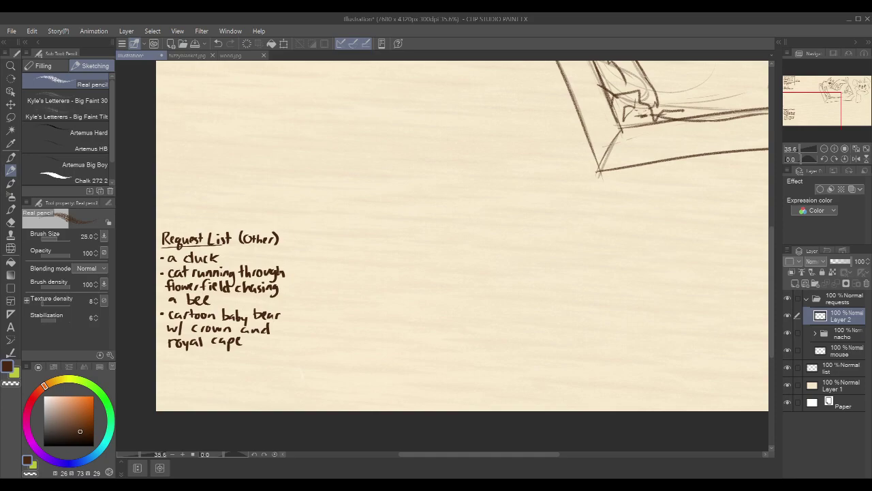
pyautogui.moveTo(639, 239)
pyautogui.mouseDown()
pyautogui.moveTo(674, 199)
pyautogui.moveTo(658, 206)
pyautogui.mouseUp()
pyautogui.moveTo(631, 232); pyautogui.dragTo(652, 236)
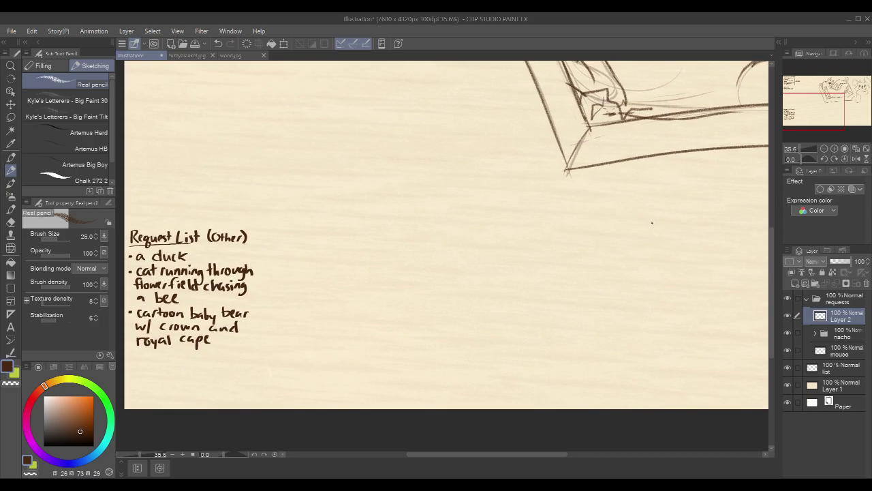
# Hide the nacho folder and the mouse layer while keeping the new Layer 2 shown
pyautogui.moveTo(651, 281)
pyautogui.mouseDown()
pyautogui.moveTo(622, 273)
pyautogui.moveTo(516, 335)
pyautogui.mouseUp()
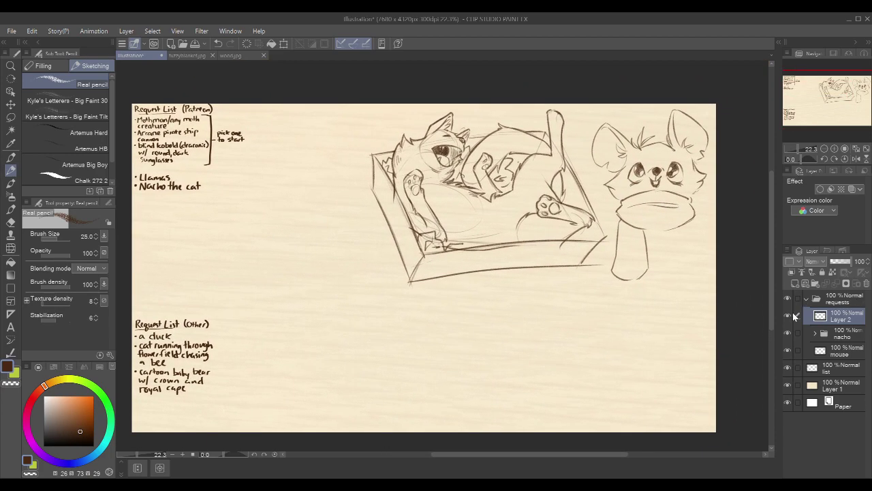
pyautogui.click(788, 333)
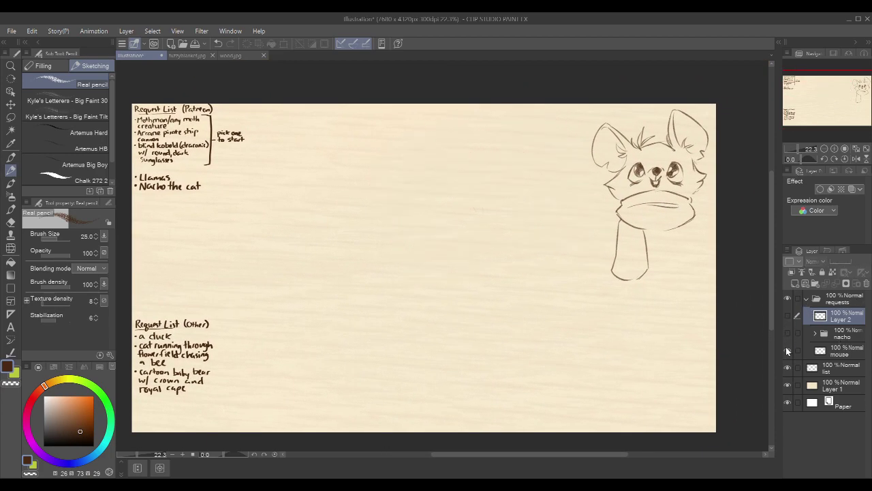
pyautogui.click(787, 351)
pyautogui.click(788, 315)
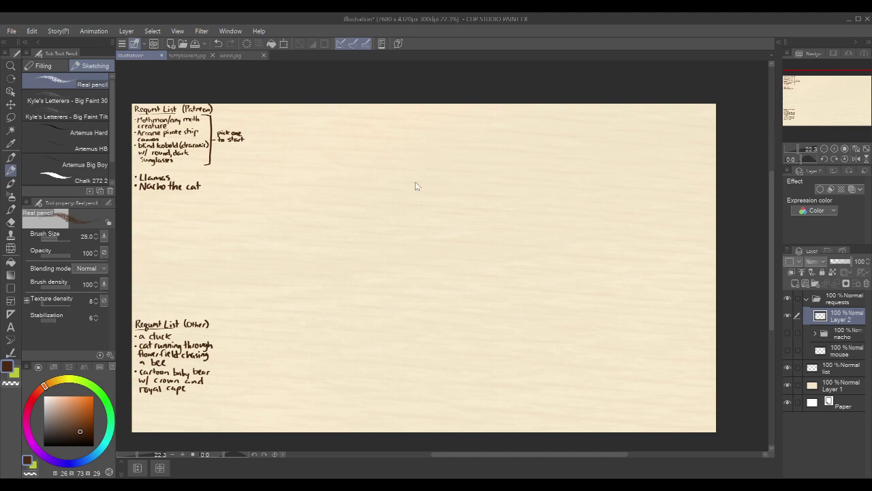
# Sketch a long, gently arched horizon line across the middle of the canvas on Layer 2
pyautogui.scroll(2, 470, 198)
pyautogui.moveTo(650, 288); pyautogui.dragTo(596, 234)
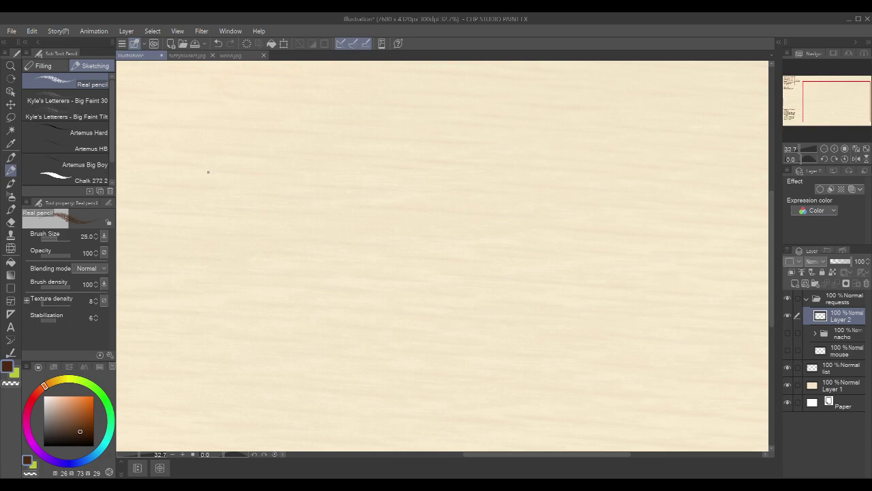
pyautogui.moveTo(212, 256)
pyautogui.mouseDown()
pyautogui.moveTo(509, 203)
pyautogui.moveTo(377, 214)
pyautogui.moveTo(687, 223)
pyautogui.mouseUp()
pyautogui.moveTo(282, 234); pyautogui.dragTo(191, 255)
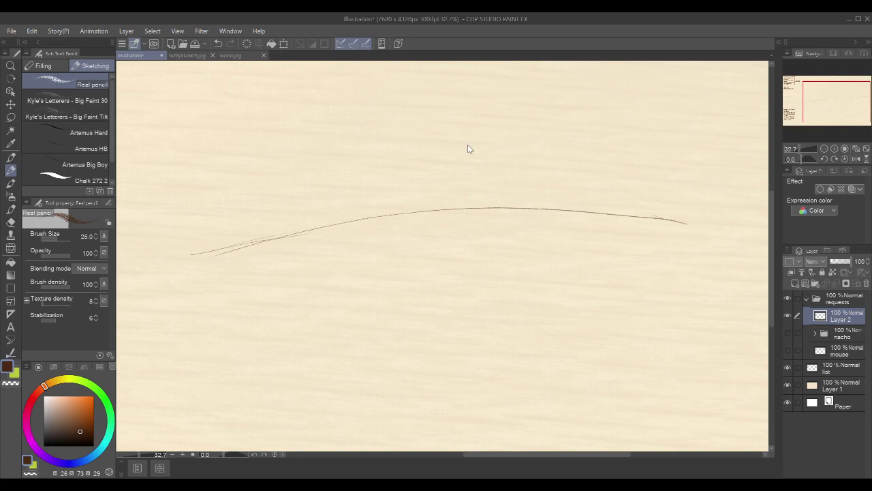
pyautogui.scroll(-2, 486, 163)
pyautogui.moveTo(652, 167); pyautogui.dragTo(667, 184)
pyautogui.moveTo(287, 248); pyautogui.dragTo(530, 204)
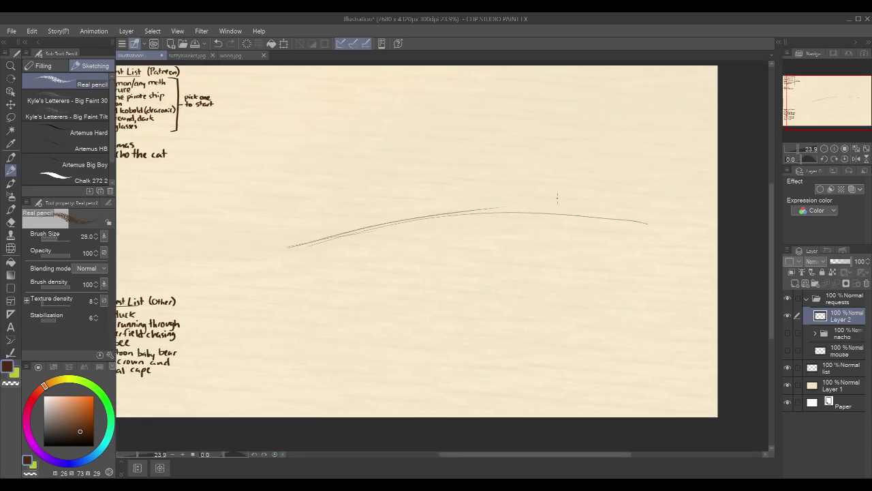
pyautogui.moveTo(599, 216); pyautogui.dragTo(677, 224)
# Add short grass marks at the left end of the horizon and low on the slope's right side
pyautogui.moveTo(270, 211)
pyautogui.mouseDown()
pyautogui.moveTo(295, 271)
pyautogui.moveTo(268, 258)
pyautogui.mouseUp()
pyautogui.moveTo(549, 338); pyautogui.dragTo(555, 316)
pyautogui.moveTo(324, 222)
pyautogui.mouseDown()
pyautogui.moveTo(325, 242)
pyautogui.moveTo(320, 224)
pyautogui.mouseUp()
pyautogui.moveTo(646, 249); pyautogui.dragTo(701, 197)
# Sketch curved contour lines sweeping across the slope below the horizon
pyautogui.moveTo(295, 215); pyautogui.dragTo(665, 289)
pyautogui.hotkey('ctrl', 'z')
pyautogui.moveTo(286, 226)
pyautogui.mouseDown()
pyautogui.moveTo(633, 272)
pyautogui.moveTo(680, 293)
pyautogui.mouseUp()
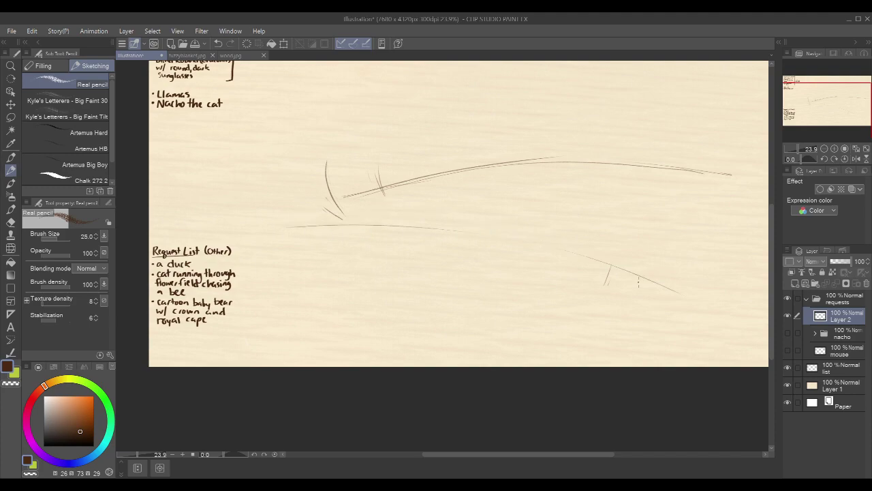
pyautogui.moveTo(345, 199)
pyautogui.mouseDown()
pyautogui.moveTo(565, 199)
pyautogui.moveTo(703, 239)
pyautogui.mouseUp()
pyautogui.moveTo(386, 190)
pyautogui.mouseDown()
pyautogui.moveTo(502, 182)
pyautogui.moveTo(711, 224)
pyautogui.moveTo(595, 176)
pyautogui.moveTo(673, 193)
pyautogui.mouseUp()
pyautogui.hotkey('ctrl', 'z')
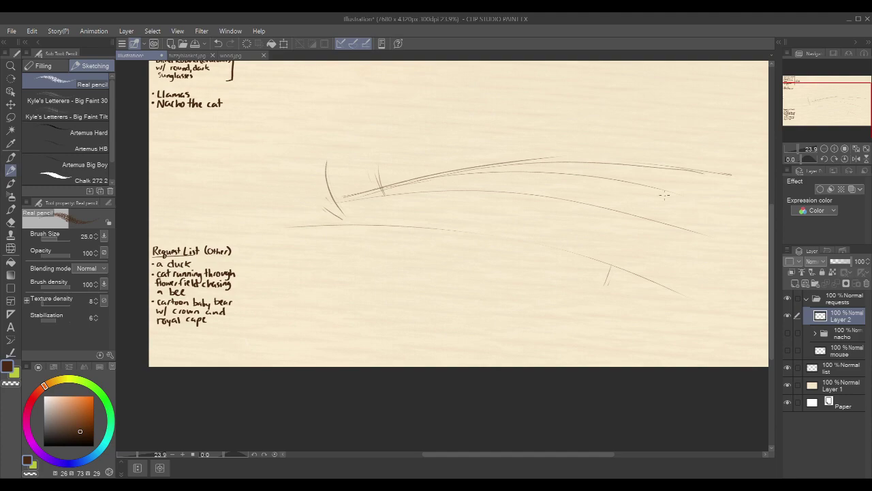
pyautogui.moveTo(626, 171); pyautogui.dragTo(692, 188)
pyautogui.moveTo(408, 199); pyautogui.dragTo(368, 207)
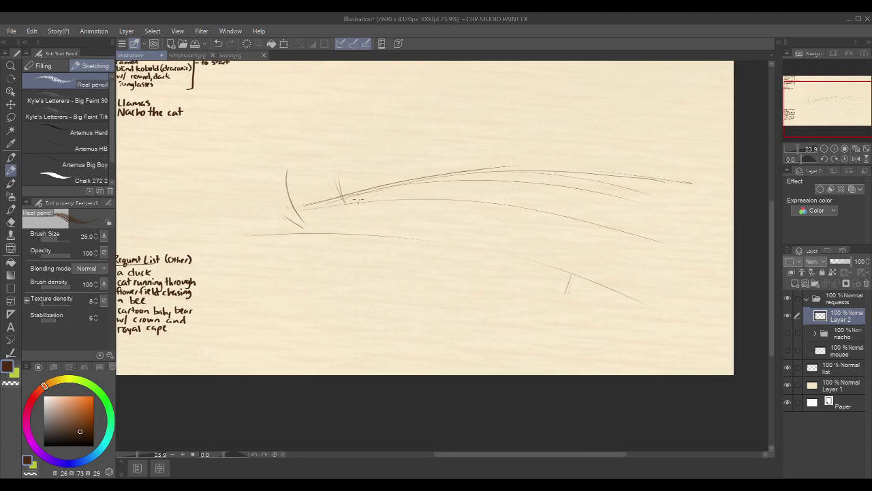
# Sketch curved perspective lines running from the horizon down the slope, crossing the contours to form a ground grid
pyautogui.moveTo(244, 249); pyautogui.dragTo(469, 176)
pyautogui.moveTo(354, 240); pyautogui.dragTo(528, 173)
pyautogui.hotkey('ctrl', 'z')
pyautogui.moveTo(353, 252); pyautogui.dragTo(468, 192)
pyautogui.moveTo(428, 307)
pyautogui.mouseDown()
pyautogui.moveTo(615, 171)
pyautogui.moveTo(515, 326)
pyautogui.mouseUp()
pyautogui.hotkey('ctrl', 'z')
pyautogui.moveTo(619, 181); pyautogui.dragTo(542, 318)
pyautogui.moveTo(654, 193); pyautogui.dragTo(647, 332)
pyautogui.moveTo(680, 183); pyautogui.dragTo(692, 253)
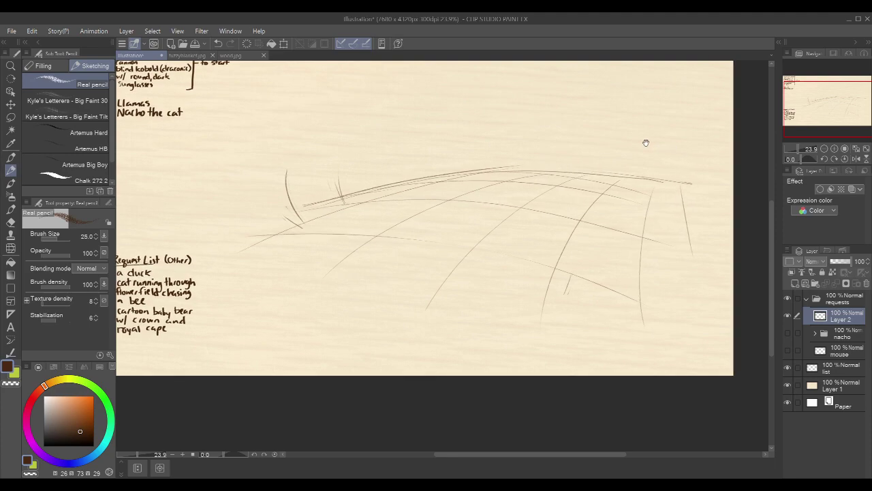
# Sketch a grid of diagonal and arched guide lines across the sky above the horizon
pyautogui.scroll(3, 645, 141)
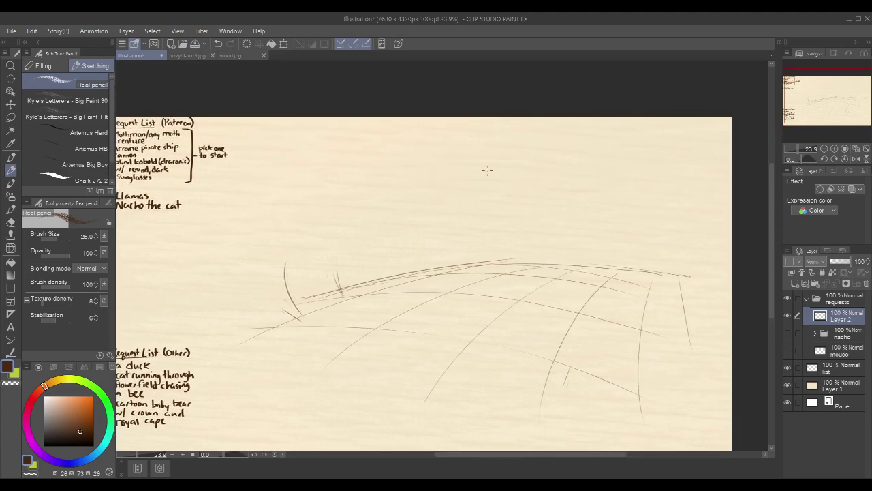
pyautogui.moveTo(488, 259); pyautogui.dragTo(621, 267)
pyautogui.moveTo(311, 147); pyautogui.dragTo(424, 205)
pyautogui.moveTo(377, 132); pyautogui.dragTo(517, 201)
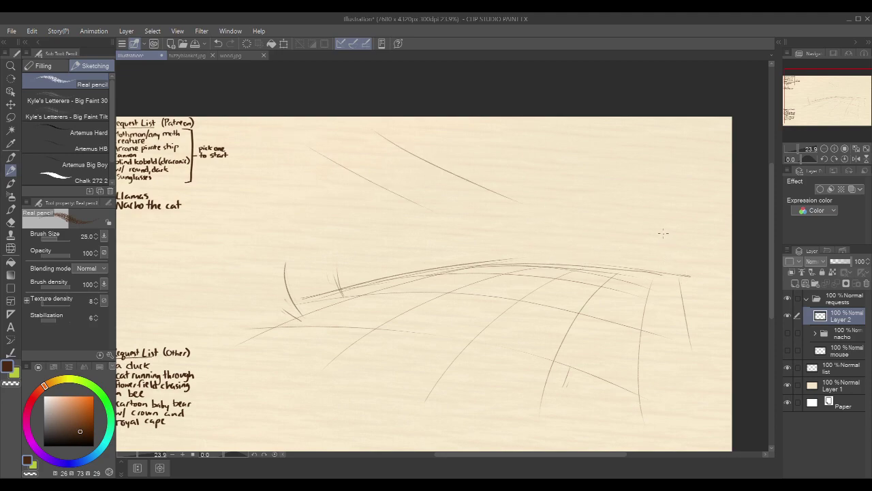
pyautogui.moveTo(461, 126); pyautogui.dragTo(587, 212)
pyautogui.moveTo(549, 120); pyautogui.dragTo(674, 215)
pyautogui.moveTo(305, 162); pyautogui.dragTo(547, 131)
pyautogui.moveTo(313, 176); pyautogui.dragTo(681, 157)
pyautogui.moveTo(378, 206); pyautogui.dragTo(695, 194)
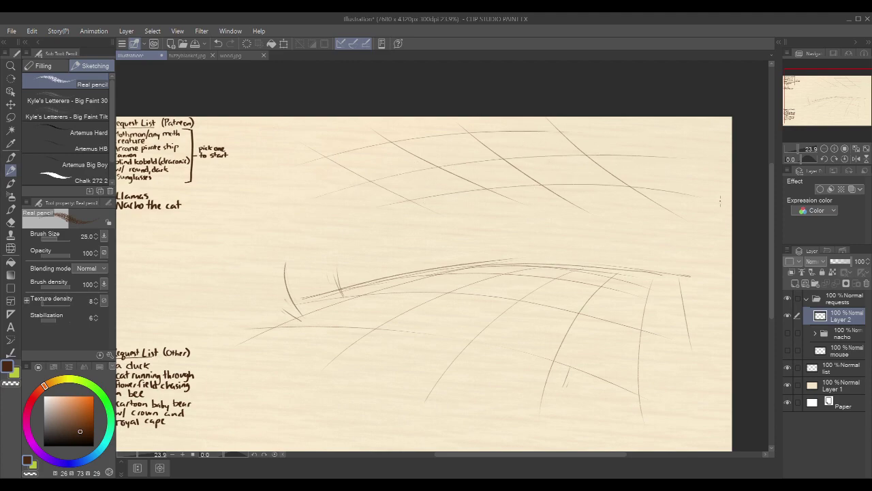
pyautogui.moveTo(460, 221); pyautogui.dragTo(628, 218)
pyautogui.moveTo(699, 325); pyautogui.dragTo(686, 298)
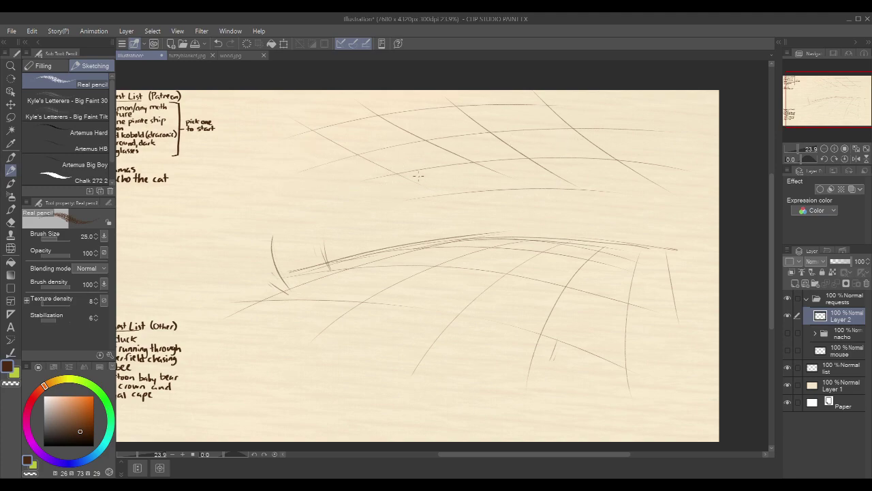
pyautogui.moveTo(387, 180); pyautogui.dragTo(412, 204)
pyautogui.moveTo(405, 168); pyautogui.dragTo(425, 192)
pyautogui.hotkey('ctrl', 'z')
pyautogui.hotkey('ctrl', 'z')
# Draw a small tilted ellipse in the sky and a long swooping curve from beside it down to the slope, rounded at its left end
pyautogui.moveTo(552, 146)
pyautogui.mouseDown()
pyautogui.moveTo(538, 170)
pyautogui.moveTo(570, 151)
pyautogui.mouseUp()
pyautogui.moveTo(571, 177); pyautogui.dragTo(351, 305)
pyautogui.hotkey('ctrl', 'z')
pyautogui.moveTo(597, 144)
pyautogui.mouseDown()
pyautogui.moveTo(479, 258)
pyautogui.moveTo(372, 297)
pyautogui.mouseUp()
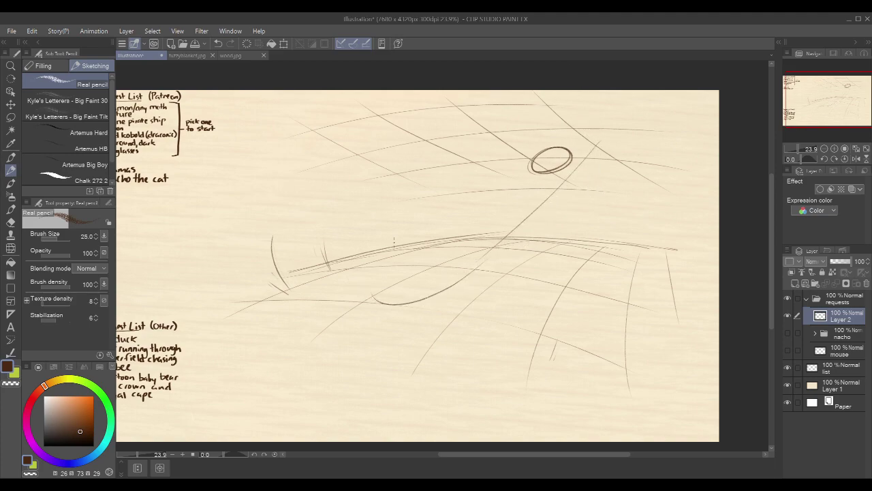
pyautogui.moveTo(368, 229)
pyautogui.mouseDown()
pyautogui.moveTo(347, 273)
pyautogui.moveTo(402, 312)
pyautogui.mouseUp()
# Sketch a tall arc falling to the horizon's right end and long curved blades over the middle of the slope
pyautogui.moveTo(622, 128); pyautogui.dragTo(676, 239)
pyautogui.moveTo(660, 186); pyautogui.dragTo(675, 235)
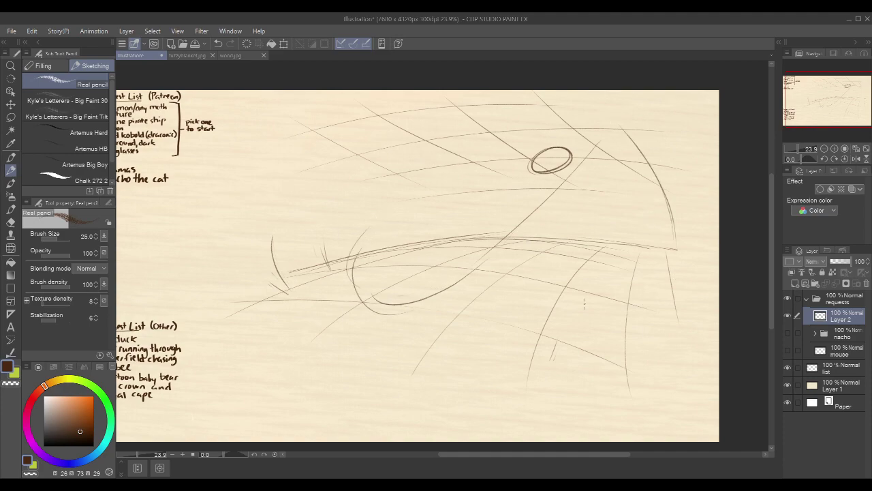
pyautogui.moveTo(503, 218); pyautogui.dragTo(525, 368)
pyautogui.moveTo(492, 260); pyautogui.dragTo(514, 367)
pyautogui.moveTo(578, 227); pyautogui.dragTo(595, 261)
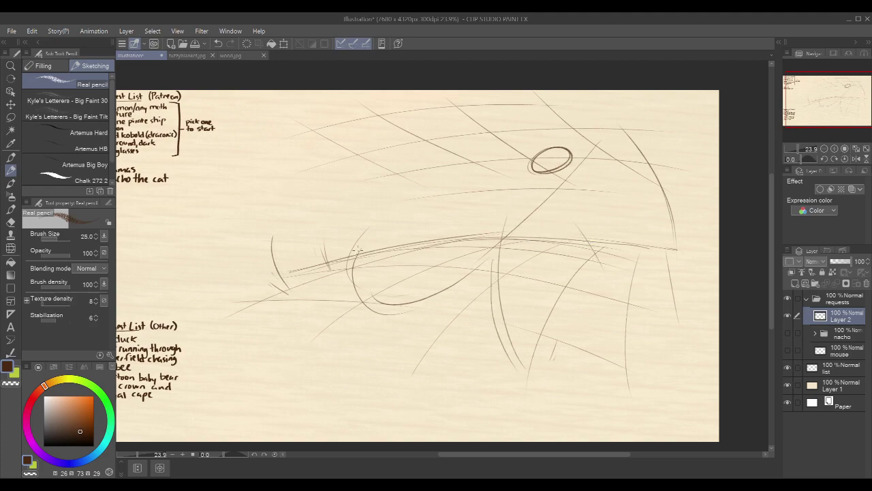
# Add curved grass blades at the lower middle of the slope and around the left end of the swooping curve
pyautogui.moveTo(452, 290); pyautogui.dragTo(443, 375)
pyautogui.moveTo(463, 269); pyautogui.dragTo(427, 360)
pyautogui.moveTo(362, 235)
pyautogui.mouseDown()
pyautogui.moveTo(342, 293)
pyautogui.moveTo(335, 284)
pyautogui.mouseUp()
pyautogui.moveTo(384, 228); pyautogui.dragTo(360, 254)
pyautogui.moveTo(392, 235); pyautogui.dragTo(372, 251)
pyautogui.moveTo(328, 279)
pyautogui.mouseDown()
pyautogui.moveTo(319, 323)
pyautogui.moveTo(314, 308)
pyautogui.mouseUp()
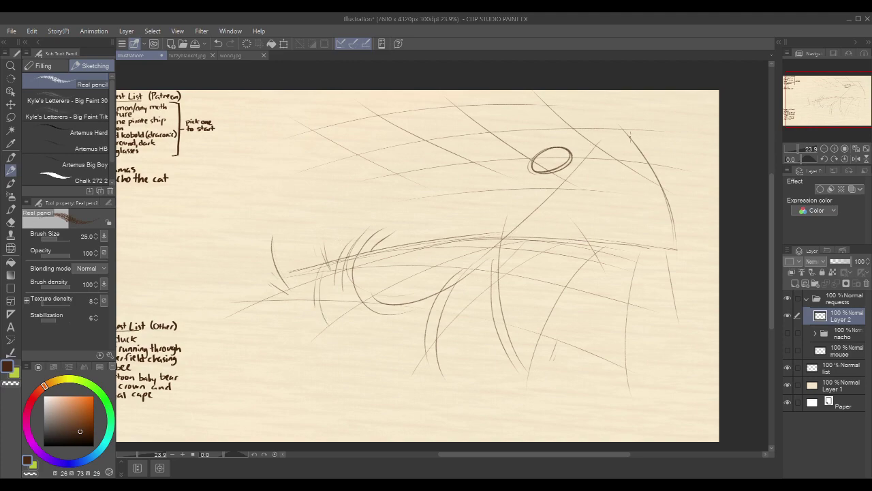
# Reinforce the sky ellipse and sketch two foreground edge lines converging at a low point below the slope
pyautogui.moveTo(535, 156)
pyautogui.mouseDown()
pyautogui.moveTo(531, 174)
pyautogui.moveTo(562, 173)
pyautogui.mouseUp()
pyautogui.moveTo(281, 287)
pyautogui.mouseDown()
pyautogui.moveTo(364, 360)
pyautogui.moveTo(416, 378)
pyautogui.mouseUp()
pyautogui.hotkey('ctrl', 'z')
pyautogui.moveTo(264, 306); pyautogui.dragTo(416, 381)
pyautogui.moveTo(407, 329)
pyautogui.mouseDown()
pyautogui.moveTo(416, 372)
pyautogui.moveTo(455, 359)
pyautogui.moveTo(487, 379)
pyautogui.moveTo(630, 331)
pyautogui.mouseUp()
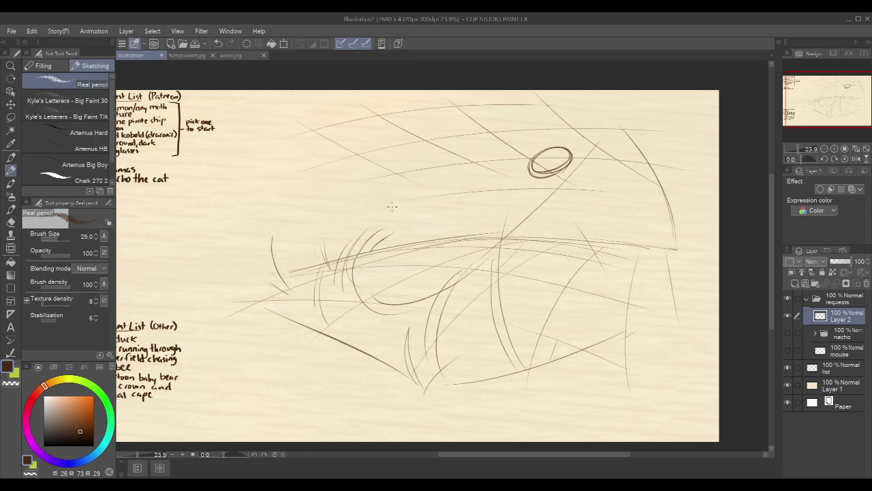
# Draw a circle for the cat's head above the swooping curve's left end and sketch lines running down from its chest
pyautogui.moveTo(389, 231)
pyautogui.mouseDown()
pyautogui.moveTo(368, 218)
pyautogui.moveTo(379, 203)
pyautogui.moveTo(353, 217)
pyautogui.moveTo(362, 198)
pyautogui.mouseUp()
pyautogui.hotkey('ctrl', 'z')
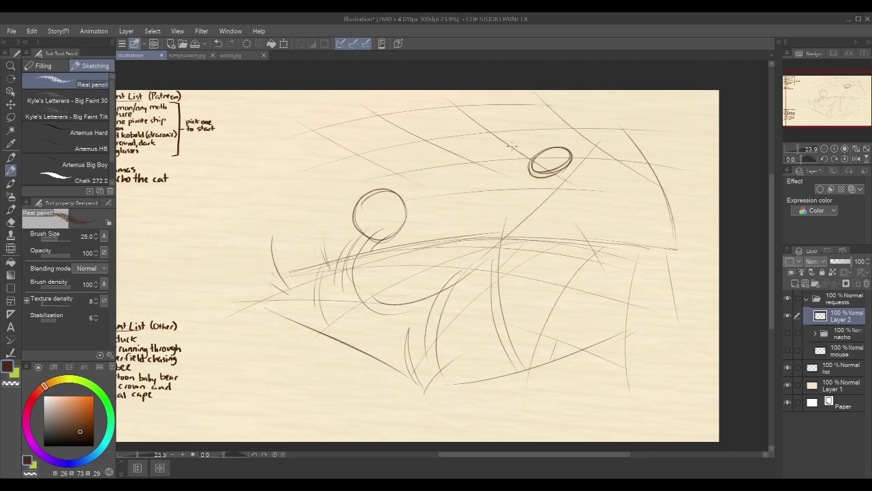
pyautogui.scroll(3, 432, 184)
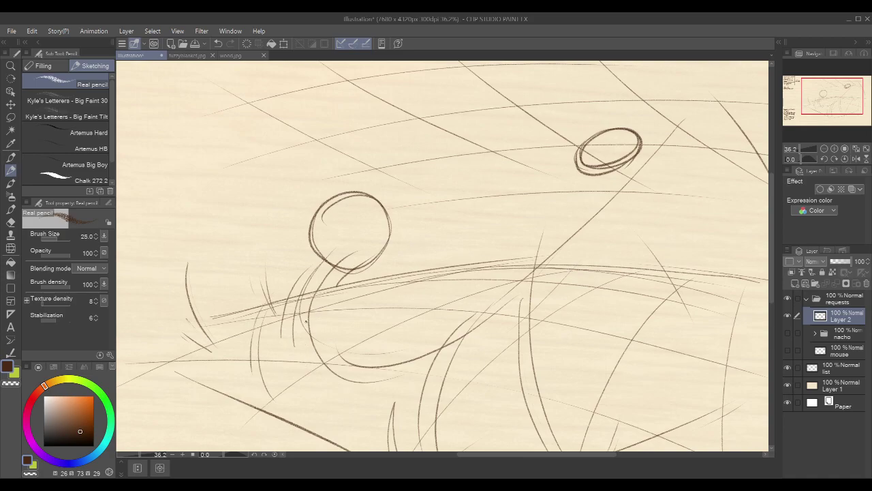
pyautogui.moveTo(300, 309); pyautogui.dragTo(345, 429)
pyautogui.moveTo(350, 373); pyautogui.dragTo(360, 429)
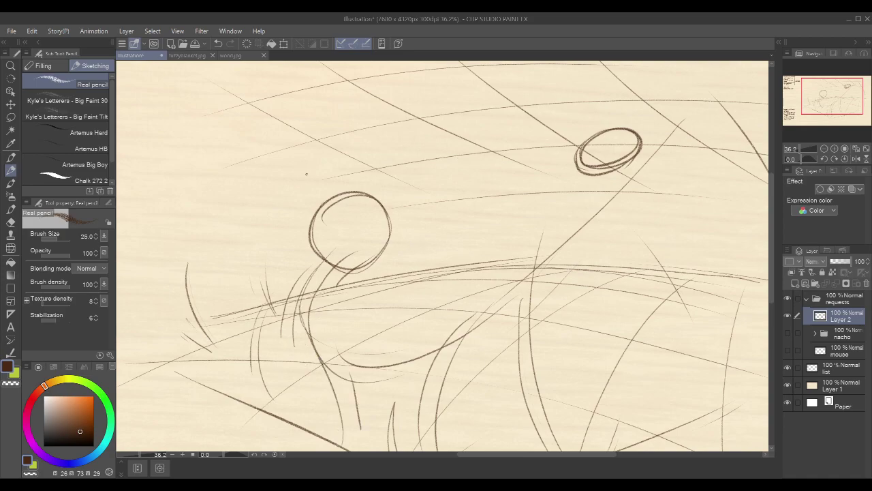
# Sketch the cat's ears, facial guide lines and near eye on the head circle
pyautogui.scroll(2, 374, 188)
pyautogui.moveTo(354, 225); pyautogui.dragTo(369, 302)
pyautogui.moveTo(323, 266); pyautogui.dragTo(391, 246)
pyautogui.moveTo(312, 243)
pyautogui.mouseDown()
pyautogui.moveTo(329, 193)
pyautogui.moveTo(379, 196)
pyautogui.moveTo(388, 214)
pyautogui.moveTo(335, 235)
pyautogui.moveTo(349, 245)
pyautogui.moveTo(344, 253)
pyautogui.moveTo(342, 235)
pyautogui.moveTo(340, 253)
pyautogui.moveTo(337, 242)
pyautogui.moveTo(347, 252)
pyautogui.moveTo(362, 230)
pyautogui.mouseUp()
pyautogui.hotkey('ctrl', 'z')
pyautogui.hotkey('ctrl', 'z')
pyautogui.hotkey('ctrl', 'z')
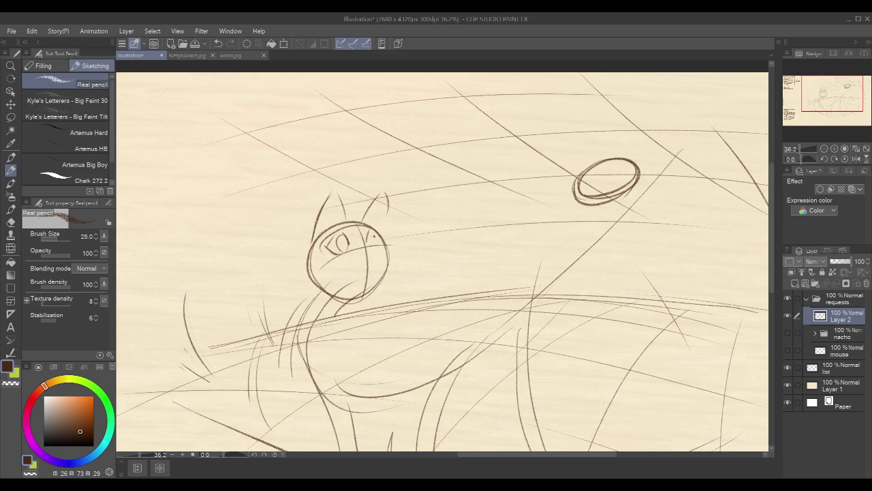
# Sketch the cat's far eye and add jaw and neck lines beneath the head circle
pyautogui.moveTo(363, 240)
pyautogui.mouseDown()
pyautogui.moveTo(384, 249)
pyautogui.moveTo(366, 240)
pyautogui.moveTo(378, 253)
pyautogui.mouseUp()
pyautogui.moveTo(307, 270); pyautogui.dragTo(349, 318)
pyautogui.moveTo(374, 289); pyautogui.dragTo(357, 321)
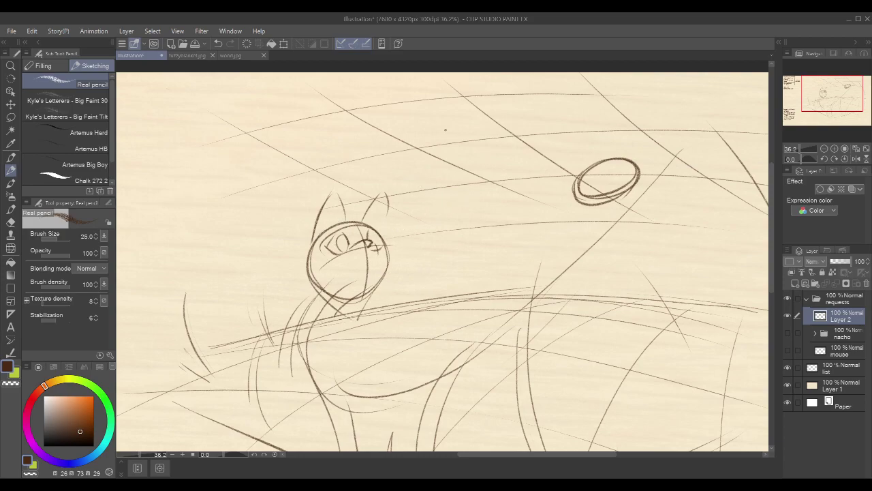
# Sketch the cat's front leg and paw extending down from the chest
pyautogui.moveTo(388, 325); pyautogui.dragTo(417, 267)
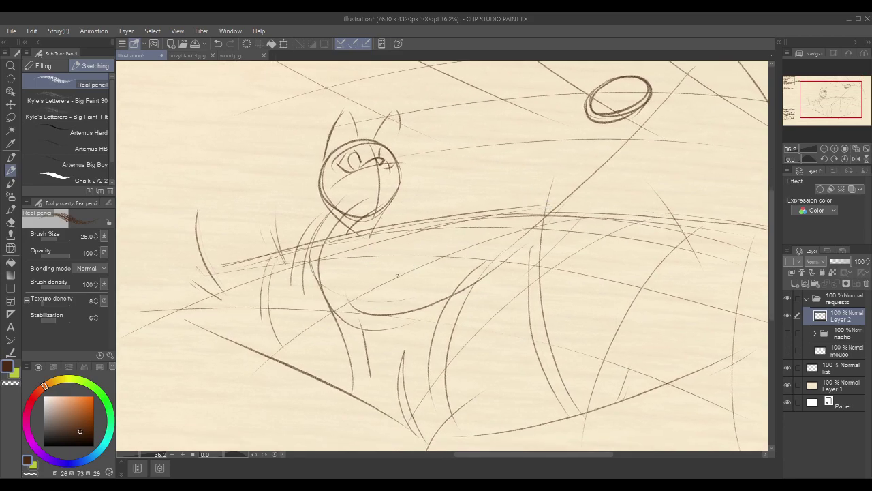
pyautogui.moveTo(345, 273); pyautogui.dragTo(306, 374)
pyautogui.moveTo(347, 258); pyautogui.dragTo(322, 362)
pyautogui.hotkey('ctrl', 'z')
pyautogui.hotkey('ctrl', 'z')
pyautogui.moveTo(342, 244); pyautogui.dragTo(317, 361)
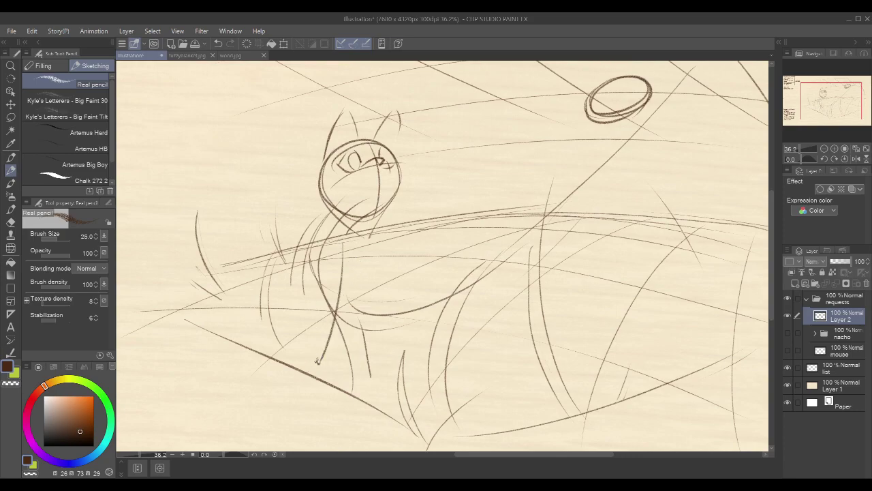
pyautogui.moveTo(330, 319); pyautogui.dragTo(308, 361)
pyautogui.moveTo(355, 314)
pyautogui.mouseDown()
pyautogui.moveTo(319, 334)
pyautogui.moveTo(338, 367)
pyautogui.moveTo(304, 349)
pyautogui.moveTo(311, 362)
pyautogui.moveTo(347, 352)
pyautogui.mouseUp()
pyautogui.moveTo(457, 226)
pyautogui.mouseDown()
pyautogui.moveTo(445, 243)
pyautogui.moveTo(416, 243)
pyautogui.moveTo(403, 259)
pyautogui.moveTo(413, 309)
pyautogui.moveTo(373, 295)
pyautogui.mouseUp()
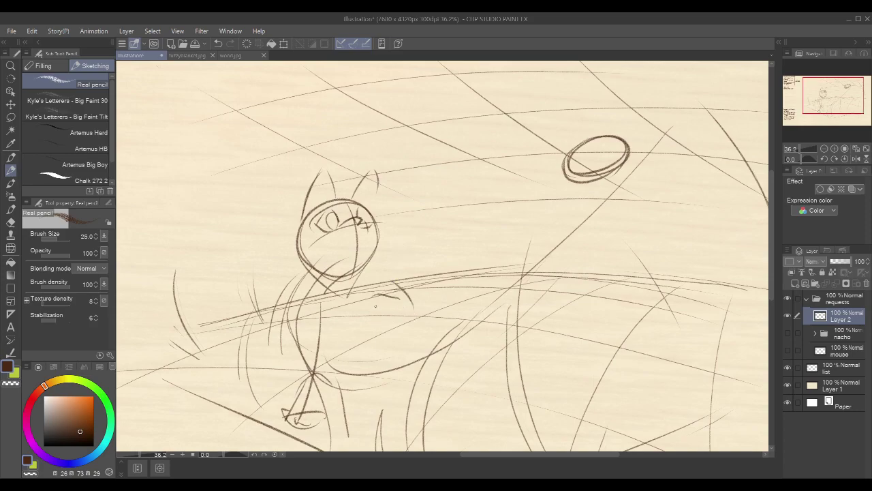
pyautogui.hotkey('ctrl', 'z')
pyautogui.hotkey('ctrl', 'z')
pyautogui.moveTo(375, 244); pyautogui.dragTo(406, 299)
pyautogui.hotkey('ctrl', 'z')
# Sketch the cat's curved underside, arched back and rump behind the head
pyautogui.moveTo(318, 311)
pyautogui.mouseDown()
pyautogui.moveTo(383, 330)
pyautogui.moveTo(421, 271)
pyautogui.mouseUp()
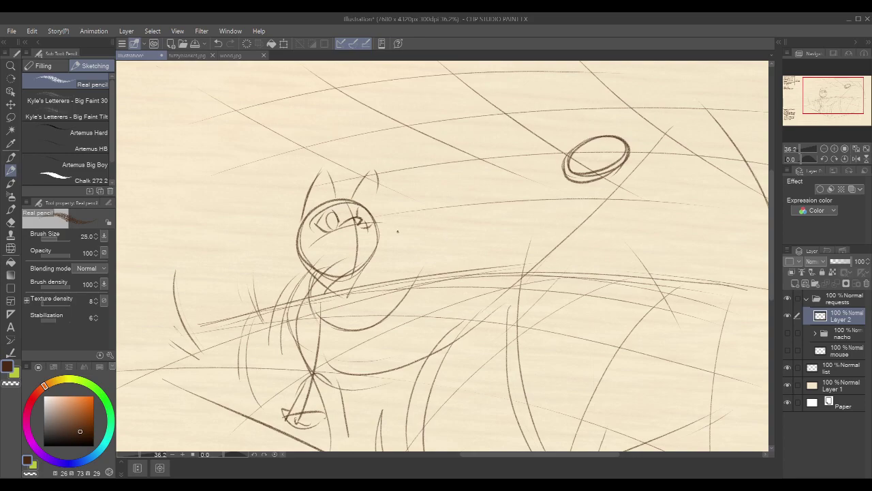
pyautogui.moveTo(383, 221)
pyautogui.mouseDown()
pyautogui.moveTo(441, 208)
pyautogui.moveTo(448, 237)
pyautogui.mouseUp()
pyautogui.moveTo(379, 238); pyautogui.dragTo(366, 285)
pyautogui.moveTo(381, 227); pyautogui.dragTo(418, 195)
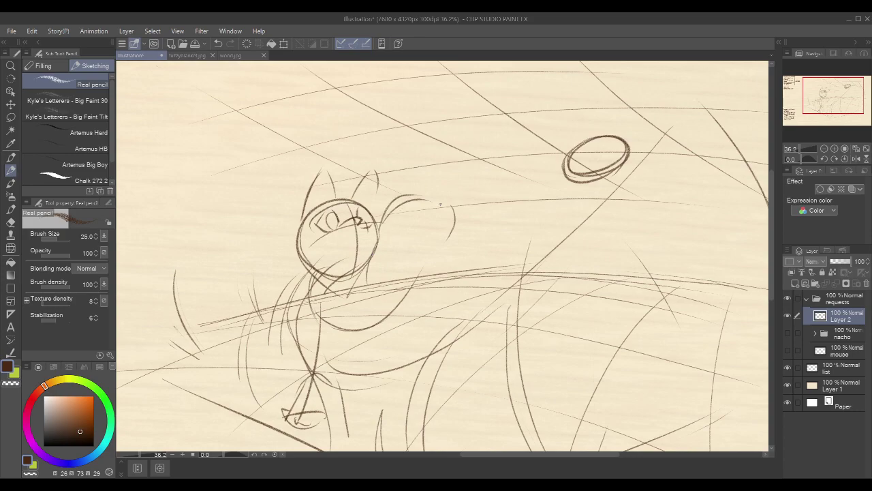
pyautogui.moveTo(555, 185); pyautogui.dragTo(533, 230)
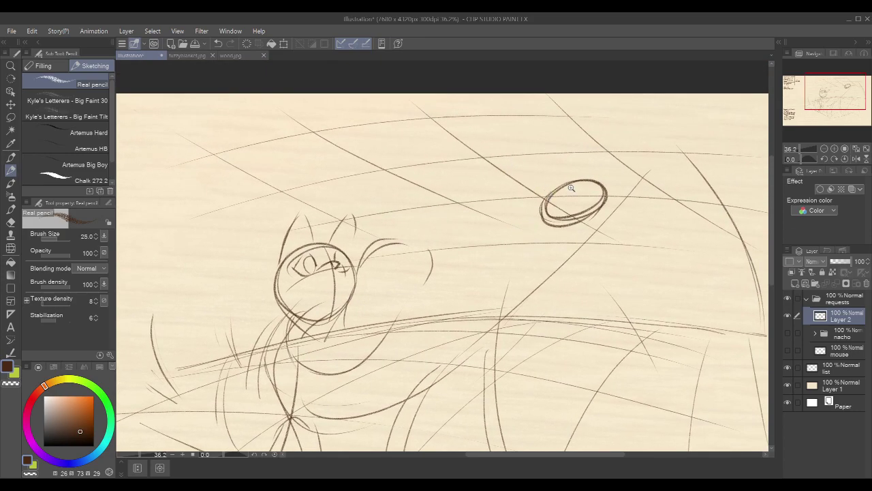
pyautogui.scroll(-1, 573, 188)
pyautogui.moveTo(580, 279); pyautogui.dragTo(576, 267)
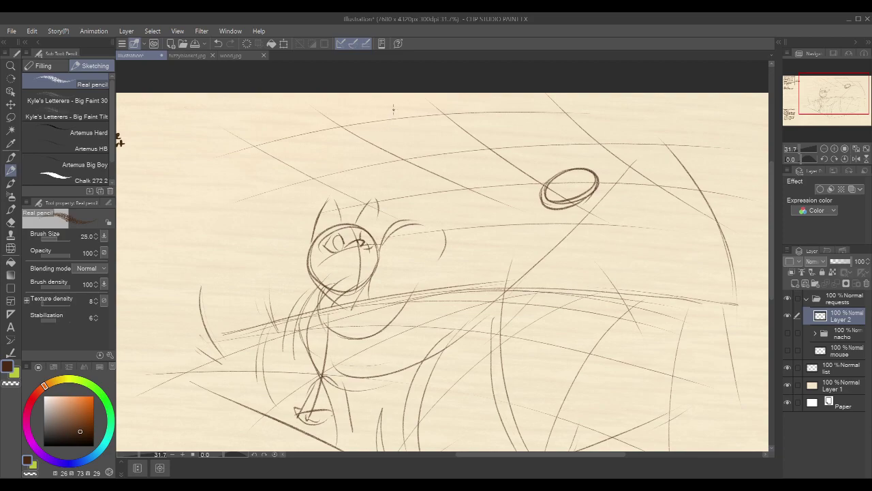
pyautogui.moveTo(382, 119)
pyautogui.mouseDown()
pyautogui.moveTo(359, 161)
pyautogui.moveTo(409, 195)
pyautogui.moveTo(420, 217)
pyautogui.mouseUp()
pyautogui.moveTo(387, 111)
pyautogui.mouseDown()
pyautogui.moveTo(420, 147)
pyautogui.moveTo(420, 127)
pyautogui.moveTo(402, 146)
pyautogui.mouseUp()
pyautogui.hotkey('ctrl', 'z')
pyautogui.hotkey('ctrl', 'z')
pyautogui.hotkey('ctrl', 'z')
pyautogui.hotkey('ctrl', 'z')
pyautogui.hotkey('ctrl', 'z')
pyautogui.hotkey('ctrl', 'z')
# Sketch the cat's nose, muzzle and mouth, and darken the far eye
pyautogui.moveTo(509, 203); pyautogui.dragTo(500, 193)
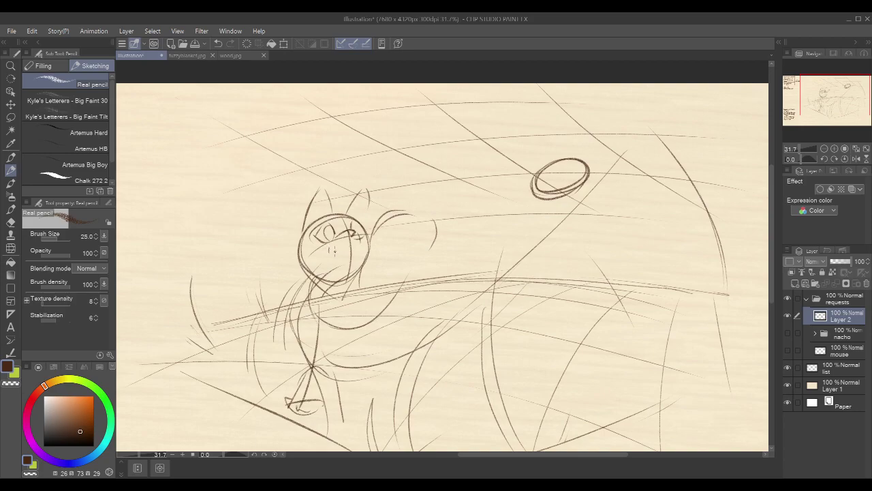
pyautogui.moveTo(351, 244)
pyautogui.mouseDown()
pyautogui.moveTo(360, 248)
pyautogui.moveTo(345, 251)
pyautogui.moveTo(353, 254)
pyautogui.mouseUp()
pyautogui.hotkey('ctrl', 'z')
pyautogui.moveTo(358, 254); pyautogui.dragTo(354, 267)
pyautogui.moveTo(347, 231); pyautogui.dragTo(353, 236)
pyautogui.moveTo(623, 247); pyautogui.dragTo(618, 242)
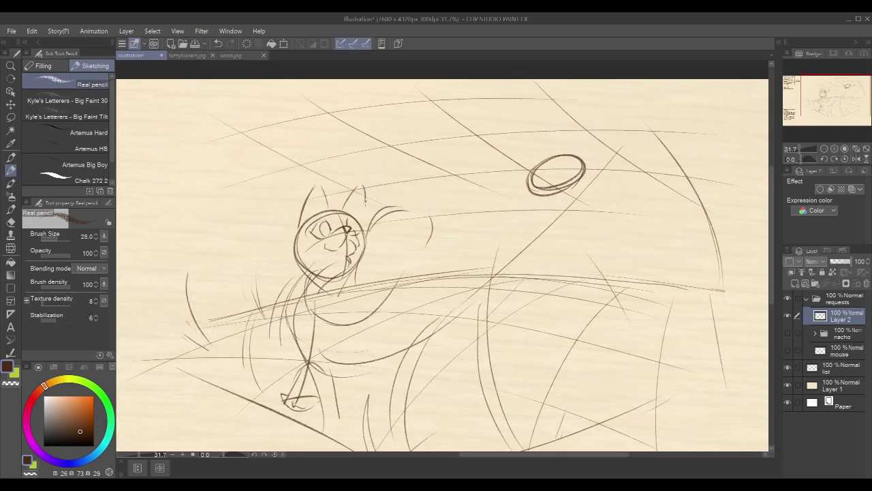
# Clean up the cat's ears into pointed shapes, erasing stray strokes and redrawing their edges
pyautogui.press('c')
pyautogui.moveTo(367, 188); pyautogui.dragTo(363, 213)
pyautogui.press('c')
pyautogui.moveTo(317, 186); pyautogui.dragTo(326, 214)
pyautogui.moveTo(516, 207); pyautogui.dragTo(507, 176)
# Sketch the cat's shoulder and second front paw, then its rounded haunch and hind leg
pyautogui.moveTo(299, 251)
pyautogui.mouseDown()
pyautogui.moveTo(321, 318)
pyautogui.moveTo(311, 323)
pyautogui.moveTo(317, 310)
pyautogui.moveTo(293, 342)
pyautogui.moveTo(316, 313)
pyautogui.moveTo(266, 360)
pyautogui.mouseUp()
pyautogui.hotkey('ctrl', 'z')
pyautogui.moveTo(317, 313)
pyautogui.mouseDown()
pyautogui.moveTo(274, 351)
pyautogui.moveTo(263, 342)
pyautogui.moveTo(263, 370)
pyautogui.moveTo(300, 338)
pyautogui.mouseUp()
pyautogui.moveTo(432, 197)
pyautogui.mouseDown()
pyautogui.moveTo(384, 261)
pyautogui.moveTo(408, 262)
pyautogui.moveTo(395, 310)
pyautogui.moveTo(383, 321)
pyautogui.mouseUp()
pyautogui.hotkey('ctrl', 'z')
pyautogui.moveTo(393, 274); pyautogui.dragTo(383, 319)
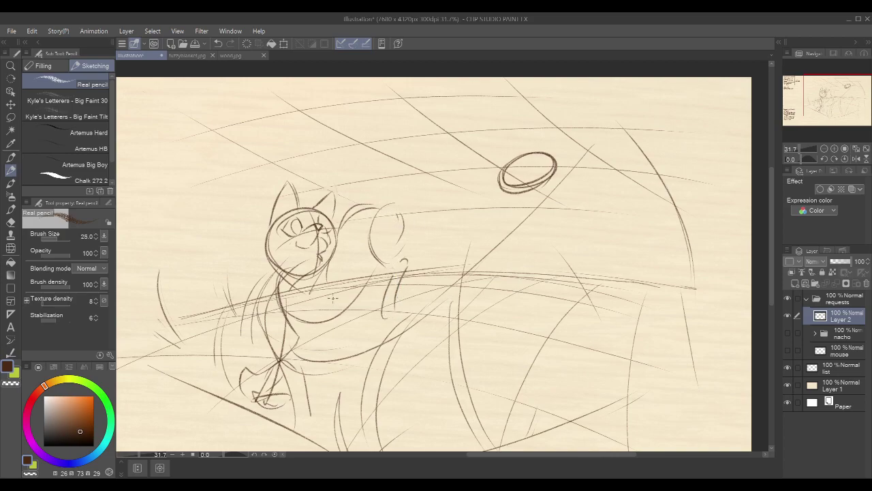
pyautogui.moveTo(345, 269)
pyautogui.mouseDown()
pyautogui.moveTo(353, 317)
pyautogui.moveTo(319, 286)
pyautogui.moveTo(325, 279)
pyautogui.mouseUp()
pyautogui.moveTo(602, 156); pyautogui.dragTo(594, 162)
pyautogui.scroll(-2, 593, 161)
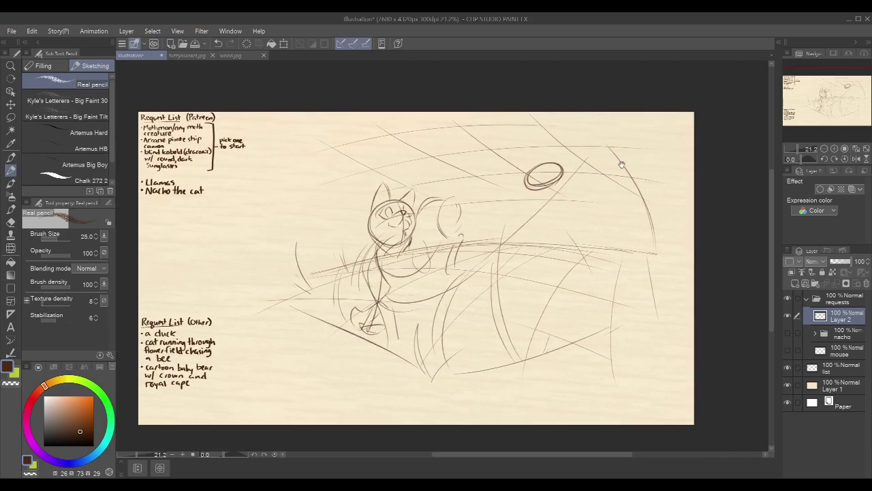
# Select the bee's oval with the Lasso and move it slightly up and away from the cat
pyautogui.moveTo(623, 163); pyautogui.dragTo(563, 192)
pyautogui.press('m')
pyautogui.moveTo(491, 185)
pyautogui.mouseDown()
pyautogui.moveTo(504, 221)
pyautogui.moveTo(508, 183)
pyautogui.moveTo(512, 189)
pyautogui.moveTo(502, 191)
pyautogui.mouseUp()
pyautogui.hotkey('ctrl', 't')
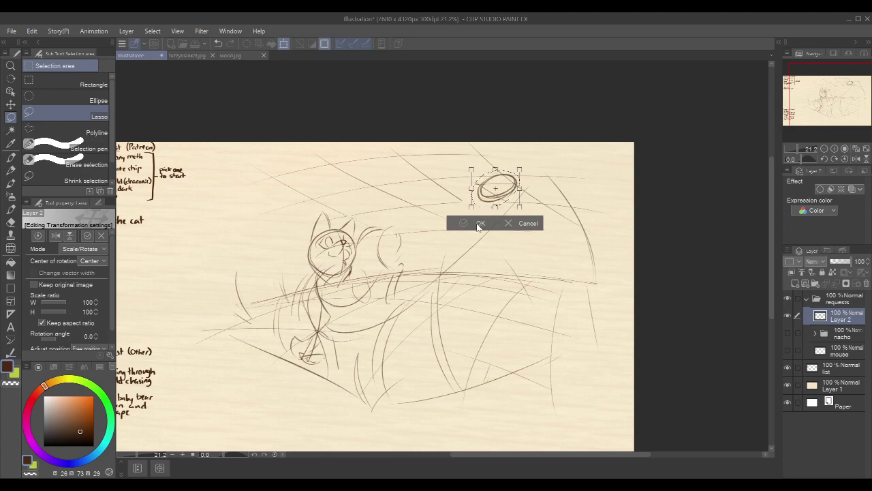
pyautogui.click(478, 223)
# Rough in the cat's curved tail extending back from its rump, redrawing strokes until the shape works
pyautogui.press('p')
pyautogui.moveTo(609, 193); pyautogui.dragTo(584, 214)
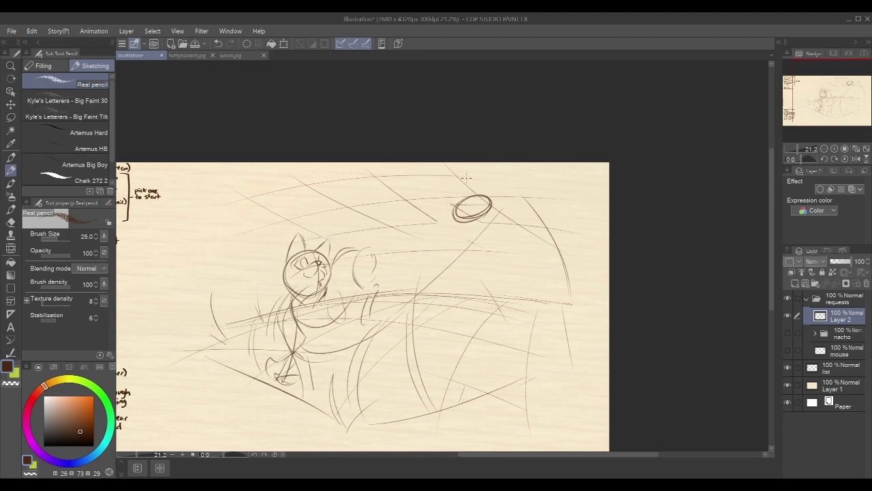
pyautogui.moveTo(353, 246)
pyautogui.mouseDown()
pyautogui.moveTo(375, 218)
pyautogui.moveTo(412, 207)
pyautogui.moveTo(400, 212)
pyautogui.mouseUp()
pyautogui.moveTo(367, 247); pyautogui.dragTo(377, 231)
pyautogui.hotkey('ctrl', 'z')
pyautogui.hotkey('ctrl', 'z')
pyautogui.hotkey('ctrl', 'z')
pyautogui.hotkey('ctrl', 'z')
pyautogui.moveTo(350, 250); pyautogui.dragTo(370, 241)
pyautogui.hotkey('ctrl', 'z')
pyautogui.moveTo(372, 239)
pyautogui.mouseDown()
pyautogui.moveTo(415, 231)
pyautogui.moveTo(450, 208)
pyautogui.moveTo(403, 239)
pyautogui.moveTo(373, 240)
pyautogui.moveTo(420, 245)
pyautogui.moveTo(426, 229)
pyautogui.moveTo(376, 241)
pyautogui.moveTo(418, 241)
pyautogui.moveTo(398, 250)
pyautogui.mouseUp()
pyautogui.hotkey('ctrl', 'z')
pyautogui.hotkey('ctrl', 'z')
pyautogui.hotkey('ctrl', 'z')
pyautogui.hotkey('ctrl', 'z')
pyautogui.hotkey('ctrl', 'z')
# Rough in the cat's second front leg as a diagonal line reaching down from the chest
pyautogui.moveTo(327, 302); pyautogui.dragTo(352, 328)
pyautogui.moveTo(334, 313); pyautogui.dragTo(369, 366)
pyautogui.hotkey('ctrl', 'z')
pyautogui.moveTo(330, 306); pyautogui.dragTo(370, 365)
# Lower the rough sketch layer's opacity to 45% and add a new layer above it
pyautogui.moveTo(591, 348); pyautogui.dragTo(597, 336)
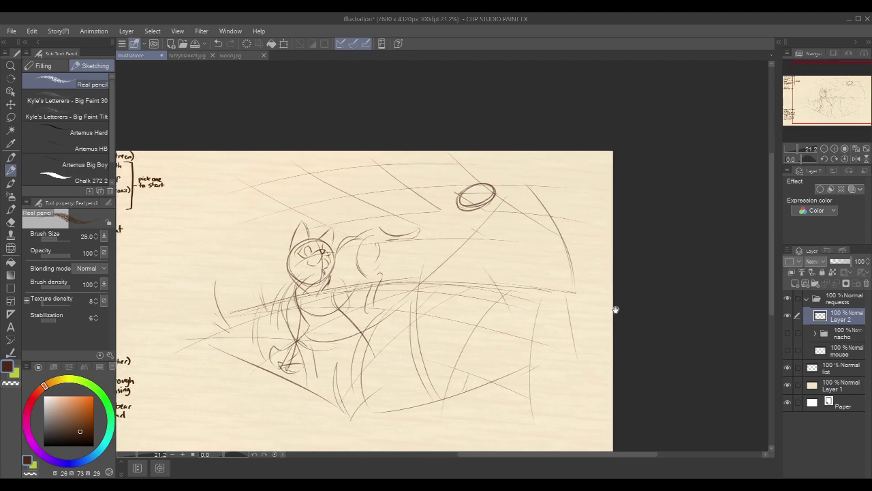
pyautogui.click(839, 262)
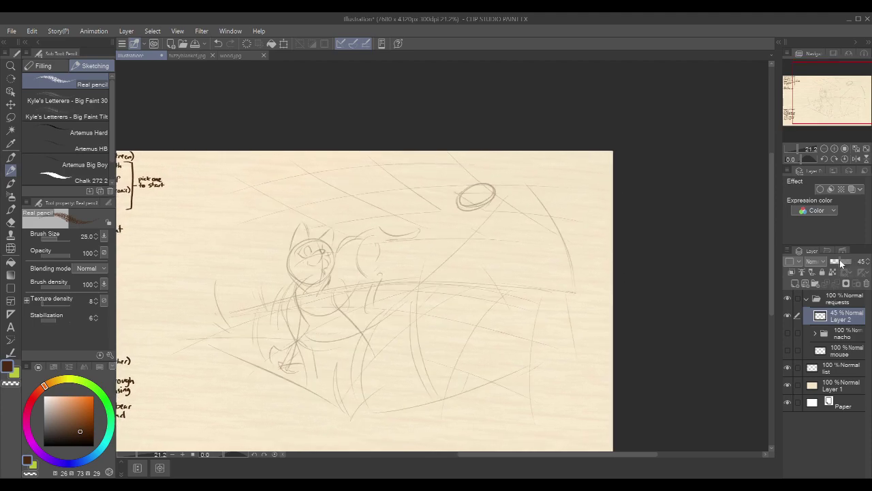
pyautogui.click(796, 284)
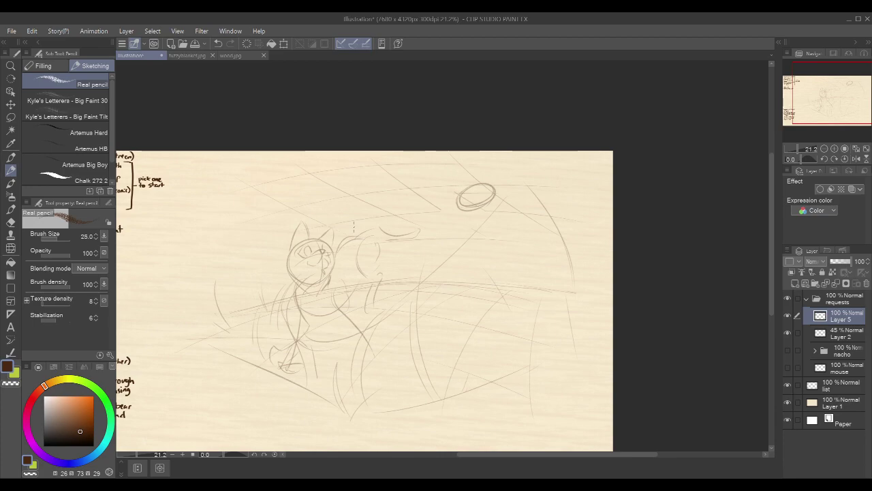
# Draw the clean outline of the cat's near ear, cheek tuft and rounded jaw over the rough sketch
pyautogui.moveTo(348, 251); pyautogui.dragTo(341, 189)
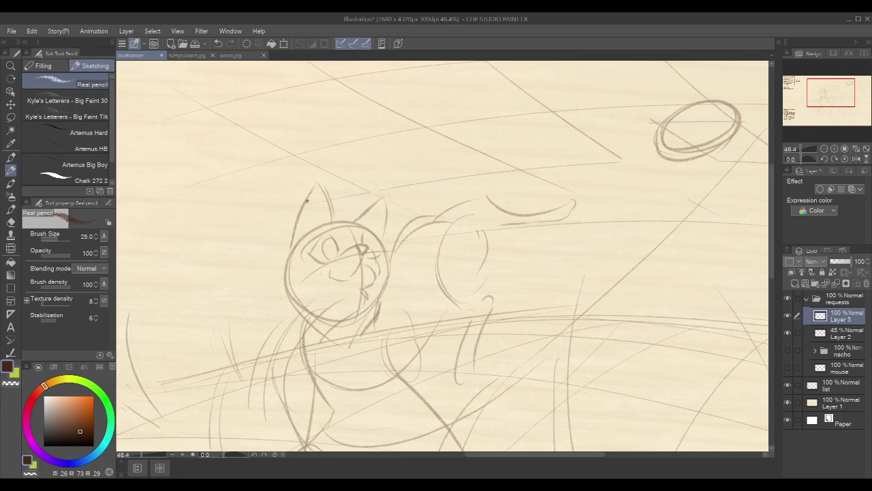
pyautogui.moveTo(314, 184); pyautogui.dragTo(291, 248)
pyautogui.moveTo(288, 251); pyautogui.dragTo(284, 257)
pyautogui.moveTo(286, 256)
pyautogui.mouseDown()
pyautogui.moveTo(282, 297)
pyautogui.moveTo(348, 320)
pyautogui.mouseUp()
pyautogui.moveTo(317, 184)
pyautogui.mouseDown()
pyautogui.moveTo(332, 219)
pyautogui.moveTo(306, 233)
pyautogui.mouseUp()
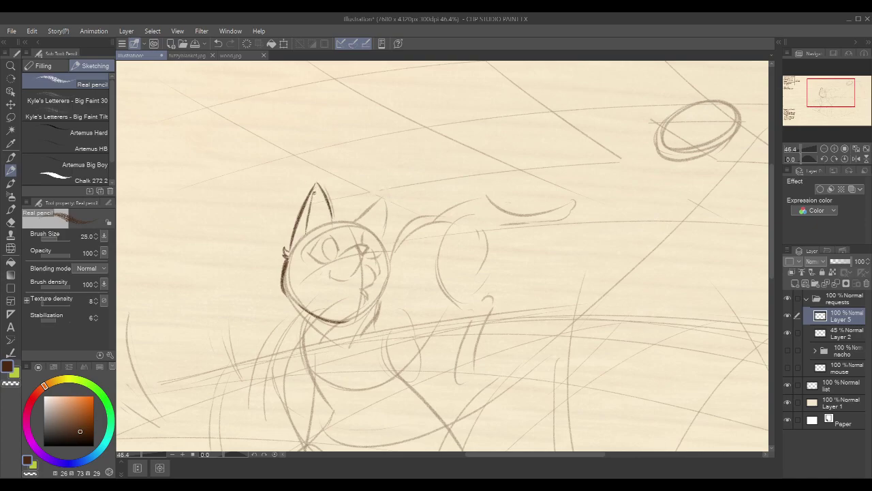
# Finish the near ear's inner edge, then draw the fur tuft on the forehead and the far ear's outline
pyautogui.moveTo(322, 194); pyautogui.dragTo(326, 203)
pyautogui.moveTo(331, 221)
pyautogui.mouseDown()
pyautogui.moveTo(350, 214)
pyautogui.moveTo(342, 219)
pyautogui.moveTo(368, 218)
pyautogui.moveTo(374, 231)
pyautogui.mouseUp()
pyautogui.moveTo(310, 226); pyautogui.dragTo(306, 233)
pyautogui.moveTo(357, 220)
pyautogui.mouseDown()
pyautogui.moveTo(382, 199)
pyautogui.moveTo(387, 234)
pyautogui.mouseUp()
pyautogui.hotkey('ctrl', 'z')
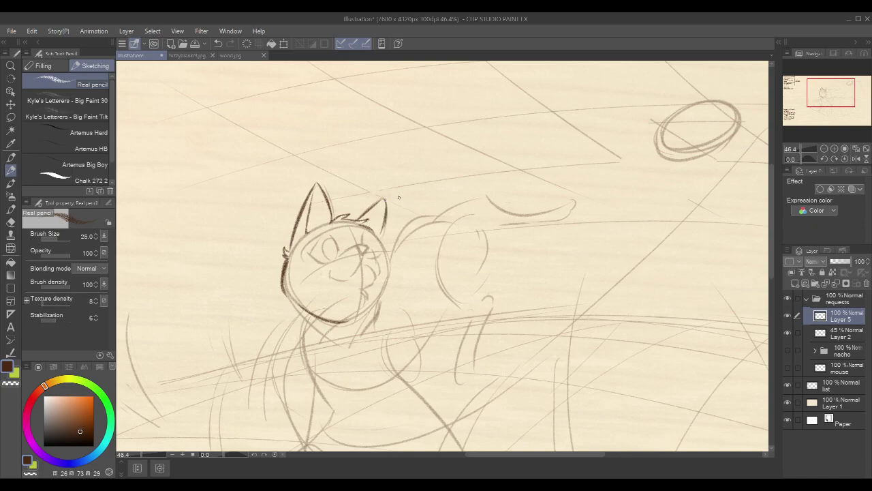
pyautogui.hotkey('ctrl', 'z')
# Draw the far ear's inner edge, the far side of the face and the brow line above the muzzle
pyautogui.moveTo(386, 204); pyautogui.dragTo(385, 240)
pyautogui.moveTo(383, 201)
pyautogui.mouseDown()
pyautogui.moveTo(394, 267)
pyautogui.moveTo(383, 291)
pyautogui.mouseUp()
pyautogui.hotkey('ctrl', 'z')
pyautogui.moveTo(339, 255)
pyautogui.mouseDown()
pyautogui.moveTo(371, 237)
pyautogui.moveTo(357, 244)
pyautogui.moveTo(366, 237)
pyautogui.moveTo(361, 245)
pyautogui.moveTo(378, 266)
pyautogui.mouseUp()
pyautogui.hotkey('ctrl', 'z')
pyautogui.hotkey('ctrl', 'z')
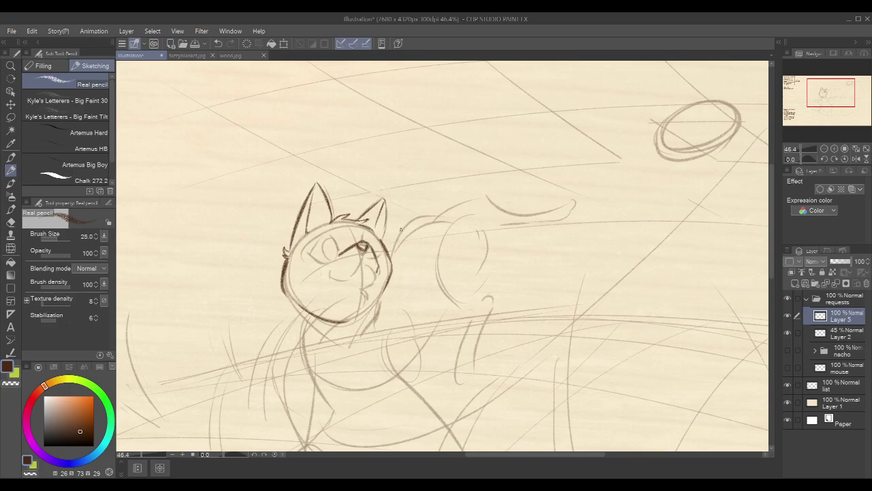
# Draw the cat's mouth, muzzle, nose and near eye's lid, and erase excess strokes around the nose
pyautogui.moveTo(332, 271)
pyautogui.mouseDown()
pyautogui.moveTo(333, 279)
pyautogui.moveTo(363, 261)
pyautogui.moveTo(377, 279)
pyautogui.moveTo(359, 289)
pyautogui.moveTo(364, 297)
pyautogui.mouseUp()
pyautogui.scroll(2, 341, 220)
pyautogui.moveTo(300, 261)
pyautogui.mouseDown()
pyautogui.moveTo(319, 242)
pyautogui.moveTo(338, 262)
pyautogui.mouseUp()
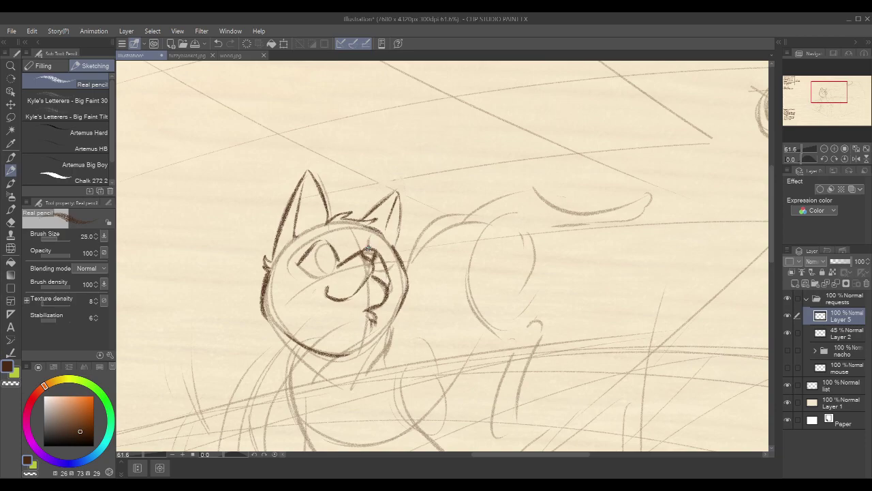
pyautogui.moveTo(356, 289); pyautogui.dragTo(364, 276)
pyautogui.moveTo(375, 271); pyautogui.dragTo(386, 285)
pyautogui.moveTo(373, 278); pyautogui.dragTo(386, 286)
pyautogui.hotkey('ctrl', 'z')
pyautogui.press('c')
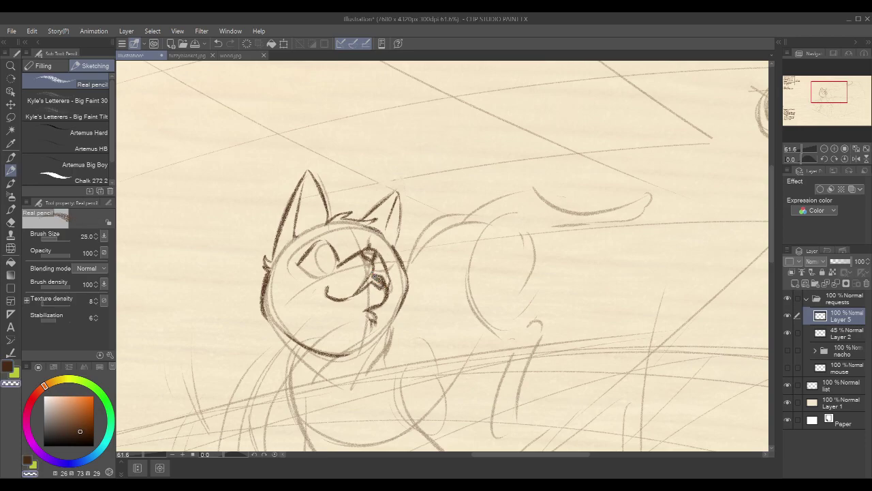
pyautogui.moveTo(379, 284); pyautogui.dragTo(383, 288)
pyautogui.press('c')
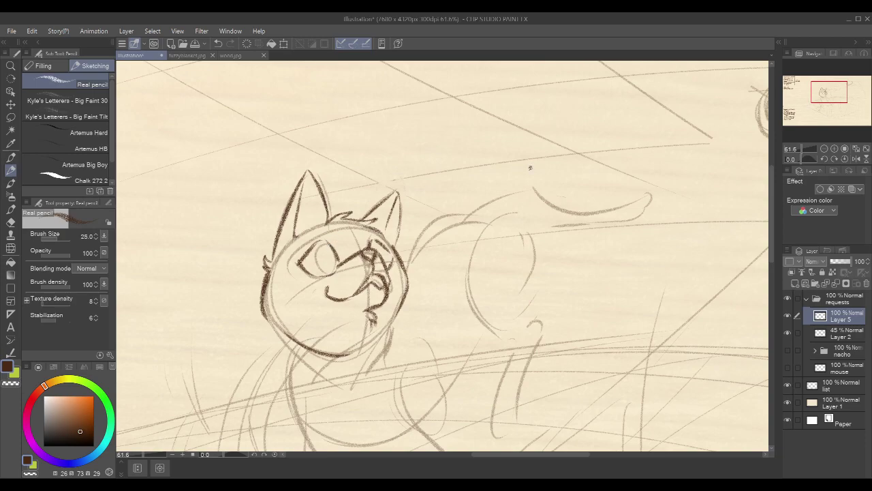
pyautogui.scroll(-3, 627, 225)
pyautogui.moveTo(620, 241); pyautogui.dragTo(434, 285)
pyautogui.scroll(2, 374, 257)
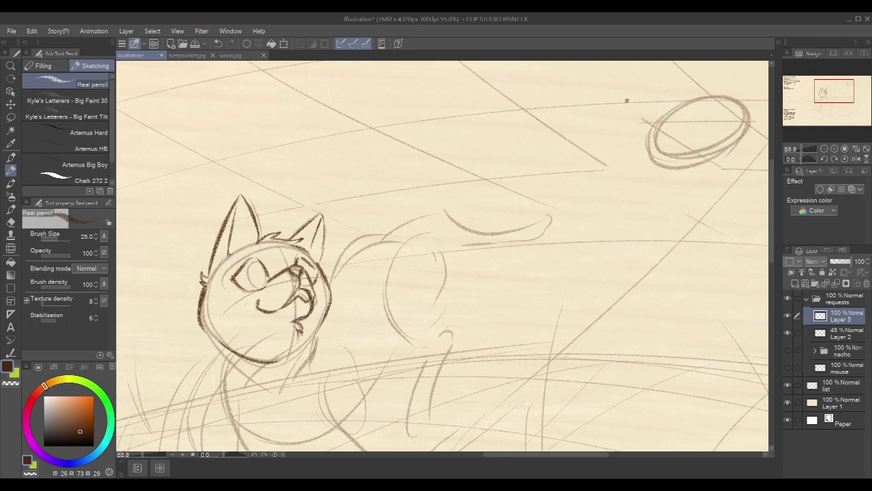
pyautogui.moveTo(280, 180)
pyautogui.mouseDown()
pyautogui.moveTo(384, 138)
pyautogui.moveTo(365, 178)
pyautogui.moveTo(306, 217)
pyautogui.moveTo(349, 214)
pyautogui.moveTo(294, 183)
pyautogui.mouseUp()
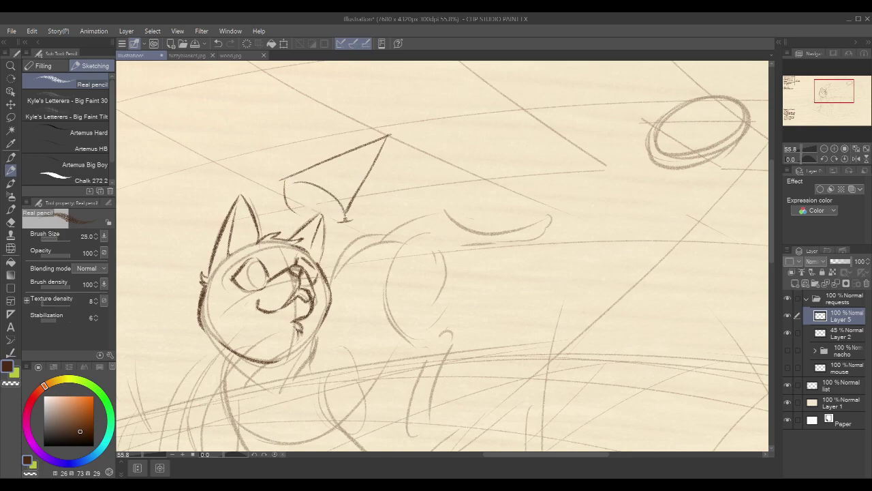
pyautogui.hotkey('ctrl', 'z')
pyautogui.hotkey('ctrl', 'z')
pyautogui.hotkey('ctrl', 'z')
pyautogui.hotkey('ctrl', 'z')
pyautogui.hotkey('ctrl', 'z')
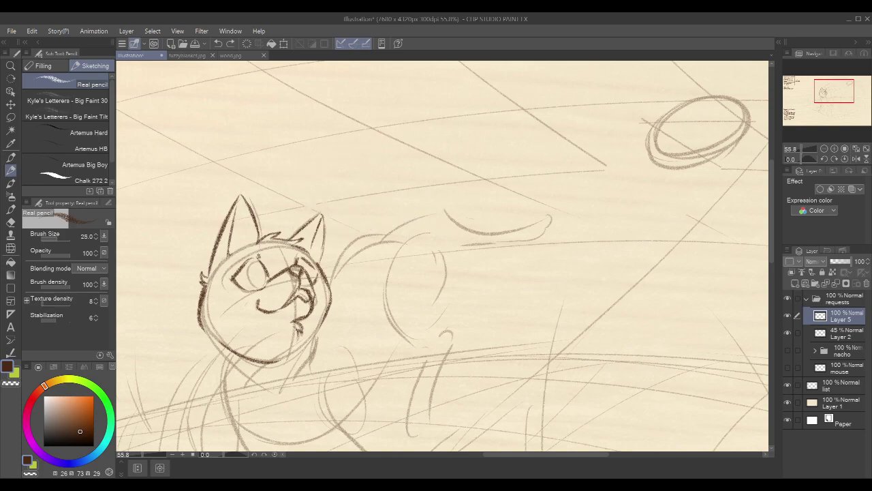
pyautogui.moveTo(313, 202)
pyautogui.mouseDown()
pyautogui.moveTo(443, 165)
pyautogui.moveTo(368, 237)
pyautogui.moveTo(309, 220)
pyautogui.mouseUp()
pyautogui.moveTo(334, 254); pyautogui.dragTo(374, 238)
pyautogui.moveTo(328, 201); pyautogui.dragTo(362, 261)
pyautogui.hotkey('ctrl', 'z')
pyautogui.hotkey('ctrl', 'z')
pyautogui.hotkey('ctrl', 'z')
pyautogui.hotkey('ctrl', 'z')
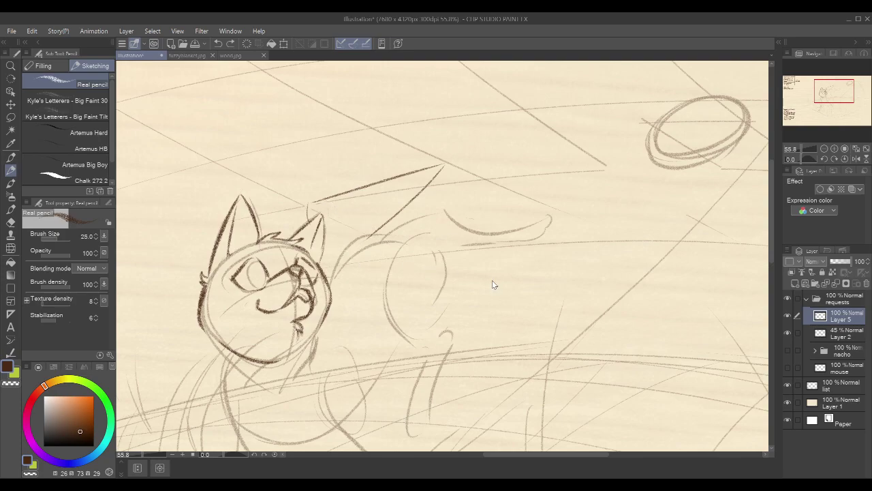
pyautogui.hotkey('ctrl', 'z')
# Draw the iris in the cat's near eye and refine the far eye
pyautogui.moveTo(258, 259)
pyautogui.mouseDown()
pyautogui.moveTo(253, 280)
pyautogui.moveTo(247, 268)
pyautogui.moveTo(250, 279)
pyautogui.moveTo(310, 272)
pyautogui.mouseUp()
pyautogui.hotkey('ctrl', 'z')
pyautogui.hotkey('ctrl', 'z')
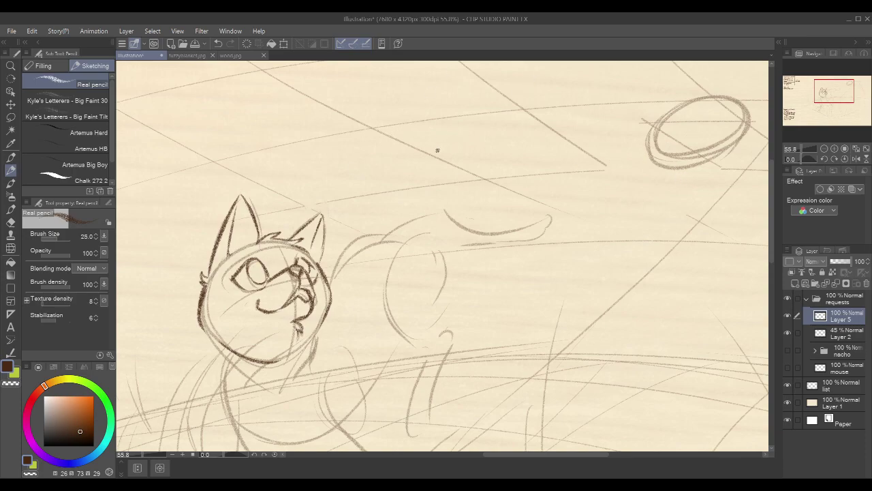
pyautogui.moveTo(301, 257); pyautogui.dragTo(317, 278)
# Draw the cat's lower cheek line with fur tufts at the throat, then the far side of its neck
pyautogui.scroll(-3, 572, 190)
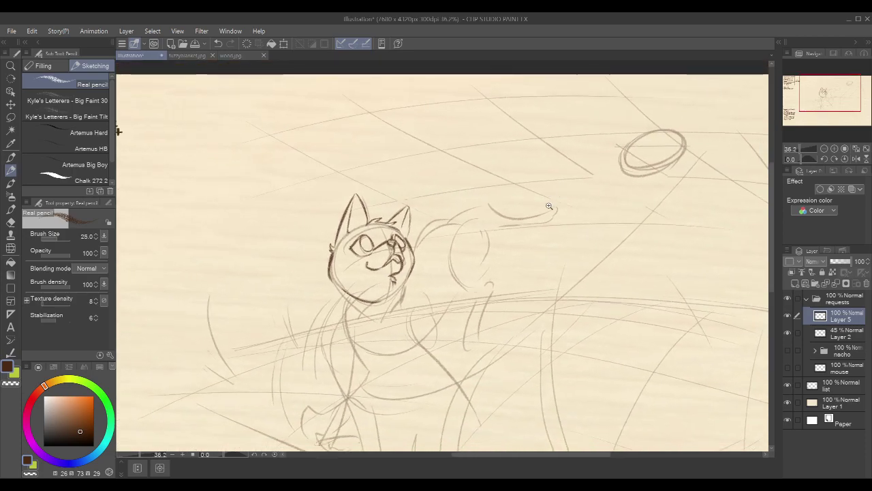
pyautogui.moveTo(521, 301); pyautogui.dragTo(471, 269)
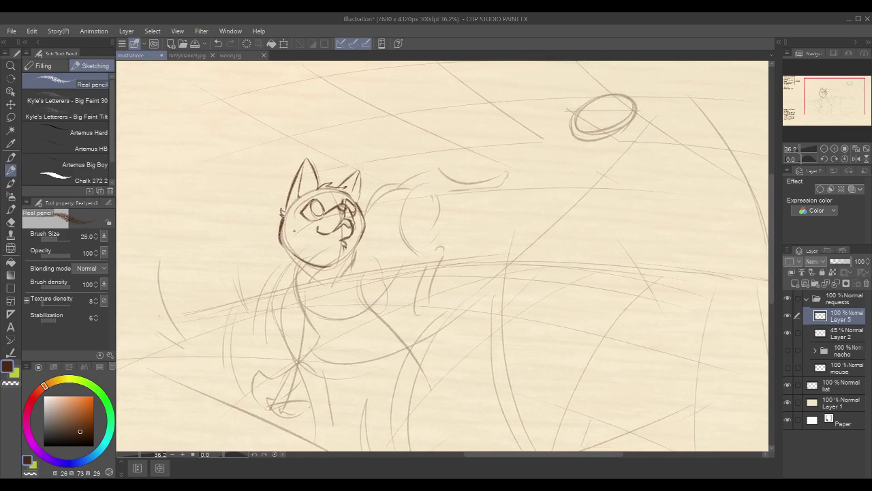
pyautogui.moveTo(264, 260); pyautogui.dragTo(518, 360)
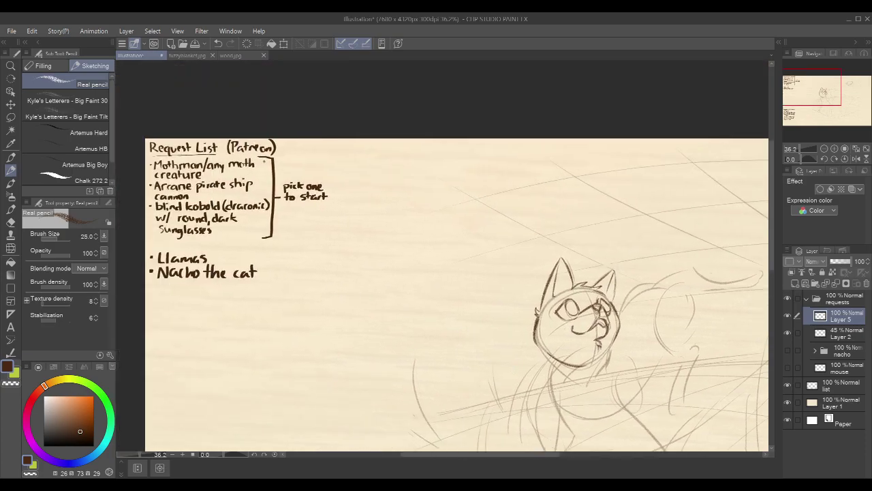
pyautogui.moveTo(629, 266); pyautogui.dragTo(406, 148)
pyautogui.moveTo(371, 223); pyautogui.dragTo(373, 223)
pyautogui.scroll(2, 374, 224)
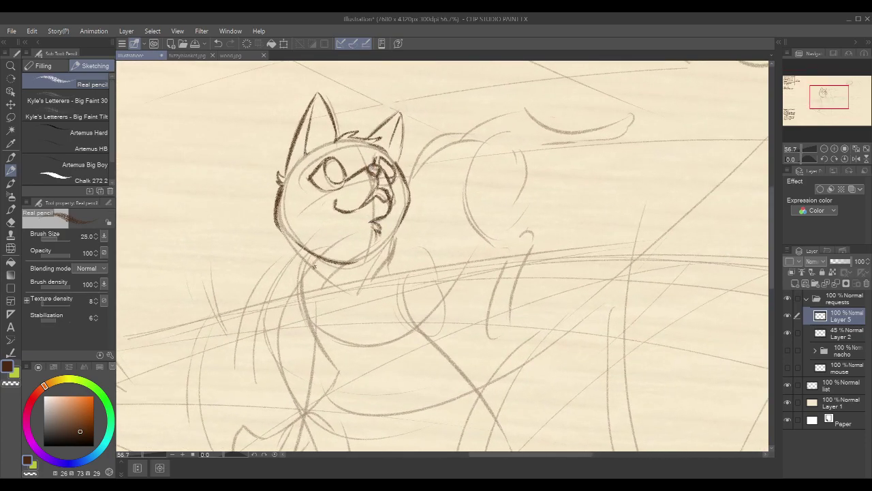
pyautogui.moveTo(276, 225)
pyautogui.mouseDown()
pyautogui.moveTo(354, 304)
pyautogui.moveTo(347, 294)
pyautogui.moveTo(353, 315)
pyautogui.mouseUp()
pyautogui.hotkey('ctrl', 'z')
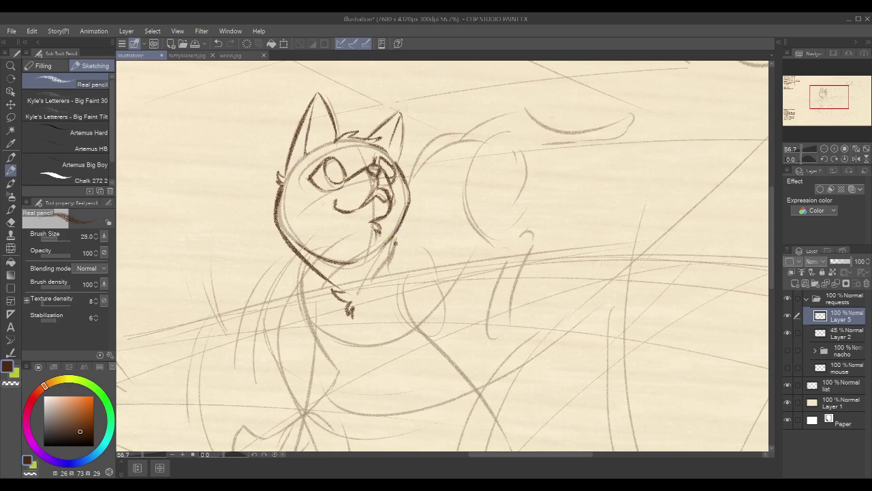
pyautogui.moveTo(402, 225); pyautogui.dragTo(388, 266)
pyautogui.hotkey('ctrl', 'z')
pyautogui.moveTo(402, 227); pyautogui.dragTo(387, 265)
# Draw the rounded curve of the cat's chest below the throat fur
pyautogui.moveTo(541, 234); pyautogui.dragTo(534, 120)
pyautogui.moveTo(608, 172); pyautogui.dragTo(539, 225)
pyautogui.moveTo(362, 218); pyautogui.dragTo(355, 233)
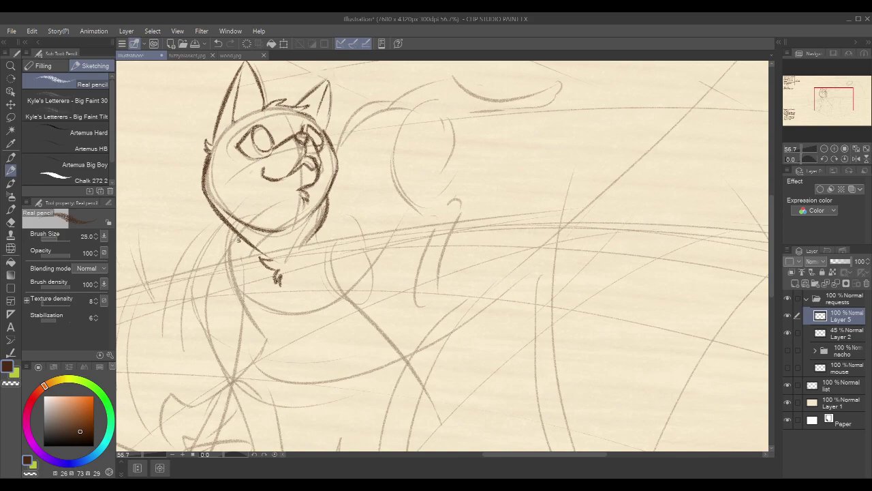
pyautogui.moveTo(241, 250); pyautogui.dragTo(290, 314)
pyautogui.hotkey('ctrl', 'z')
pyautogui.hotkey('ctrl', 'y')
pyautogui.hotkey('ctrl', 'z')
pyautogui.moveTo(241, 253)
pyautogui.mouseDown()
pyautogui.moveTo(277, 312)
pyautogui.moveTo(376, 281)
pyautogui.mouseUp()
# Draw the cat's belly line and the front and back contours of its haunch
pyautogui.moveTo(451, 202); pyautogui.dragTo(430, 238)
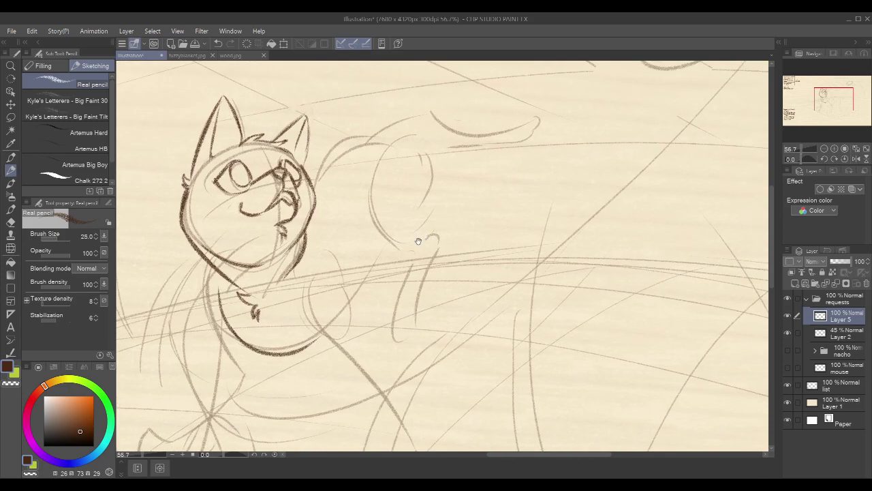
pyautogui.moveTo(356, 294); pyautogui.dragTo(385, 237)
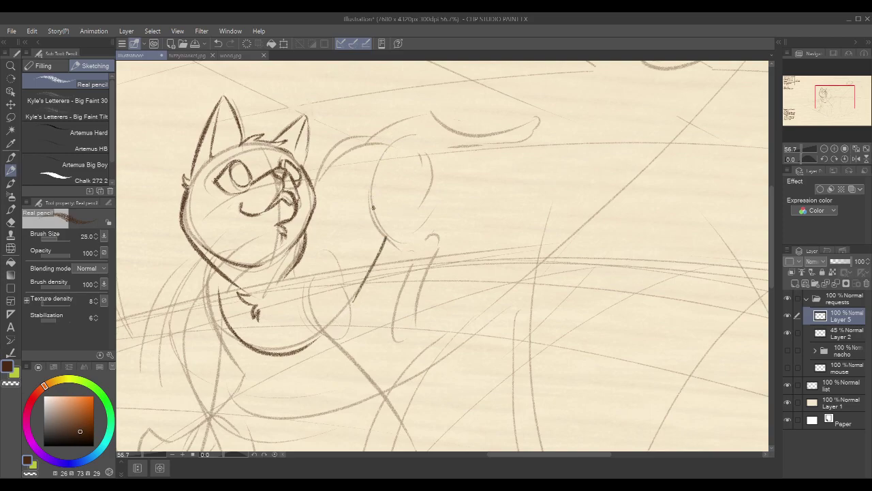
pyautogui.moveTo(372, 178)
pyautogui.mouseDown()
pyautogui.moveTo(364, 197)
pyautogui.moveTo(395, 247)
pyautogui.mouseUp()
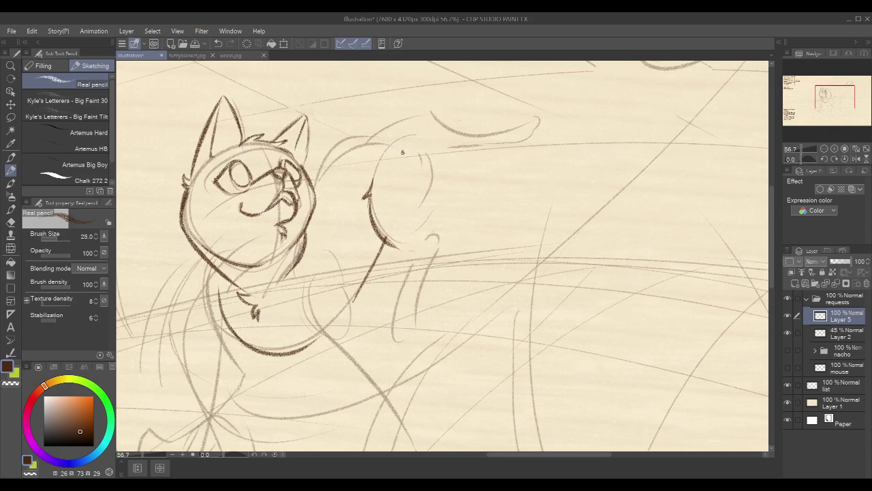
pyautogui.moveTo(402, 149); pyautogui.dragTo(431, 189)
pyautogui.moveTo(431, 196); pyautogui.dragTo(430, 235)
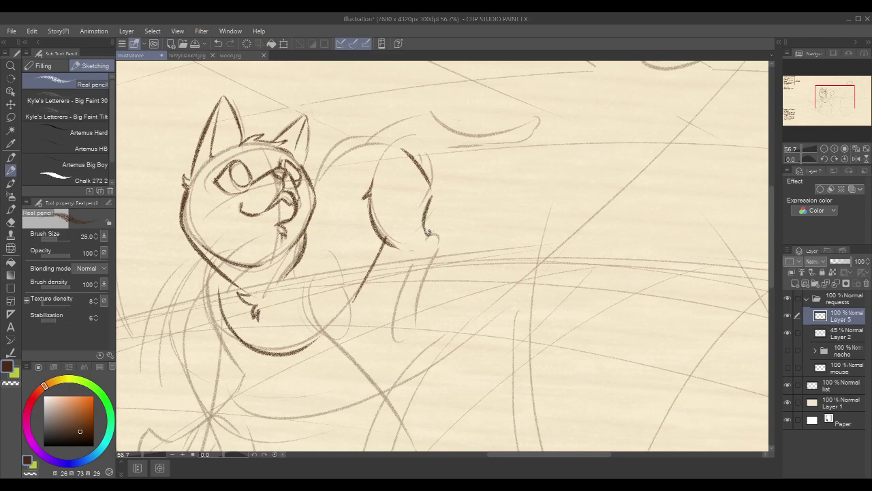
# Draw the cat's hock, lower hind leg and hind paw
pyautogui.moveTo(428, 231); pyautogui.dragTo(441, 239)
pyautogui.moveTo(380, 236); pyautogui.dragTo(418, 251)
pyautogui.hotkey('ctrl', 'z')
pyautogui.moveTo(412, 250); pyautogui.dragTo(385, 279)
pyautogui.hotkey('ctrl', 'z')
pyautogui.moveTo(412, 250)
pyautogui.mouseDown()
pyautogui.moveTo(379, 287)
pyautogui.moveTo(392, 302)
pyautogui.mouseUp()
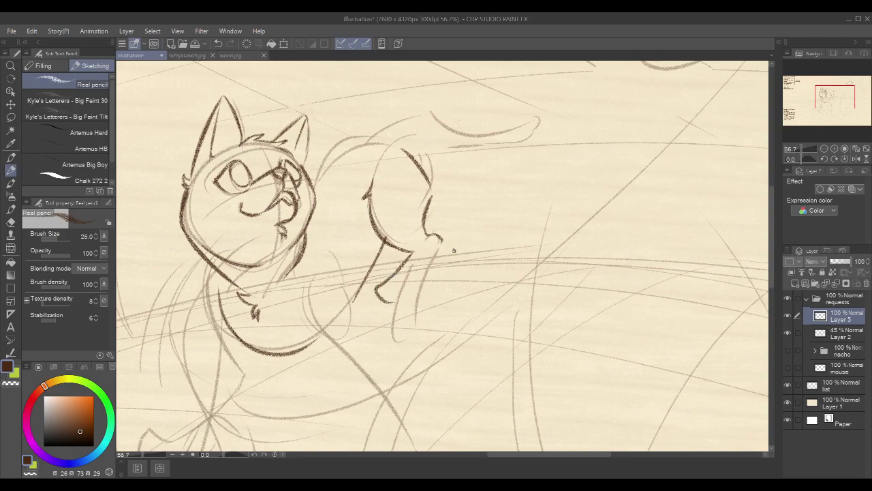
pyautogui.moveTo(441, 244)
pyautogui.mouseDown()
pyautogui.moveTo(401, 303)
pyautogui.moveTo(391, 300)
pyautogui.mouseUp()
# Draw the arched line of the cat's back from behind the head to the rump
pyautogui.moveTo(530, 208); pyautogui.dragTo(533, 183)
pyautogui.moveTo(471, 144); pyautogui.dragTo(479, 193)
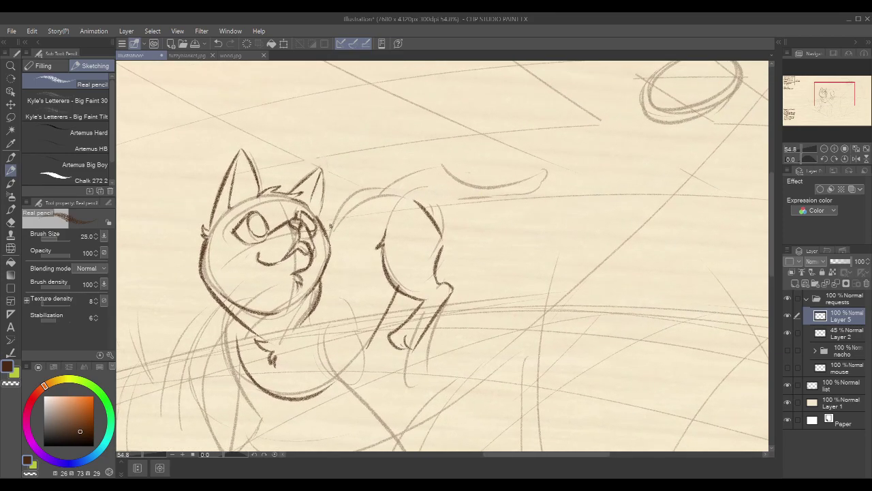
pyautogui.moveTo(329, 239); pyautogui.dragTo(350, 197)
pyautogui.hotkey('ctrl', 'z')
pyautogui.moveTo(330, 237)
pyautogui.mouseDown()
pyautogui.moveTo(355, 193)
pyautogui.moveTo(394, 181)
pyautogui.mouseUp()
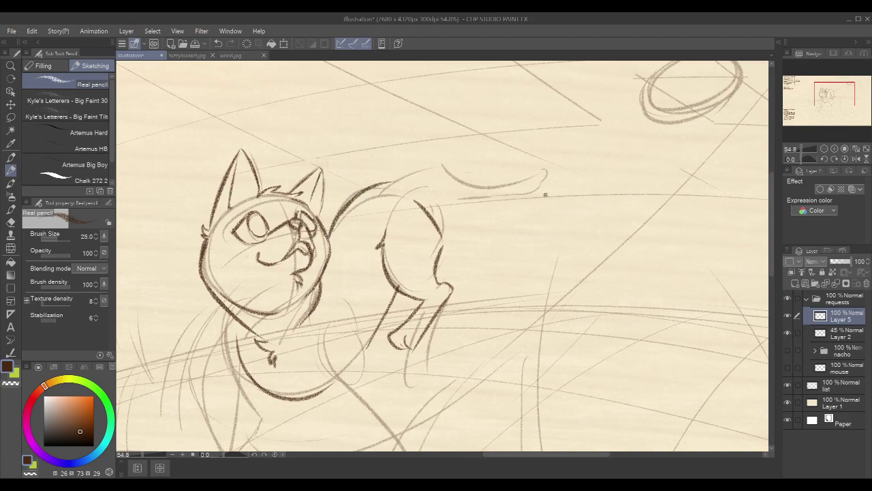
# Draw the line of the cat's flank running down behind the shoulder
pyautogui.moveTo(543, 284); pyautogui.dragTo(543, 273)
pyautogui.scroll(-5, 635, 234)
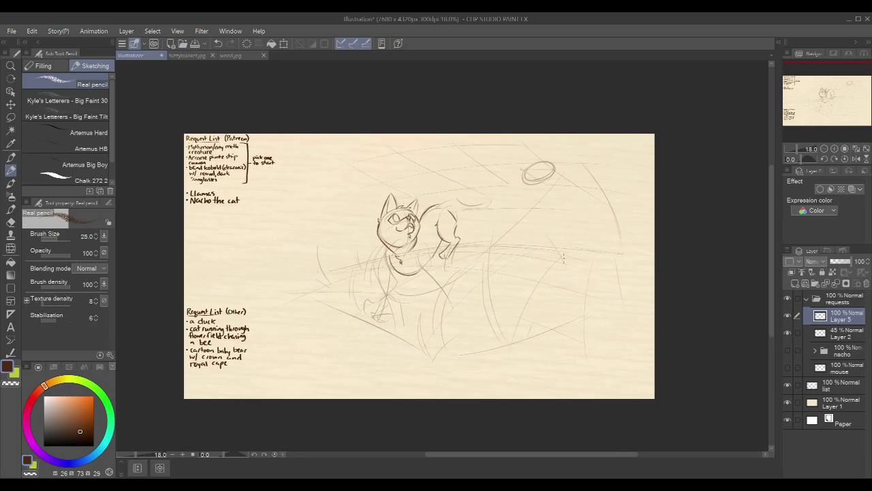
pyautogui.scroll(3, 456, 252)
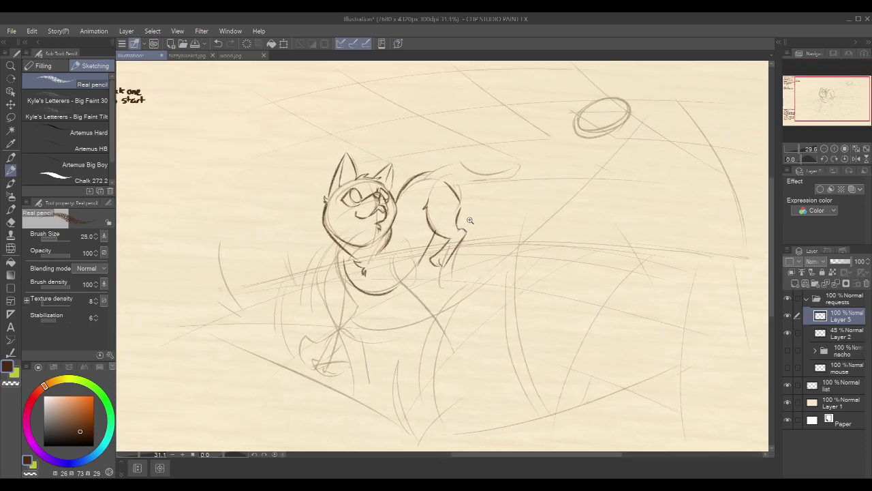
pyautogui.moveTo(661, 149); pyautogui.dragTo(654, 139)
pyautogui.moveTo(565, 176); pyautogui.dragTo(545, 195)
pyautogui.moveTo(313, 257); pyautogui.dragTo(314, 267)
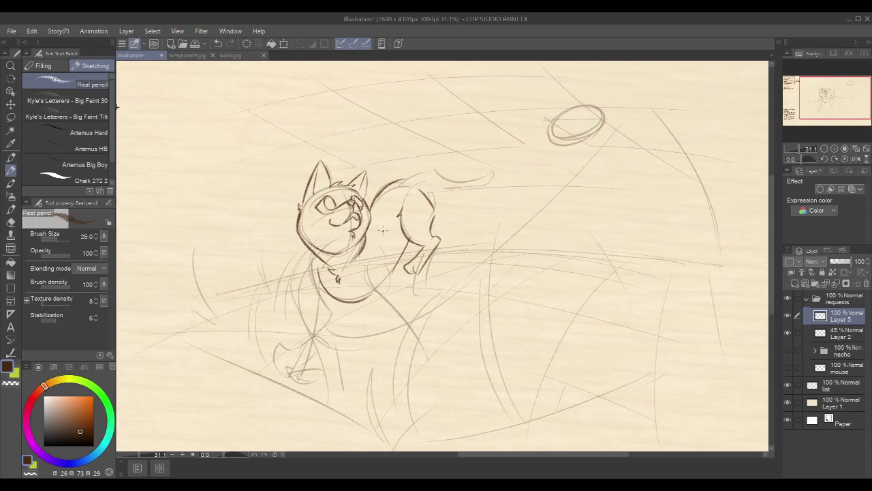
pyautogui.moveTo(381, 248); pyautogui.dragTo(400, 295)
pyautogui.hotkey('ctrl', 'z')
pyautogui.moveTo(379, 250); pyautogui.dragTo(407, 307)
# Draw the cat's diagonal front leg and its paw with toes
pyautogui.moveTo(363, 282); pyautogui.dragTo(411, 335)
pyautogui.hotkey('ctrl', 'z')
pyautogui.moveTo(366, 283); pyautogui.dragTo(414, 335)
pyautogui.hotkey('ctrl', 'z')
pyautogui.moveTo(368, 289)
pyautogui.mouseDown()
pyautogui.moveTo(420, 338)
pyautogui.moveTo(414, 354)
pyautogui.moveTo(412, 342)
pyautogui.moveTo(432, 353)
pyautogui.mouseUp()
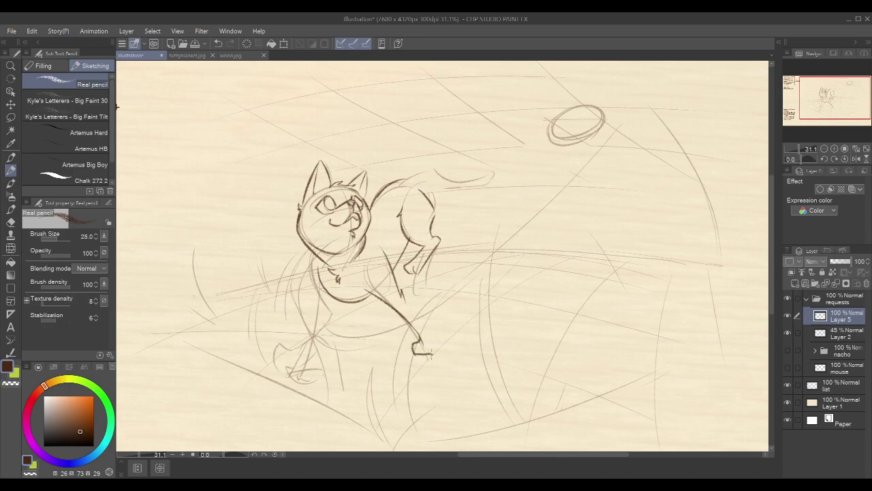
pyautogui.moveTo(408, 302); pyautogui.dragTo(432, 340)
pyautogui.moveTo(432, 341); pyautogui.dragTo(429, 353)
# Draw the upper part of the cat's other front leg, bending from the chest down to the wrist
pyautogui.moveTo(318, 265); pyautogui.dragTo(328, 304)
pyautogui.hotkey('ctrl', 'z')
pyautogui.moveTo(318, 258); pyautogui.dragTo(328, 310)
pyautogui.hotkey('ctrl', 'z')
pyautogui.moveTo(316, 255); pyautogui.dragTo(325, 302)
pyautogui.moveTo(317, 281); pyautogui.dragTo(333, 312)
pyautogui.moveTo(318, 288)
pyautogui.mouseDown()
pyautogui.moveTo(358, 305)
pyautogui.moveTo(385, 287)
pyautogui.moveTo(409, 224)
pyautogui.moveTo(393, 233)
pyautogui.moveTo(363, 311)
pyautogui.mouseUp()
pyautogui.moveTo(332, 317); pyautogui.dragTo(360, 305)
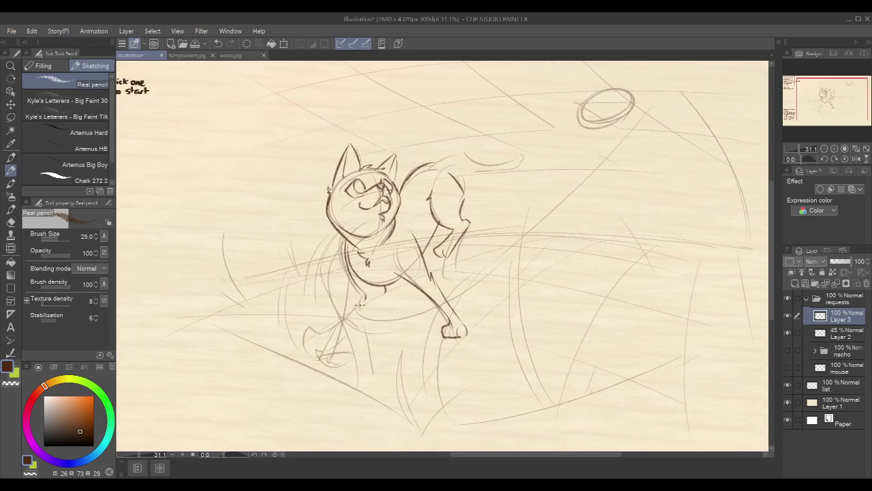
# Finish the bent front leg with its paw, toes and the underside line back to the elbow
pyautogui.moveTo(362, 297); pyautogui.dragTo(330, 333)
pyautogui.moveTo(520, 271); pyautogui.dragTo(506, 279)
pyautogui.moveTo(320, 326)
pyautogui.mouseDown()
pyautogui.moveTo(317, 346)
pyautogui.moveTo(338, 342)
pyautogui.moveTo(387, 291)
pyautogui.mouseUp()
pyautogui.hotkey('ctrl', 'z')
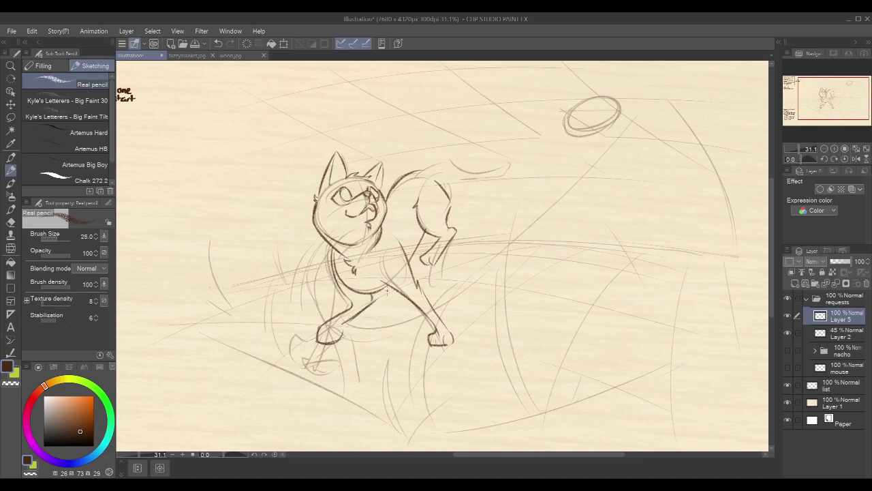
pyautogui.hotkey('ctrl', 'z')
pyautogui.moveTo(341, 330); pyautogui.dragTo(375, 306)
pyautogui.hotkey('ctrl', 'z')
pyautogui.moveTo(341, 330); pyautogui.dragTo(372, 309)
# Move the cat line drawing and its rough sketch together slightly lower on the canvas
pyautogui.moveTo(565, 179); pyautogui.dragTo(516, 152)
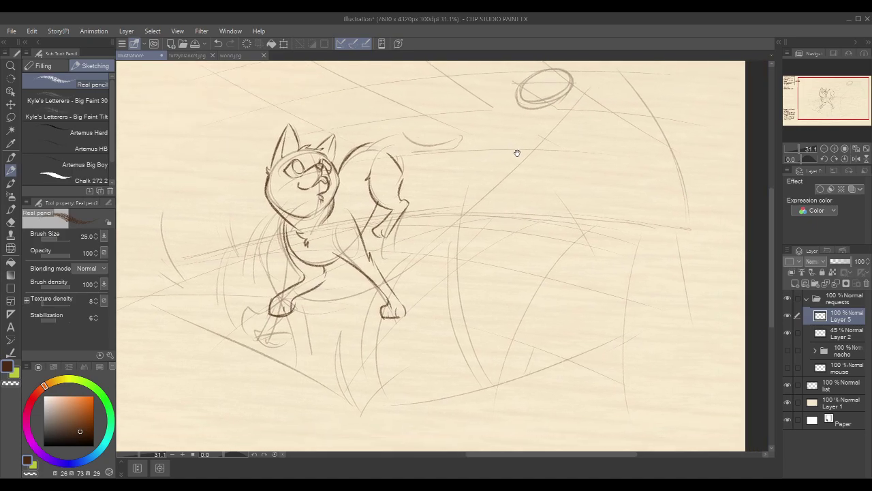
pyautogui.moveTo(680, 180)
pyautogui.mouseDown()
pyautogui.moveTo(648, 225)
pyautogui.moveTo(643, 258)
pyautogui.mouseUp()
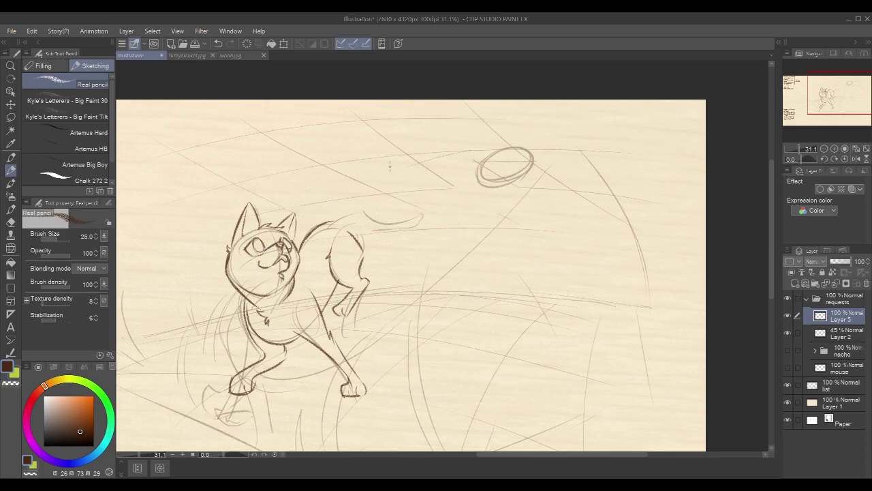
pyautogui.scroll(-2, 560, 176)
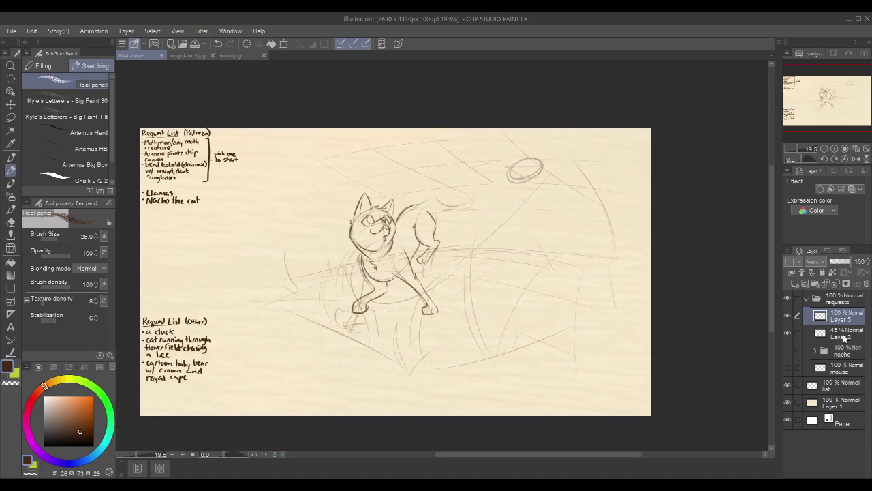
pyautogui.hotkey('ctrl', 't')
pyautogui.moveTo(588, 228); pyautogui.dragTo(590, 249)
pyautogui.click(426, 424)
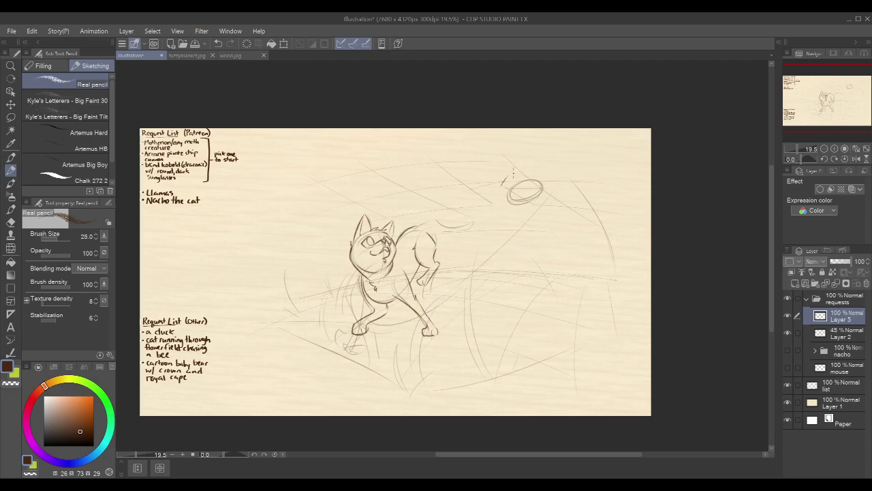
# Draw the upper and rear curves of the bee's tilted oval body, overlapping the rough ellipse
pyautogui.scroll(7, 538, 161)
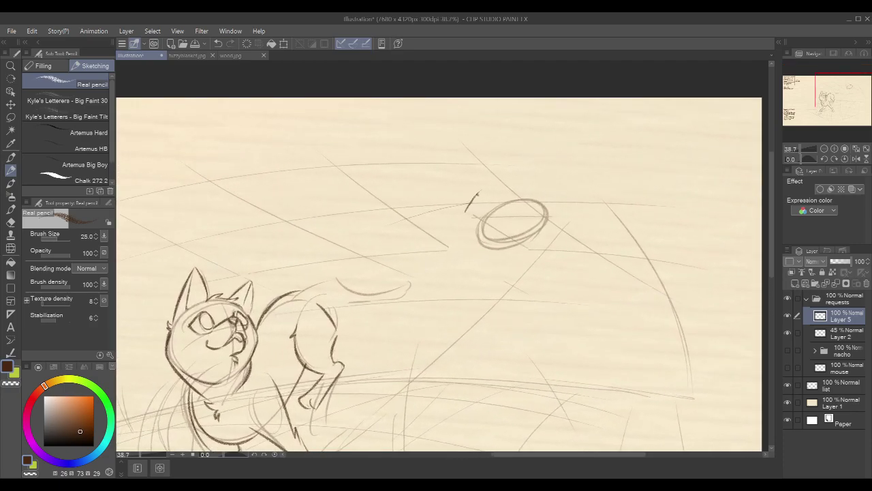
pyautogui.moveTo(482, 190); pyautogui.dragTo(536, 167)
pyautogui.moveTo(467, 215); pyautogui.dragTo(486, 236)
pyautogui.hotkey('ctrl', 'z')
pyautogui.moveTo(534, 164)
pyautogui.mouseDown()
pyautogui.moveTo(523, 178)
pyautogui.moveTo(531, 170)
pyautogui.moveTo(544, 184)
pyautogui.mouseUp()
pyautogui.hotkey('ctrl', 'z')
pyautogui.moveTo(466, 212); pyautogui.dragTo(469, 231)
pyautogui.hotkey('ctrl', 'z')
pyautogui.moveTo(472, 202)
pyautogui.mouseDown()
pyautogui.moveTo(464, 230)
pyautogui.moveTo(513, 242)
pyautogui.mouseUp()
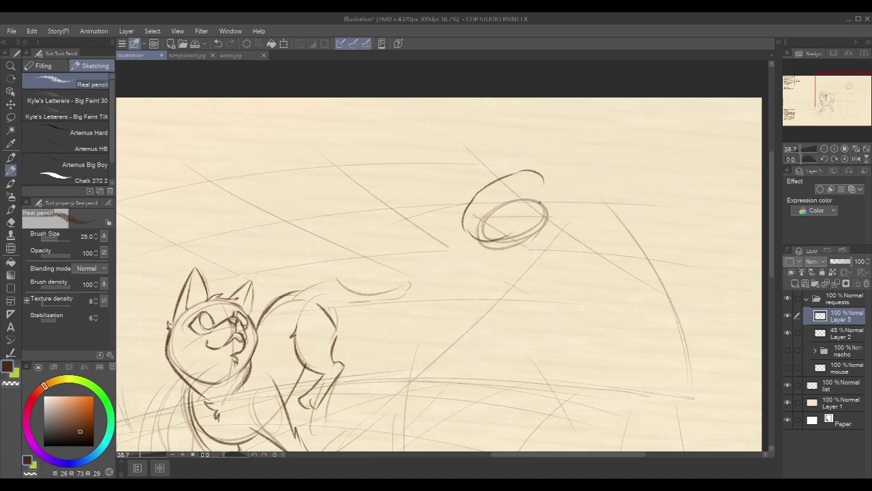
# Close the front and lower sides of the bee's oval body and darken its outline
pyautogui.moveTo(541, 190); pyautogui.dragTo(507, 235)
pyautogui.moveTo(465, 217); pyautogui.dragTo(497, 240)
pyautogui.moveTo(544, 183); pyautogui.dragTo(529, 218)
pyautogui.moveTo(471, 202); pyautogui.dragTo(467, 228)
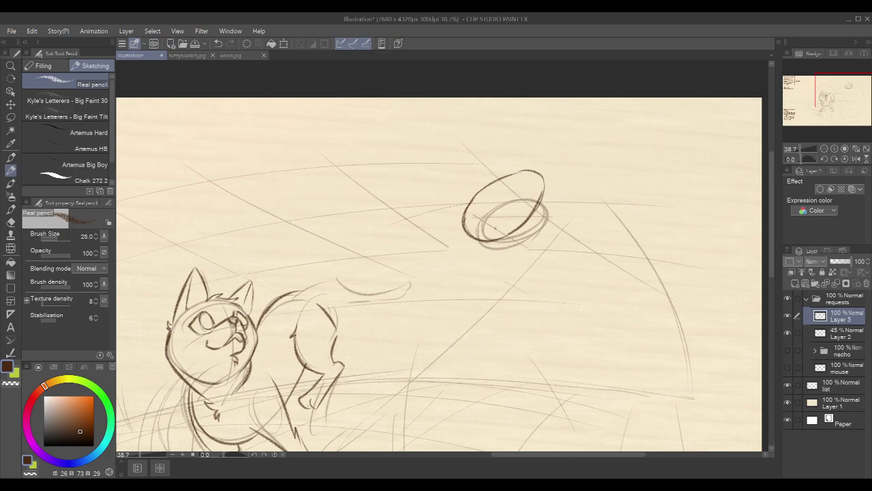
# Add the pointed tail end and short fur strokes over the bee's body
pyautogui.moveTo(463, 217); pyautogui.dragTo(458, 239)
pyautogui.moveTo(485, 183)
pyautogui.mouseDown()
pyautogui.moveTo(501, 176)
pyautogui.moveTo(481, 189)
pyautogui.mouseUp()
pyautogui.moveTo(507, 176)
pyautogui.mouseDown()
pyautogui.moveTo(502, 184)
pyautogui.moveTo(514, 207)
pyautogui.mouseUp()
pyautogui.moveTo(477, 184)
pyautogui.mouseDown()
pyautogui.moveTo(507, 223)
pyautogui.moveTo(466, 224)
pyautogui.mouseUp()
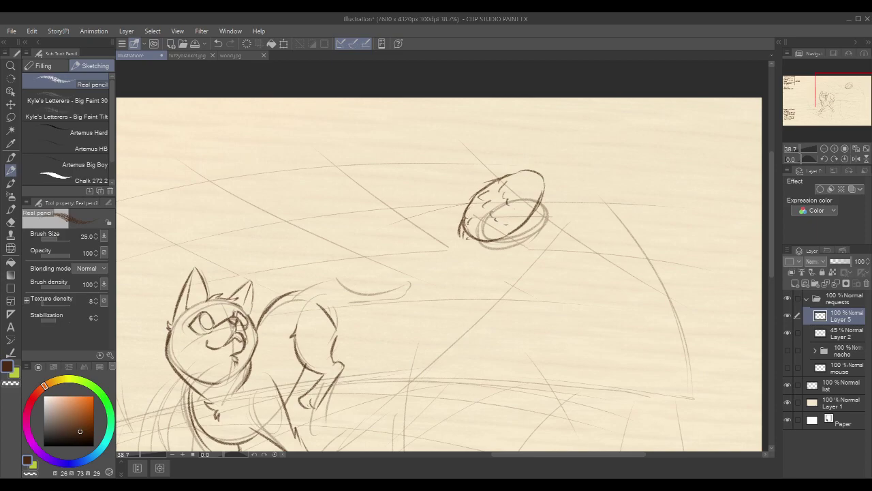
# Draw the bee's two round eyes with dark pupils and its two curved antennae
pyautogui.moveTo(528, 183)
pyautogui.mouseDown()
pyautogui.moveTo(518, 187)
pyautogui.moveTo(546, 179)
pyautogui.moveTo(521, 183)
pyautogui.moveTo(536, 186)
pyautogui.mouseUp()
pyautogui.moveTo(524, 166); pyautogui.dragTo(566, 139)
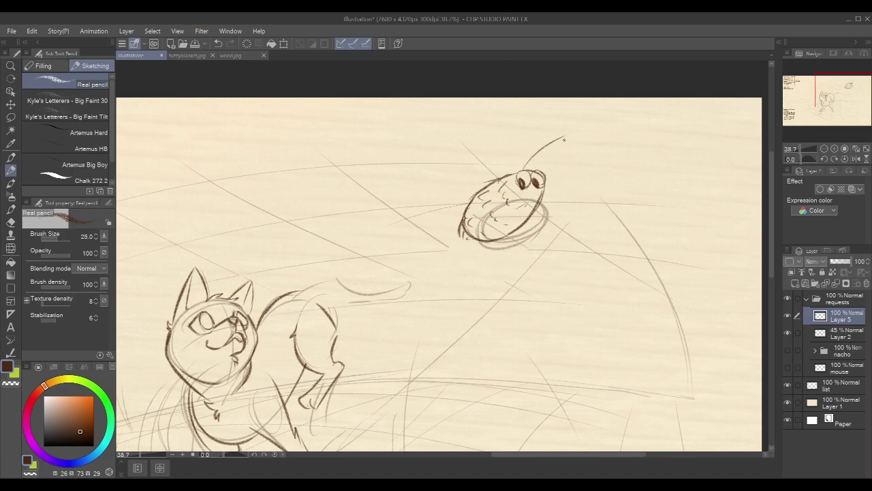
pyautogui.moveTo(533, 166); pyautogui.dragTo(561, 154)
# Outline the bee's large rear wing and hatch the dark stripes on its body
pyautogui.moveTo(430, 157)
pyautogui.mouseDown()
pyautogui.moveTo(490, 186)
pyautogui.moveTo(423, 173)
pyautogui.moveTo(467, 201)
pyautogui.moveTo(491, 188)
pyautogui.moveTo(483, 199)
pyautogui.moveTo(493, 218)
pyautogui.moveTo(522, 223)
pyautogui.mouseUp()
pyautogui.moveTo(469, 215)
pyautogui.mouseDown()
pyautogui.moveTo(464, 223)
pyautogui.moveTo(489, 239)
pyautogui.mouseUp()
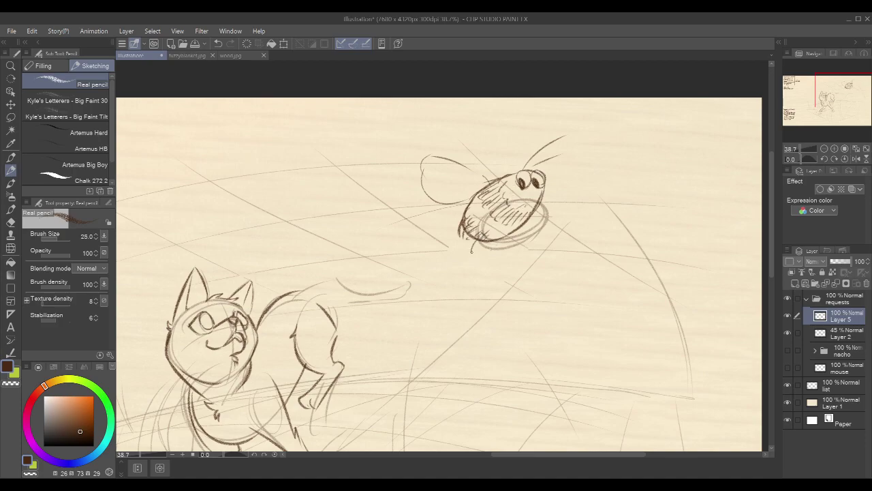
pyautogui.hotkey('ctrl', 'z')
# Draw the bee's rounded front feet and the small leg lines under its body
pyautogui.moveTo(538, 202); pyautogui.dragTo(560, 217)
pyautogui.moveTo(546, 194)
pyautogui.mouseDown()
pyautogui.moveTo(559, 203)
pyautogui.moveTo(544, 204)
pyautogui.moveTo(561, 205)
pyautogui.moveTo(550, 205)
pyautogui.moveTo(565, 218)
pyautogui.mouseUp()
pyautogui.press('c')
pyautogui.press('c')
pyautogui.press('c')
pyautogui.moveTo(526, 219)
pyautogui.mouseDown()
pyautogui.moveTo(513, 237)
pyautogui.moveTo(536, 236)
pyautogui.moveTo(503, 255)
pyautogui.moveTo(512, 244)
pyautogui.mouseUp()
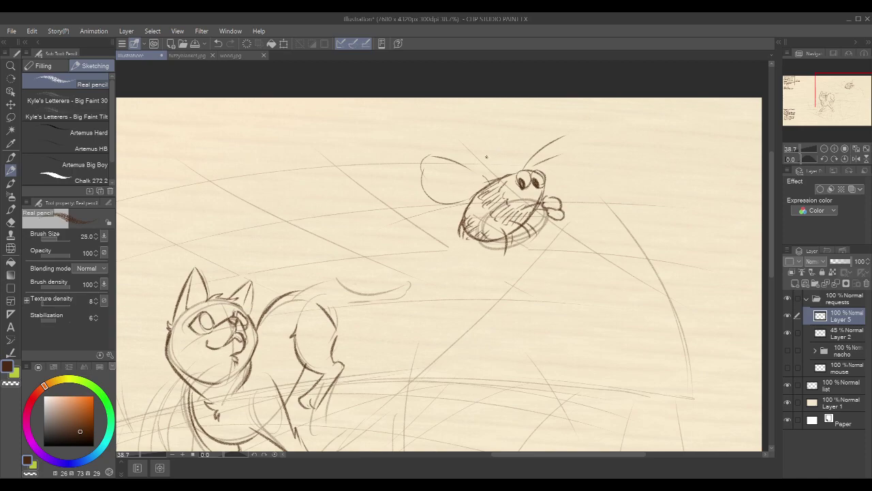
# Draw curved motion lines sweeping across and around the bee's rear wing
pyautogui.moveTo(460, 126); pyautogui.dragTo(431, 233)
pyautogui.moveTo(476, 120)
pyautogui.mouseDown()
pyautogui.moveTo(460, 137)
pyautogui.moveTo(437, 231)
pyautogui.mouseUp()
pyautogui.moveTo(419, 197); pyautogui.dragTo(456, 219)
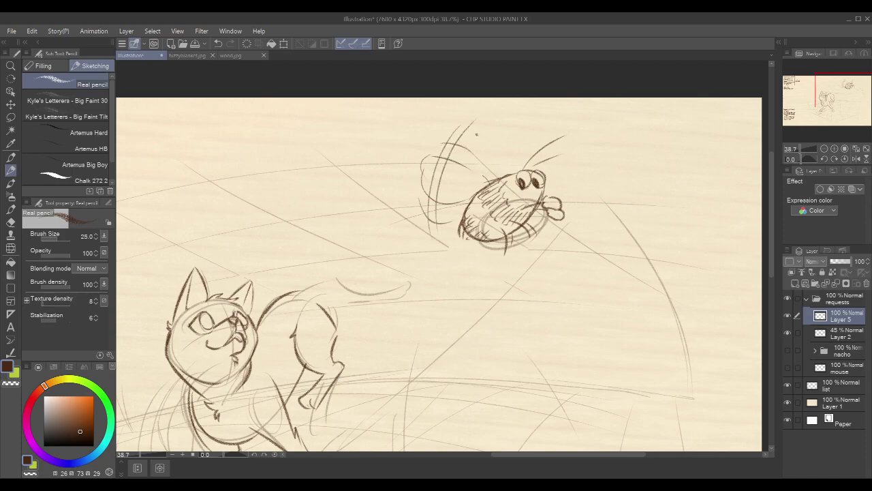
pyautogui.hotkey('ctrl', 'z')
pyautogui.moveTo(415, 197); pyautogui.dragTo(451, 222)
pyautogui.moveTo(438, 146)
pyautogui.mouseDown()
pyautogui.moveTo(471, 159)
pyautogui.moveTo(453, 156)
pyautogui.mouseUp()
pyautogui.hotkey('ctrl', 'z')
# Outline the bee's second wing rising from its back behind the antennae
pyautogui.moveTo(510, 167)
pyautogui.mouseDown()
pyautogui.moveTo(509, 142)
pyautogui.moveTo(482, 138)
pyautogui.mouseUp()
pyautogui.moveTo(486, 178)
pyautogui.mouseDown()
pyautogui.moveTo(482, 140)
pyautogui.moveTo(472, 172)
pyautogui.mouseUp()
pyautogui.moveTo(510, 135); pyautogui.dragTo(514, 153)
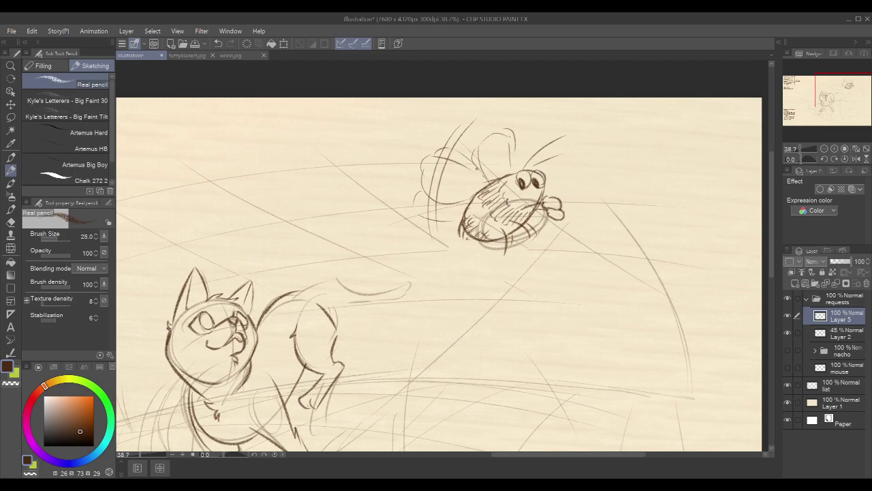
# Draw a thick curved plant stem on the ground to the left of the cat
pyautogui.scroll(-4, 557, 186)
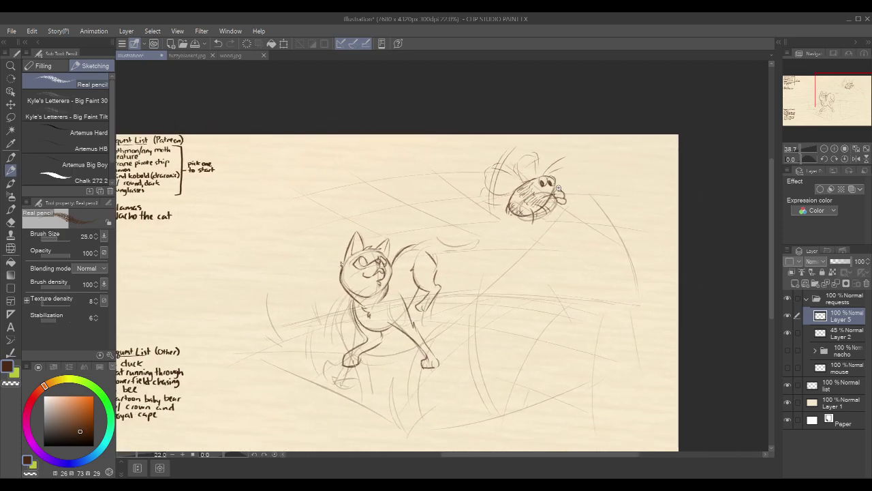
pyautogui.moveTo(597, 316); pyautogui.dragTo(569, 308)
pyautogui.moveTo(264, 266)
pyautogui.mouseDown()
pyautogui.moveTo(279, 329)
pyautogui.moveTo(263, 302)
pyautogui.moveTo(279, 325)
pyautogui.moveTo(268, 323)
pyautogui.mouseUp()
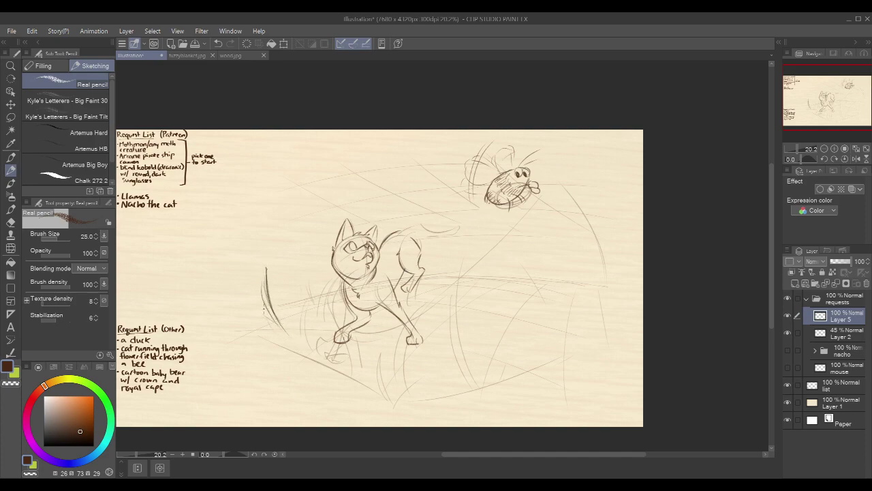
# Draw two rounded flower heads behind the cat's hind leg with long curved stems running down from them
pyautogui.moveTo(485, 261)
pyautogui.mouseDown()
pyautogui.moveTo(474, 234)
pyautogui.moveTo(421, 238)
pyautogui.moveTo(416, 257)
pyautogui.moveTo(439, 261)
pyautogui.mouseUp()
pyautogui.moveTo(441, 224)
pyautogui.mouseDown()
pyautogui.moveTo(450, 249)
pyautogui.moveTo(494, 224)
pyautogui.moveTo(496, 240)
pyautogui.mouseUp()
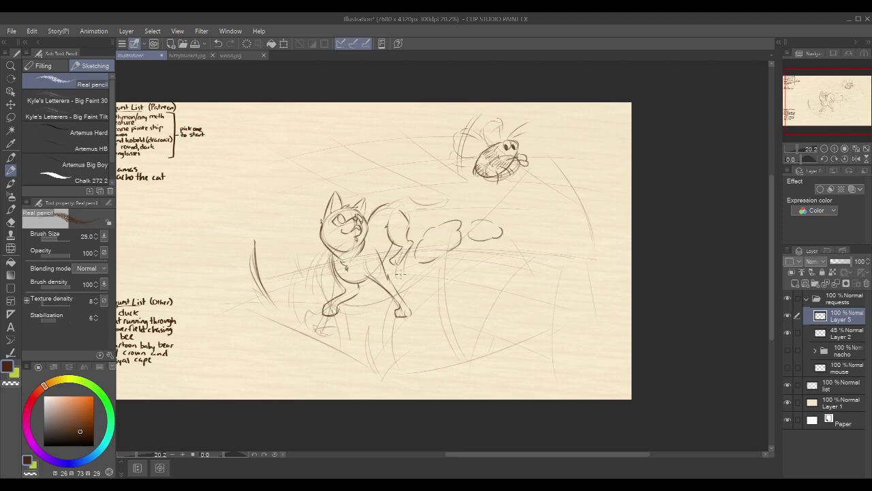
pyautogui.moveTo(432, 264)
pyautogui.mouseDown()
pyautogui.moveTo(440, 258)
pyautogui.moveTo(457, 344)
pyautogui.mouseUp()
pyautogui.moveTo(466, 297); pyautogui.dragTo(461, 349)
pyautogui.moveTo(468, 261)
pyautogui.mouseDown()
pyautogui.moveTo(463, 317)
pyautogui.moveTo(473, 255)
pyautogui.mouseUp()
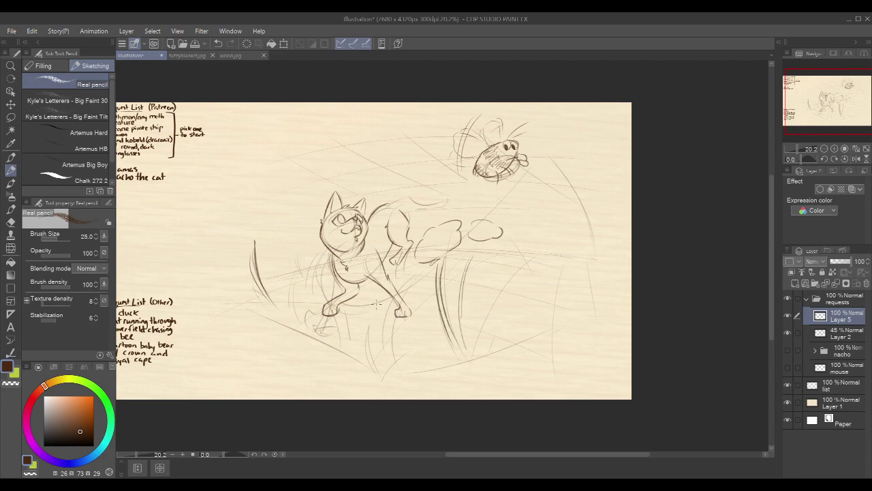
# Draw grass blades and a small petalled flower beneath the cat, between its front paws
pyautogui.moveTo(362, 314)
pyautogui.mouseDown()
pyautogui.moveTo(374, 308)
pyautogui.moveTo(351, 340)
pyautogui.moveTo(387, 372)
pyautogui.moveTo(376, 344)
pyautogui.mouseUp()
pyautogui.moveTo(383, 325); pyautogui.dragTo(374, 357)
pyautogui.moveTo(363, 318)
pyautogui.mouseDown()
pyautogui.moveTo(358, 344)
pyautogui.moveTo(348, 341)
pyautogui.mouseUp()
pyautogui.moveTo(375, 304); pyautogui.dragTo(369, 312)
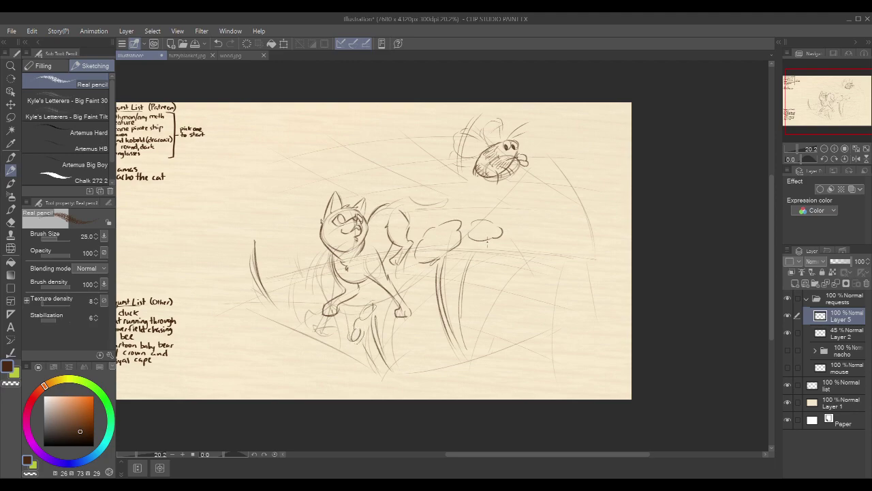
# Draw long flower stems to the right of the cat, the tallest reaching up beside the bee
pyautogui.moveTo(430, 373)
pyautogui.mouseDown()
pyautogui.moveTo(427, 299)
pyautogui.moveTo(441, 271)
pyautogui.moveTo(433, 373)
pyautogui.mouseUp()
pyautogui.moveTo(521, 188)
pyautogui.mouseDown()
pyautogui.moveTo(511, 256)
pyautogui.moveTo(476, 355)
pyautogui.mouseUp()
pyautogui.hotkey('ctrl', 'z')
pyautogui.moveTo(513, 208); pyautogui.dragTo(480, 340)
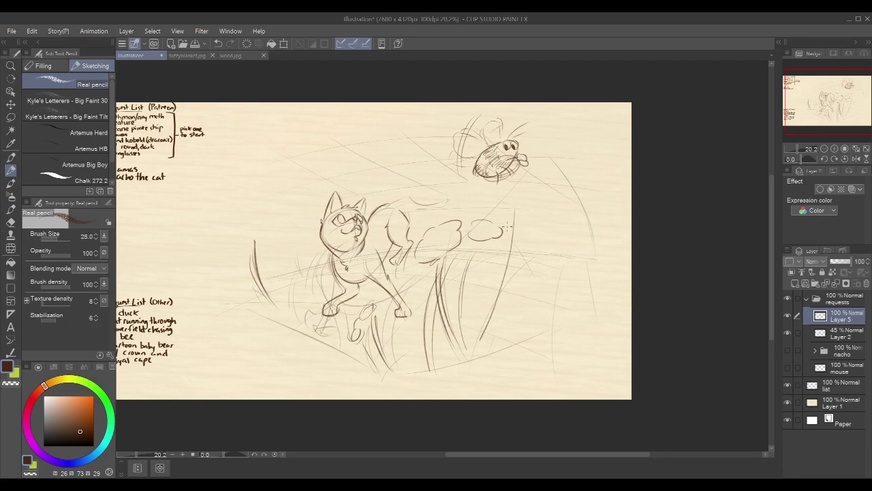
pyautogui.moveTo(545, 136); pyautogui.dragTo(523, 348)
pyautogui.moveTo(550, 188)
pyautogui.mouseDown()
pyautogui.moveTo(529, 321)
pyautogui.moveTo(484, 355)
pyautogui.mouseUp()
# Add leaf blades at the base of the tall stems and outline the blooms on them
pyautogui.moveTo(530, 301); pyautogui.dragTo(486, 353)
pyautogui.moveTo(534, 332); pyautogui.dragTo(500, 346)
pyautogui.moveTo(533, 333); pyautogui.dragTo(474, 357)
pyautogui.moveTo(515, 192); pyautogui.dragTo(506, 217)
pyautogui.moveTo(508, 267)
pyautogui.mouseDown()
pyautogui.moveTo(482, 271)
pyautogui.moveTo(509, 301)
pyautogui.moveTo(511, 280)
pyautogui.mouseUp()
pyautogui.moveTo(541, 158)
pyautogui.mouseDown()
pyautogui.moveTo(550, 119)
pyautogui.moveTo(557, 136)
pyautogui.mouseUp()
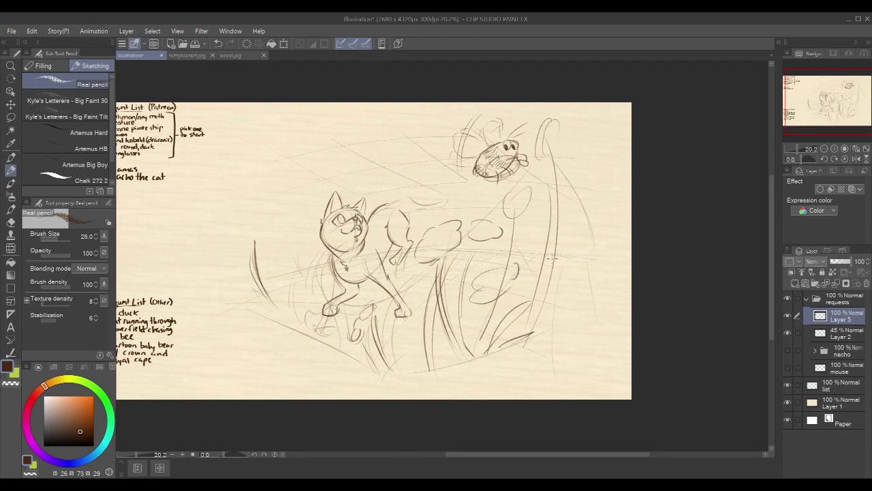
# Draw a broad pointed leaf to the right of the tallest flower stem
pyautogui.moveTo(542, 325); pyautogui.dragTo(565, 261)
pyautogui.moveTo(548, 308); pyautogui.dragTo(592, 231)
pyautogui.moveTo(558, 288); pyautogui.dragTo(555, 275)
# Add a small bloom to the stem left of the cat and grass blades along the front-left ground edge
pyautogui.moveTo(259, 224)
pyautogui.mouseDown()
pyautogui.moveTo(255, 238)
pyautogui.moveTo(250, 215)
pyautogui.mouseUp()
pyautogui.moveTo(259, 300); pyautogui.dragTo(238, 272)
pyautogui.moveTo(255, 302); pyautogui.dragTo(230, 279)
pyautogui.moveTo(310, 338); pyautogui.dragTo(292, 296)
pyautogui.moveTo(284, 285)
pyautogui.mouseDown()
pyautogui.moveTo(287, 323)
pyautogui.moveTo(316, 342)
pyautogui.mouseUp()
pyautogui.moveTo(276, 315)
pyautogui.mouseDown()
pyautogui.moveTo(292, 334)
pyautogui.moveTo(369, 365)
pyautogui.mouseUp()
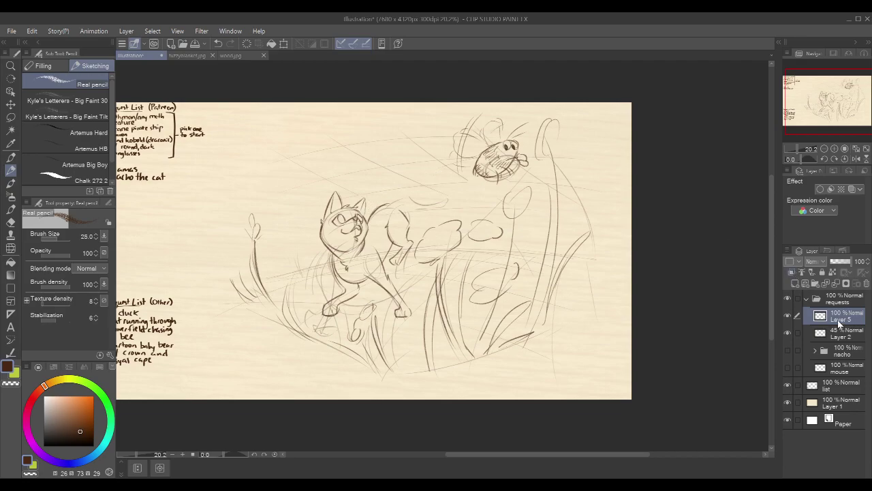
# Group Layer 5 and Layer 2 into a folder and name it "flower cat"
pyautogui.keyDown('ctrl'); pyautogui.click(843, 337); pyautogui.keyUp('ctrl')
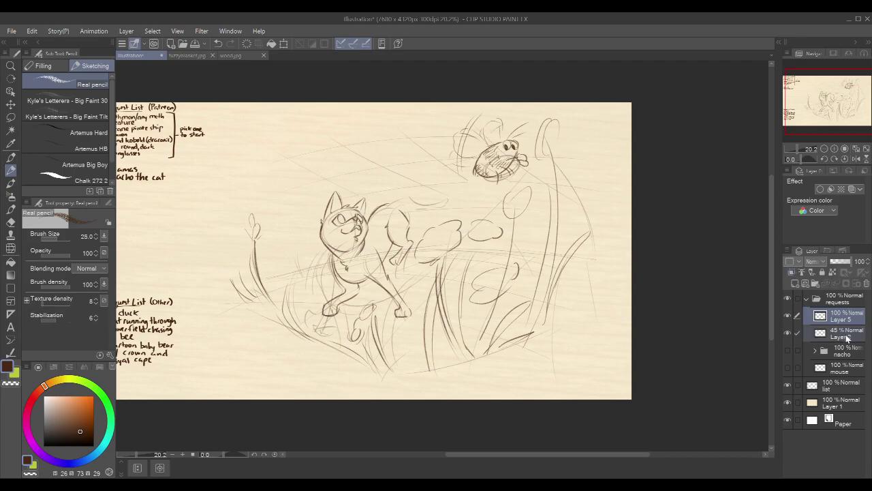
pyautogui.hotkey('ctrl', 'g')
pyautogui.click(816, 316)
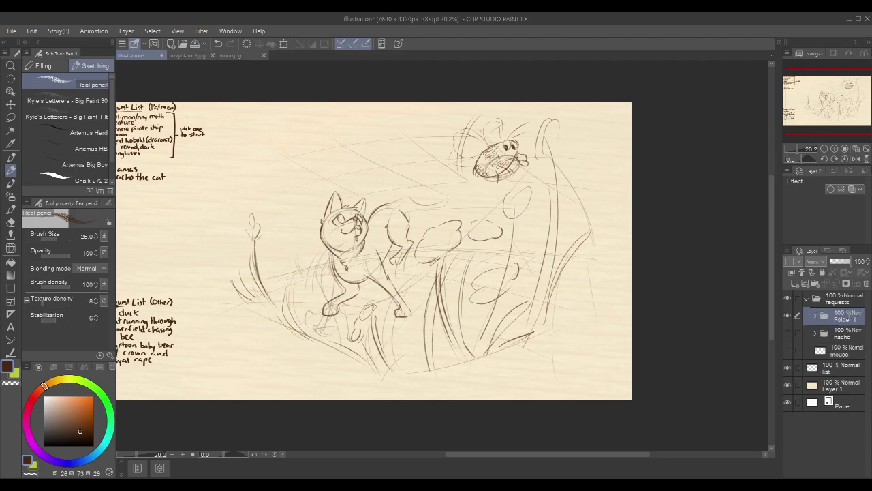
pyautogui.doubleClick(847, 317)
pyautogui.write('flower cat')
pyautogui.press('Return')
# Create a new folder inside requests, hide the flower cat folder, and add an empty raster layer in the new folder
pyautogui.click(814, 283)
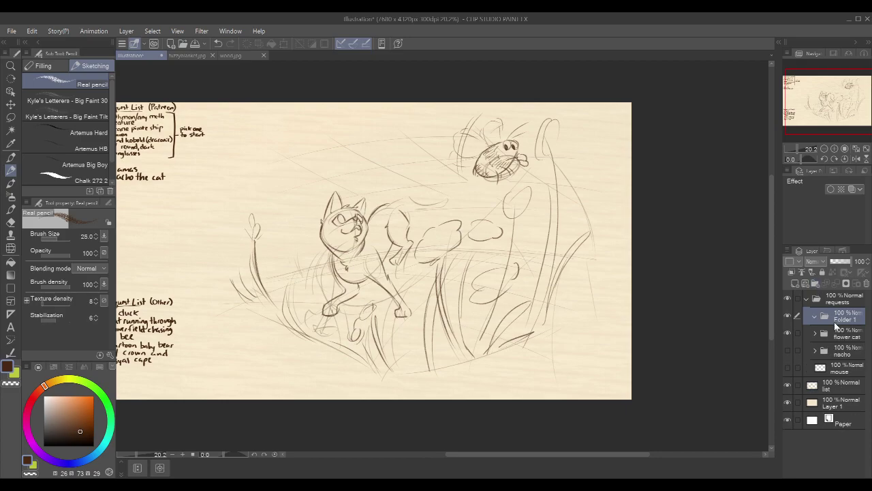
pyautogui.click(788, 333)
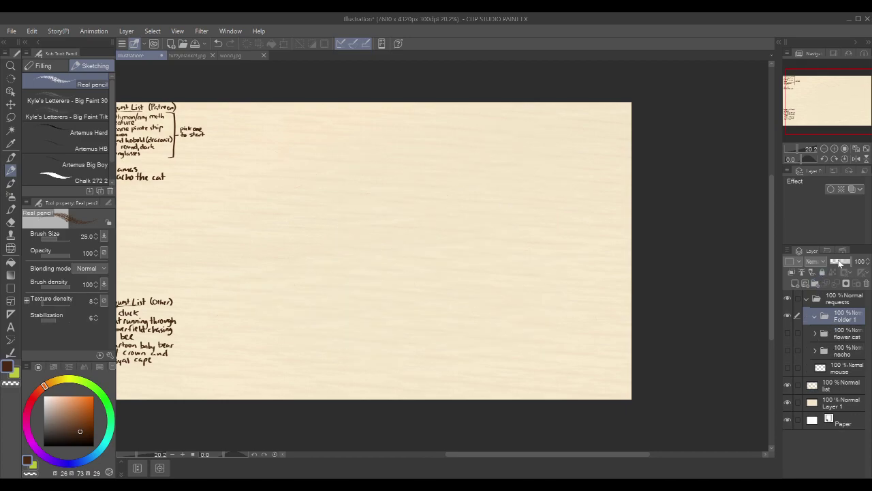
pyautogui.click(796, 284)
# Look over the handwritten request lists and the empty canvas area to plan the next drawing
pyautogui.moveTo(282, 226); pyautogui.dragTo(353, 208)
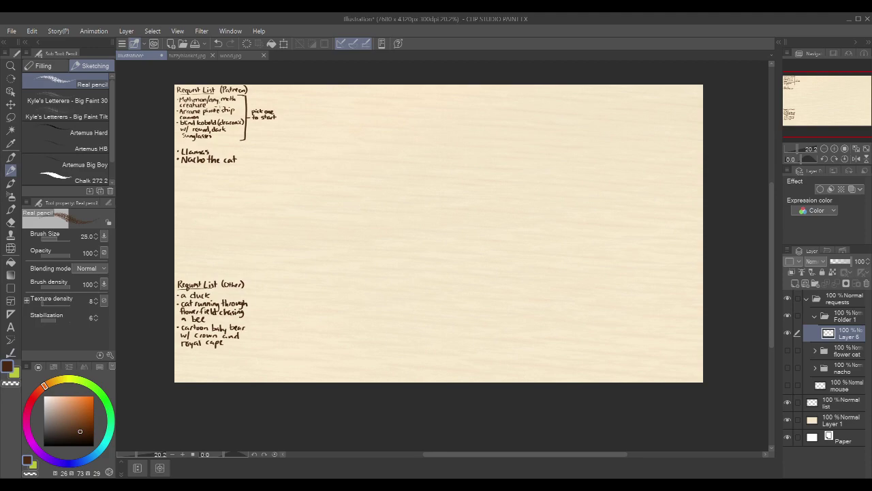
pyautogui.moveTo(218, 107)
pyautogui.mouseDown()
pyautogui.moveTo(361, 137)
pyautogui.moveTo(439, 257)
pyautogui.mouseUp()
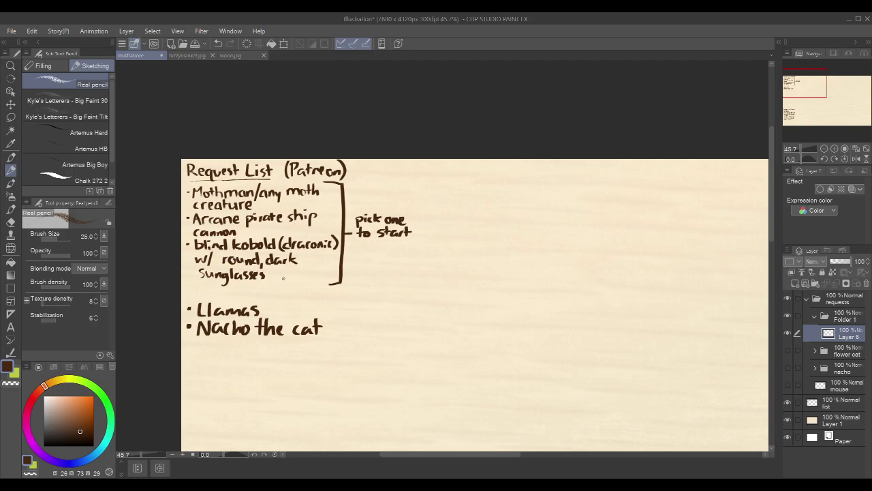
pyautogui.moveTo(623, 341); pyautogui.dragTo(506, 269)
pyautogui.moveTo(611, 288); pyautogui.dragTo(606, 289)
pyautogui.moveTo(623, 352); pyautogui.dragTo(562, 296)
pyautogui.moveTo(601, 338); pyautogui.dragTo(567, 320)
pyautogui.moveTo(628, 310); pyautogui.dragTo(618, 314)
pyautogui.moveTo(703, 321); pyautogui.dragTo(560, 285)
pyautogui.scroll(-1, 650, 302)
pyautogui.scroll(1, 651, 303)
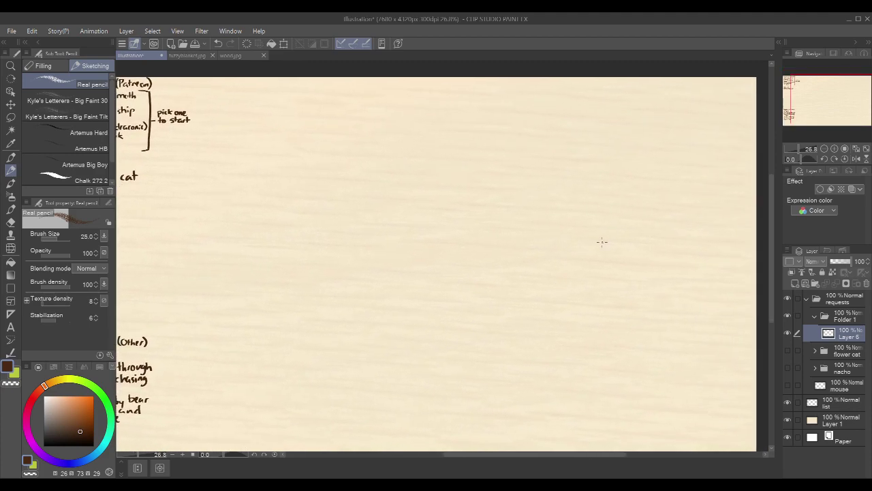
pyautogui.moveTo(250, 164); pyautogui.dragTo(318, 184)
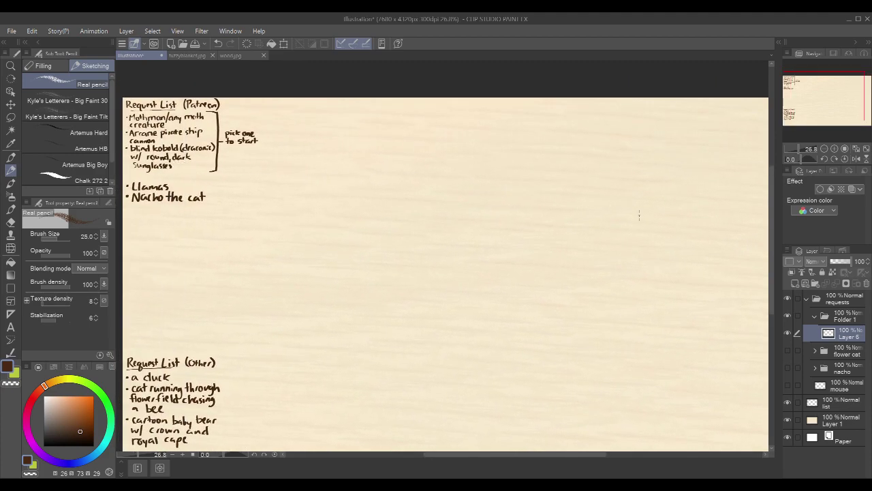
pyautogui.moveTo(674, 249); pyautogui.dragTo(608, 223)
pyautogui.scroll(2, 561, 206)
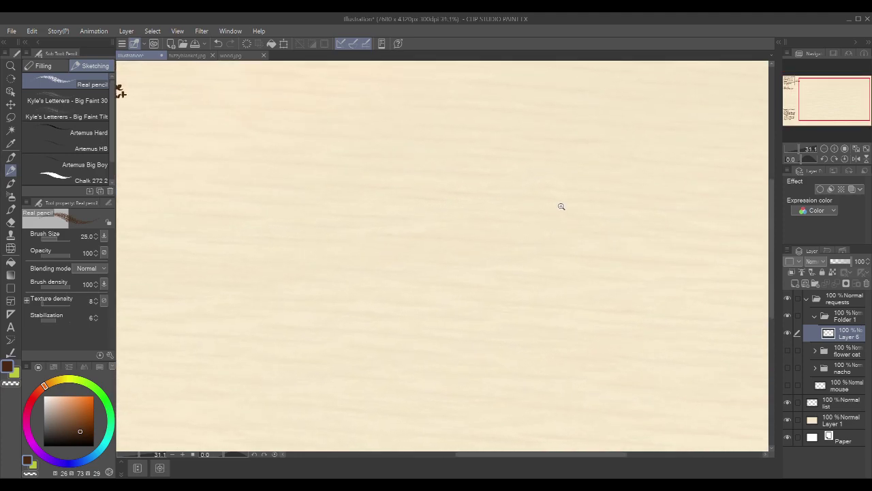
pyautogui.moveTo(462, 174); pyautogui.dragTo(464, 181)
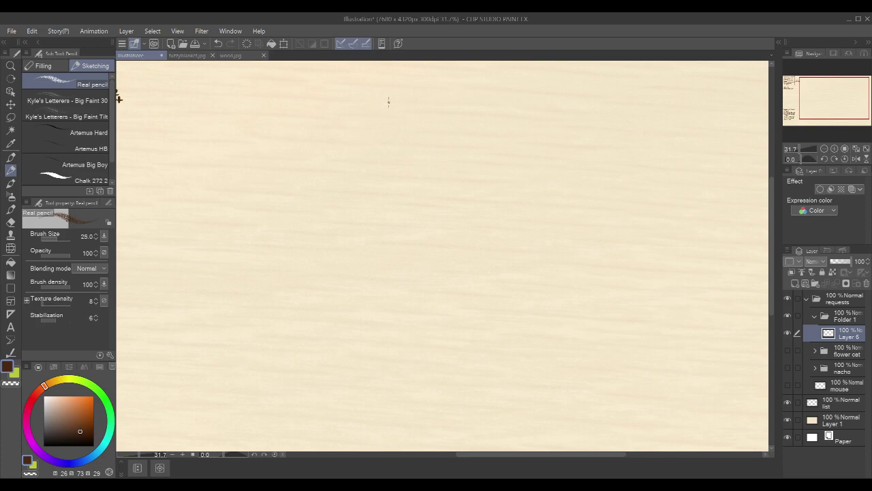
pyautogui.moveTo(338, 177); pyautogui.dragTo(400, 154)
pyautogui.hotkey('ctrl', 'z')
pyautogui.moveTo(337, 167)
pyautogui.mouseDown()
pyautogui.moveTo(370, 153)
pyautogui.moveTo(462, 179)
pyautogui.mouseUp()
pyautogui.moveTo(459, 102); pyautogui.dragTo(449, 134)
pyautogui.hotkey('ctrl', 'z')
pyautogui.hotkey('ctrl', 'z')
pyautogui.moveTo(495, 287); pyautogui.dragTo(495, 263)
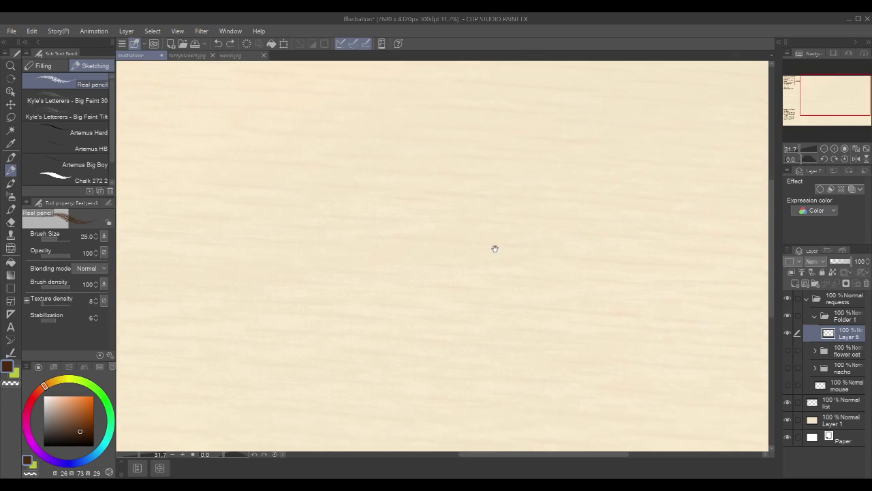
pyautogui.moveTo(442, 191); pyautogui.dragTo(466, 225)
pyautogui.moveTo(356, 181)
pyautogui.mouseDown()
pyautogui.moveTo(372, 166)
pyautogui.moveTo(414, 181)
pyautogui.mouseUp()
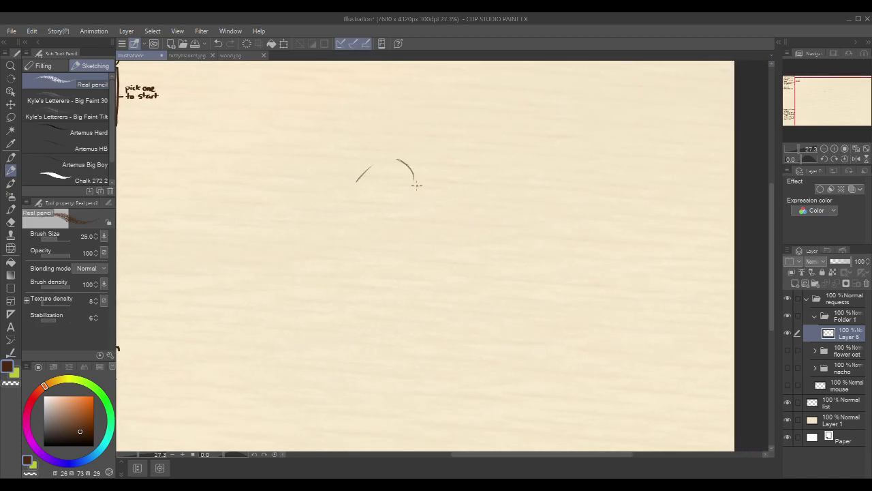
pyautogui.moveTo(409, 175)
pyautogui.mouseDown()
pyautogui.moveTo(416, 257)
pyautogui.moveTo(420, 229)
pyautogui.moveTo(409, 271)
pyautogui.mouseUp()
pyautogui.moveTo(372, 166); pyautogui.dragTo(372, 216)
pyautogui.moveTo(377, 222)
pyautogui.mouseDown()
pyautogui.moveTo(365, 263)
pyautogui.moveTo(383, 272)
pyautogui.mouseUp()
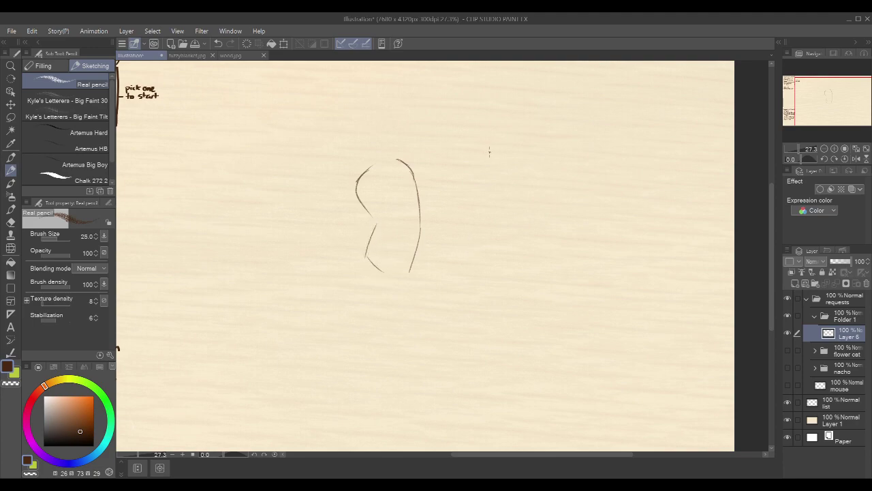
pyautogui.moveTo(475, 258); pyautogui.dragTo(473, 244)
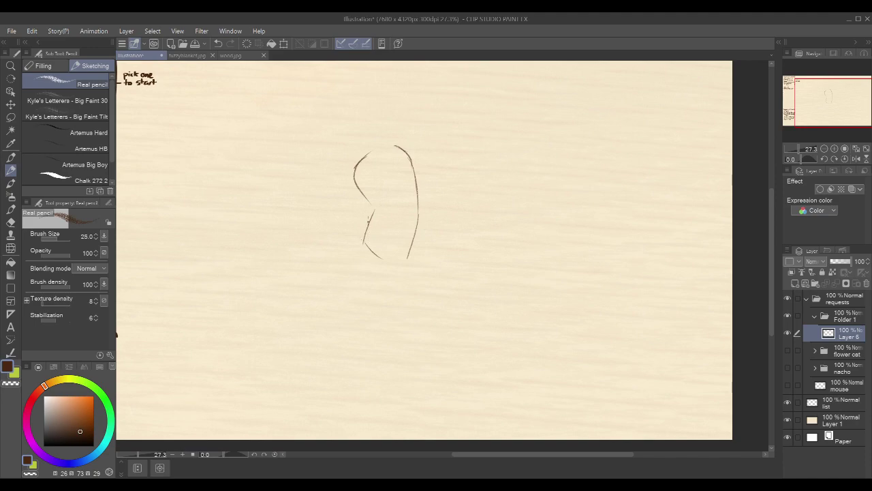
pyautogui.scroll(3, 376, 116)
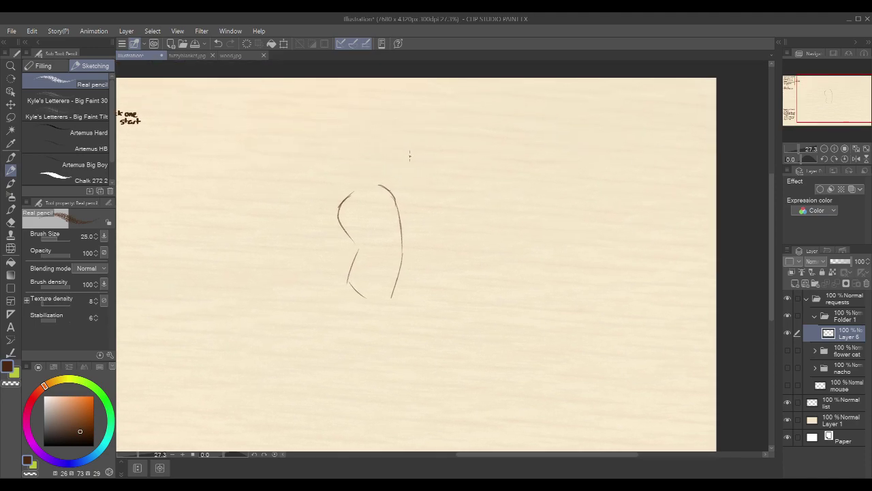
pyautogui.press('Delete')
pyautogui.moveTo(341, 206)
pyautogui.mouseDown()
pyautogui.moveTo(379, 190)
pyautogui.moveTo(366, 194)
pyautogui.moveTo(419, 195)
pyautogui.moveTo(427, 219)
pyautogui.mouseUp()
pyautogui.hotkey('ctrl', 'z')
pyautogui.hotkey('ctrl', 'z')
pyautogui.hotkey('ctrl', 'y')
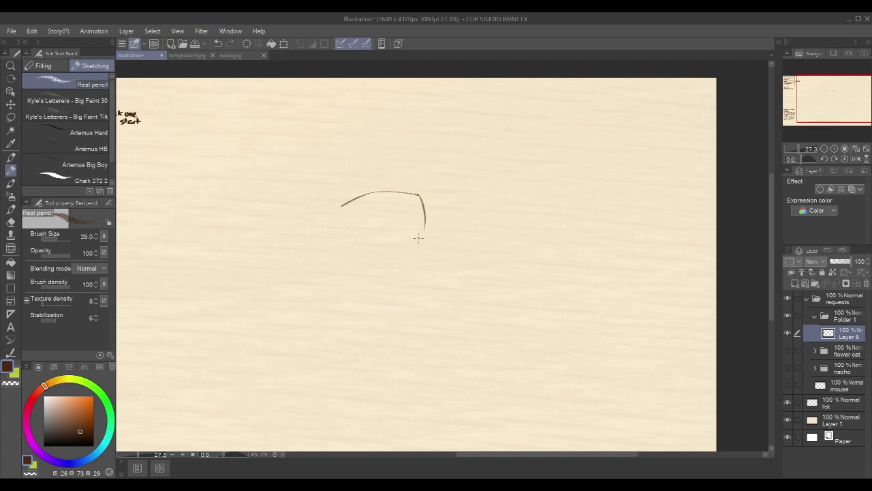
pyautogui.moveTo(422, 238); pyautogui.dragTo(389, 329)
pyautogui.moveTo(360, 190)
pyautogui.mouseDown()
pyautogui.moveTo(342, 240)
pyautogui.moveTo(398, 267)
pyautogui.mouseUp()
pyautogui.press('Delete')
# Sketch a large, roughly circular head outline in the upper middle of the canvas with short curved pencil strokes
pyautogui.moveTo(323, 191)
pyautogui.mouseDown()
pyautogui.moveTo(316, 243)
pyautogui.moveTo(325, 280)
pyautogui.moveTo(330, 186)
pyautogui.moveTo(417, 151)
pyautogui.moveTo(472, 227)
pyautogui.mouseUp()
pyautogui.hotkey('ctrl', 'z')
pyautogui.moveTo(446, 162); pyautogui.dragTo(484, 223)
pyautogui.hotkey('ctrl', 'z')
pyautogui.moveTo(432, 154); pyautogui.dragTo(481, 221)
pyautogui.moveTo(323, 282)
pyautogui.mouseDown()
pyautogui.moveTo(376, 311)
pyautogui.moveTo(426, 314)
pyautogui.mouseUp()
pyautogui.moveTo(479, 248); pyautogui.dragTo(434, 308)
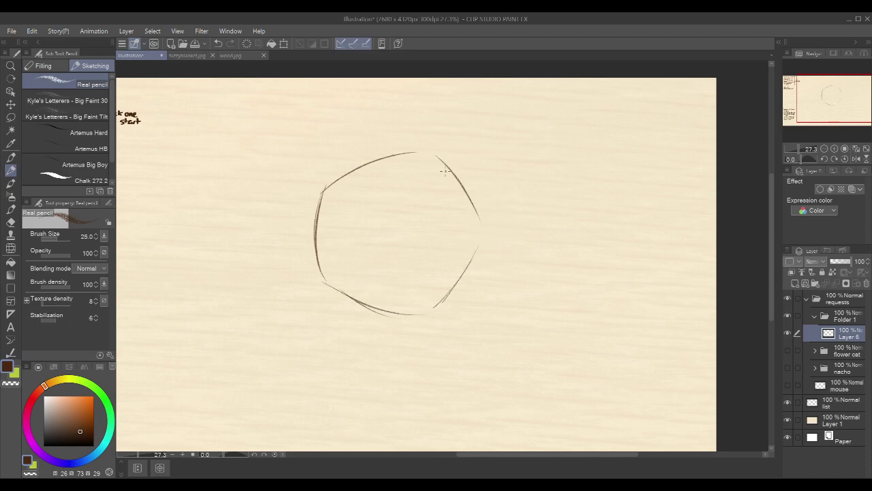
# Sketch a tilted centre line down the face and rough in two large round eyes on either side of it
pyautogui.moveTo(384, 152); pyautogui.dragTo(425, 274)
pyautogui.moveTo(389, 234)
pyautogui.mouseDown()
pyautogui.moveTo(384, 276)
pyautogui.moveTo(402, 264)
pyautogui.mouseUp()
pyautogui.hotkey('ctrl', 'z')
pyautogui.hotkey('ctrl', 'z')
pyautogui.moveTo(400, 234); pyautogui.dragTo(408, 271)
pyautogui.moveTo(430, 216); pyautogui.dragTo(422, 260)
pyautogui.hotkey('ctrl', 'z')
pyautogui.moveTo(436, 217); pyautogui.dragTo(446, 263)
pyautogui.moveTo(464, 207); pyautogui.dragTo(481, 235)
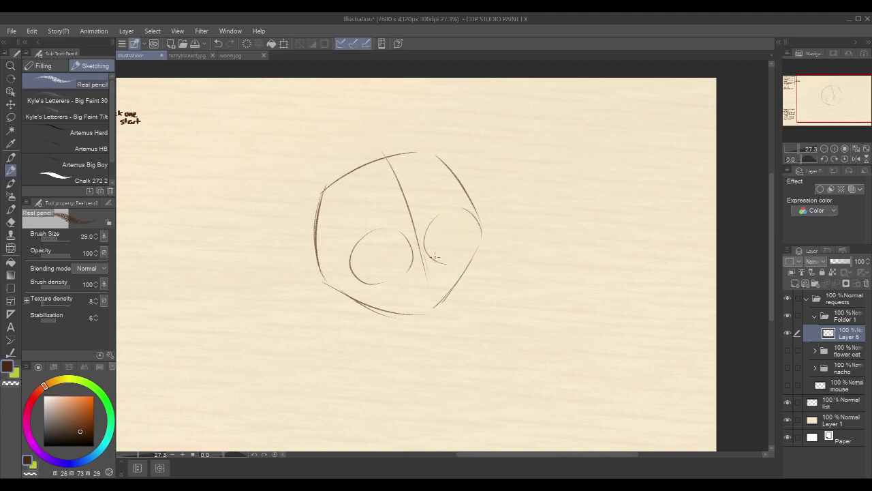
# Mark the nose bridge and nostrils and rough in jagged hair tufts on the upper left of the forehead
pyautogui.moveTo(419, 289); pyautogui.dragTo(430, 292)
pyautogui.moveTo(331, 197)
pyautogui.mouseDown()
pyautogui.moveTo(333, 168)
pyautogui.moveTo(352, 185)
pyautogui.moveTo(360, 174)
pyautogui.moveTo(374, 185)
pyautogui.moveTo(359, 162)
pyautogui.moveTo(392, 177)
pyautogui.mouseUp()
pyautogui.moveTo(341, 213); pyautogui.dragTo(366, 197)
pyautogui.moveTo(399, 193); pyautogui.dragTo(400, 199)
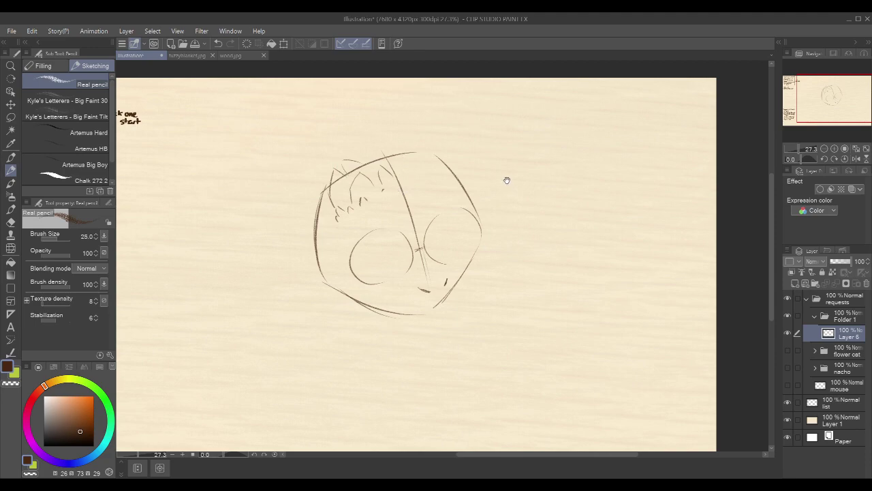
# Close the outline of the left eye circle along its upper and lower edges
pyautogui.moveTo(498, 202); pyautogui.dragTo(497, 194)
pyautogui.moveTo(385, 222); pyautogui.dragTo(409, 235)
pyautogui.moveTo(376, 276); pyautogui.dragTo(395, 270)
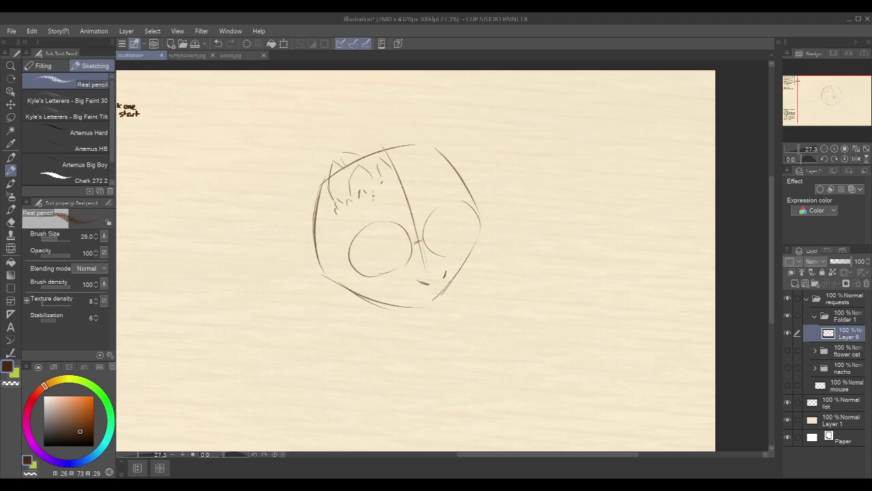
# Sketch a long pointed ear with an inner fold on each side of the head
pyautogui.moveTo(314, 224); pyautogui.dragTo(273, 190)
pyautogui.moveTo(272, 205)
pyautogui.mouseDown()
pyautogui.moveTo(296, 254)
pyautogui.moveTo(285, 240)
pyautogui.moveTo(325, 273)
pyautogui.mouseUp()
pyautogui.moveTo(277, 197); pyautogui.dragTo(306, 230)
pyautogui.hotkey('ctrl', 'z')
pyautogui.moveTo(273, 192); pyautogui.dragTo(313, 240)
pyautogui.moveTo(476, 195)
pyautogui.mouseDown()
pyautogui.moveTo(479, 211)
pyautogui.moveTo(471, 152)
pyautogui.mouseUp()
pyautogui.hotkey('ctrl', 'z')
pyautogui.moveTo(480, 201)
pyautogui.mouseDown()
pyautogui.moveTo(463, 142)
pyautogui.moveTo(455, 167)
pyautogui.mouseUp()
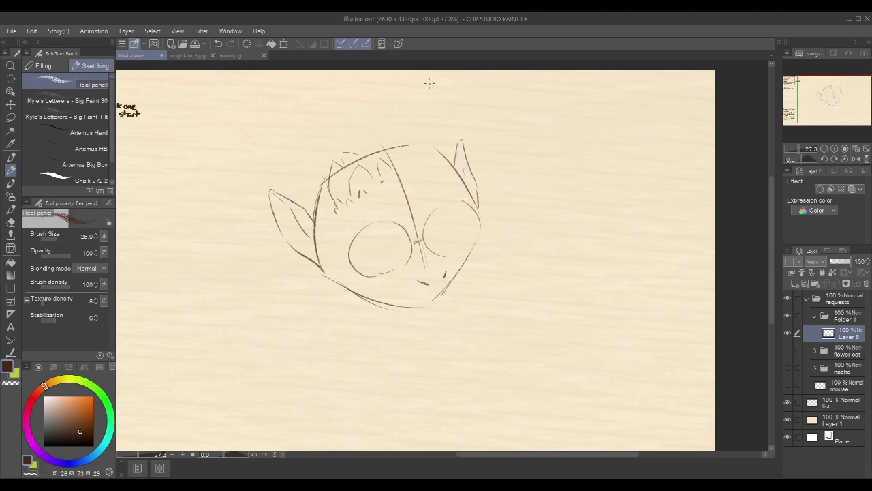
# Extend the tufted hairline across the middle and right side of the forehead, with a tuft above the head outline
pyautogui.moveTo(413, 134)
pyautogui.mouseDown()
pyautogui.moveTo(435, 156)
pyautogui.moveTo(379, 199)
pyautogui.moveTo(380, 192)
pyautogui.moveTo(400, 211)
pyautogui.moveTo(421, 213)
pyautogui.moveTo(427, 187)
pyautogui.mouseUp()
pyautogui.hotkey('ctrl', 'z')
pyautogui.hotkey('ctrl', 'z')
pyautogui.hotkey('ctrl', 'z')
pyautogui.moveTo(370, 191); pyautogui.dragTo(407, 211)
pyautogui.moveTo(419, 176)
pyautogui.mouseDown()
pyautogui.moveTo(422, 195)
pyautogui.moveTo(412, 201)
pyautogui.moveTo(435, 166)
pyautogui.mouseUp()
pyautogui.moveTo(473, 194); pyautogui.dragTo(464, 182)
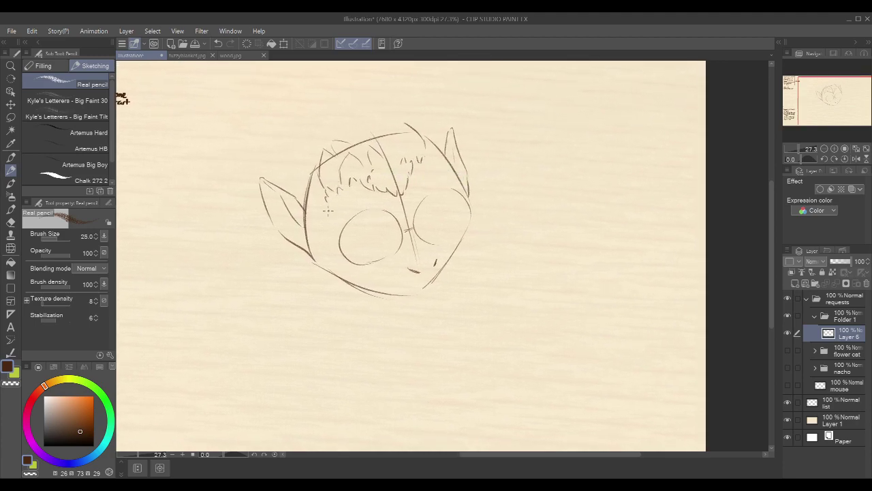
# Sketch slanted brow shapes above both eye circles
pyautogui.moveTo(350, 194)
pyautogui.mouseDown()
pyautogui.moveTo(370, 192)
pyautogui.moveTo(383, 204)
pyautogui.mouseUp()
pyautogui.moveTo(331, 217); pyautogui.dragTo(342, 195)
pyautogui.moveTo(451, 180)
pyautogui.mouseDown()
pyautogui.moveTo(441, 183)
pyautogui.moveTo(444, 165)
pyautogui.moveTo(454, 175)
pyautogui.mouseUp()
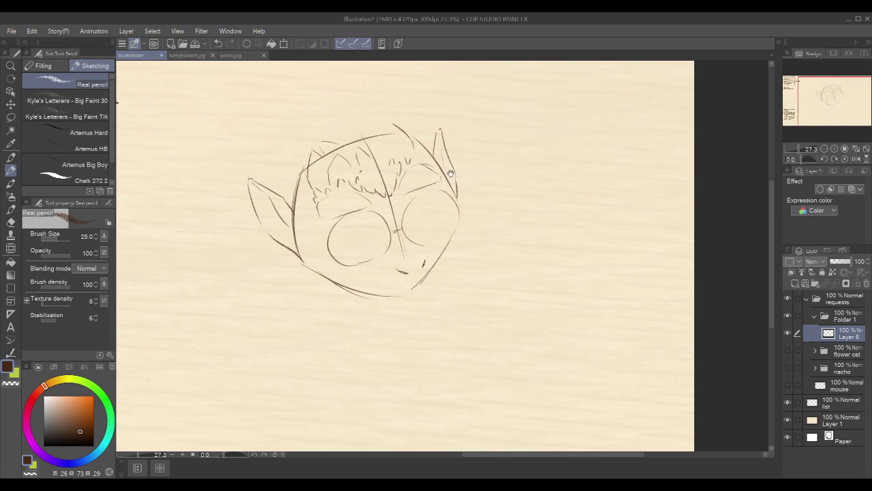
# Firm up the lower edge of the left eye circle and draw diagonal lines joining it to the left ear
pyautogui.moveTo(347, 265); pyautogui.dragTo(376, 263)
pyautogui.moveTo(289, 203); pyautogui.dragTo(317, 230)
pyautogui.moveTo(291, 200); pyautogui.dragTo(321, 232)
pyautogui.moveTo(444, 187)
pyautogui.mouseDown()
pyautogui.moveTo(449, 194)
pyautogui.moveTo(438, 165)
pyautogui.mouseUp()
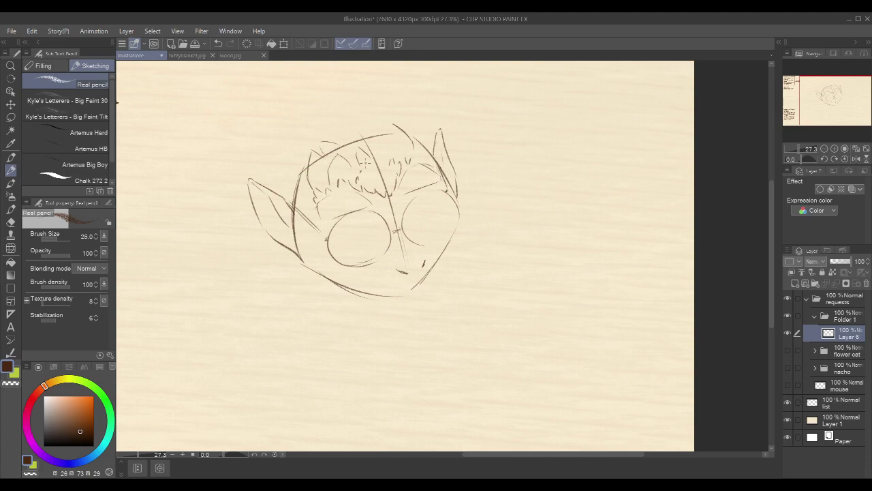
pyautogui.moveTo(292, 206); pyautogui.dragTo(323, 234)
# Sketch a rounded muzzle around the nostrils with a mouth line beneath it, and close the right eye circle
pyautogui.moveTo(509, 251); pyautogui.dragTo(507, 245)
pyautogui.moveTo(414, 213); pyautogui.dragTo(392, 178)
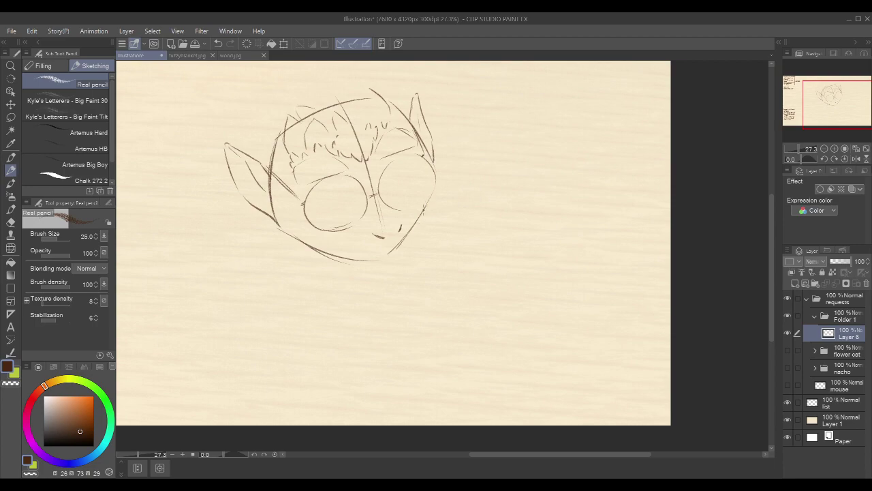
pyautogui.moveTo(377, 206); pyautogui.dragTo(353, 233)
pyautogui.moveTo(415, 207)
pyautogui.mouseDown()
pyautogui.moveTo(371, 260)
pyautogui.moveTo(395, 268)
pyautogui.moveTo(379, 264)
pyautogui.moveTo(387, 265)
pyautogui.mouseUp()
pyautogui.hotkey('ctrl', 'z')
pyautogui.moveTo(413, 229); pyautogui.dragTo(397, 263)
pyautogui.hotkey('ctrl', 'z')
pyautogui.moveTo(413, 221); pyautogui.dragTo(399, 263)
pyautogui.hotkey('ctrl', 'z')
pyautogui.hotkey('ctrl', 'z')
pyautogui.moveTo(366, 233); pyautogui.dragTo(402, 223)
pyautogui.moveTo(403, 214); pyautogui.dragTo(422, 206)
pyautogui.moveTo(428, 161); pyautogui.dragTo(431, 188)
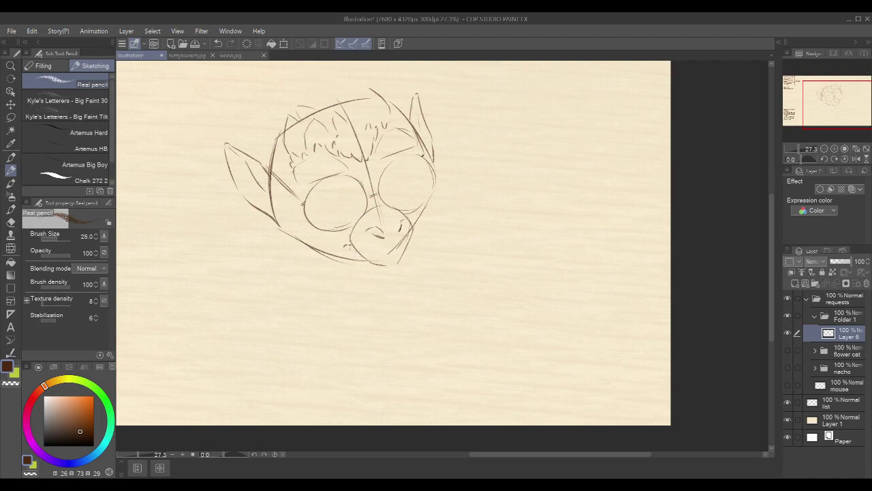
pyautogui.moveTo(352, 246)
pyautogui.mouseDown()
pyautogui.moveTo(393, 256)
pyautogui.moveTo(410, 233)
pyautogui.mouseUp()
# Sketch curved lines running down from both cheeks to outline the neck area below the muzzle
pyautogui.moveTo(431, 193)
pyautogui.mouseDown()
pyautogui.moveTo(415, 220)
pyautogui.moveTo(424, 262)
pyautogui.mouseUp()
pyautogui.hotkey('ctrl', 'z')
pyautogui.moveTo(434, 191); pyautogui.dragTo(421, 276)
pyautogui.hotkey('ctrl', 'z')
pyautogui.moveTo(433, 192); pyautogui.dragTo(421, 258)
pyautogui.moveTo(291, 240); pyautogui.dragTo(314, 276)
pyautogui.hotkey('ctrl', 'z')
pyautogui.moveTo(287, 227); pyautogui.dragTo(311, 265)
pyautogui.moveTo(287, 230)
pyautogui.mouseDown()
pyautogui.moveTo(325, 280)
pyautogui.moveTo(384, 300)
pyautogui.mouseUp()
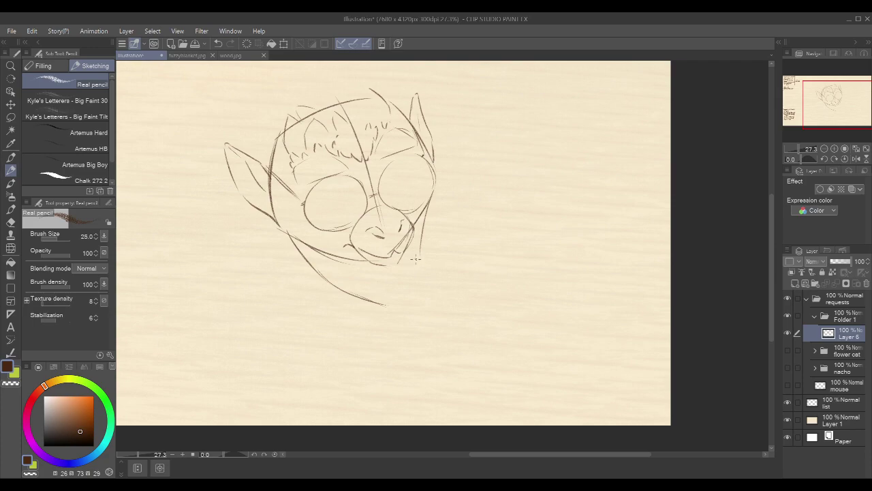
# Extend the right neck line downward and reinforce the curved neck contours on both sides
pyautogui.moveTo(419, 255); pyautogui.dragTo(409, 296)
pyautogui.moveTo(296, 240)
pyautogui.mouseDown()
pyautogui.moveTo(298, 251)
pyautogui.moveTo(375, 304)
pyautogui.mouseUp()
pyautogui.moveTo(424, 233)
pyautogui.mouseDown()
pyautogui.moveTo(433, 243)
pyautogui.moveTo(485, 239)
pyautogui.moveTo(465, 246)
pyautogui.mouseUp()
pyautogui.hotkey('ctrl', 'z')
pyautogui.hotkey('ctrl', 'z')
pyautogui.moveTo(425, 213); pyautogui.dragTo(416, 257)
# Add tufted hair contours around the top and upper left of the head outline
pyautogui.moveTo(500, 171); pyautogui.dragTo(518, 204)
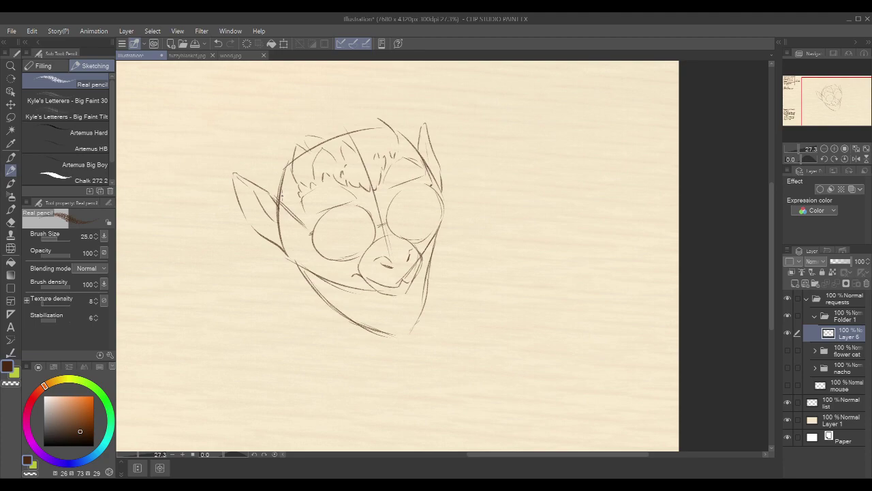
pyautogui.moveTo(278, 191)
pyautogui.mouseDown()
pyautogui.moveTo(295, 147)
pyautogui.moveTo(351, 121)
pyautogui.moveTo(384, 123)
pyautogui.moveTo(413, 141)
pyautogui.mouseUp()
pyautogui.moveTo(463, 215); pyautogui.dragTo(477, 189)
# Sketch the right and left shoulders curving outward from the neck and down into the upper arms
pyautogui.moveTo(447, 233)
pyautogui.mouseDown()
pyautogui.moveTo(445, 255)
pyautogui.moveTo(513, 253)
pyautogui.moveTo(529, 288)
pyautogui.mouseUp()
pyautogui.hotkey('ctrl', 'z')
pyautogui.moveTo(513, 253)
pyautogui.mouseDown()
pyautogui.moveTo(528, 288)
pyautogui.moveTo(526, 275)
pyautogui.moveTo(525, 304)
pyautogui.mouseUp()
pyautogui.moveTo(337, 268); pyautogui.dragTo(339, 289)
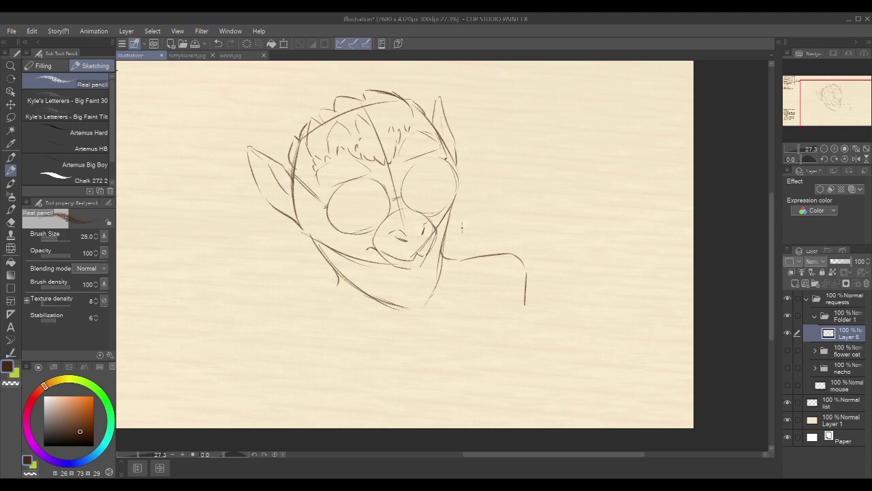
pyautogui.hotkey('ctrl', 'z')
pyautogui.moveTo(332, 271)
pyautogui.mouseDown()
pyautogui.moveTo(288, 280)
pyautogui.moveTo(273, 305)
pyautogui.mouseUp()
# Close the bust with a wide curved lower edge between the shoulders and lengthen the right arm line to meet it
pyautogui.moveTo(571, 235); pyautogui.dragTo(568, 232)
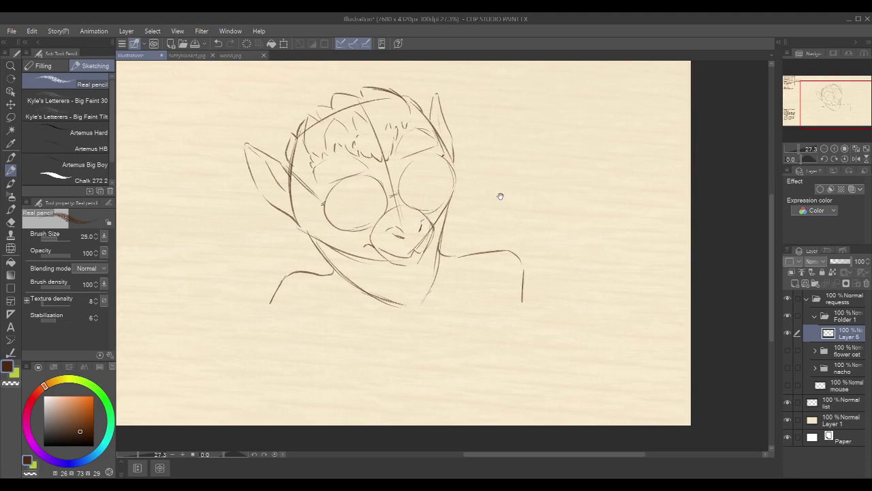
pyautogui.moveTo(269, 309)
pyautogui.mouseDown()
pyautogui.moveTo(350, 350)
pyautogui.moveTo(526, 317)
pyautogui.mouseUp()
pyautogui.moveTo(437, 340); pyautogui.dragTo(503, 323)
pyautogui.moveTo(523, 296); pyautogui.dragTo(521, 316)
# Add small curled hair locks beside the neck below both ears
pyautogui.moveTo(554, 179); pyautogui.dragTo(556, 215)
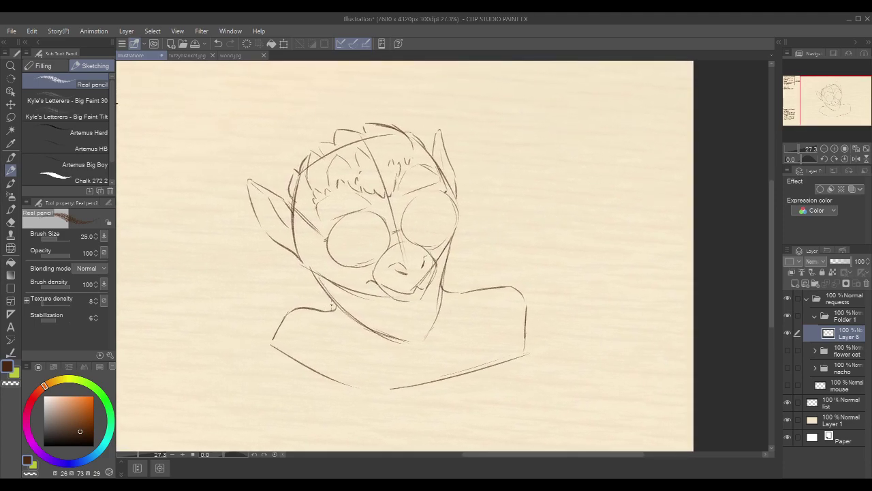
pyautogui.moveTo(308, 274); pyautogui.dragTo(329, 299)
pyautogui.moveTo(449, 245); pyautogui.dragTo(452, 279)
pyautogui.moveTo(518, 159)
pyautogui.mouseDown()
pyautogui.moveTo(509, 152)
pyautogui.moveTo(497, 160)
pyautogui.mouseUp()
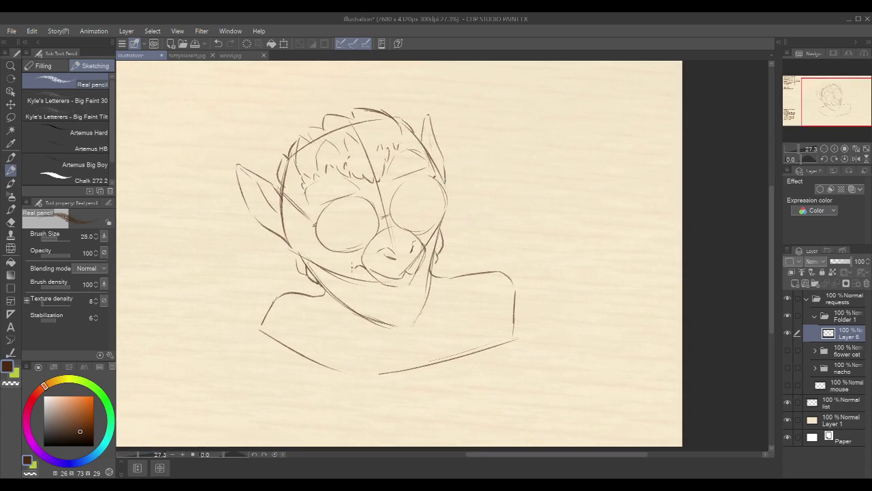
pyautogui.moveTo(338, 277); pyautogui.dragTo(359, 309)
pyautogui.moveTo(431, 261); pyautogui.dragTo(424, 306)
pyautogui.hotkey('ctrl', 'z')
pyautogui.moveTo(430, 266); pyautogui.dragTo(425, 306)
pyautogui.moveTo(354, 290); pyautogui.dragTo(419, 286)
pyautogui.moveTo(375, 303); pyautogui.dragTo(419, 306)
pyautogui.hotkey('ctrl', 'z')
pyautogui.hotkey('ctrl', 'z')
pyautogui.hotkey('ctrl', 'z')
pyautogui.hotkey('ctrl', 'z')
# Reinforce the chin line under the muzzle and the left neckline, adding small collar folds at both sides of the neck
pyautogui.moveTo(375, 277)
pyautogui.mouseDown()
pyautogui.moveTo(401, 286)
pyautogui.moveTo(426, 253)
pyautogui.mouseUp()
pyautogui.moveTo(501, 184); pyautogui.dragTo(506, 174)
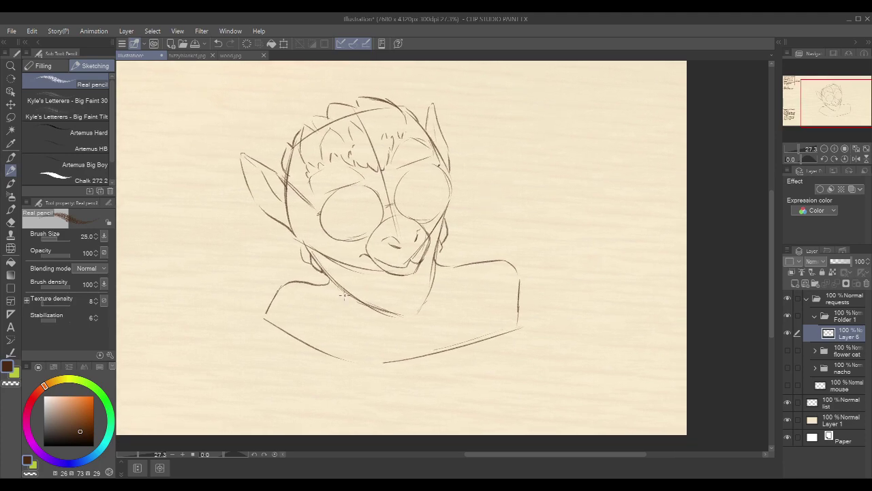
pyautogui.moveTo(327, 276)
pyautogui.mouseDown()
pyautogui.moveTo(323, 286)
pyautogui.moveTo(386, 314)
pyautogui.mouseUp()
pyautogui.moveTo(436, 262)
pyautogui.mouseDown()
pyautogui.moveTo(413, 306)
pyautogui.moveTo(426, 290)
pyautogui.mouseUp()
pyautogui.moveTo(426, 289); pyautogui.dragTo(374, 311)
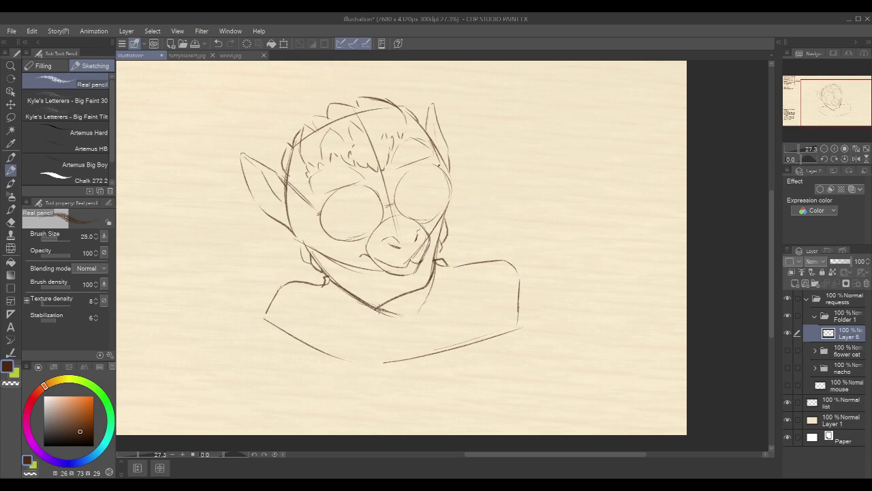
pyautogui.moveTo(374, 309); pyautogui.dragTo(332, 355)
pyautogui.moveTo(447, 263); pyautogui.dragTo(442, 298)
pyautogui.moveTo(447, 266)
pyautogui.mouseDown()
pyautogui.moveTo(448, 304)
pyautogui.moveTo(443, 313)
pyautogui.moveTo(449, 296)
pyautogui.moveTo(423, 356)
pyautogui.mouseUp()
pyautogui.moveTo(324, 286); pyautogui.dragTo(351, 334)
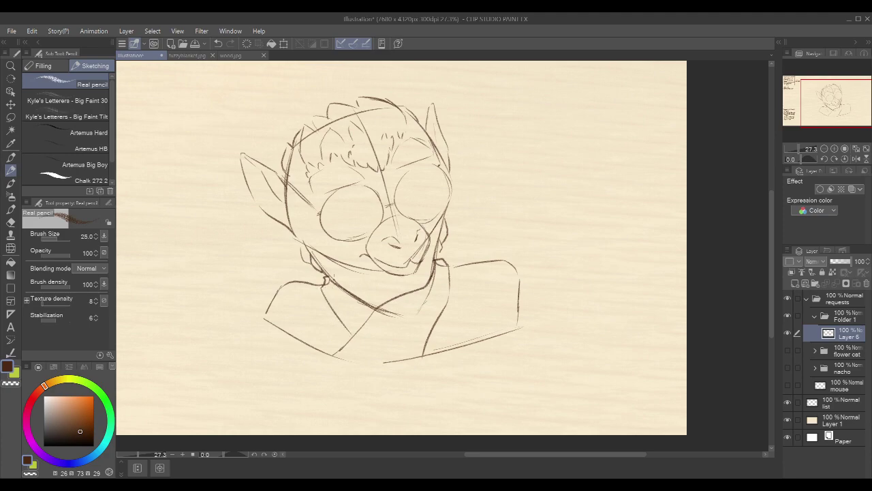
pyautogui.moveTo(347, 292); pyautogui.dragTo(388, 301)
pyautogui.moveTo(443, 314); pyautogui.dragTo(454, 349)
pyautogui.press('c')
pyautogui.moveTo(358, 300)
pyautogui.mouseDown()
pyautogui.moveTo(384, 295)
pyautogui.moveTo(388, 307)
pyautogui.moveTo(394, 309)
pyautogui.mouseUp()
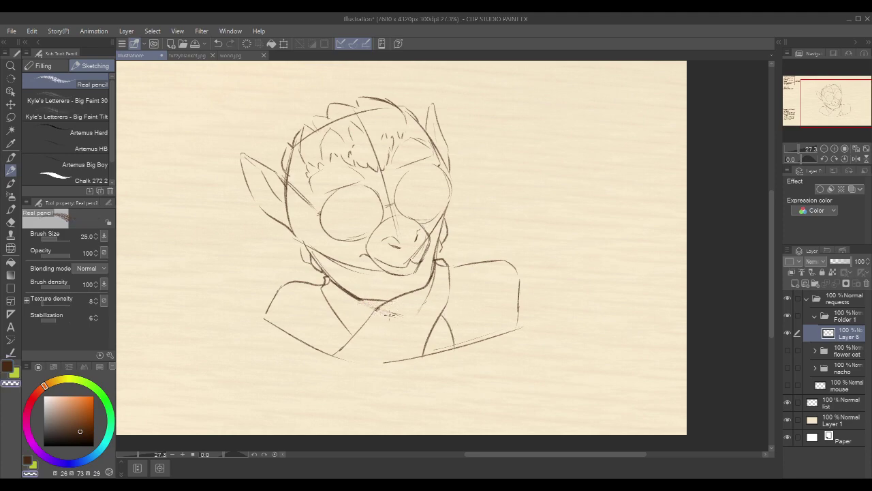
pyautogui.press('c')
pyautogui.press('c')
pyautogui.moveTo(322, 287)
pyautogui.mouseDown()
pyautogui.moveTo(352, 334)
pyautogui.moveTo(329, 280)
pyautogui.moveTo(327, 287)
pyautogui.mouseUp()
pyautogui.press('c')
pyautogui.moveTo(439, 311); pyautogui.dragTo(454, 336)
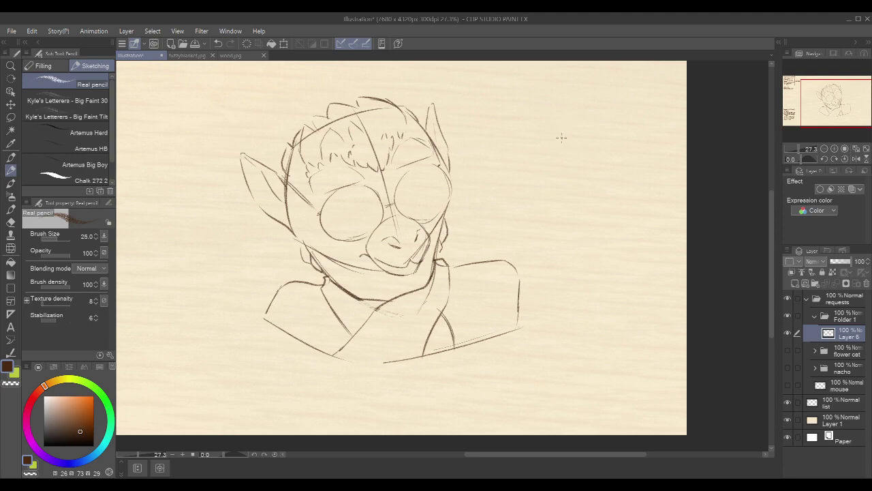
pyautogui.hotkey('ctrl', 'z')
pyautogui.hotkey('ctrl', 'z')
pyautogui.hotkey('ctrl', 'z')
pyautogui.hotkey('ctrl', 'z')
pyautogui.hotkey('ctrl', 'z')
pyautogui.hotkey('ctrl', 'z')
pyautogui.hotkey('ctrl', 'z')
pyautogui.hotkey('ctrl', 'z')
pyautogui.hotkey('ctrl', 'z')
pyautogui.hotkey('ctrl', 'z')
pyautogui.hotkey('ctrl', 'z')
pyautogui.hotkey('ctrl', 'z')
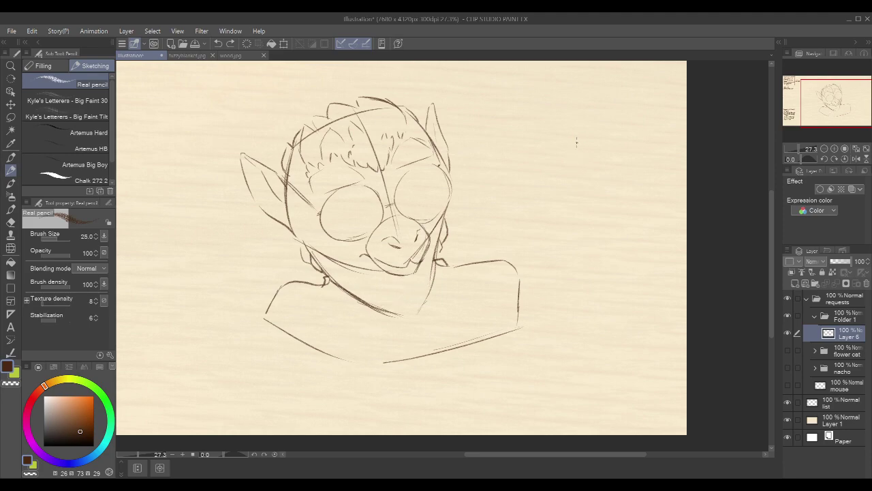
# Sketch the collar edge sweeping from the right side of the neck down to meet the left neckline
pyautogui.moveTo(537, 236); pyautogui.dragTo(540, 225)
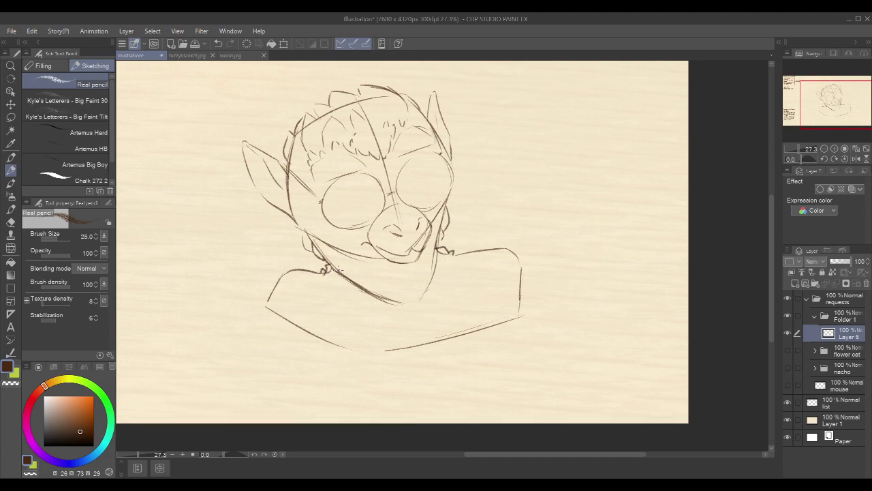
pyautogui.moveTo(440, 251); pyautogui.dragTo(415, 297)
pyautogui.hotkey('ctrl', 'z')
pyautogui.moveTo(436, 247); pyautogui.dragTo(421, 279)
pyautogui.hotkey('ctrl', 'z')
pyautogui.moveTo(436, 246)
pyautogui.mouseDown()
pyautogui.moveTo(430, 269)
pyautogui.moveTo(403, 282)
pyautogui.moveTo(448, 257)
pyautogui.moveTo(374, 265)
pyautogui.moveTo(360, 327)
pyautogui.moveTo(366, 305)
pyautogui.mouseUp()
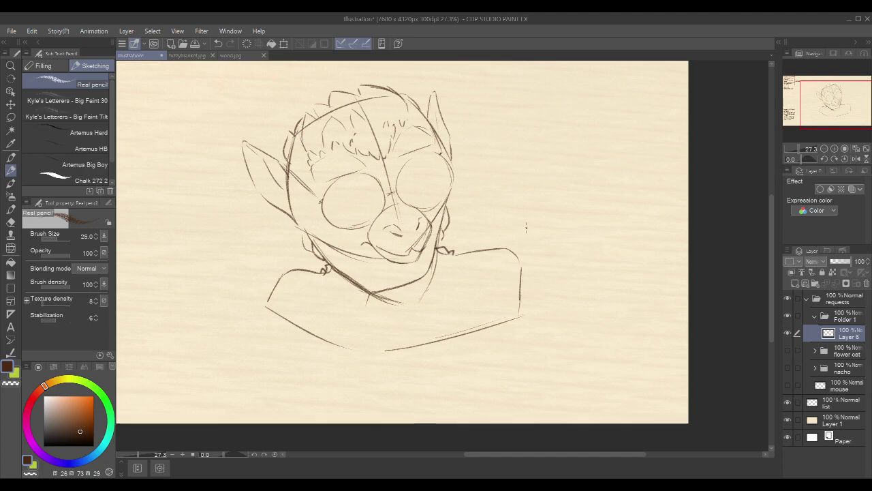
# Sketch the garment's front opening with a vertical line on the right and an angled collar flap on the left, both reaching the hem
pyautogui.moveTo(546, 198); pyautogui.dragTo(557, 205)
pyautogui.moveTo(466, 256)
pyautogui.mouseDown()
pyautogui.moveTo(453, 301)
pyautogui.moveTo(461, 347)
pyautogui.mouseUp()
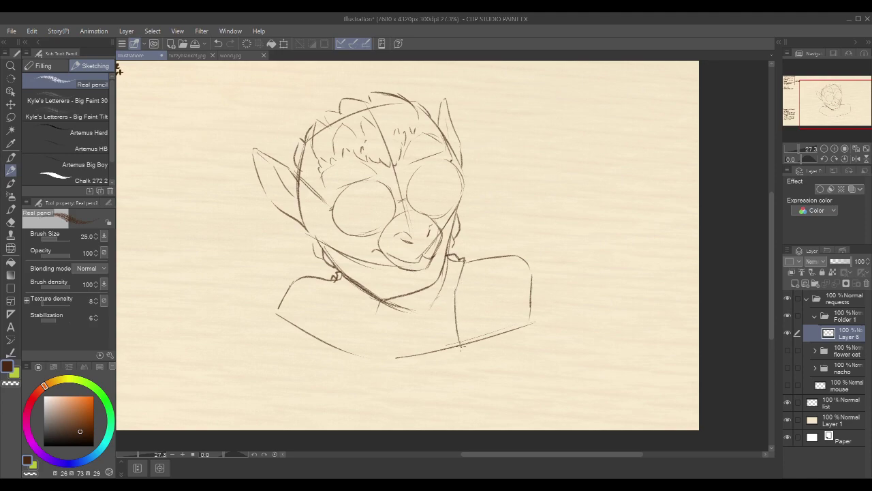
pyautogui.moveTo(347, 274); pyautogui.dragTo(376, 300)
pyautogui.moveTo(330, 280); pyautogui.dragTo(346, 303)
pyautogui.moveTo(345, 301); pyautogui.dragTo(345, 353)
pyautogui.moveTo(341, 274)
pyautogui.mouseDown()
pyautogui.moveTo(408, 290)
pyautogui.moveTo(346, 354)
pyautogui.mouseUp()
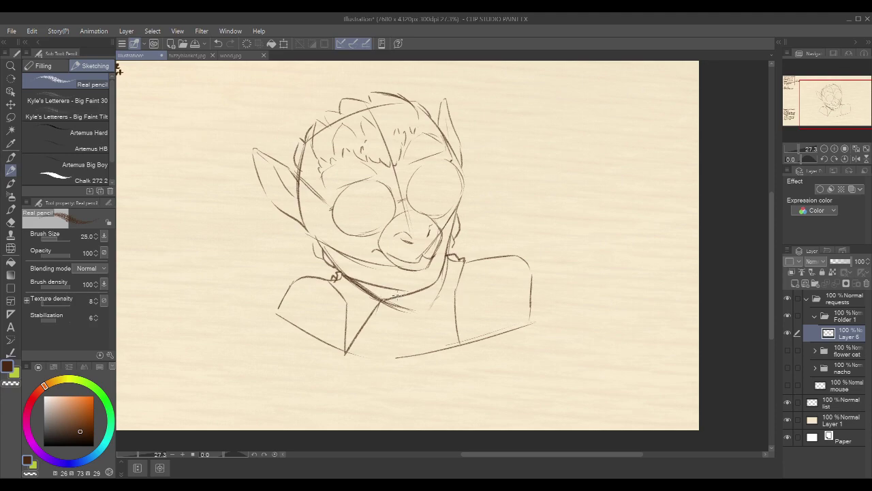
# Sketch a curved shoulder seam on the bust's right side, running from the shoulder top down to the lower edge
pyautogui.moveTo(573, 175); pyautogui.dragTo(562, 186)
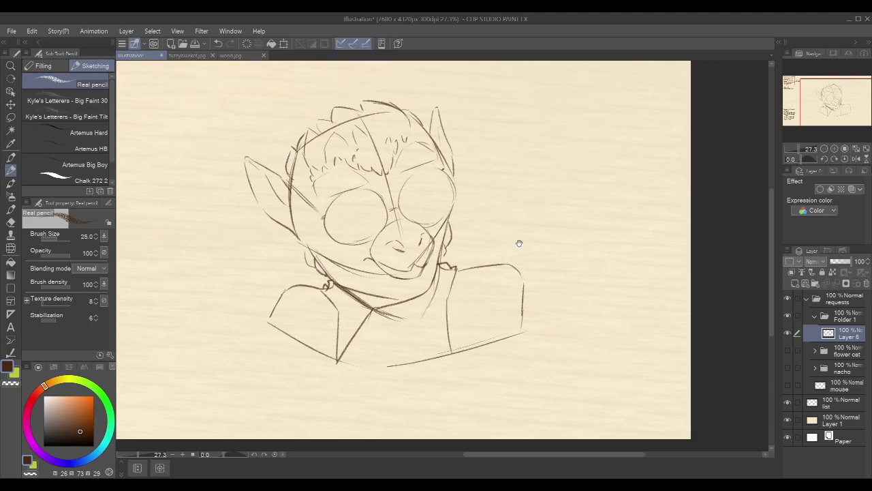
pyautogui.moveTo(521, 238); pyautogui.dragTo(524, 239)
pyautogui.moveTo(500, 268)
pyautogui.mouseDown()
pyautogui.moveTo(483, 289)
pyautogui.moveTo(482, 278)
pyautogui.moveTo(468, 306)
pyautogui.mouseUp()
pyautogui.hotkey('ctrl', 'z')
pyautogui.hotkey('ctrl', 'z')
pyautogui.hotkey('ctrl', 'z')
pyautogui.moveTo(489, 270); pyautogui.dragTo(477, 309)
pyautogui.hotkey('ctrl', 'z')
pyautogui.moveTo(490, 267)
pyautogui.mouseDown()
pyautogui.moveTo(470, 281)
pyautogui.moveTo(469, 304)
pyautogui.moveTo(487, 346)
pyautogui.mouseUp()
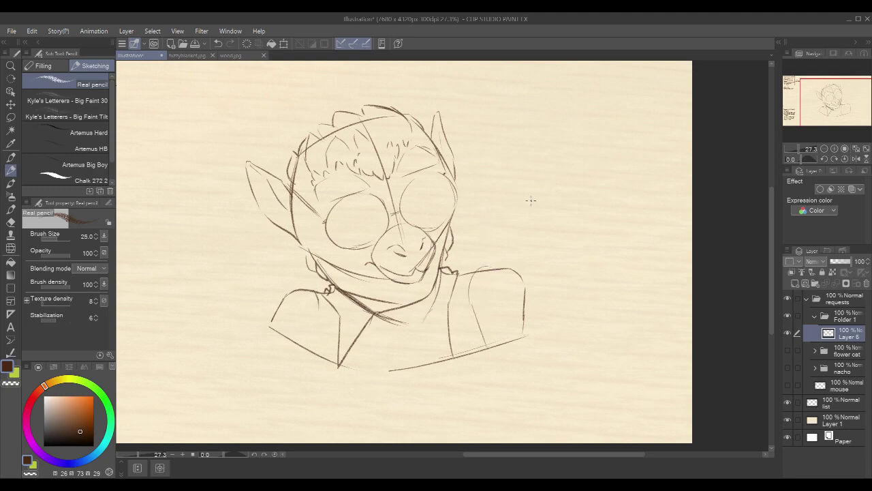
# Add the matching seam on the left shoulder and small curved texture marks on top of both shoulders
pyautogui.moveTo(317, 313); pyautogui.dragTo(312, 355)
pyautogui.moveTo(298, 287)
pyautogui.mouseDown()
pyautogui.moveTo(286, 297)
pyautogui.moveTo(302, 303)
pyautogui.moveTo(286, 305)
pyautogui.moveTo(305, 306)
pyautogui.mouseUp()
pyautogui.moveTo(486, 274); pyautogui.dragTo(498, 274)
pyautogui.moveTo(496, 269)
pyautogui.mouseDown()
pyautogui.moveTo(507, 268)
pyautogui.moveTo(490, 283)
pyautogui.mouseUp()
# Lower the sketch layer's opacity to 35% and create a new layer above it for the line art
pyautogui.click(839, 261)
pyautogui.click(839, 260)
pyautogui.hotkey('ctrl', 'shift', 'n')
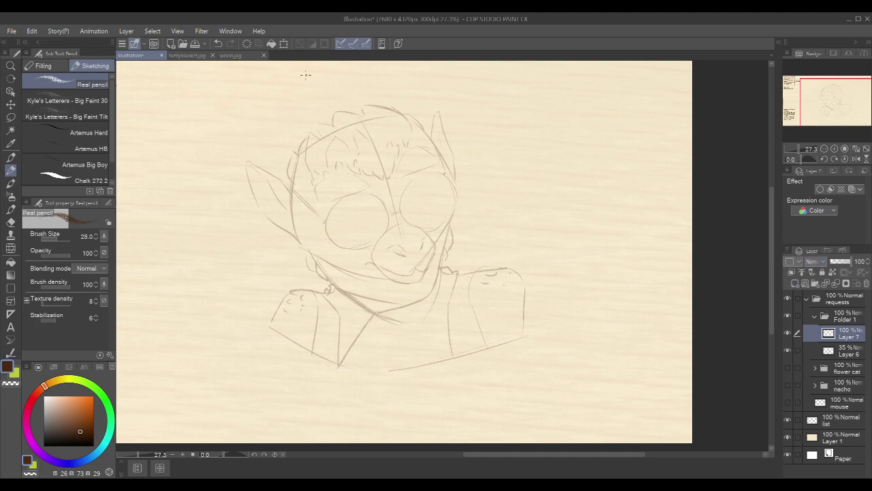
# Draw the creature's wavy smiling mouth line and a short dark curve along the top of the muzzle
pyautogui.moveTo(419, 208); pyautogui.dragTo(440, 213)
pyautogui.keyDown('ctrl'); pyautogui.click(420, 212); pyautogui.keyUp('ctrl')
pyautogui.scroll(1, 420, 212)
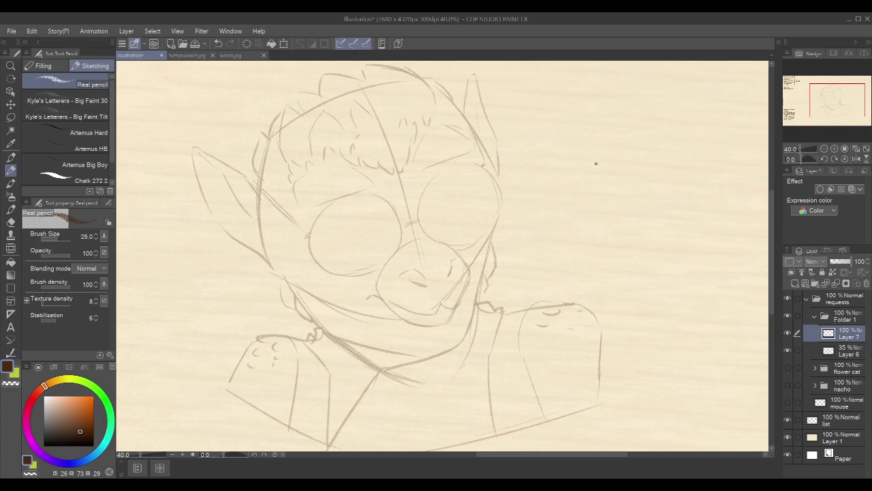
pyautogui.moveTo(592, 139); pyautogui.dragTo(530, 147)
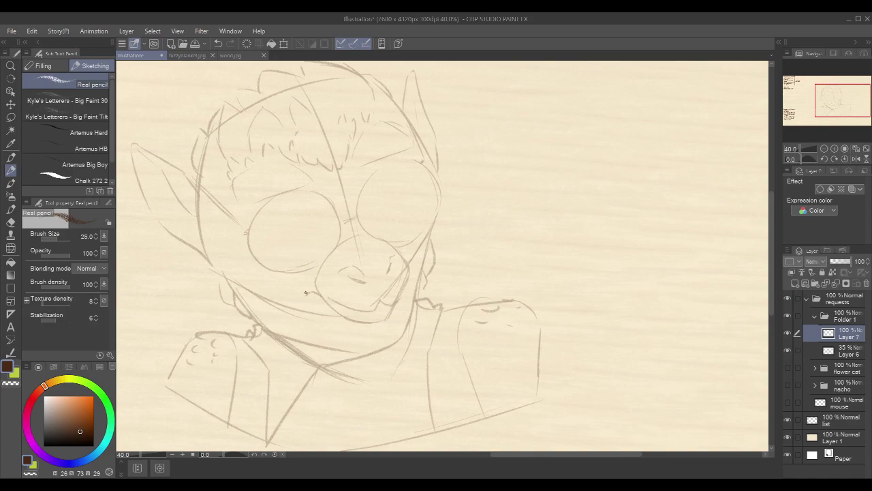
pyautogui.moveTo(305, 296)
pyautogui.mouseDown()
pyautogui.moveTo(316, 294)
pyautogui.moveTo(345, 319)
pyautogui.mouseUp()
pyautogui.hotkey('ctrl', 'z')
pyautogui.hotkey('ctrl', 'z')
pyautogui.moveTo(308, 295)
pyautogui.mouseDown()
pyautogui.moveTo(340, 308)
pyautogui.moveTo(334, 303)
pyautogui.moveTo(387, 308)
pyautogui.mouseUp()
pyautogui.hotkey('ctrl', 'z')
pyautogui.moveTo(380, 301); pyautogui.dragTo(394, 302)
pyautogui.moveTo(347, 239); pyautogui.dragTo(375, 236)
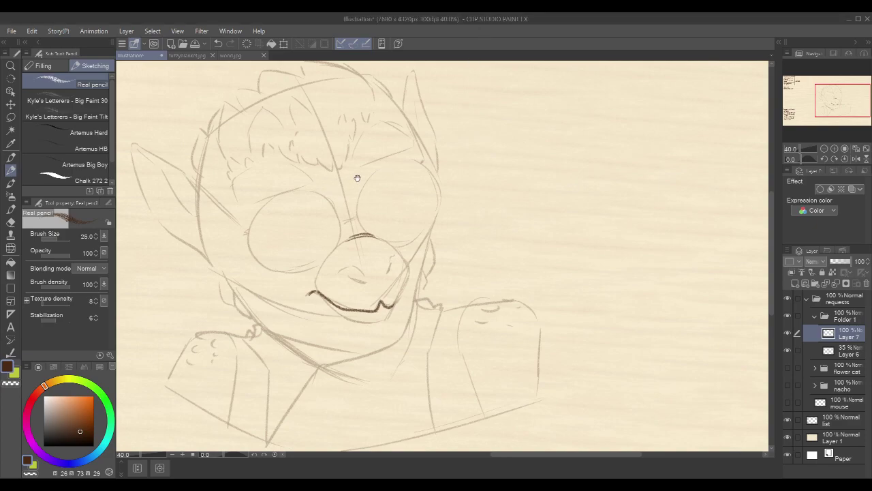
# Outline both large round lenses over the faded sketch circles with dark pencil lines
pyautogui.moveTo(341, 180); pyautogui.dragTo(349, 189)
pyautogui.moveTo(270, 218)
pyautogui.mouseDown()
pyautogui.moveTo(274, 280)
pyautogui.moveTo(260, 253)
pyautogui.moveTo(307, 280)
pyautogui.mouseUp()
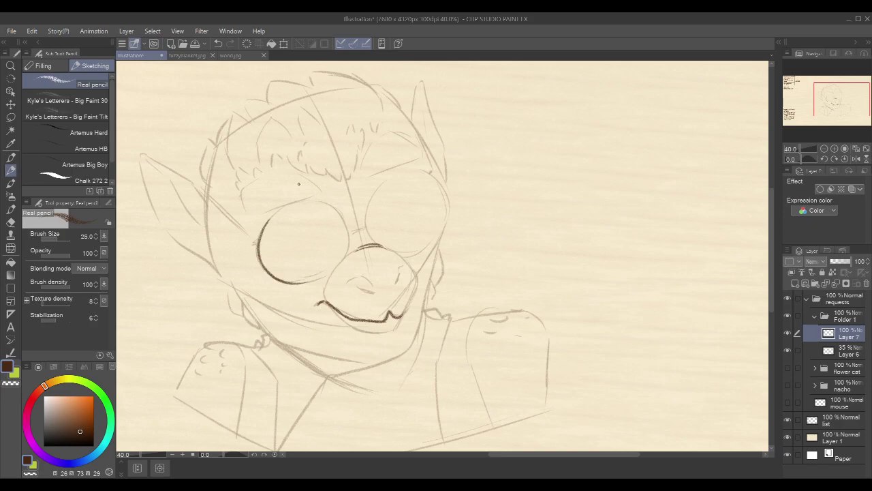
pyautogui.moveTo(265, 228)
pyautogui.mouseDown()
pyautogui.moveTo(327, 199)
pyautogui.moveTo(308, 199)
pyautogui.moveTo(350, 239)
pyautogui.mouseUp()
pyautogui.moveTo(330, 206)
pyautogui.mouseDown()
pyautogui.moveTo(346, 258)
pyautogui.moveTo(304, 283)
pyautogui.mouseUp()
pyautogui.moveTo(351, 247)
pyautogui.mouseDown()
pyautogui.moveTo(323, 279)
pyautogui.moveTo(328, 274)
pyautogui.mouseUp()
pyautogui.hotkey('ctrl', 'z')
pyautogui.hotkey('ctrl', 'z')
pyautogui.moveTo(351, 242); pyautogui.dragTo(328, 275)
pyautogui.moveTo(380, 245)
pyautogui.mouseDown()
pyautogui.moveTo(367, 210)
pyautogui.moveTo(421, 176)
pyautogui.moveTo(444, 228)
pyautogui.mouseUp()
pyautogui.moveTo(400, 257)
pyautogui.mouseDown()
pyautogui.moveTo(439, 240)
pyautogui.moveTo(446, 207)
pyautogui.mouseUp()
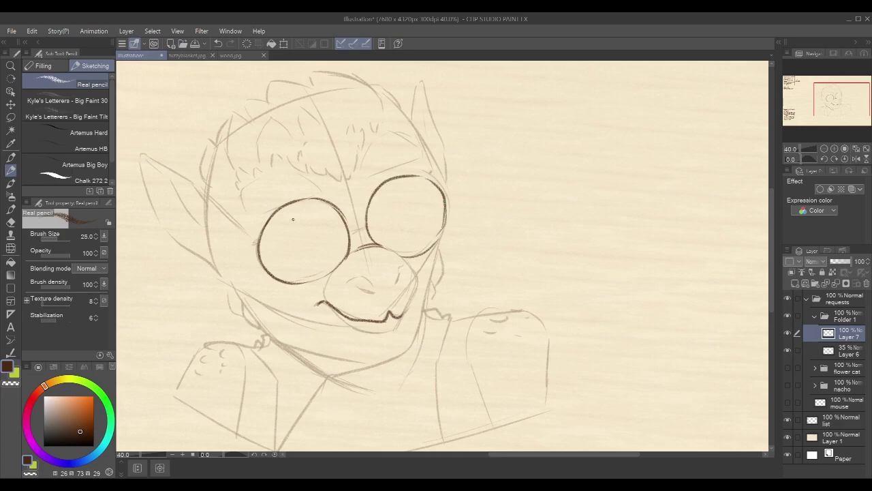
# Try shading the left round lens with diagonal hatching
pyautogui.moveTo(293, 203)
pyautogui.mouseDown()
pyautogui.moveTo(259, 242)
pyautogui.moveTo(259, 260)
pyautogui.moveTo(326, 206)
pyautogui.moveTo(274, 271)
pyautogui.moveTo(333, 213)
pyautogui.moveTo(293, 262)
pyautogui.moveTo(336, 219)
pyautogui.mouseUp()
pyautogui.moveTo(337, 219); pyautogui.dragTo(289, 275)
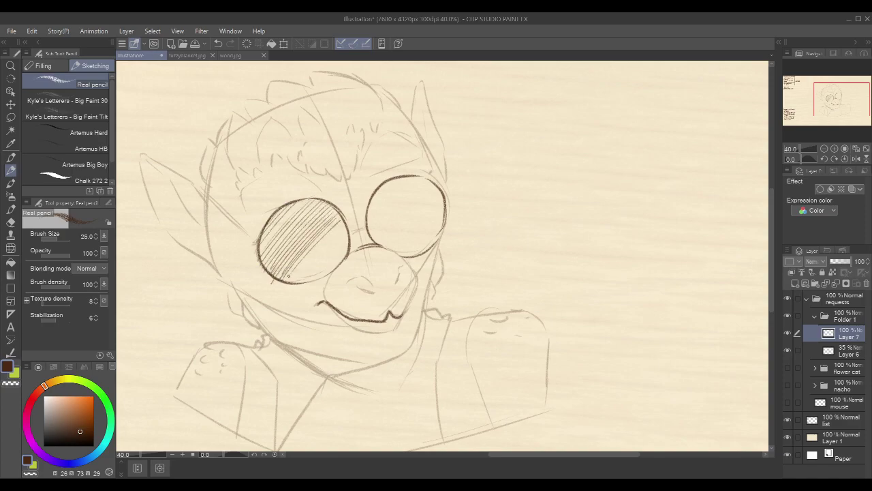
pyautogui.moveTo(346, 225)
pyautogui.mouseDown()
pyautogui.moveTo(295, 280)
pyautogui.moveTo(335, 236)
pyautogui.mouseUp()
pyautogui.hotkey('ctrl', 'z')
pyautogui.hotkey('ctrl', 'z')
pyautogui.hotkey('ctrl', 'z')
pyautogui.hotkey('ctrl', 'z')
pyautogui.hotkey('ctrl', 'z')
pyautogui.hotkey('ctrl', 'z')
pyautogui.hotkey('ctrl', 'z')
pyautogui.hotkey('ctrl', 'z')
pyautogui.hotkey('ctrl', 'z')
pyautogui.hotkey('ctrl', 'z')
pyautogui.hotkey('ctrl', 'z')
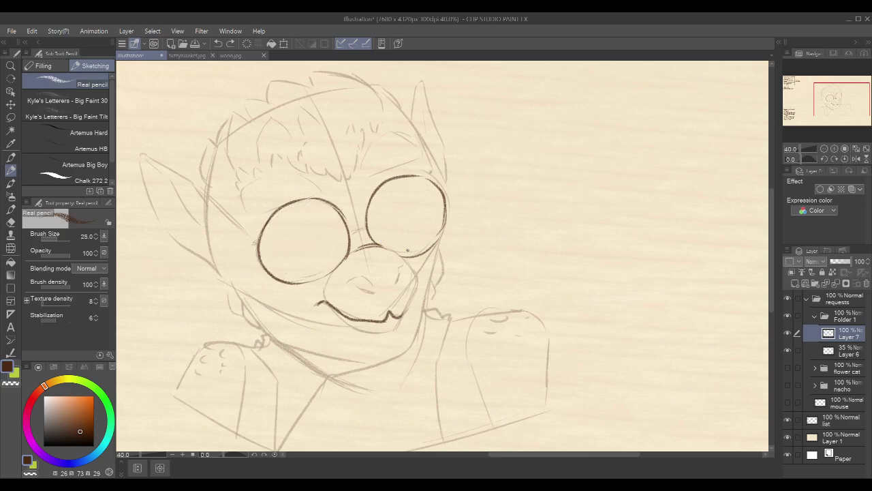
# Outline the right side of the muzzle, draw both nostrils and add small marks on top of the nose
pyautogui.moveTo(374, 243)
pyautogui.mouseDown()
pyautogui.moveTo(402, 254)
pyautogui.moveTo(419, 279)
pyautogui.moveTo(405, 310)
pyautogui.mouseUp()
pyautogui.moveTo(310, 304); pyautogui.dragTo(317, 299)
pyautogui.hotkey('ctrl', 'z')
pyautogui.moveTo(354, 288); pyautogui.dragTo(367, 291)
pyautogui.moveTo(399, 262); pyautogui.dragTo(405, 287)
pyautogui.moveTo(347, 280)
pyautogui.mouseDown()
pyautogui.moveTo(366, 278)
pyautogui.moveTo(373, 289)
pyautogui.mouseUp()
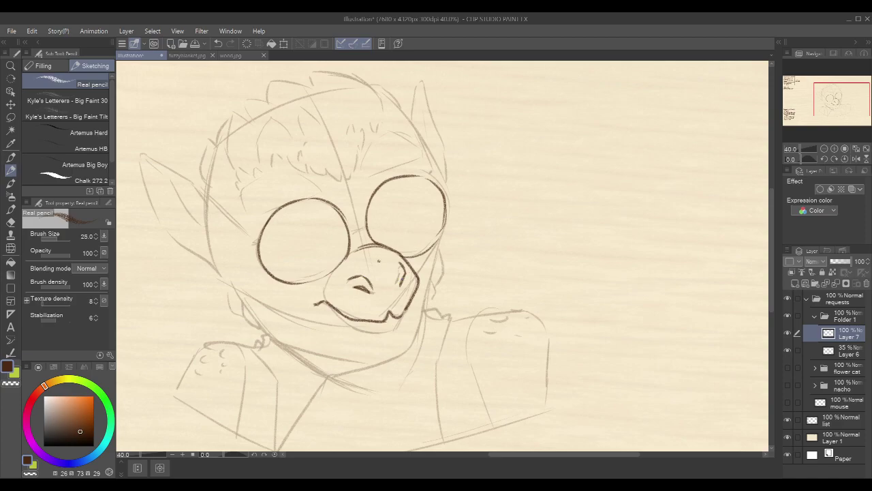
pyautogui.click(366, 253)
pyautogui.click(371, 252)
# Outline the left cheek and the right side of the head down past the lens to the muzzle
pyautogui.moveTo(469, 182)
pyautogui.mouseDown()
pyautogui.moveTo(478, 162)
pyautogui.moveTo(482, 182)
pyautogui.mouseUp()
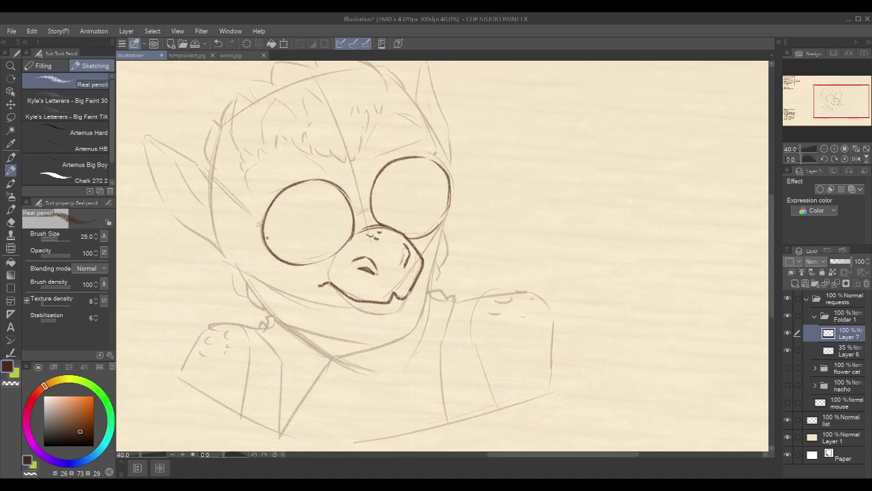
pyautogui.moveTo(212, 220)
pyautogui.mouseDown()
pyautogui.moveTo(218, 247)
pyautogui.moveTo(215, 232)
pyautogui.moveTo(237, 271)
pyautogui.mouseUp()
pyautogui.moveTo(500, 171); pyautogui.dragTo(503, 183)
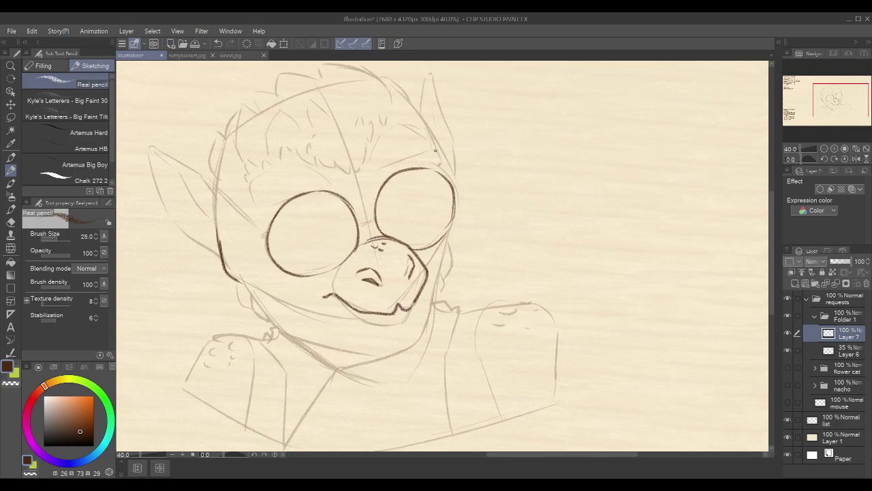
pyautogui.moveTo(426, 128); pyautogui.dragTo(455, 194)
pyautogui.moveTo(427, 128)
pyautogui.mouseDown()
pyautogui.moveTo(466, 210)
pyautogui.moveTo(474, 176)
pyautogui.moveTo(461, 191)
pyautogui.moveTo(463, 215)
pyautogui.mouseUp()
pyautogui.hotkey('ctrl', 'z')
pyautogui.hotkey('ctrl', 'z')
pyautogui.moveTo(453, 226); pyautogui.dragTo(429, 270)
# Draw the jawline from the left cheek to the muzzle and a curved lower lip beneath the mouth
pyautogui.moveTo(249, 286); pyautogui.dragTo(333, 299)
pyautogui.hotkey('ctrl', 'z')
pyautogui.moveTo(252, 289); pyautogui.dragTo(359, 317)
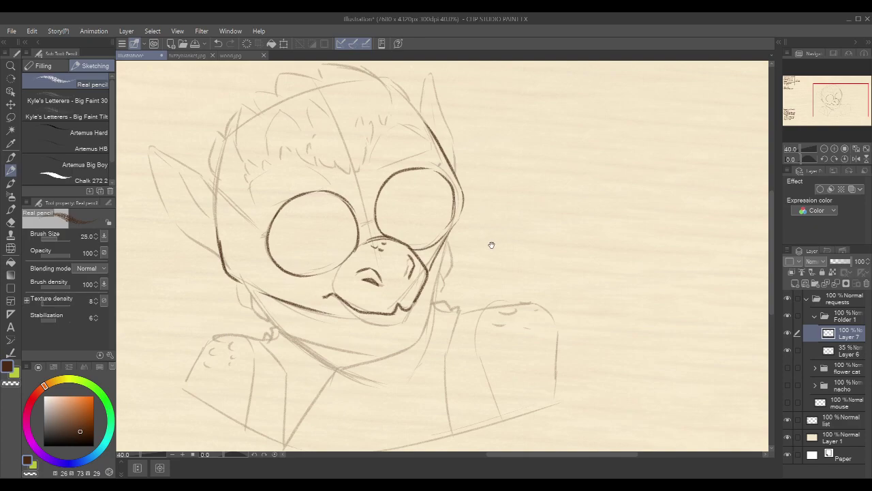
pyautogui.moveTo(492, 246); pyautogui.dragTo(483, 241)
pyautogui.moveTo(333, 298)
pyautogui.mouseDown()
pyautogui.moveTo(351, 316)
pyautogui.moveTo(404, 315)
pyautogui.moveTo(375, 320)
pyautogui.moveTo(412, 307)
pyautogui.moveTo(410, 297)
pyautogui.moveTo(395, 316)
pyautogui.moveTo(410, 301)
pyautogui.mouseUp()
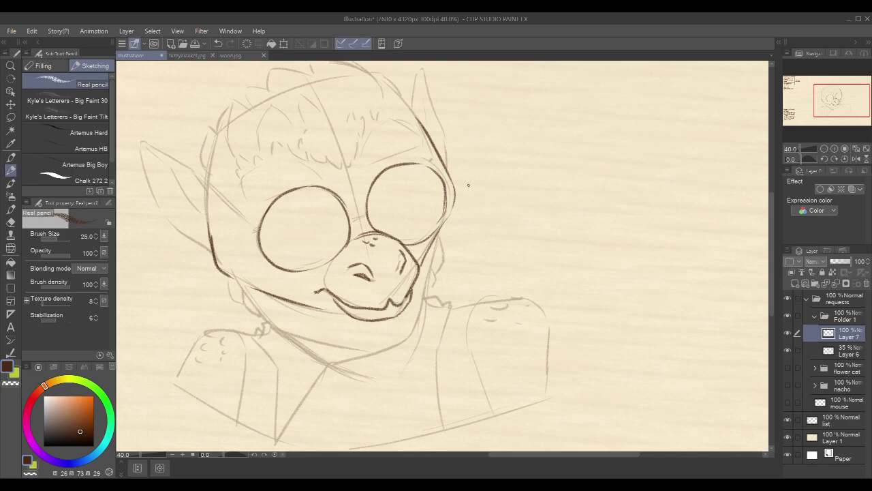
# Draw the glasses' bridge between the two round lenses above the muzzle
pyautogui.moveTo(514, 182); pyautogui.dragTo(523, 195)
pyautogui.moveTo(360, 235); pyautogui.dragTo(377, 230)
pyautogui.hotkey('ctrl', 'z')
pyautogui.hotkey('ctrl', 'z')
pyautogui.hotkey('ctrl', 'z')
pyautogui.hotkey('ctrl', 'z')
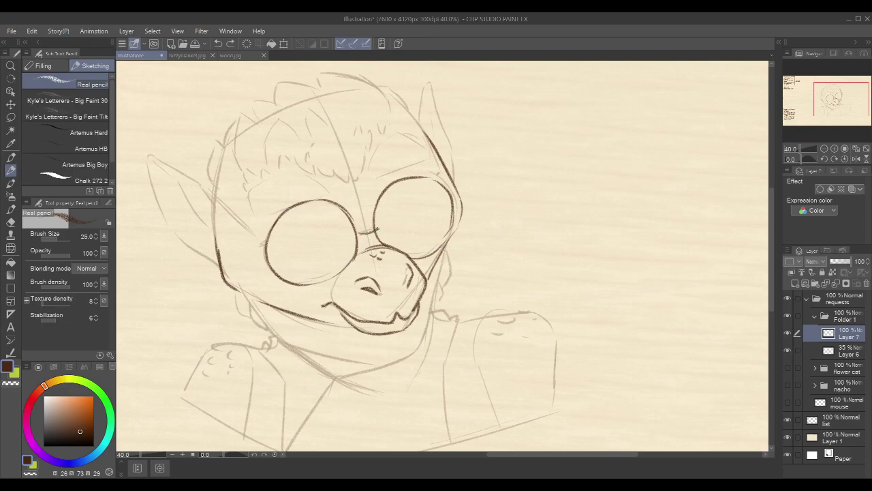
# Add a second rim line around both lenses to give the glasses frames thickness
pyautogui.moveTo(285, 213)
pyautogui.mouseDown()
pyautogui.moveTo(285, 276)
pyautogui.moveTo(308, 281)
pyautogui.mouseUp()
pyautogui.moveTo(314, 201)
pyautogui.mouseDown()
pyautogui.moveTo(347, 218)
pyautogui.moveTo(353, 254)
pyautogui.mouseUp()
pyautogui.moveTo(311, 283); pyautogui.dragTo(352, 259)
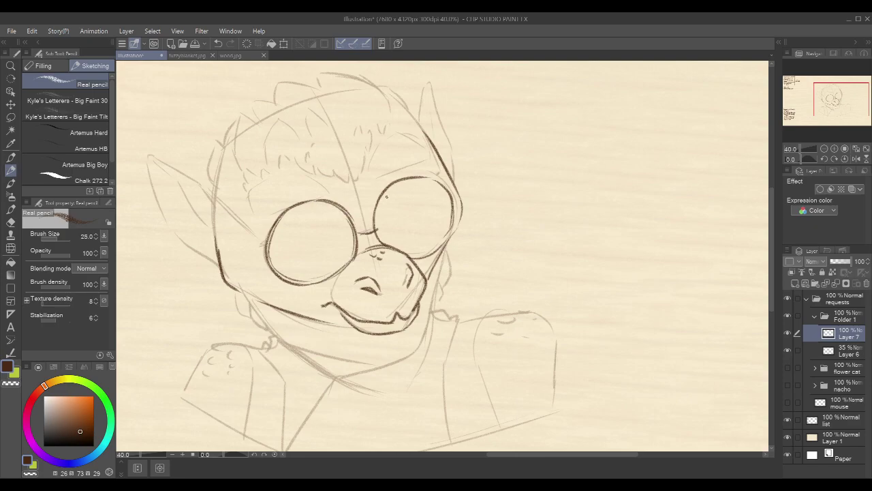
pyautogui.moveTo(385, 189)
pyautogui.mouseDown()
pyautogui.moveTo(376, 233)
pyautogui.moveTo(398, 248)
pyautogui.mouseUp()
pyautogui.moveTo(430, 180)
pyautogui.mouseDown()
pyautogui.moveTo(449, 224)
pyautogui.moveTo(445, 191)
pyautogui.moveTo(437, 248)
pyautogui.moveTo(446, 237)
pyautogui.moveTo(415, 255)
pyautogui.mouseUp()
# Outline both sides of the neck from the jaw down toward the collar
pyautogui.moveTo(481, 243); pyautogui.dragTo(480, 239)
pyautogui.moveTo(239, 284)
pyautogui.mouseDown()
pyautogui.moveTo(251, 308)
pyautogui.moveTo(326, 361)
pyautogui.mouseUp()
pyautogui.hotkey('ctrl', 'z')
pyautogui.hotkey('ctrl', 'z')
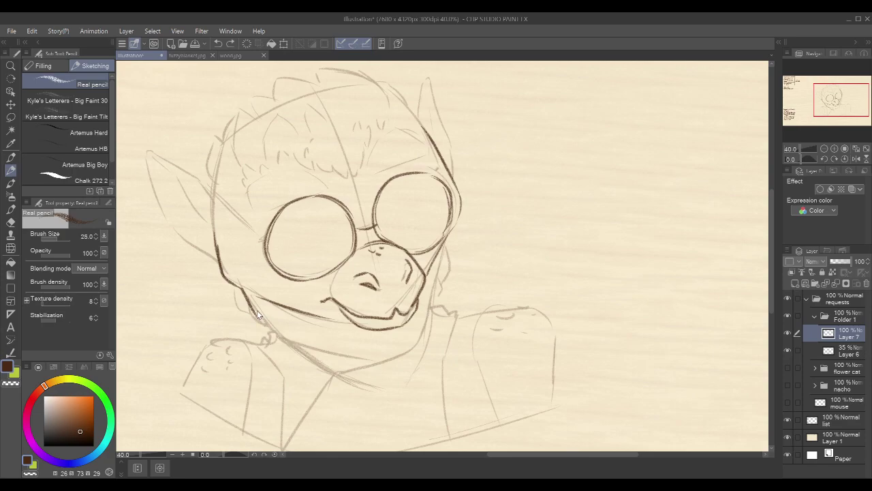
pyautogui.moveTo(242, 288)
pyautogui.mouseDown()
pyautogui.moveTo(272, 327)
pyautogui.moveTo(332, 363)
pyautogui.mouseUp()
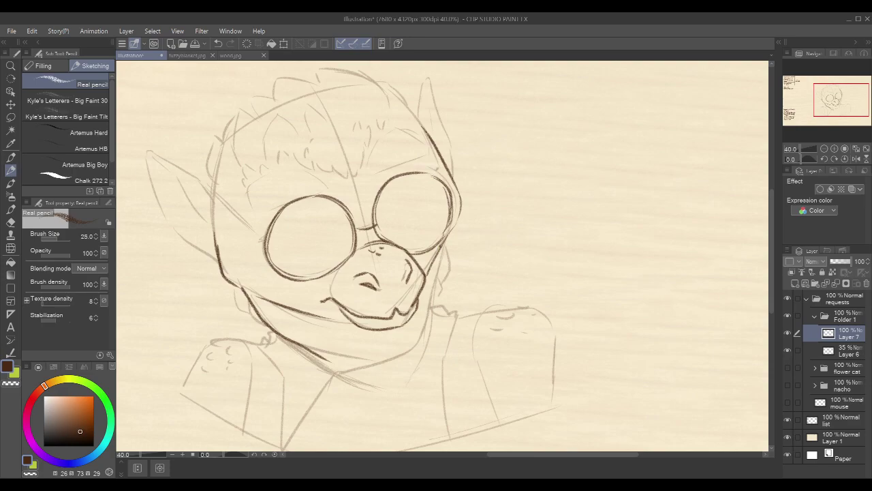
pyautogui.moveTo(445, 240); pyautogui.dragTo(430, 293)
pyautogui.hotkey('ctrl', 'z')
pyautogui.moveTo(445, 242); pyautogui.dragTo(427, 320)
pyautogui.hotkey('ctrl', 'z')
pyautogui.moveTo(448, 238); pyautogui.dragTo(426, 326)
pyautogui.moveTo(319, 357); pyautogui.dragTo(337, 371)
# Outline the left ear's upper edge from its pointed tip to the head and draw the inner fold line
pyautogui.moveTo(424, 147); pyautogui.dragTo(434, 170)
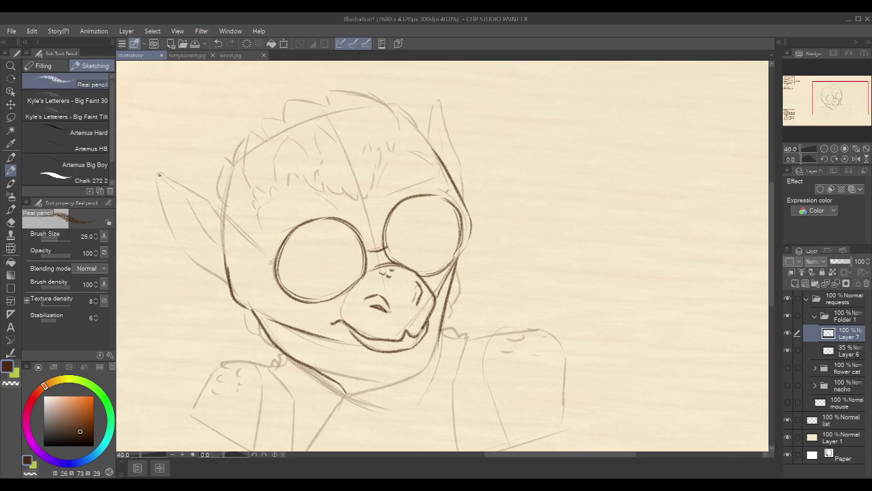
pyautogui.moveTo(159, 172)
pyautogui.mouseDown()
pyautogui.moveTo(156, 179)
pyautogui.moveTo(212, 204)
pyautogui.mouseUp()
pyautogui.hotkey('ctrl', 'z')
pyautogui.moveTo(165, 175)
pyautogui.mouseDown()
pyautogui.moveTo(208, 195)
pyautogui.moveTo(233, 235)
pyautogui.mouseUp()
pyautogui.moveTo(162, 178); pyautogui.dragTo(220, 247)
pyautogui.hotkey('ctrl', 'z')
pyautogui.moveTo(192, 207)
pyautogui.mouseDown()
pyautogui.moveTo(210, 241)
pyautogui.moveTo(232, 250)
pyautogui.mouseUp()
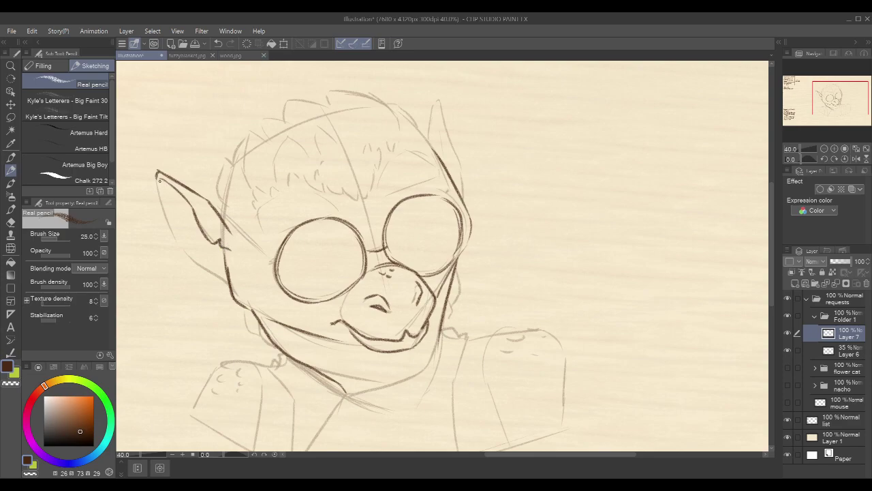
# Outline the left ear's lower edge from the tip down to where it joins the cheek
pyautogui.moveTo(156, 175); pyautogui.dragTo(176, 248)
pyautogui.hotkey('ctrl', 'z')
pyautogui.moveTo(156, 174); pyautogui.dragTo(179, 239)
pyautogui.moveTo(177, 241)
pyautogui.mouseDown()
pyautogui.moveTo(190, 261)
pyautogui.moveTo(228, 279)
pyautogui.mouseUp()
# Draw small hinges on the outer edges of both lenses and add the glasses' temple arms on both sides of the head
pyautogui.moveTo(469, 182); pyautogui.dragTo(475, 193)
pyautogui.moveTo(279, 271); pyautogui.dragTo(281, 292)
pyautogui.moveTo(466, 226); pyautogui.dragTo(469, 237)
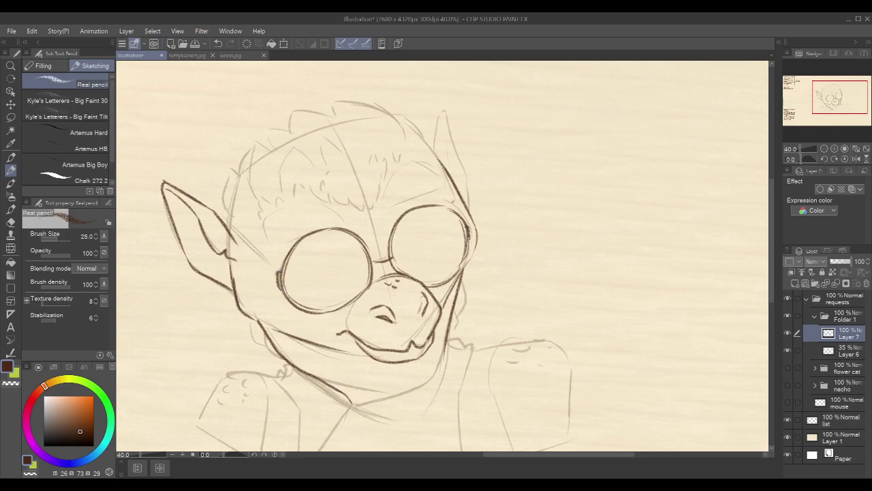
pyautogui.moveTo(230, 233)
pyautogui.mouseDown()
pyautogui.moveTo(280, 278)
pyautogui.moveTo(276, 271)
pyautogui.mouseUp()
pyautogui.moveTo(458, 194)
pyautogui.mouseDown()
pyautogui.moveTo(453, 187)
pyautogui.moveTo(469, 232)
pyautogui.mouseUp()
pyautogui.hotkey('ctrl', 'z')
pyautogui.moveTo(459, 195); pyautogui.dragTo(469, 232)
pyautogui.hotkey('ctrl', 'z')
pyautogui.moveTo(457, 192); pyautogui.dragTo(466, 224)
# Outline pointed hair tufts on the left side of the head above the ear
pyautogui.moveTo(446, 140); pyautogui.dragTo(445, 142)
pyautogui.moveTo(210, 161); pyautogui.dragTo(213, 176)
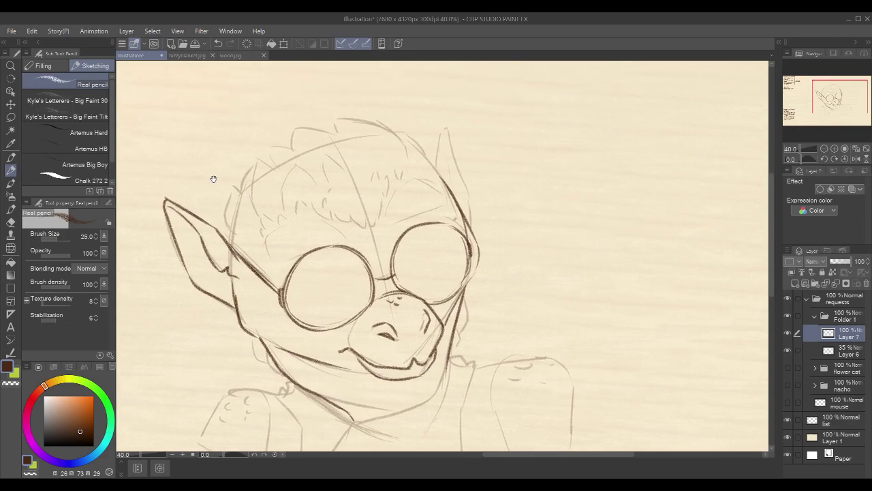
pyautogui.moveTo(228, 243)
pyautogui.mouseDown()
pyautogui.moveTo(229, 215)
pyautogui.moveTo(234, 233)
pyautogui.moveTo(231, 191)
pyautogui.mouseUp()
pyautogui.hotkey('ctrl', 'z')
pyautogui.moveTo(227, 231)
pyautogui.mouseDown()
pyautogui.moveTo(233, 184)
pyautogui.moveTo(242, 192)
pyautogui.mouseUp()
pyautogui.hotkey('ctrl', 'z')
pyautogui.hotkey('ctrl', 'z')
pyautogui.moveTo(235, 232)
pyautogui.mouseDown()
pyautogui.moveTo(226, 212)
pyautogui.moveTo(235, 179)
pyautogui.moveTo(241, 191)
pyautogui.moveTo(269, 169)
pyautogui.mouseUp()
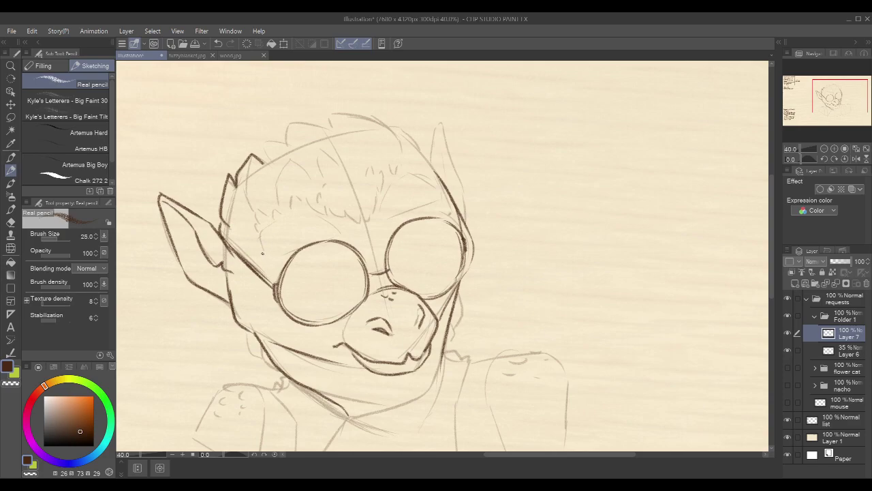
# Draw the outline of a bushy eyebrow above the left lens
pyautogui.moveTo(262, 253); pyautogui.dragTo(272, 255)
pyautogui.hotkey('ctrl', 'z')
pyautogui.moveTo(340, 229); pyautogui.dragTo(338, 236)
pyautogui.moveTo(323, 216)
pyautogui.mouseDown()
pyautogui.moveTo(278, 217)
pyautogui.moveTo(262, 231)
pyautogui.moveTo(266, 247)
pyautogui.moveTo(285, 250)
pyautogui.mouseUp()
pyautogui.hotkey('ctrl', 'z')
pyautogui.hotkey('ctrl', 'z')
pyautogui.hotkey('ctrl', 'z')
pyautogui.hotkey('ctrl', 'z')
# Draw the outline of a matching bushy eyebrow above the right lens
pyautogui.moveTo(468, 164); pyautogui.dragTo(462, 168)
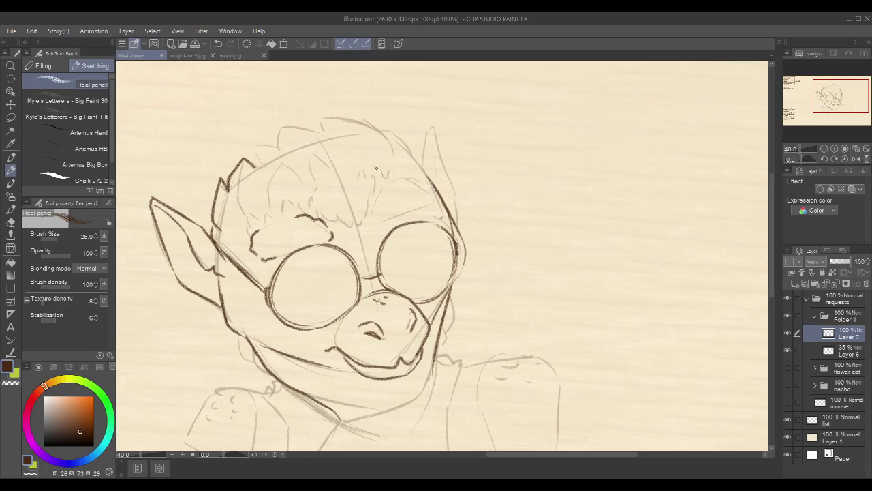
pyautogui.moveTo(376, 223); pyautogui.dragTo(377, 198)
pyautogui.moveTo(377, 225); pyautogui.dragTo(439, 209)
pyautogui.hotkey('ctrl', 'z')
pyautogui.moveTo(377, 201)
pyautogui.mouseDown()
pyautogui.moveTo(429, 184)
pyautogui.moveTo(439, 204)
pyautogui.mouseUp()
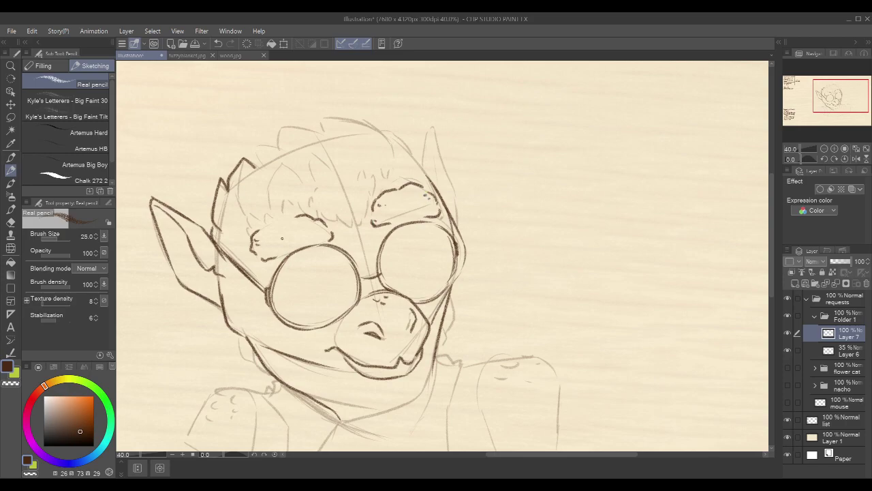
# Draw the jagged hairline peak in the middle of the forehead between the eyebrows
pyautogui.moveTo(318, 224); pyautogui.dragTo(324, 229)
pyautogui.moveTo(323, 221)
pyautogui.mouseDown()
pyautogui.moveTo(359, 233)
pyautogui.moveTo(368, 210)
pyautogui.mouseUp()
pyautogui.hotkey('ctrl', 'z')
pyautogui.moveTo(372, 158); pyautogui.dragTo(375, 161)
pyautogui.moveTo(327, 210); pyautogui.dragTo(343, 223)
pyautogui.hotkey('ctrl', 'z')
pyautogui.moveTo(377, 189)
pyautogui.mouseDown()
pyautogui.moveTo(372, 210)
pyautogui.moveTo(341, 211)
pyautogui.moveTo(347, 203)
pyautogui.moveTo(359, 219)
pyautogui.moveTo(369, 197)
pyautogui.mouseUp()
pyautogui.hotkey('ctrl', 'z')
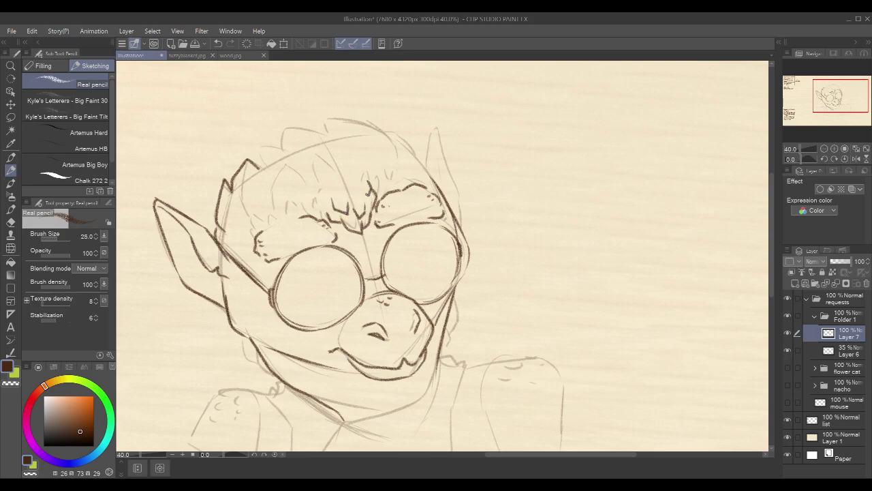
# Extend the forehead hairline outward on both sides of the peak with small jagged tufts
pyautogui.moveTo(313, 203); pyautogui.dragTo(316, 213)
pyautogui.moveTo(315, 212); pyautogui.dragTo(326, 218)
pyautogui.moveTo(379, 183); pyautogui.dragTo(376, 197)
pyautogui.moveTo(300, 203); pyautogui.dragTo(304, 212)
pyautogui.moveTo(304, 209); pyautogui.dragTo(313, 211)
pyautogui.moveTo(386, 180); pyautogui.dragTo(382, 190)
pyautogui.moveTo(328, 97); pyautogui.dragTo(322, 101)
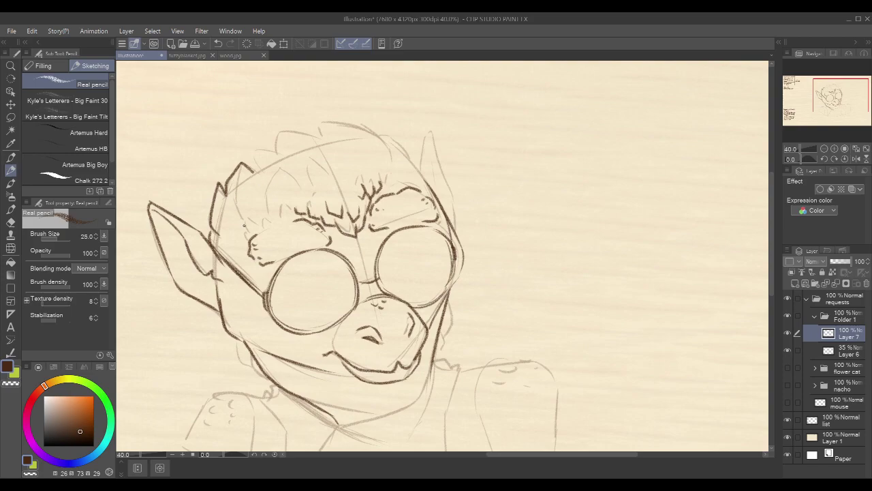
# Continue the jagged forehead hairline above the left eyebrow and add small tuft marks at the left temple
pyautogui.moveTo(242, 221)
pyautogui.mouseDown()
pyautogui.moveTo(255, 227)
pyautogui.moveTo(272, 223)
pyautogui.moveTo(272, 210)
pyautogui.moveTo(296, 212)
pyautogui.mouseUp()
pyautogui.hotkey('ctrl', 'z')
pyautogui.moveTo(225, 237); pyautogui.dragTo(233, 247)
# Draw the jagged hair outline over the crown, from the left side of the head down to the right temple
pyautogui.moveTo(425, 152); pyautogui.dragTo(421, 159)
pyautogui.moveTo(249, 180)
pyautogui.mouseDown()
pyautogui.moveTo(247, 165)
pyautogui.moveTo(277, 163)
pyautogui.moveTo(274, 149)
pyautogui.moveTo(307, 145)
pyautogui.moveTo(271, 146)
pyautogui.moveTo(323, 147)
pyautogui.moveTo(318, 139)
pyautogui.moveTo(352, 132)
pyautogui.moveTo(374, 142)
pyautogui.mouseUp()
pyautogui.hotkey('ctrl', 'z')
pyautogui.hotkey('ctrl', 'z')
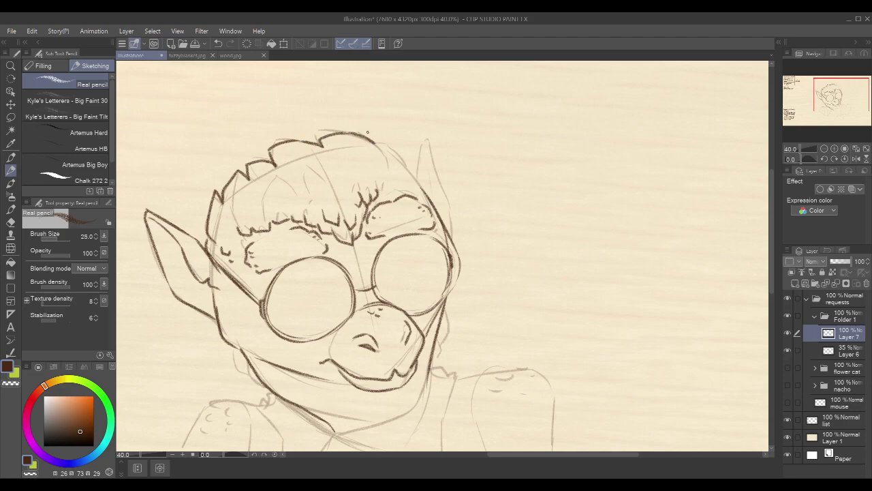
pyautogui.hotkey('ctrl', 'z')
pyautogui.moveTo(349, 132)
pyautogui.mouseDown()
pyautogui.moveTo(396, 145)
pyautogui.moveTo(432, 189)
pyautogui.moveTo(431, 203)
pyautogui.mouseUp()
pyautogui.hotkey('ctrl', 'z')
pyautogui.hotkey('ctrl', 'z')
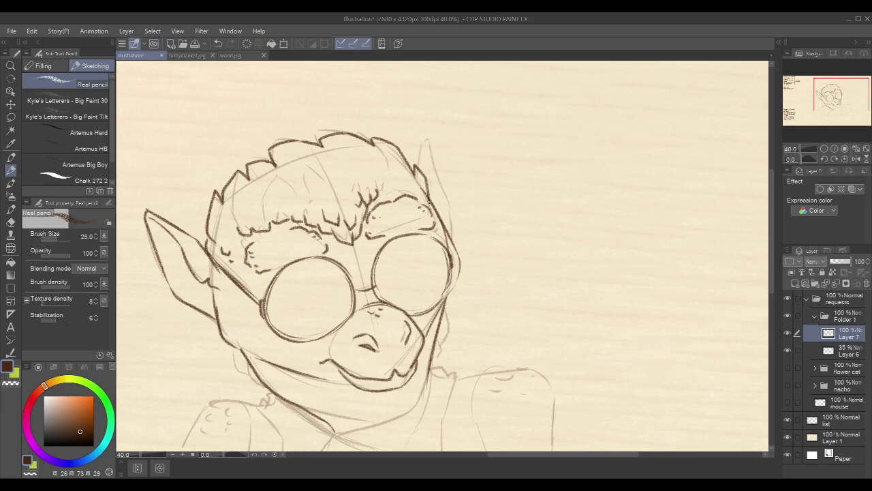
pyautogui.scroll(-2, 327, 136)
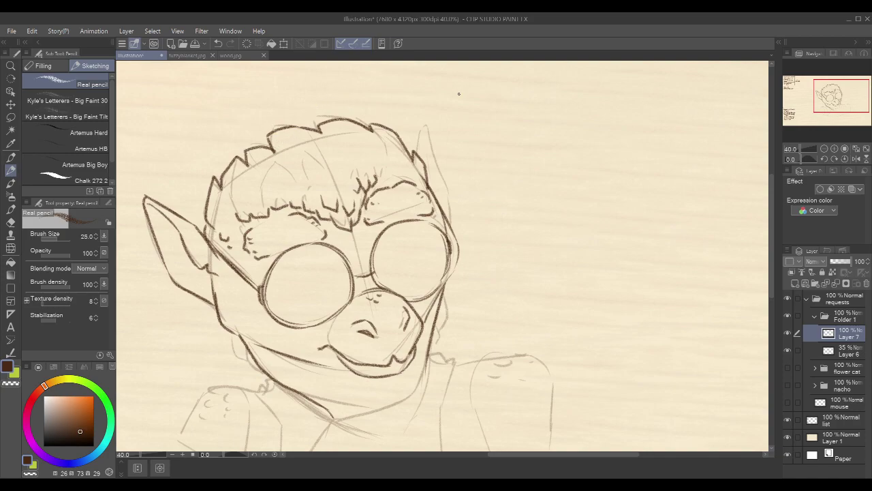
# Draw pointed fur tufts along the left jaw and below the right lens at the edge of the cheek
pyautogui.moveTo(481, 189)
pyautogui.mouseDown()
pyautogui.moveTo(466, 141)
pyautogui.moveTo(469, 179)
pyautogui.moveTo(467, 162)
pyautogui.mouseUp()
pyautogui.moveTo(217, 270)
pyautogui.mouseDown()
pyautogui.moveTo(220, 294)
pyautogui.moveTo(232, 303)
pyautogui.mouseUp()
pyautogui.moveTo(228, 290); pyautogui.dragTo(238, 305)
pyautogui.moveTo(239, 304); pyautogui.dragTo(249, 312)
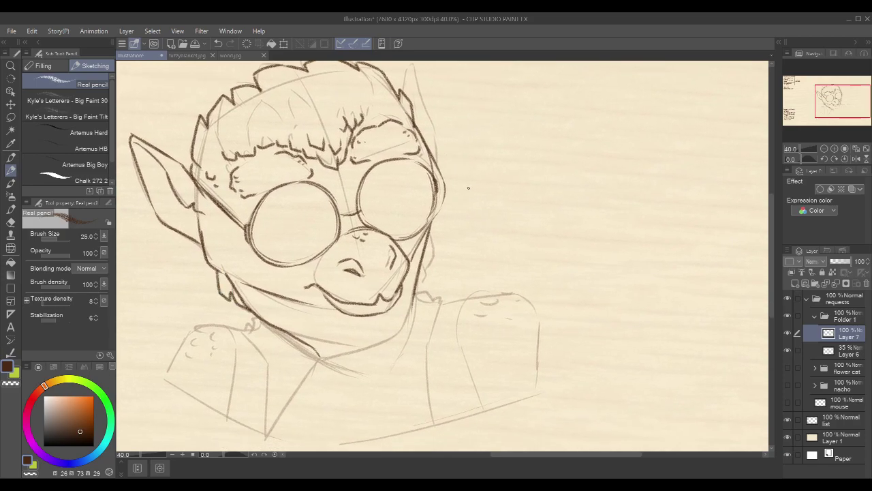
pyautogui.moveTo(432, 230); pyautogui.dragTo(420, 277)
# Draw small angular scales on the left cheek and between the eyebrows
pyautogui.moveTo(211, 237)
pyautogui.mouseDown()
pyautogui.moveTo(226, 227)
pyautogui.moveTo(228, 255)
pyautogui.moveTo(236, 257)
pyautogui.moveTo(216, 249)
pyautogui.mouseUp()
pyautogui.click(358, 239)
pyautogui.click(356, 243)
pyautogui.moveTo(519, 180); pyautogui.dragTo(506, 201)
pyautogui.moveTo(340, 189); pyautogui.dragTo(335, 203)
pyautogui.moveTo(427, 118); pyautogui.dragTo(454, 156)
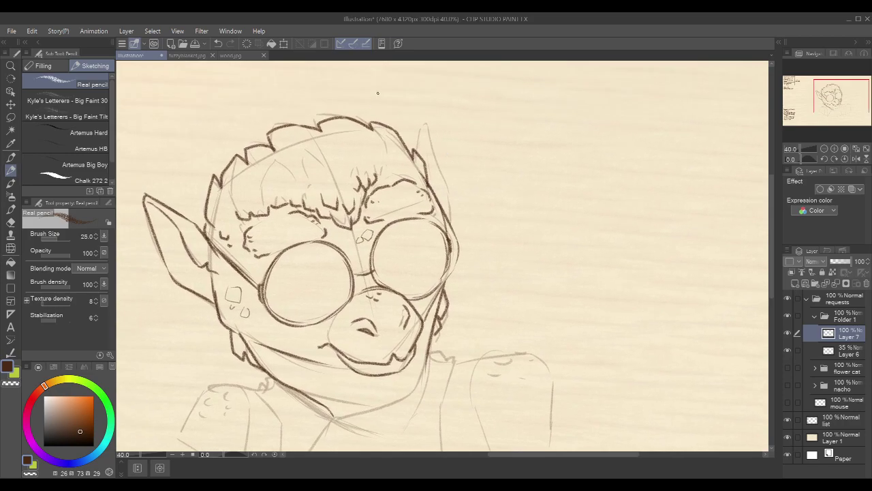
# Cut a small jagged notch into the lower edge of the left ear, erasing the old outline inside it
pyautogui.moveTo(174, 279); pyautogui.dragTo(181, 281)
pyautogui.press('c')
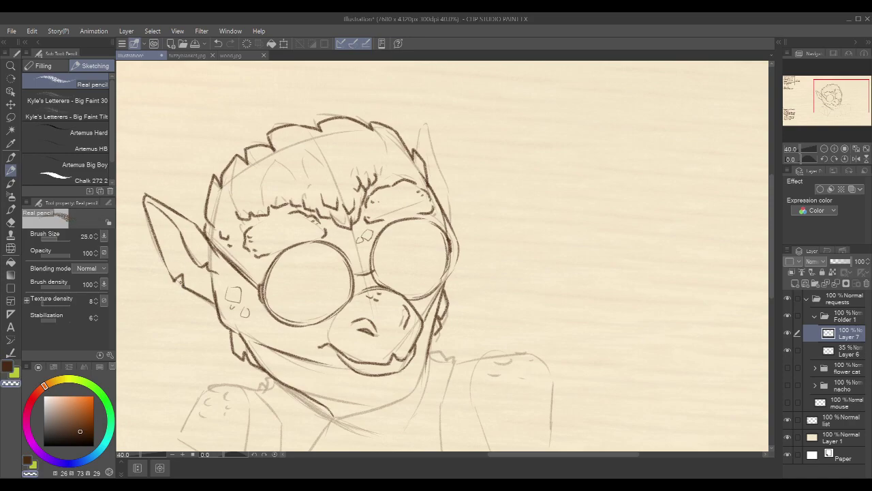
pyautogui.press('c')
pyautogui.moveTo(488, 195); pyautogui.dragTo(486, 171)
pyautogui.moveTo(526, 196); pyautogui.dragTo(522, 189)
pyautogui.moveTo(477, 213); pyautogui.dragTo(456, 189)
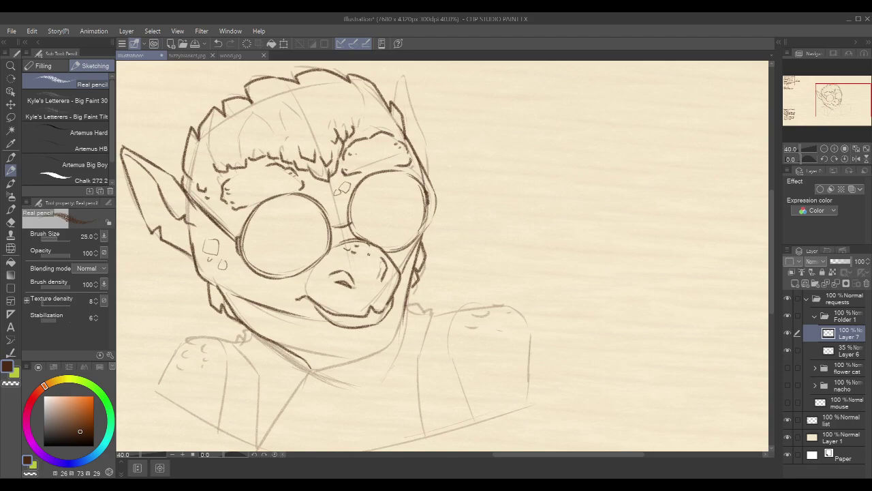
# Draw a jagged scar-like mark down the snout beside the nostril
pyautogui.moveTo(369, 253)
pyautogui.mouseDown()
pyautogui.moveTo(361, 288)
pyautogui.moveTo(364, 276)
pyautogui.mouseUp()
pyautogui.moveTo(367, 265)
pyautogui.mouseDown()
pyautogui.moveTo(365, 278)
pyautogui.moveTo(383, 258)
pyautogui.moveTo(366, 264)
pyautogui.moveTo(374, 241)
pyautogui.mouseUp()
pyautogui.hotkey('ctrl', 'z')
pyautogui.hotkey('ctrl', 'z')
pyautogui.hotkey('ctrl', 'z')
pyautogui.moveTo(362, 276)
pyautogui.mouseDown()
pyautogui.moveTo(371, 246)
pyautogui.moveTo(411, 238)
pyautogui.mouseUp()
# Draw the outline of the narrow pointed right ear behind the head
pyautogui.moveTo(445, 123); pyautogui.dragTo(456, 157)
pyautogui.moveTo(404, 140)
pyautogui.mouseDown()
pyautogui.moveTo(412, 109)
pyautogui.moveTo(424, 166)
pyautogui.mouseUp()
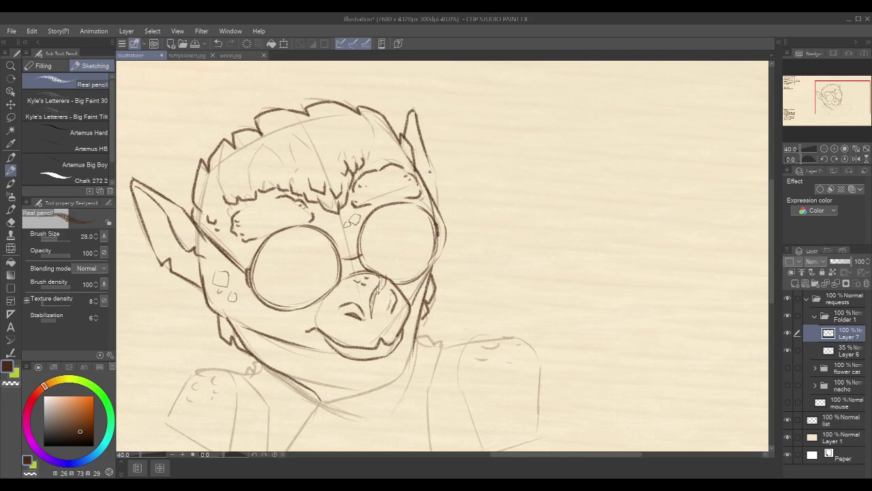
pyautogui.hotkey('ctrl', 'z')
pyautogui.moveTo(412, 109); pyautogui.dragTo(429, 169)
pyautogui.hotkey('ctrl', 'z')
pyautogui.moveTo(412, 109); pyautogui.dragTo(440, 210)
# Extend the line of the right jaw down to the neck and reinforce the collar line below the left jaw
pyautogui.moveTo(534, 268); pyautogui.dragTo(578, 198)
pyautogui.moveTo(440, 256); pyautogui.dragTo(428, 291)
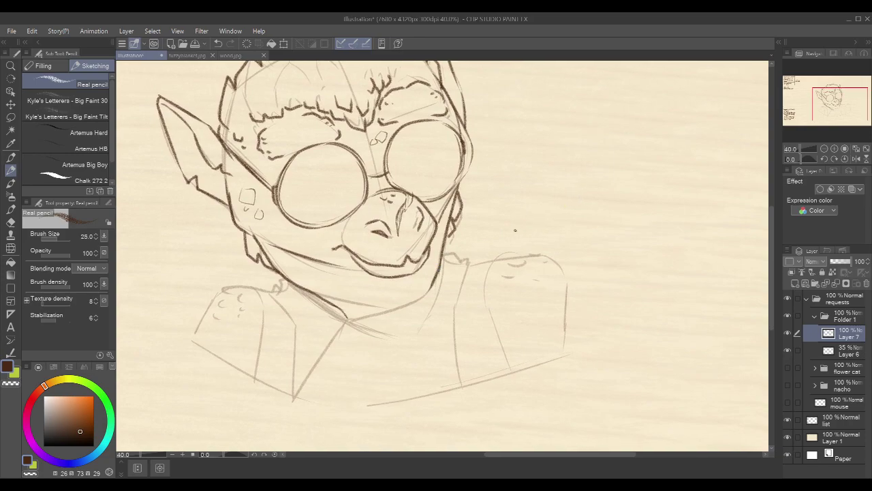
pyautogui.moveTo(514, 211); pyautogui.dragTo(532, 215)
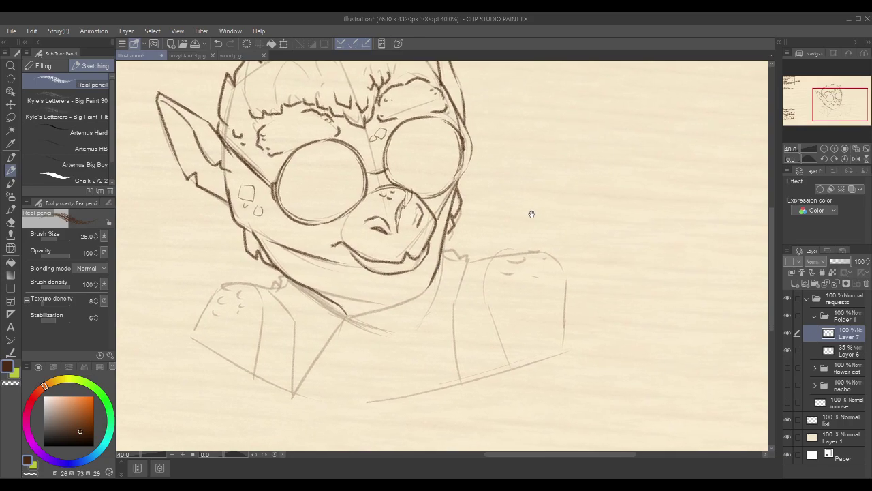
pyautogui.moveTo(321, 292); pyautogui.dragTo(348, 317)
pyautogui.moveTo(285, 275); pyautogui.dragTo(266, 284)
pyautogui.hotkey('ctrl', 'z')
pyautogui.hotkey('ctrl', 'z')
pyautogui.moveTo(279, 279); pyautogui.dragTo(264, 286)
pyautogui.hotkey('ctrl', 'z')
pyautogui.hotkey('ctrl', 'z')
pyautogui.hotkey('ctrl', 'z')
# Draw the jagged upper edges where the neck meets the left and right shoulders
pyautogui.moveTo(556, 183); pyautogui.dragTo(557, 183)
pyautogui.moveTo(556, 151); pyautogui.dragTo(566, 144)
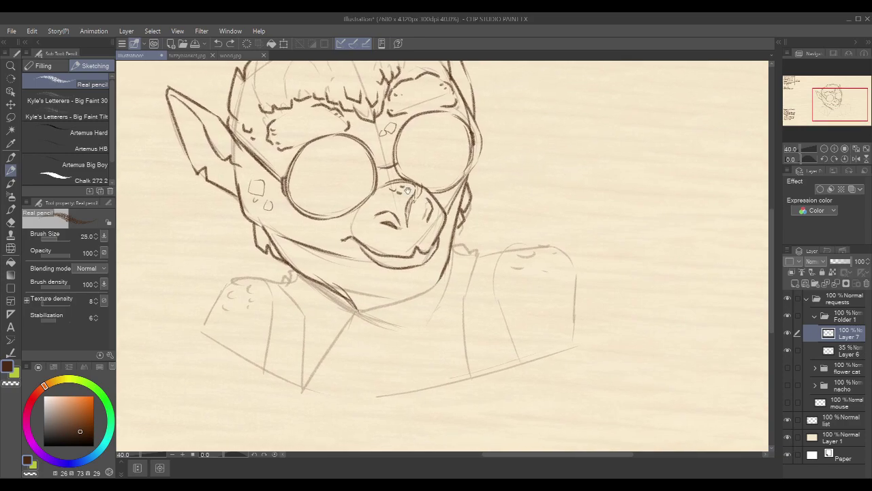
pyautogui.moveTo(288, 276)
pyautogui.mouseDown()
pyautogui.moveTo(300, 279)
pyautogui.moveTo(259, 275)
pyautogui.mouseUp()
pyautogui.hotkey('ctrl', 'z')
pyautogui.hotkey('ctrl', 'z')
pyautogui.hotkey('ctrl', 'z')
pyautogui.hotkey('ctrl', 'z')
pyautogui.moveTo(467, 250)
pyautogui.mouseDown()
pyautogui.moveTo(450, 245)
pyautogui.moveTo(489, 251)
pyautogui.mouseUp()
pyautogui.moveTo(567, 189); pyautogui.dragTo(571, 163)
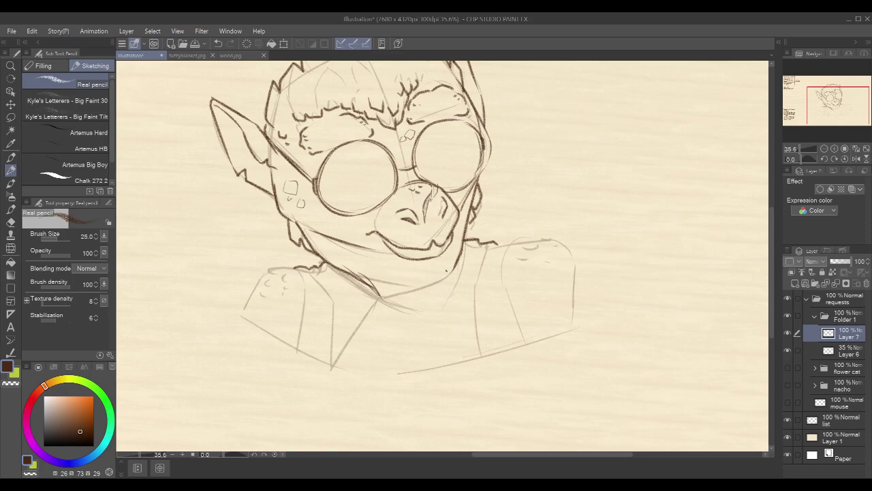
# Draw the garment's neckline with its front opening and both curved armhole edges
pyautogui.moveTo(455, 265)
pyautogui.mouseDown()
pyautogui.moveTo(384, 300)
pyautogui.moveTo(369, 343)
pyautogui.moveTo(375, 372)
pyautogui.mouseUp()
pyautogui.moveTo(294, 267)
pyautogui.mouseDown()
pyautogui.moveTo(304, 283)
pyautogui.moveTo(298, 351)
pyautogui.mouseUp()
pyautogui.moveTo(498, 245)
pyautogui.mouseDown()
pyautogui.moveTo(478, 279)
pyautogui.moveTo(481, 355)
pyautogui.mouseUp()
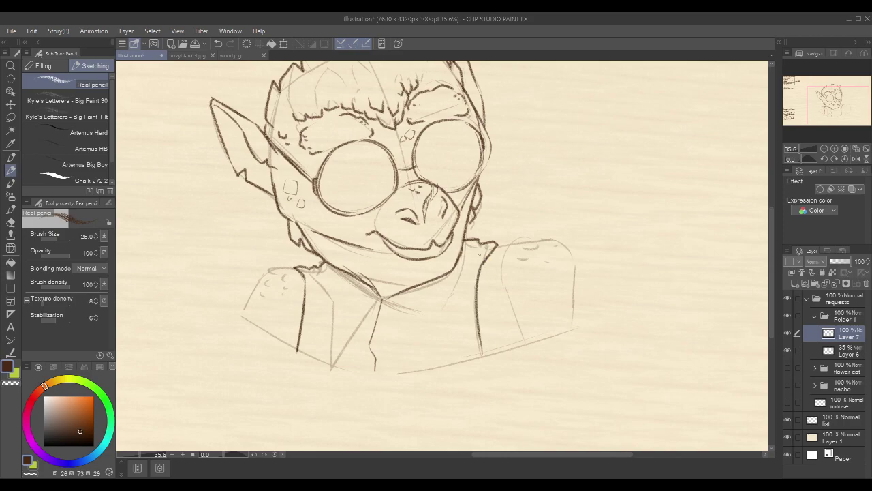
# Add fold lines to the garment below the neckline on both sides and near its lower edge
pyautogui.moveTo(477, 251); pyautogui.dragTo(443, 329)
pyautogui.moveTo(319, 270); pyautogui.dragTo(352, 318)
pyautogui.hotkey('ctrl', 'z')
pyautogui.moveTo(321, 269); pyautogui.dragTo(347, 301)
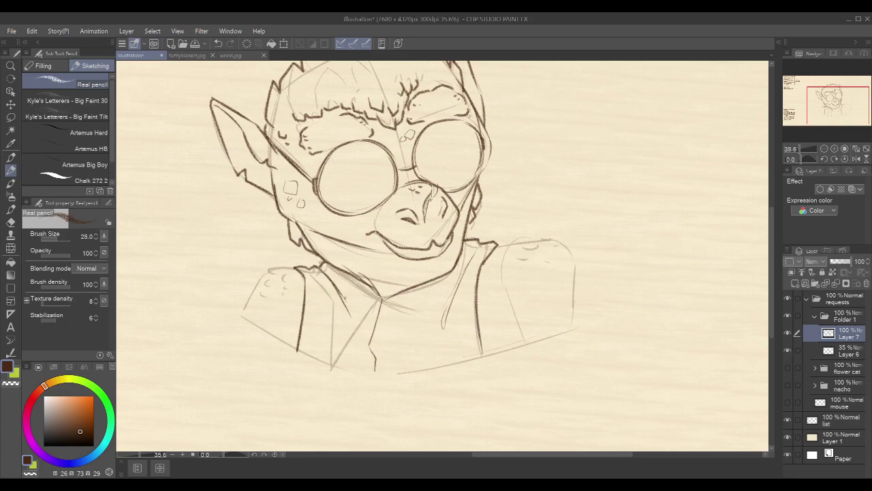
pyautogui.moveTo(310, 271)
pyautogui.mouseDown()
pyautogui.moveTo(326, 304)
pyautogui.moveTo(330, 366)
pyautogui.mouseUp()
pyautogui.moveTo(323, 313)
pyautogui.mouseDown()
pyautogui.moveTo(329, 364)
pyautogui.moveTo(436, 343)
pyautogui.mouseUp()
pyautogui.moveTo(390, 366); pyautogui.dragTo(441, 346)
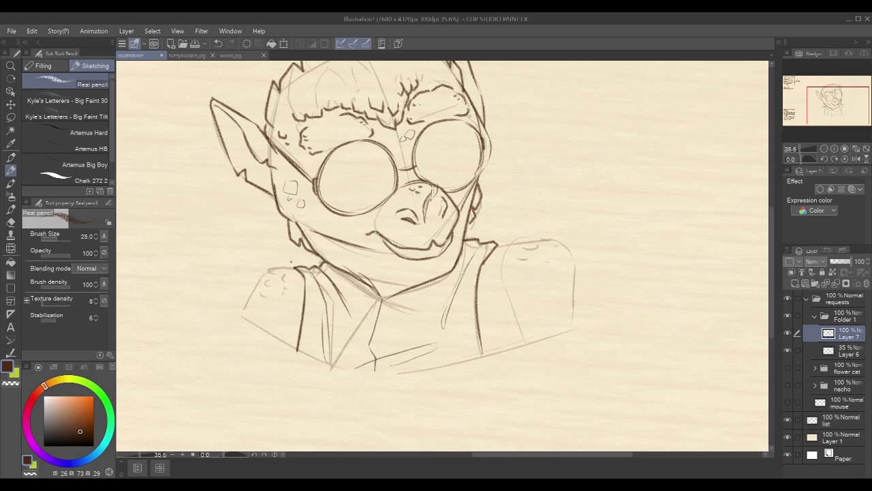
# Draw the outlines of both rounded shoulders and add small scale marks on top of them
pyautogui.moveTo(292, 266)
pyautogui.mouseDown()
pyautogui.moveTo(258, 281)
pyautogui.moveTo(238, 316)
pyautogui.mouseUp()
pyautogui.hotkey('ctrl', 'z')
pyautogui.moveTo(551, 171); pyautogui.dragTo(541, 181)
pyautogui.moveTo(489, 245)
pyautogui.mouseDown()
pyautogui.moveTo(523, 235)
pyautogui.moveTo(556, 244)
pyautogui.moveTo(566, 253)
pyautogui.moveTo(567, 323)
pyautogui.mouseUp()
pyautogui.hotkey('ctrl', 'z')
pyautogui.hotkey('ctrl', 'z')
pyautogui.moveTo(566, 249); pyautogui.dragTo(567, 328)
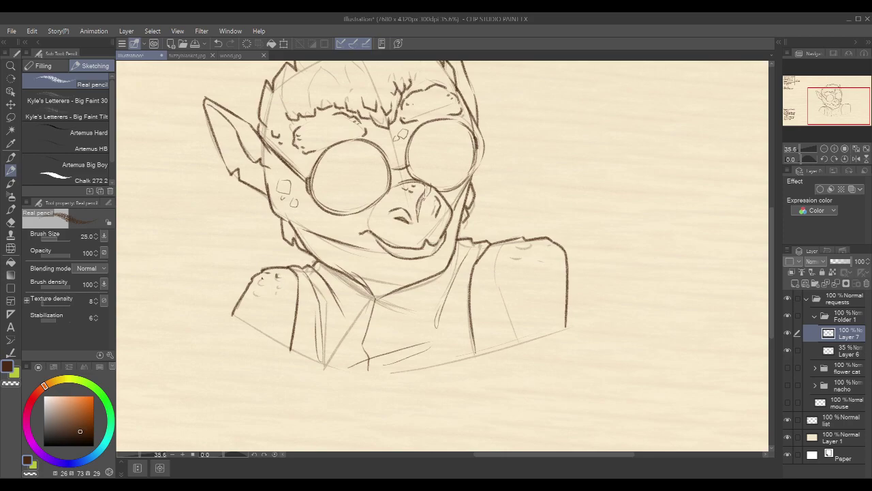
pyautogui.moveTo(516, 249)
pyautogui.mouseDown()
pyautogui.moveTo(524, 246)
pyautogui.moveTo(518, 257)
pyautogui.moveTo(553, 243)
pyautogui.mouseUp()
# Close the bottom of the bust with a curved line from the left shoulder to the right arm
pyautogui.moveTo(232, 313)
pyautogui.mouseDown()
pyautogui.moveTo(323, 367)
pyautogui.moveTo(405, 372)
pyautogui.mouseUp()
pyautogui.moveTo(536, 253); pyautogui.dragTo(546, 223)
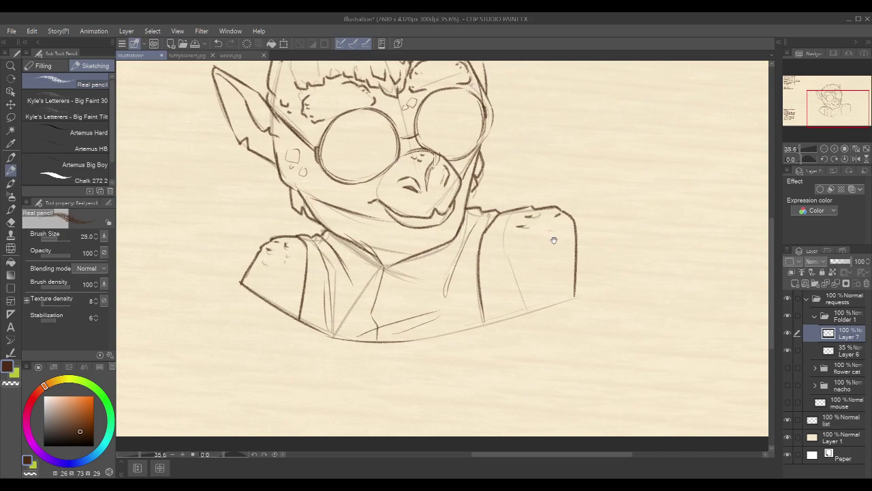
pyautogui.moveTo(554, 240); pyautogui.dragTo(559, 244)
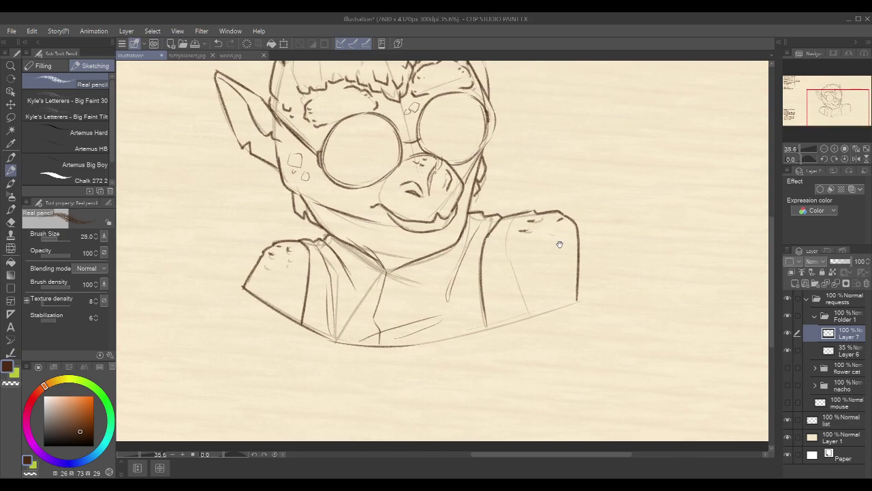
pyautogui.moveTo(422, 343); pyautogui.dragTo(566, 301)
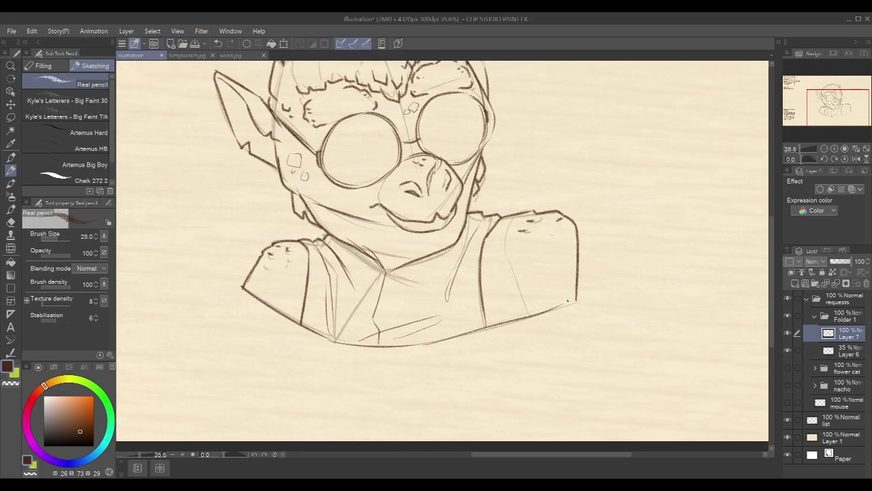
pyautogui.hotkey('ctrl', 'z')
pyautogui.moveTo(424, 344); pyautogui.dragTo(591, 298)
pyautogui.hotkey('ctrl', 'z')
pyautogui.moveTo(424, 345); pyautogui.dragTo(574, 300)
pyautogui.hotkey('ctrl', 'z')
pyautogui.moveTo(433, 342); pyautogui.dragTo(580, 300)
# Switch to the Walter Wet (No Border) 2 brush and enlarge it to size 170
pyautogui.scroll(-2, 640, 281)
pyautogui.moveTo(646, 248); pyautogui.dragTo(593, 312)
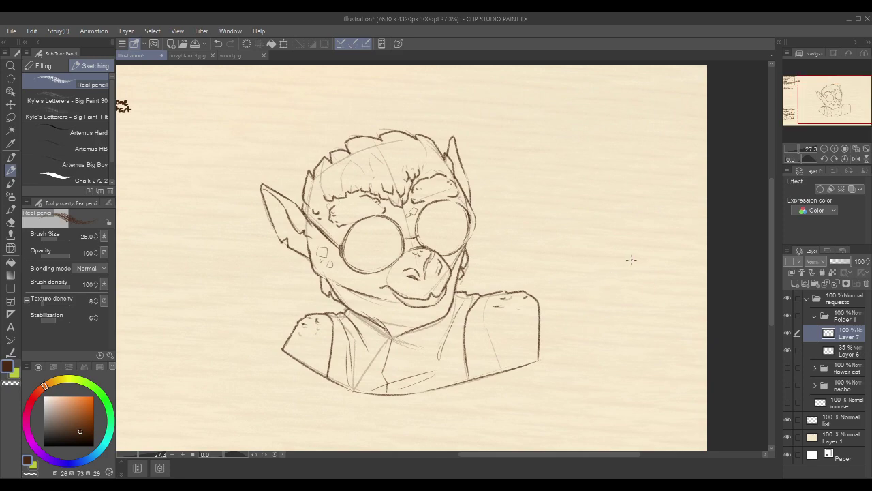
pyautogui.press('p')
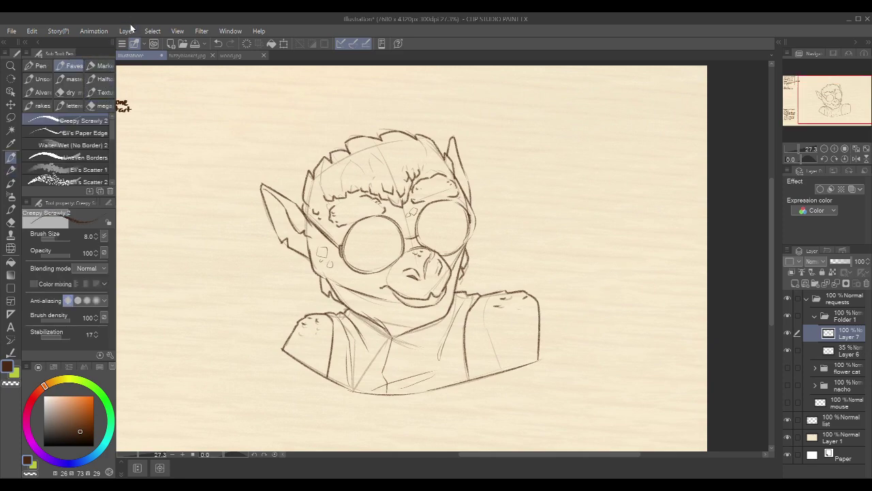
pyautogui.click(91, 146)
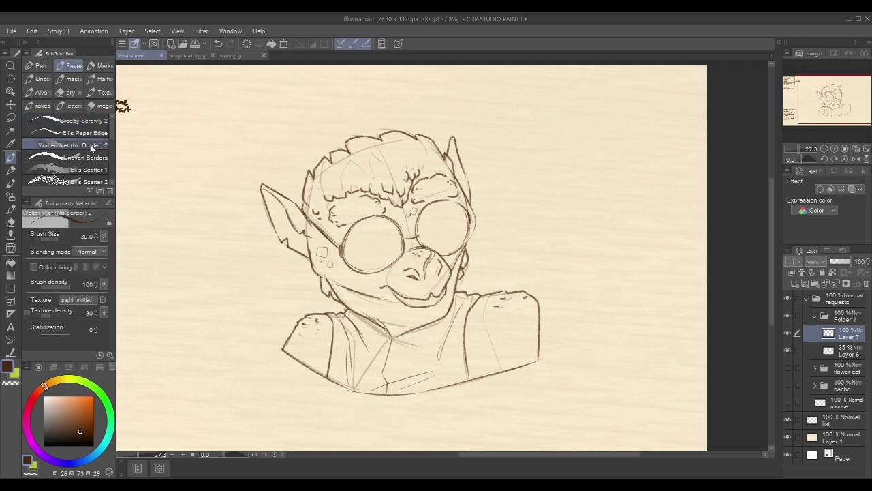
pyautogui.press(']')
pyautogui.press(']')
pyautogui.press(']')
pyautogui.press(']')
pyautogui.press(']')
pyautogui.press(']')
pyautogui.press(']')
pyautogui.press(']')
# Undo the trial shading on the left lens and add a new layer at 30% opacity above the line art
pyautogui.moveTo(364, 226); pyautogui.dragTo(350, 258)
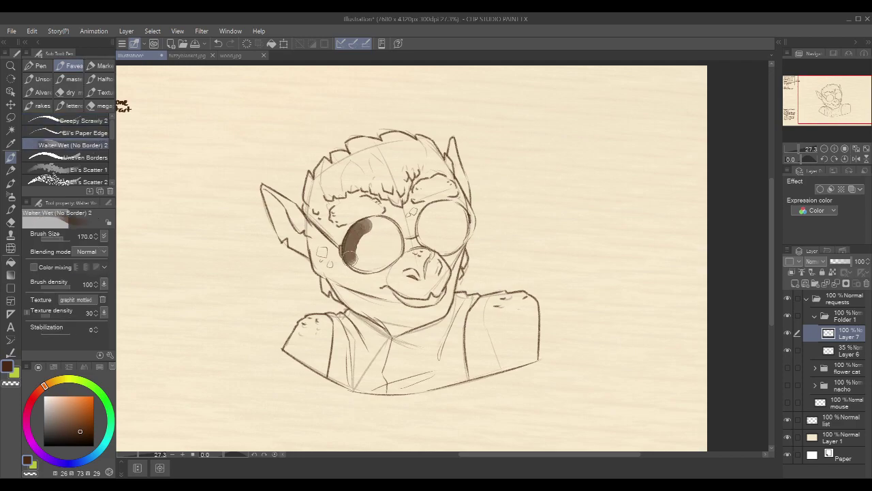
pyautogui.hotkey('ctrl', 'z')
pyautogui.click(822, 277)
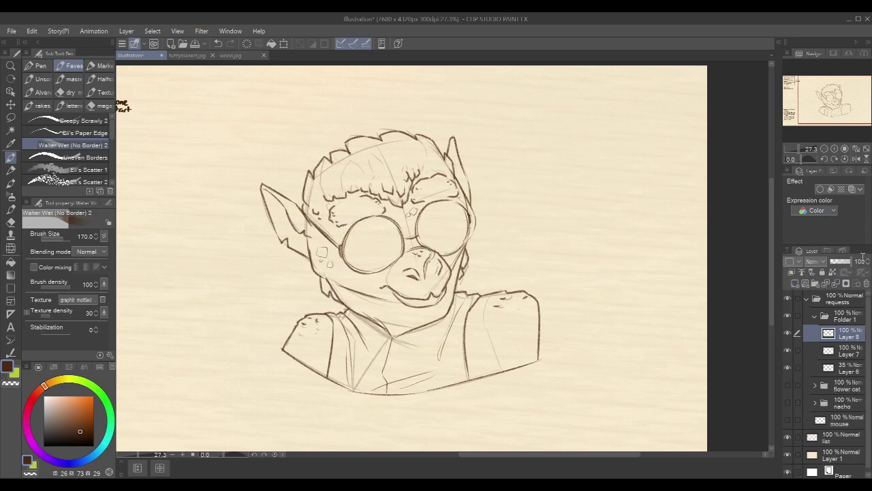
pyautogui.click(836, 262)
# Shade both round lenses dark and leave diagonal highlight streaks across them
pyautogui.moveTo(372, 224)
pyautogui.mouseDown()
pyautogui.moveTo(355, 252)
pyautogui.moveTo(394, 265)
pyautogui.moveTo(389, 231)
pyautogui.moveTo(391, 242)
pyautogui.moveTo(373, 246)
pyautogui.moveTo(368, 262)
pyautogui.mouseUp()
pyautogui.moveTo(428, 201)
pyautogui.mouseDown()
pyautogui.moveTo(442, 212)
pyautogui.moveTo(424, 234)
pyautogui.moveTo(443, 245)
pyautogui.moveTo(461, 228)
pyautogui.moveTo(443, 216)
pyautogui.moveTo(438, 238)
pyautogui.moveTo(451, 232)
pyautogui.mouseUp()
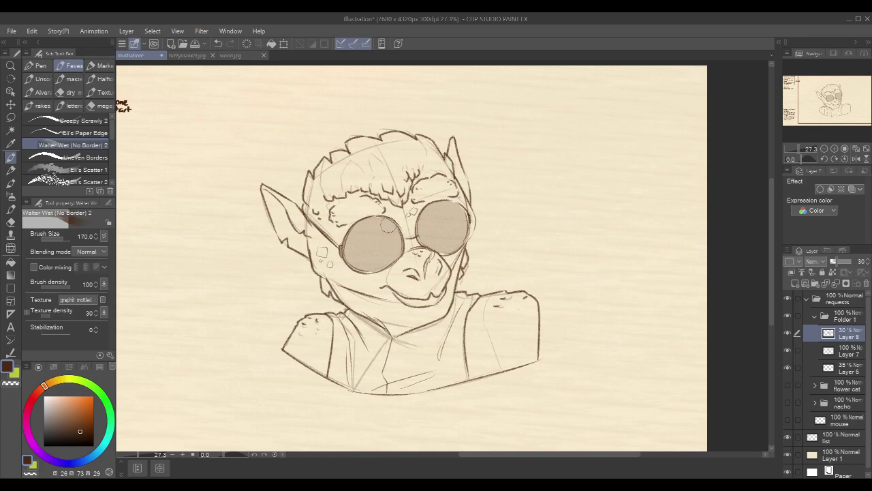
pyautogui.moveTo(388, 226)
pyautogui.mouseDown()
pyautogui.moveTo(362, 261)
pyautogui.moveTo(352, 253)
pyautogui.moveTo(381, 224)
pyautogui.mouseUp()
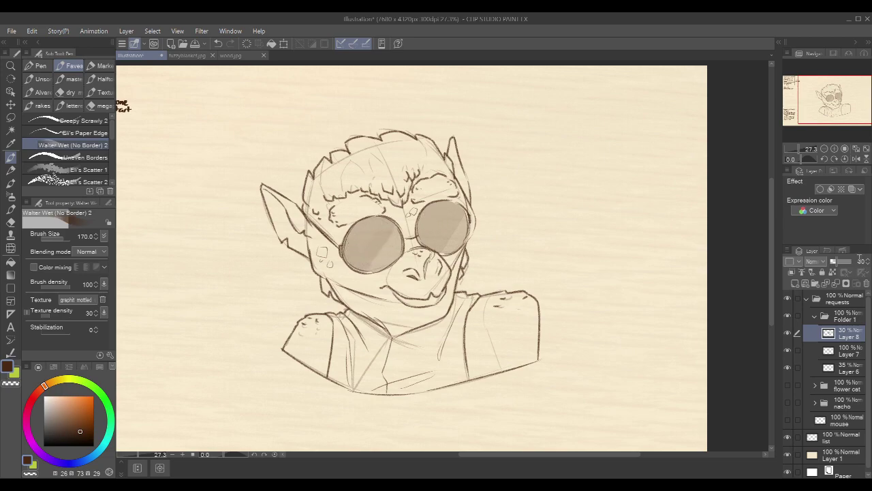
# Raise the lens shading layer's opacity to 50% and merge it into the line art layer below
pyautogui.click(860, 259)
pyautogui.write('50')
pyautogui.press('Return')
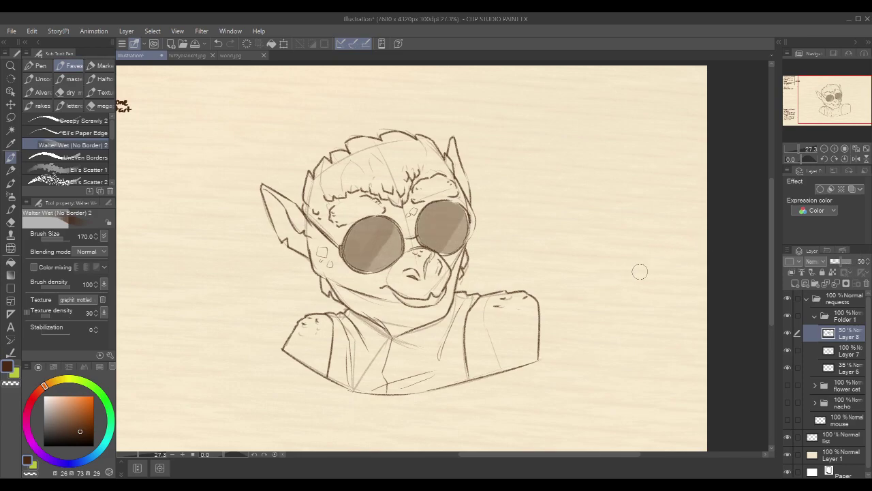
pyautogui.click(836, 283)
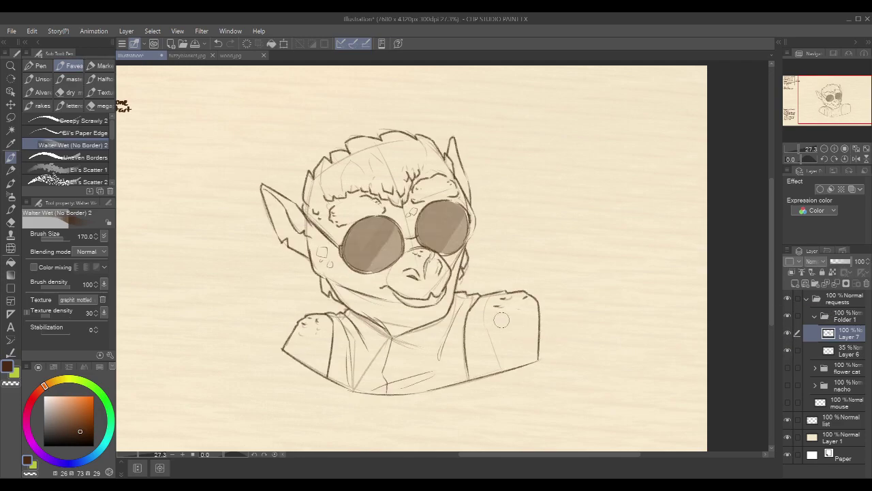
# Return to the sketching pencil, then rename the finished drawing's folder as kobold and hide it collapsed
pyautogui.press('p')
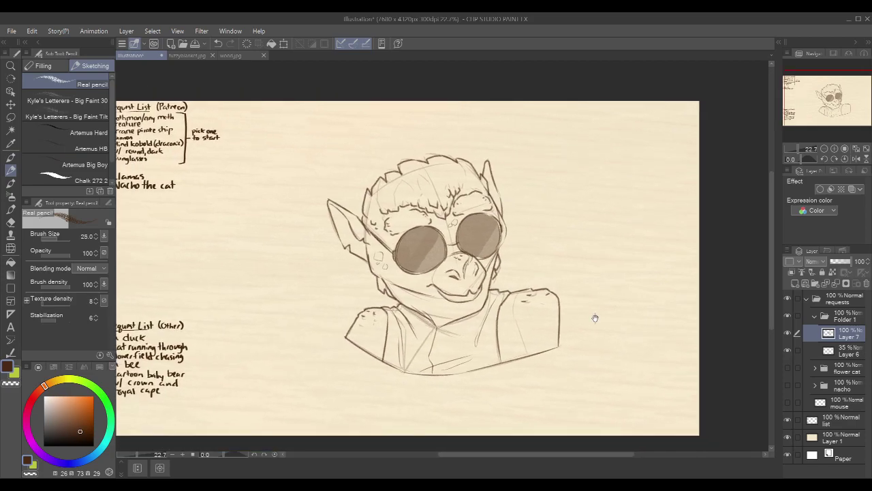
pyautogui.moveTo(606, 317); pyautogui.dragTo(629, 316)
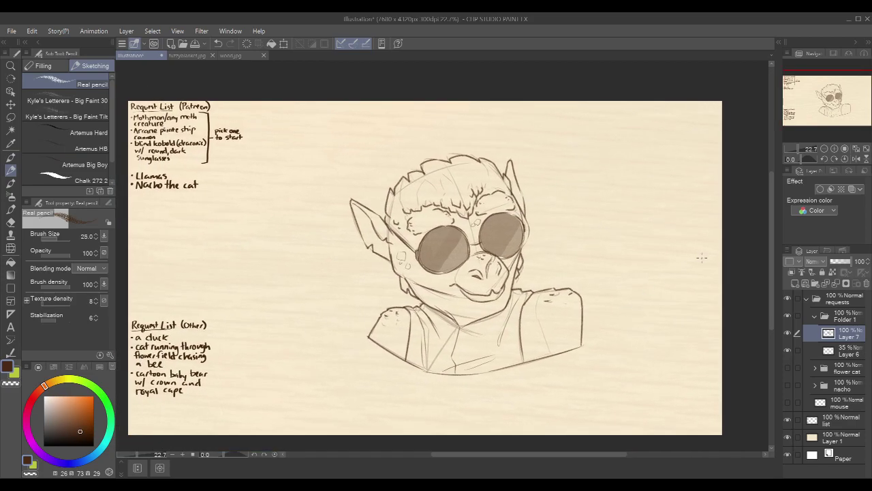
pyautogui.click(844, 315)
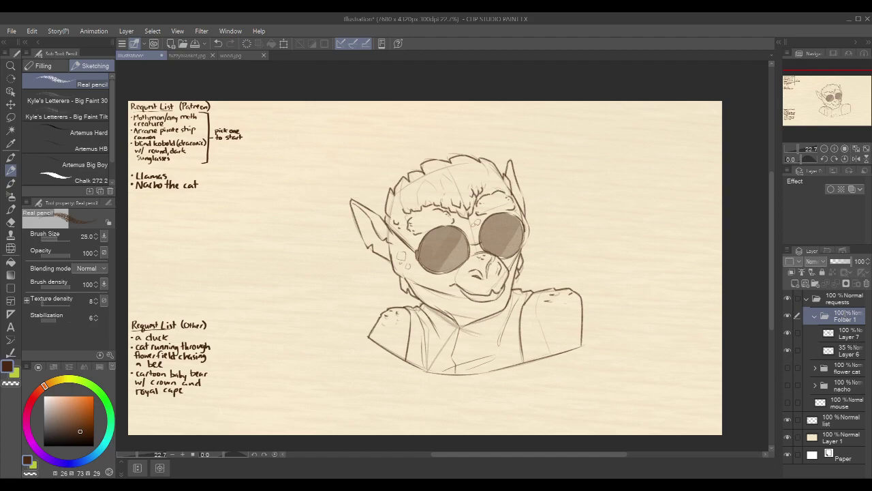
pyautogui.doubleClick(845, 318)
pyautogui.write('kobold')
pyautogui.press('Return')
pyautogui.click(815, 317)
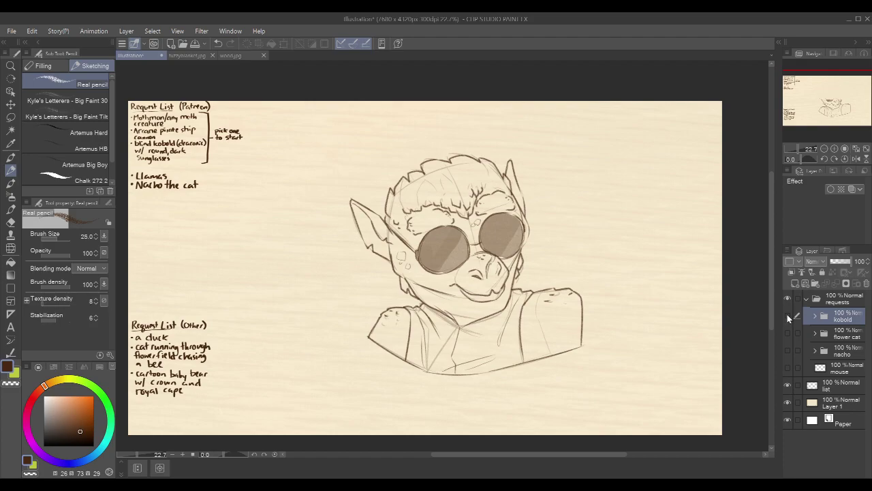
pyautogui.click(787, 315)
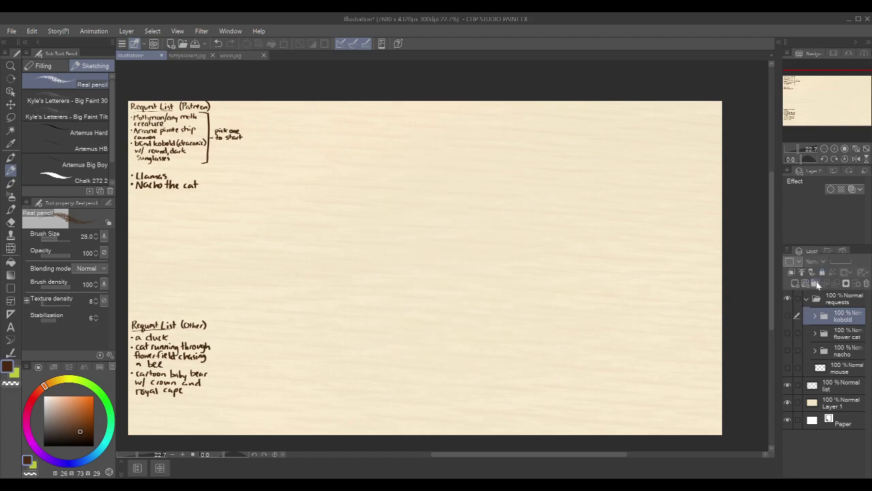
# Create a folder named bear above the kobold folder and add a new layer inside it
pyautogui.click(816, 282)
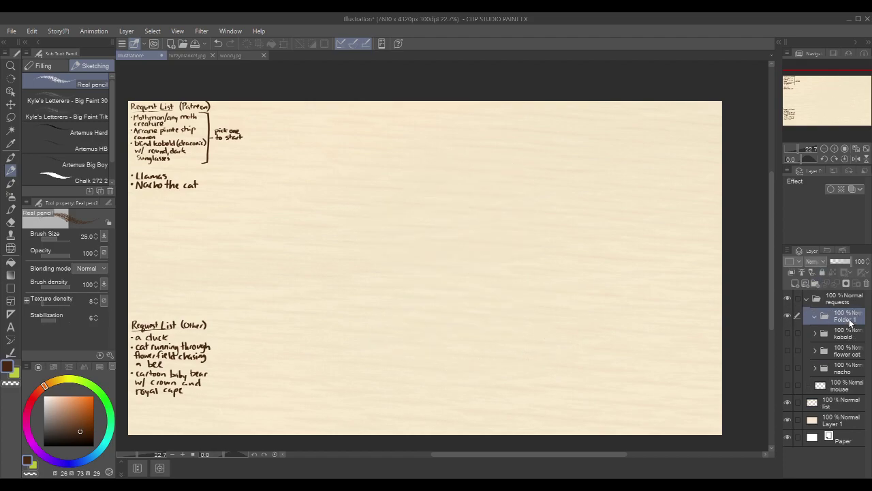
pyautogui.write('bear')
pyautogui.press('Return')
pyautogui.click(795, 283)
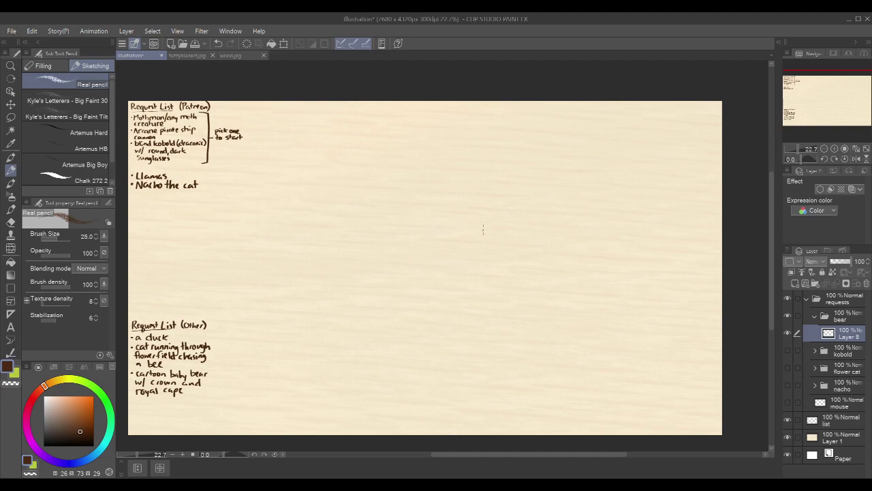
pyautogui.moveTo(547, 236); pyautogui.dragTo(516, 246)
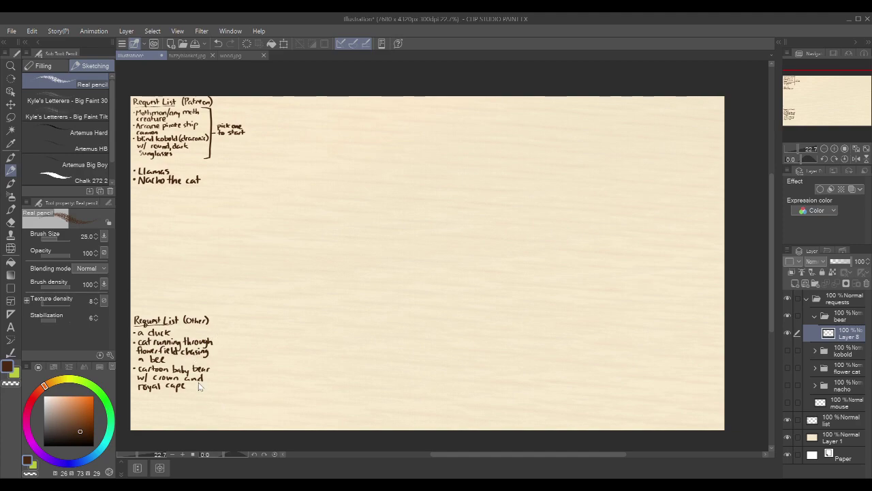
pyautogui.scroll(1, 347, 297)
pyautogui.moveTo(186, 378)
pyautogui.mouseDown()
pyautogui.moveTo(253, 343)
pyautogui.moveTo(260, 353)
pyautogui.moveTo(274, 336)
pyautogui.mouseUp()
pyautogui.hotkey('ctrl', 'z')
pyautogui.hotkey('ctrl', 'z')
pyautogui.moveTo(668, 162); pyautogui.dragTo(494, 205)
pyautogui.moveTo(566, 195)
pyautogui.mouseDown()
pyautogui.moveTo(571, 213)
pyautogui.moveTo(573, 204)
pyautogui.mouseUp()
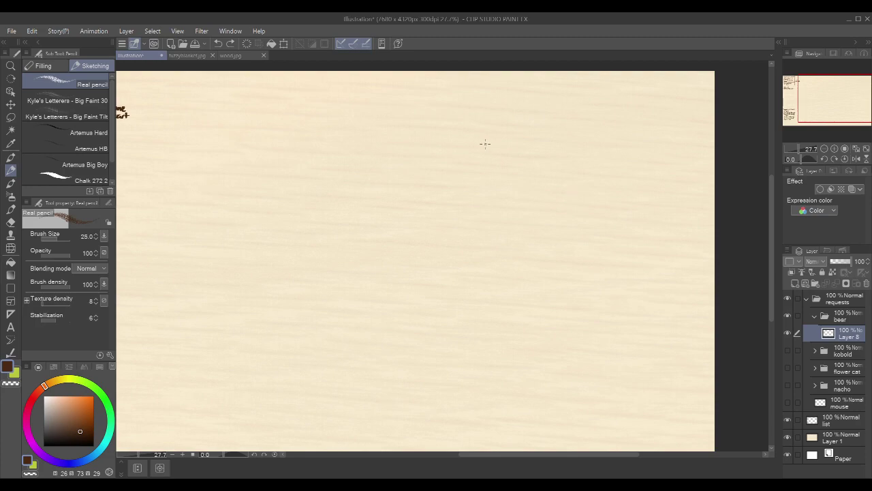
pyautogui.moveTo(300, 266); pyautogui.dragTo(524, 173)
pyautogui.moveTo(609, 145); pyautogui.dragTo(446, 209)
pyautogui.moveTo(564, 152); pyautogui.dragTo(537, 166)
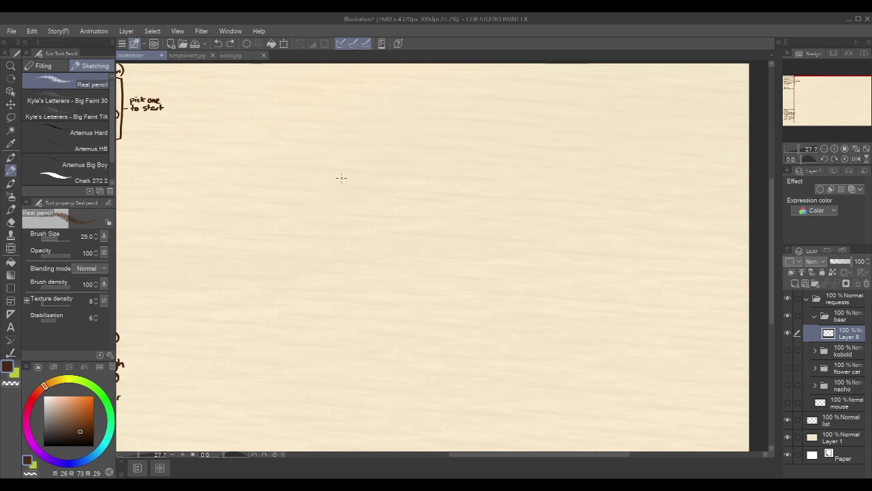
# Sketch the bear's wide rounded head with two small ears and crossing facial guide lines
pyautogui.moveTo(332, 187)
pyautogui.mouseDown()
pyautogui.moveTo(375, 158)
pyautogui.moveTo(421, 187)
pyautogui.mouseUp()
pyautogui.moveTo(333, 184)
pyautogui.mouseDown()
pyautogui.moveTo(347, 218)
pyautogui.moveTo(417, 220)
pyautogui.mouseUp()
pyautogui.moveTo(423, 185); pyautogui.dragTo(425, 216)
pyautogui.moveTo(344, 162)
pyautogui.mouseDown()
pyautogui.moveTo(326, 167)
pyautogui.moveTo(340, 181)
pyautogui.mouseUp()
pyautogui.moveTo(418, 171)
pyautogui.mouseDown()
pyautogui.moveTo(420, 158)
pyautogui.moveTo(408, 162)
pyautogui.mouseUp()
pyautogui.moveTo(394, 156)
pyautogui.mouseDown()
pyautogui.moveTo(392, 223)
pyautogui.moveTo(351, 195)
pyautogui.moveTo(421, 194)
pyautogui.mouseUp()
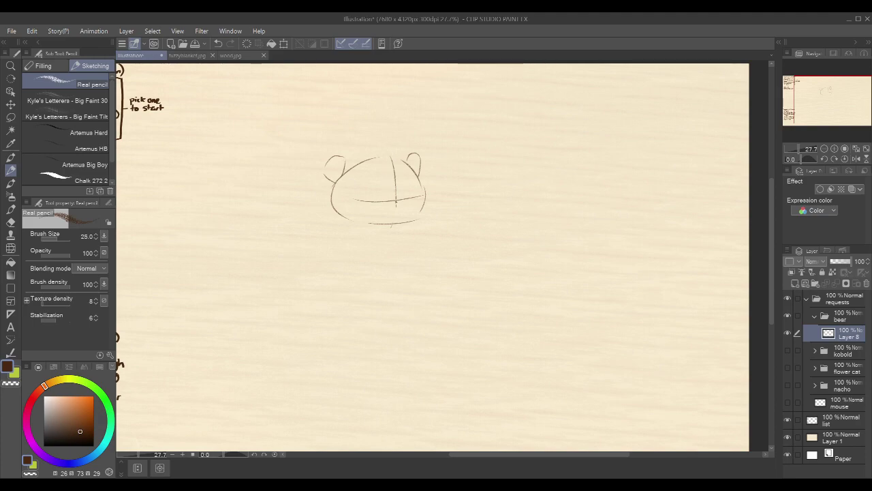
pyautogui.hotkey('ctrl', 'z')
pyautogui.hotkey('ctrl', 'z')
pyautogui.moveTo(349, 196); pyautogui.dragTo(434, 188)
pyautogui.hotkey('ctrl', 'z')
pyautogui.moveTo(341, 197); pyautogui.dragTo(422, 185)
pyautogui.moveTo(386, 153); pyautogui.dragTo(402, 222)
pyautogui.hotkey('ctrl', 'z')
pyautogui.hotkey('ctrl', 'z')
pyautogui.moveTo(359, 190)
pyautogui.mouseDown()
pyautogui.moveTo(409, 172)
pyautogui.moveTo(401, 212)
pyautogui.mouseUp()
pyautogui.moveTo(394, 175); pyautogui.dragTo(402, 178)
pyautogui.moveTo(370, 191); pyautogui.dragTo(375, 195)
pyautogui.moveTo(308, 153); pyautogui.dragTo(328, 199)
pyautogui.hotkey('ctrl', 'z')
pyautogui.moveTo(312, 151); pyautogui.dragTo(332, 199)
pyautogui.moveTo(310, 144); pyautogui.dragTo(352, 113)
pyautogui.hotkey('ctrl', 'z')
pyautogui.hotkey('ctrl', 'z')
pyautogui.hotkey('ctrl', 'z')
pyautogui.hotkey('ctrl', 'z')
pyautogui.hotkey('ctrl', 'z')
# Reinforce the head's lower curve, close the right ear's oval and add short slanted guides across the lower face
pyautogui.moveTo(340, 218); pyautogui.dragTo(378, 225)
pyautogui.moveTo(403, 156)
pyautogui.mouseDown()
pyautogui.moveTo(420, 176)
pyautogui.moveTo(414, 172)
pyautogui.mouseUp()
pyautogui.press('c')
pyautogui.press('c')
pyautogui.moveTo(358, 199)
pyautogui.mouseDown()
pyautogui.moveTo(363, 222)
pyautogui.moveTo(346, 209)
pyautogui.mouseUp()
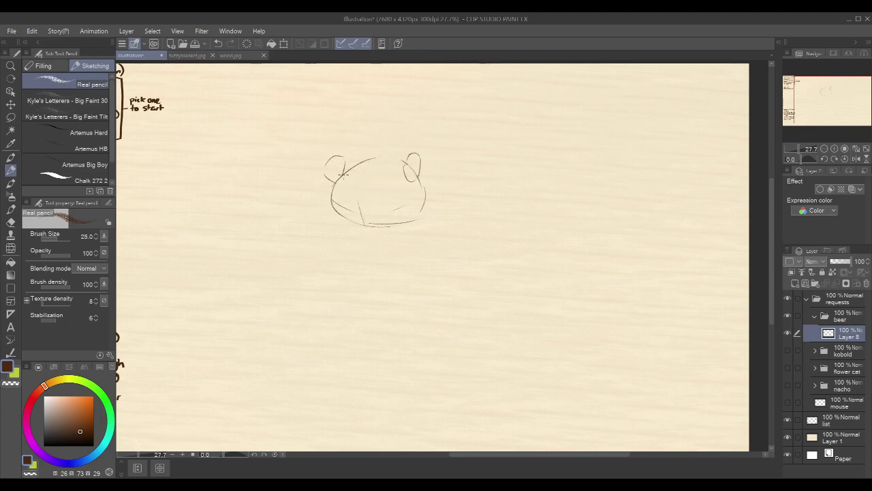
pyautogui.moveTo(330, 167); pyautogui.dragTo(328, 182)
# Lasso the bear's left ear, delete it and clear the selection
pyautogui.press('m')
pyautogui.moveTo(348, 171); pyautogui.dragTo(365, 144)
pyautogui.press('Delete')
pyautogui.hotkey('ctrl', 'd')
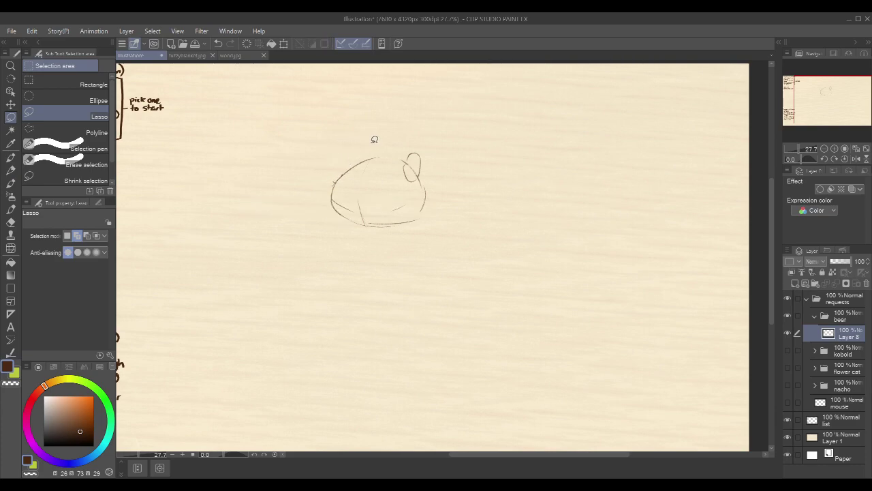
# Return to the sketching pencil, start a lower left ear and sketch curves along the head's lower left edge
pyautogui.press('p')
pyautogui.moveTo(315, 177)
pyautogui.mouseDown()
pyautogui.moveTo(343, 175)
pyautogui.moveTo(321, 184)
pyautogui.moveTo(345, 193)
pyautogui.mouseUp()
pyautogui.hotkey('ctrl', 'z')
pyautogui.hotkey('ctrl', 'z')
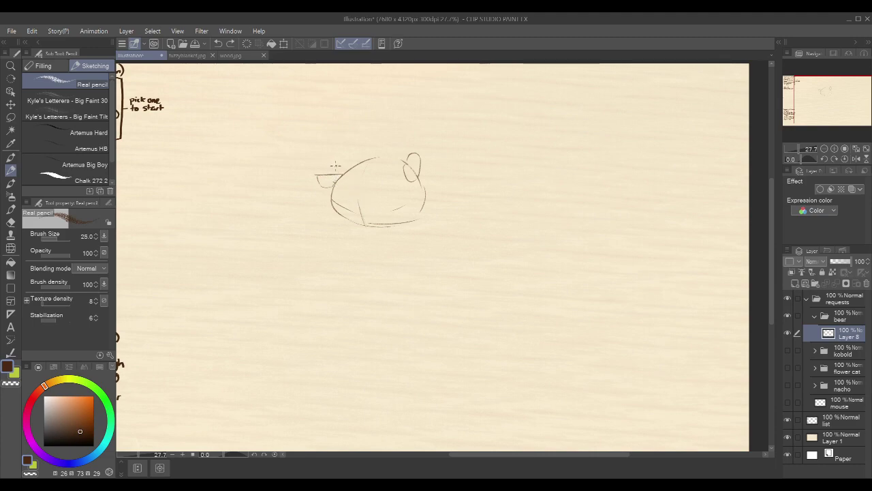
pyautogui.moveTo(329, 171)
pyautogui.mouseDown()
pyautogui.moveTo(356, 217)
pyautogui.moveTo(409, 226)
pyautogui.mouseUp()
pyautogui.hotkey('ctrl', 'z')
pyautogui.moveTo(331, 200)
pyautogui.mouseDown()
pyautogui.moveTo(336, 219)
pyautogui.moveTo(361, 231)
pyautogui.moveTo(394, 226)
pyautogui.mouseUp()
pyautogui.moveTo(342, 198); pyautogui.dragTo(385, 226)
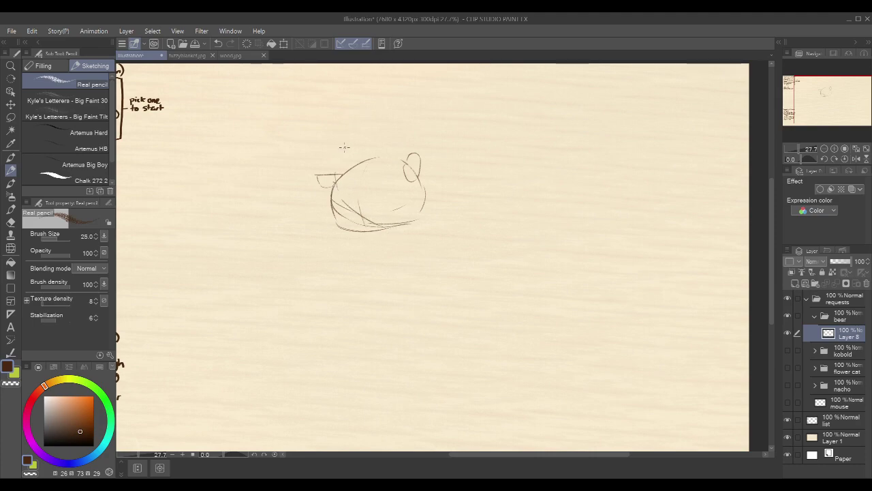
# Rough in a large tilted crown slanting across the top of the bear's head
pyautogui.moveTo(333, 173); pyautogui.dragTo(346, 142)
pyautogui.hotkey('ctrl', 'z')
pyautogui.moveTo(334, 174)
pyautogui.mouseDown()
pyautogui.moveTo(346, 142)
pyautogui.moveTo(385, 144)
pyautogui.mouseUp()
pyautogui.hotkey('ctrl', 'z')
pyautogui.moveTo(421, 173); pyautogui.dragTo(427, 187)
pyautogui.moveTo(356, 156); pyautogui.dragTo(397, 199)
pyautogui.moveTo(402, 228); pyautogui.dragTo(429, 198)
pyautogui.scroll(-2, 424, 226)
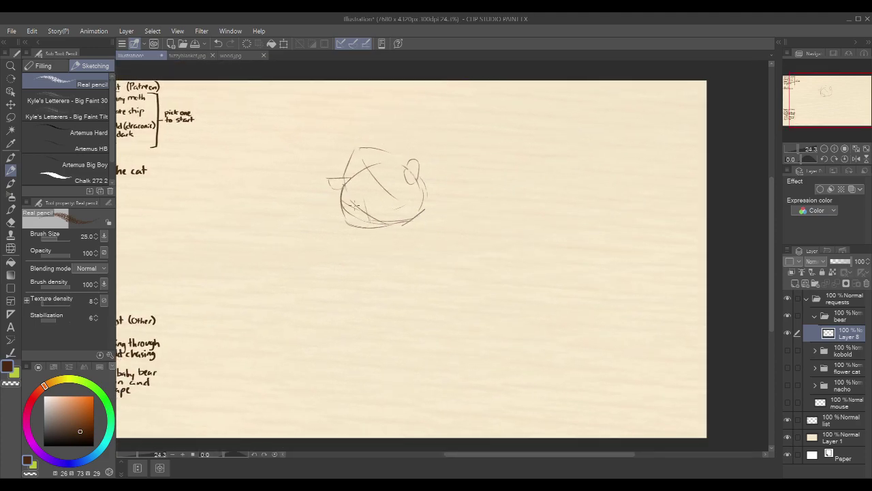
# Sketch a long curve down from the head for the seated bear's back
pyautogui.moveTo(350, 263); pyautogui.dragTo(374, 291)
pyautogui.hotkey('ctrl', 'z')
pyautogui.moveTo(406, 224); pyautogui.dragTo(387, 322)
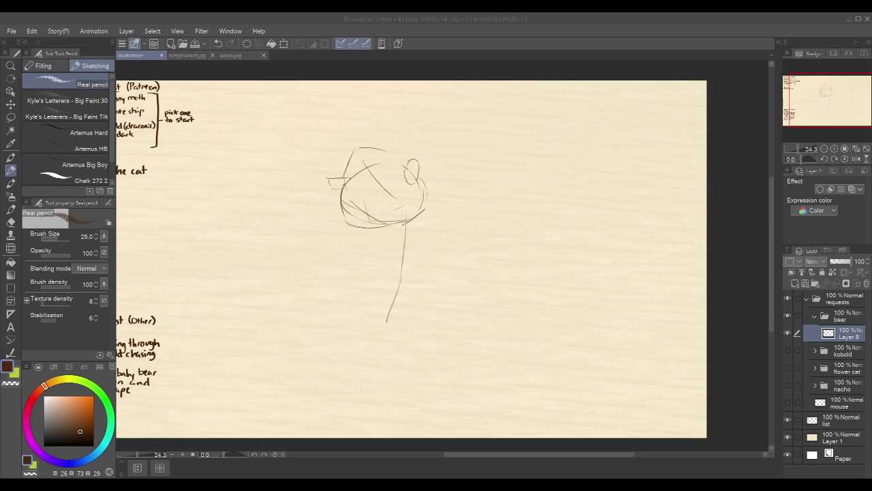
pyautogui.click(485, 72)
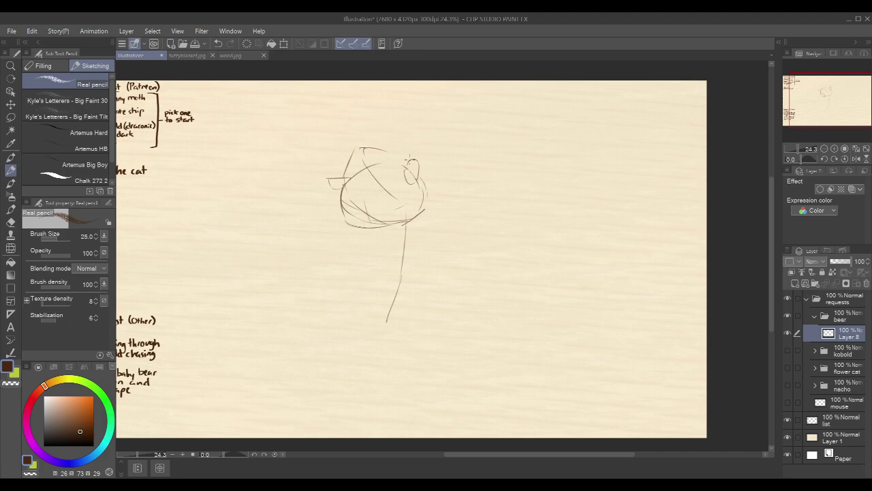
# Redraw the tilted crown's side edges, oval top opening and curved rim with firmer strokes
pyautogui.moveTo(383, 150); pyautogui.dragTo(408, 168)
pyautogui.hotkey('ctrl', 'z')
pyautogui.moveTo(404, 224)
pyautogui.mouseDown()
pyautogui.moveTo(430, 205)
pyautogui.moveTo(421, 199)
pyautogui.mouseUp()
pyautogui.hotkey('ctrl', 'z')
pyautogui.hotkey('ctrl', 'z')
pyautogui.moveTo(364, 149)
pyautogui.mouseDown()
pyautogui.moveTo(368, 167)
pyautogui.moveTo(345, 208)
pyautogui.mouseUp()
pyautogui.moveTo(356, 145); pyautogui.dragTo(349, 190)
pyautogui.hotkey('ctrl', 'z')
pyautogui.moveTo(355, 147); pyautogui.dragTo(345, 174)
pyautogui.moveTo(431, 199); pyautogui.dragTo(401, 222)
pyautogui.moveTo(364, 143)
pyautogui.mouseDown()
pyautogui.moveTo(402, 162)
pyautogui.moveTo(429, 204)
pyautogui.mouseUp()
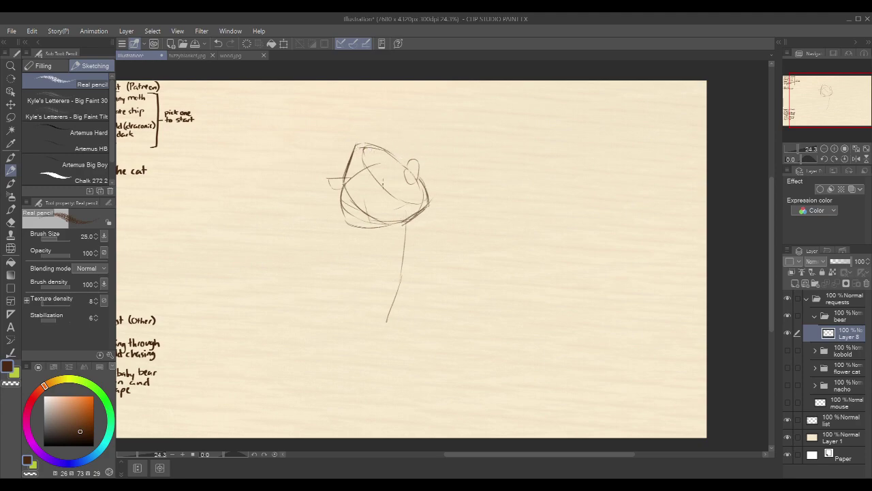
pyautogui.moveTo(365, 161)
pyautogui.mouseDown()
pyautogui.moveTo(396, 198)
pyautogui.moveTo(402, 226)
pyautogui.mouseUp()
pyautogui.moveTo(342, 188); pyautogui.dragTo(339, 207)
# Sketch a large rounded belly below the head and double up the back line
pyautogui.moveTo(417, 210); pyautogui.dragTo(399, 316)
pyautogui.moveTo(408, 275); pyautogui.dragTo(396, 323)
pyautogui.moveTo(410, 278)
pyautogui.mouseDown()
pyautogui.moveTo(407, 264)
pyautogui.moveTo(373, 249)
pyautogui.moveTo(332, 300)
pyautogui.mouseUp()
pyautogui.hotkey('ctrl', 'z')
pyautogui.moveTo(371, 251)
pyautogui.mouseDown()
pyautogui.moveTo(350, 269)
pyautogui.moveTo(328, 316)
pyautogui.moveTo(365, 335)
pyautogui.mouseUp()
pyautogui.hotkey('ctrl', 'z')
pyautogui.moveTo(332, 300)
pyautogui.mouseDown()
pyautogui.moveTo(331, 313)
pyautogui.moveTo(373, 335)
pyautogui.moveTo(407, 314)
pyautogui.moveTo(406, 283)
pyautogui.mouseUp()
pyautogui.hotkey('ctrl', 'z')
pyautogui.hotkey('ctrl', 'z')
pyautogui.moveTo(411, 224); pyautogui.dragTo(397, 323)
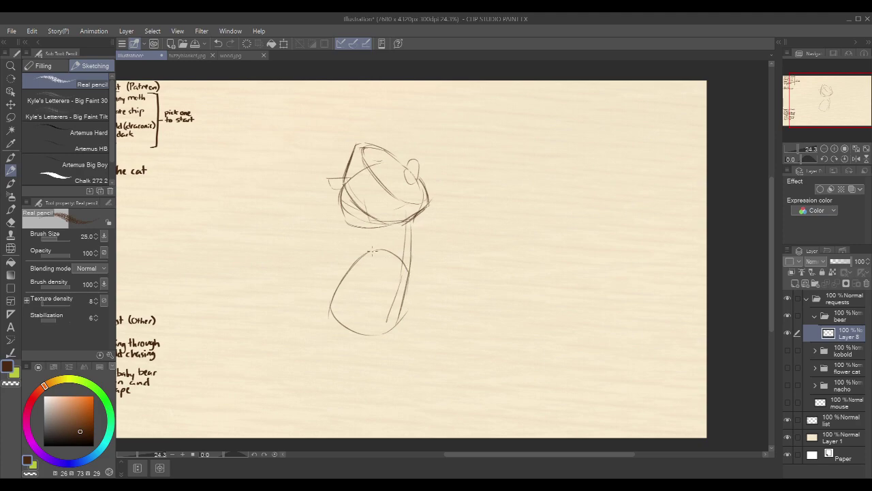
# Strengthen the upper left contour of the bear's rounded belly
pyautogui.moveTo(373, 248); pyautogui.dragTo(333, 282)
pyautogui.hotkey('ctrl', 'z')
pyautogui.moveTo(370, 248)
pyautogui.mouseDown()
pyautogui.moveTo(332, 282)
pyautogui.moveTo(334, 298)
pyautogui.moveTo(334, 270)
pyautogui.moveTo(330, 310)
pyautogui.mouseUp()
pyautogui.moveTo(334, 269); pyautogui.dragTo(330, 299)
# Sketch the outer curve of an arm raised beside the head and add small facial marks under the crown
pyautogui.moveTo(335, 175)
pyautogui.mouseDown()
pyautogui.moveTo(349, 162)
pyautogui.moveTo(357, 179)
pyautogui.moveTo(333, 197)
pyautogui.moveTo(322, 232)
pyautogui.mouseUp()
pyautogui.hotkey('ctrl', 'z')
pyautogui.moveTo(332, 179); pyautogui.dragTo(324, 227)
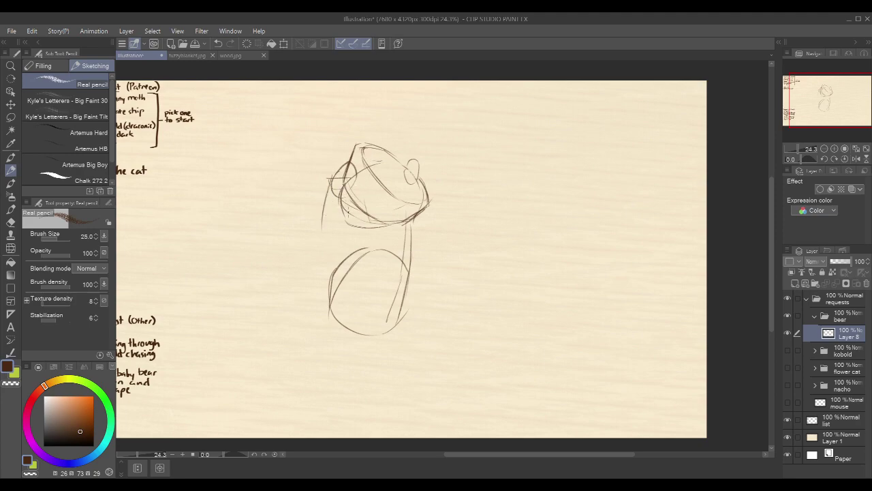
pyautogui.moveTo(347, 194); pyautogui.dragTo(350, 223)
pyautogui.moveTo(377, 163); pyautogui.dragTo(400, 172)
# Darken the back and belly contours, and add an inner belly arc and the outer curve of the left leg
pyautogui.moveTo(412, 224); pyautogui.dragTo(402, 310)
pyautogui.moveTo(412, 267); pyautogui.dragTo(386, 330)
pyautogui.moveTo(411, 272); pyautogui.dragTo(377, 331)
pyautogui.moveTo(339, 259)
pyautogui.mouseDown()
pyautogui.moveTo(318, 262)
pyautogui.moveTo(327, 317)
pyautogui.mouseUp()
pyautogui.moveTo(358, 282); pyautogui.dragTo(350, 331)
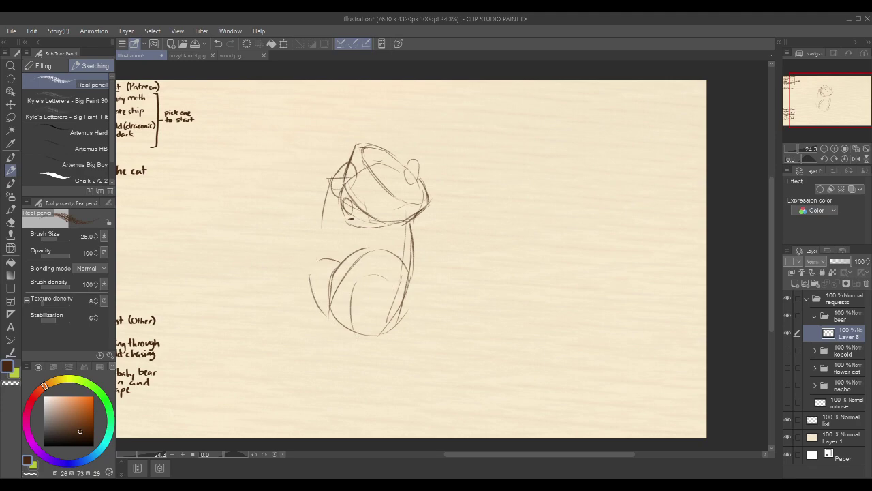
pyautogui.hotkey('ctrl', 'z')
# Sketch a limb angling down from the bear's right shoulder and ending in a rounded paw on the ground
pyautogui.moveTo(413, 231); pyautogui.dragTo(421, 300)
pyautogui.hotkey('ctrl', 'z')
pyautogui.moveTo(412, 233); pyautogui.dragTo(426, 303)
pyautogui.hotkey('ctrl', 'z')
pyautogui.moveTo(411, 232); pyautogui.dragTo(428, 304)
pyautogui.hotkey('ctrl', 'z')
pyautogui.moveTo(413, 237)
pyautogui.mouseDown()
pyautogui.moveTo(428, 294)
pyautogui.moveTo(449, 310)
pyautogui.moveTo(450, 330)
pyautogui.moveTo(454, 317)
pyautogui.mouseUp()
pyautogui.moveTo(409, 292); pyautogui.dragTo(429, 329)
pyautogui.moveTo(411, 225)
pyautogui.mouseDown()
pyautogui.moveTo(417, 270)
pyautogui.moveTo(365, 272)
pyautogui.moveTo(346, 332)
pyautogui.moveTo(386, 325)
pyautogui.mouseUp()
# Add small rounded feet at the left leg and below the belly
pyautogui.moveTo(319, 310)
pyautogui.mouseDown()
pyautogui.moveTo(304, 315)
pyautogui.moveTo(304, 306)
pyautogui.moveTo(298, 318)
pyautogui.moveTo(327, 317)
pyautogui.moveTo(362, 341)
pyautogui.moveTo(371, 324)
pyautogui.mouseUp()
pyautogui.hotkey('ctrl', 'z')
pyautogui.moveTo(304, 301); pyautogui.dragTo(294, 314)
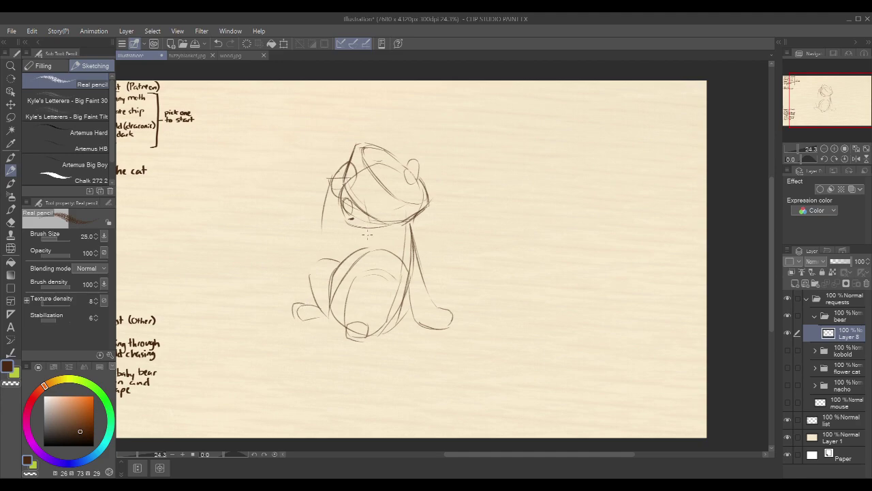
# Extend the raised arm's outline in a curve under the head to meet the top of the body
pyautogui.moveTo(334, 237); pyautogui.dragTo(357, 248)
pyautogui.hotkey('ctrl', 'z')
pyautogui.moveTo(324, 210)
pyautogui.mouseDown()
pyautogui.moveTo(337, 246)
pyautogui.moveTo(357, 249)
pyautogui.mouseUp()
pyautogui.moveTo(400, 314); pyautogui.dragTo(404, 307)
# Add slanted construction lines and small detail marks inside the tilted crown
pyautogui.moveTo(356, 217)
pyautogui.mouseDown()
pyautogui.moveTo(379, 203)
pyautogui.moveTo(432, 196)
pyautogui.mouseUp()
pyautogui.moveTo(394, 147); pyautogui.dragTo(422, 193)
pyautogui.hotkey('ctrl', 'z')
pyautogui.moveTo(363, 185); pyautogui.dragTo(377, 178)
pyautogui.moveTo(386, 217); pyautogui.dragTo(411, 199)
pyautogui.moveTo(360, 175); pyautogui.dragTo(403, 211)
pyautogui.hotkey('ctrl', 'z')
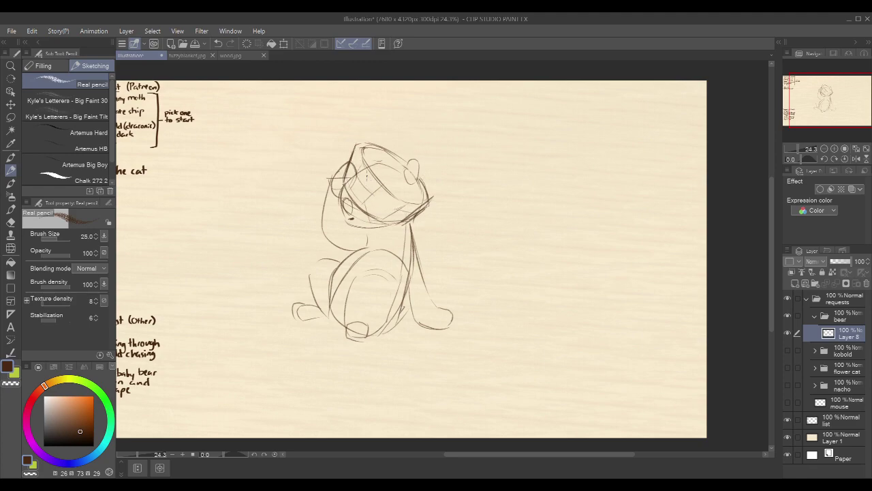
pyautogui.moveTo(365, 162)
pyautogui.mouseDown()
pyautogui.moveTo(360, 182)
pyautogui.moveTo(381, 179)
pyautogui.moveTo(384, 197)
pyautogui.moveTo(402, 202)
pyautogui.mouseUp()
pyautogui.hotkey('ctrl', 'z')
pyautogui.moveTo(362, 161)
pyautogui.mouseDown()
pyautogui.moveTo(387, 156)
pyautogui.moveTo(370, 155)
pyautogui.mouseUp()
pyautogui.moveTo(378, 186)
pyautogui.mouseDown()
pyautogui.moveTo(370, 193)
pyautogui.moveTo(378, 188)
pyautogui.moveTo(399, 209)
pyautogui.mouseUp()
pyautogui.moveTo(465, 220); pyautogui.dragTo(479, 213)
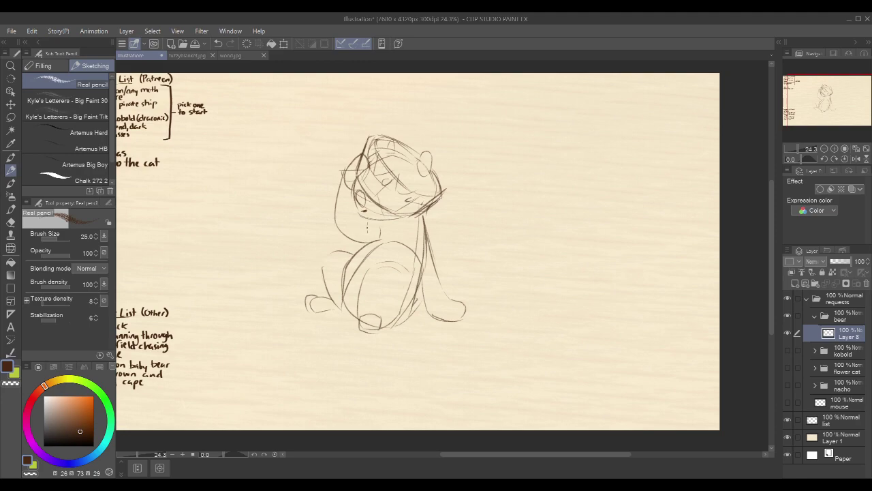
# Sketch a V-shaped cape collar below the bear's chin and start the cape's edge over the right shoulder
pyautogui.moveTo(363, 223)
pyautogui.mouseDown()
pyautogui.moveTo(373, 248)
pyautogui.moveTo(429, 225)
pyautogui.mouseUp()
pyautogui.hotkey('ctrl', 'z')
pyautogui.hotkey('ctrl', 'z')
pyautogui.moveTo(383, 253)
pyautogui.mouseDown()
pyautogui.moveTo(420, 220)
pyautogui.moveTo(427, 232)
pyautogui.moveTo(440, 216)
pyautogui.mouseUp()
pyautogui.hotkey('ctrl', 'z')
pyautogui.moveTo(520, 251); pyautogui.dragTo(486, 254)
pyautogui.moveTo(405, 219); pyautogui.dragTo(408, 259)
pyautogui.hotkey('ctrl', 'z')
pyautogui.moveTo(397, 209)
pyautogui.mouseDown()
pyautogui.moveTo(409, 227)
pyautogui.moveTo(407, 253)
pyautogui.mouseUp()
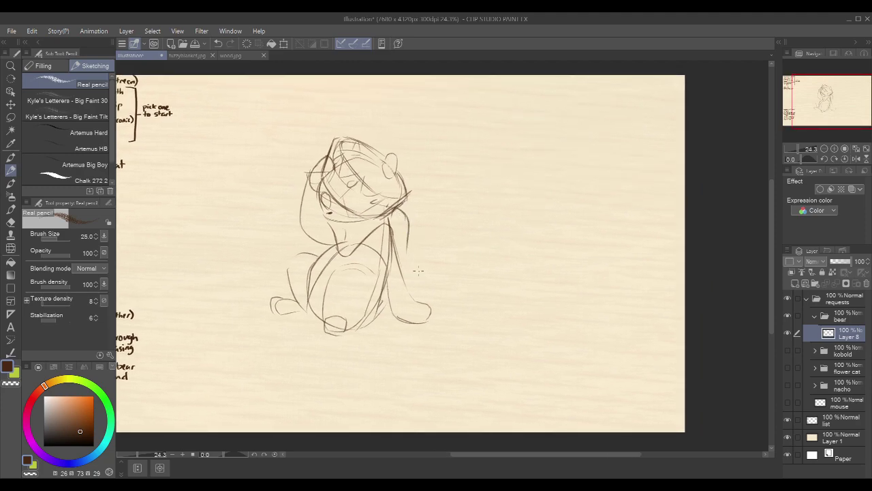
# Extend the cape outward along the ground on both sides of the seated bear
pyautogui.moveTo(398, 212)
pyautogui.mouseDown()
pyautogui.moveTo(409, 268)
pyautogui.moveTo(406, 248)
pyautogui.moveTo(422, 280)
pyautogui.mouseUp()
pyautogui.hotkey('ctrl', 'z')
pyautogui.moveTo(409, 235)
pyautogui.mouseDown()
pyautogui.moveTo(414, 261)
pyautogui.moveTo(436, 268)
pyautogui.moveTo(440, 292)
pyautogui.moveTo(440, 279)
pyautogui.moveTo(469, 286)
pyautogui.mouseUp()
pyautogui.moveTo(311, 237)
pyautogui.mouseDown()
pyautogui.moveTo(266, 275)
pyautogui.moveTo(288, 249)
pyautogui.moveTo(268, 271)
pyautogui.moveTo(234, 279)
pyautogui.moveTo(274, 286)
pyautogui.mouseUp()
# Draw the upper edge of the long cape trailing along the ground to the bear's right
pyautogui.moveTo(415, 253); pyautogui.dragTo(529, 256)
pyautogui.hotkey('ctrl', 'z')
pyautogui.moveTo(408, 241)
pyautogui.mouseDown()
pyautogui.moveTo(500, 266)
pyautogui.moveTo(570, 261)
pyautogui.mouseUp()
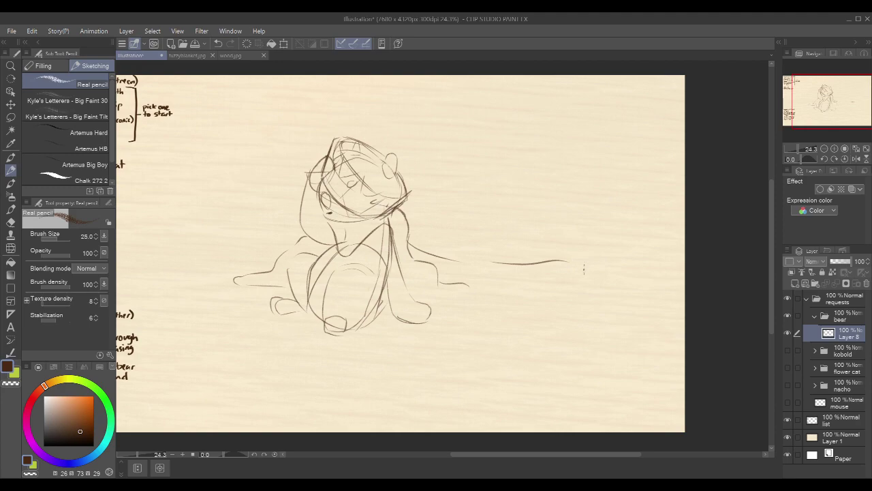
pyautogui.hotkey('ctrl', 'z')
pyautogui.moveTo(468, 266); pyautogui.dragTo(564, 263)
pyautogui.hotkey('ctrl', 'z')
pyautogui.moveTo(474, 265); pyautogui.dragTo(551, 250)
pyautogui.hotkey('ctrl', 'z')
pyautogui.moveTo(461, 261); pyautogui.dragTo(581, 259)
# Close the trailing cape with a wavy lower edge and curled end, and widen its fold on the bear's left
pyautogui.moveTo(438, 311)
pyautogui.mouseDown()
pyautogui.moveTo(521, 305)
pyautogui.moveTo(462, 311)
pyautogui.moveTo(498, 316)
pyautogui.moveTo(600, 292)
pyautogui.mouseUp()
pyautogui.hotkey('ctrl', 'z')
pyautogui.moveTo(469, 286)
pyautogui.mouseDown()
pyautogui.moveTo(488, 302)
pyautogui.moveTo(578, 293)
pyautogui.moveTo(605, 277)
pyautogui.mouseUp()
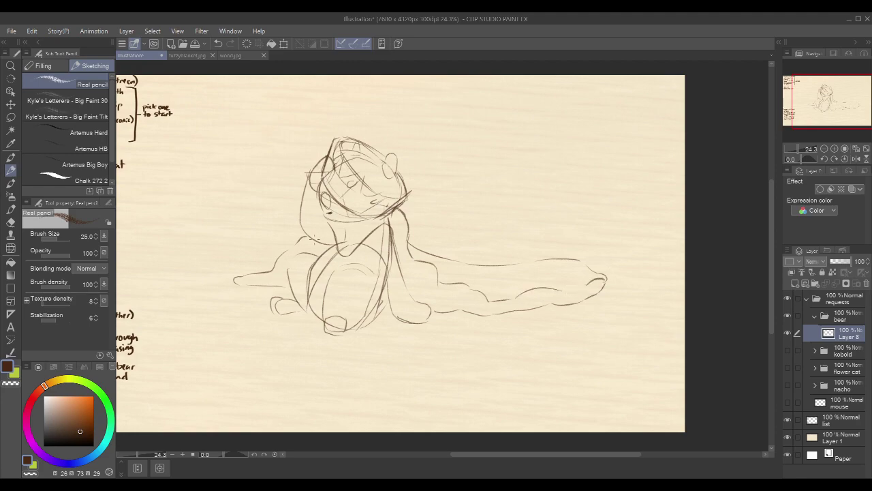
pyautogui.moveTo(304, 239)
pyautogui.mouseDown()
pyautogui.moveTo(275, 270)
pyautogui.moveTo(228, 279)
pyautogui.mouseUp()
# Lower the rough bear sketch layer's opacity to 39% and add a new layer above it
pyautogui.click(839, 261)
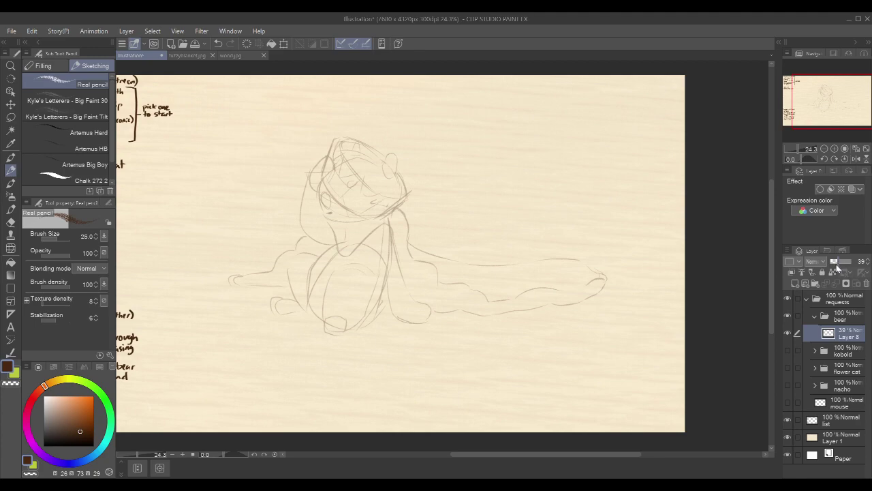
pyautogui.click(795, 283)
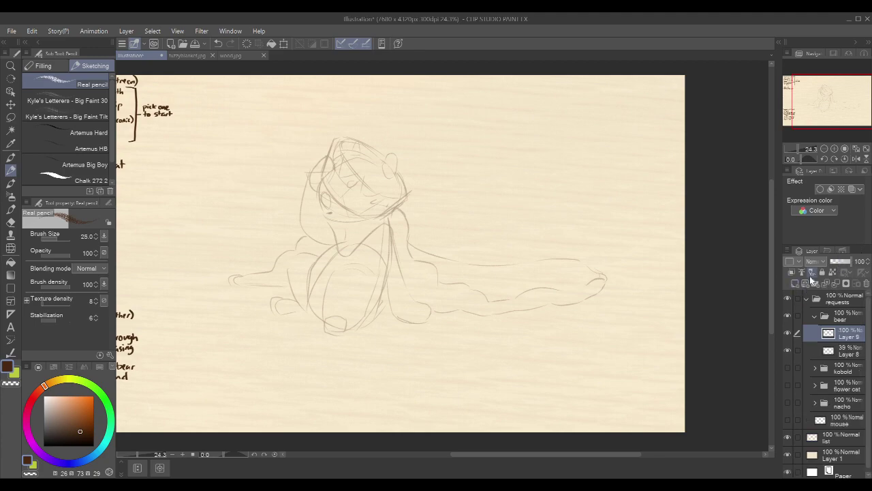
# Draw the bear's oval eye outline and a small solid nose over the faded rough sketch
pyautogui.moveTo(349, 228); pyautogui.dragTo(385, 234)
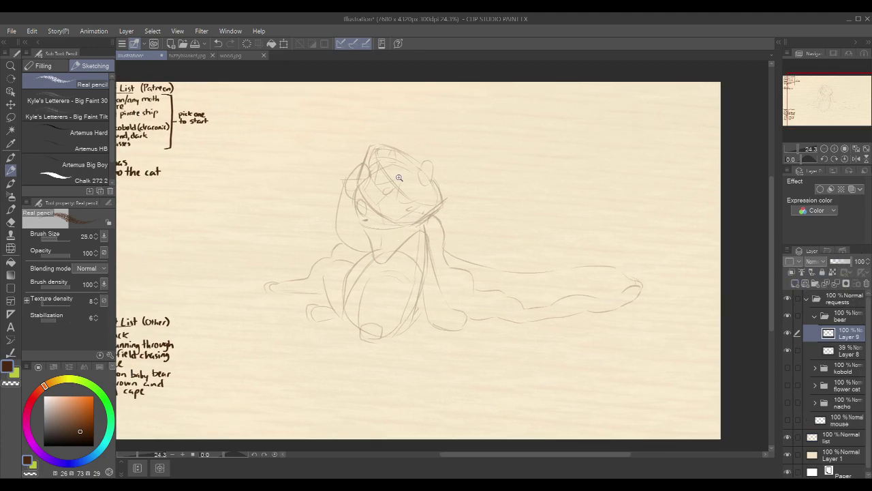
pyautogui.moveTo(400, 177); pyautogui.dragTo(405, 169)
pyautogui.scroll(4, 405, 169)
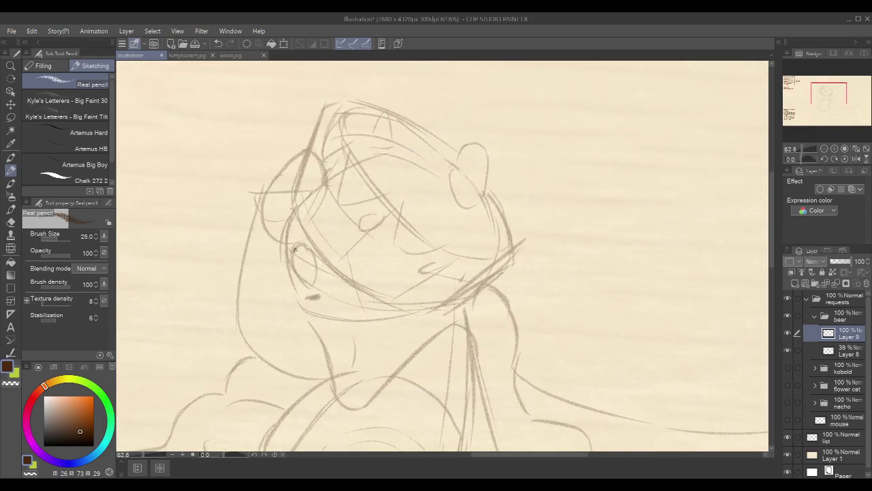
pyautogui.moveTo(289, 265)
pyautogui.mouseDown()
pyautogui.moveTo(301, 242)
pyautogui.moveTo(289, 250)
pyautogui.moveTo(313, 276)
pyautogui.mouseUp()
pyautogui.moveTo(300, 241)
pyautogui.mouseDown()
pyautogui.moveTo(314, 282)
pyautogui.moveTo(289, 261)
pyautogui.moveTo(304, 284)
pyautogui.moveTo(315, 285)
pyautogui.moveTo(340, 255)
pyautogui.moveTo(324, 275)
pyautogui.moveTo(334, 279)
pyautogui.moveTo(322, 276)
pyautogui.moveTo(338, 278)
pyautogui.moveTo(326, 278)
pyautogui.moveTo(335, 278)
pyautogui.moveTo(331, 266)
pyautogui.moveTo(331, 278)
pyautogui.mouseUp()
pyautogui.hotkey('ctrl', 'z')
pyautogui.hotkey('ctrl', 'z')
pyautogui.hotkey('ctrl', 'z')
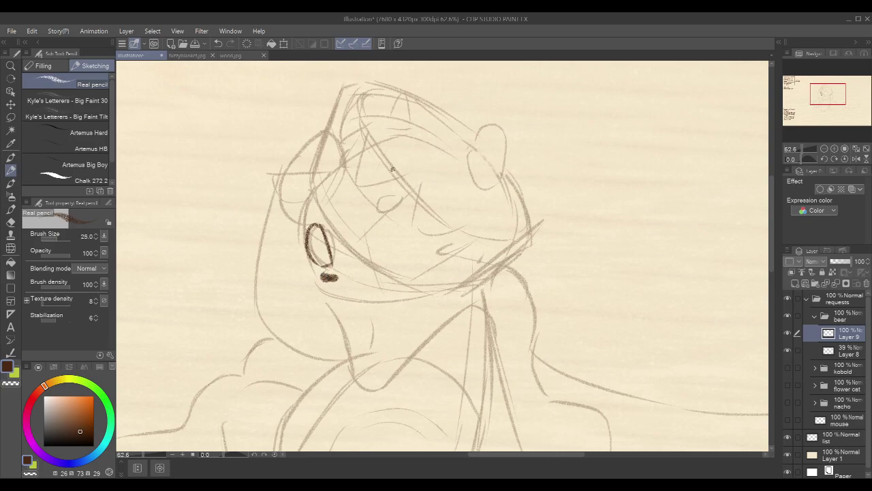
# Shade the bear's eye dark with the pencil and carve out a highlight using transparent colour
pyautogui.moveTo(318, 226)
pyautogui.mouseDown()
pyautogui.moveTo(309, 248)
pyautogui.moveTo(324, 262)
pyautogui.mouseUp()
pyautogui.hotkey('ctrl', 'z')
pyautogui.moveTo(319, 225)
pyautogui.mouseDown()
pyautogui.moveTo(332, 246)
pyautogui.moveTo(328, 259)
pyautogui.moveTo(313, 252)
pyautogui.mouseUp()
pyautogui.hotkey('ctrl', 'z')
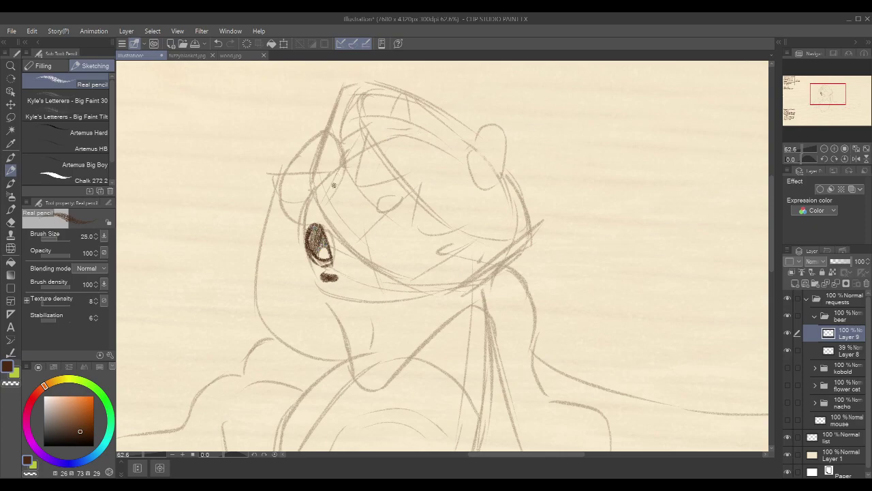
pyautogui.keyDown('alt'); pyautogui.click(310, 238); pyautogui.keyUp('alt')
pyautogui.press('c')
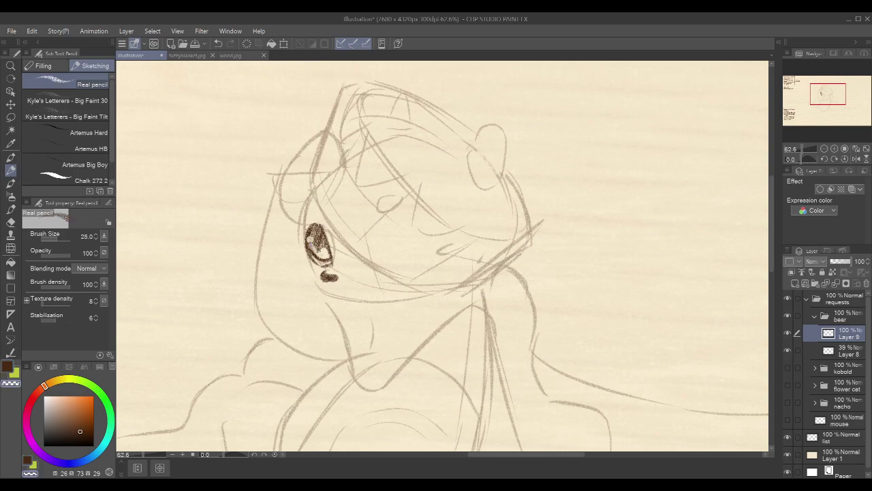
pyautogui.moveTo(313, 226); pyautogui.dragTo(310, 236)
pyautogui.press('c')
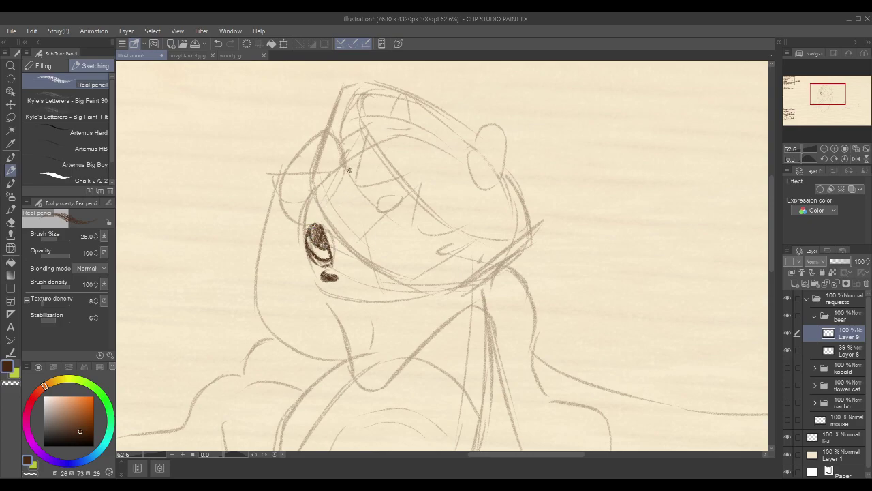
pyautogui.press('c')
pyautogui.press('c')
pyautogui.moveTo(313, 226)
pyautogui.mouseDown()
pyautogui.moveTo(324, 241)
pyautogui.moveTo(308, 254)
pyautogui.mouseUp()
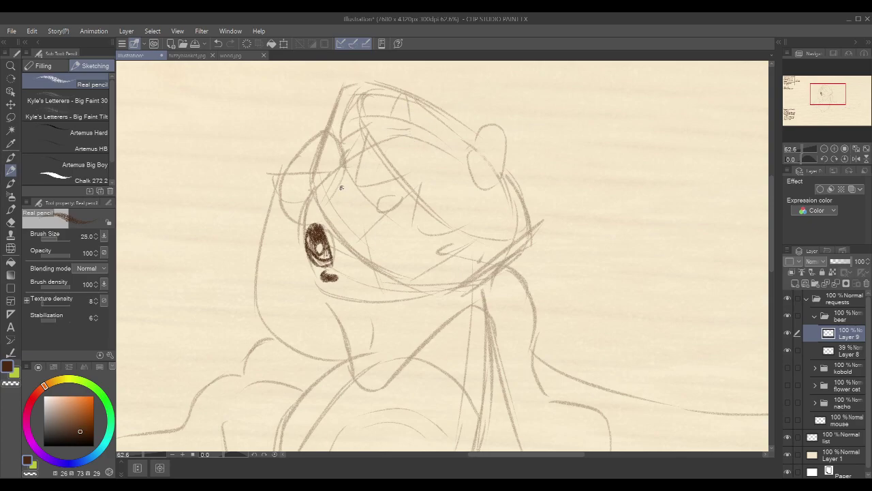
# Draw the bear's outer face contour from beneath the crown past the eye to the cheek
pyautogui.moveTo(409, 152); pyautogui.dragTo(426, 154)
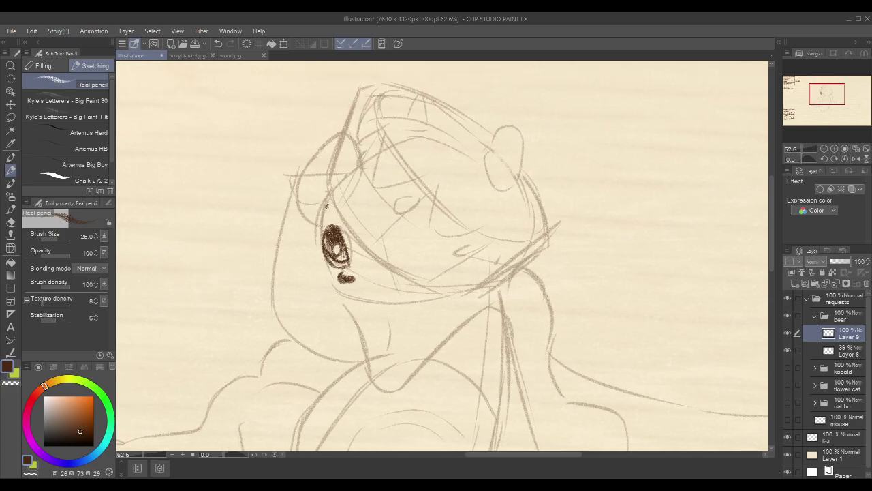
pyautogui.moveTo(330, 198); pyautogui.dragTo(316, 234)
pyautogui.hotkey('ctrl', 'z')
pyautogui.scroll(-3, 560, 164)
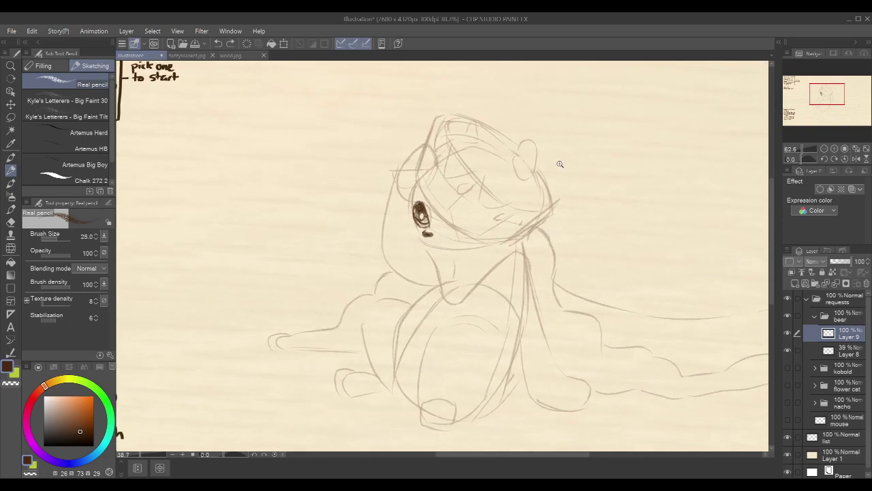
pyautogui.scroll(3, 560, 163)
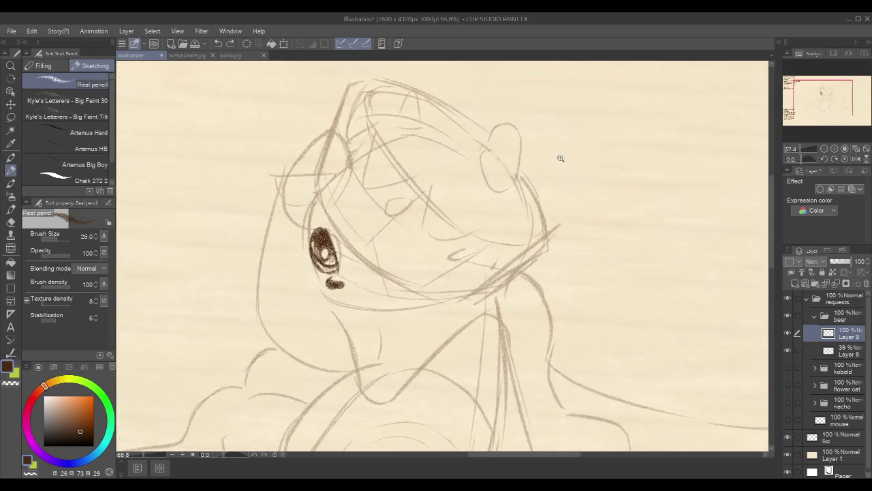
pyautogui.moveTo(325, 189); pyautogui.dragTo(301, 224)
pyautogui.hotkey('ctrl', 'z')
pyautogui.moveTo(324, 188)
pyautogui.mouseDown()
pyautogui.moveTo(298, 232)
pyautogui.moveTo(303, 253)
pyautogui.moveTo(294, 286)
pyautogui.mouseUp()
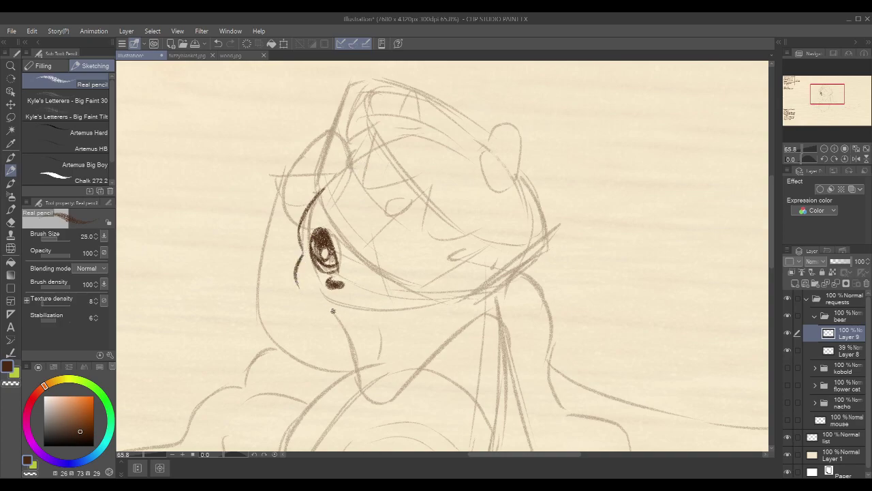
# Lasso and delete the shaded eye, keeping the nose and face contour
pyautogui.moveTo(450, 214); pyautogui.dragTo(448, 211)
pyautogui.press('m')
pyautogui.moveTo(338, 247)
pyautogui.mouseDown()
pyautogui.moveTo(327, 218)
pyautogui.moveTo(312, 224)
pyautogui.moveTo(308, 256)
pyautogui.moveTo(325, 282)
pyautogui.moveTo(340, 263)
pyautogui.mouseUp()
pyautogui.press('Delete')
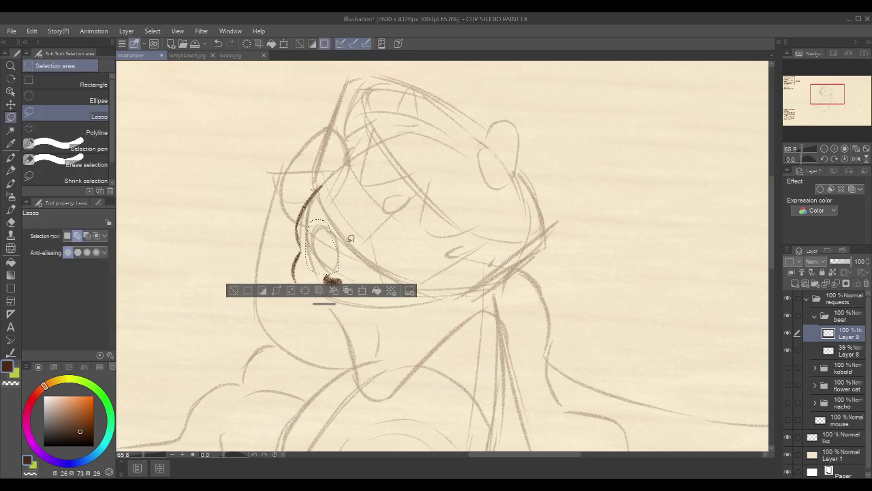
pyautogui.hotkey('ctrl', 'd')
pyautogui.press('p')
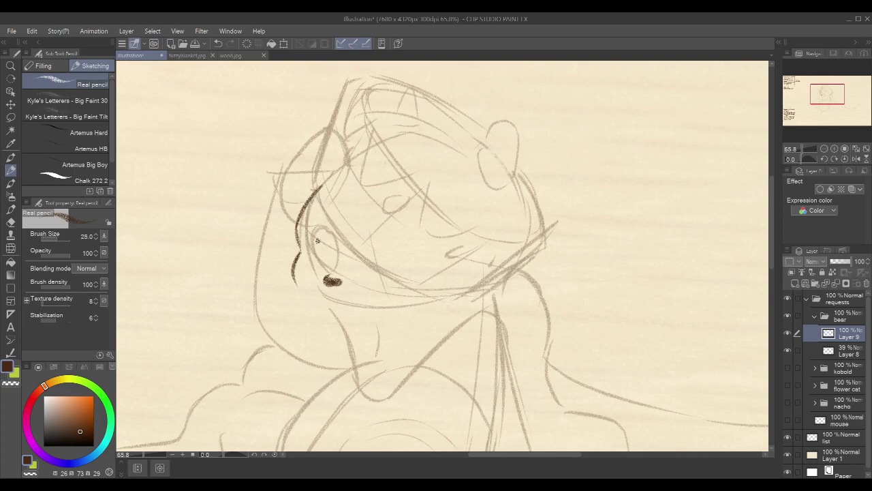
# Redraw the bear's eye as a thick oval outline with an open centre
pyautogui.moveTo(318, 238)
pyautogui.mouseDown()
pyautogui.moveTo(322, 249)
pyautogui.moveTo(329, 239)
pyautogui.moveTo(323, 269)
pyautogui.moveTo(334, 239)
pyautogui.moveTo(332, 270)
pyautogui.mouseUp()
pyautogui.hotkey('ctrl', 'z')
pyautogui.hotkey('ctrl', 'z')
pyautogui.hotkey('ctrl', 'z')
pyautogui.moveTo(315, 237); pyautogui.dragTo(321, 271)
pyautogui.moveTo(332, 233)
pyautogui.mouseDown()
pyautogui.moveTo(316, 258)
pyautogui.moveTo(334, 263)
pyautogui.mouseUp()
pyautogui.moveTo(317, 233); pyautogui.dragTo(334, 262)
# Draw the curved jawline from the bear's cheek under the chin toward the far side of the head
pyautogui.moveTo(432, 275); pyautogui.dragTo(436, 304)
pyautogui.hotkey('ctrl', 'z')
pyautogui.moveTo(294, 279); pyautogui.dragTo(360, 312)
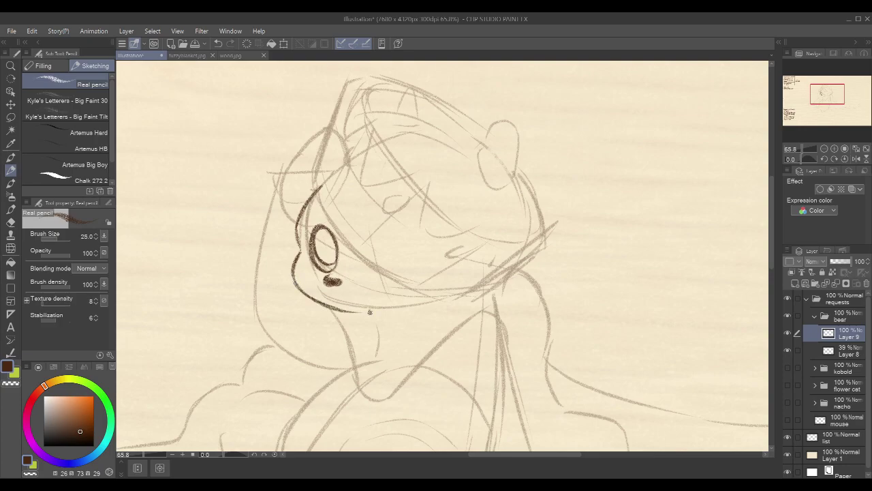
pyautogui.hotkey('ctrl', 'z')
pyautogui.moveTo(293, 275); pyautogui.dragTo(371, 310)
pyautogui.hotkey('ctrl', 'z')
pyautogui.moveTo(293, 281)
pyautogui.mouseDown()
pyautogui.moveTo(344, 310)
pyautogui.moveTo(425, 301)
pyautogui.moveTo(415, 307)
pyautogui.moveTo(392, 310)
pyautogui.moveTo(445, 297)
pyautogui.mouseUp()
# Add the line below the nose, the mouth corner and small cheek marks beside the eye
pyautogui.moveTo(334, 285)
pyautogui.mouseDown()
pyautogui.moveTo(347, 308)
pyautogui.moveTo(353, 301)
pyautogui.moveTo(379, 299)
pyautogui.mouseUp()
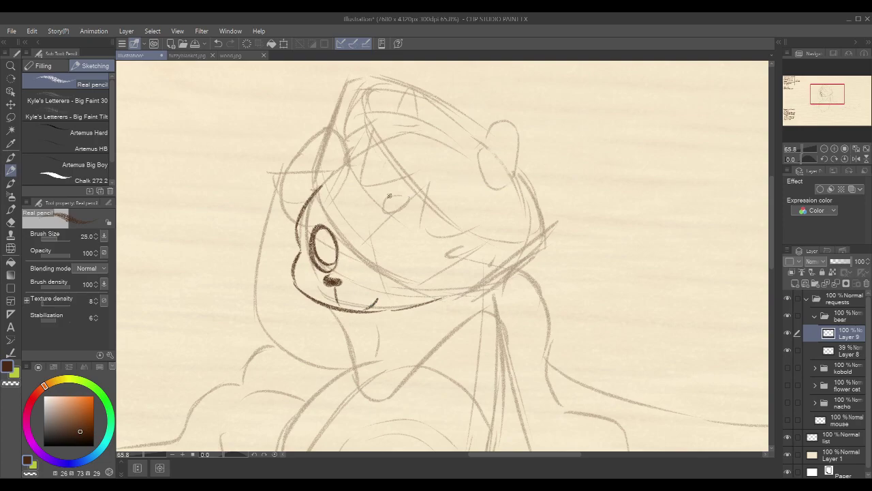
pyautogui.moveTo(300, 263); pyautogui.dragTo(312, 259)
pyautogui.moveTo(343, 185); pyautogui.dragTo(326, 199)
# Draw the bear's raised paw at the crown's edge, with its lower contour crossing above the eye
pyautogui.moveTo(360, 162)
pyautogui.mouseDown()
pyautogui.moveTo(399, 160)
pyautogui.moveTo(408, 182)
pyautogui.mouseUp()
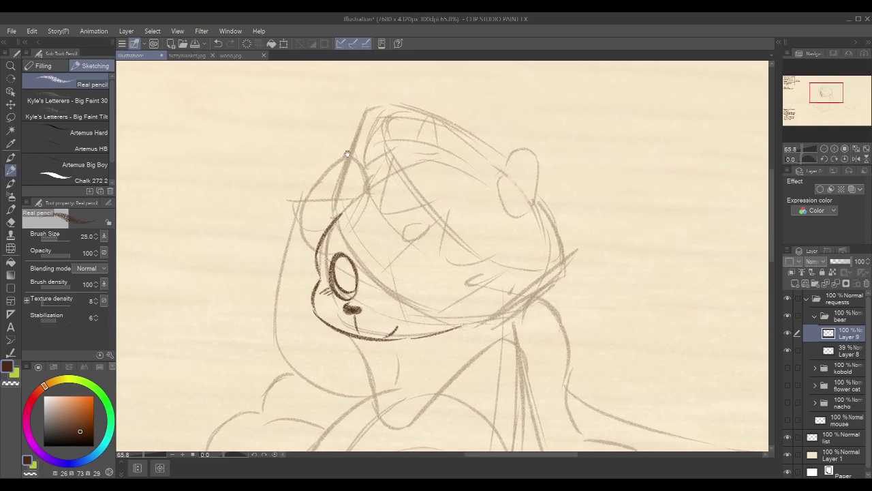
pyautogui.moveTo(293, 220); pyautogui.dragTo(334, 179)
pyautogui.hotkey('ctrl', 'z')
pyautogui.moveTo(291, 219)
pyautogui.mouseDown()
pyautogui.moveTo(338, 159)
pyautogui.moveTo(357, 166)
pyautogui.moveTo(364, 196)
pyautogui.moveTo(349, 230)
pyautogui.mouseUp()
pyautogui.moveTo(366, 194)
pyautogui.mouseDown()
pyautogui.moveTo(343, 237)
pyautogui.moveTo(303, 272)
pyautogui.mouseUp()
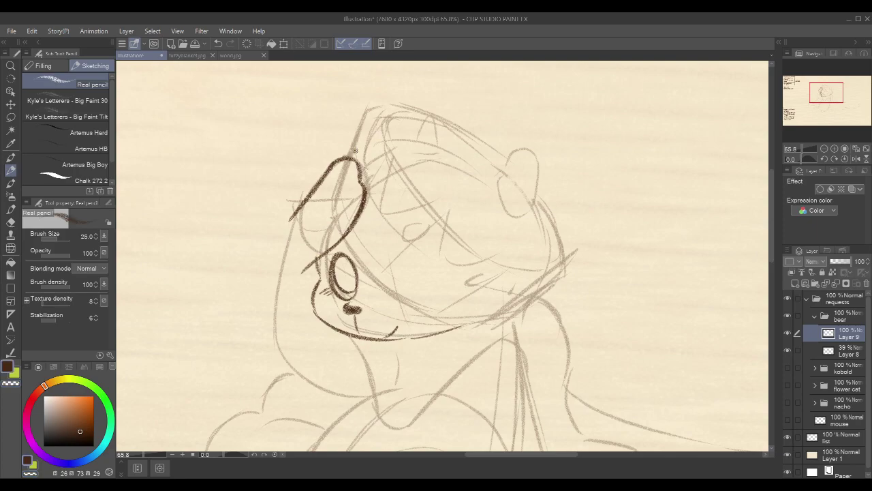
pyautogui.moveTo(473, 218); pyautogui.dragTo(470, 196)
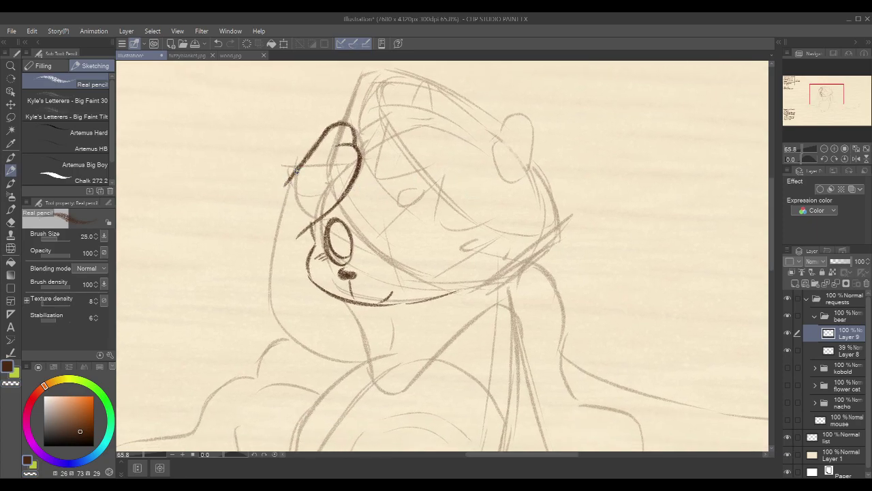
# Draw a short neck line directly beneath the bear's chin
pyautogui.moveTo(529, 235)
pyautogui.mouseDown()
pyautogui.moveTo(520, 109)
pyautogui.moveTo(510, 171)
pyautogui.mouseUp()
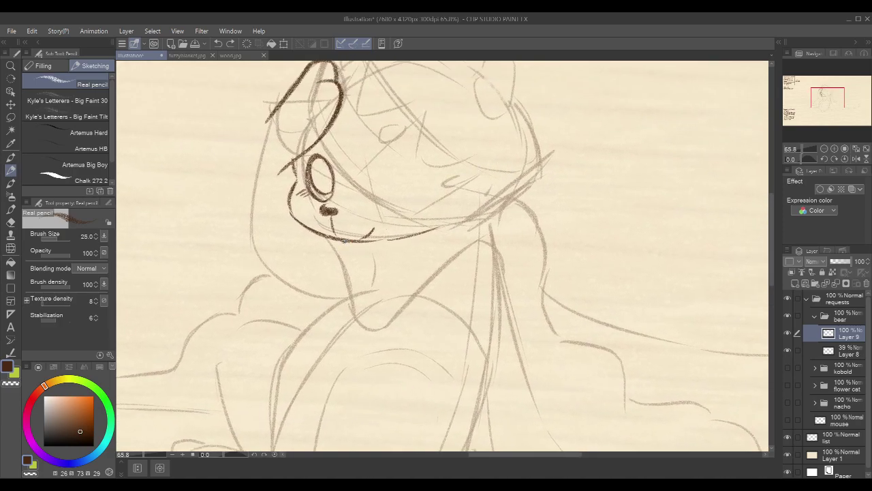
pyautogui.moveTo(345, 240); pyautogui.dragTo(351, 254)
pyautogui.scroll(-3, 555, 190)
pyautogui.moveTo(561, 167); pyautogui.dragTo(489, 251)
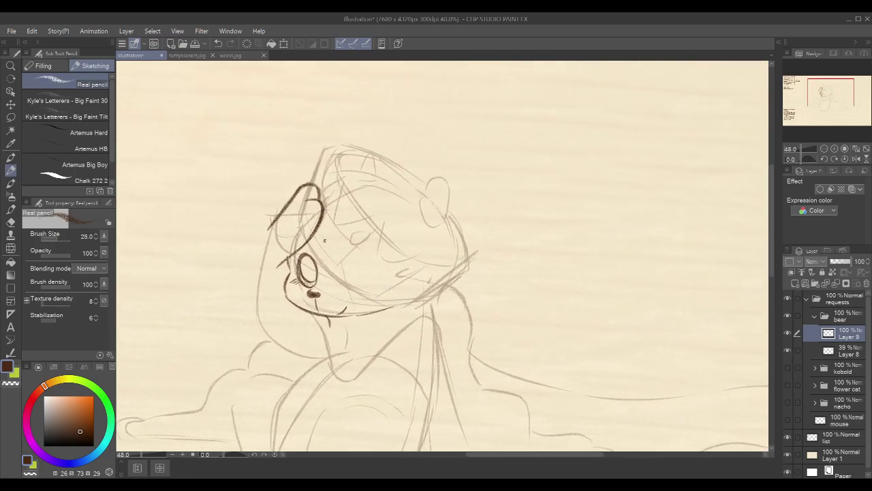
# Ink the crown's curved lower edge, tall side spike and zigzag front points over the rough sketch
pyautogui.moveTo(309, 241); pyautogui.dragTo(330, 274)
pyautogui.hotkey('ctrl', 'z')
pyautogui.moveTo(308, 240)
pyautogui.mouseDown()
pyautogui.moveTo(385, 304)
pyautogui.moveTo(377, 299)
pyautogui.moveTo(401, 306)
pyautogui.mouseUp()
pyautogui.moveTo(314, 184); pyautogui.dragTo(329, 152)
pyautogui.hotkey('ctrl', 'z')
pyautogui.moveTo(314, 184)
pyautogui.mouseDown()
pyautogui.moveTo(333, 148)
pyautogui.moveTo(326, 179)
pyautogui.moveTo(342, 179)
pyautogui.moveTo(324, 191)
pyautogui.moveTo(342, 178)
pyautogui.moveTo(335, 219)
pyautogui.mouseUp()
pyautogui.hotkey('ctrl', 'z')
pyautogui.moveTo(345, 181)
pyautogui.mouseDown()
pyautogui.moveTo(335, 222)
pyautogui.moveTo(383, 215)
pyautogui.moveTo(374, 247)
pyautogui.mouseUp()
pyautogui.hotkey('ctrl', 'z')
pyautogui.hotkey('ctrl', 'z')
pyautogui.moveTo(384, 217)
pyautogui.mouseDown()
pyautogui.moveTo(369, 254)
pyautogui.moveTo(382, 261)
pyautogui.moveTo(418, 248)
pyautogui.mouseUp()
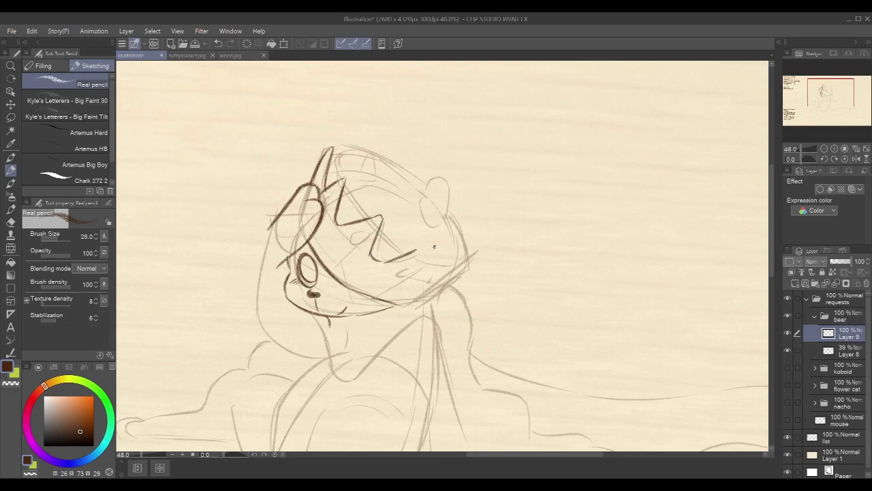
pyautogui.moveTo(422, 252)
pyautogui.mouseDown()
pyautogui.moveTo(411, 279)
pyautogui.moveTo(450, 260)
pyautogui.moveTo(440, 281)
pyautogui.moveTo(450, 278)
pyautogui.mouseUp()
pyautogui.hotkey('ctrl', 'z')
pyautogui.moveTo(508, 147); pyautogui.dragTo(505, 138)
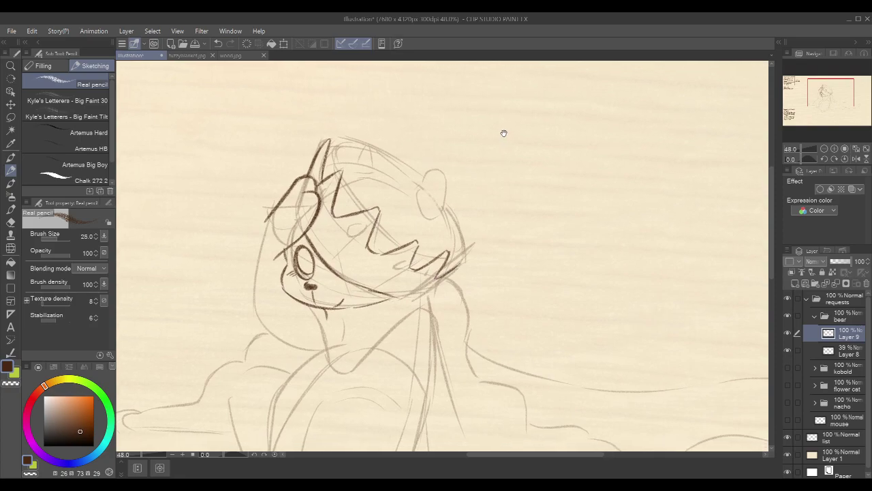
# Draw the top of the bear's head inside the crown, the far ear and the side of the head
pyautogui.moveTo(339, 189); pyautogui.dragTo(371, 179)
pyautogui.moveTo(370, 178); pyautogui.dragTo(415, 199)
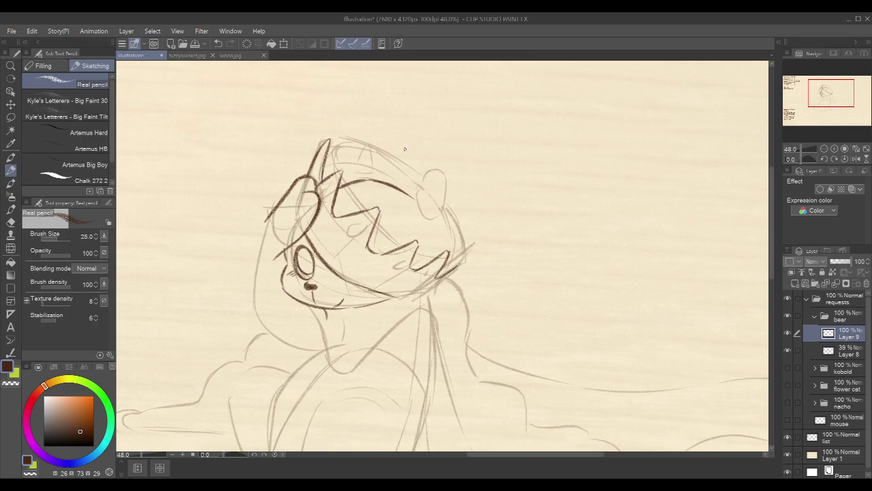
pyautogui.moveTo(417, 201)
pyautogui.mouseDown()
pyautogui.moveTo(423, 178)
pyautogui.moveTo(417, 184)
pyautogui.moveTo(447, 177)
pyautogui.moveTo(448, 169)
pyautogui.moveTo(441, 215)
pyautogui.mouseUp()
pyautogui.moveTo(441, 175)
pyautogui.mouseDown()
pyautogui.moveTo(436, 198)
pyautogui.moveTo(437, 186)
pyautogui.moveTo(451, 248)
pyautogui.mouseUp()
pyautogui.hotkey('ctrl', 'z')
# Finish the crown's lower rim and draw the scalloped outer edge of the fur collar, coming to a point below the chin
pyautogui.moveTo(440, 214)
pyautogui.mouseDown()
pyautogui.moveTo(448, 251)
pyautogui.moveTo(458, 167)
pyautogui.moveTo(420, 142)
pyautogui.moveTo(411, 158)
pyautogui.mouseUp()
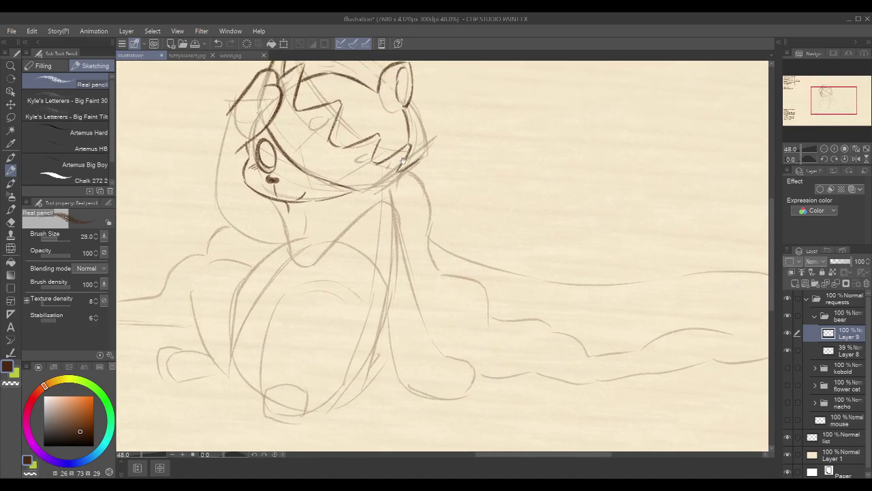
pyautogui.moveTo(450, 135); pyautogui.dragTo(444, 161)
pyautogui.moveTo(369, 215); pyautogui.dragTo(412, 188)
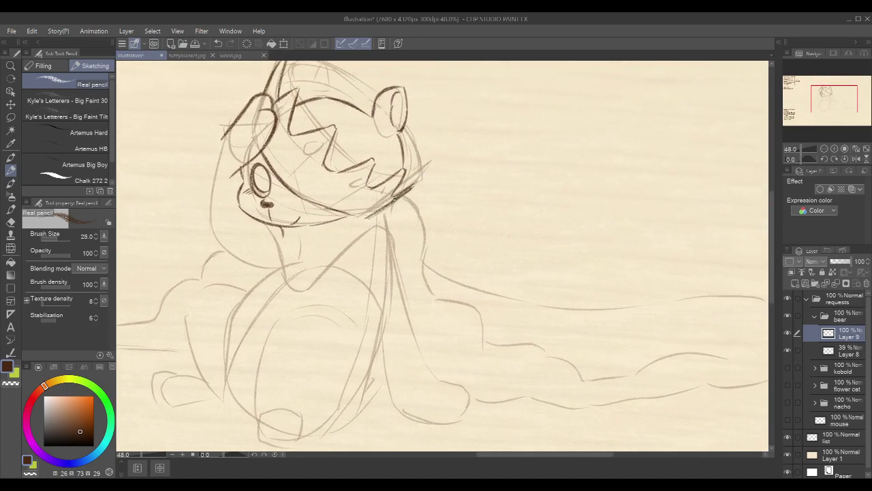
pyautogui.moveTo(463, 179); pyautogui.dragTo(473, 181)
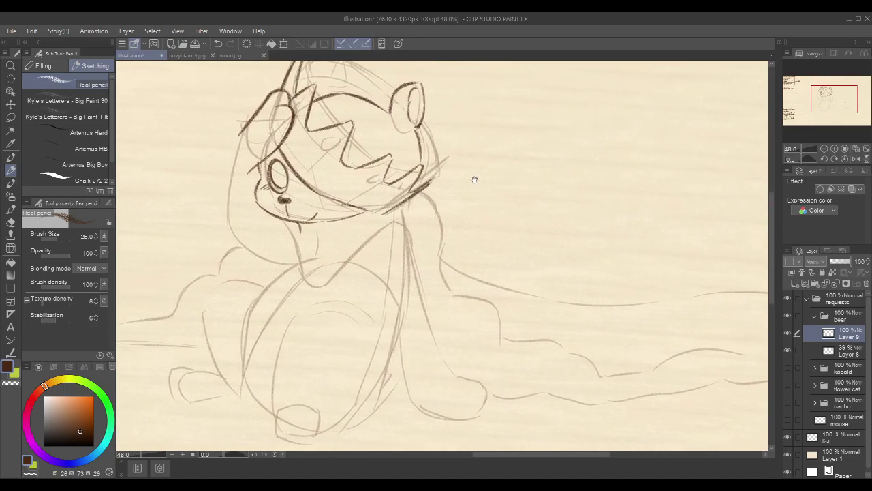
pyautogui.moveTo(275, 218)
pyautogui.mouseDown()
pyautogui.moveTo(303, 286)
pyautogui.moveTo(332, 289)
pyautogui.moveTo(402, 216)
pyautogui.mouseUp()
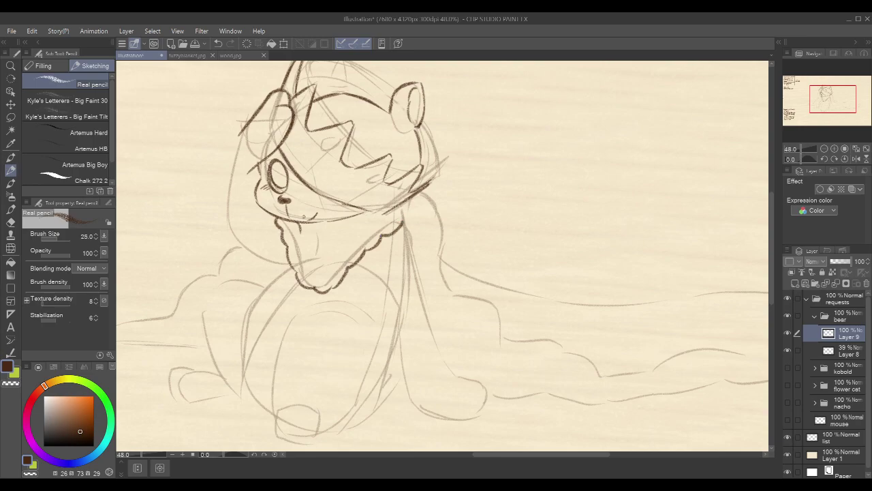
# Draw the jagged inner edge of the collar as a V beneath the chin, with the neck line inside
pyautogui.moveTo(298, 223); pyautogui.dragTo(322, 239)
pyautogui.moveTo(300, 232); pyautogui.dragTo(313, 271)
pyautogui.moveTo(399, 212); pyautogui.dragTo(314, 275)
pyautogui.moveTo(452, 214); pyautogui.dragTo(441, 198)
pyautogui.hotkey('ctrl', 'z')
pyautogui.hotkey('ctrl', 'z')
pyautogui.hotkey('ctrl', 'z')
pyautogui.moveTo(308, 254); pyautogui.dragTo(359, 199)
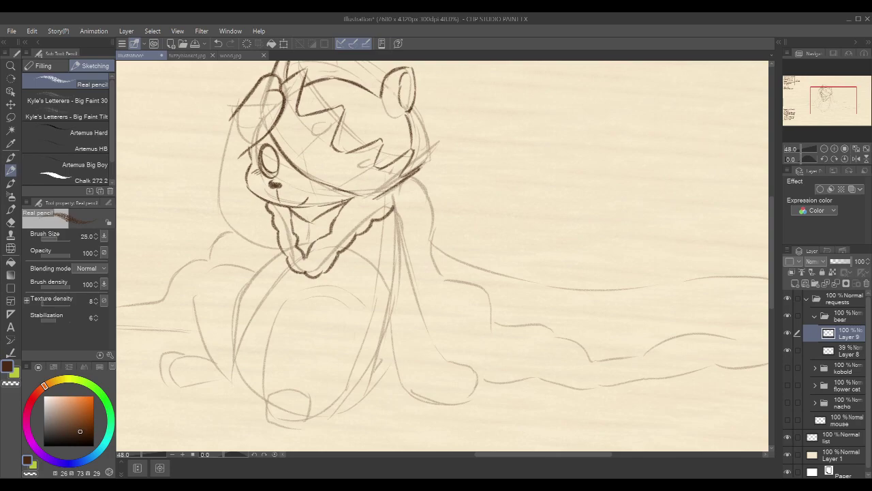
pyautogui.moveTo(293, 210); pyautogui.dragTo(324, 219)
# Draw the outer contour of the bear's raised arm, curving from the paw at the crown down to the collar
pyautogui.moveTo(423, 192); pyautogui.dragTo(486, 236)
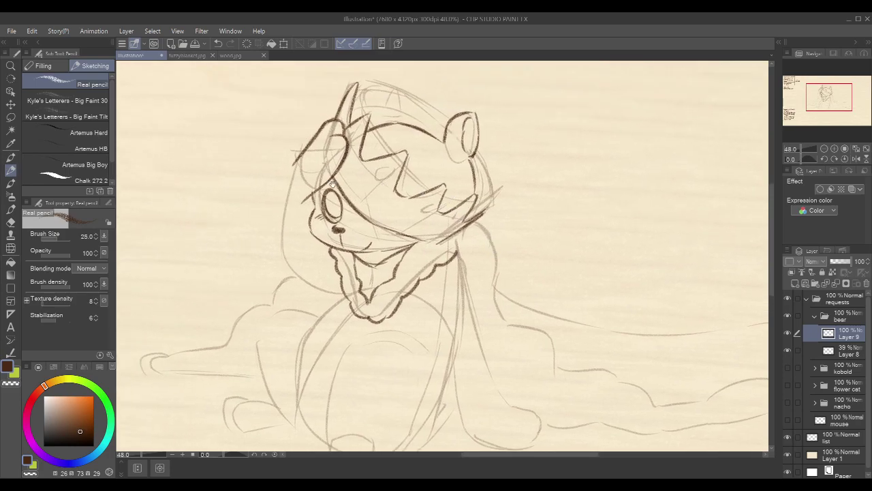
pyautogui.moveTo(294, 163); pyautogui.dragTo(279, 254)
pyautogui.moveTo(285, 202)
pyautogui.mouseDown()
pyautogui.moveTo(315, 291)
pyautogui.moveTo(343, 293)
pyautogui.mouseUp()
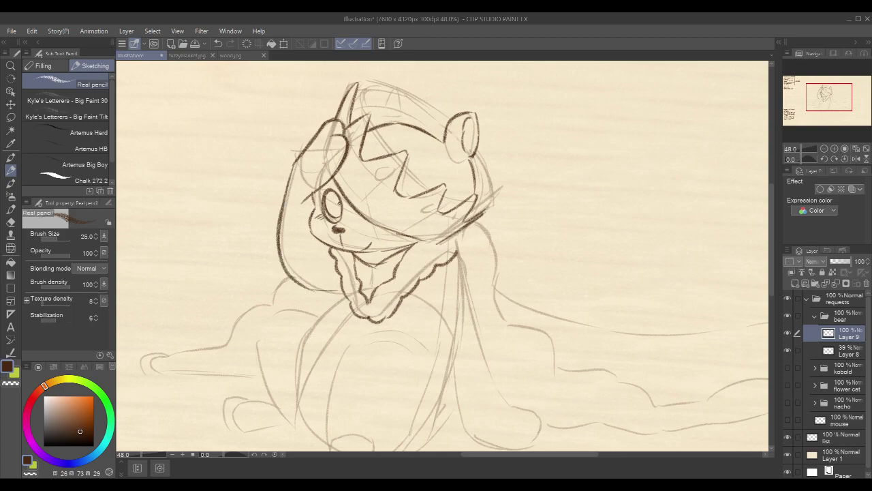
# Draw the planted arm from the collar to the ground, with a fur tuft at the armpit and a rounded paw
pyautogui.moveTo(502, 225); pyautogui.dragTo(466, 182)
pyautogui.moveTo(412, 190)
pyautogui.mouseDown()
pyautogui.moveTo(428, 213)
pyautogui.moveTo(441, 333)
pyautogui.mouseUp()
pyautogui.hotkey('ctrl', 'z')
pyautogui.moveTo(428, 227)
pyautogui.mouseDown()
pyautogui.moveTo(462, 343)
pyautogui.moveTo(496, 354)
pyautogui.moveTo(499, 369)
pyautogui.mouseUp()
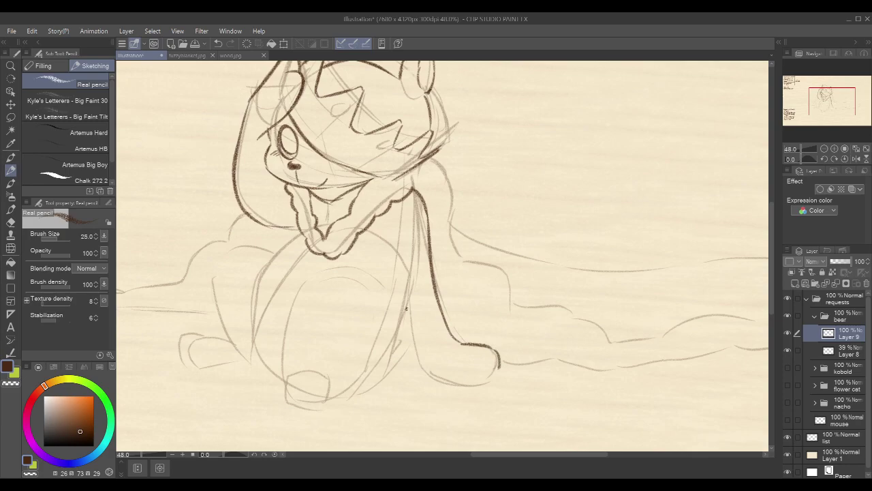
pyautogui.moveTo(401, 242); pyautogui.dragTo(417, 350)
pyautogui.hotkey('ctrl', 'z')
pyautogui.moveTo(401, 261); pyautogui.dragTo(417, 345)
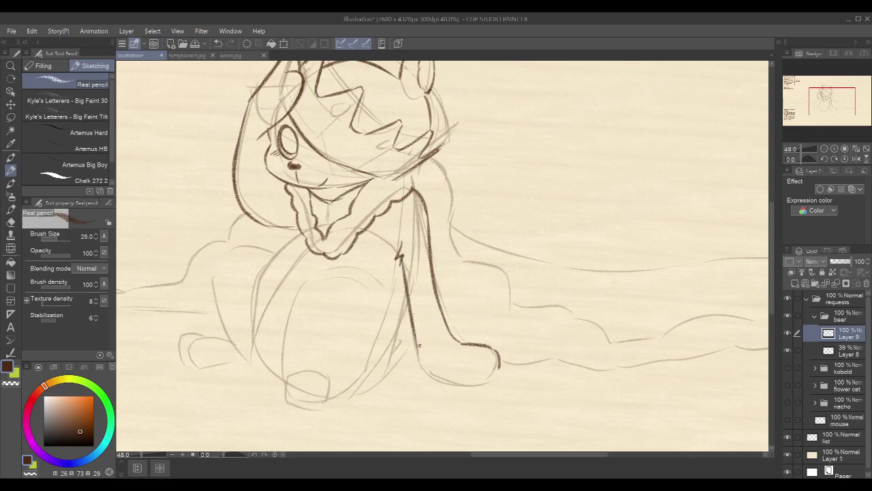
pyautogui.moveTo(501, 218)
pyautogui.mouseDown()
pyautogui.moveTo(496, 226)
pyautogui.moveTo(465, 219)
pyautogui.moveTo(463, 200)
pyautogui.mouseUp()
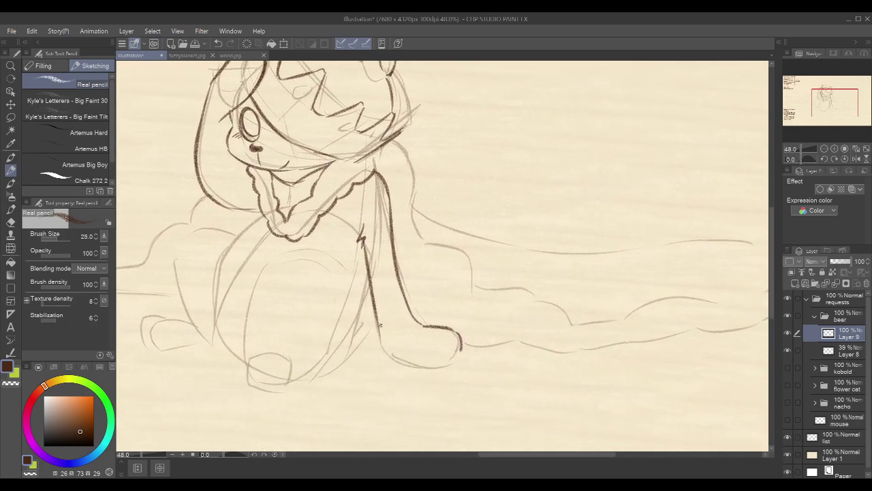
pyautogui.moveTo(377, 325)
pyautogui.mouseDown()
pyautogui.moveTo(409, 362)
pyautogui.moveTo(454, 368)
pyautogui.moveTo(457, 353)
pyautogui.moveTo(452, 366)
pyautogui.mouseUp()
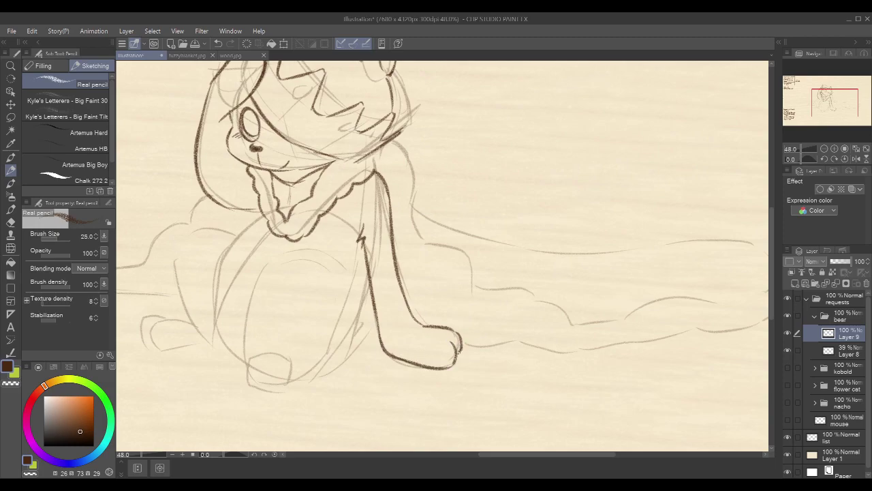
# Draw the scalloped edge of the cape from the back of the neck down past the shoulder toward the ground
pyautogui.moveTo(577, 251); pyautogui.dragTo(579, 252)
pyautogui.moveTo(642, 265)
pyautogui.mouseDown()
pyautogui.moveTo(570, 255)
pyautogui.moveTo(611, 252)
pyautogui.moveTo(623, 253)
pyautogui.moveTo(580, 272)
pyautogui.moveTo(517, 266)
pyautogui.mouseUp()
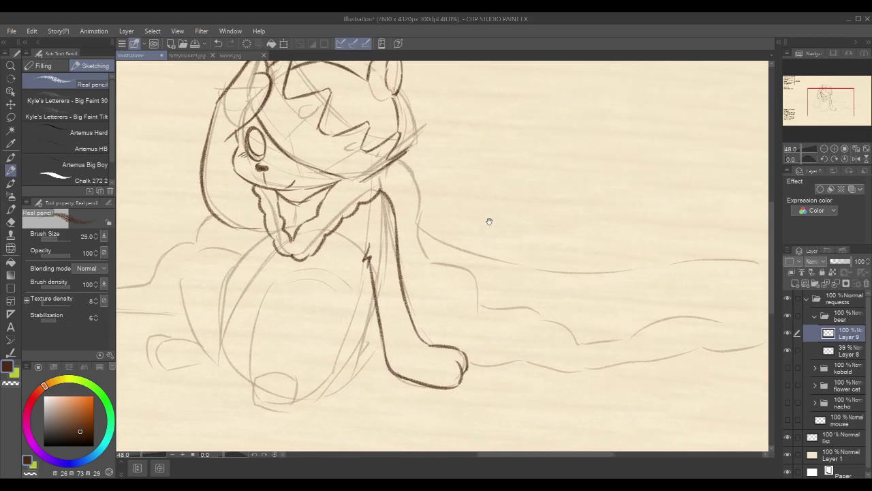
pyautogui.moveTo(396, 161)
pyautogui.mouseDown()
pyautogui.moveTo(420, 188)
pyautogui.moveTo(428, 258)
pyautogui.moveTo(478, 278)
pyautogui.moveTo(484, 297)
pyautogui.moveTo(512, 310)
pyautogui.moveTo(489, 288)
pyautogui.mouseUp()
# Draw the curved contour of the bear's body from the collar down along the belly side
pyautogui.moveTo(440, 243)
pyautogui.mouseDown()
pyautogui.moveTo(522, 243)
pyautogui.moveTo(573, 265)
pyautogui.mouseUp()
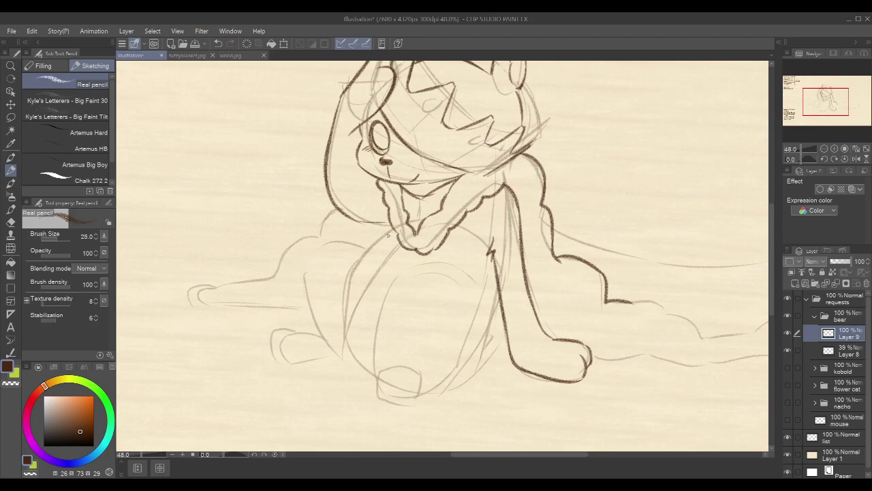
pyautogui.moveTo(396, 231)
pyautogui.mouseDown()
pyautogui.moveTo(365, 244)
pyautogui.moveTo(352, 271)
pyautogui.moveTo(345, 341)
pyautogui.mouseUp()
pyautogui.hotkey('ctrl', 'z')
# Draw the row of jagged points along the crown's back rim, on both sides of the far ear
pyautogui.moveTo(574, 156)
pyautogui.mouseDown()
pyautogui.moveTo(540, 182)
pyautogui.moveTo(511, 293)
pyautogui.mouseUp()
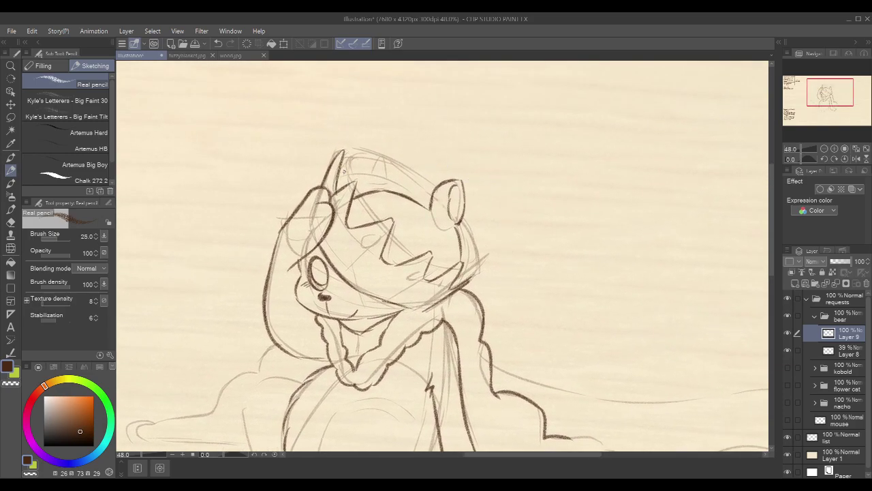
pyautogui.moveTo(340, 173)
pyautogui.mouseDown()
pyautogui.moveTo(348, 186)
pyautogui.moveTo(348, 166)
pyautogui.moveTo(362, 156)
pyautogui.moveTo(363, 174)
pyautogui.moveTo(379, 177)
pyautogui.moveTo(364, 178)
pyautogui.moveTo(383, 158)
pyautogui.moveTo(387, 171)
pyautogui.moveTo(363, 177)
pyautogui.moveTo(389, 156)
pyautogui.moveTo(397, 181)
pyautogui.moveTo(430, 175)
pyautogui.moveTo(426, 197)
pyautogui.moveTo(473, 235)
pyautogui.moveTo(469, 257)
pyautogui.moveTo(487, 252)
pyautogui.moveTo(474, 273)
pyautogui.mouseUp()
pyautogui.hotkey('ctrl', 'z')
pyautogui.hotkey('ctrl', 'z')
pyautogui.hotkey('ctrl', 'z')
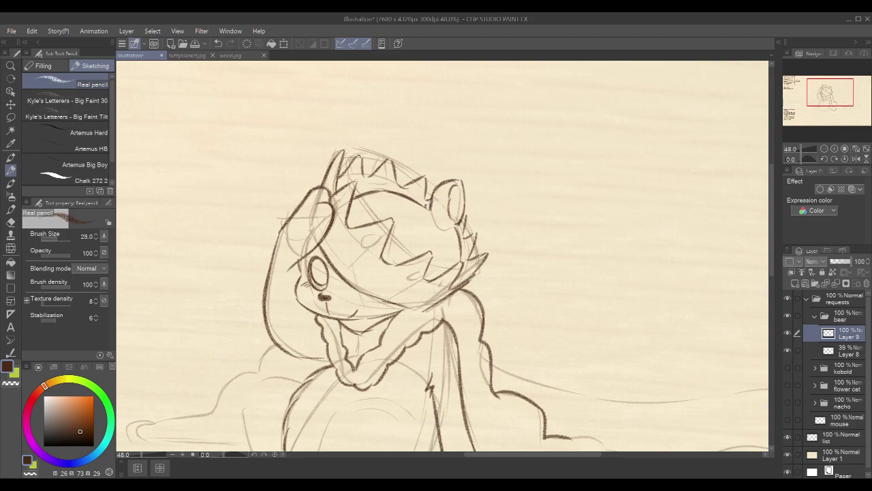
# Add small oval jewels beneath the crown's front points and on its side spike
pyautogui.moveTo(368, 229)
pyautogui.mouseDown()
pyautogui.moveTo(362, 243)
pyautogui.moveTo(378, 232)
pyautogui.moveTo(362, 238)
pyautogui.mouseUp()
pyautogui.moveTo(411, 271)
pyautogui.mouseDown()
pyautogui.moveTo(416, 283)
pyautogui.moveTo(413, 270)
pyautogui.moveTo(466, 283)
pyautogui.mouseUp()
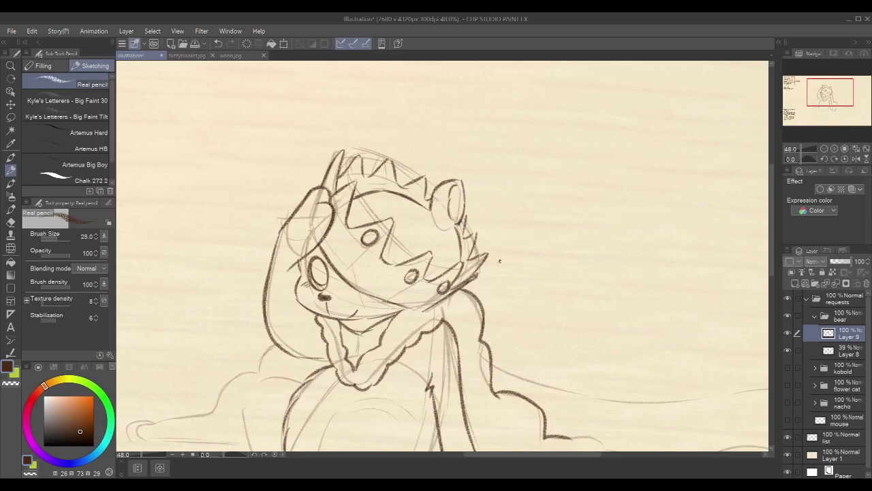
pyautogui.moveTo(333, 207); pyautogui.dragTo(335, 201)
pyautogui.moveTo(331, 165)
pyautogui.mouseDown()
pyautogui.moveTo(321, 177)
pyautogui.moveTo(333, 165)
pyautogui.mouseUp()
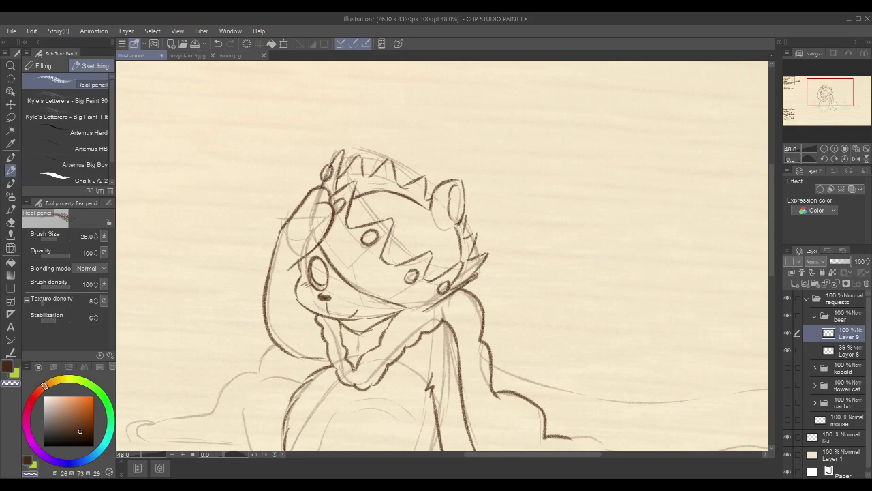
# Draw the near leg's rounded knee and its long shin line down toward the foot
pyautogui.moveTo(540, 331); pyautogui.dragTo(561, 200)
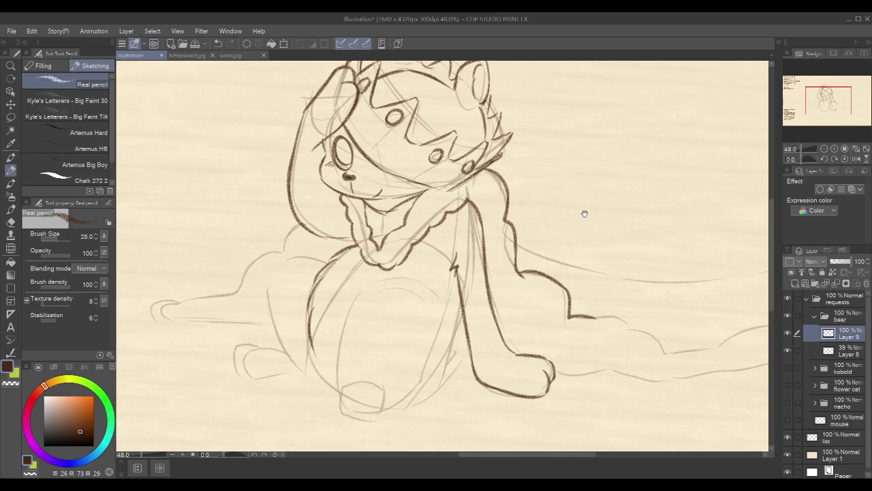
pyautogui.moveTo(576, 264); pyautogui.dragTo(577, 235)
pyautogui.moveTo(430, 269)
pyautogui.mouseDown()
pyautogui.moveTo(389, 259)
pyautogui.moveTo(349, 321)
pyautogui.mouseUp()
pyautogui.hotkey('ctrl', 'z')
pyautogui.moveTo(395, 258); pyautogui.dragTo(357, 279)
pyautogui.hotkey('ctrl', 'z')
pyautogui.moveTo(395, 258); pyautogui.dragTo(365, 277)
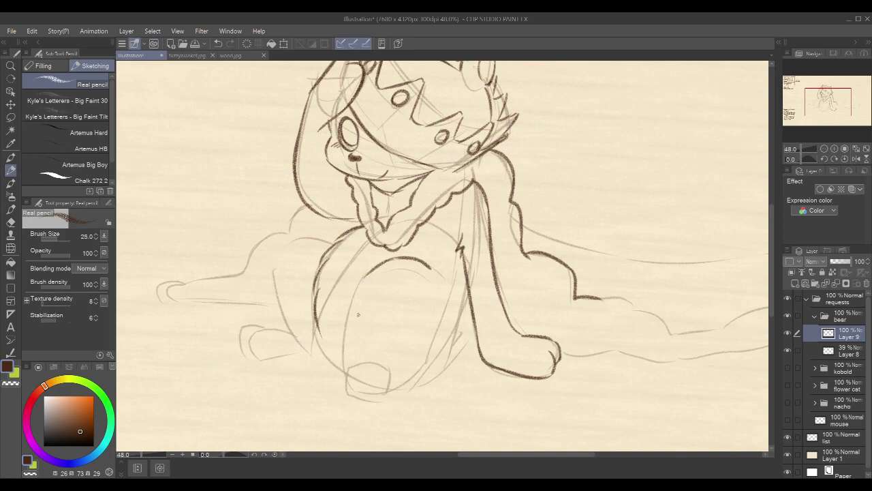
pyautogui.moveTo(365, 276); pyautogui.dragTo(352, 356)
pyautogui.moveTo(381, 295); pyautogui.dragTo(351, 367)
pyautogui.hotkey('ctrl', 'z')
pyautogui.hotkey('ctrl', 'z')
# Add a fur tuft behind the near knee and draw the far leg's bent thigh beside the belly
pyautogui.moveTo(442, 278)
pyautogui.mouseDown()
pyautogui.moveTo(439, 261)
pyautogui.moveTo(432, 269)
pyautogui.mouseUp()
pyautogui.moveTo(486, 307); pyautogui.dragTo(554, 284)
pyautogui.moveTo(403, 222)
pyautogui.mouseDown()
pyautogui.moveTo(352, 219)
pyautogui.moveTo(341, 246)
pyautogui.moveTo(381, 335)
pyautogui.mouseUp()
pyautogui.hscroll(2, 363, 315)
pyautogui.hotkey('ctrl', 'z')
pyautogui.hotkey('ctrl', 'z')
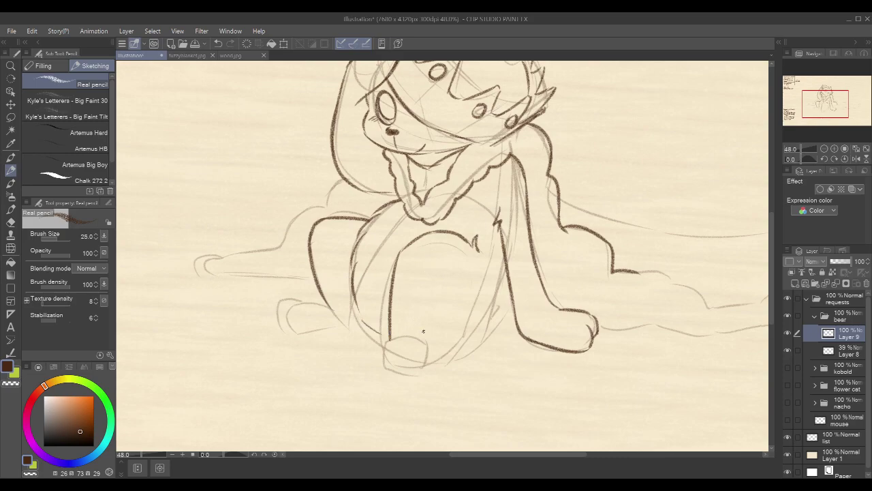
# Draw the near foot with a rounded toe, sole and toe line at the base of the shin
pyautogui.moveTo(414, 339)
pyautogui.mouseDown()
pyautogui.moveTo(392, 338)
pyautogui.moveTo(372, 355)
pyautogui.moveTo(372, 369)
pyautogui.moveTo(426, 372)
pyautogui.mouseUp()
pyautogui.hotkey('ctrl', 'z')
pyautogui.hotkey('ctrl', 'z')
pyautogui.hotkey('ctrl', 'z')
pyautogui.moveTo(415, 344)
pyautogui.mouseDown()
pyautogui.moveTo(355, 354)
pyautogui.moveTo(392, 347)
pyautogui.moveTo(356, 354)
pyautogui.moveTo(386, 345)
pyautogui.moveTo(370, 346)
pyautogui.moveTo(374, 390)
pyautogui.mouseUp()
pyautogui.hotkey('ctrl', 'z')
pyautogui.hotkey('ctrl', 'z')
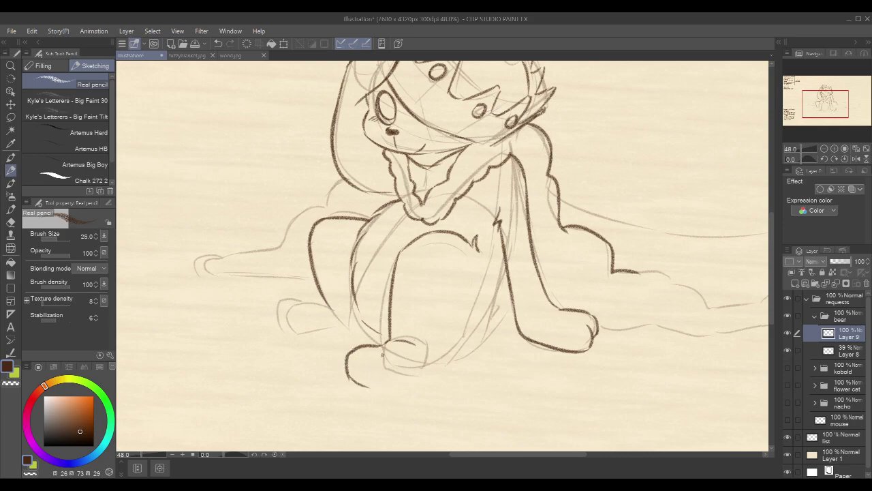
pyautogui.moveTo(386, 356)
pyautogui.mouseDown()
pyautogui.moveTo(377, 374)
pyautogui.moveTo(420, 375)
pyautogui.moveTo(428, 359)
pyautogui.mouseUp()
pyautogui.hotkey('ctrl', 'z')
pyautogui.hotkey('ctrl', 'z')
pyautogui.moveTo(375, 391); pyautogui.dragTo(431, 359)
# Draw the underside of the near thigh from the foot and the body's back contour up to the planted arm
pyautogui.moveTo(424, 368); pyautogui.dragTo(469, 341)
pyautogui.hotkey('ctrl', 'z')
pyautogui.moveTo(423, 370); pyautogui.dragTo(477, 333)
pyautogui.moveTo(506, 255); pyautogui.dragTo(494, 311)
pyautogui.moveTo(502, 278); pyautogui.dragTo(482, 328)
pyautogui.hotkey('ctrl', 'z')
pyautogui.hotkey('ctrl', 'z')
pyautogui.moveTo(505, 258)
pyautogui.mouseDown()
pyautogui.moveTo(490, 315)
pyautogui.moveTo(501, 312)
pyautogui.moveTo(496, 324)
pyautogui.moveTo(466, 340)
pyautogui.mouseUp()
# Erase the lower belly-side contour of the body and redraw it fuller, down to the near foot
pyautogui.moveTo(640, 263)
pyautogui.mouseDown()
pyautogui.moveTo(626, 264)
pyautogui.moveTo(646, 256)
pyautogui.mouseUp()
pyautogui.moveTo(436, 265); pyautogui.dragTo(435, 274)
pyautogui.moveTo(369, 314); pyautogui.dragTo(398, 349)
pyautogui.hotkey('ctrl', 'z')
pyautogui.press('c')
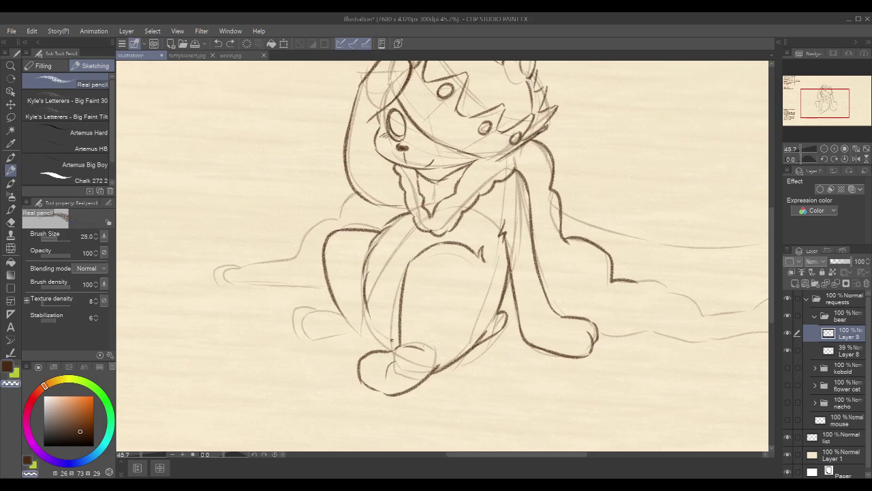
pyautogui.moveTo(366, 291); pyautogui.dragTo(375, 326)
pyautogui.press('c')
pyautogui.moveTo(381, 235)
pyautogui.mouseDown()
pyautogui.moveTo(362, 265)
pyautogui.moveTo(356, 317)
pyautogui.moveTo(361, 312)
pyautogui.moveTo(385, 346)
pyautogui.mouseUp()
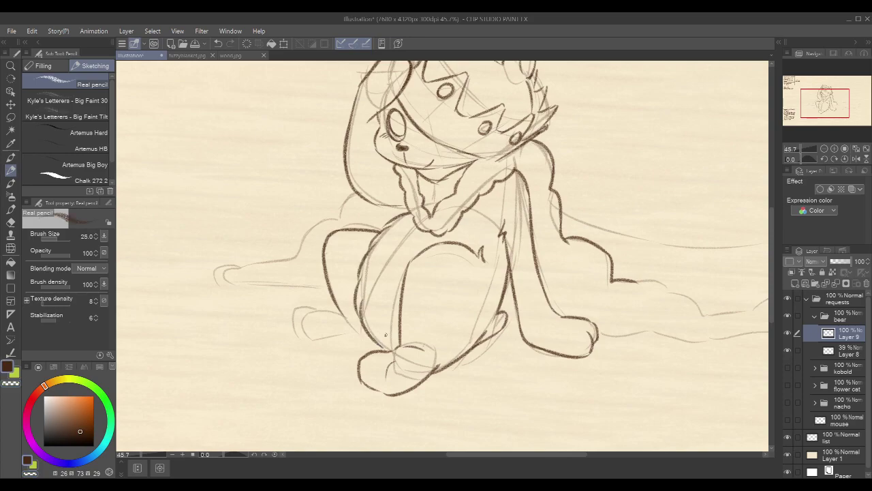
# Draw the far foot with its rounded sole sticking out beneath the bent thigh
pyautogui.moveTo(496, 229); pyautogui.dragTo(569, 220)
pyautogui.moveTo(411, 300)
pyautogui.mouseDown()
pyautogui.moveTo(365, 300)
pyautogui.moveTo(372, 333)
pyautogui.mouseUp()
pyautogui.moveTo(385, 304)
pyautogui.mouseDown()
pyautogui.moveTo(381, 332)
pyautogui.moveTo(443, 320)
pyautogui.mouseUp()
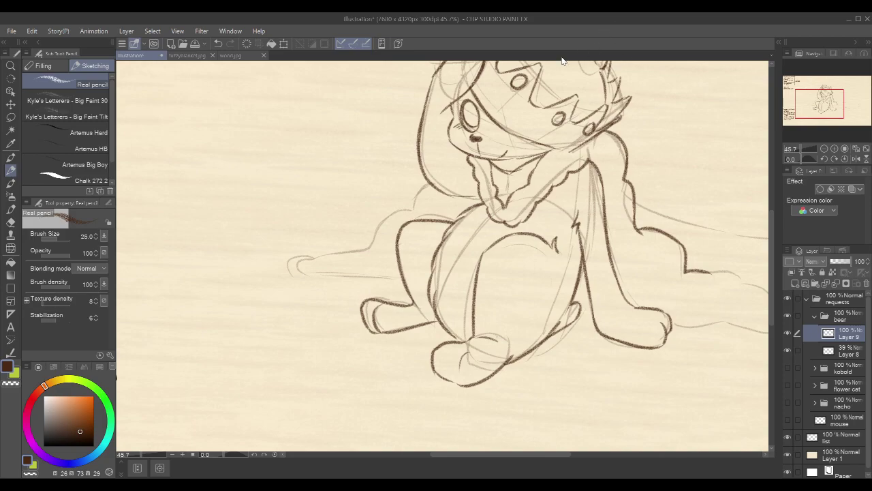
# Draw the trailing cape's scalloped fur trim from the paw along the ground and around its rounded tip
pyautogui.moveTo(663, 204)
pyautogui.mouseDown()
pyautogui.moveTo(682, 225)
pyautogui.moveTo(670, 249)
pyautogui.moveTo(682, 243)
pyautogui.moveTo(555, 243)
pyautogui.moveTo(522, 179)
pyautogui.moveTo(446, 234)
pyautogui.mouseUp()
pyautogui.hotkey('ctrl', 'z')
pyautogui.moveTo(300, 271)
pyautogui.mouseDown()
pyautogui.moveTo(339, 279)
pyautogui.moveTo(372, 305)
pyautogui.moveTo(393, 303)
pyautogui.mouseUp()
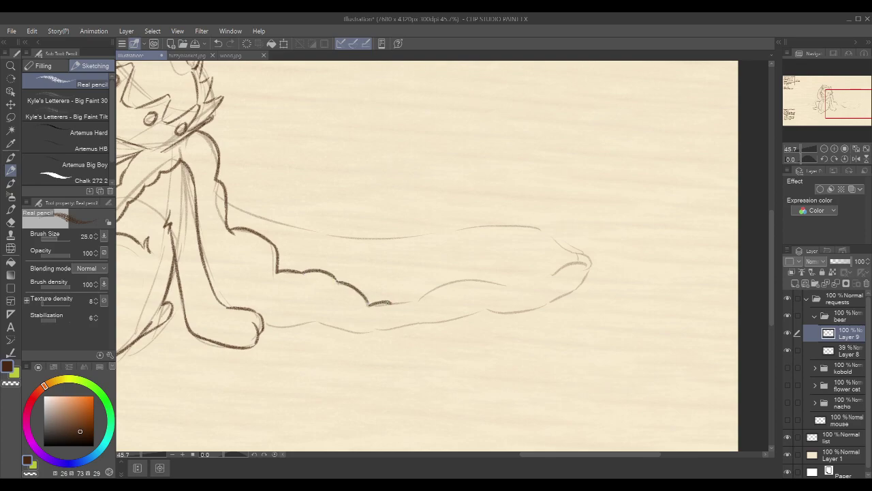
pyautogui.moveTo(265, 326)
pyautogui.mouseDown()
pyautogui.moveTo(318, 321)
pyautogui.moveTo(375, 331)
pyautogui.mouseUp()
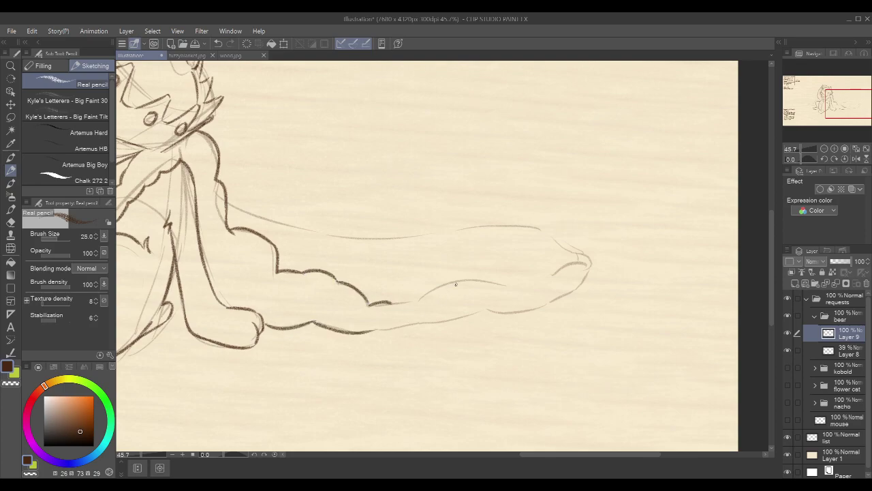
pyautogui.moveTo(601, 258); pyautogui.dragTo(606, 230)
pyautogui.moveTo(400, 276)
pyautogui.mouseDown()
pyautogui.moveTo(508, 252)
pyautogui.moveTo(521, 265)
pyautogui.moveTo(591, 234)
pyautogui.mouseUp()
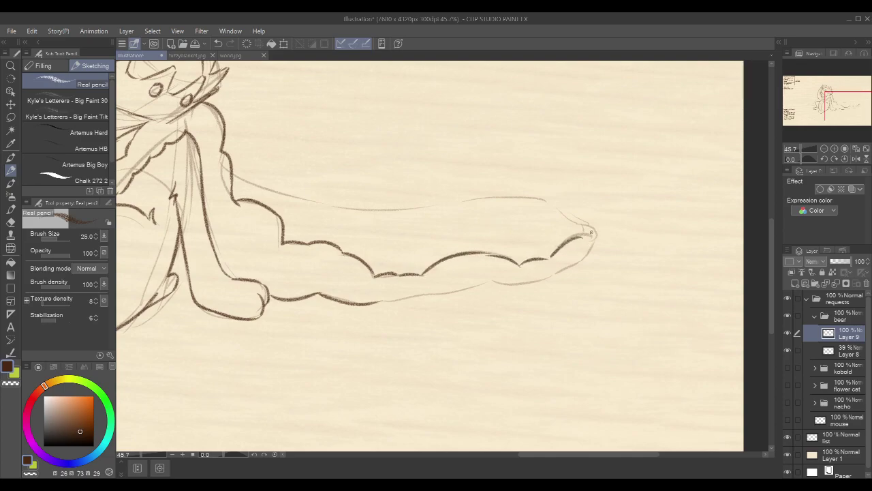
pyautogui.moveTo(555, 206)
pyautogui.mouseDown()
pyautogui.moveTo(580, 237)
pyautogui.moveTo(595, 236)
pyautogui.moveTo(583, 256)
pyautogui.moveTo(490, 284)
pyautogui.mouseUp()
pyautogui.moveTo(380, 302); pyautogui.dragTo(497, 282)
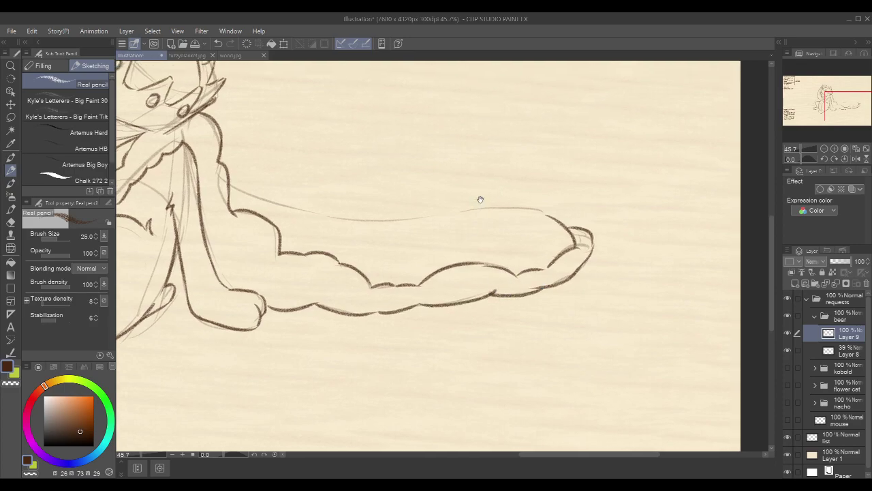
# Draw the long sweeping upper edge of the trailing cape from the shoulder to its far end
pyautogui.scroll(2, 480, 197)
pyautogui.moveTo(228, 198)
pyautogui.mouseDown()
pyautogui.moveTo(252, 215)
pyautogui.moveTo(339, 243)
pyautogui.moveTo(542, 234)
pyautogui.mouseUp()
pyautogui.hotkey('ctrl', 'z')
pyautogui.moveTo(358, 244); pyautogui.dragTo(556, 232)
pyautogui.hotkey('ctrl', 'z')
pyautogui.moveTo(344, 246); pyautogui.dragTo(561, 239)
pyautogui.moveTo(225, 197); pyautogui.dragTo(300, 240)
# Draw the other side of the cape behind the raised arm, spreading to a rounded tip beyond the far foot
pyautogui.moveTo(463, 208); pyautogui.dragTo(695, 237)
pyautogui.moveTo(499, 221); pyautogui.dragTo(668, 228)
pyautogui.moveTo(423, 222)
pyautogui.mouseDown()
pyautogui.moveTo(358, 291)
pyautogui.moveTo(274, 289)
pyautogui.moveTo(277, 308)
pyautogui.mouseUp()
pyautogui.hotkey('ctrl', 'z')
pyautogui.moveTo(274, 303); pyautogui.dragTo(349, 317)
pyautogui.hotkey('ctrl', 'z')
pyautogui.moveTo(269, 298)
pyautogui.mouseDown()
pyautogui.moveTo(400, 325)
pyautogui.moveTo(336, 278)
pyautogui.moveTo(364, 253)
pyautogui.moveTo(331, 295)
pyautogui.moveTo(347, 318)
pyautogui.moveTo(388, 300)
pyautogui.mouseUp()
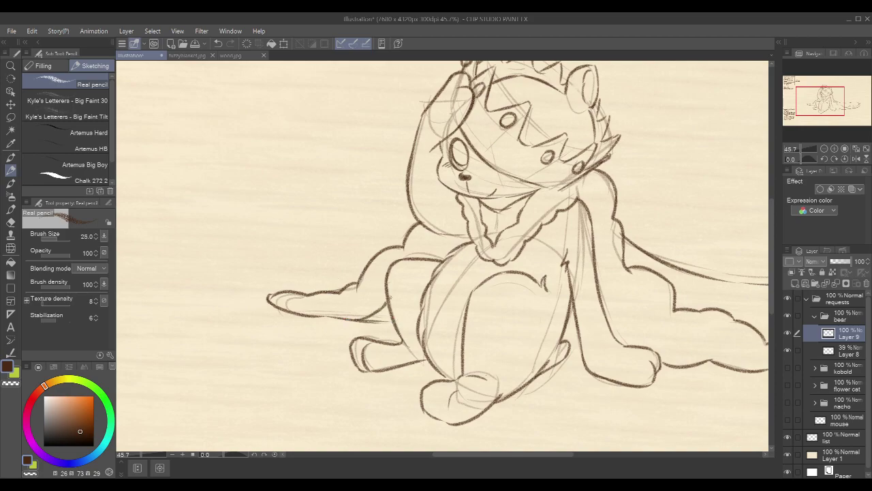
# Add the short cape lines showing in the gap between the near haunch and the planted arm
pyautogui.moveTo(632, 254); pyautogui.dragTo(481, 264)
pyautogui.moveTo(433, 329); pyautogui.dragTo(443, 332)
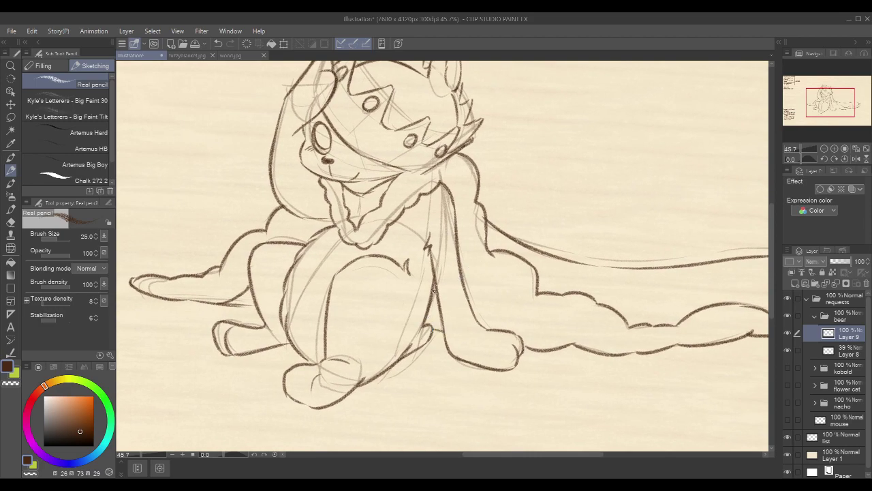
pyautogui.moveTo(432, 303)
pyautogui.mouseDown()
pyautogui.moveTo(429, 326)
pyautogui.moveTo(442, 331)
pyautogui.mouseUp()
# Draw a cape fold behind the planted arm and hatch the shadow beside it
pyautogui.moveTo(603, 232); pyautogui.dragTo(529, 226)
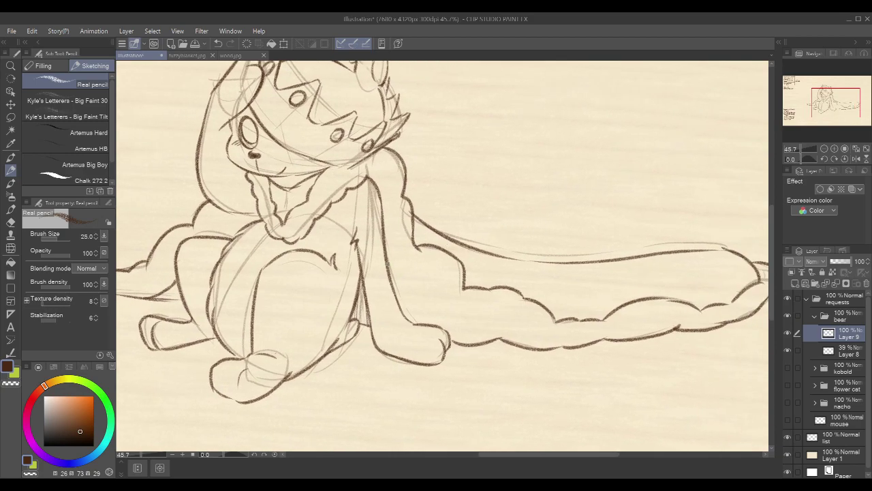
pyautogui.moveTo(386, 252)
pyautogui.mouseDown()
pyautogui.moveTo(415, 284)
pyautogui.moveTo(395, 278)
pyautogui.moveTo(411, 283)
pyautogui.moveTo(414, 311)
pyautogui.moveTo(429, 326)
pyautogui.mouseUp()
pyautogui.hotkey('ctrl', 'z')
pyautogui.moveTo(393, 279); pyautogui.dragTo(413, 318)
pyautogui.moveTo(676, 216); pyautogui.dragTo(638, 218)
pyautogui.moveTo(462, 237); pyautogui.dragTo(579, 227)
pyautogui.moveTo(242, 279); pyautogui.dragTo(259, 293)
# Set the Real pencil brush size to 40
pyautogui.moveTo(646, 161); pyautogui.dragTo(425, 154)
pyautogui.press(']')
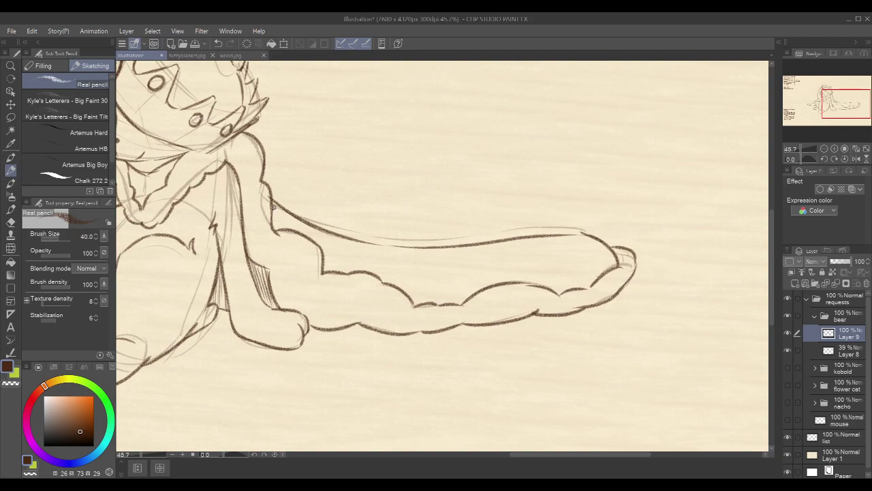
# Hatch the inner side of the long cape with dark strokes, from the shoulder toward its middle
pyautogui.moveTo(272, 201); pyautogui.dragTo(278, 231)
pyautogui.moveTo(278, 205)
pyautogui.mouseDown()
pyautogui.moveTo(319, 242)
pyautogui.moveTo(316, 228)
pyautogui.moveTo(320, 249)
pyautogui.moveTo(322, 232)
pyautogui.moveTo(324, 272)
pyautogui.mouseUp()
pyautogui.moveTo(327, 234)
pyautogui.mouseDown()
pyautogui.moveTo(330, 269)
pyautogui.moveTo(338, 273)
pyautogui.mouseUp()
pyautogui.moveTo(341, 238)
pyautogui.mouseDown()
pyautogui.moveTo(343, 273)
pyautogui.moveTo(343, 237)
pyautogui.moveTo(350, 263)
pyautogui.moveTo(352, 240)
pyautogui.moveTo(356, 273)
pyautogui.mouseUp()
pyautogui.moveTo(358, 242)
pyautogui.mouseDown()
pyautogui.moveTo(361, 271)
pyautogui.moveTo(380, 274)
pyautogui.mouseUp()
pyautogui.moveTo(383, 244); pyautogui.dragTo(391, 282)
pyautogui.moveTo(393, 246); pyautogui.dragTo(397, 285)
pyautogui.moveTo(399, 247); pyautogui.dragTo(404, 289)
pyautogui.moveTo(403, 248); pyautogui.dragTo(416, 297)
pyautogui.moveTo(417, 245)
pyautogui.mouseDown()
pyautogui.moveTo(419, 296)
pyautogui.moveTo(411, 250)
pyautogui.moveTo(419, 268)
pyautogui.moveTo(425, 245)
pyautogui.moveTo(421, 272)
pyautogui.moveTo(426, 248)
pyautogui.moveTo(445, 308)
pyautogui.moveTo(432, 252)
pyautogui.moveTo(438, 303)
pyautogui.mouseUp()
# Reduce the brush size to 30 and hatch the rest of the cape's inner side out to its rounded far end
pyautogui.press('[')
pyautogui.moveTo(440, 248)
pyautogui.mouseDown()
pyautogui.moveTo(447, 304)
pyautogui.moveTo(455, 288)
pyautogui.mouseUp()
pyautogui.moveTo(453, 274); pyautogui.dragTo(460, 300)
pyautogui.moveTo(455, 248); pyautogui.dragTo(465, 304)
pyautogui.moveTo(456, 248)
pyautogui.mouseDown()
pyautogui.moveTo(462, 275)
pyautogui.moveTo(469, 243)
pyautogui.moveTo(484, 285)
pyautogui.mouseUp()
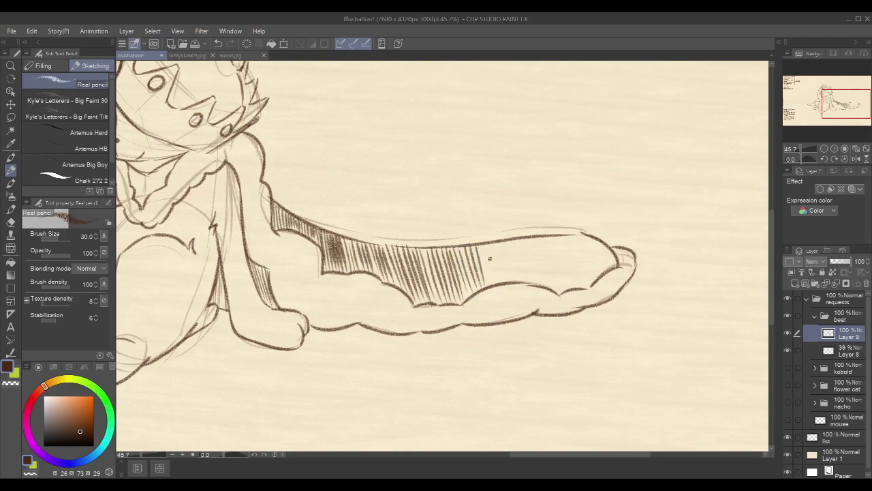
pyautogui.moveTo(480, 244); pyautogui.dragTo(488, 282)
pyautogui.moveTo(485, 245)
pyautogui.mouseDown()
pyautogui.moveTo(492, 273)
pyautogui.moveTo(492, 243)
pyautogui.moveTo(507, 287)
pyautogui.moveTo(513, 257)
pyautogui.moveTo(502, 247)
pyautogui.moveTo(509, 271)
pyautogui.moveTo(510, 242)
pyautogui.moveTo(513, 277)
pyautogui.mouseUp()
pyautogui.moveTo(512, 240); pyautogui.dragTo(519, 282)
pyautogui.moveTo(518, 240)
pyautogui.mouseDown()
pyautogui.moveTo(525, 282)
pyautogui.moveTo(530, 262)
pyautogui.moveTo(534, 279)
pyautogui.mouseUp()
pyautogui.moveTo(534, 236)
pyautogui.mouseDown()
pyautogui.moveTo(545, 290)
pyautogui.moveTo(541, 238)
pyautogui.moveTo(554, 287)
pyautogui.mouseUp()
pyautogui.moveTo(552, 240); pyautogui.dragTo(560, 279)
pyautogui.moveTo(562, 237); pyautogui.dragTo(572, 286)
pyautogui.moveTo(573, 235); pyautogui.dragTo(582, 287)
pyautogui.moveTo(578, 234); pyautogui.dragTo(586, 282)
pyautogui.moveTo(585, 234); pyautogui.dragTo(593, 274)
pyautogui.moveTo(593, 238)
pyautogui.mouseDown()
pyautogui.moveTo(598, 275)
pyautogui.moveTo(613, 267)
pyautogui.mouseUp()
# Fill the bear's eye with dark pencil shading
pyautogui.moveTo(312, 157); pyautogui.dragTo(436, 226)
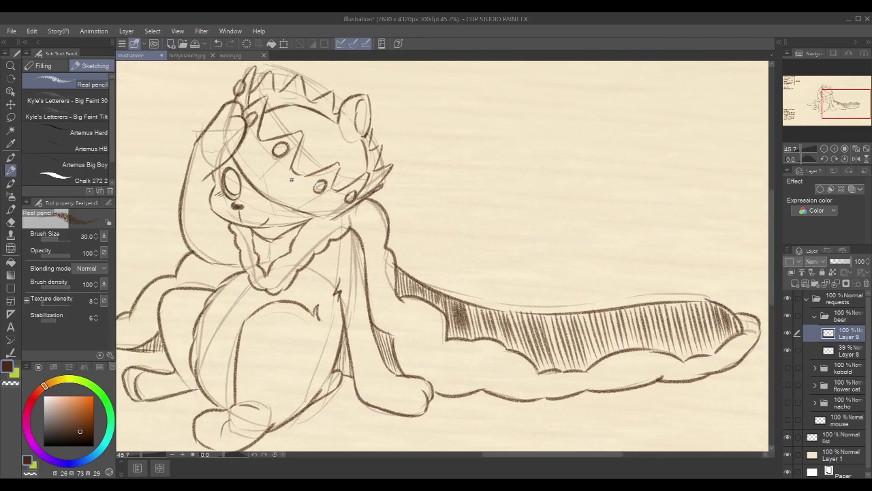
pyautogui.moveTo(231, 170)
pyautogui.mouseDown()
pyautogui.moveTo(239, 189)
pyautogui.moveTo(229, 190)
pyautogui.mouseUp()
pyautogui.moveTo(231, 170)
pyautogui.mouseDown()
pyautogui.moveTo(237, 194)
pyautogui.moveTo(232, 186)
pyautogui.mouseUp()
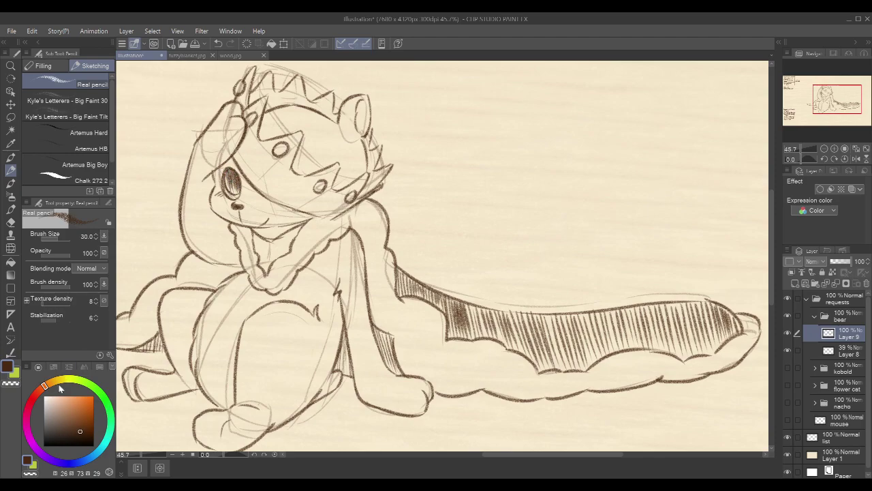
# Change the sub colour to white and add white highlights inside the bear's eye
pyautogui.click(16, 373)
pyautogui.moveTo(56, 424); pyautogui.dragTo(32, 343)
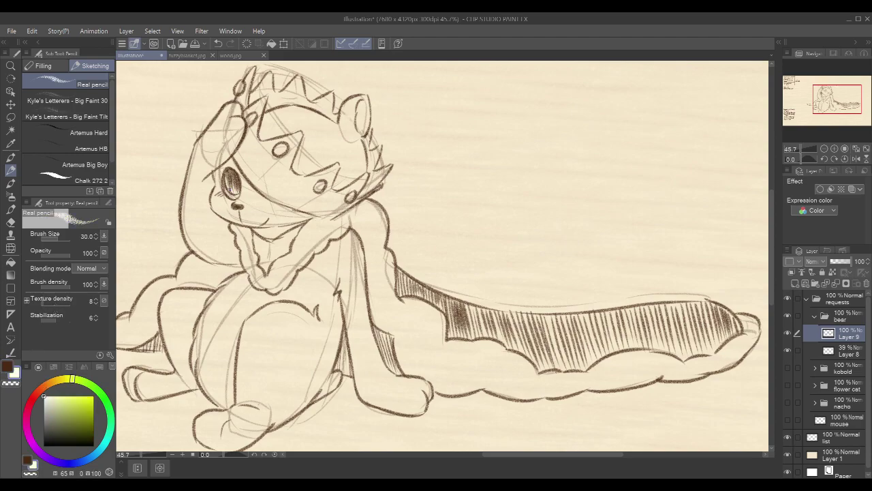
pyautogui.moveTo(231, 184); pyautogui.dragTo(229, 193)
pyautogui.moveTo(235, 178); pyautogui.dragTo(232, 192)
# Add white highlights along the bear's far haunch, near knee and planted arm
pyautogui.moveTo(375, 111)
pyautogui.mouseDown()
pyautogui.moveTo(527, 187)
pyautogui.moveTo(536, 150)
pyautogui.moveTo(557, 171)
pyautogui.moveTo(574, 146)
pyautogui.mouseUp()
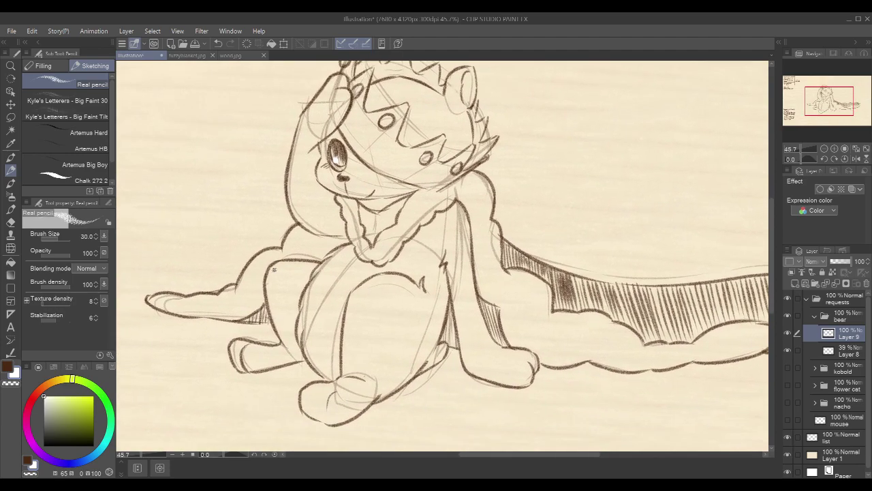
pyautogui.moveTo(271, 276); pyautogui.dragTo(267, 312)
pyautogui.moveTo(353, 301); pyautogui.dragTo(353, 337)
pyautogui.moveTo(608, 192); pyautogui.dragTo(540, 208)
pyautogui.moveTo(393, 225); pyautogui.dragTo(400, 271)
# Draw white highlight strokes on the fur trim along both sides of the cape
pyautogui.moveTo(357, 176); pyautogui.dragTo(488, 135)
pyautogui.moveTo(215, 275); pyautogui.dragTo(263, 275)
pyautogui.moveTo(257, 284); pyautogui.dragTo(323, 236)
pyautogui.moveTo(306, 267); pyautogui.dragTo(326, 240)
pyautogui.moveTo(593, 194)
pyautogui.mouseDown()
pyautogui.moveTo(381, 219)
pyautogui.moveTo(372, 262)
pyautogui.mouseUp()
pyautogui.moveTo(358, 230)
pyautogui.mouseDown()
pyautogui.moveTo(368, 262)
pyautogui.moveTo(415, 295)
pyautogui.moveTo(405, 285)
pyautogui.moveTo(413, 302)
pyautogui.mouseUp()
pyautogui.moveTo(382, 278)
pyautogui.mouseDown()
pyautogui.moveTo(404, 311)
pyautogui.moveTo(464, 317)
pyautogui.moveTo(456, 330)
pyautogui.mouseUp()
pyautogui.moveTo(652, 259); pyautogui.dragTo(636, 203)
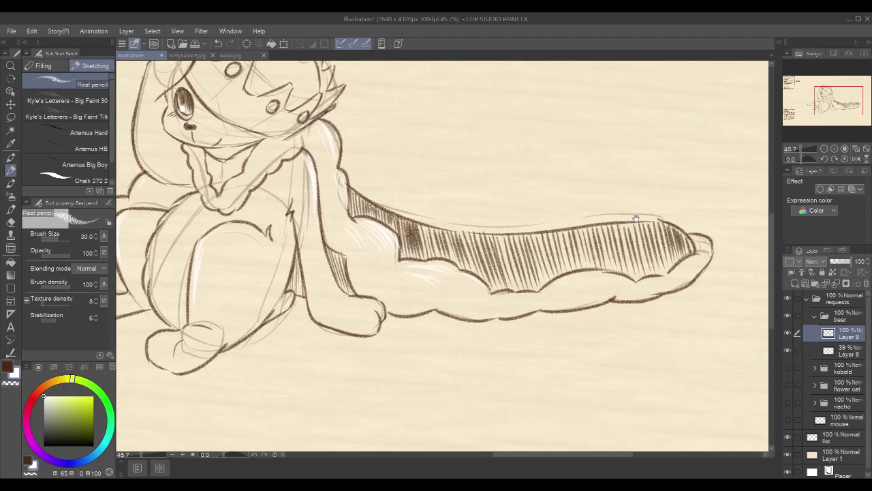
pyautogui.moveTo(559, 288); pyautogui.dragTo(613, 278)
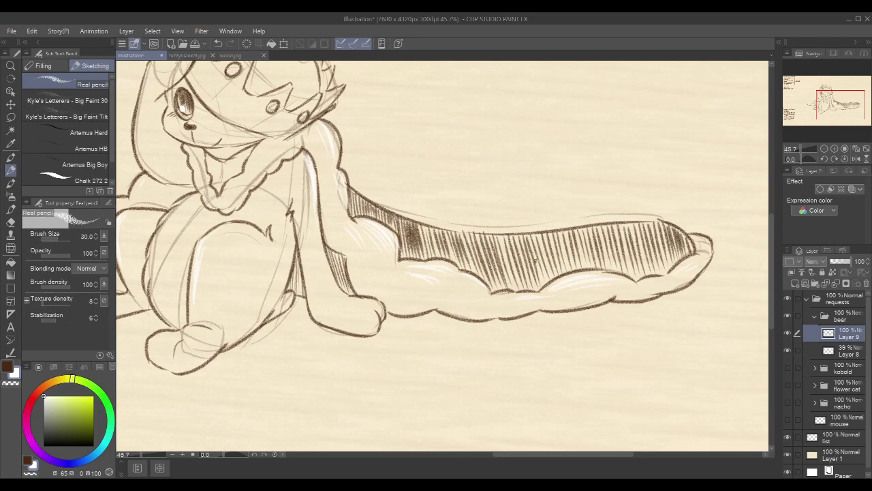
# Draw vertical white shine lines across the front and inner back of the crown
pyautogui.moveTo(424, 187); pyautogui.dragTo(473, 316)
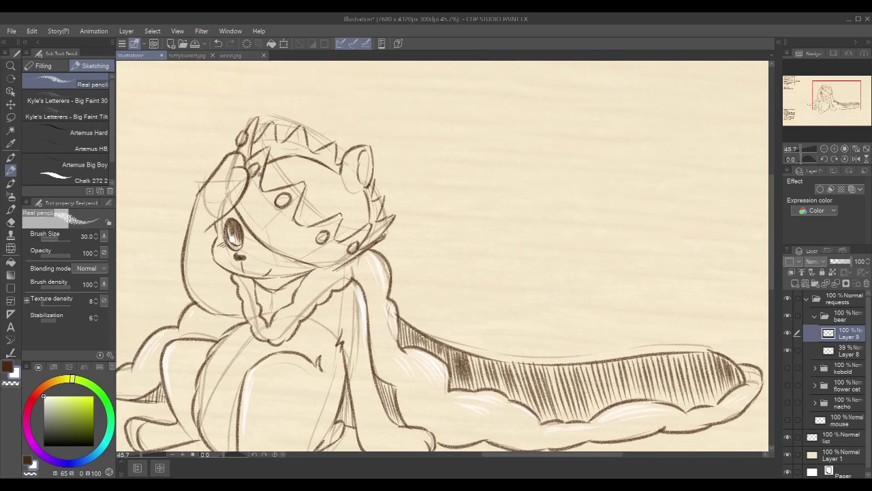
pyautogui.moveTo(265, 194); pyautogui.dragTo(265, 230)
pyautogui.moveTo(271, 194)
pyautogui.mouseDown()
pyautogui.moveTo(271, 237)
pyautogui.moveTo(297, 265)
pyautogui.mouseUp()
pyautogui.moveTo(303, 229); pyautogui.dragTo(307, 260)
pyautogui.moveTo(295, 132); pyautogui.dragTo(295, 160)
pyautogui.moveTo(299, 133); pyautogui.dragTo(299, 161)
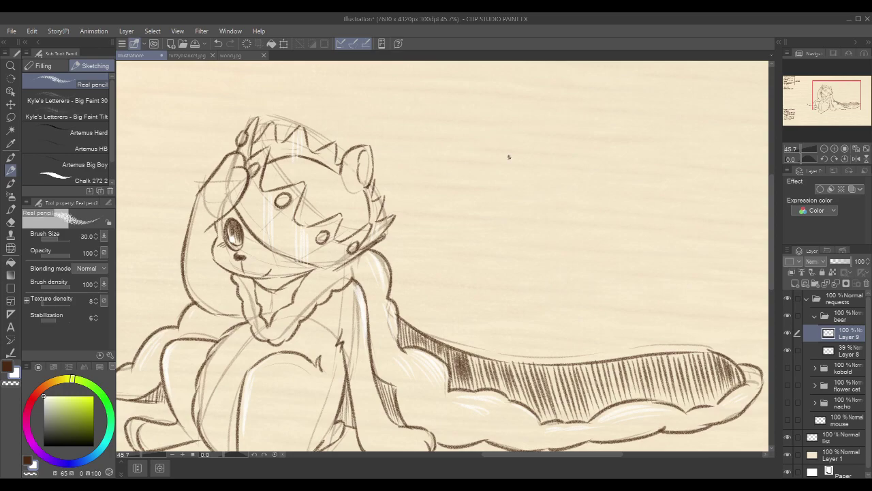
# Collapse and hide the bear folder, and show the kobold folder
pyautogui.scroll(-1, 615, 174)
pyautogui.scroll(-1, 615, 175)
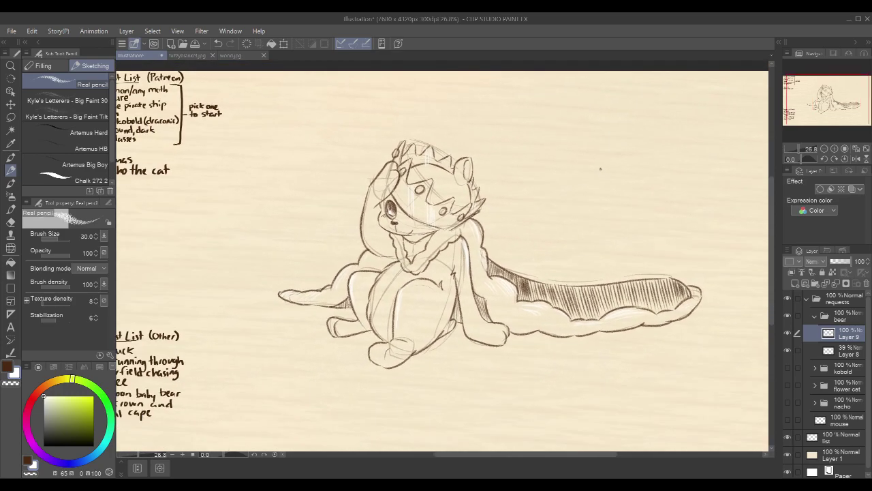
pyautogui.scroll(-1, 601, 170)
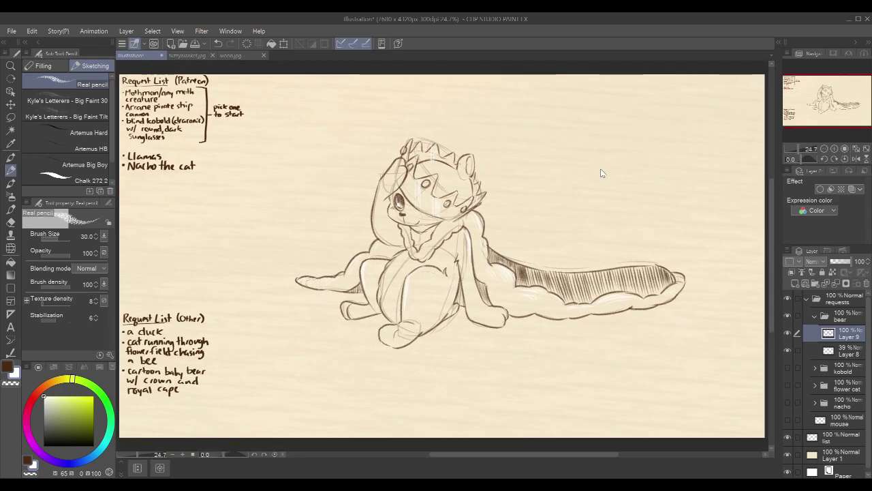
pyautogui.click(814, 317)
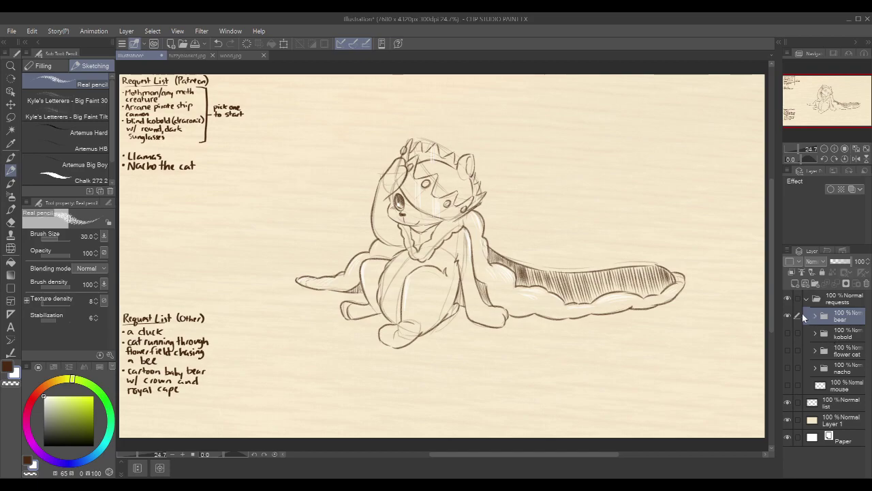
pyautogui.click(789, 316)
pyautogui.click(788, 332)
# Add a new raster layer above Layer 7 in the kobold folder
pyautogui.click(814, 333)
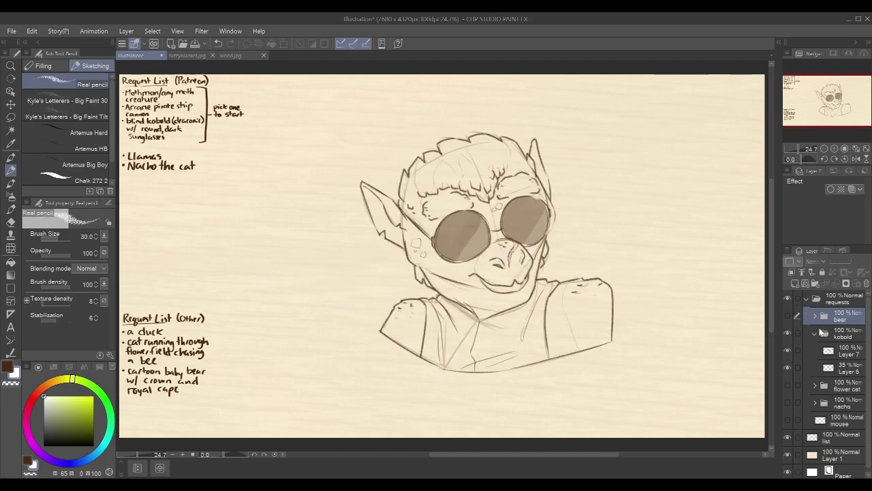
pyautogui.click(852, 355)
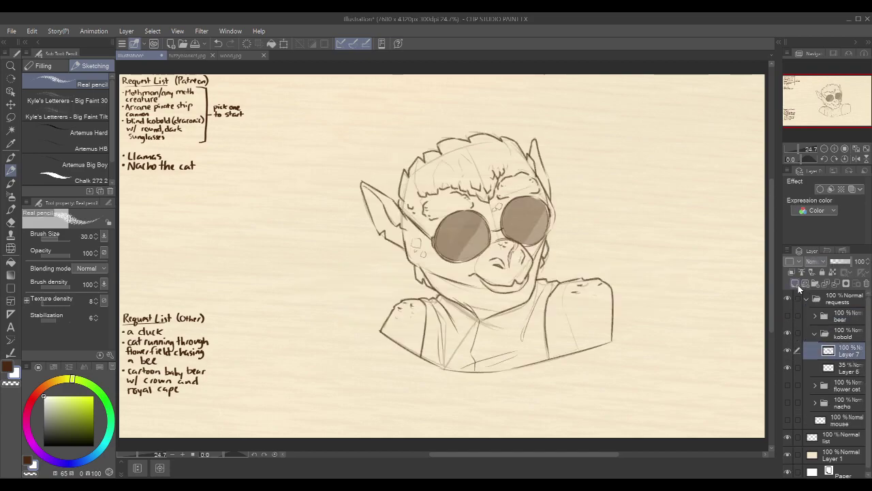
pyautogui.click(798, 283)
# Draw diagonal white glare lines across both lenses of the kobold's sunglasses
pyautogui.scroll(2, 505, 247)
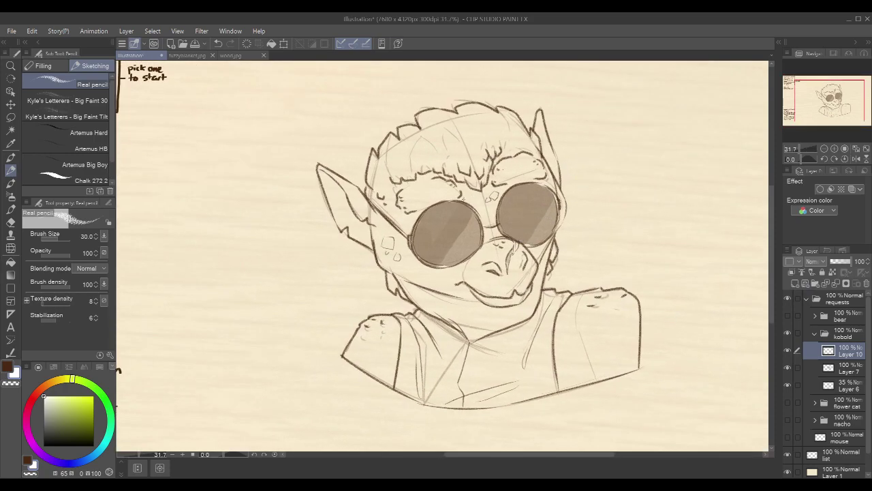
pyautogui.moveTo(471, 216); pyautogui.dragTo(448, 256)
pyautogui.moveTo(471, 222); pyautogui.dragTo(451, 262)
pyautogui.moveTo(550, 206); pyautogui.dragTo(534, 237)
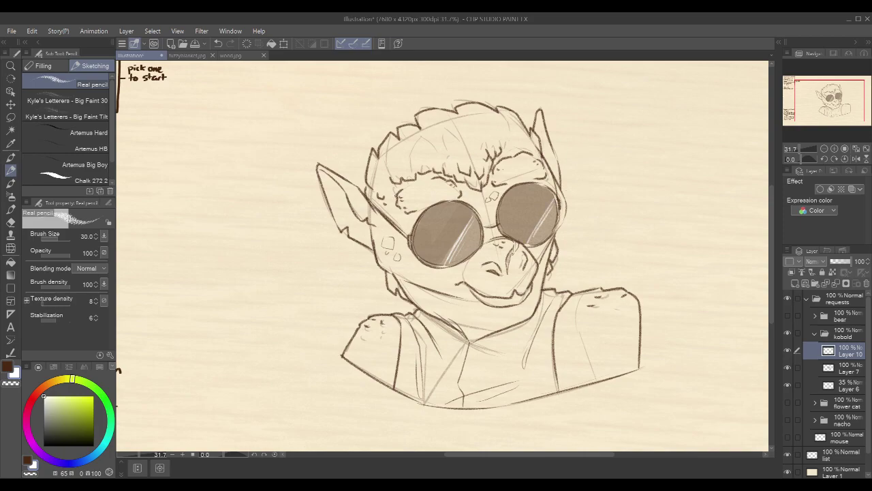
# Add white highlights to the kobold's snout, brows, head crest and ears
pyautogui.moveTo(520, 245)
pyautogui.mouseDown()
pyautogui.moveTo(533, 263)
pyautogui.moveTo(529, 282)
pyautogui.mouseUp()
pyautogui.moveTo(506, 110)
pyautogui.mouseDown()
pyautogui.moveTo(535, 145)
pyautogui.moveTo(534, 165)
pyautogui.mouseUp()
pyautogui.moveTo(542, 112); pyautogui.dragTo(544, 134)
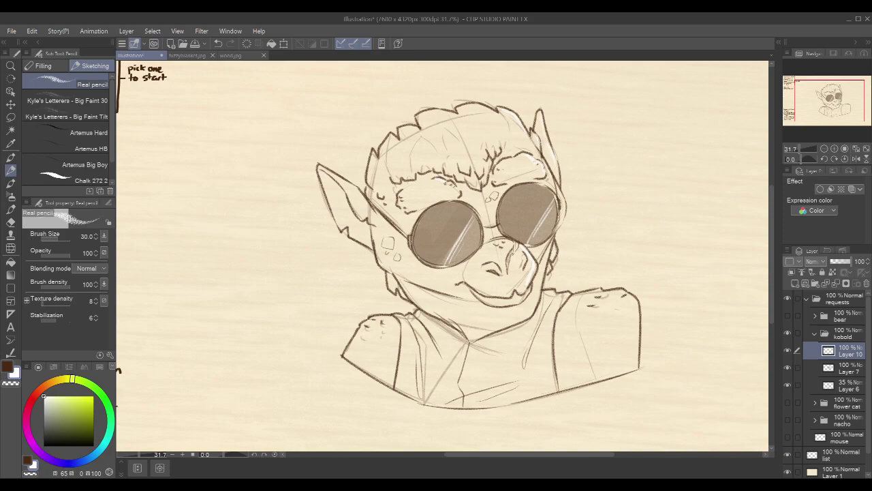
pyautogui.moveTo(441, 111); pyautogui.dragTo(455, 116)
pyautogui.moveTo(341, 179); pyautogui.dragTo(350, 187)
# Add white highlight strokes to the kobold's shirt and scaly shoulder
pyautogui.moveTo(586, 248); pyautogui.dragTo(570, 226)
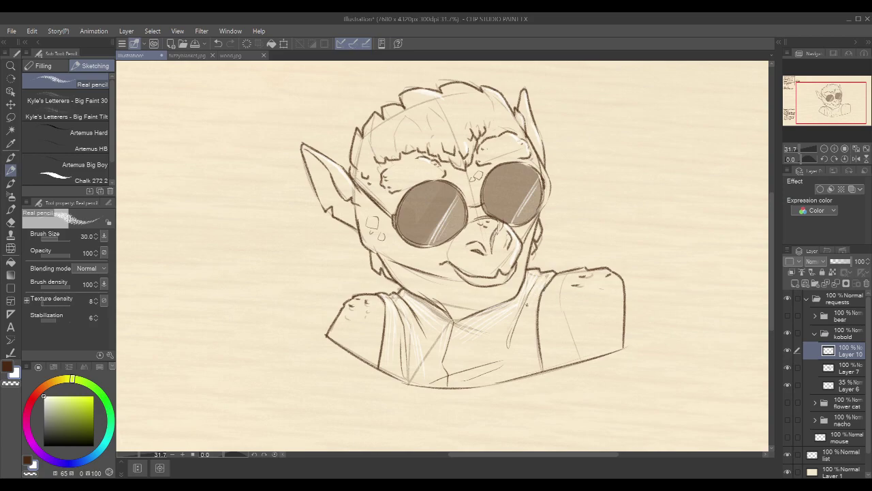
pyautogui.moveTo(530, 301); pyautogui.dragTo(526, 361)
pyautogui.moveTo(691, 177); pyautogui.dragTo(668, 190)
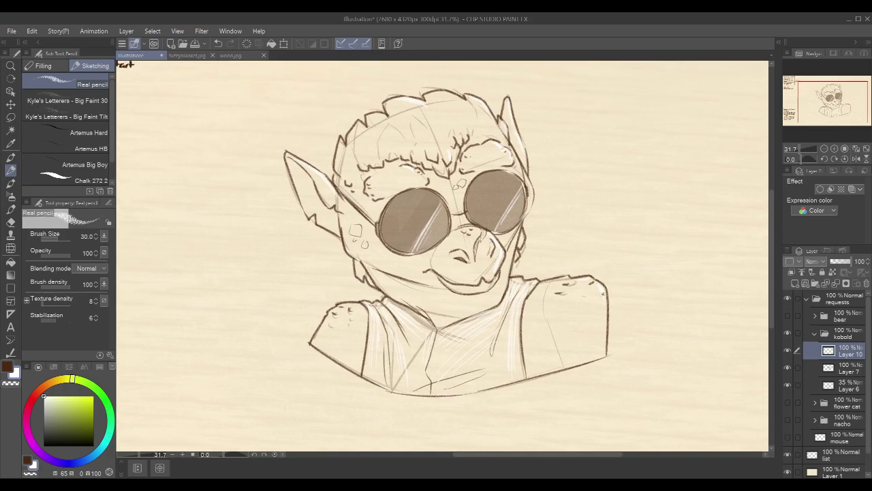
pyautogui.moveTo(511, 150); pyautogui.dragTo(515, 161)
# Hatch a dark shadow along the kobold's jaw on Layer 7
pyautogui.click(845, 368)
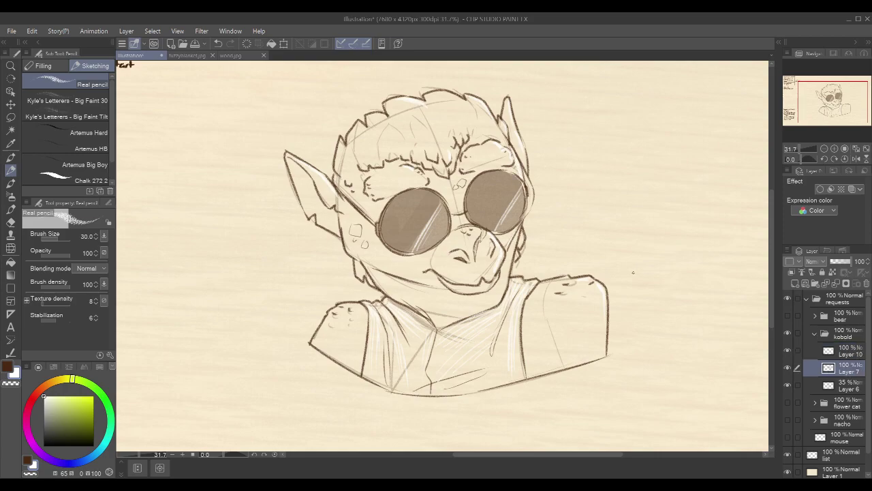
pyautogui.press('x')
pyautogui.moveTo(393, 271)
pyautogui.mouseDown()
pyautogui.moveTo(340, 271)
pyautogui.moveTo(384, 286)
pyautogui.mouseUp()
pyautogui.moveTo(322, 270)
pyautogui.mouseDown()
pyautogui.moveTo(389, 290)
pyautogui.moveTo(379, 291)
pyautogui.mouseUp()
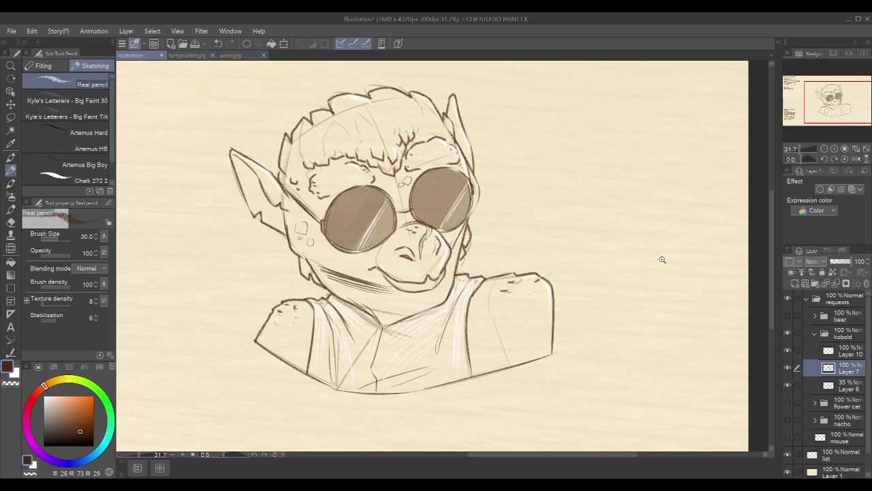
# Collapse and hide the kobold folder, and show the flower cat folder
pyautogui.scroll(-1, 662, 259)
pyautogui.click(815, 333)
pyautogui.click(788, 333)
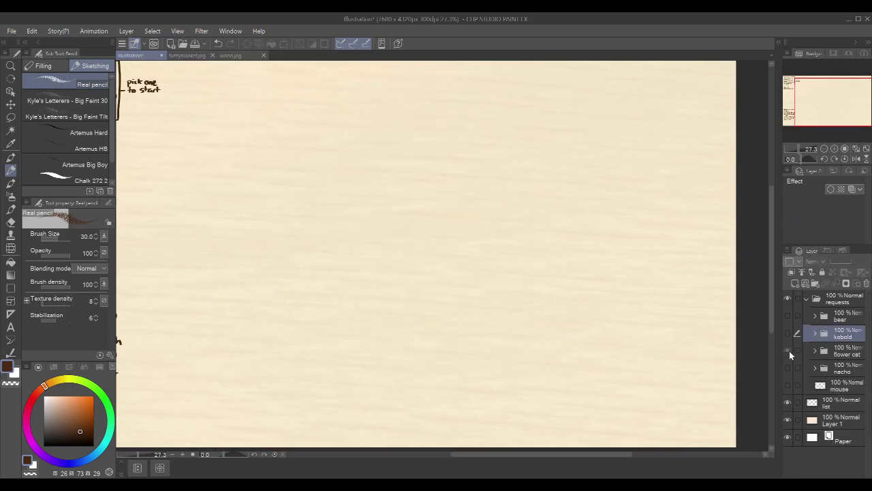
pyautogui.click(789, 350)
# Add a new raster layer above Layer 5 in the flower cat folder
pyautogui.click(815, 351)
pyautogui.click(855, 375)
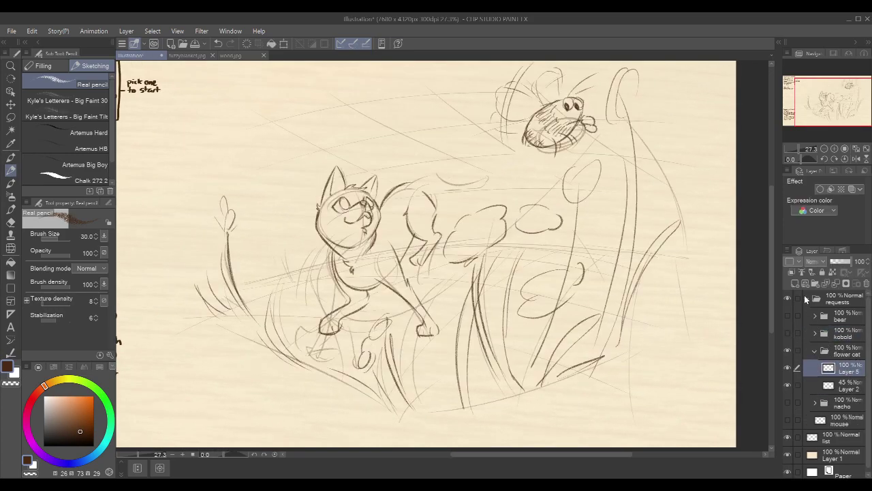
pyautogui.click(796, 283)
# Add white highlights to the standing cat's eyes, ears and back
pyautogui.scroll(3, 342, 196)
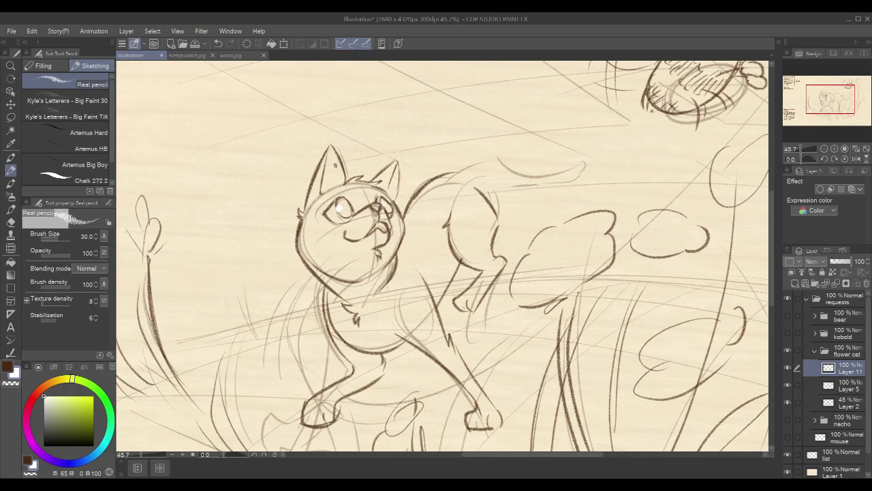
pyautogui.hotkey('ctrl', 'z')
pyautogui.moveTo(398, 165); pyautogui.dragTo(393, 194)
pyautogui.moveTo(409, 212); pyautogui.dragTo(452, 179)
# Add white highlights to the bee's eyes and white strokes inside its wings
pyautogui.moveTo(631, 231); pyautogui.dragTo(428, 364)
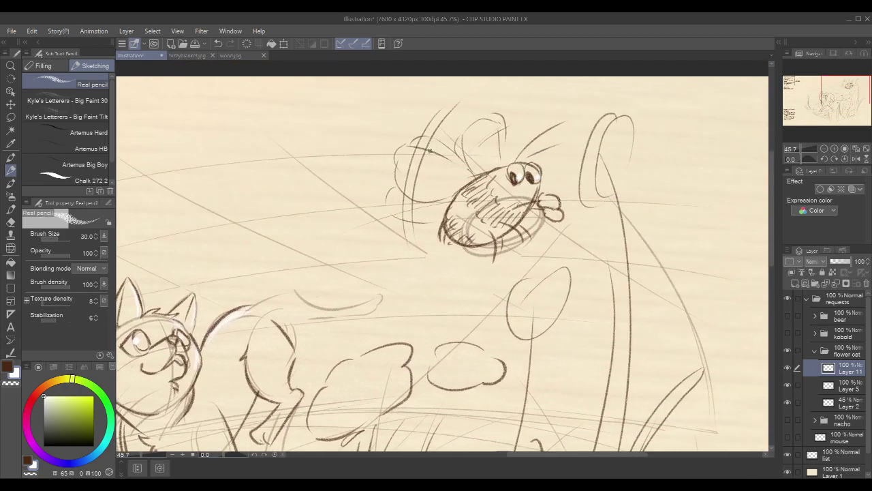
pyautogui.moveTo(409, 146); pyautogui.dragTo(398, 176)
pyautogui.moveTo(447, 155)
pyautogui.mouseDown()
pyautogui.moveTo(457, 174)
pyautogui.moveTo(455, 139)
pyautogui.mouseUp()
pyautogui.moveTo(505, 121)
pyautogui.mouseDown()
pyautogui.moveTo(474, 137)
pyautogui.moveTo(481, 131)
pyautogui.moveTo(476, 164)
pyautogui.mouseUp()
pyautogui.moveTo(477, 263)
pyautogui.mouseDown()
pyautogui.moveTo(637, 126)
pyautogui.moveTo(671, 124)
pyautogui.mouseUp()
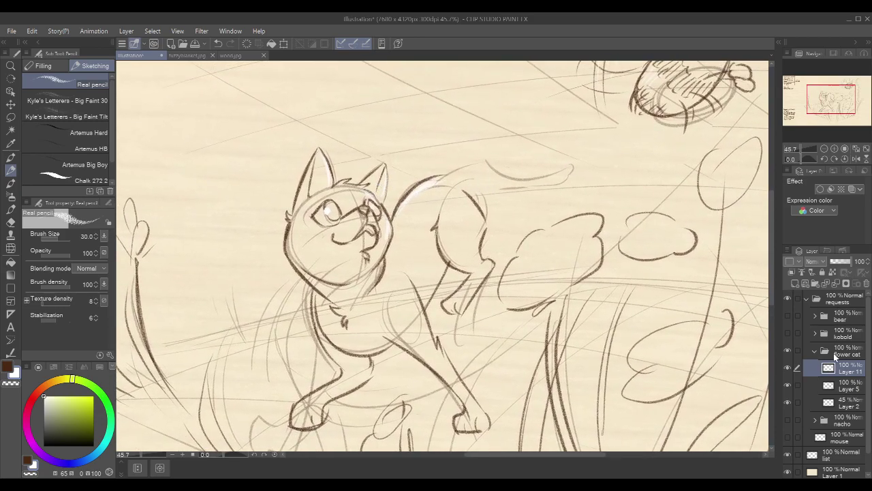
# Darken the standing cat's eyes and inner ears with dark pencil on Layer 5
pyautogui.click(848, 386)
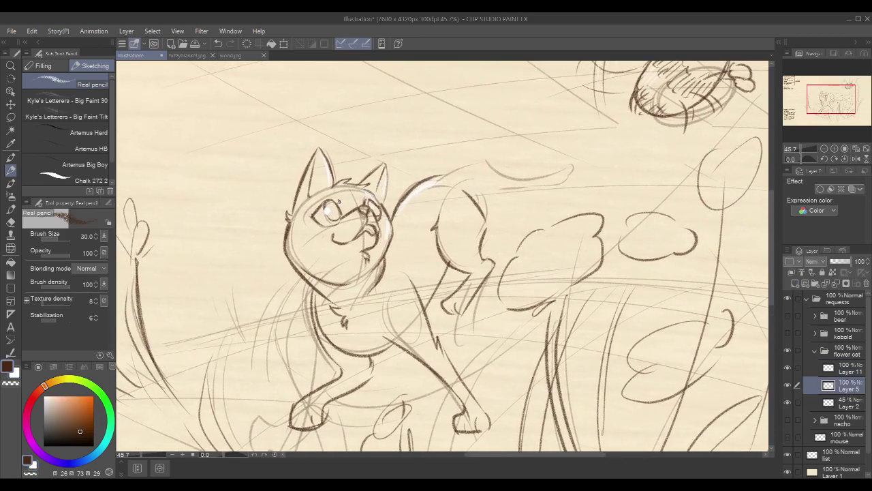
pyautogui.moveTo(329, 203)
pyautogui.mouseDown()
pyautogui.moveTo(331, 217)
pyautogui.moveTo(377, 211)
pyautogui.mouseUp()
pyautogui.moveTo(313, 179)
pyautogui.mouseDown()
pyautogui.moveTo(315, 165)
pyautogui.moveTo(317, 185)
pyautogui.mouseUp()
pyautogui.moveTo(381, 181); pyautogui.dragTo(378, 194)
# Collapse and hide the flower cat folder, and show the nacho folder
pyautogui.scroll(-3, 643, 239)
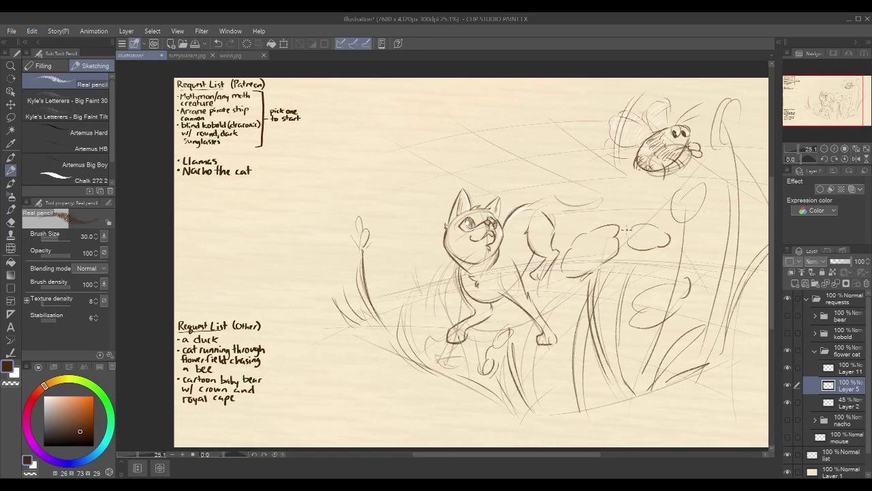
pyautogui.click(815, 351)
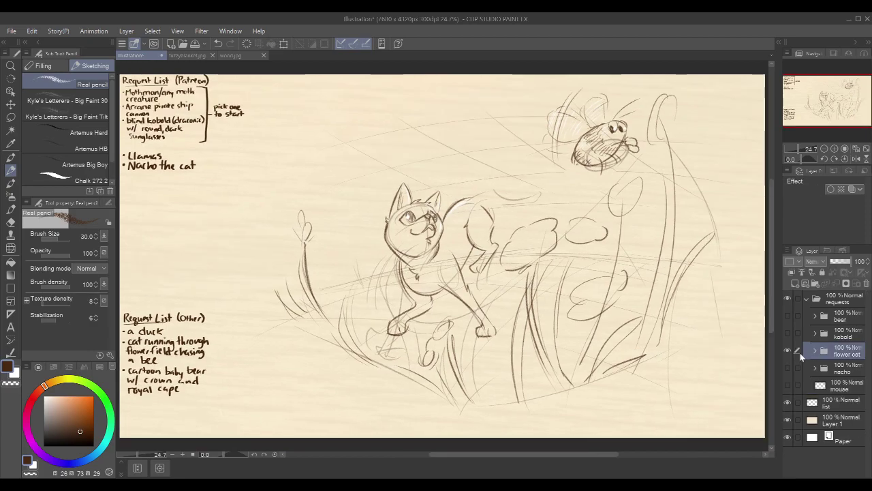
pyautogui.click(787, 350)
pyautogui.click(788, 367)
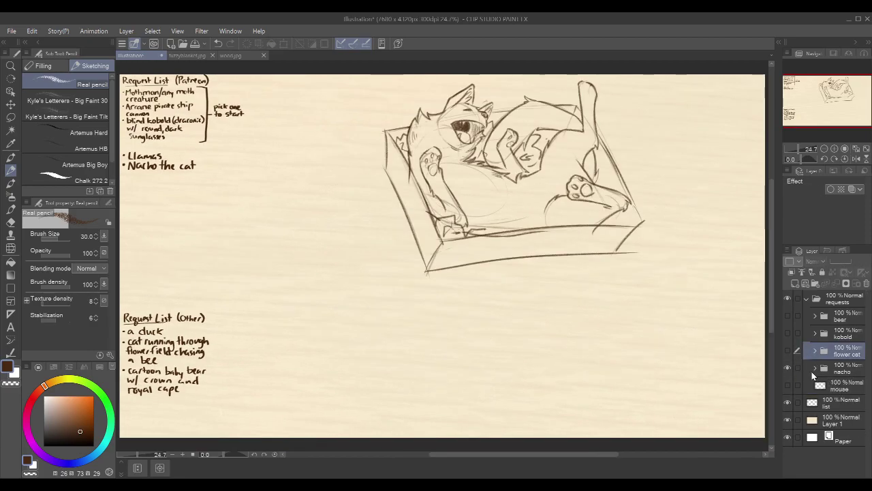
# Add a new raster layer above Layer 4 in the nacho folder
pyautogui.click(815, 367)
pyautogui.click(848, 386)
pyautogui.click(795, 283)
# Add white highlights to the lying cat's eye, forehead, ear and outstretched front paw
pyautogui.press('x')
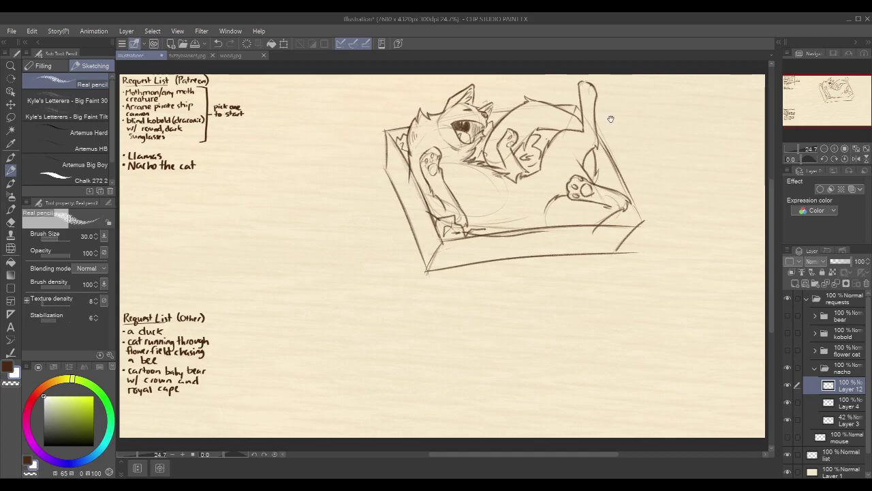
pyautogui.moveTo(607, 117); pyautogui.dragTo(547, 184)
pyautogui.moveTo(446, 177); pyautogui.dragTo(462, 165)
pyautogui.scroll(1, 462, 166)
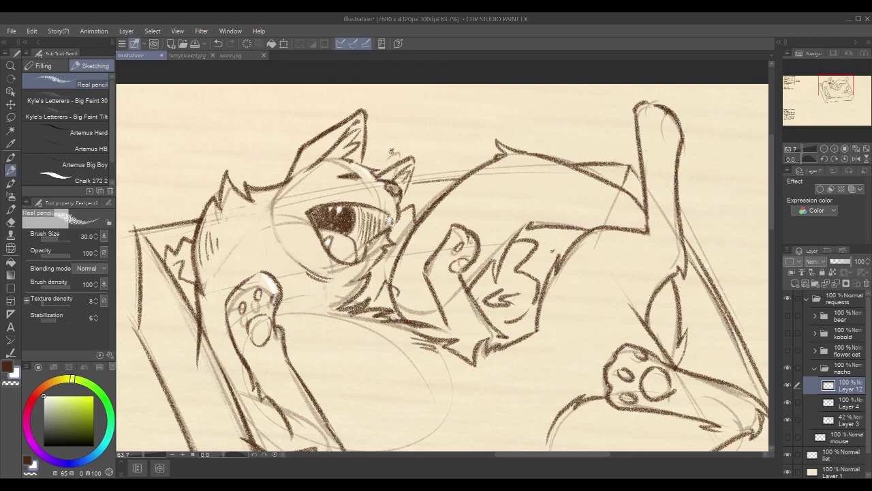
pyautogui.moveTo(362, 116); pyautogui.dragTo(363, 149)
# Add white highlights to the lying cat's bent front paw, chest fur and the long curve of its body
pyautogui.moveTo(558, 214); pyautogui.dragTo(523, 172)
pyautogui.moveTo(418, 194)
pyautogui.mouseDown()
pyautogui.moveTo(395, 229)
pyautogui.moveTo(399, 240)
pyautogui.mouseUp()
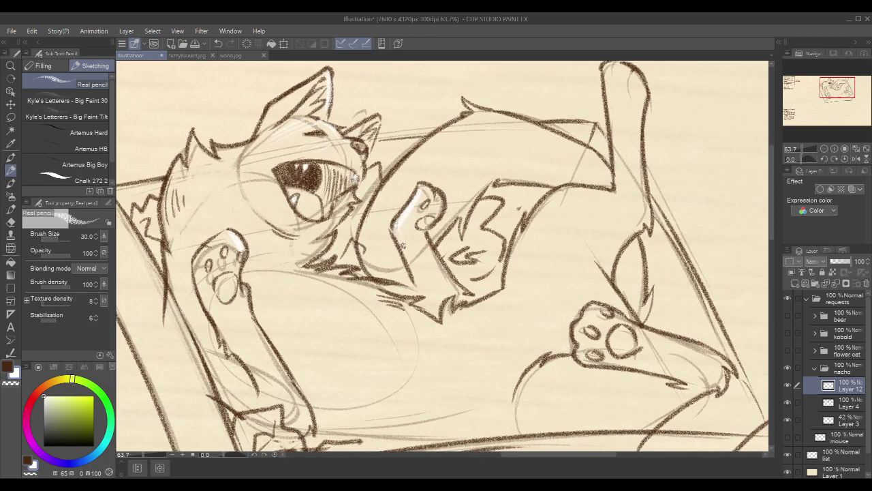
pyautogui.moveTo(356, 280)
pyautogui.mouseDown()
pyautogui.moveTo(427, 286)
pyautogui.moveTo(415, 316)
pyautogui.moveTo(441, 329)
pyautogui.mouseUp()
pyautogui.moveTo(368, 227); pyautogui.dragTo(436, 143)
pyautogui.moveTo(370, 212); pyautogui.dragTo(477, 114)
pyautogui.moveTo(382, 193)
pyautogui.mouseDown()
pyautogui.moveTo(470, 118)
pyautogui.moveTo(394, 187)
pyautogui.moveTo(493, 120)
pyautogui.mouseUp()
pyautogui.moveTo(439, 156); pyautogui.dragTo(466, 136)
# Add white highlights along the lying cat's thigh, upright limb, lower hind leg and outstretched foreleg
pyautogui.moveTo(557, 194); pyautogui.dragTo(517, 285)
pyautogui.moveTo(521, 236)
pyautogui.mouseDown()
pyautogui.moveTo(512, 287)
pyautogui.moveTo(538, 224)
pyautogui.mouseUp()
pyautogui.moveTo(611, 70)
pyautogui.mouseDown()
pyautogui.moveTo(621, 176)
pyautogui.moveTo(617, 166)
pyautogui.mouseUp()
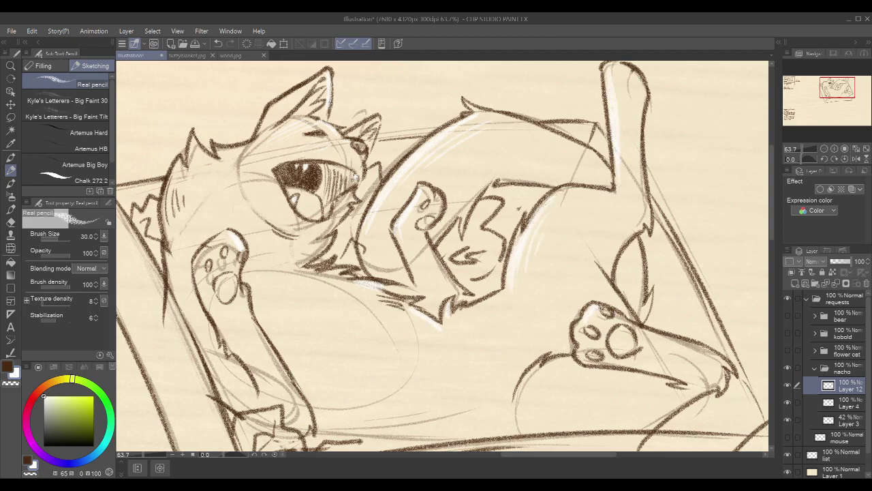
pyautogui.moveTo(644, 329); pyautogui.dragTo(716, 358)
pyautogui.moveTo(250, 318); pyautogui.dragTo(278, 368)
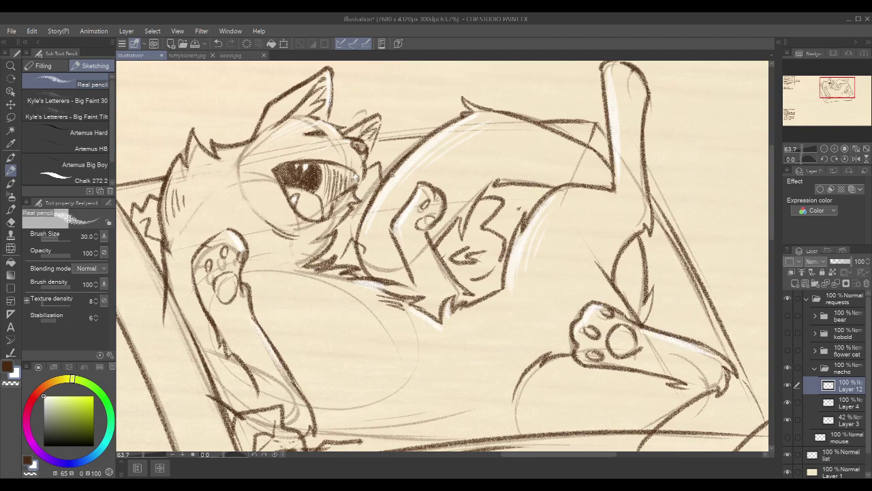
# Add a white highlight to the fur at the back of the lying cat's head
pyautogui.moveTo(194, 137); pyautogui.dragTo(215, 159)
pyautogui.scroll(-10, 674, 229)
pyautogui.scroll(3, 674, 229)
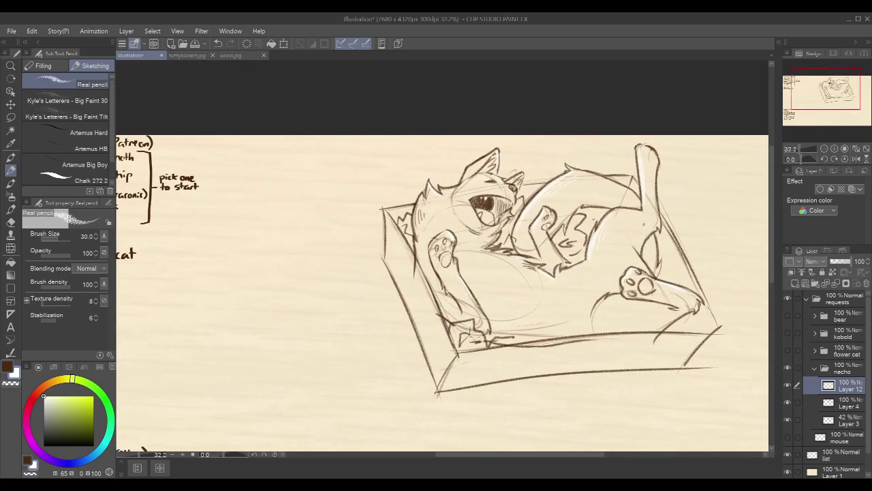
# Collapse and hide the nacho folder, and create a folder named strawberry above the bear folder with a new raster layer inside
pyautogui.click(815, 368)
pyautogui.click(788, 368)
pyautogui.click(840, 318)
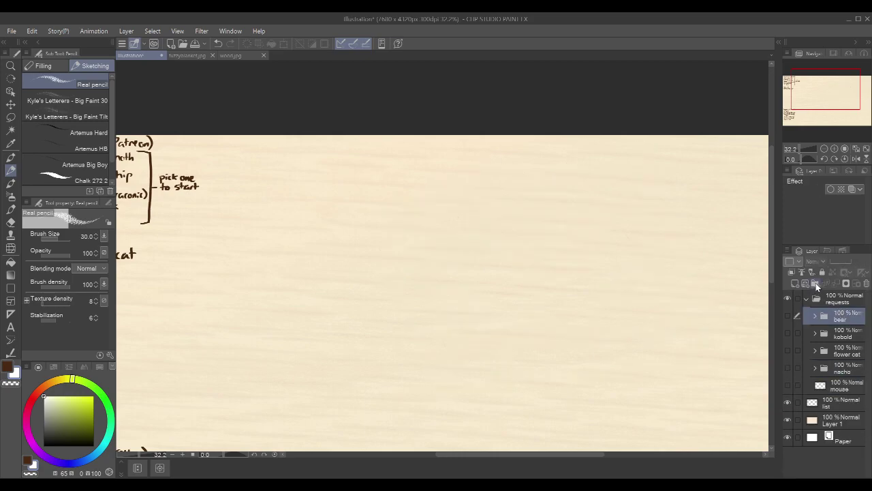
pyautogui.click(815, 282)
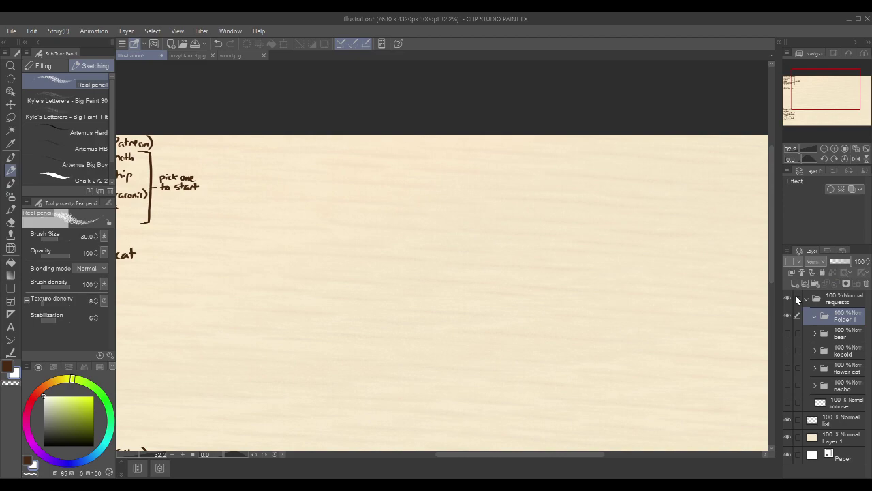
pyautogui.moveTo(360, 222); pyautogui.dragTo(345, 184)
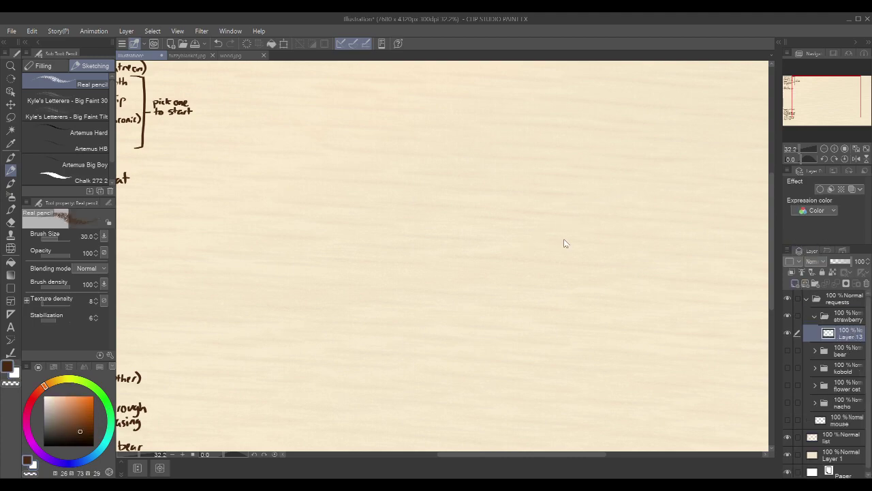
pyautogui.scroll(-3, 564, 240)
pyautogui.moveTo(652, 280); pyautogui.dragTo(554, 254)
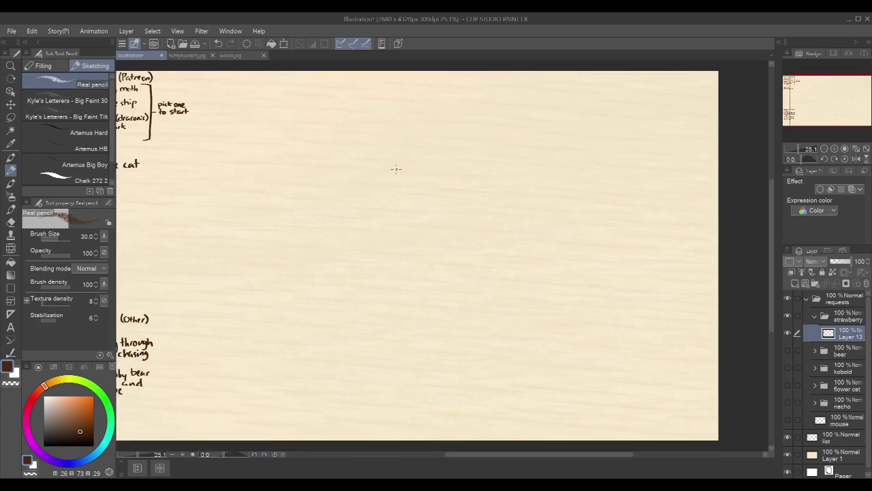
pyautogui.moveTo(410, 170)
pyautogui.mouseDown()
pyautogui.moveTo(441, 148)
pyautogui.moveTo(465, 147)
pyautogui.moveTo(481, 161)
pyautogui.mouseUp()
pyautogui.moveTo(413, 169); pyautogui.dragTo(416, 193)
pyautogui.moveTo(418, 195); pyautogui.dragTo(451, 248)
pyautogui.hotkey('ctrl', 'z')
pyautogui.hotkey('ctrl', 'z')
pyautogui.hotkey('ctrl', 'z')
pyautogui.hotkey('ctrl', 'z')
pyautogui.hotkey('ctrl', 'z')
pyautogui.hotkey('ctrl', 'z')
# Sketch the strawberry character's angular hip outline in dark brown pencil, with a centre line and first guide lines for the legs
pyautogui.moveTo(416, 226)
pyautogui.mouseDown()
pyautogui.moveTo(449, 216)
pyautogui.moveTo(478, 225)
pyautogui.mouseUp()
pyautogui.moveTo(416, 219)
pyautogui.mouseDown()
pyautogui.moveTo(407, 244)
pyautogui.moveTo(415, 261)
pyautogui.mouseUp()
pyautogui.moveTo(482, 227); pyautogui.dragTo(489, 259)
pyautogui.moveTo(547, 261); pyautogui.dragTo(541, 243)
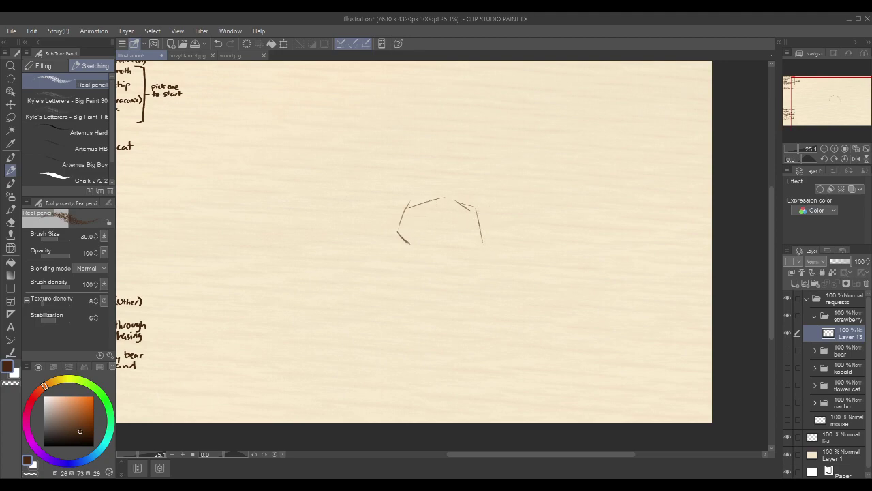
pyautogui.moveTo(469, 210); pyautogui.dragTo(522, 346)
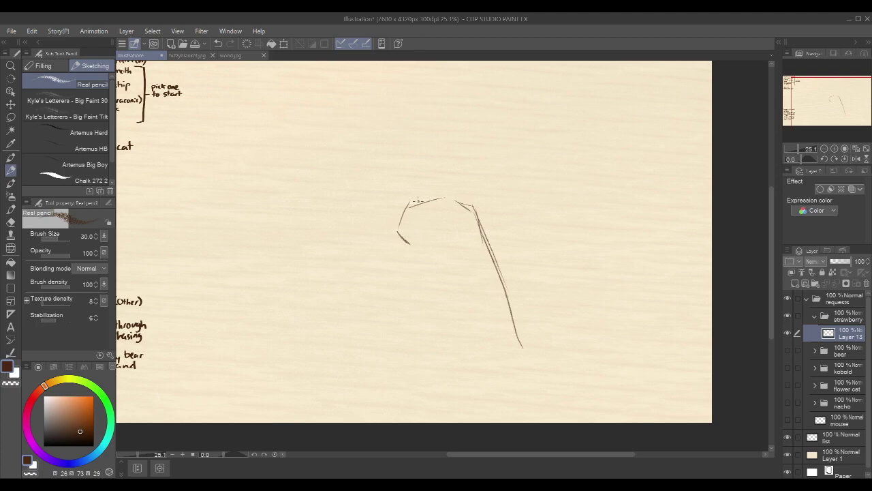
pyautogui.moveTo(440, 197)
pyautogui.mouseDown()
pyautogui.moveTo(444, 240)
pyautogui.moveTo(430, 356)
pyautogui.moveTo(431, 386)
pyautogui.moveTo(445, 396)
pyautogui.mouseUp()
# Select the slanted guide line of the extended leg and delete it
pyautogui.press('m')
pyautogui.moveTo(484, 195)
pyautogui.mouseDown()
pyautogui.moveTo(524, 361)
pyautogui.moveTo(530, 226)
pyautogui.mouseUp()
pyautogui.press('Delete')
pyautogui.hotkey('ctrl', 'd')
pyautogui.press('p')
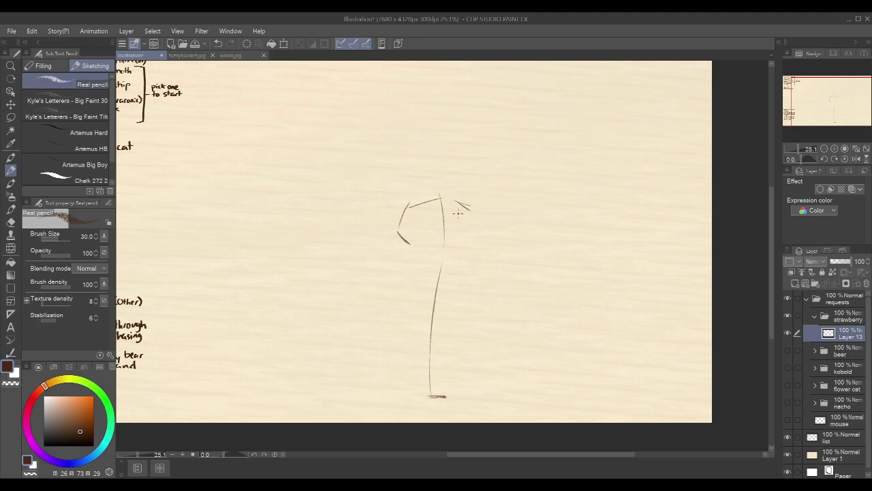
# Sketch the buttock and crotch lines, redraw the extended leg's outer edge, and outline both thighs down to the knees
pyautogui.moveTo(411, 243); pyautogui.dragTo(464, 254)
pyautogui.moveTo(432, 225); pyautogui.dragTo(430, 242)
pyautogui.moveTo(470, 208); pyautogui.dragTo(497, 258)
pyautogui.hotkey('ctrl', 'z')
pyautogui.moveTo(469, 207)
pyautogui.mouseDown()
pyautogui.moveTo(498, 259)
pyautogui.moveTo(532, 370)
pyautogui.mouseUp()
pyautogui.hotkey('ctrl', 'z')
pyautogui.moveTo(498, 273); pyautogui.dragTo(531, 385)
pyautogui.moveTo(407, 253)
pyautogui.mouseDown()
pyautogui.moveTo(404, 292)
pyautogui.moveTo(428, 315)
pyautogui.mouseUp()
pyautogui.moveTo(454, 256)
pyautogui.mouseDown()
pyautogui.moveTo(480, 304)
pyautogui.moveTo(507, 304)
pyautogui.mouseUp()
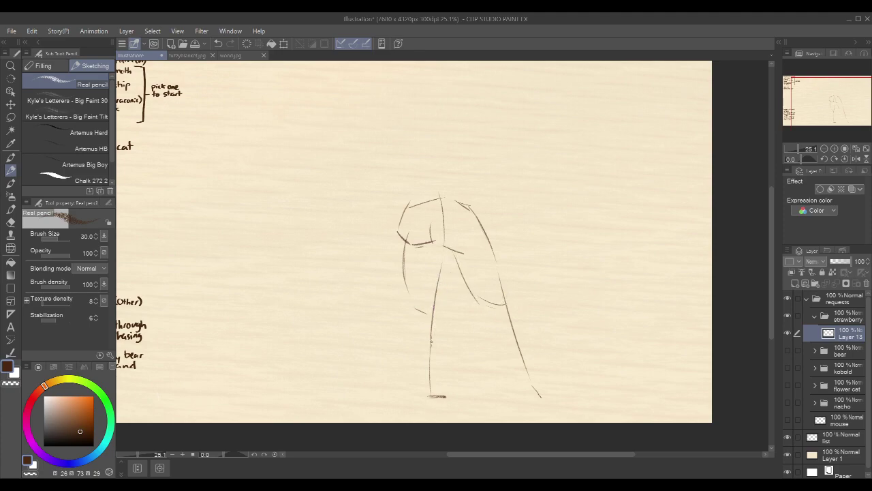
# Sketch the calves and shins of the upright leg and the extended leg
pyautogui.moveTo(431, 316); pyautogui.dragTo(428, 384)
pyautogui.moveTo(412, 308); pyautogui.dragTo(414, 364)
pyautogui.moveTo(497, 274); pyautogui.dragTo(535, 372)
pyautogui.moveTo(484, 291); pyautogui.dragTo(490, 334)
pyautogui.hotkey('ctrl', 'z')
pyautogui.moveTo(485, 291)
pyautogui.mouseDown()
pyautogui.moveTo(490, 332)
pyautogui.moveTo(537, 383)
pyautogui.moveTo(571, 400)
pyautogui.mouseUp()
pyautogui.hotkey('ctrl', 'z')
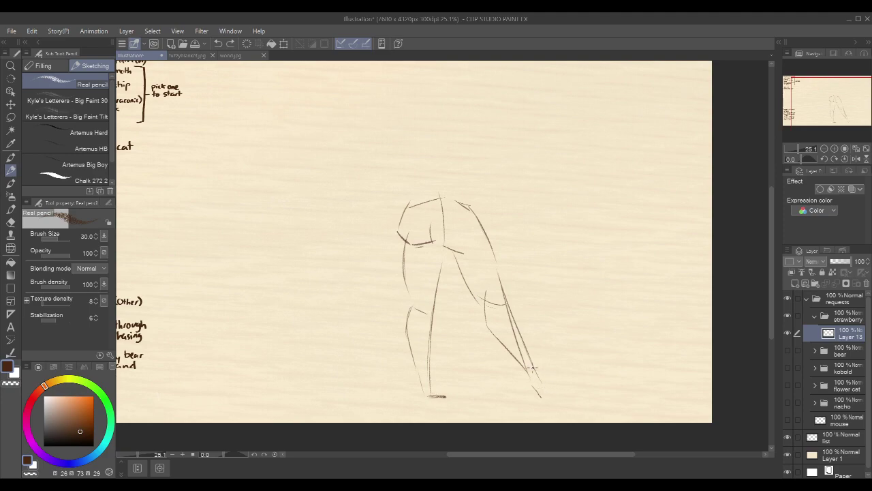
# Sketch the ankles and simple wedge-shaped feet on both legs
pyautogui.moveTo(575, 396); pyautogui.dragTo(590, 397)
pyautogui.moveTo(533, 377)
pyautogui.mouseDown()
pyautogui.moveTo(542, 401)
pyautogui.moveTo(530, 402)
pyautogui.mouseUp()
pyautogui.moveTo(563, 399); pyautogui.dragTo(585, 403)
pyautogui.moveTo(418, 379)
pyautogui.mouseDown()
pyautogui.moveTo(420, 397)
pyautogui.moveTo(438, 398)
pyautogui.mouseUp()
pyautogui.moveTo(431, 350); pyautogui.dragTo(432, 396)
pyautogui.moveTo(581, 219); pyautogui.dragTo(579, 224)
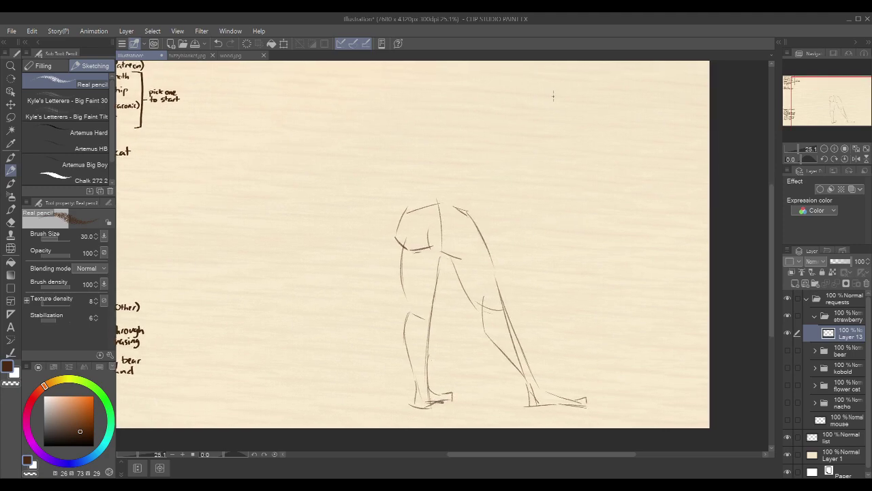
# Check the pose in a mirrored view and add a short slanted line at the upper corner of the hip
pyautogui.click(856, 159)
pyautogui.click(857, 159)
pyautogui.moveTo(503, 170); pyautogui.dragTo(491, 218)
pyautogui.moveTo(525, 244); pyautogui.dragTo(516, 233)
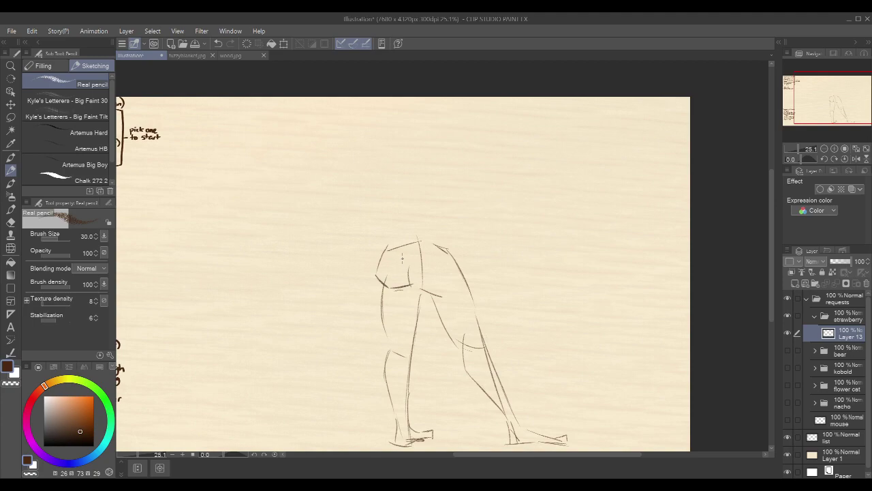
pyautogui.moveTo(401, 258); pyautogui.dragTo(385, 247)
pyautogui.moveTo(499, 214); pyautogui.dragTo(493, 188)
# Rotate the whole leg sketch by 3.2 degrees
pyautogui.press('m')
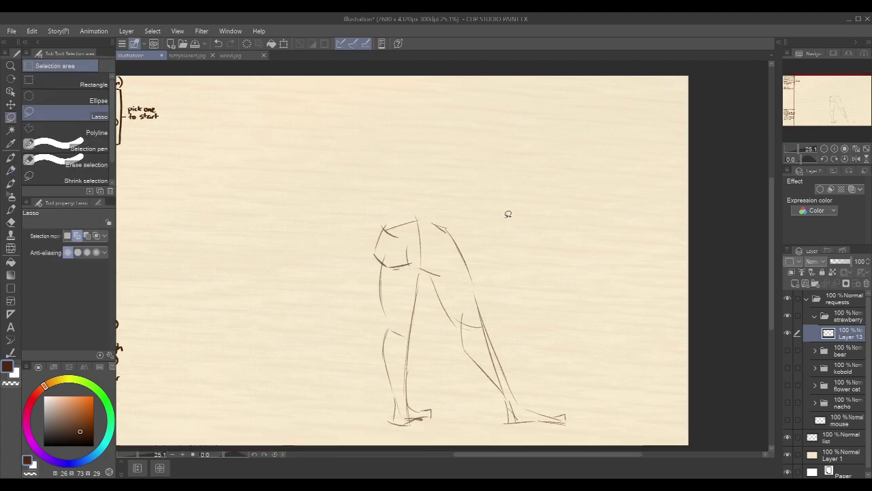
pyautogui.moveTo(537, 251); pyautogui.dragTo(531, 225)
pyautogui.hotkey('ctrl', 't')
pyautogui.moveTo(578, 164); pyautogui.dragTo(584, 171)
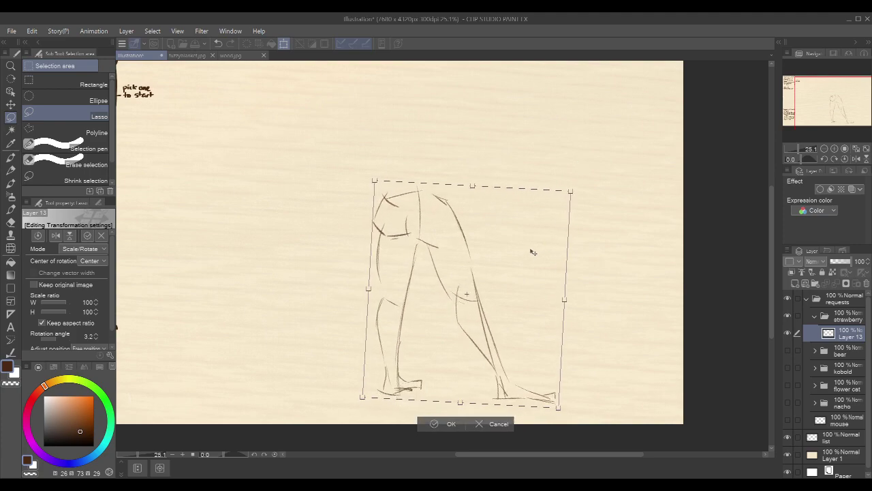
pyautogui.press('Return')
# Lasso the extended leg, rotate it by -1.8 degrees, and clear the selection
pyautogui.moveTo(433, 179)
pyautogui.mouseDown()
pyautogui.moveTo(421, 232)
pyautogui.moveTo(440, 326)
pyautogui.moveTo(611, 391)
pyautogui.moveTo(493, 165)
pyautogui.mouseUp()
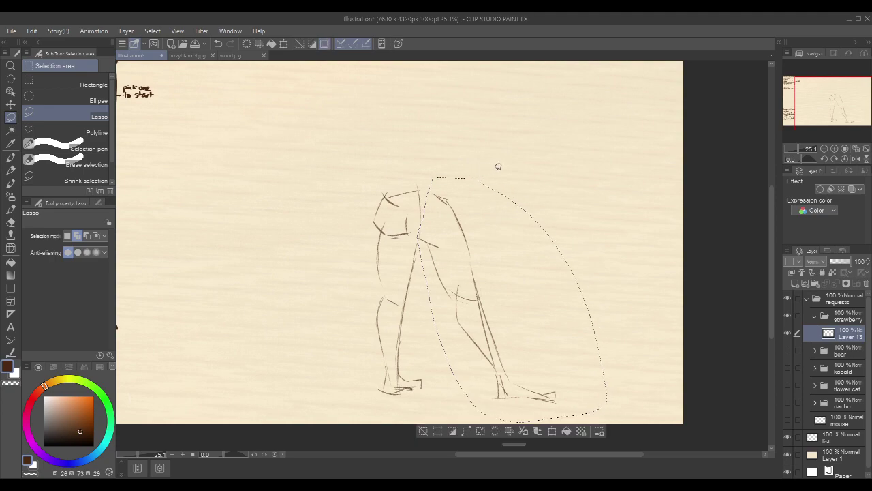
pyautogui.hotkey('ctrl', 't')
pyautogui.moveTo(615, 175); pyautogui.dragTo(567, 209)
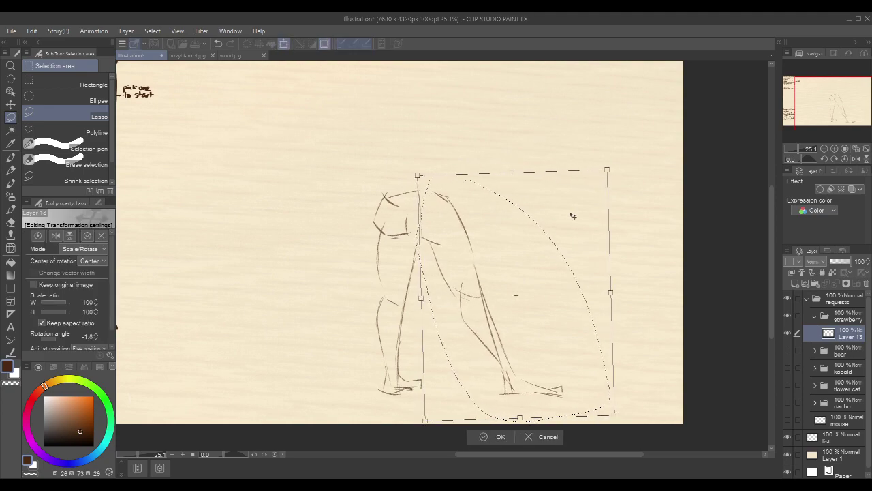
pyautogui.click(493, 433)
pyautogui.hotkey('ctrl', 'd')
# Lasso the upright leg, rotate it by -3.2 degrees, shift it slightly inward under the hip, and clear the selection
pyautogui.moveTo(399, 236)
pyautogui.mouseDown()
pyautogui.moveTo(372, 230)
pyautogui.moveTo(431, 375)
pyautogui.moveTo(440, 265)
pyautogui.mouseUp()
pyautogui.hotkey('ctrl', 't')
pyautogui.moveTo(467, 219); pyautogui.dragTo(461, 215)
pyautogui.moveTo(414, 285); pyautogui.dragTo(426, 284)
pyautogui.moveTo(465, 215); pyautogui.dragTo(455, 210)
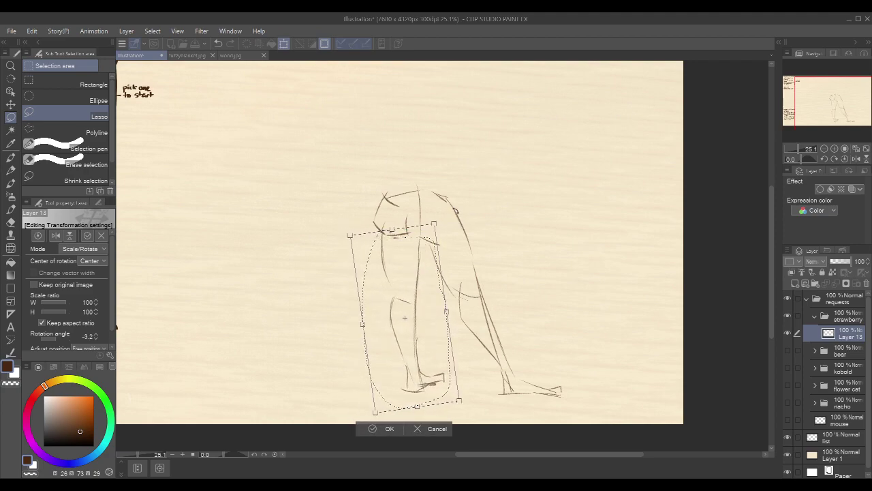
pyautogui.click(387, 428)
pyautogui.hotkey('ctrl', 'd')
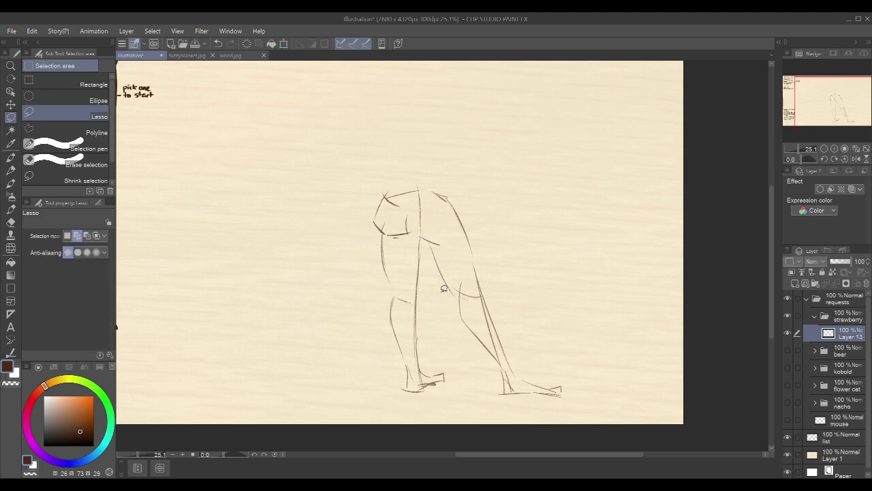
# Refine the feet with pencil strokes along the soles, the upright foot's instep and the extended foot's toes
pyautogui.press('p')
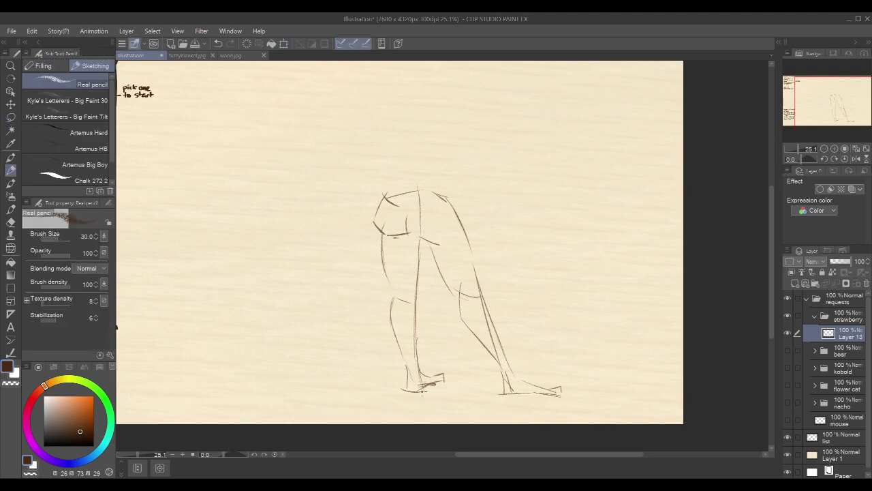
pyautogui.moveTo(414, 391); pyautogui.dragTo(446, 387)
pyautogui.moveTo(416, 363); pyautogui.dragTo(447, 386)
pyautogui.moveTo(549, 396); pyautogui.dragTo(570, 395)
pyautogui.scroll(2, 520, 156)
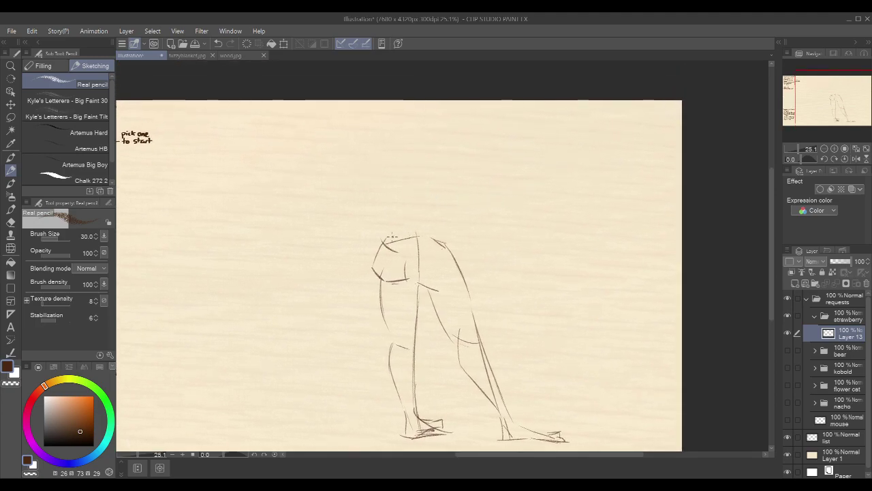
# Sketch a slanted waistline and a high arc for the top of the body, and scale the whole sketch down slightly
pyautogui.moveTo(385, 232)
pyautogui.mouseDown()
pyautogui.moveTo(449, 248)
pyautogui.moveTo(436, 245)
pyautogui.mouseUp()
pyautogui.moveTo(381, 135)
pyautogui.mouseDown()
pyautogui.moveTo(460, 109)
pyautogui.moveTo(436, 119)
pyautogui.mouseUp()
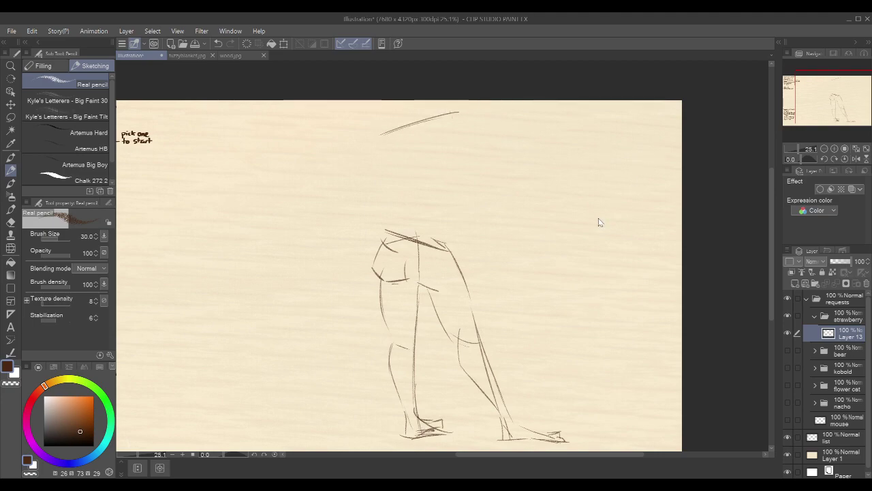
pyautogui.hotkey('ctrl', 't')
pyautogui.moveTo(569, 111); pyautogui.dragTo(518, 157)
pyautogui.moveTo(493, 243); pyautogui.dragTo(511, 197)
pyautogui.click(444, 438)
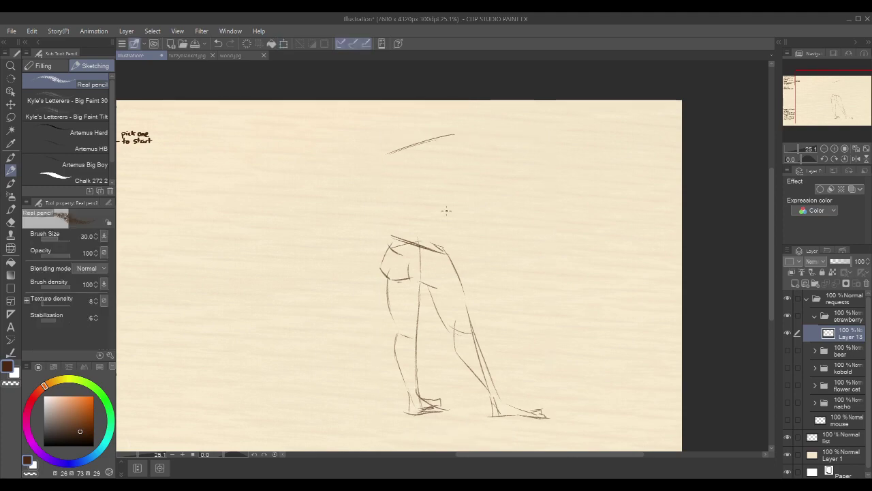
# Sketch the curved back of the strawberry body from the waist up into its slanted top edge
pyautogui.moveTo(389, 151)
pyautogui.mouseDown()
pyautogui.moveTo(377, 184)
pyautogui.moveTo(406, 241)
pyautogui.mouseUp()
pyautogui.moveTo(376, 187); pyautogui.dragTo(408, 249)
pyautogui.moveTo(377, 164)
pyautogui.mouseDown()
pyautogui.moveTo(384, 212)
pyautogui.moveTo(410, 251)
pyautogui.mouseUp()
pyautogui.moveTo(384, 154); pyautogui.dragTo(439, 139)
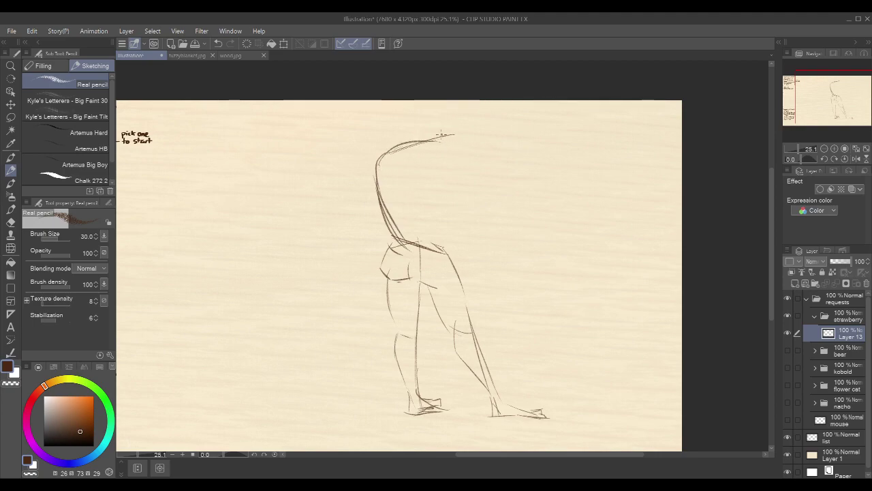
# Sketch the leaves and stem on top of the strawberry body, and reinforce its top edge and back contour
pyautogui.moveTo(369, 117); pyautogui.dragTo(424, 138)
pyautogui.moveTo(367, 113)
pyautogui.mouseDown()
pyautogui.moveTo(402, 135)
pyautogui.moveTo(345, 142)
pyautogui.moveTo(391, 148)
pyautogui.mouseUp()
pyautogui.moveTo(436, 128); pyautogui.dragTo(427, 134)
pyautogui.moveTo(373, 164); pyautogui.dragTo(444, 128)
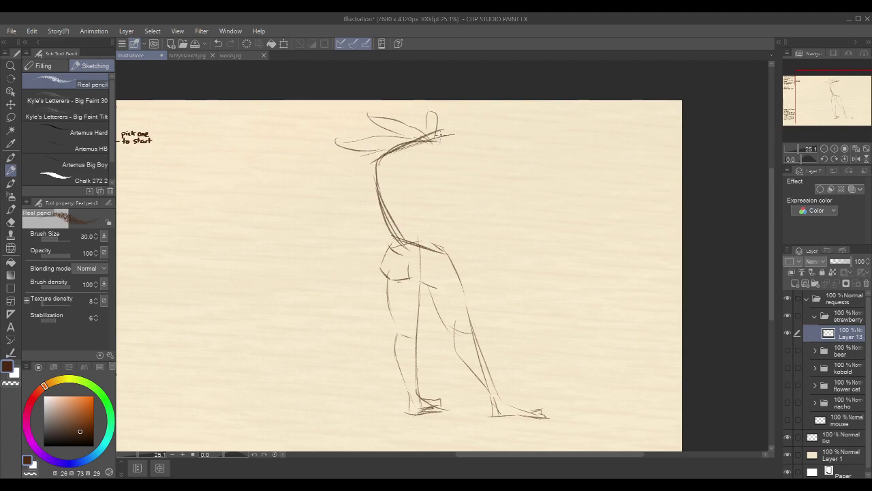
pyautogui.moveTo(369, 164); pyautogui.dragTo(413, 248)
pyautogui.moveTo(368, 180); pyautogui.dragTo(403, 233)
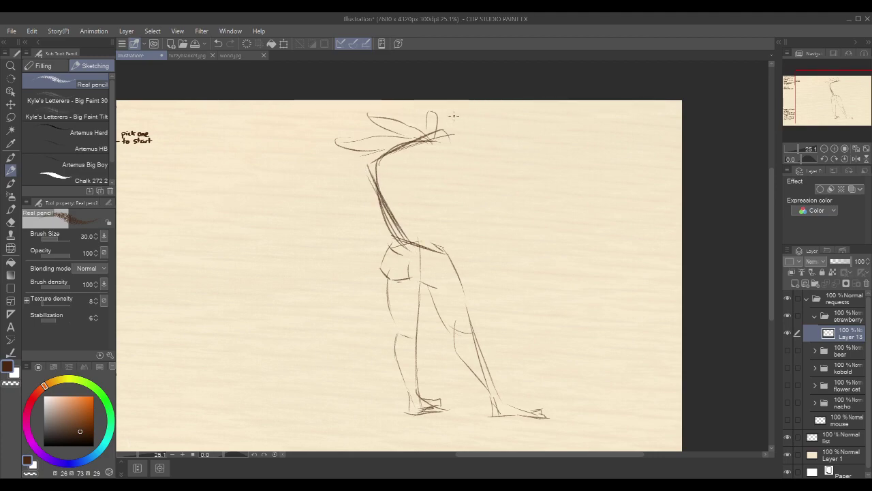
# Lasso the upper body with its leaves, move it slightly toward the back, and clear the selection
pyautogui.press('m')
pyautogui.moveTo(452, 94)
pyautogui.mouseDown()
pyautogui.moveTo(358, 216)
pyautogui.moveTo(424, 236)
pyautogui.moveTo(502, 149)
pyautogui.moveTo(476, 138)
pyautogui.mouseUp()
pyautogui.hotkey('ctrl', 't')
pyautogui.click(379, 258)
pyautogui.hotkey('ctrl', 'd')
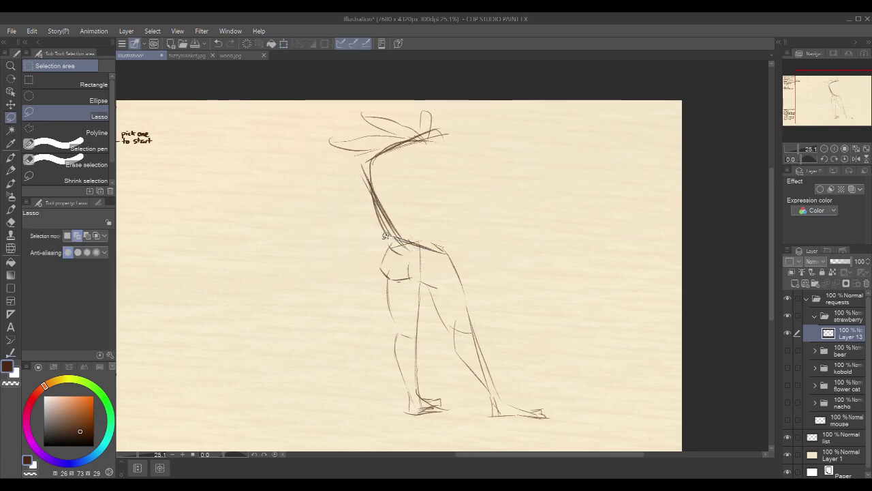
# Sketch the front contour of the strawberry body, closing the rounded shape down to its tip at the waist
pyautogui.press('p')
pyautogui.moveTo(447, 130); pyautogui.dragTo(429, 226)
pyautogui.hotkey('ctrl', 'z')
pyautogui.moveTo(447, 131); pyautogui.dragTo(445, 175)
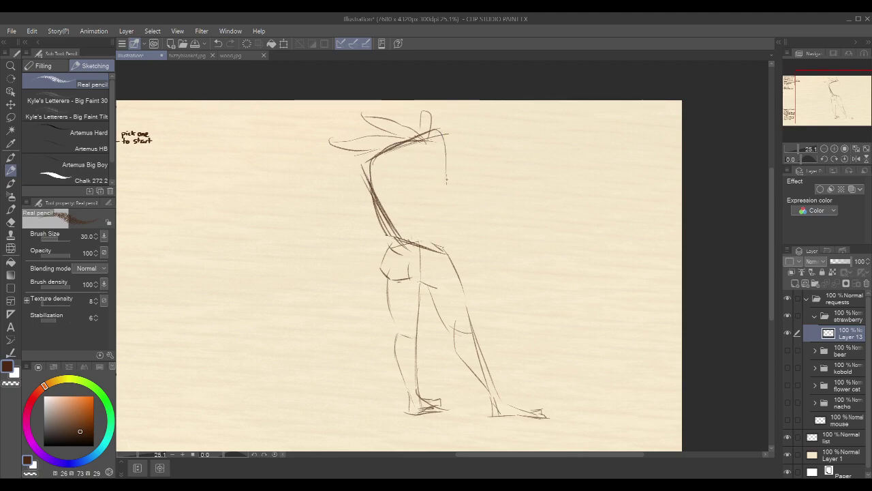
pyautogui.moveTo(442, 133)
pyautogui.mouseDown()
pyautogui.moveTo(456, 175)
pyautogui.moveTo(439, 240)
pyautogui.moveTo(452, 162)
pyautogui.mouseUp()
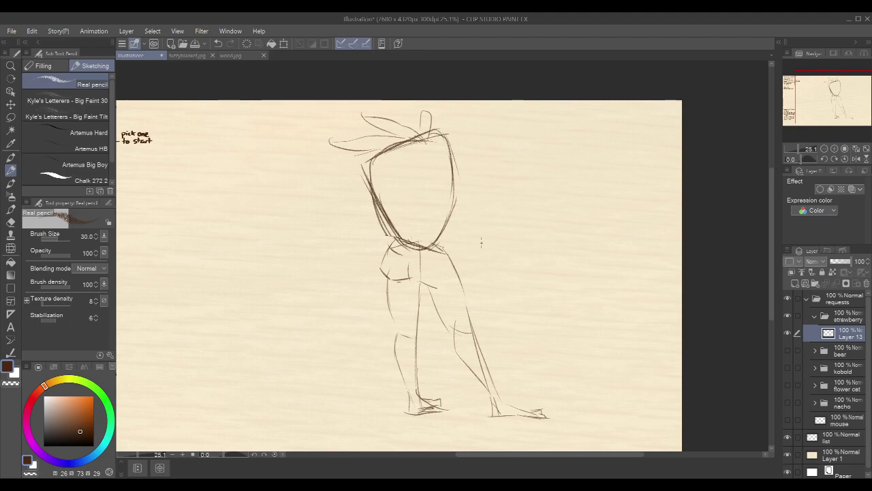
pyautogui.moveTo(481, 244)
pyautogui.mouseDown()
pyautogui.moveTo(473, 236)
pyautogui.moveTo(482, 237)
pyautogui.mouseUp()
pyautogui.moveTo(543, 214); pyautogui.dragTo(534, 206)
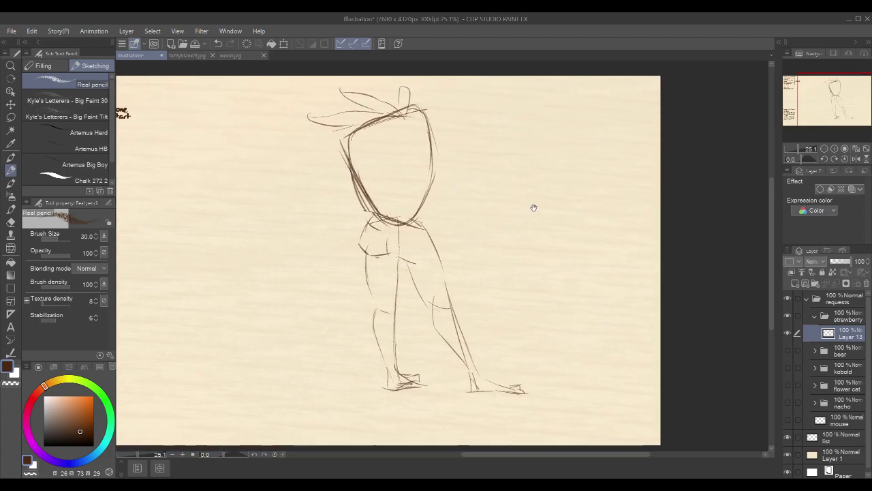
# Strengthen the strawberry body's front and back contours and the hip lines beneath it
pyautogui.moveTo(432, 161); pyautogui.dragTo(422, 209)
pyautogui.moveTo(368, 212); pyautogui.dragTo(431, 236)
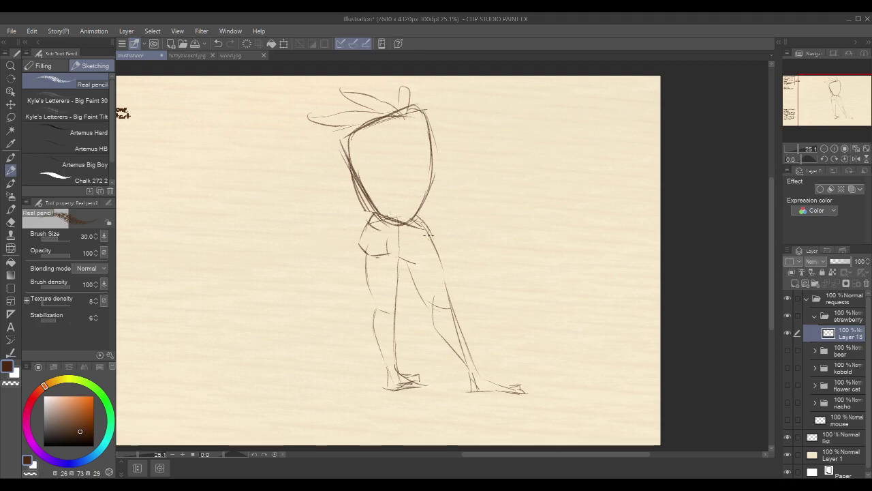
pyautogui.moveTo(349, 144); pyautogui.dragTo(373, 216)
# Squash the whole figure slightly in height with a free transform, keeping the feet in place
pyautogui.hotkey('ctrl', 't')
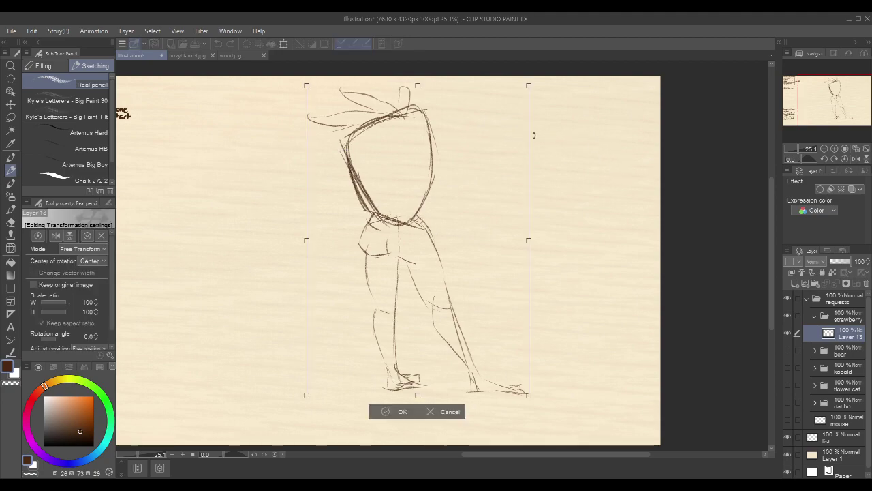
pyautogui.moveTo(417, 86); pyautogui.dragTo(418, 104)
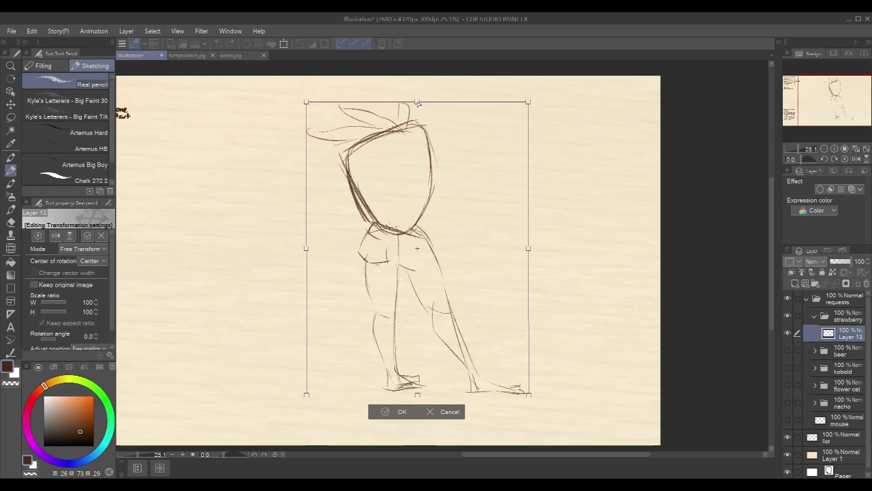
pyautogui.click(407, 411)
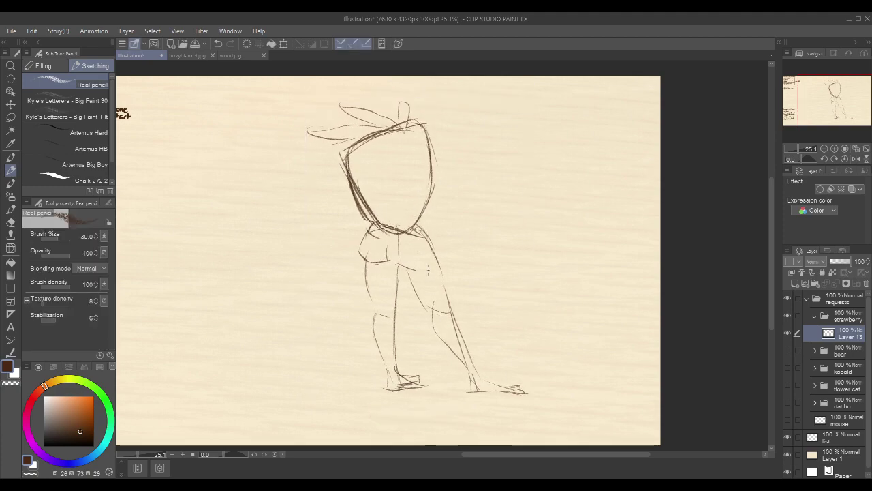
# Reshape the body's back contour and the upright leg using Liquify with a 700 brush size
pyautogui.press('j')
pyautogui.press(']')
pyautogui.press(']')
pyautogui.moveTo(381, 160)
pyautogui.mouseDown()
pyautogui.moveTo(369, 166)
pyautogui.moveTo(372, 195)
pyautogui.mouseUp()
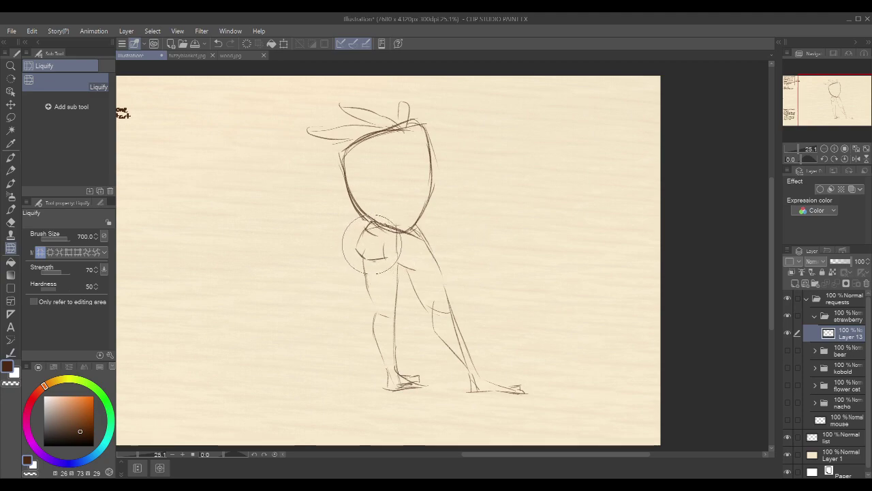
pyautogui.moveTo(386, 327); pyautogui.dragTo(381, 317)
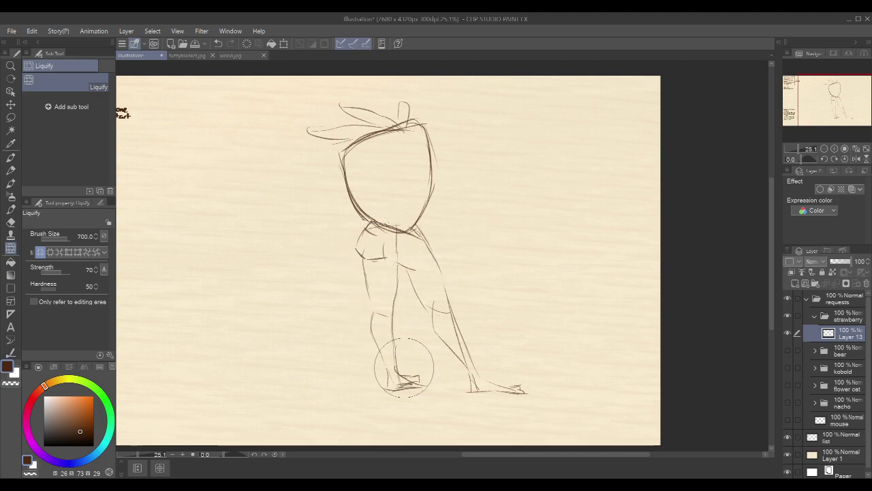
# Adjust the feet and the outstretched leg of the strawberry figure using Liquify with a 700 brush size
pyautogui.moveTo(407, 381); pyautogui.dragTo(411, 382)
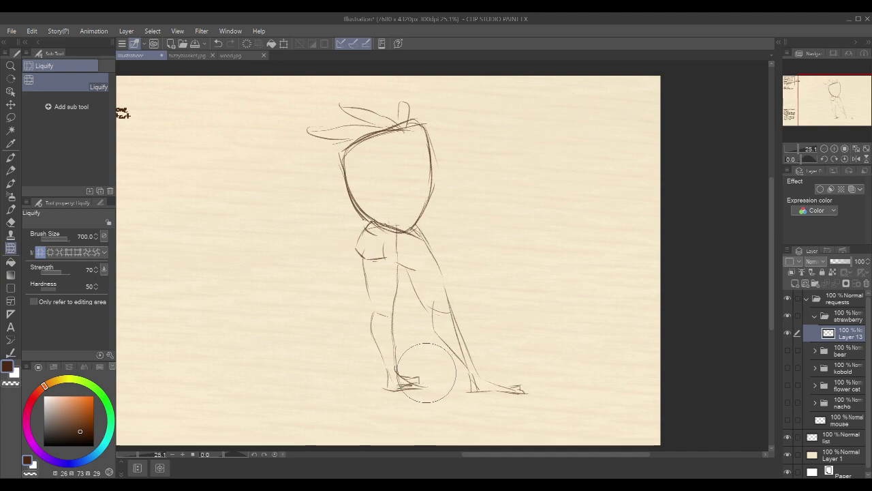
pyautogui.moveTo(441, 334)
pyautogui.mouseDown()
pyautogui.moveTo(478, 388)
pyautogui.moveTo(517, 386)
pyautogui.mouseUp()
# Lower the rough figure layer's opacity to 39% and add a new layer above it for the refined pencil lines
pyautogui.press('p')
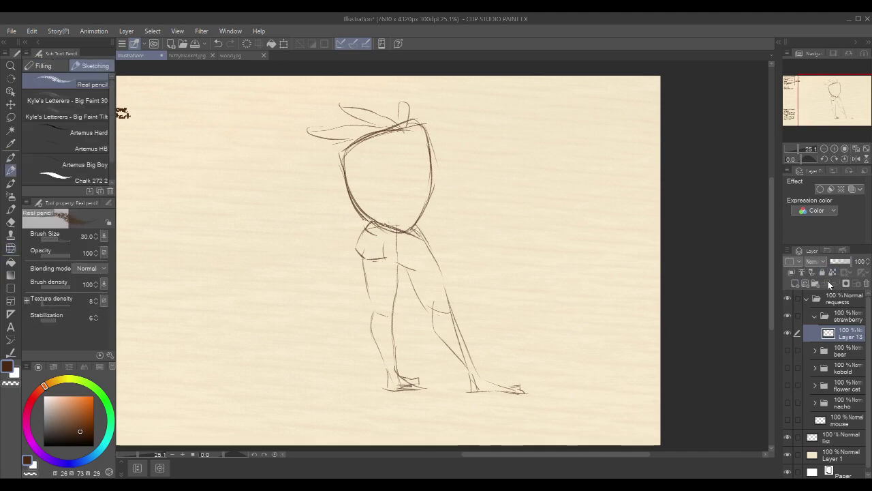
pyautogui.click(838, 260)
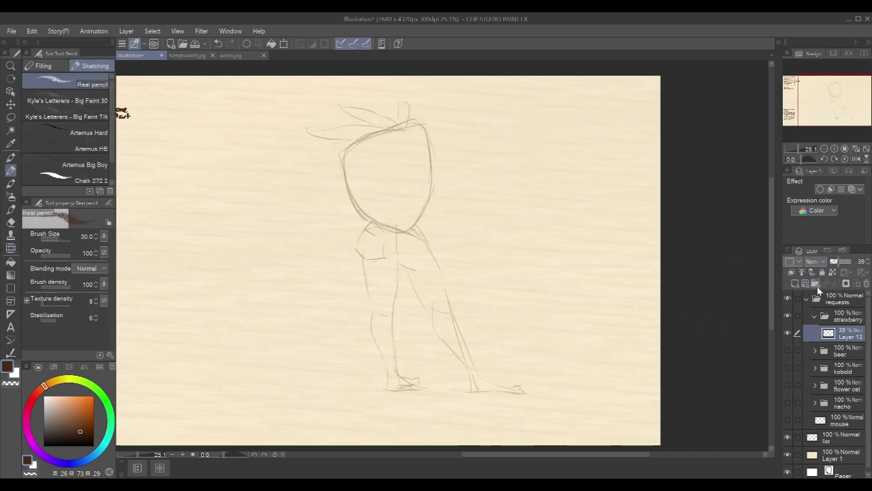
pyautogui.click(796, 282)
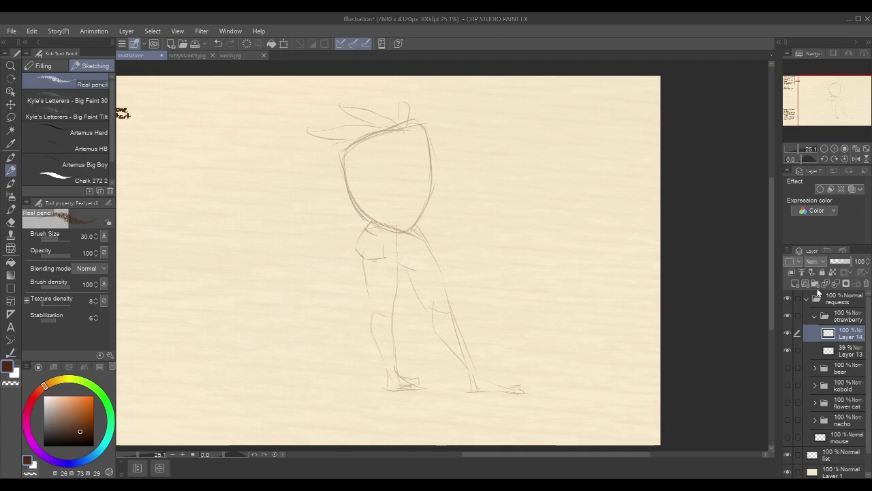
# Draw the strawberry body's upper contour with the Real pencil, rounding both shoulders over the faded rough sketch
pyautogui.moveTo(383, 143); pyautogui.dragTo(492, 159)
pyautogui.scroll(3, 492, 159)
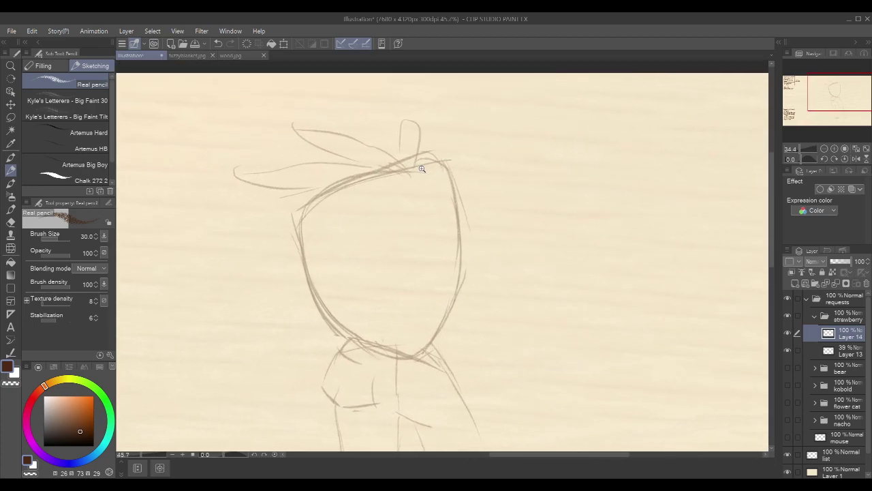
pyautogui.moveTo(304, 232); pyautogui.dragTo(340, 194)
pyautogui.hotkey('ctrl', 'z')
pyautogui.moveTo(304, 248)
pyautogui.mouseDown()
pyautogui.moveTo(312, 218)
pyautogui.moveTo(349, 193)
pyautogui.moveTo(432, 164)
pyautogui.mouseUp()
pyautogui.hotkey('ctrl', 'z')
pyautogui.moveTo(369, 187)
pyautogui.mouseDown()
pyautogui.moveTo(433, 164)
pyautogui.moveTo(459, 198)
pyautogui.mouseUp()
pyautogui.hotkey('ctrl', 'z')
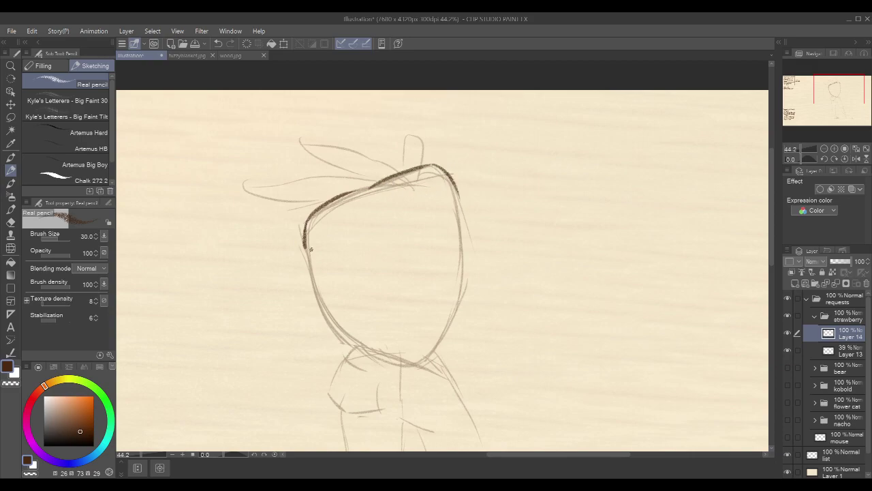
# Draw both sides of the strawberry body down to the waist and strengthen its back and upper contours
pyautogui.moveTo(306, 237)
pyautogui.mouseDown()
pyautogui.moveTo(332, 308)
pyautogui.moveTo(371, 353)
pyautogui.mouseUp()
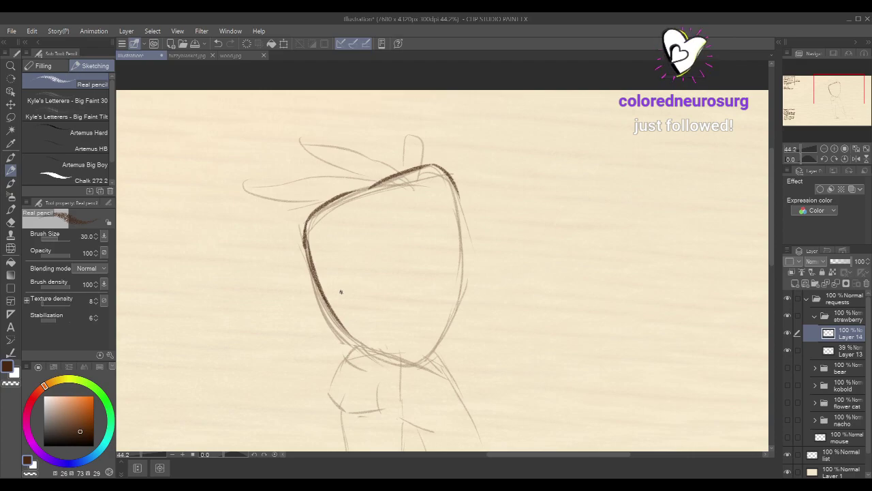
pyautogui.moveTo(452, 178)
pyautogui.mouseDown()
pyautogui.moveTo(468, 247)
pyautogui.moveTo(443, 353)
pyautogui.mouseUp()
pyautogui.hotkey('ctrl', 'z')
pyautogui.moveTo(468, 273); pyautogui.dragTo(431, 351)
pyautogui.hotkey('ctrl', 'z')
pyautogui.moveTo(468, 278); pyautogui.dragTo(438, 359)
pyautogui.moveTo(461, 304); pyautogui.dragTo(434, 360)
pyautogui.moveTo(344, 326)
pyautogui.mouseDown()
pyautogui.moveTo(391, 357)
pyautogui.moveTo(446, 346)
pyautogui.mouseUp()
pyautogui.moveTo(303, 227); pyautogui.dragTo(357, 349)
pyautogui.moveTo(533, 192)
pyautogui.mouseDown()
pyautogui.moveTo(532, 184)
pyautogui.moveTo(525, 200)
pyautogui.mouseUp()
pyautogui.moveTo(318, 214)
pyautogui.mouseDown()
pyautogui.moveTo(352, 199)
pyautogui.moveTo(398, 199)
pyautogui.mouseUp()
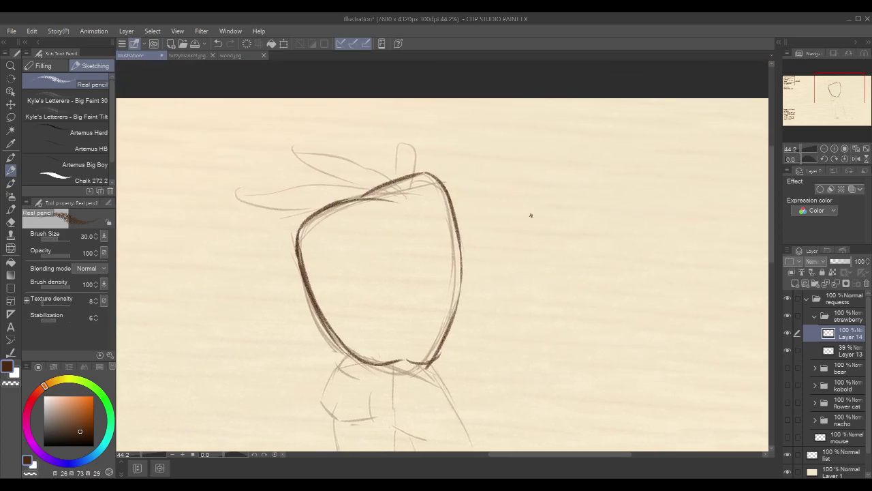
# Review the finished request sketches by showing the flower cat, kobold and bear folders in turn, with the strawberry hidden meanwhile
pyautogui.scroll(-3, 510, 231)
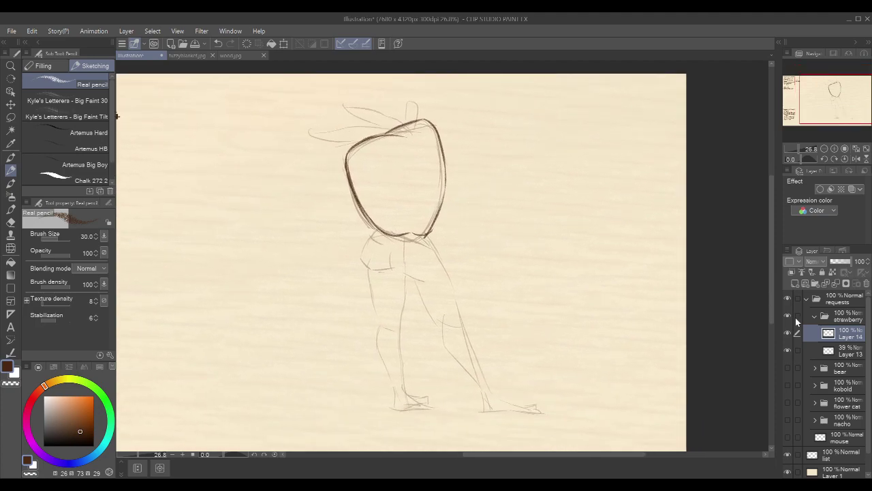
pyautogui.click(788, 316)
pyautogui.scroll(-2, 547, 306)
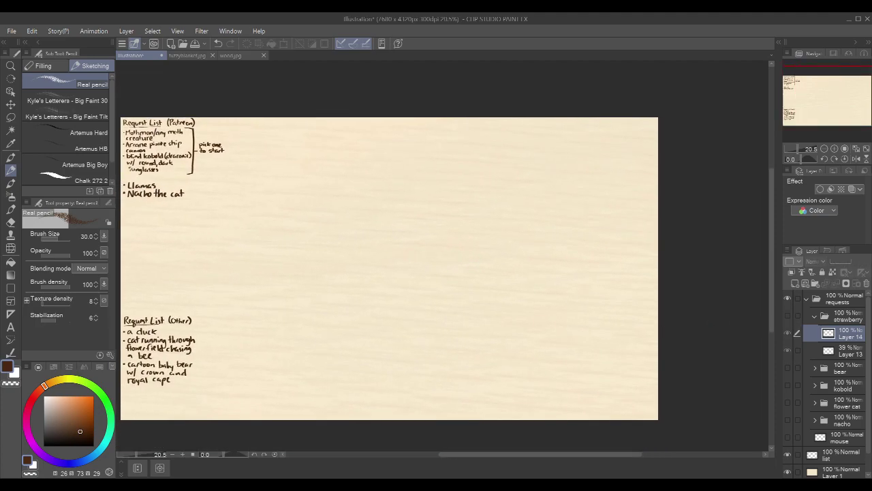
pyautogui.click(787, 419)
pyautogui.click(788, 402)
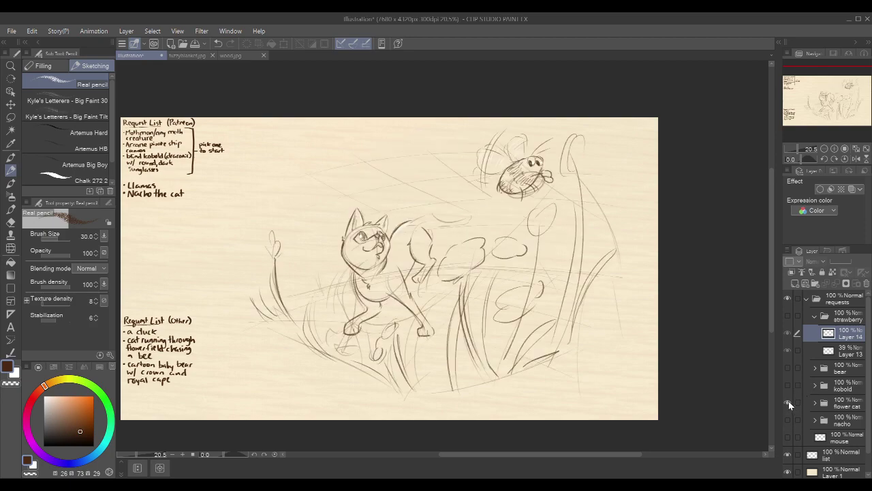
pyautogui.click(787, 402)
pyautogui.click(787, 385)
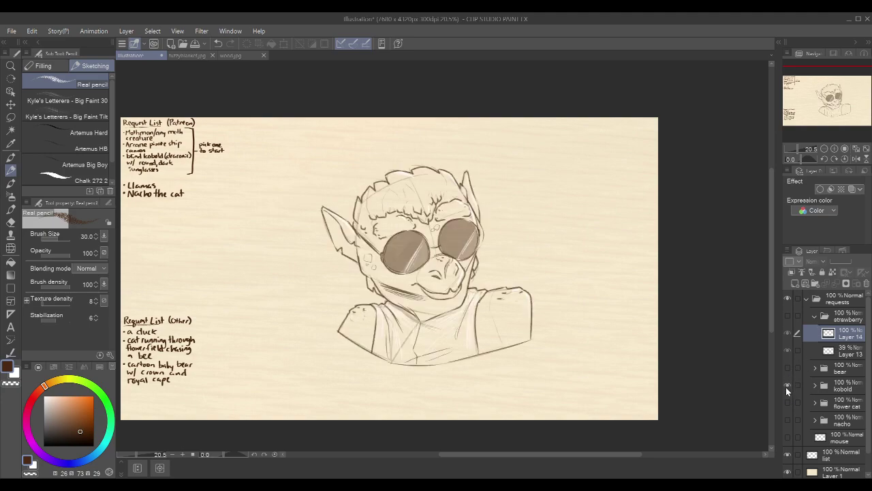
pyautogui.click(788, 385)
pyautogui.click(787, 368)
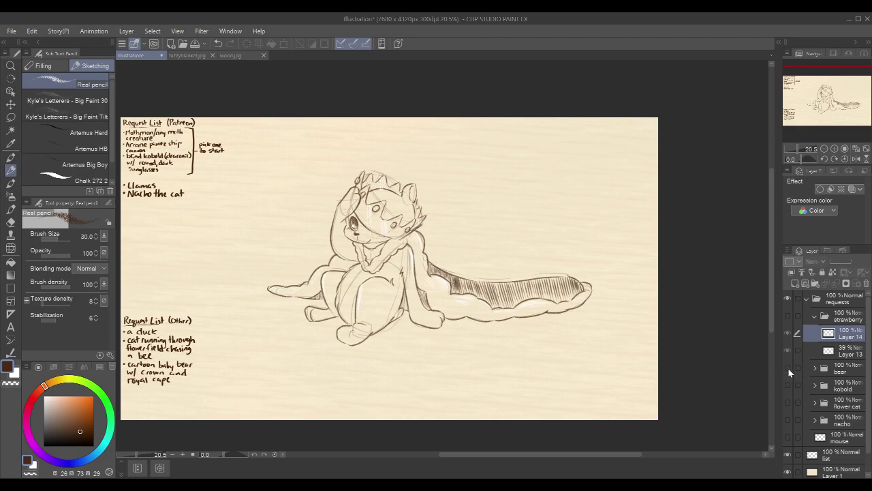
pyautogui.click(788, 368)
pyautogui.click(788, 315)
# Draw the two upper pointed leaves sweeping back from the crown of the strawberry
pyautogui.moveTo(448, 155); pyautogui.dragTo(513, 209)
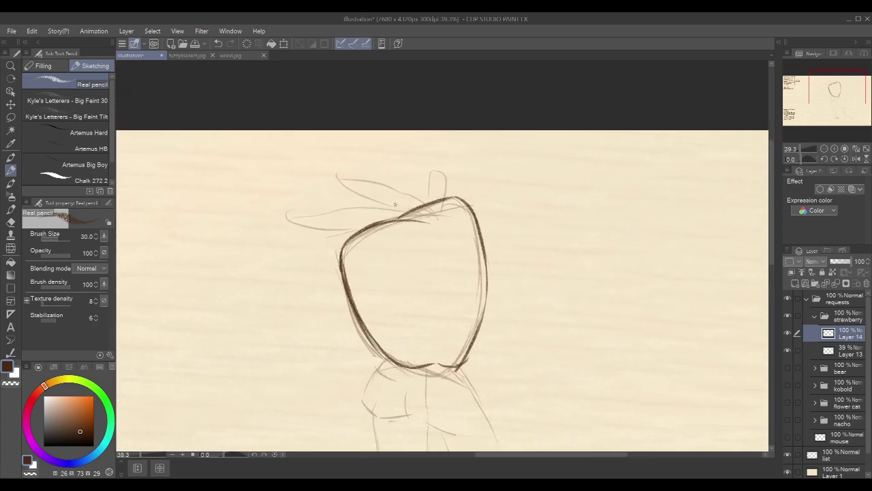
pyautogui.moveTo(391, 203)
pyautogui.mouseDown()
pyautogui.moveTo(402, 215)
pyautogui.moveTo(430, 190)
pyautogui.moveTo(379, 166)
pyautogui.mouseUp()
pyautogui.hotkey('ctrl', 'z')
pyautogui.hotkey('ctrl', 'z')
pyautogui.hotkey('ctrl', 'z')
pyautogui.moveTo(428, 210)
pyautogui.mouseDown()
pyautogui.moveTo(383, 174)
pyautogui.moveTo(369, 149)
pyautogui.moveTo(359, 159)
pyautogui.moveTo(374, 196)
pyautogui.mouseUp()
pyautogui.hotkey('ctrl', 'z')
pyautogui.moveTo(361, 143)
pyautogui.mouseDown()
pyautogui.moveTo(381, 199)
pyautogui.moveTo(413, 214)
pyautogui.moveTo(286, 165)
pyautogui.moveTo(311, 200)
pyautogui.moveTo(404, 213)
pyautogui.mouseUp()
# Draw a third pointed leaf beneath the upper two, sweeping back behind the strawberry's crown
pyautogui.moveTo(334, 213); pyautogui.dragTo(267, 212)
pyautogui.hotkey('ctrl', 'z')
pyautogui.moveTo(322, 212); pyautogui.dragTo(264, 212)
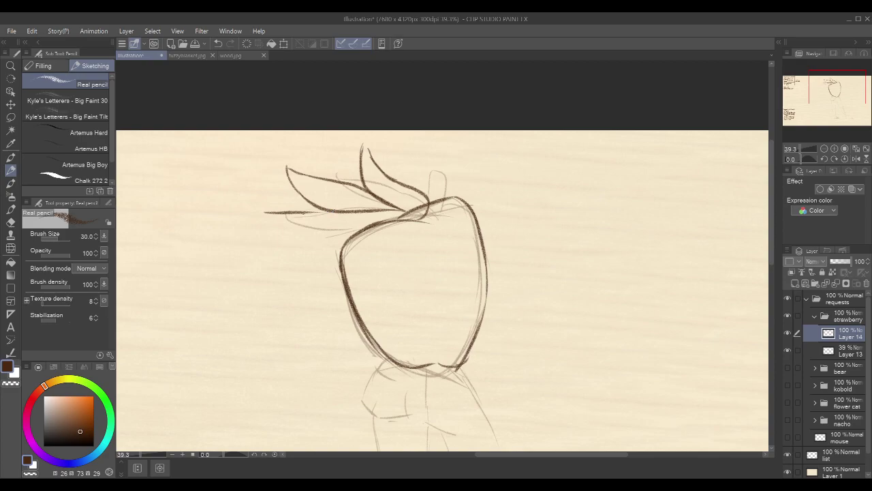
pyautogui.hotkey('ctrl', 'z')
pyautogui.moveTo(325, 212)
pyautogui.mouseDown()
pyautogui.moveTo(279, 212)
pyautogui.moveTo(304, 229)
pyautogui.moveTo(358, 229)
pyautogui.mouseUp()
pyautogui.hotkey('ctrl', 'z')
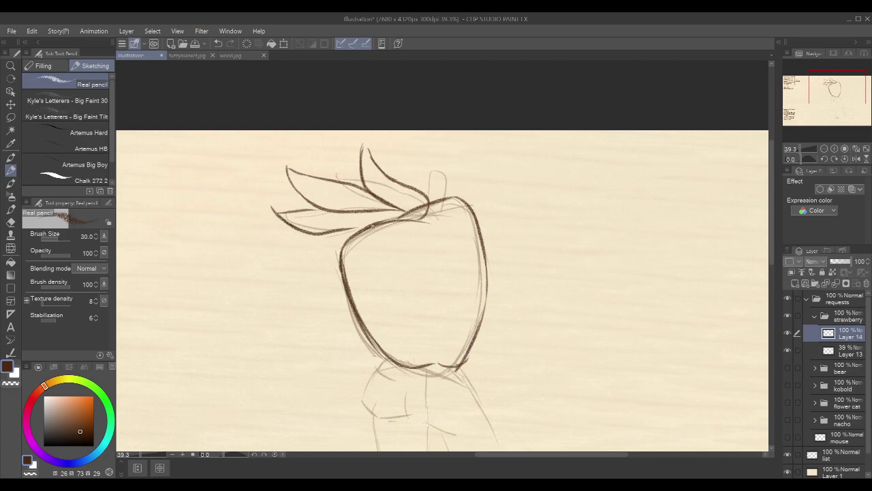
# Add the small lower leaves folding over the strawberry's back shoulder and erase the body line overlapping them
pyautogui.moveTo(406, 211)
pyautogui.mouseDown()
pyautogui.moveTo(354, 250)
pyautogui.moveTo(410, 233)
pyautogui.moveTo(413, 216)
pyautogui.moveTo(318, 245)
pyautogui.moveTo(340, 254)
pyautogui.mouseUp()
pyautogui.press('c')
pyautogui.moveTo(383, 221); pyautogui.dragTo(403, 219)
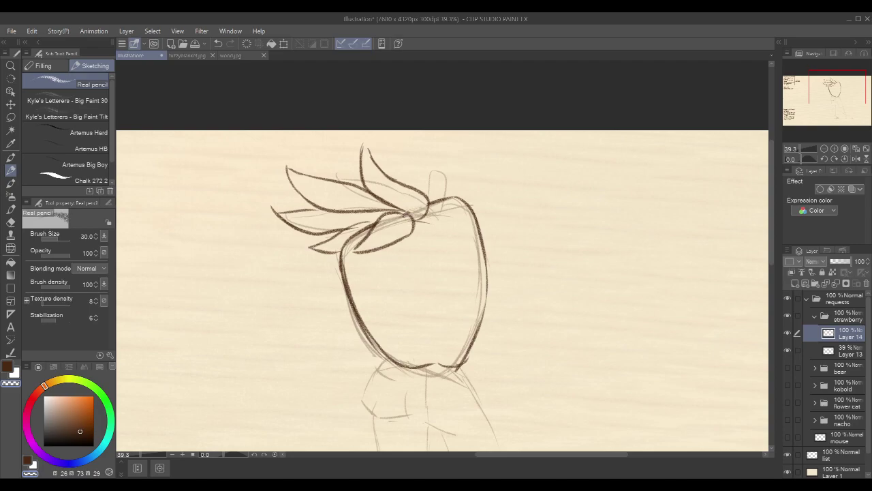
pyautogui.press('c')
# Scatter short seed marks across the whole strawberry body
pyautogui.moveTo(597, 284); pyautogui.dragTo(588, 254)
pyautogui.moveTo(542, 226); pyautogui.dragTo(546, 195)
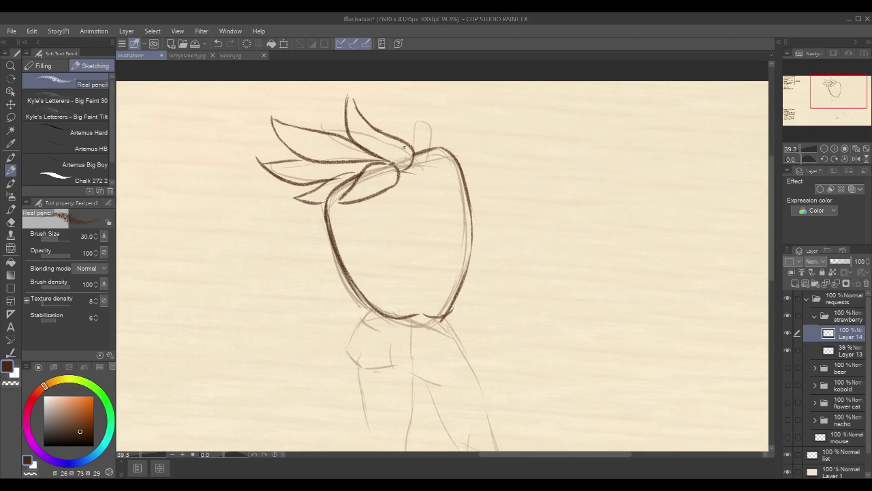
pyautogui.moveTo(414, 167)
pyautogui.mouseDown()
pyautogui.moveTo(437, 167)
pyautogui.moveTo(459, 217)
pyautogui.mouseUp()
pyautogui.moveTo(338, 212); pyautogui.dragTo(341, 218)
pyautogui.moveTo(342, 226)
pyautogui.mouseDown()
pyautogui.moveTo(344, 233)
pyautogui.moveTo(377, 219)
pyautogui.moveTo(363, 244)
pyautogui.moveTo(379, 263)
pyautogui.moveTo(365, 286)
pyautogui.moveTo(410, 305)
pyautogui.mouseUp()
pyautogui.moveTo(404, 189); pyautogui.dragTo(420, 187)
pyautogui.moveTo(365, 208)
pyautogui.mouseDown()
pyautogui.moveTo(398, 237)
pyautogui.moveTo(420, 220)
pyautogui.mouseUp()
pyautogui.moveTo(386, 196); pyautogui.dragTo(385, 201)
pyautogui.moveTo(419, 242); pyautogui.dragTo(441, 230)
pyautogui.moveTo(442, 197); pyautogui.dragTo(446, 205)
pyautogui.moveTo(403, 259)
pyautogui.mouseDown()
pyautogui.moveTo(402, 267)
pyautogui.moveTo(428, 268)
pyautogui.moveTo(460, 239)
pyautogui.mouseUp()
pyautogui.moveTo(419, 278)
pyautogui.mouseDown()
pyautogui.moveTo(445, 278)
pyautogui.moveTo(461, 262)
pyautogui.mouseUp()
pyautogui.moveTo(383, 291); pyautogui.dragTo(432, 302)
pyautogui.moveTo(436, 154); pyautogui.dragTo(439, 151)
# Close the body's lower edge at the waist and draw the rounded back contour of the hips
pyautogui.moveTo(500, 255)
pyautogui.mouseDown()
pyautogui.moveTo(493, 193)
pyautogui.moveTo(481, 183)
pyautogui.mouseUp()
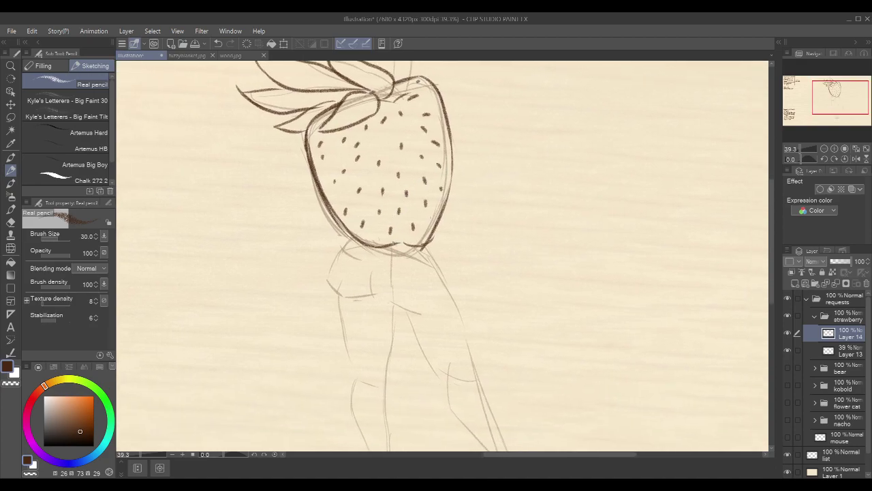
pyautogui.moveTo(391, 245); pyautogui.dragTo(427, 255)
pyautogui.moveTo(483, 246); pyautogui.dragTo(446, 181)
pyautogui.moveTo(334, 208)
pyautogui.mouseDown()
pyautogui.moveTo(316, 243)
pyautogui.moveTo(328, 276)
pyautogui.mouseUp()
pyautogui.hotkey('ctrl', 'z')
pyautogui.hotkey('ctrl', 'z')
pyautogui.hotkey('ctrl', 'z')
pyautogui.hotkey('ctrl', 'z')
pyautogui.hotkey('ctrl', 'z')
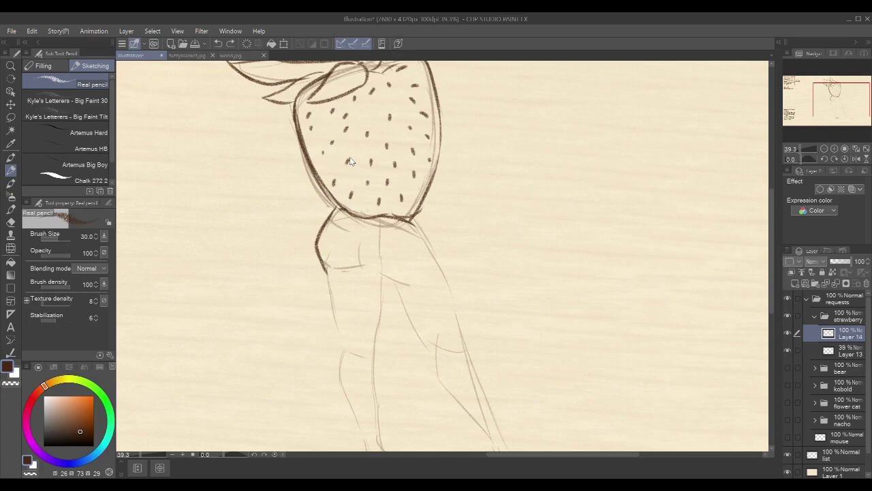
pyautogui.moveTo(337, 205)
pyautogui.mouseDown()
pyautogui.moveTo(314, 228)
pyautogui.moveTo(327, 270)
pyautogui.mouseUp()
pyautogui.hotkey('ctrl', 'z')
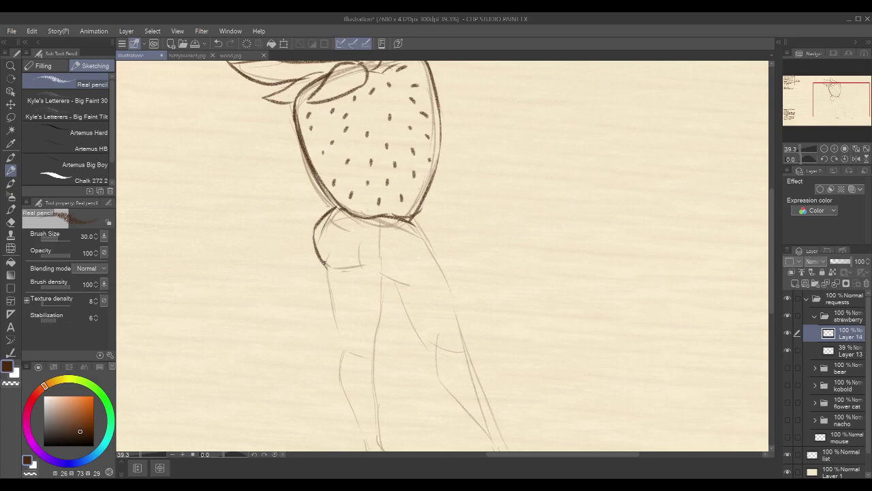
# Reinforce the waistline, then draw the creases beneath the seat and the back pocket outlines
pyautogui.moveTo(333, 209); pyautogui.dragTo(405, 220)
pyautogui.moveTo(377, 217); pyautogui.dragTo(403, 222)
pyautogui.moveTo(357, 243)
pyautogui.mouseDown()
pyautogui.moveTo(359, 264)
pyautogui.moveTo(323, 268)
pyautogui.moveTo(409, 282)
pyautogui.mouseUp()
pyautogui.hotkey('ctrl', 'z')
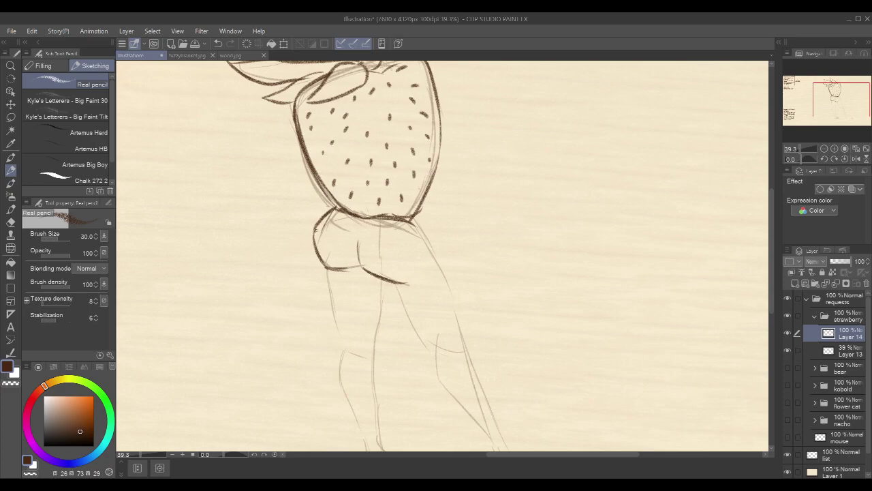
pyautogui.moveTo(312, 230)
pyautogui.mouseDown()
pyautogui.moveTo(334, 216)
pyautogui.moveTo(338, 256)
pyautogui.moveTo(369, 258)
pyautogui.moveTo(397, 236)
pyautogui.moveTo(389, 266)
pyautogui.mouseUp()
pyautogui.hotkey('ctrl', 'z')
# Draw the front contour of the outstretched leg from the waist down to the knee
pyautogui.moveTo(456, 201)
pyautogui.mouseDown()
pyautogui.moveTo(410, 178)
pyautogui.moveTo(413, 225)
pyautogui.mouseUp()
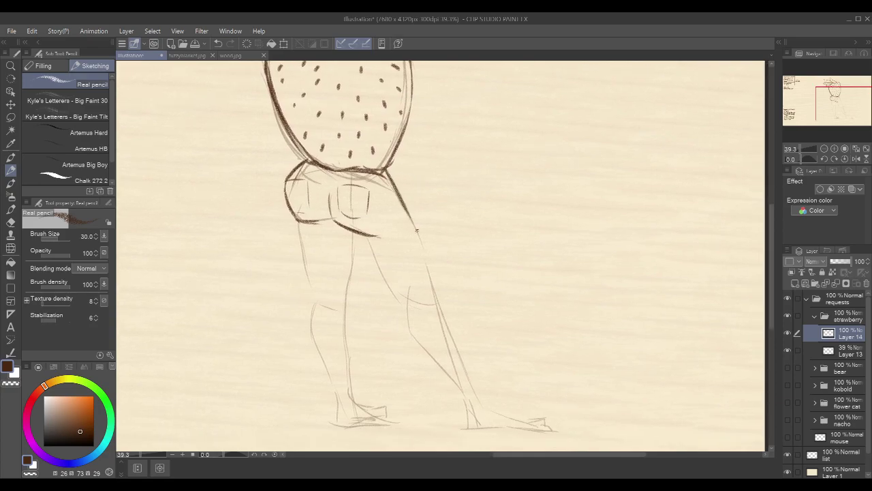
pyautogui.hotkey('ctrl', 'z')
pyautogui.moveTo(387, 169); pyautogui.dragTo(413, 228)
pyautogui.moveTo(423, 206)
pyautogui.mouseDown()
pyautogui.moveTo(413, 199)
pyautogui.moveTo(436, 206)
pyautogui.moveTo(382, 202)
pyautogui.moveTo(409, 295)
pyautogui.mouseUp()
pyautogui.hotkey('ctrl', 'z')
pyautogui.moveTo(378, 194); pyautogui.dragTo(403, 289)
pyautogui.hotkey('ctrl', 'z')
pyautogui.moveTo(380, 199); pyautogui.dragTo(406, 286)
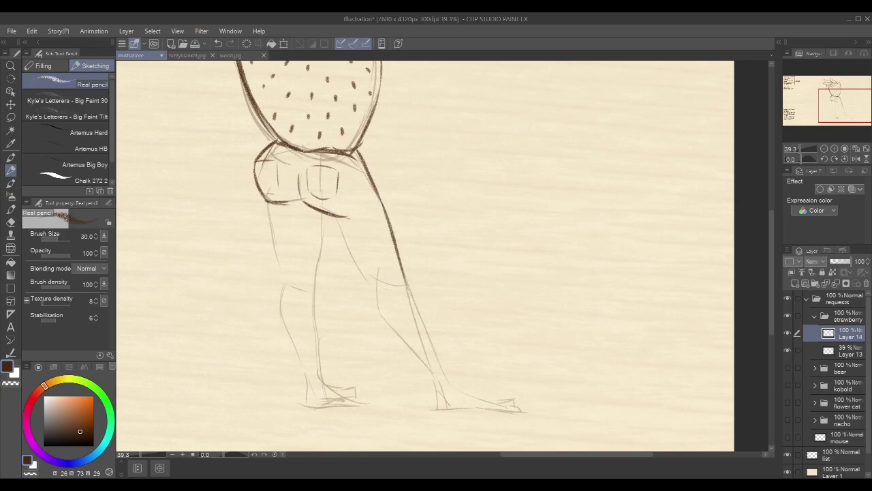
# Draw the back contour of the upright leg's thigh down to the knee and rework the crease under the seat
pyautogui.moveTo(267, 200)
pyautogui.mouseDown()
pyautogui.moveTo(290, 212)
pyautogui.moveTo(282, 277)
pyautogui.mouseUp()
pyautogui.hotkey('ctrl', 'z')
pyautogui.hotkey('ctrl', 'z')
pyautogui.hotkey('ctrl', 'z')
pyautogui.moveTo(267, 203); pyautogui.dragTo(282, 278)
pyautogui.moveTo(462, 184); pyautogui.dragTo(457, 181)
pyautogui.moveTo(304, 198); pyautogui.dragTo(343, 220)
pyautogui.hotkey('ctrl', 'z')
pyautogui.press('c')
pyautogui.press('c')
pyautogui.hotkey('ctrl', 'z')
pyautogui.hotkey('ctrl', 'z')
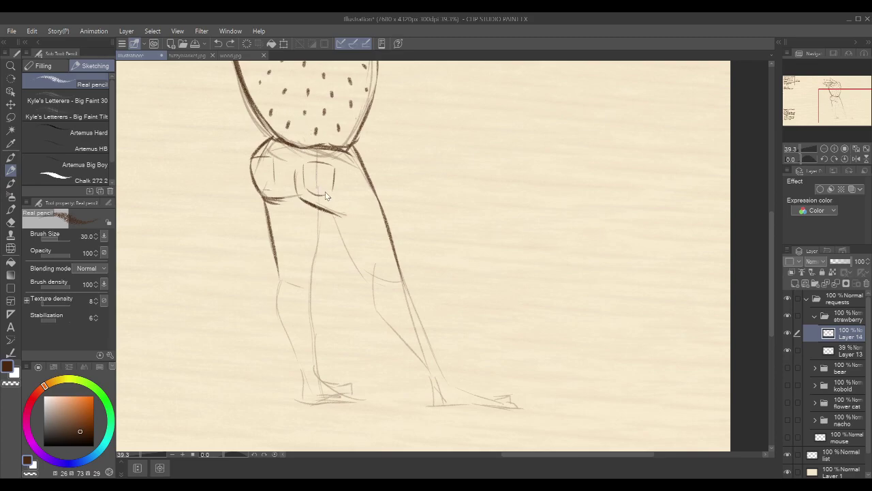
# Draw the inner thigh line of the outstretched leg from the crotch to the back of the knee
pyautogui.moveTo(319, 208); pyautogui.dragTo(341, 248)
pyautogui.hotkey('ctrl', 'z')
pyautogui.moveTo(321, 209); pyautogui.dragTo(344, 250)
pyautogui.hotkey('ctrl', 'z')
pyautogui.moveTo(320, 208)
pyautogui.mouseDown()
pyautogui.moveTo(340, 248)
pyautogui.moveTo(380, 287)
pyautogui.mouseUp()
pyautogui.hotkey('ctrl', 'z')
pyautogui.moveTo(334, 240); pyautogui.dragTo(368, 275)
# Draw the upright leg's inner thigh line and add a fabric crease at the back of its knee
pyautogui.moveTo(412, 226); pyautogui.dragTo(398, 209)
pyautogui.moveTo(311, 198); pyautogui.dragTo(304, 279)
pyautogui.moveTo(268, 258)
pyautogui.mouseDown()
pyautogui.moveTo(269, 269)
pyautogui.moveTo(266, 259)
pyautogui.moveTo(270, 269)
pyautogui.moveTo(293, 269)
pyautogui.mouseUp()
pyautogui.hotkey('ctrl', 'z')
pyautogui.press('c')
pyautogui.press('c')
pyautogui.press('c')
pyautogui.hotkey('ctrl', 'z')
pyautogui.press('c')
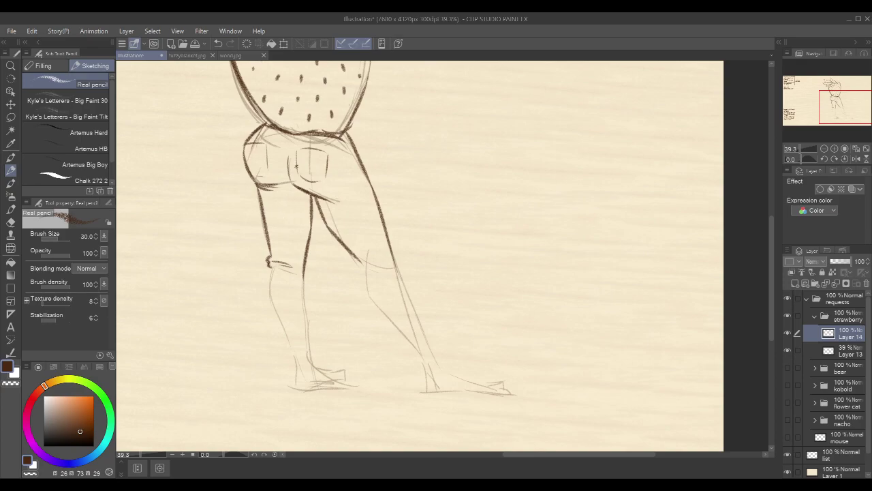
# Extend the outstretched leg's front contour down to the ankle and mark a fold behind its knee
pyautogui.moveTo(449, 176); pyautogui.dragTo(438, 165)
pyautogui.moveTo(411, 254); pyautogui.dragTo(400, 244)
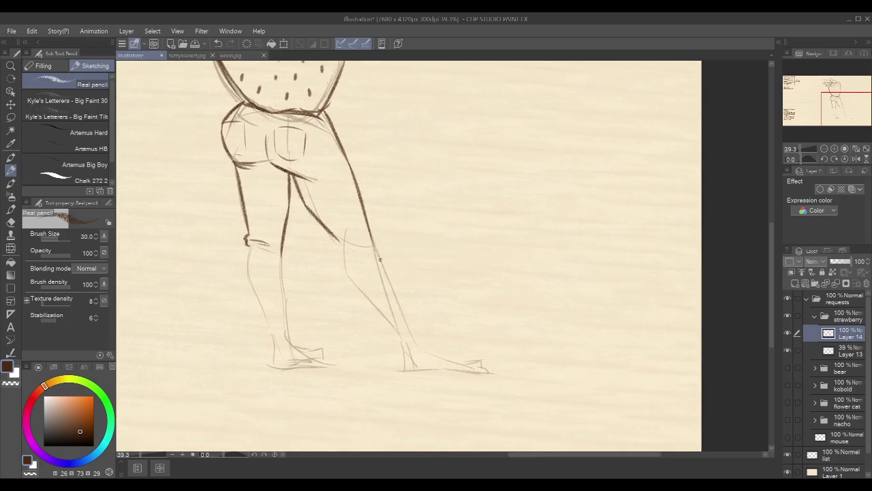
pyautogui.moveTo(372, 238); pyautogui.dragTo(406, 323)
pyautogui.hotkey('ctrl', 'z')
pyautogui.moveTo(372, 238); pyautogui.dragTo(411, 335)
pyautogui.moveTo(330, 232); pyautogui.dragTo(334, 241)
# Draw the outstretched leg's calf contour from the knee fold down toward the ankle
pyautogui.moveTo(336, 244)
pyautogui.mouseDown()
pyautogui.moveTo(347, 281)
pyautogui.moveTo(391, 324)
pyautogui.mouseUp()
pyautogui.hotkey('ctrl', 'z')
pyautogui.hotkey('ctrl', 'z')
pyautogui.hotkey('ctrl', 'z')
pyautogui.hotkey('ctrl', 'z')
pyautogui.moveTo(342, 275); pyautogui.dragTo(392, 327)
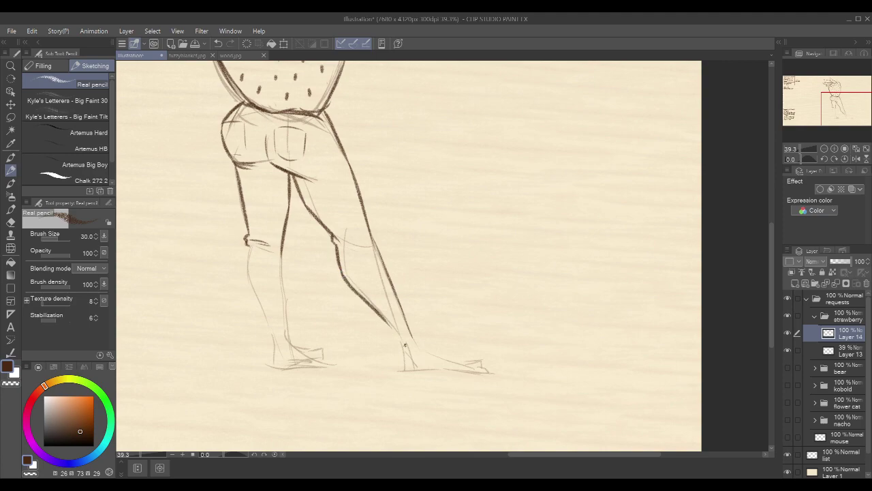
pyautogui.hotkey('ctrl', 'z')
pyautogui.moveTo(343, 273); pyautogui.dragTo(393, 327)
pyautogui.hotkey('ctrl', 'z')
pyautogui.moveTo(342, 275); pyautogui.dragTo(394, 330)
pyautogui.moveTo(342, 272); pyautogui.dragTo(386, 325)
# Add a front pocket line at the hip and light seam lines along the inner sides of both legs
pyautogui.moveTo(391, 210); pyautogui.dragTo(406, 258)
pyautogui.moveTo(345, 175)
pyautogui.mouseDown()
pyautogui.moveTo(337, 183)
pyautogui.moveTo(352, 183)
pyautogui.mouseUp()
pyautogui.hotkey('ctrl', 'z')
pyautogui.hotkey('ctrl', 'z')
pyautogui.moveTo(350, 181); pyautogui.dragTo(343, 191)
pyautogui.hotkey('ctrl', 'z')
pyautogui.hotkey('ctrl', 'z')
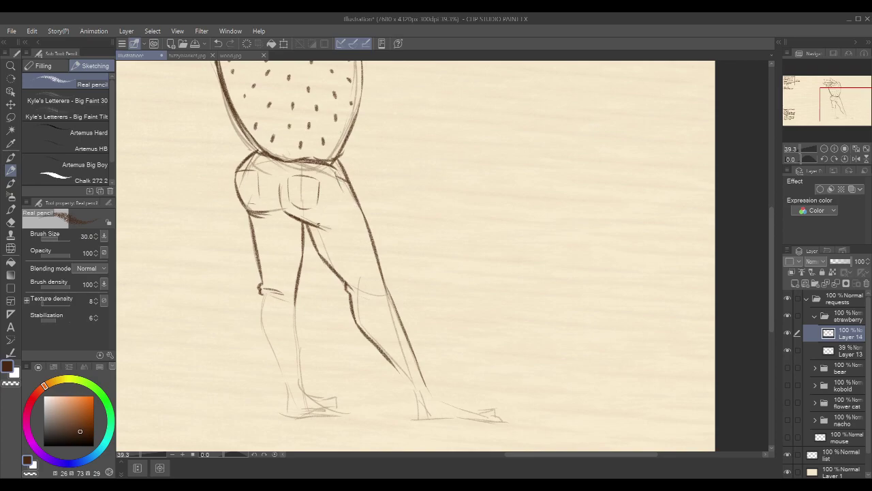
pyautogui.moveTo(318, 224); pyautogui.dragTo(394, 365)
pyautogui.moveTo(289, 216); pyautogui.dragTo(289, 298)
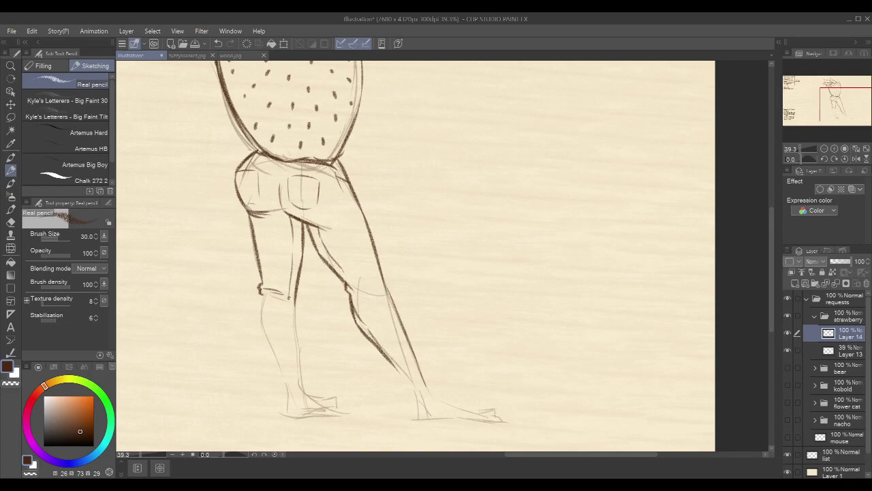
# Draw the front and back contours of the upright leg from the knee down to the lower calf
pyautogui.moveTo(378, 304); pyautogui.dragTo(383, 285)
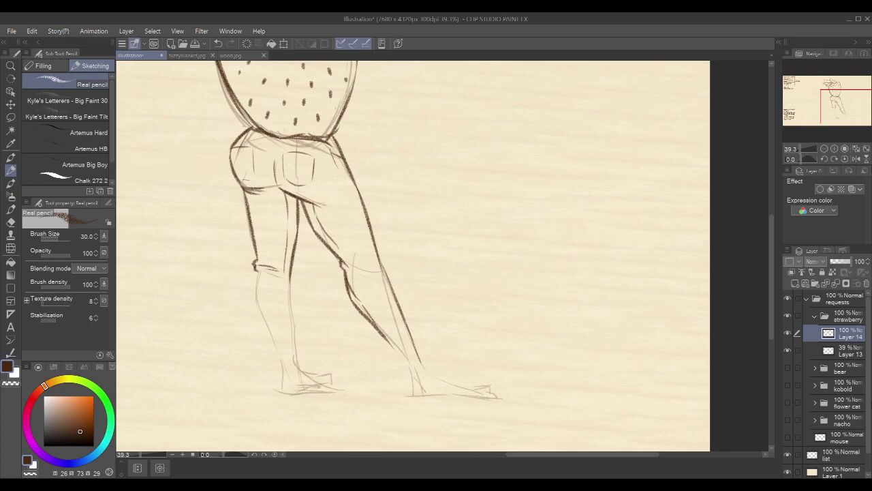
pyautogui.moveTo(392, 251); pyautogui.dragTo(377, 234)
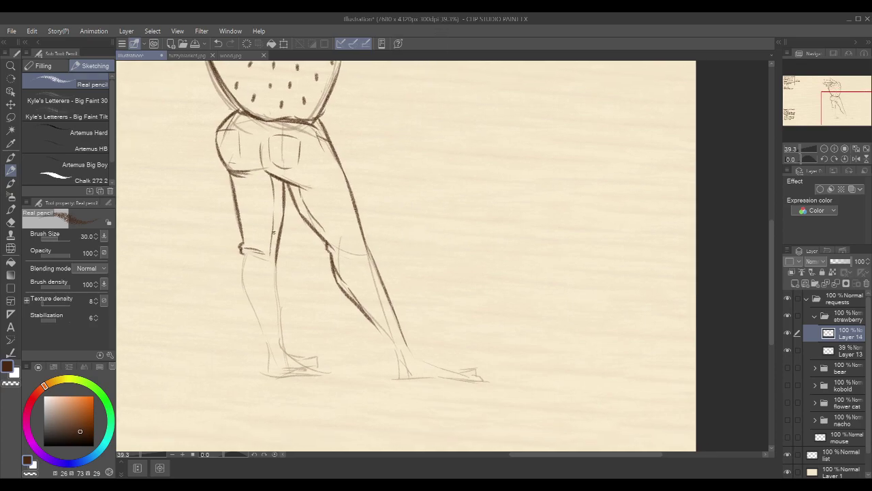
pyautogui.moveTo(276, 258); pyautogui.dragTo(284, 340)
pyautogui.hotkey('ctrl', 'z')
pyautogui.moveTo(275, 268); pyautogui.dragTo(284, 346)
pyautogui.moveTo(240, 252)
pyautogui.mouseDown()
pyautogui.moveTo(236, 271)
pyautogui.moveTo(259, 326)
pyautogui.mouseUp()
pyautogui.hotkey('ctrl', 'z')
pyautogui.hotkey('ctrl', 'z')
pyautogui.moveTo(237, 273); pyautogui.dragTo(265, 334)
# Finish the upright leg's contours at the ankle and close the pant leg with a hem
pyautogui.moveTo(442, 157)
pyautogui.mouseDown()
pyautogui.moveTo(430, 191)
pyautogui.moveTo(444, 167)
pyautogui.mouseUp()
pyautogui.moveTo(260, 330); pyautogui.dragTo(264, 356)
pyautogui.hotkey('ctrl', 'z')
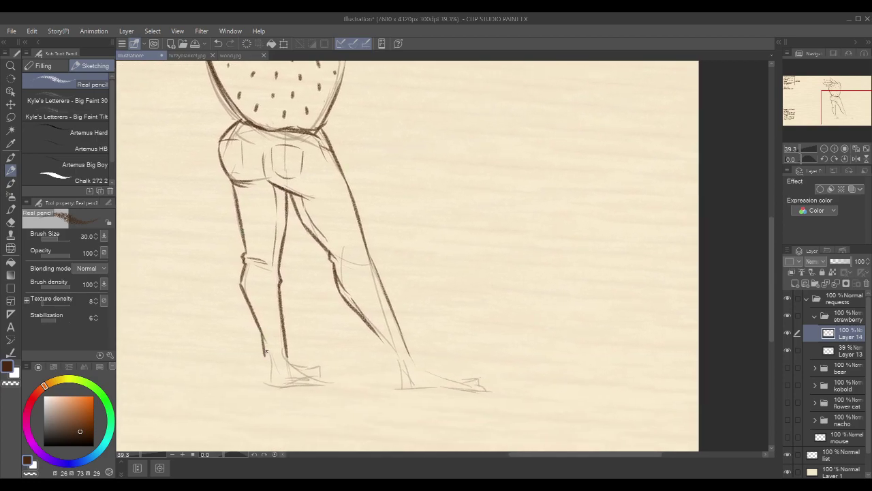
pyautogui.moveTo(483, 211); pyautogui.dragTo(438, 157)
pyautogui.scroll(-3, 485, 205)
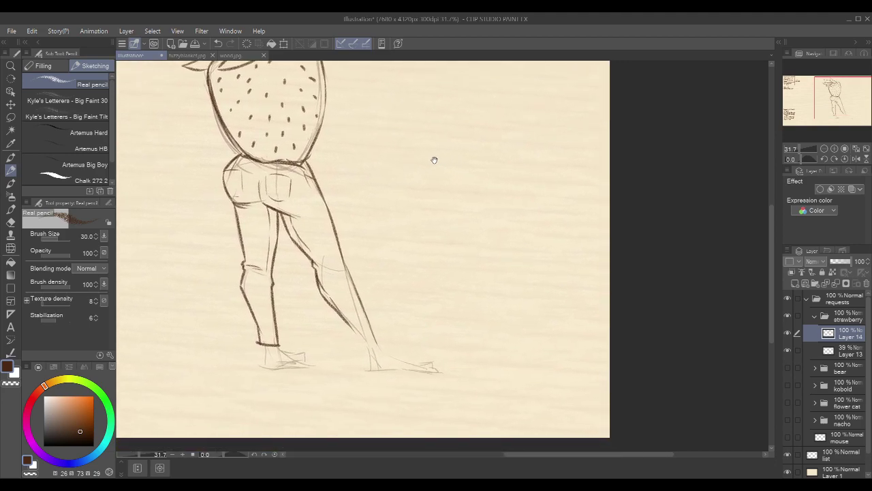
# Finish the outstretched leg's contours at the ankle and close the pant leg with a hem
pyautogui.moveTo(269, 282); pyautogui.dragTo(278, 342)
pyautogui.hotkey('ctrl', 'z')
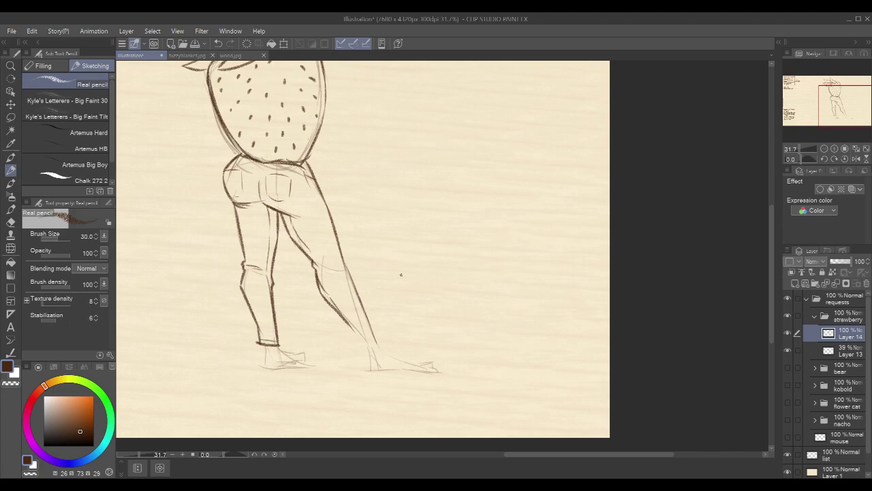
pyautogui.moveTo(393, 324); pyautogui.dragTo(391, 307)
pyautogui.moveTo(336, 325); pyautogui.dragTo(347, 354)
pyautogui.hotkey('ctrl', 'z')
pyautogui.hotkey('ctrl', 'z')
pyautogui.moveTo(334, 323)
pyautogui.mouseDown()
pyautogui.moveTo(343, 351)
pyautogui.moveTo(365, 354)
pyautogui.moveTo(371, 343)
pyautogui.mouseUp()
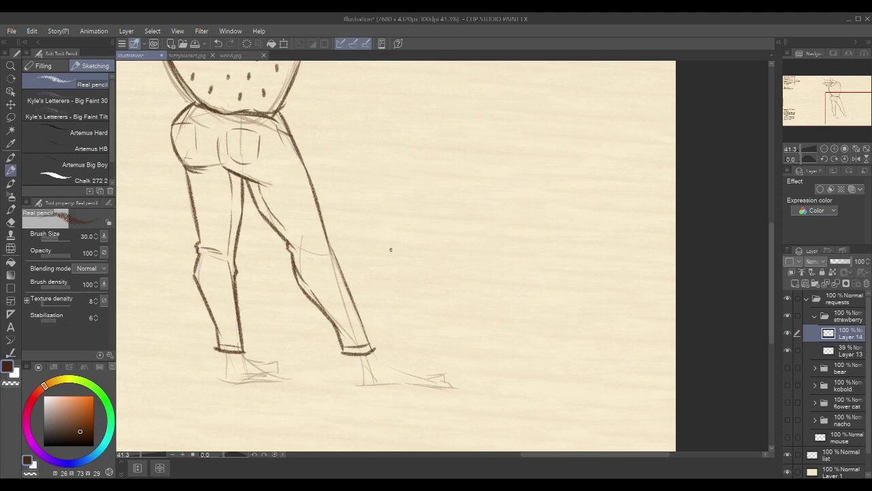
# Draw the upright leg's bare foot below the hem, with heel, sole and toes, following the faded rough
pyautogui.moveTo(404, 283); pyautogui.dragTo(409, 262)
pyautogui.moveTo(224, 327); pyautogui.dragTo(219, 355)
pyautogui.hotkey('ctrl', 'z')
pyautogui.hotkey('ctrl', 'z')
pyautogui.moveTo(241, 325)
pyautogui.mouseDown()
pyautogui.moveTo(239, 351)
pyautogui.moveTo(282, 349)
pyautogui.moveTo(262, 349)
pyautogui.moveTo(279, 339)
pyautogui.moveTo(263, 336)
pyautogui.mouseUp()
pyautogui.hotkey('ctrl', 'z')
pyautogui.hotkey('ctrl', 'z')
pyautogui.hotkey('ctrl', 'z')
pyautogui.hotkey('ctrl', 'z')
pyautogui.hotkey('ctrl', 'z')
pyautogui.hotkey('ctrl', 'z')
# Draw the outstretched leg's bare foot below the hem, with the instep, toes, heel and sole over the rough
pyautogui.moveTo(499, 192); pyautogui.dragTo(522, 349)
pyautogui.moveTo(512, 303); pyautogui.dragTo(505, 269)
pyautogui.scroll(-4, 504, 268)
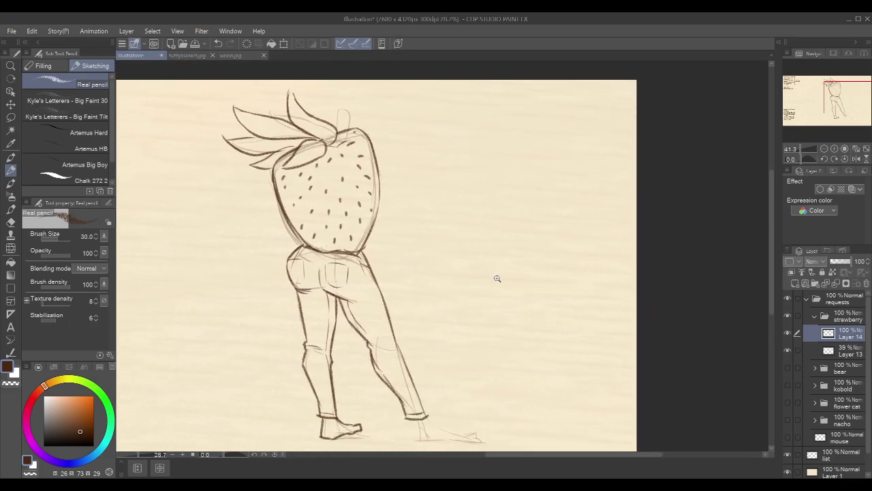
pyautogui.moveTo(548, 284); pyautogui.dragTo(546, 277)
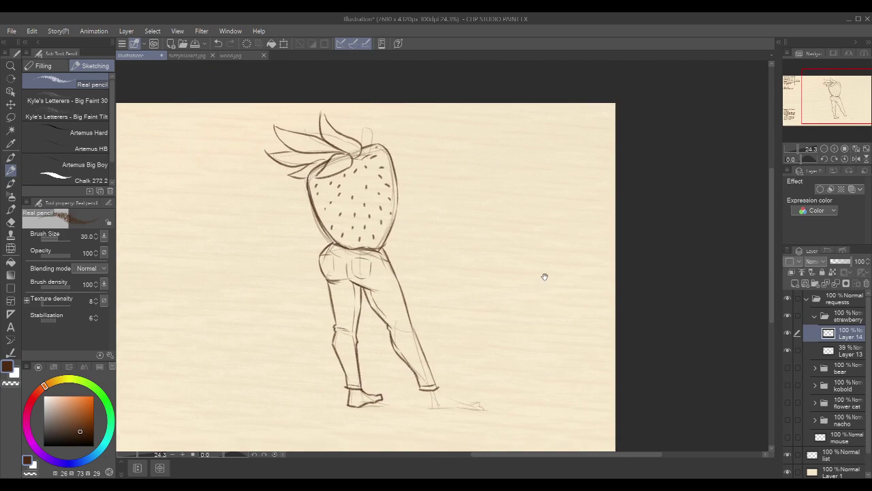
pyautogui.scroll(6, 477, 375)
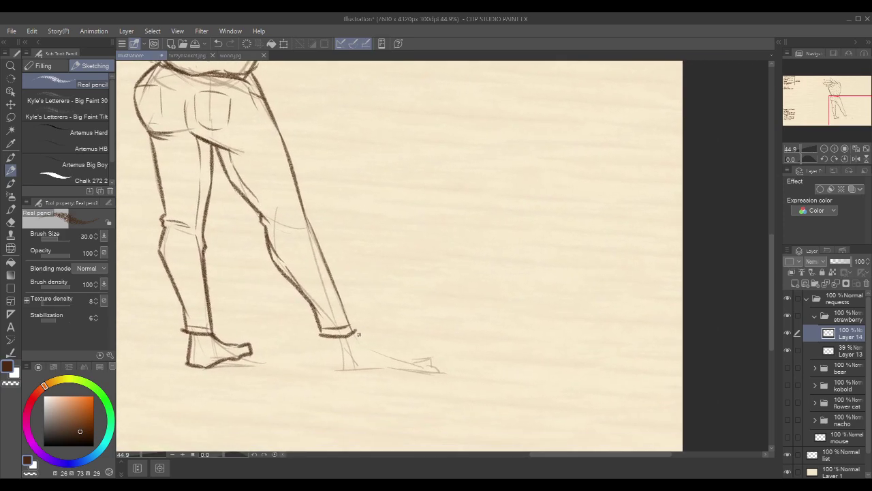
pyautogui.moveTo(353, 331); pyautogui.dragTo(394, 357)
pyautogui.hotkey('ctrl', 'z')
pyautogui.moveTo(395, 357); pyautogui.dragTo(426, 361)
pyautogui.hotkey('ctrl', 'z')
pyautogui.moveTo(336, 337)
pyautogui.mouseDown()
pyautogui.moveTo(339, 368)
pyautogui.moveTo(386, 370)
pyautogui.mouseUp()
pyautogui.hotkey('ctrl', 'z')
pyautogui.hotkey('ctrl', 'z')
pyautogui.hotkey('ctrl', 'z')
pyautogui.hotkey('ctrl', 'z')
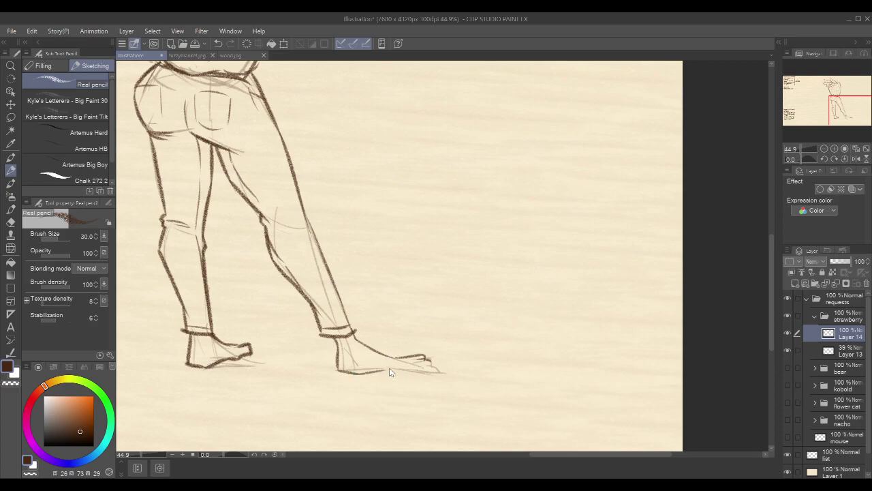
pyautogui.moveTo(363, 374)
pyautogui.mouseDown()
pyautogui.moveTo(430, 373)
pyautogui.moveTo(424, 354)
pyautogui.moveTo(401, 357)
pyautogui.moveTo(417, 356)
pyautogui.mouseUp()
# Add a new layer above the line drawing and paint a white highlight on the rear curve of the pants
pyautogui.press('c')
pyautogui.moveTo(431, 248); pyautogui.dragTo(421, 259)
pyautogui.moveTo(453, 200); pyautogui.dragTo(481, 272)
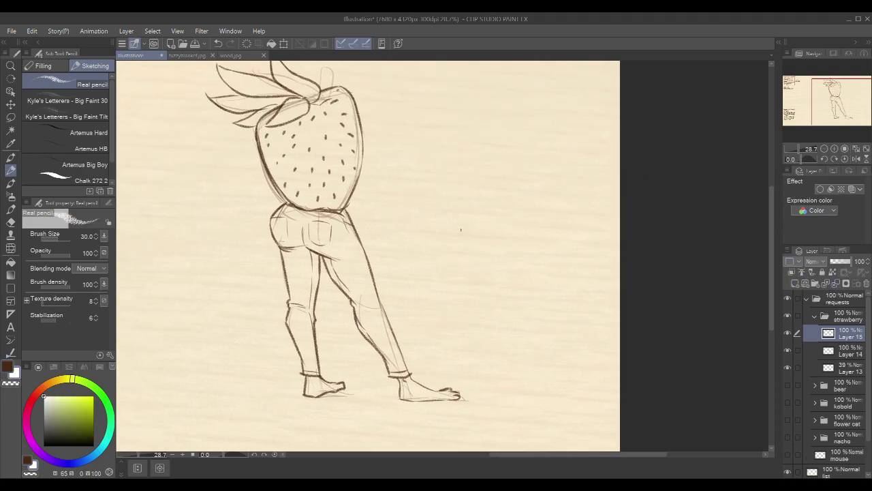
pyautogui.scroll(1, 370, 170)
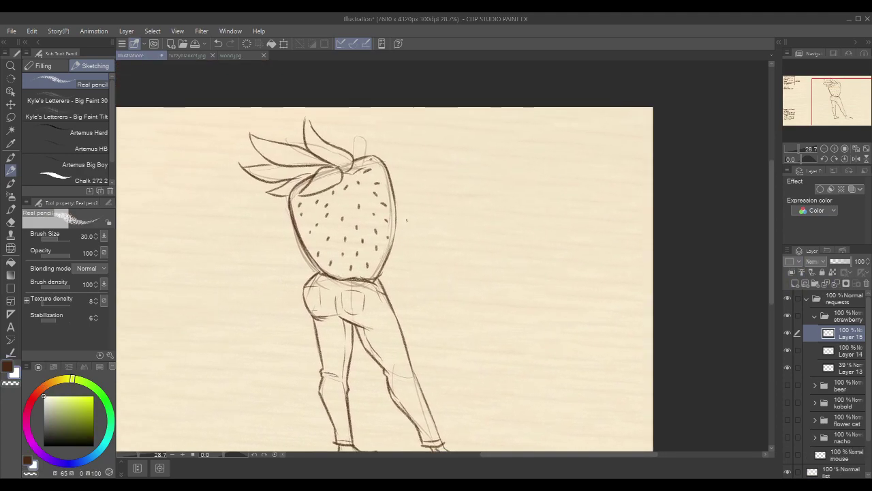
pyautogui.scroll(1, 388, 144)
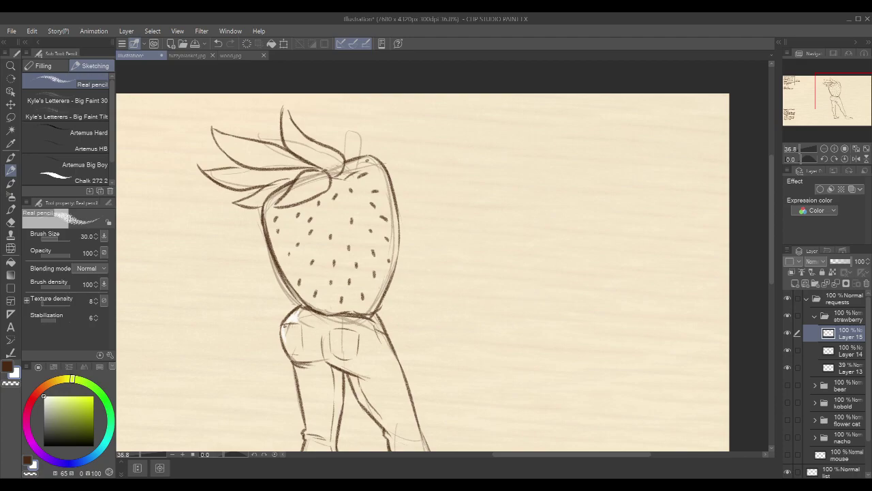
# Paint white highlights along the strawberry's shoulders and lower side, and along the outstretched leg's lower front edge
pyautogui.moveTo(461, 315)
pyautogui.mouseDown()
pyautogui.moveTo(456, 226)
pyautogui.moveTo(463, 307)
pyautogui.mouseUp()
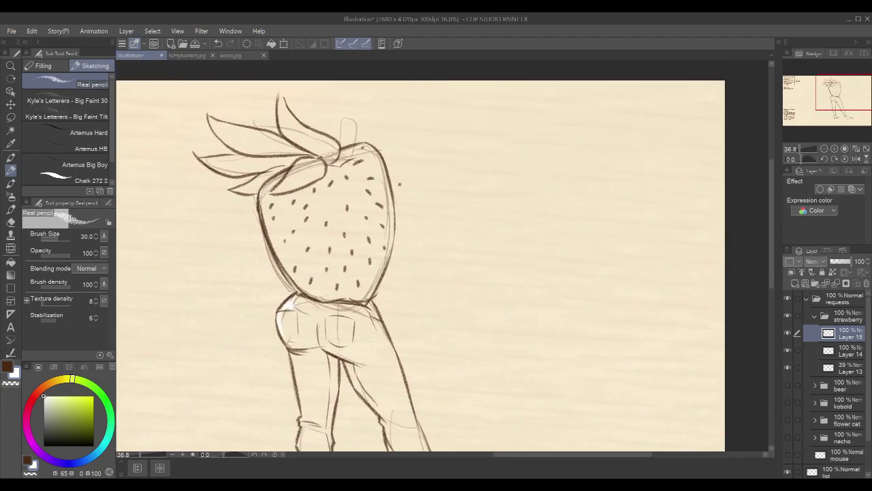
pyautogui.moveTo(379, 166); pyautogui.dragTo(364, 145)
pyautogui.moveTo(381, 163); pyautogui.dragTo(391, 216)
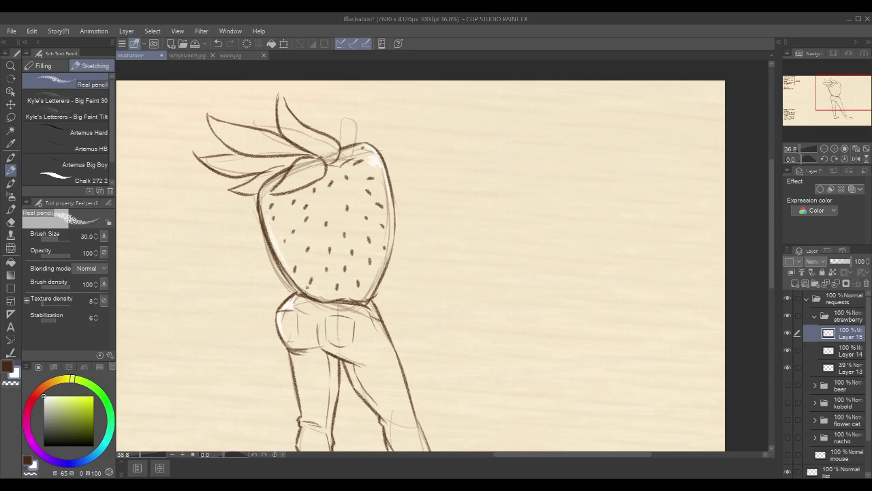
pyautogui.moveTo(273, 226); pyautogui.dragTo(293, 265)
pyautogui.moveTo(289, 246); pyautogui.dragTo(299, 259)
pyautogui.moveTo(293, 173)
pyautogui.mouseDown()
pyautogui.moveTo(274, 193)
pyautogui.moveTo(320, 161)
pyautogui.moveTo(290, 174)
pyautogui.mouseUp()
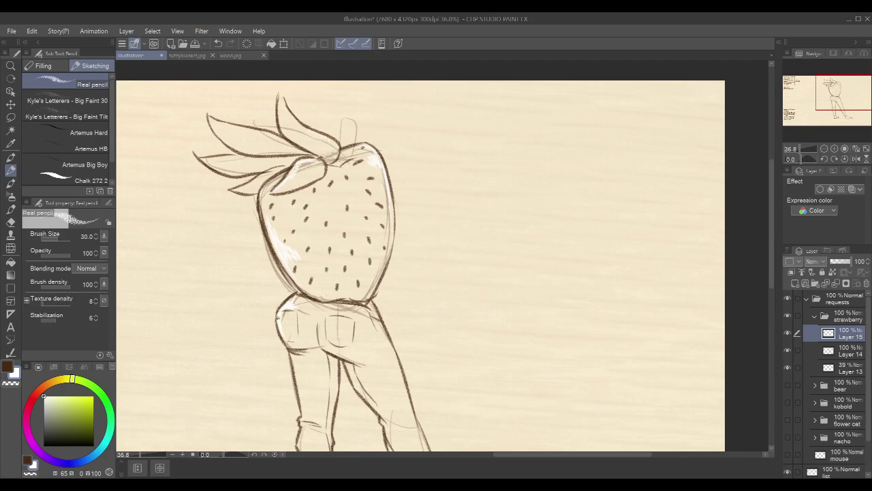
pyautogui.moveTo(440, 349); pyautogui.dragTo(365, 208)
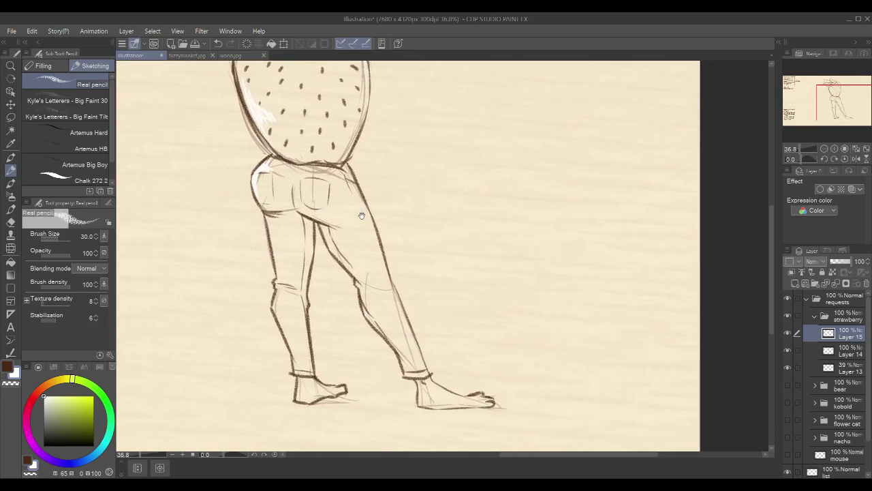
pyautogui.moveTo(393, 284); pyautogui.dragTo(425, 367)
# Hatch the two lower strawberry leaves with dark brown pencil lines running along their length
pyautogui.scroll(5, 493, 173)
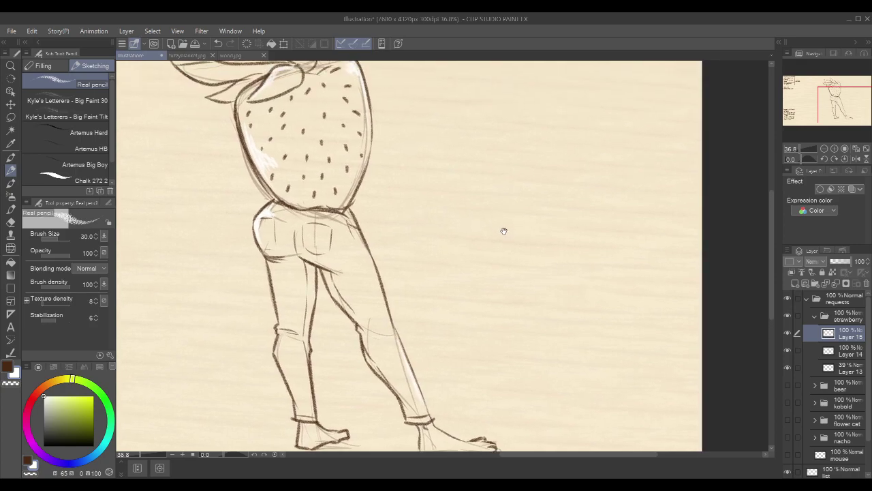
pyautogui.press('x')
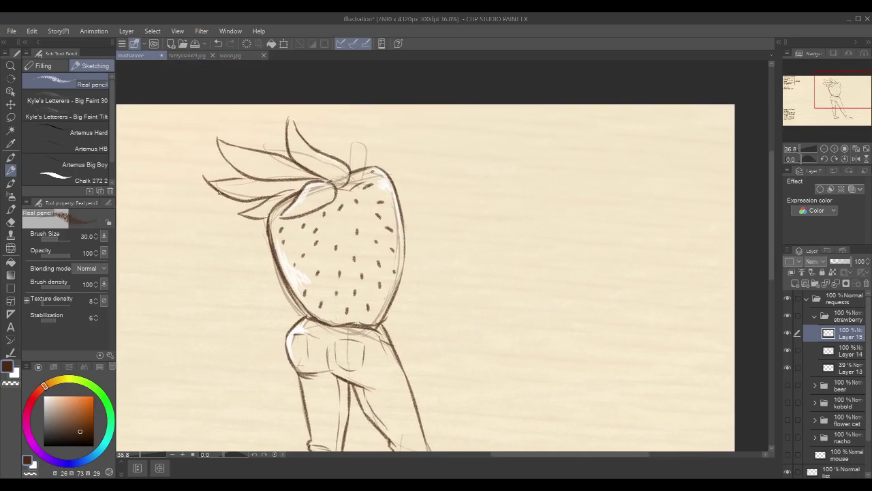
pyautogui.moveTo(211, 181)
pyautogui.mouseDown()
pyautogui.moveTo(235, 197)
pyautogui.moveTo(222, 181)
pyautogui.moveTo(287, 193)
pyautogui.mouseUp()
pyautogui.moveTo(238, 178); pyautogui.dragTo(308, 188)
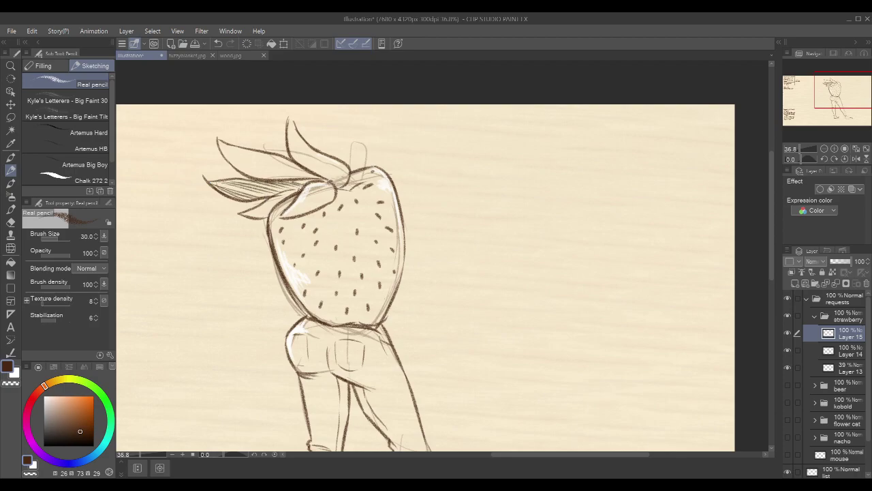
pyautogui.moveTo(242, 214); pyautogui.dragTo(267, 208)
pyautogui.moveTo(250, 212); pyautogui.dragTo(274, 205)
pyautogui.moveTo(263, 207); pyautogui.dragTo(285, 199)
pyautogui.moveTo(275, 200); pyautogui.dragTo(297, 192)
pyautogui.moveTo(224, 195)
pyautogui.mouseDown()
pyautogui.moveTo(293, 188)
pyautogui.moveTo(312, 175)
pyautogui.mouseUp()
pyautogui.moveTo(274, 158); pyautogui.dragTo(321, 178)
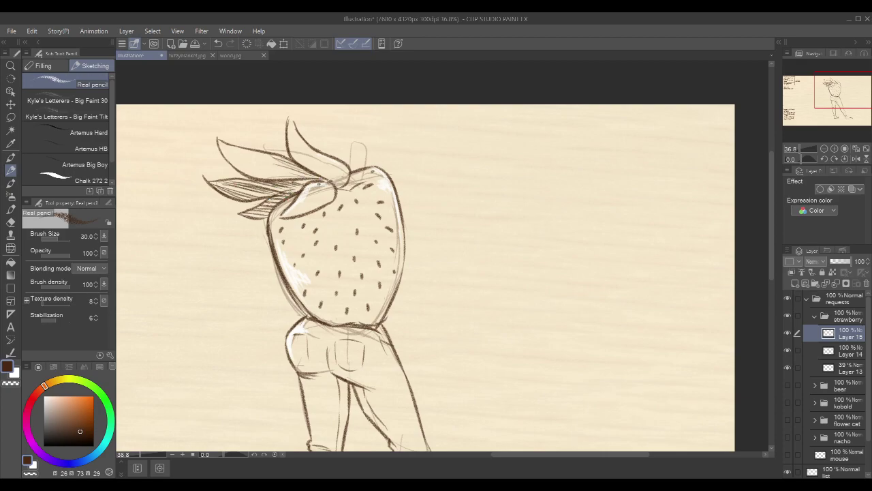
# Draw a small pointed leaf tucked beneath the front leaf that overlaps the strawberry's body
pyautogui.moveTo(394, 322); pyautogui.dragTo(396, 286)
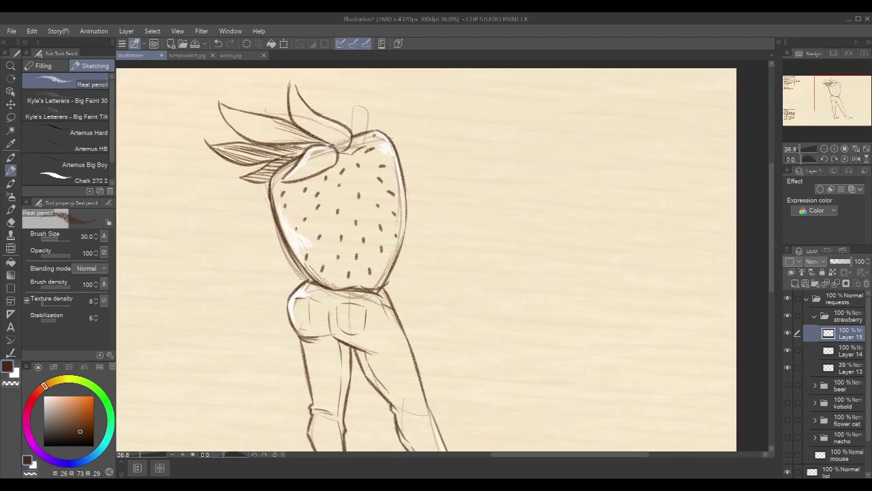
pyautogui.moveTo(304, 178)
pyautogui.mouseDown()
pyautogui.moveTo(292, 201)
pyautogui.moveTo(332, 168)
pyautogui.moveTo(294, 197)
pyautogui.mouseUp()
pyautogui.moveTo(304, 187); pyautogui.dragTo(326, 172)
# Add white highlights to the upper leaves and a dark brown vein line to the front leaf
pyautogui.press('x')
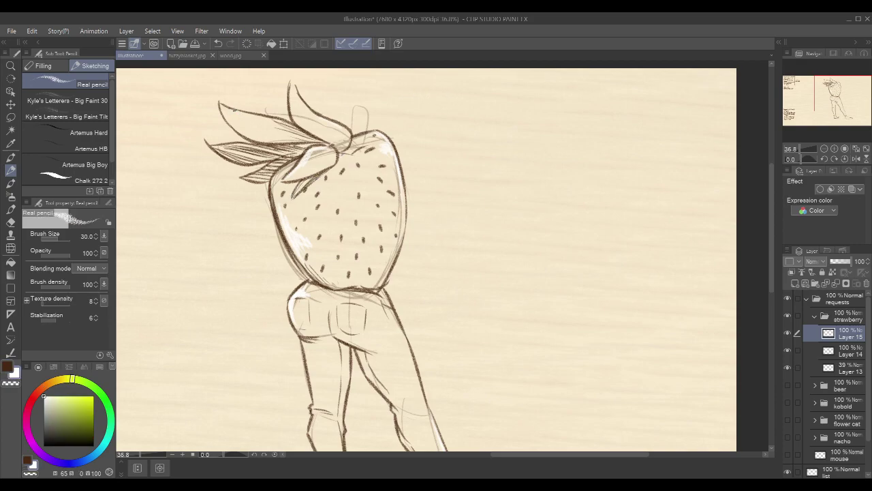
pyautogui.moveTo(266, 119); pyautogui.dragTo(256, 120)
pyautogui.moveTo(306, 110); pyautogui.dragTo(321, 119)
pyautogui.press('x')
pyautogui.moveTo(296, 171)
pyautogui.mouseDown()
pyautogui.moveTo(328, 154)
pyautogui.moveTo(317, 158)
pyautogui.mouseUp()
# Add a small white highlight at the back of the upright leg's knee and fit the whole canvas in view
pyautogui.press('x')
pyautogui.moveTo(441, 263); pyautogui.dragTo(446, 175)
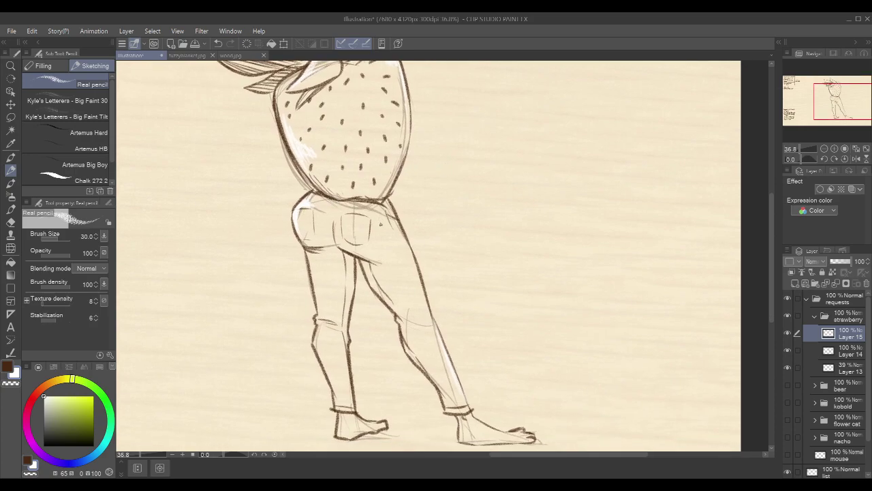
pyautogui.moveTo(490, 217); pyautogui.dragTo(481, 189)
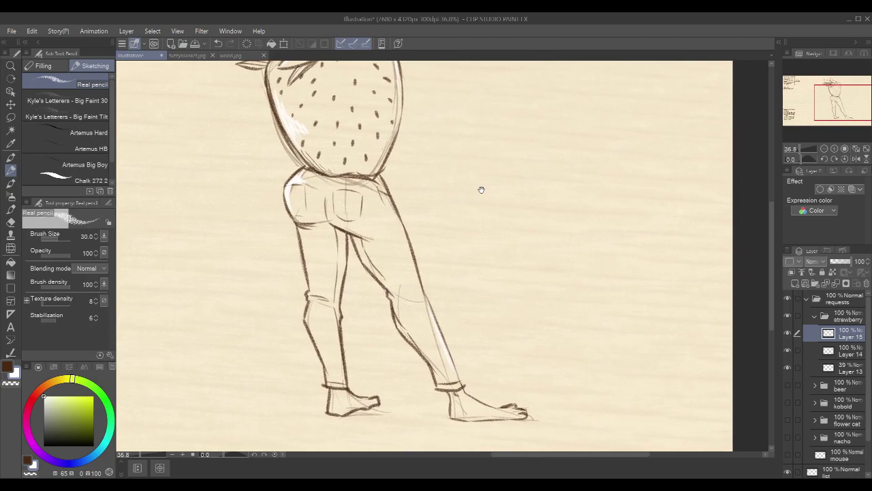
pyautogui.moveTo(557, 189); pyautogui.dragTo(548, 177)
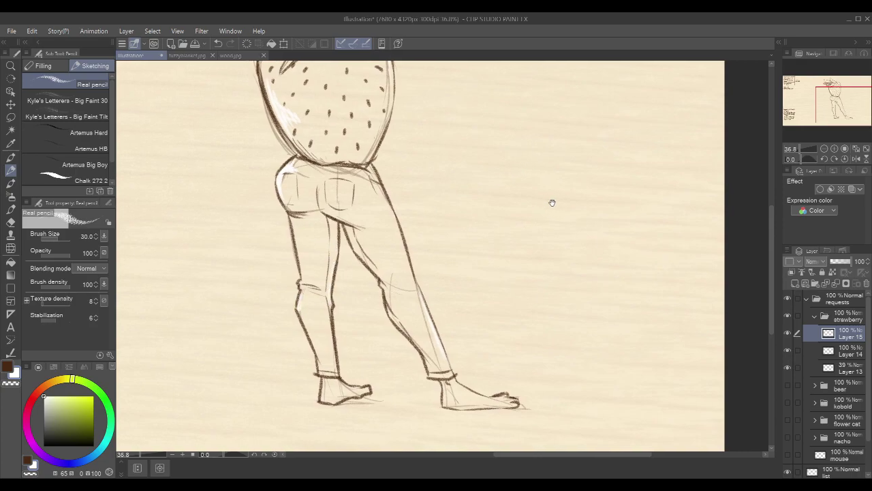
pyautogui.scroll(-2, 545, 201)
pyautogui.hotkey('ctrl', '0')
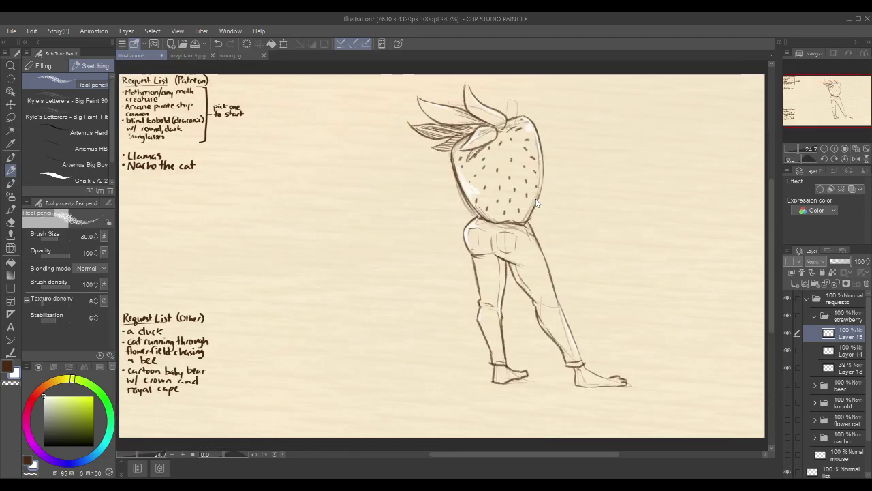
# Collapse and hide the strawberry folder, and review the mouse and nacho sketches one at a time
pyautogui.click(812, 315)
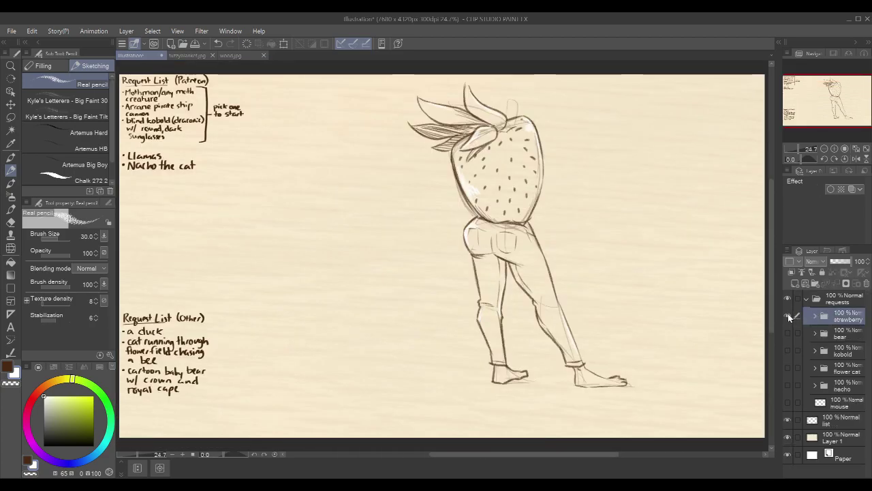
pyautogui.click(789, 313)
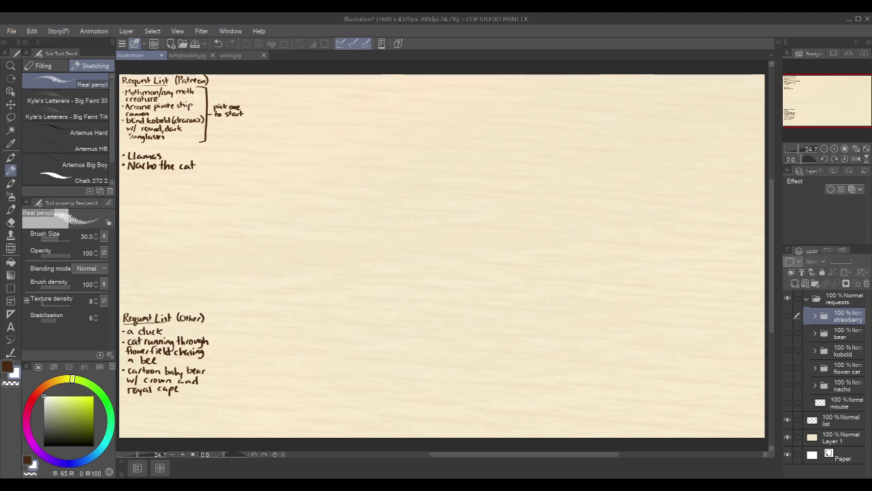
pyautogui.click(788, 402)
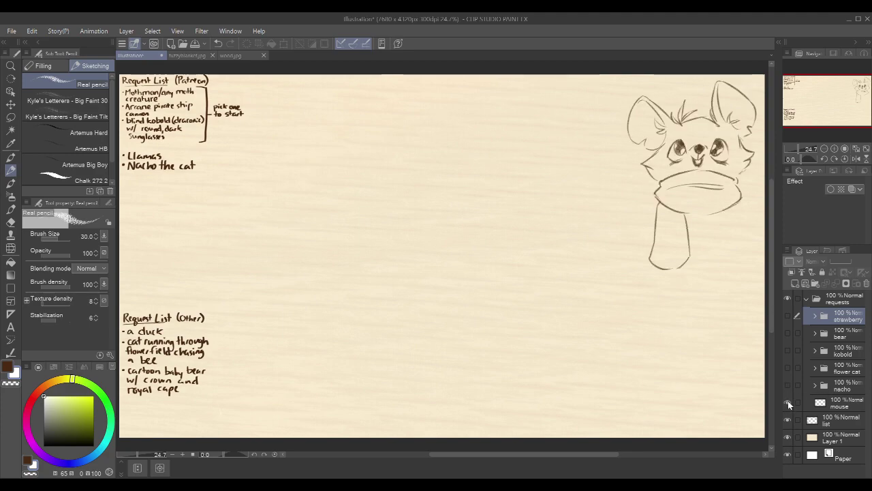
pyautogui.click(788, 401)
pyautogui.click(789, 384)
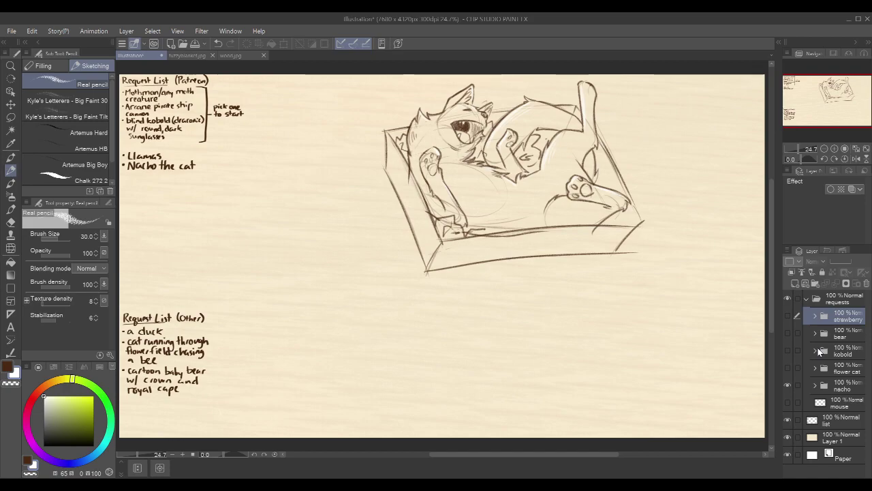
pyautogui.click(788, 385)
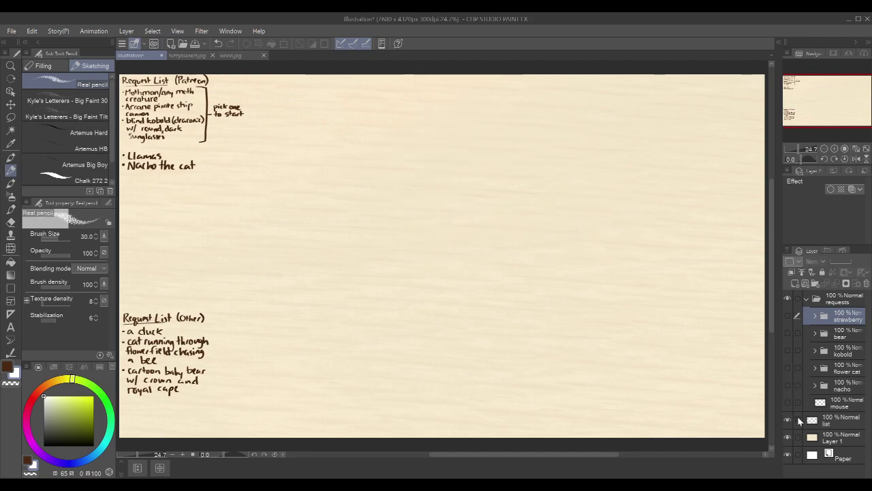
pyautogui.click(789, 384)
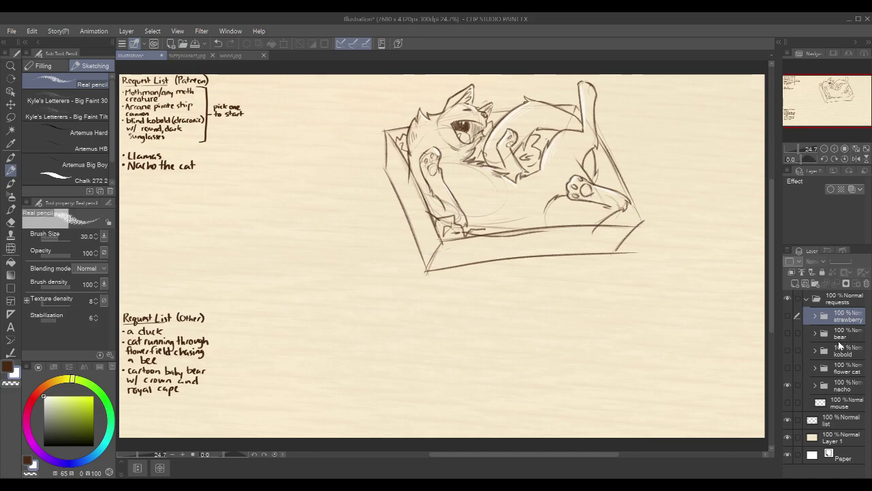
pyautogui.click(787, 385)
# Review the flower cat, kobold and bear sketches one at a time, and show the strawberry folder again
pyautogui.click(788, 367)
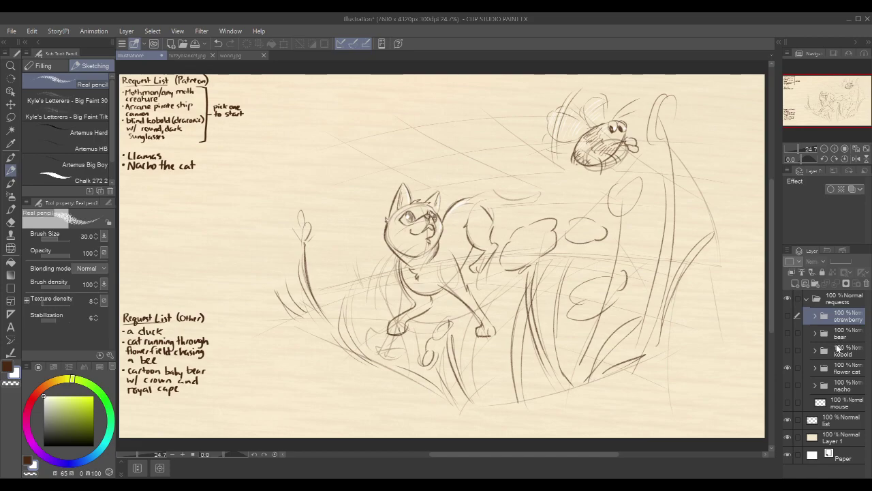
pyautogui.click(788, 368)
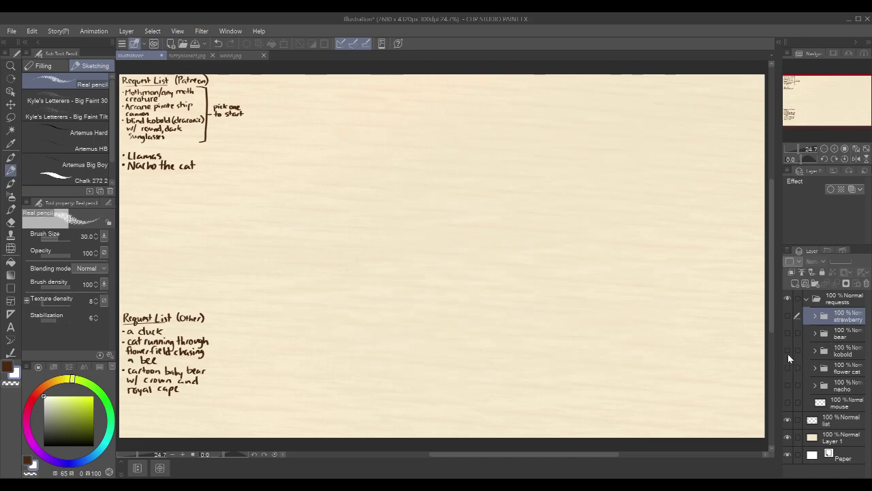
pyautogui.click(788, 351)
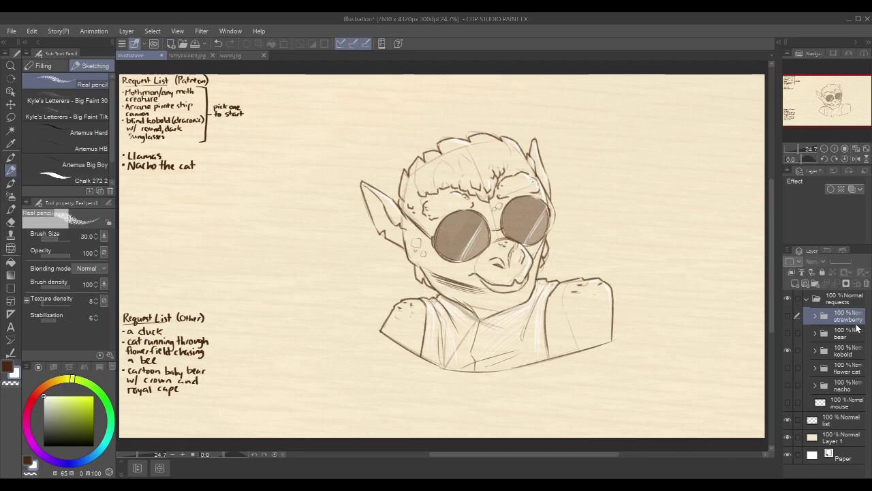
pyautogui.click(788, 349)
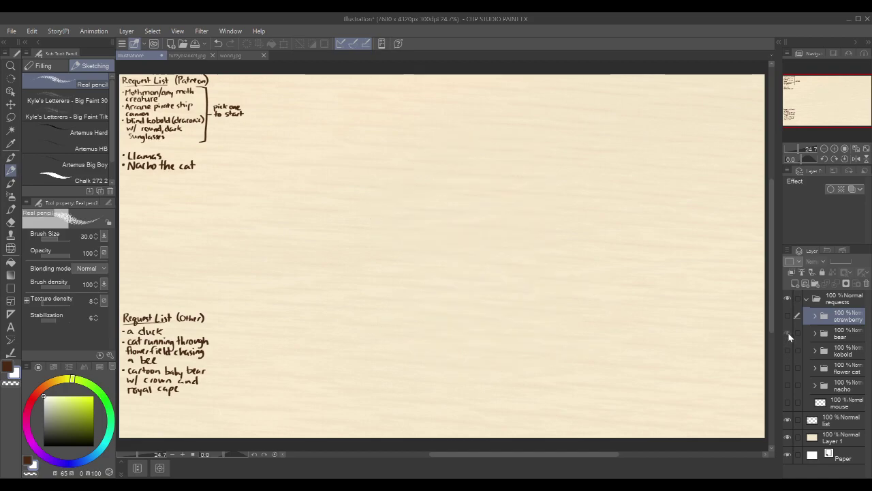
pyautogui.click(788, 333)
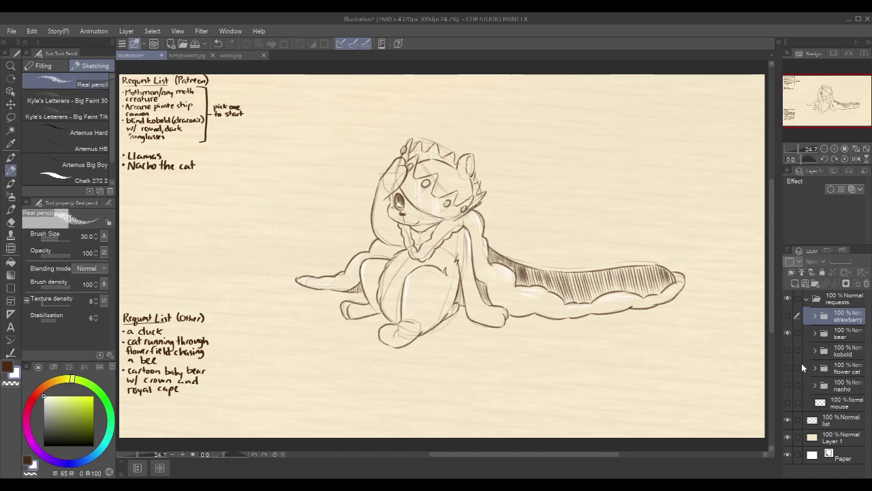
pyautogui.click(788, 332)
pyautogui.click(787, 316)
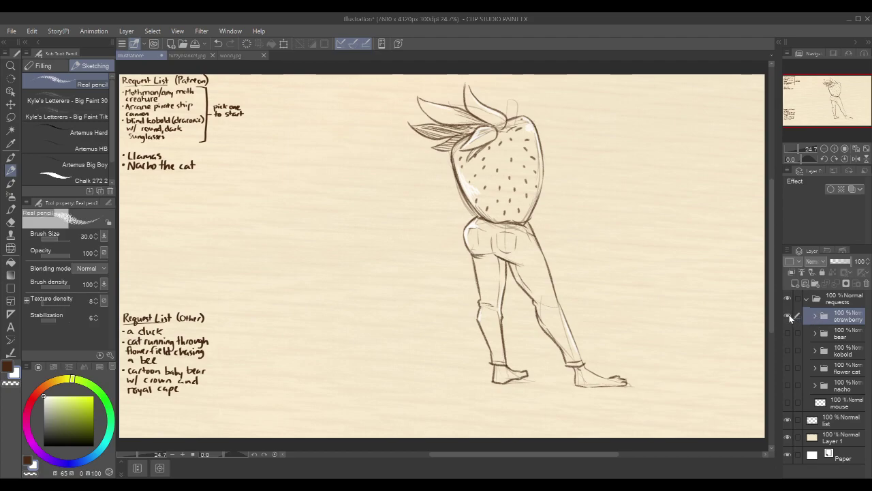
# Hide the strawberry folder and add a folder named louis inside requests, with an empty raster layer in it
pyautogui.click(789, 315)
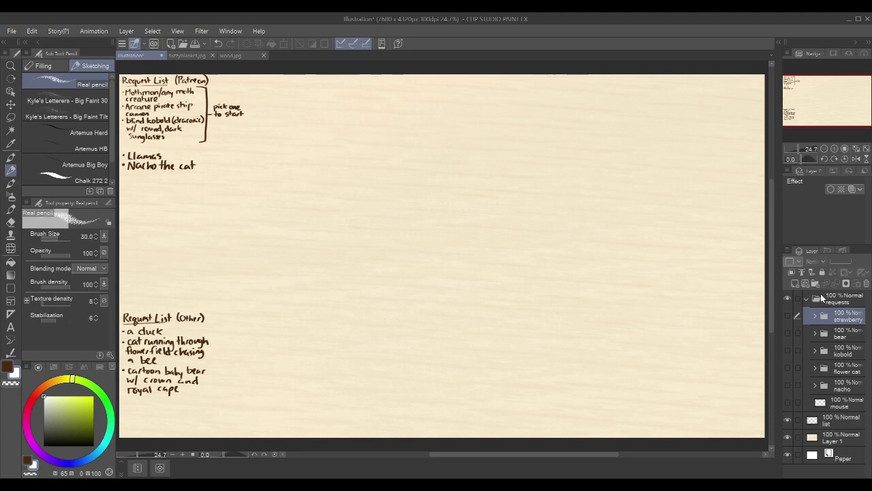
pyautogui.click(814, 284)
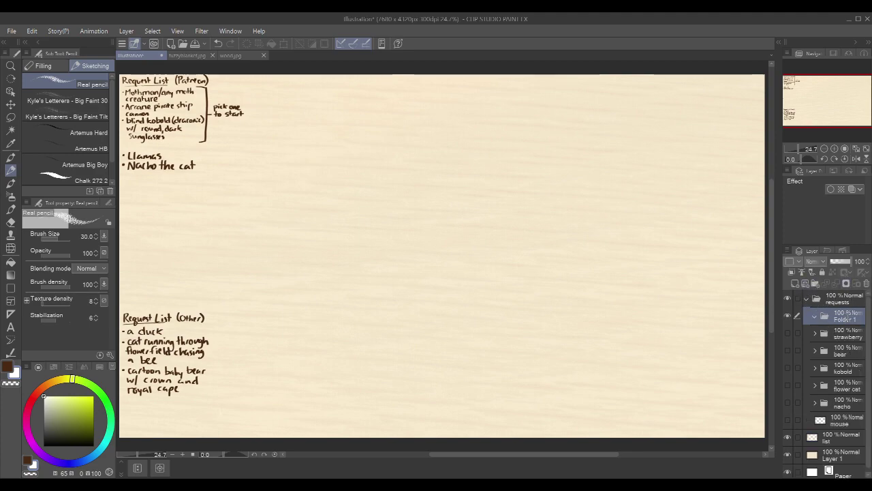
pyautogui.doubleClick(848, 318)
pyautogui.write('louis')
pyautogui.press('Return')
pyautogui.hotkey('ctrl', 'shift', 'n')
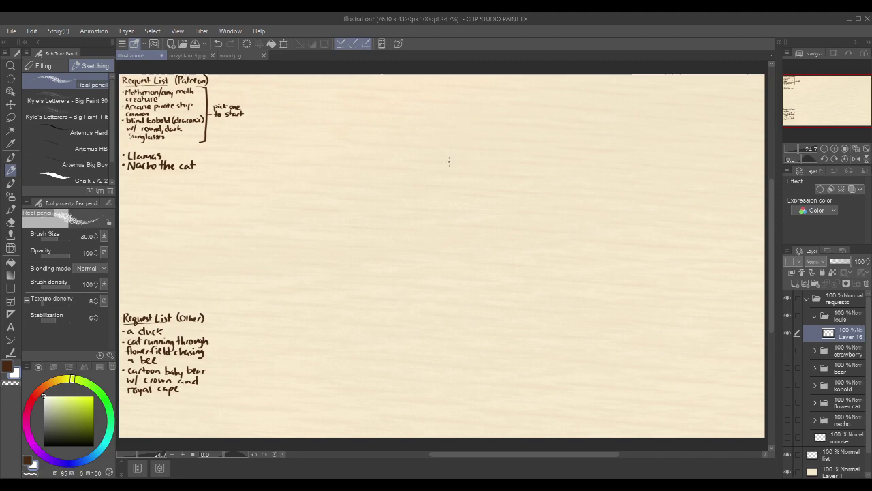
# Sketch a large round head outline with a slanted jaw line beneath it in dark brown pencil
pyautogui.moveTo(516, 189); pyautogui.dragTo(506, 185)
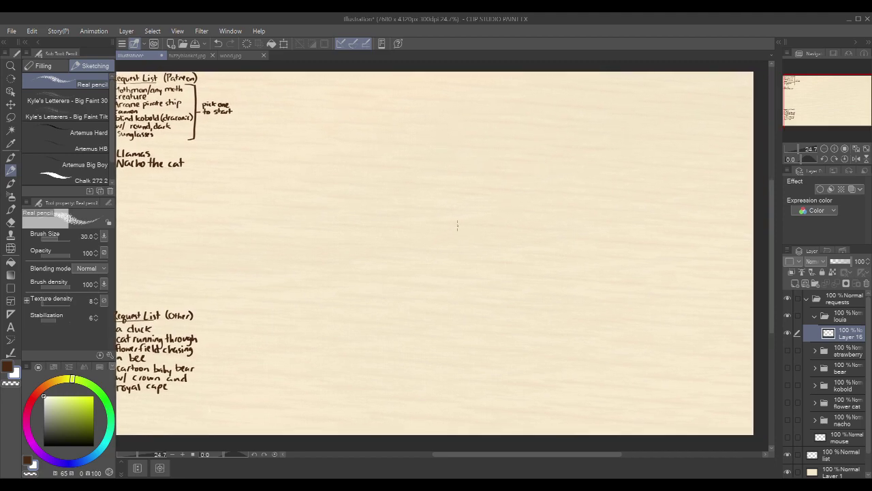
pyautogui.scroll(2, 473, 223)
pyautogui.moveTo(571, 153); pyautogui.dragTo(352, 214)
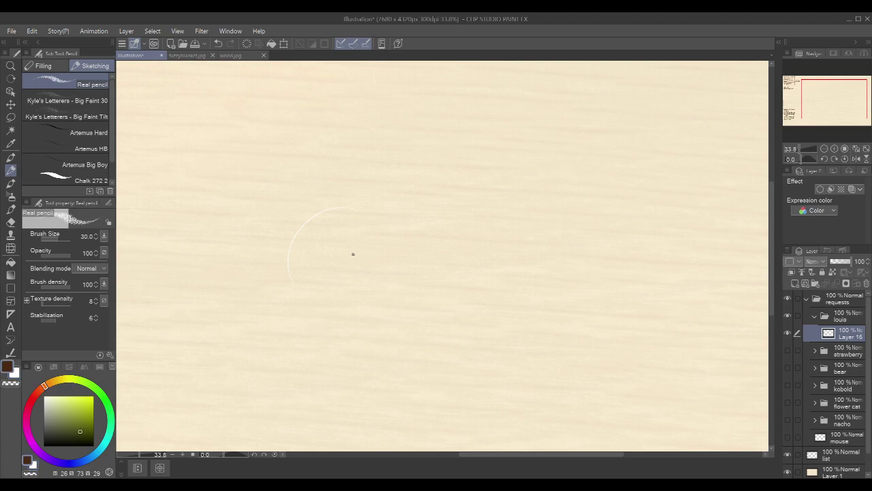
pyautogui.hotkey('ctrl', 'z')
pyautogui.moveTo(354, 192); pyautogui.dragTo(334, 303)
pyautogui.moveTo(376, 192); pyautogui.dragTo(407, 260)
pyautogui.hotkey('ctrl', 'z')
pyautogui.moveTo(376, 191); pyautogui.dragTo(413, 256)
pyautogui.moveTo(352, 299); pyautogui.dragTo(402, 267)
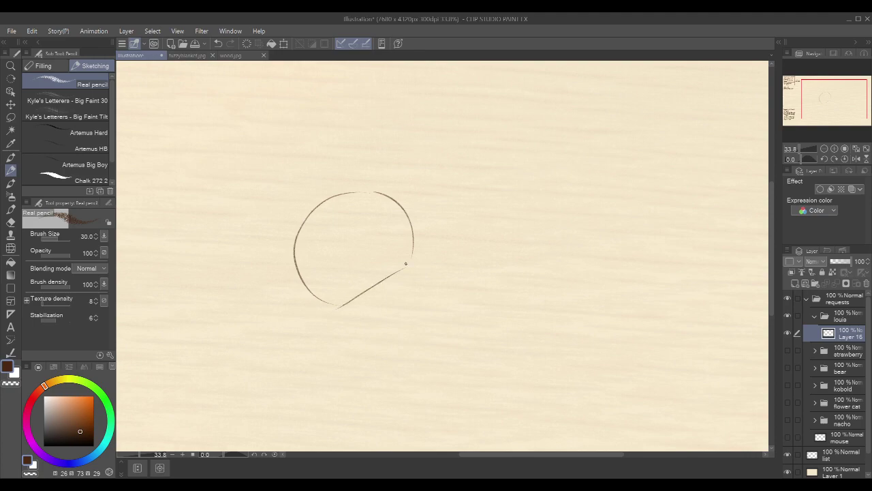
pyautogui.moveTo(300, 272)
pyautogui.mouseDown()
pyautogui.moveTo(280, 279)
pyautogui.moveTo(296, 279)
pyautogui.moveTo(285, 281)
pyautogui.moveTo(293, 283)
pyautogui.moveTo(285, 281)
pyautogui.moveTo(286, 305)
pyautogui.moveTo(334, 311)
pyautogui.mouseUp()
pyautogui.hotkey('ctrl', 'z')
pyautogui.hotkey('ctrl', 'z')
pyautogui.hotkey('ctrl', 'z')
pyautogui.hotkey('ctrl', 'z')
pyautogui.hotkey('ctrl', 'z')
pyautogui.hotkey('ctrl', 'z')
# Sketch a blunt muzzle sticking out from the head's lower left and close the back of the head
pyautogui.moveTo(297, 229)
pyautogui.mouseDown()
pyautogui.moveTo(296, 274)
pyautogui.moveTo(287, 290)
pyautogui.moveTo(293, 277)
pyautogui.moveTo(276, 289)
pyautogui.moveTo(290, 313)
pyautogui.moveTo(322, 310)
pyautogui.moveTo(379, 285)
pyautogui.mouseUp()
pyautogui.hotkey('ctrl', 'z')
pyautogui.moveTo(334, 308); pyautogui.dragTo(395, 284)
pyautogui.hotkey('ctrl', 'z')
pyautogui.moveTo(397, 289); pyautogui.dragTo(308, 321)
pyautogui.hotkey('ctrl', 'z')
pyautogui.moveTo(395, 286)
pyautogui.mouseDown()
pyautogui.moveTo(321, 317)
pyautogui.moveTo(372, 295)
pyautogui.mouseUp()
pyautogui.hotkey('ctrl', 'z')
pyautogui.moveTo(414, 240); pyautogui.dragTo(397, 287)
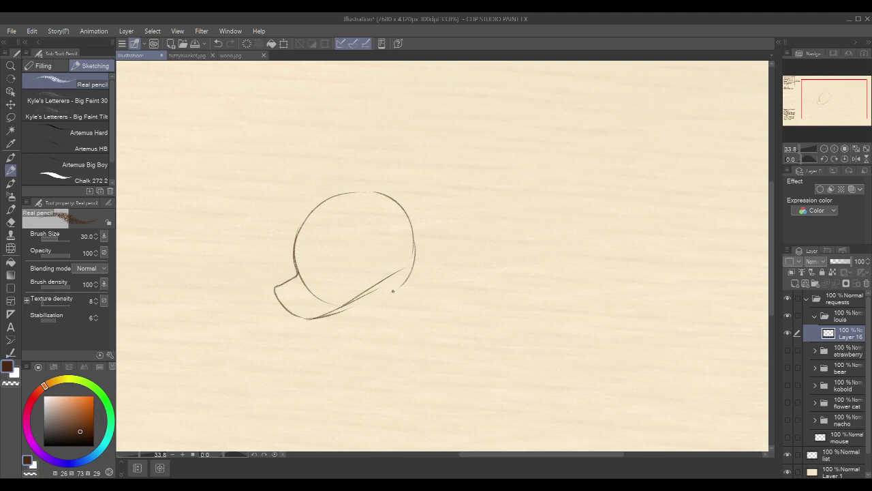
pyautogui.moveTo(274, 288); pyautogui.dragTo(277, 294)
# Scale the head sketch down to 74% with its aspect ratio kept
pyautogui.scroll(-6, 485, 158)
pyautogui.moveTo(574, 127); pyautogui.dragTo(505, 154)
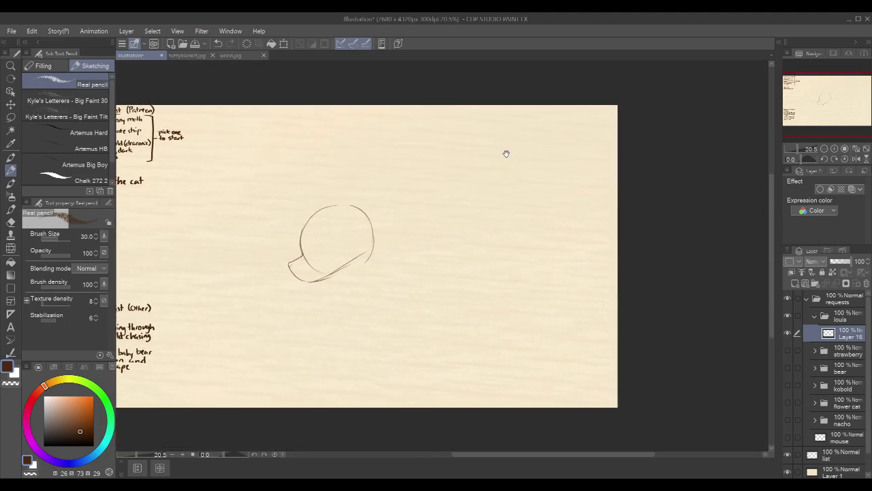
pyautogui.hotkey('ctrl', 't')
pyautogui.moveTo(373, 203)
pyautogui.mouseDown()
pyautogui.moveTo(352, 223)
pyautogui.moveTo(368, 214)
pyautogui.mouseUp()
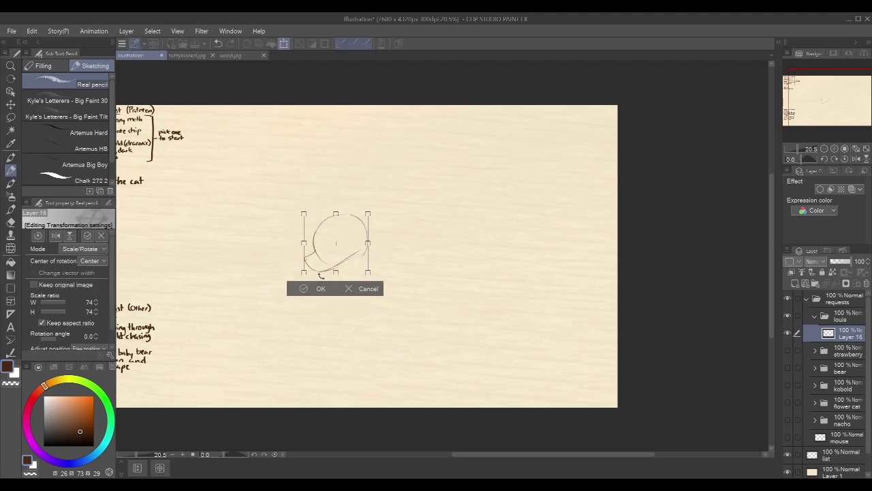
pyautogui.click(319, 288)
# Sketch a short neck stroke, an oval for the body and a raised circle for the hindquarters behind the head
pyautogui.scroll(2, 372, 220)
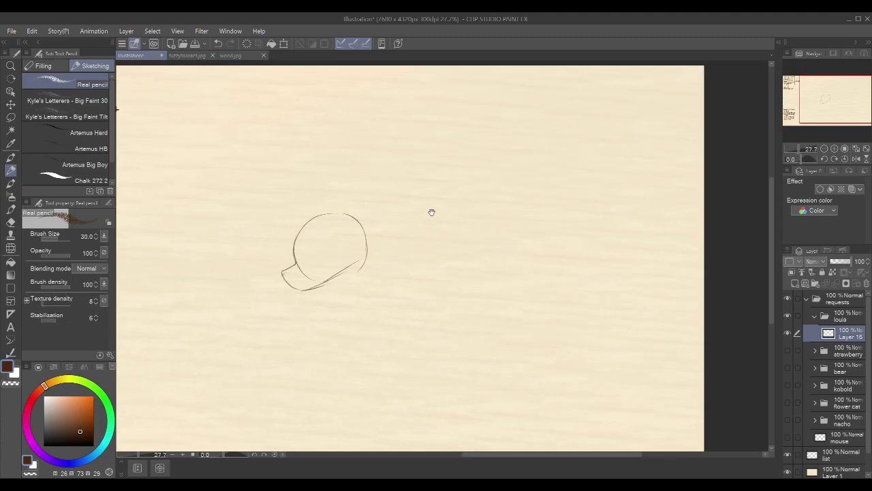
pyautogui.moveTo(353, 217)
pyautogui.mouseDown()
pyautogui.moveTo(359, 249)
pyautogui.moveTo(364, 226)
pyautogui.mouseUp()
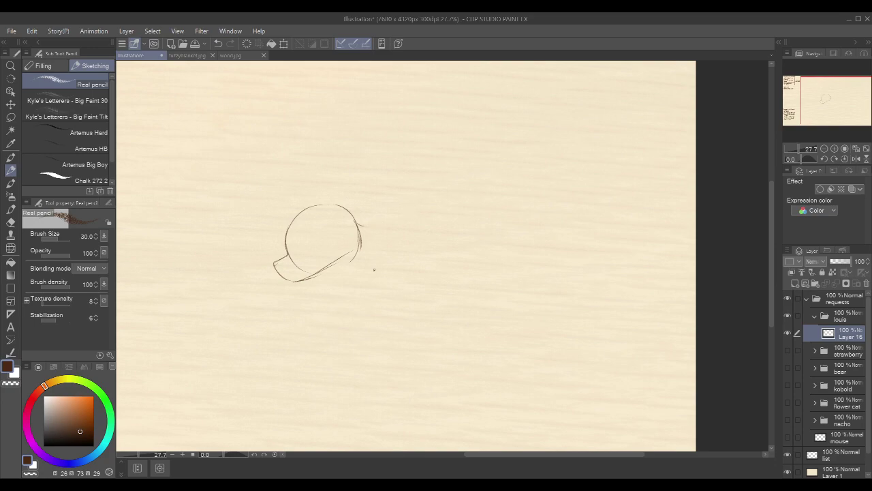
pyautogui.moveTo(368, 233)
pyautogui.mouseDown()
pyautogui.moveTo(434, 267)
pyautogui.moveTo(411, 223)
pyautogui.moveTo(383, 274)
pyautogui.moveTo(413, 277)
pyautogui.mouseUp()
pyautogui.hotkey('ctrl', 'z')
pyautogui.moveTo(465, 234); pyautogui.dragTo(462, 256)
pyautogui.moveTo(472, 155)
pyautogui.mouseDown()
pyautogui.moveTo(521, 176)
pyautogui.moveTo(512, 195)
pyautogui.mouseUp()
pyautogui.moveTo(571, 150)
pyautogui.mouseDown()
pyautogui.moveTo(528, 225)
pyautogui.moveTo(537, 178)
pyautogui.mouseUp()
pyautogui.hotkey('ctrl', 't')
pyautogui.moveTo(497, 201); pyautogui.dragTo(477, 252)
pyautogui.click(355, 382)
pyautogui.moveTo(401, 221); pyautogui.dragTo(455, 164)
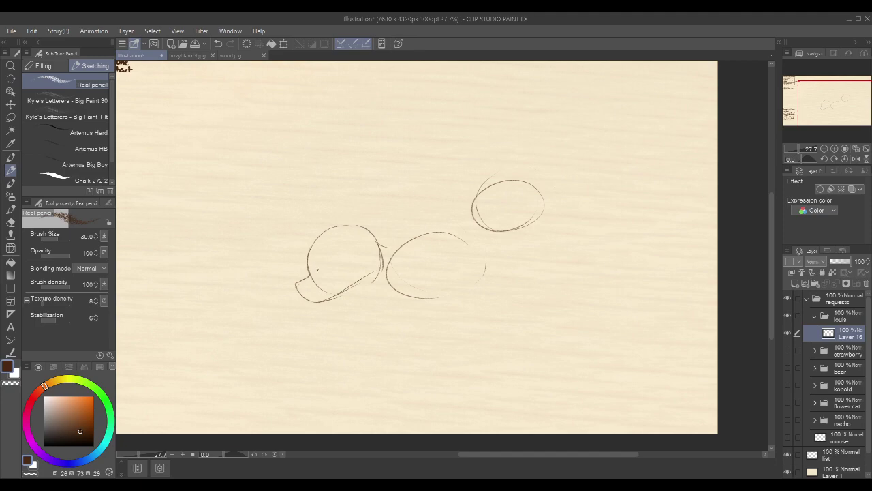
# Sketch the face with a triangular eye, a small nose and cheek detail, and slanted guidelines across the head
pyautogui.moveTo(316, 261)
pyautogui.mouseDown()
pyautogui.moveTo(316, 271)
pyautogui.moveTo(316, 258)
pyautogui.moveTo(325, 270)
pyautogui.moveTo(308, 299)
pyautogui.moveTo(300, 287)
pyautogui.moveTo(314, 297)
pyautogui.moveTo(303, 298)
pyautogui.moveTo(320, 299)
pyautogui.moveTo(333, 282)
pyautogui.mouseUp()
pyautogui.hotkey('ctrl', 'z')
pyautogui.moveTo(311, 302); pyautogui.dragTo(317, 295)
pyautogui.hotkey('ctrl', 'z')
pyautogui.click(331, 294)
pyautogui.moveTo(327, 256)
pyautogui.mouseDown()
pyautogui.moveTo(361, 225)
pyautogui.moveTo(346, 226)
pyautogui.moveTo(365, 231)
pyautogui.moveTo(347, 224)
pyautogui.moveTo(367, 239)
pyautogui.mouseUp()
pyautogui.moveTo(306, 273)
pyautogui.mouseDown()
pyautogui.moveTo(318, 276)
pyautogui.moveTo(364, 238)
pyautogui.mouseUp()
pyautogui.hotkey('ctrl', 'z')
pyautogui.moveTo(323, 274)
pyautogui.mouseDown()
pyautogui.moveTo(365, 237)
pyautogui.moveTo(369, 244)
pyautogui.mouseUp()
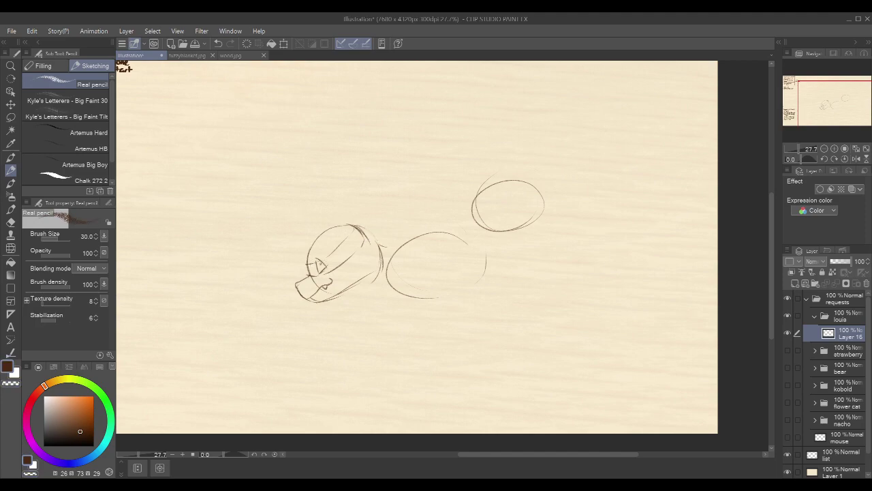
# Try to sketch a flat foreleg stretched out beneath the muzzle and chin, and undo it
pyautogui.moveTo(382, 211); pyautogui.dragTo(398, 192)
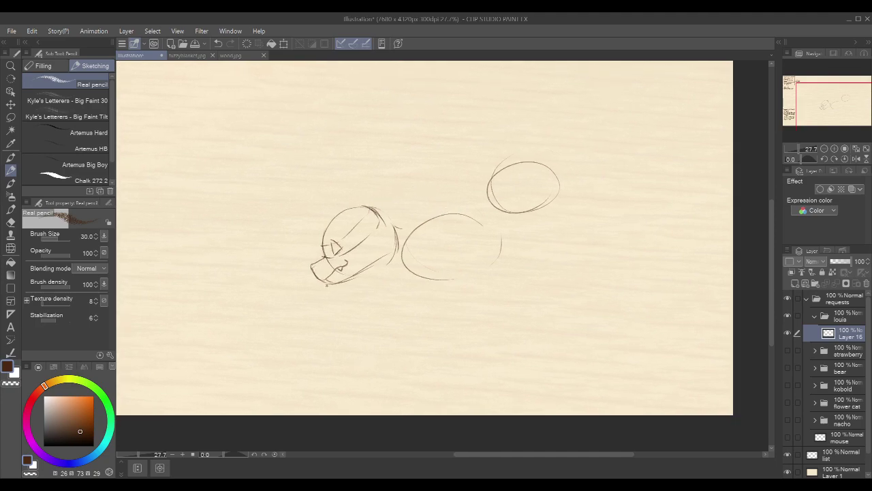
pyautogui.moveTo(319, 283)
pyautogui.mouseDown()
pyautogui.moveTo(307, 282)
pyautogui.moveTo(305, 295)
pyautogui.moveTo(354, 292)
pyautogui.mouseUp()
pyautogui.moveTo(512, 255); pyautogui.dragTo(463, 252)
pyautogui.hotkey('ctrl', 'z')
pyautogui.moveTo(256, 292); pyautogui.dragTo(313, 294)
pyautogui.hotkey('ctrl', 'z')
pyautogui.hotkey('ctrl', 'z')
pyautogui.moveTo(256, 293); pyautogui.dragTo(328, 295)
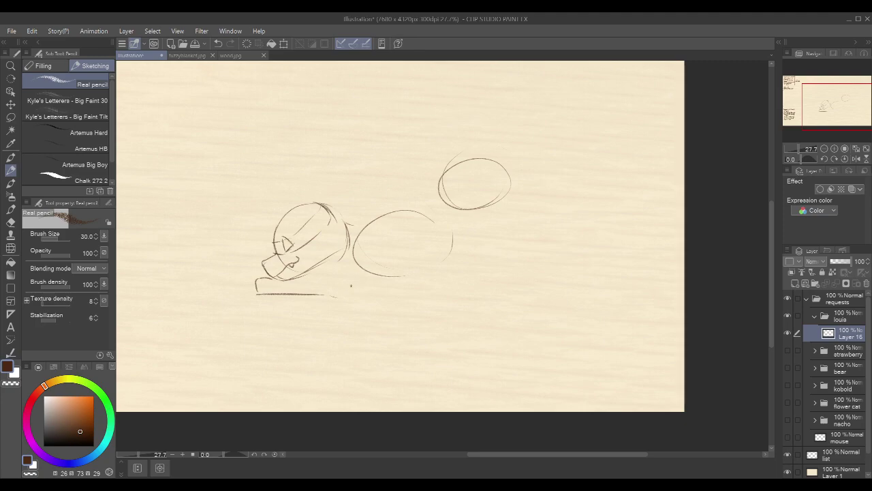
pyautogui.moveTo(290, 278); pyautogui.dragTo(326, 281)
pyautogui.moveTo(343, 244); pyautogui.dragTo(351, 277)
pyautogui.hotkey('ctrl', 'z')
pyautogui.moveTo(350, 230); pyautogui.dragTo(354, 280)
pyautogui.hotkey('ctrl', 'z')
pyautogui.hotkey('ctrl', 'z')
pyautogui.hotkey('ctrl', 'z')
pyautogui.hotkey('ctrl', 'z')
pyautogui.hotkey('ctrl', 'z')
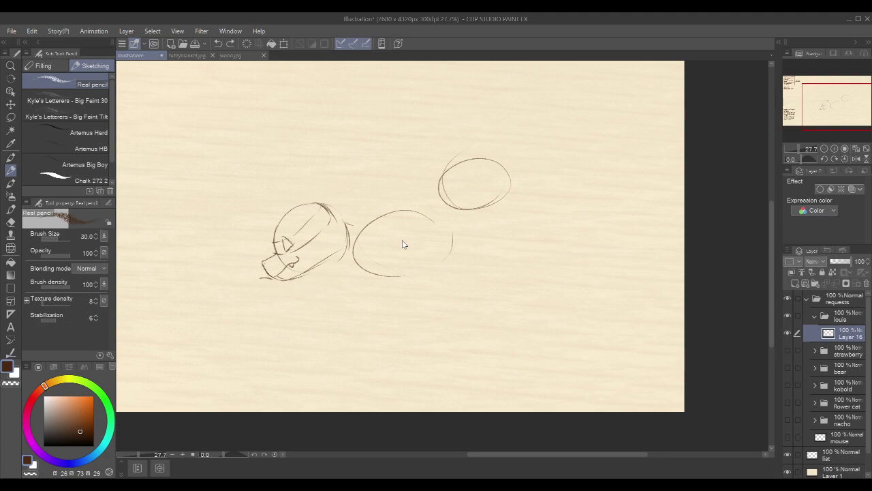
# Sketch the shoulder and elbow curves, the belly line, and rough thigh and knee strokes under the hindquarters circle
pyautogui.moveTo(369, 236)
pyautogui.mouseDown()
pyautogui.moveTo(348, 241)
pyautogui.moveTo(346, 283)
pyautogui.moveTo(359, 286)
pyautogui.moveTo(342, 279)
pyautogui.moveTo(365, 287)
pyautogui.mouseUp()
pyautogui.moveTo(526, 192); pyautogui.dragTo(501, 200)
pyautogui.moveTo(445, 193)
pyautogui.mouseDown()
pyautogui.moveTo(432, 228)
pyautogui.moveTo(470, 240)
pyautogui.mouseUp()
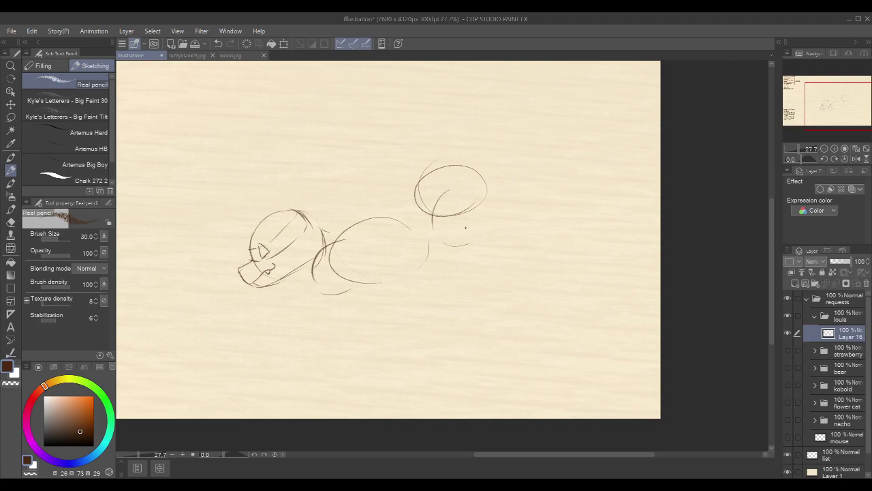
pyautogui.moveTo(383, 292)
pyautogui.mouseDown()
pyautogui.moveTo(431, 285)
pyautogui.moveTo(454, 259)
pyautogui.mouseUp()
pyautogui.moveTo(539, 146); pyautogui.dragTo(493, 177)
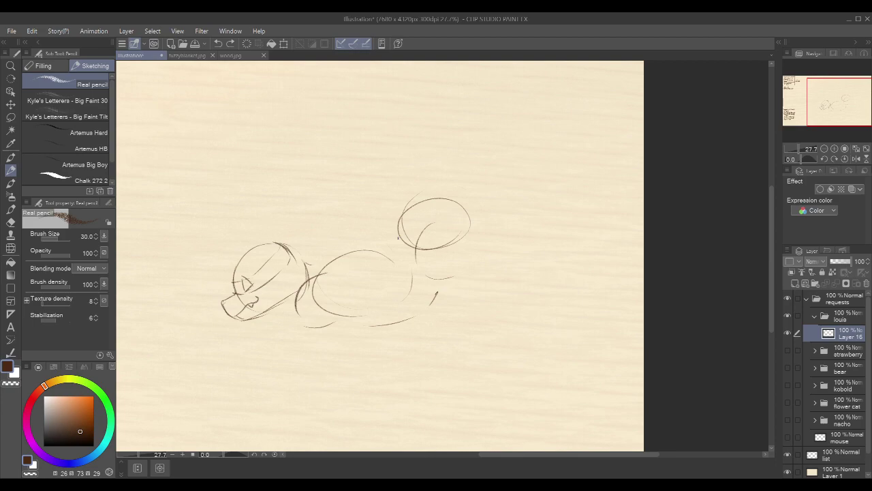
# Darken the front edge and the top curve of the raised hindquarters
pyautogui.moveTo(388, 251); pyautogui.dragTo(412, 214)
pyautogui.hotkey('ctrl', 'z')
pyautogui.moveTo(392, 250)
pyautogui.mouseDown()
pyautogui.moveTo(405, 218)
pyautogui.moveTo(469, 210)
pyautogui.mouseUp()
pyautogui.moveTo(398, 251); pyautogui.dragTo(416, 235)
pyautogui.moveTo(397, 203); pyautogui.dragTo(445, 186)
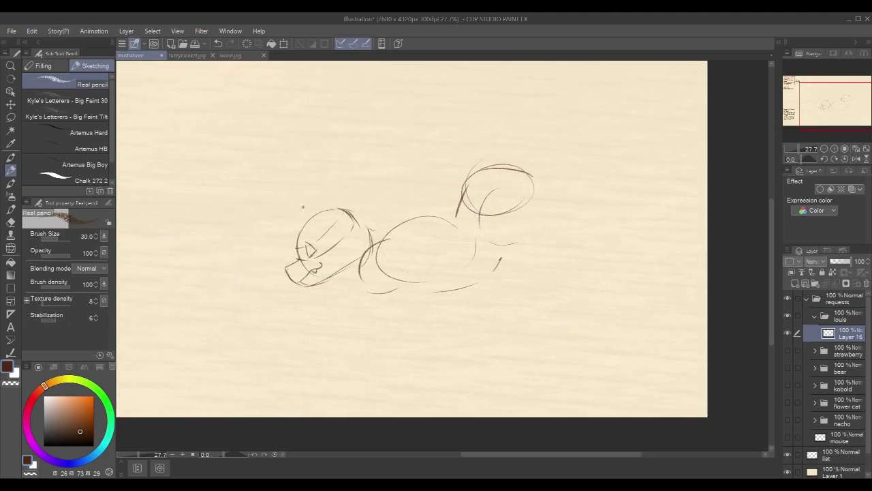
# Add short strokes in front of the muzzle and sketch two pointed cat ears on top of the head
pyautogui.moveTo(272, 252); pyautogui.dragTo(281, 262)
pyautogui.moveTo(307, 247); pyautogui.dragTo(311, 256)
pyautogui.hotkey('ctrl', 'z')
pyautogui.hotkey('ctrl', 'z')
pyautogui.moveTo(333, 203); pyautogui.dragTo(362, 197)
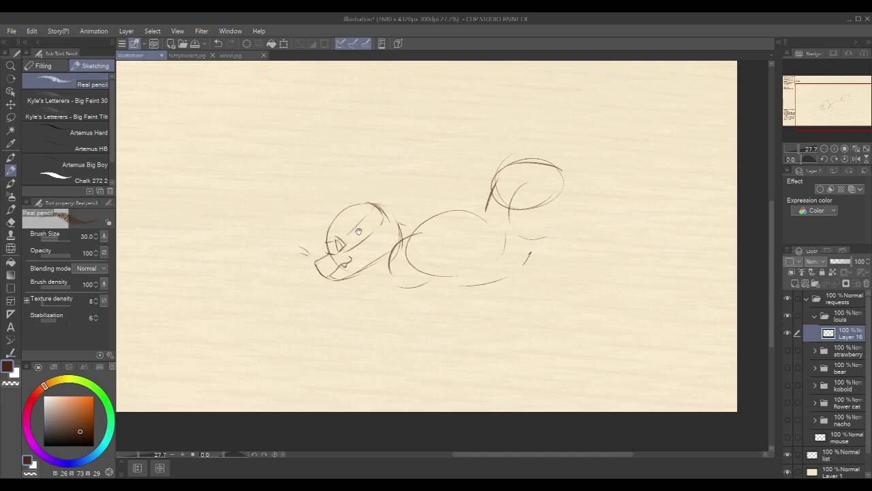
pyautogui.moveTo(349, 233); pyautogui.dragTo(357, 233)
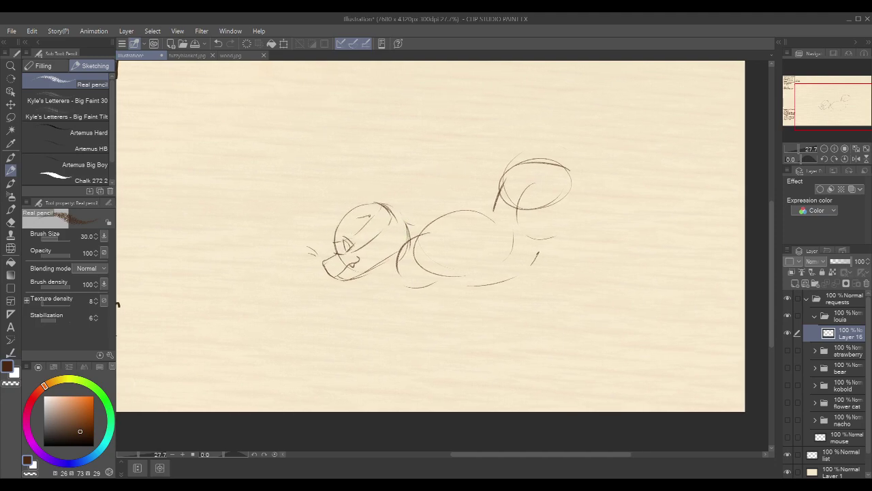
pyautogui.moveTo(364, 185)
pyautogui.mouseDown()
pyautogui.moveTo(375, 204)
pyautogui.moveTo(356, 187)
pyautogui.moveTo(354, 215)
pyautogui.moveTo(366, 212)
pyautogui.moveTo(364, 197)
pyautogui.moveTo(366, 211)
pyautogui.moveTo(340, 196)
pyautogui.moveTo(336, 216)
pyautogui.mouseUp()
pyautogui.hotkey('ctrl', 'z')
pyautogui.hotkey('ctrl', 'z')
pyautogui.hotkey('ctrl', 'z')
pyautogui.moveTo(576, 177)
pyautogui.mouseDown()
pyautogui.moveTo(586, 160)
pyautogui.moveTo(525, 163)
pyautogui.mouseUp()
pyautogui.moveTo(417, 153); pyautogui.dragTo(396, 169)
# Sketch the neck and back line linking the head to the raised hindquarters
pyautogui.moveTo(325, 226)
pyautogui.mouseDown()
pyautogui.moveTo(349, 246)
pyautogui.moveTo(417, 228)
pyautogui.mouseUp()
pyautogui.hotkey('ctrl', 'z')
pyautogui.moveTo(364, 250); pyautogui.dragTo(418, 235)
pyautogui.hotkey('ctrl', 'z')
pyautogui.moveTo(362, 250)
pyautogui.mouseDown()
pyautogui.moveTo(425, 238)
pyautogui.moveTo(451, 194)
pyautogui.moveTo(475, 182)
pyautogui.mouseUp()
pyautogui.hotkey('ctrl', 'z')
pyautogui.moveTo(559, 175); pyautogui.dragTo(527, 224)
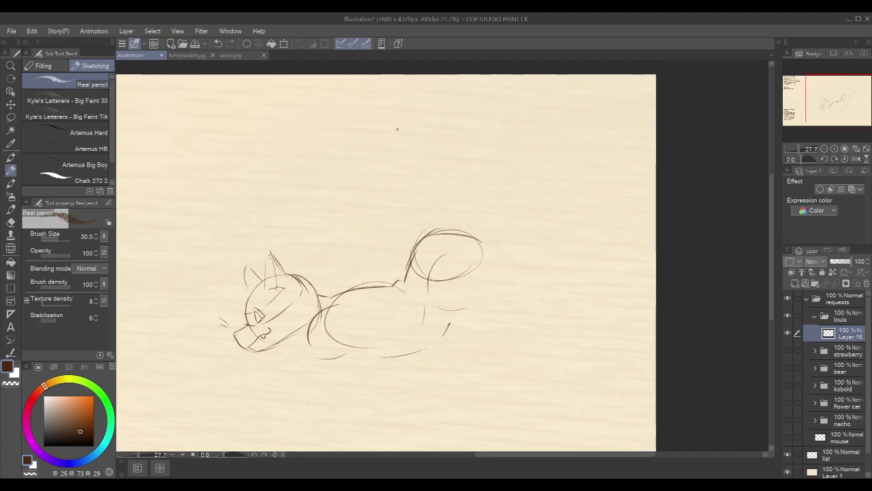
# Sketch a tall tail rising from the hindquarters and curling forward at its tip
pyautogui.moveTo(391, 139)
pyautogui.mouseDown()
pyautogui.moveTo(412, 119)
pyautogui.moveTo(453, 131)
pyautogui.moveTo(464, 158)
pyautogui.moveTo(442, 228)
pyautogui.mouseUp()
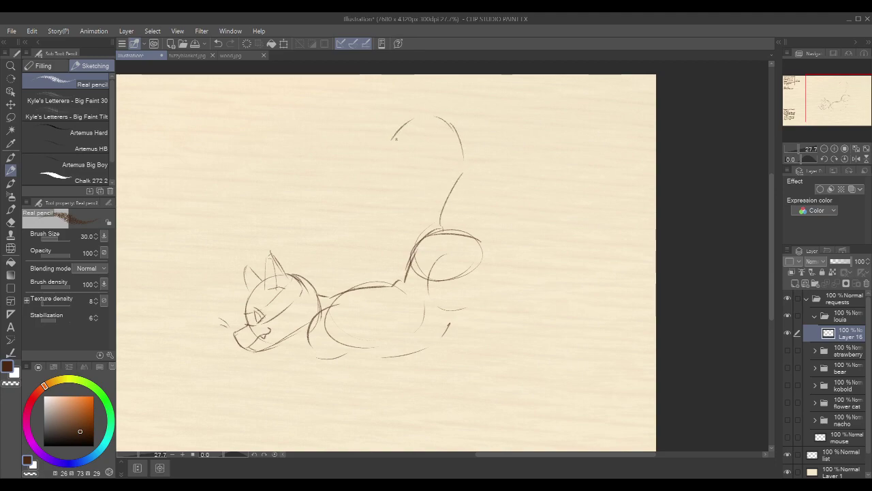
pyautogui.moveTo(397, 131)
pyautogui.mouseDown()
pyautogui.moveTo(392, 155)
pyautogui.moveTo(424, 141)
pyautogui.moveTo(448, 152)
pyautogui.moveTo(430, 234)
pyautogui.mouseUp()
pyautogui.hotkey('ctrl', 'z')
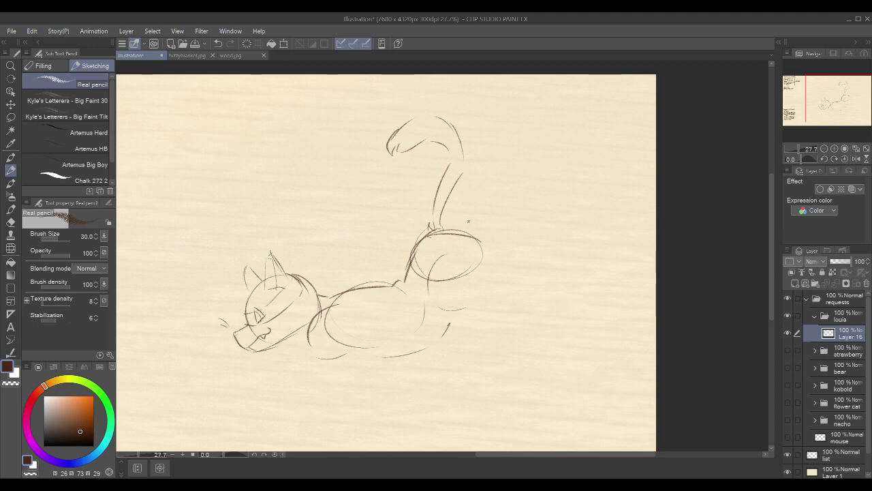
pyautogui.press('space')
pyautogui.moveTo(482, 227)
pyautogui.mouseDown()
pyautogui.moveTo(490, 212)
pyautogui.moveTo(490, 224)
pyautogui.mouseUp()
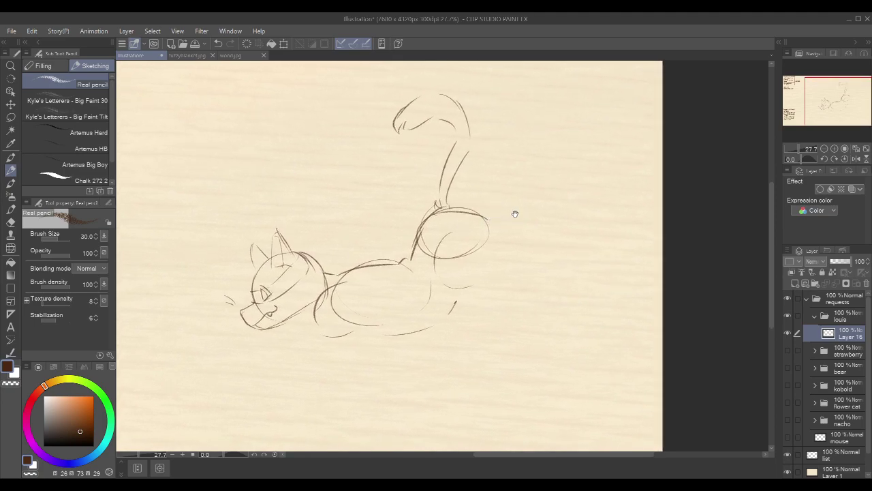
pyautogui.moveTo(501, 178); pyautogui.dragTo(503, 175)
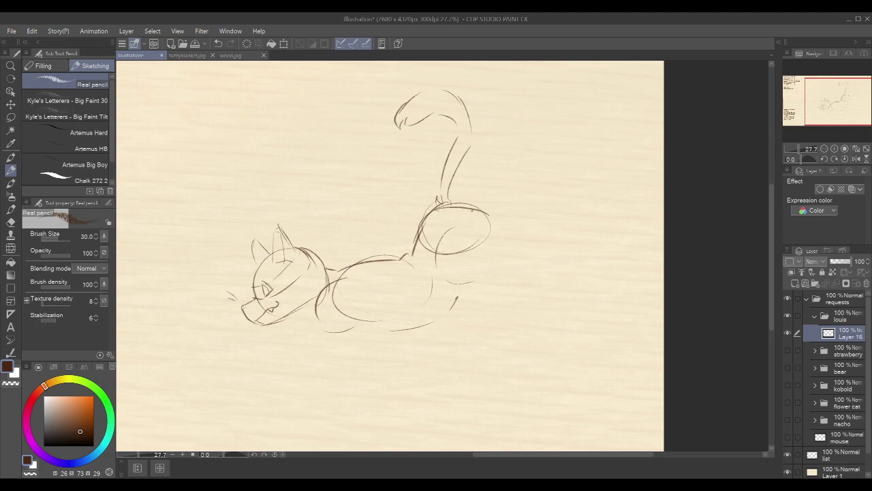
# Sketch a raised bat wing with scalloped webbing on the cat's shoulders
pyautogui.moveTo(475, 210)
pyautogui.mouseDown()
pyautogui.moveTo(487, 231)
pyautogui.moveTo(506, 206)
pyautogui.mouseUp()
pyautogui.moveTo(420, 239)
pyautogui.mouseDown()
pyautogui.moveTo(440, 197)
pyautogui.moveTo(423, 188)
pyautogui.mouseUp()
pyautogui.moveTo(336, 277)
pyautogui.mouseDown()
pyautogui.moveTo(340, 284)
pyautogui.moveTo(343, 229)
pyautogui.mouseUp()
pyautogui.hotkey('ctrl', 'z')
pyautogui.moveTo(337, 274)
pyautogui.mouseDown()
pyautogui.moveTo(343, 225)
pyautogui.moveTo(398, 193)
pyautogui.moveTo(350, 228)
pyautogui.moveTo(400, 233)
pyautogui.moveTo(362, 252)
pyautogui.moveTo(390, 257)
pyautogui.moveTo(345, 262)
pyautogui.mouseUp()
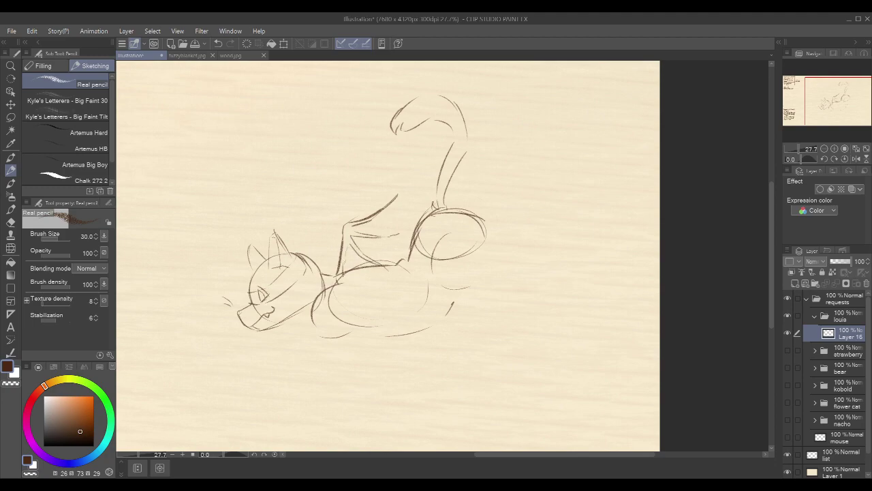
pyautogui.moveTo(377, 239)
pyautogui.mouseDown()
pyautogui.moveTo(399, 233)
pyautogui.moveTo(394, 210)
pyautogui.moveTo(383, 227)
pyautogui.mouseUp()
pyautogui.moveTo(333, 271)
pyautogui.mouseDown()
pyautogui.moveTo(330, 222)
pyautogui.moveTo(374, 204)
pyautogui.mouseUp()
pyautogui.moveTo(530, 211); pyautogui.dragTo(520, 195)
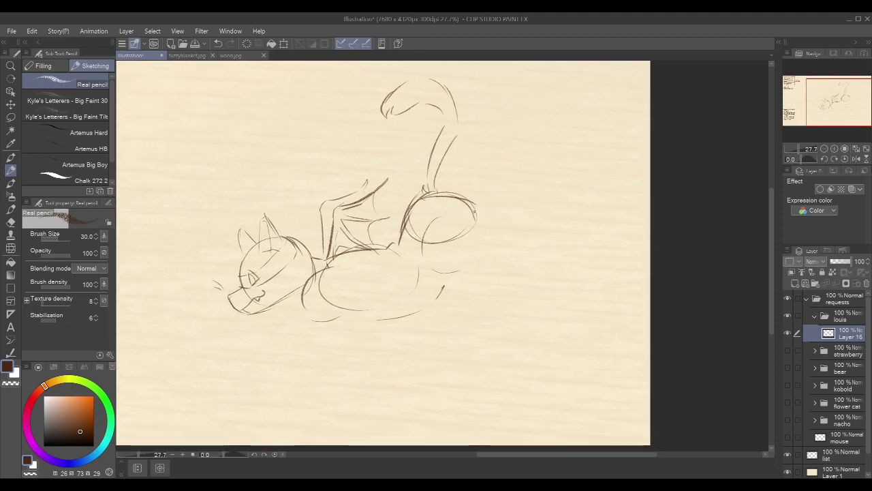
# Sketch the hind leg's rounded thigh and the underside of the knee
pyautogui.moveTo(467, 211); pyautogui.dragTo(429, 240)
pyautogui.moveTo(442, 274)
pyautogui.mouseDown()
pyautogui.moveTo(495, 243)
pyautogui.moveTo(483, 230)
pyautogui.moveTo(473, 237)
pyautogui.mouseUp()
pyautogui.hotkey('ctrl', 'z')
pyautogui.hotkey('ctrl', 'z')
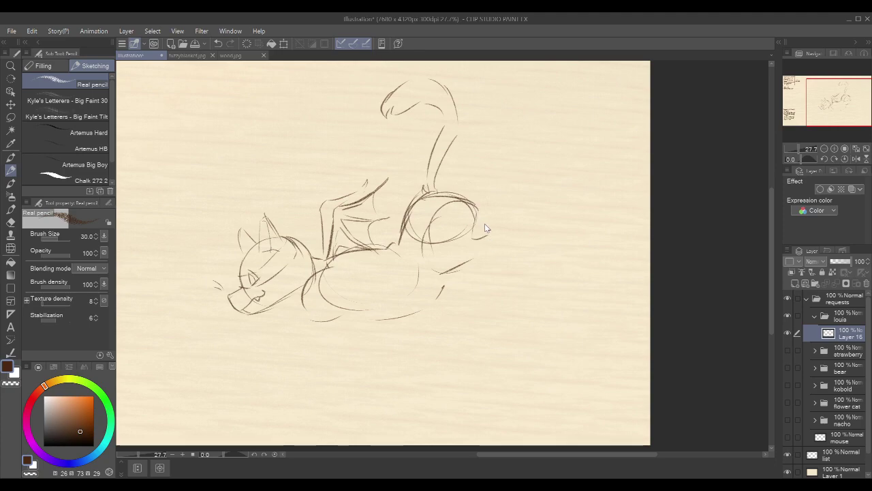
pyautogui.moveTo(431, 219)
pyautogui.mouseDown()
pyautogui.moveTo(427, 270)
pyautogui.moveTo(469, 261)
pyautogui.mouseUp()
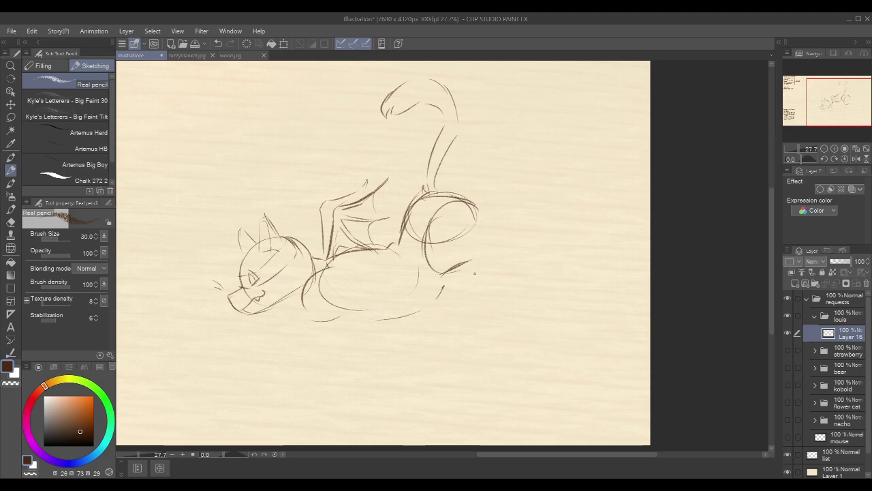
# Sketch the lower hind leg coming down from the hock to a small paw
pyautogui.moveTo(474, 260)
pyautogui.mouseDown()
pyautogui.moveTo(482, 306)
pyautogui.moveTo(468, 298)
pyautogui.moveTo(465, 307)
pyautogui.moveTo(485, 308)
pyautogui.mouseUp()
pyautogui.hotkey('ctrl', 'z')
pyautogui.hotkey('ctrl', 'z')
pyautogui.hotkey('ctrl', 'z')
pyautogui.hotkey('ctrl', 'z')
pyautogui.moveTo(481, 289)
pyautogui.mouseDown()
pyautogui.moveTo(464, 306)
pyautogui.moveTo(492, 307)
pyautogui.moveTo(483, 307)
pyautogui.mouseUp()
pyautogui.moveTo(479, 213); pyautogui.dragTo(492, 299)
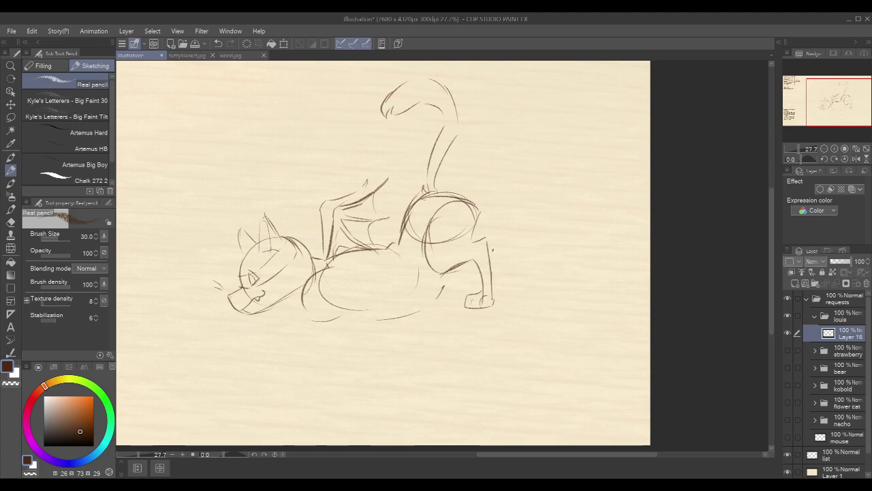
# Lasso the hindquarters, hind leg and tail, enlarge them to 109%, clear the selection and return to the Real pencil
pyautogui.scroll(-2, 535, 170)
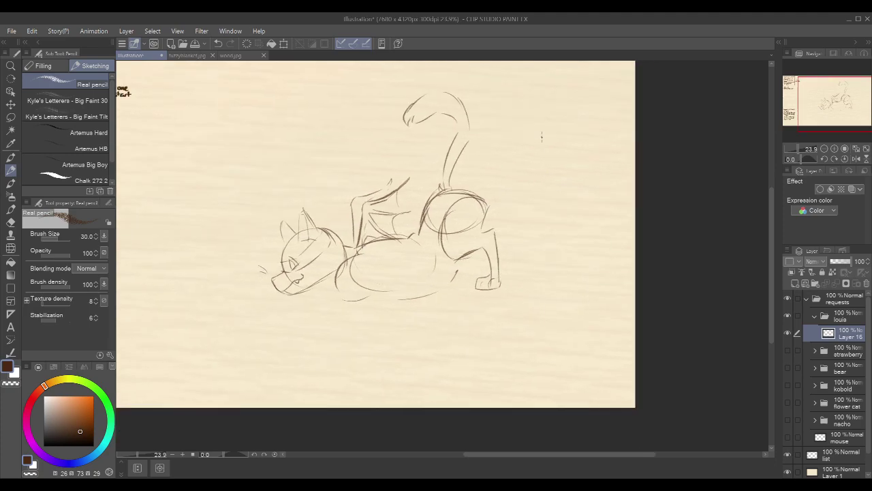
pyautogui.press('m')
pyautogui.moveTo(572, 121); pyautogui.dragTo(577, 152)
pyautogui.moveTo(416, 91)
pyautogui.mouseDown()
pyautogui.moveTo(385, 152)
pyautogui.moveTo(411, 184)
pyautogui.moveTo(406, 243)
pyautogui.moveTo(433, 297)
pyautogui.moveTo(513, 320)
pyautogui.moveTo(517, 163)
pyautogui.moveTo(543, 71)
pyautogui.mouseUp()
pyautogui.hotkey('ctrl', 't')
pyautogui.moveTo(522, 142); pyautogui.dragTo(519, 143)
pyautogui.moveTo(542, 72); pyautogui.dragTo(543, 70)
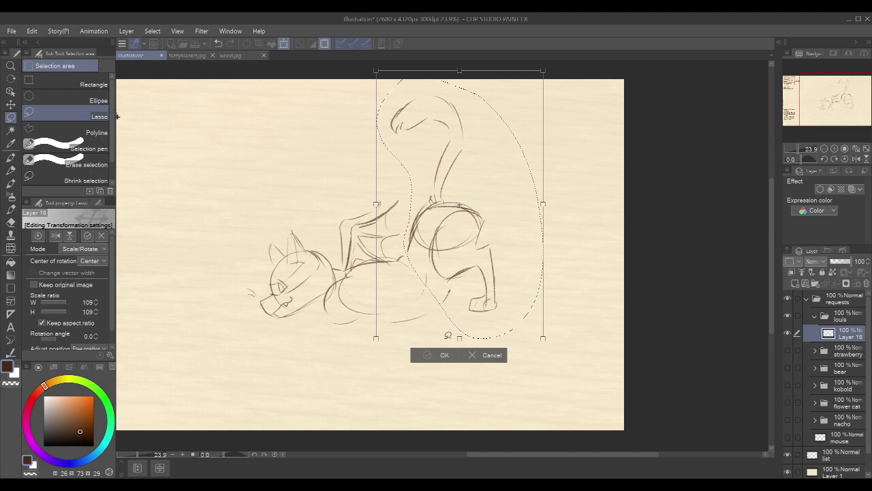
pyautogui.click(440, 354)
pyautogui.hotkey('ctrl', 'd')
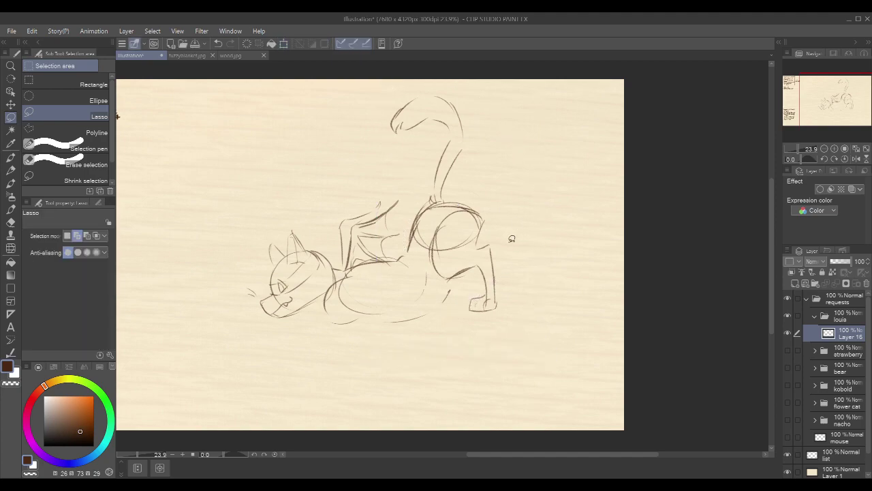
pyautogui.press('p')
pyautogui.moveTo(491, 249)
pyautogui.mouseDown()
pyautogui.moveTo(545, 225)
pyautogui.moveTo(562, 231)
pyautogui.mouseUp()
pyautogui.moveTo(476, 234); pyautogui.dragTo(490, 201)
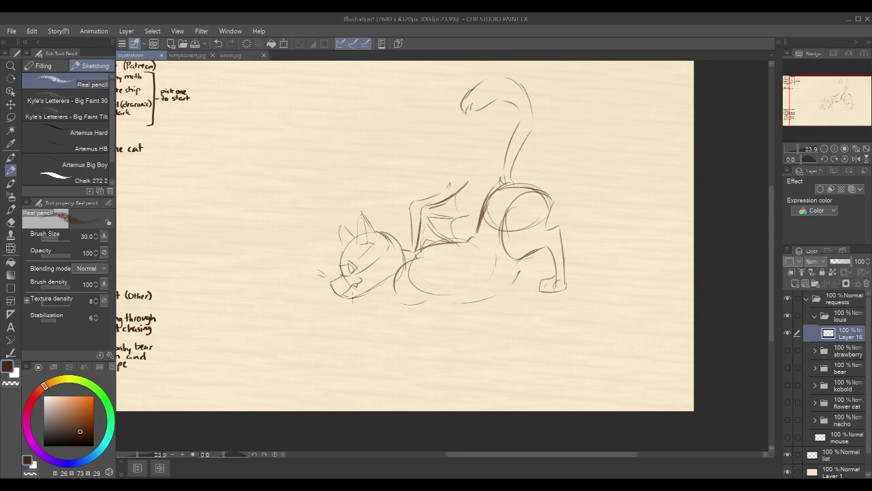
# Sketch small motion marks on both sides of the cat's raised hindquarters
pyautogui.moveTo(434, 289)
pyautogui.mouseDown()
pyautogui.moveTo(450, 295)
pyautogui.moveTo(383, 299)
pyautogui.mouseUp()
pyautogui.hotkey('ctrl', 'z')
pyautogui.moveTo(488, 177)
pyautogui.mouseDown()
pyautogui.moveTo(477, 197)
pyautogui.moveTo(477, 166)
pyautogui.mouseUp()
pyautogui.moveTo(575, 182); pyautogui.dragTo(580, 196)
pyautogui.scroll(1, 330, 215)
pyautogui.scroll(1, 280, 266)
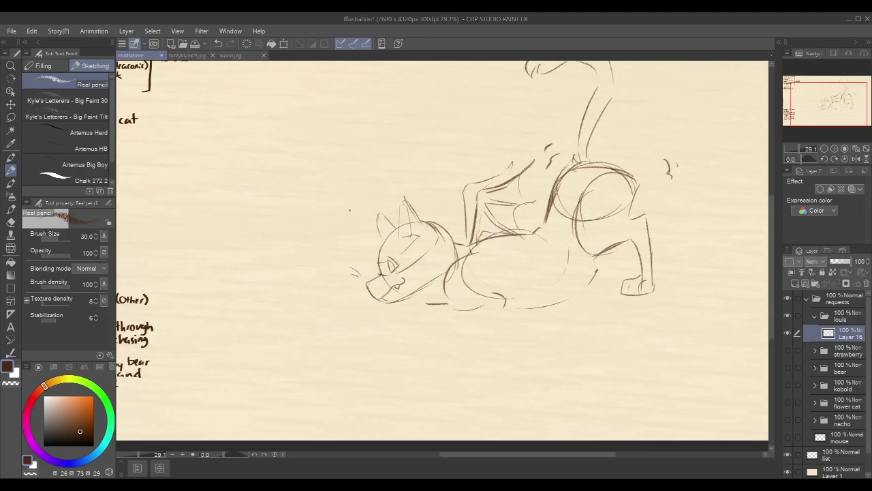
# Sketch a small upright mouse with ears and a trailing tail on the ground in front of the cat
pyautogui.moveTo(261, 299)
pyautogui.mouseDown()
pyautogui.moveTo(263, 282)
pyautogui.moveTo(255, 291)
pyautogui.moveTo(270, 274)
pyautogui.moveTo(279, 292)
pyautogui.mouseUp()
pyautogui.hotkey('ctrl', 'z')
pyautogui.moveTo(253, 305); pyautogui.dragTo(273, 309)
pyautogui.moveTo(257, 267); pyautogui.dragTo(255, 278)
pyautogui.hotkey('ctrl', 'z')
pyautogui.moveTo(270, 270); pyautogui.dragTo(271, 274)
pyautogui.moveTo(276, 276); pyautogui.dragTo(280, 299)
pyautogui.moveTo(274, 310); pyautogui.dragTo(294, 306)
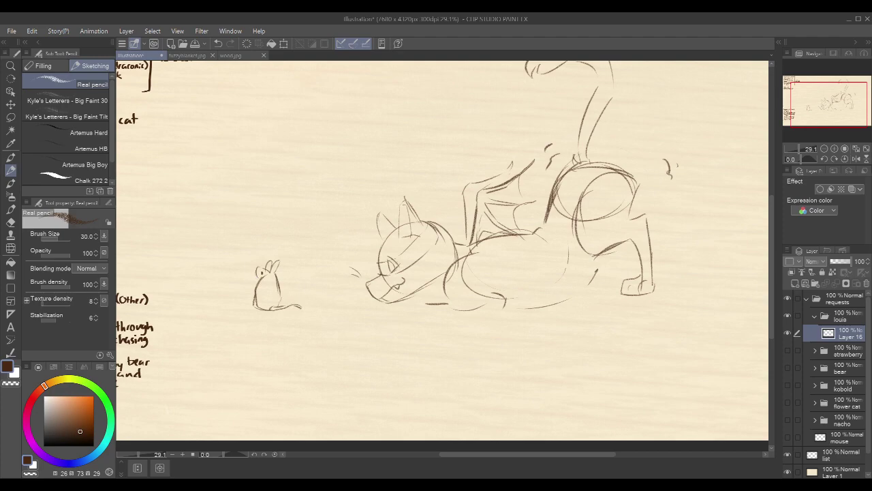
# Refine the mouse's ears, clearing overlapping lines with transparent color and adding short dark strokes between them
pyautogui.moveTo(262, 280); pyautogui.dragTo(264, 290)
pyautogui.hotkey('ctrl', 'z')
pyautogui.scroll(3, 269, 276)
pyautogui.press('c')
pyautogui.moveTo(266, 256)
pyautogui.mouseDown()
pyautogui.moveTo(257, 237)
pyautogui.moveTo(256, 264)
pyautogui.moveTo(273, 246)
pyautogui.moveTo(269, 260)
pyautogui.moveTo(268, 244)
pyautogui.moveTo(272, 258)
pyautogui.mouseUp()
pyautogui.press('c')
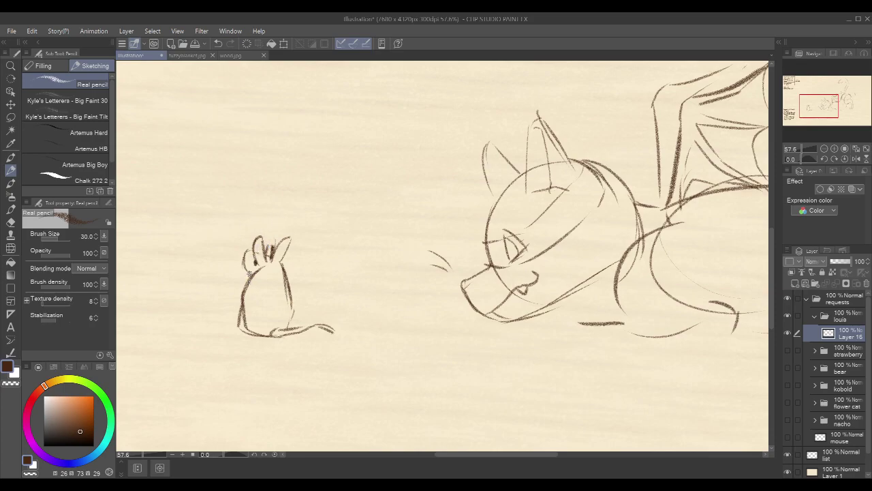
# Sketch a pair of tiny bat wings on the mouse's back
pyautogui.moveTo(257, 272)
pyautogui.mouseDown()
pyautogui.moveTo(219, 316)
pyautogui.moveTo(243, 303)
pyautogui.mouseUp()
pyautogui.hotkey('ctrl', 'z')
pyautogui.hotkey('ctrl', 'z')
pyautogui.hotkey('ctrl', 'z')
pyautogui.hotkey('ctrl', 'z')
pyautogui.hotkey('ctrl', 'z')
pyautogui.moveTo(253, 272)
pyautogui.mouseDown()
pyautogui.moveTo(227, 279)
pyautogui.moveTo(233, 271)
pyautogui.moveTo(220, 269)
pyautogui.moveTo(229, 278)
pyautogui.moveTo(216, 307)
pyautogui.moveTo(270, 271)
pyautogui.moveTo(267, 307)
pyautogui.moveTo(264, 289)
pyautogui.moveTo(272, 315)
pyautogui.moveTo(278, 276)
pyautogui.mouseUp()
pyautogui.hotkey('ctrl', 'z')
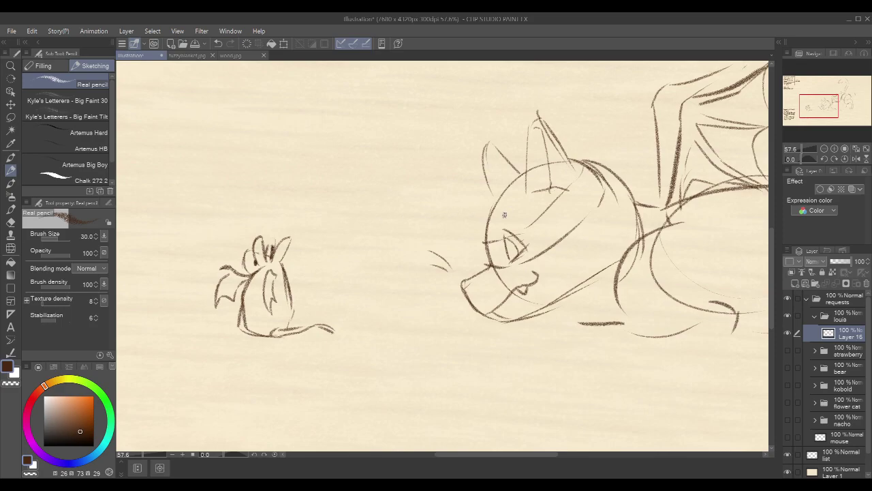
# Sketch the cat's outstretched far forepaw with toe pads, reaching toward the mouse
pyautogui.scroll(-2, 576, 207)
pyautogui.moveTo(699, 192); pyautogui.dragTo(477, 230)
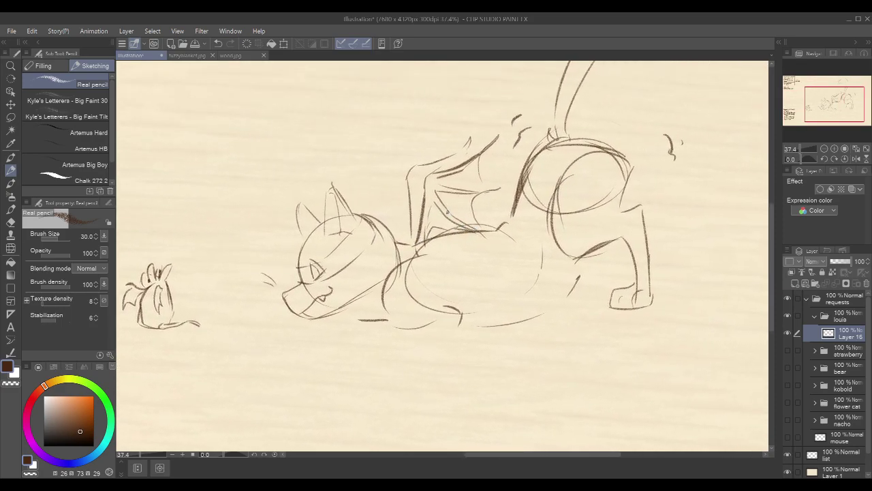
pyautogui.moveTo(377, 203); pyautogui.dragTo(435, 195)
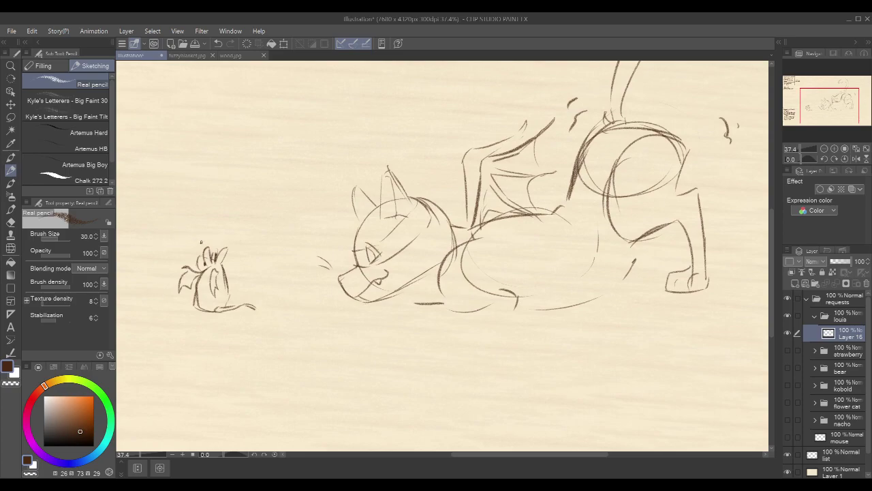
pyautogui.moveTo(520, 206); pyautogui.dragTo(436, 206)
pyautogui.moveTo(334, 265); pyautogui.dragTo(415, 236)
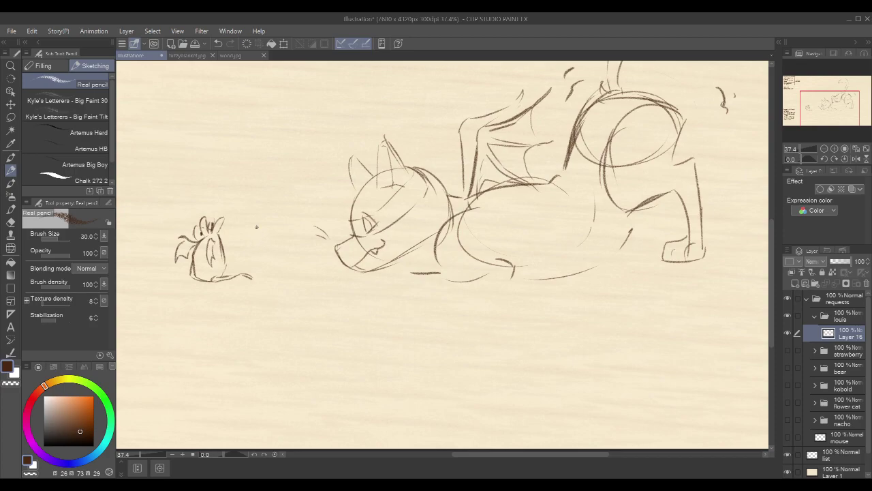
pyautogui.moveTo(252, 223)
pyautogui.mouseDown()
pyautogui.moveTo(285, 248)
pyautogui.moveTo(287, 229)
pyautogui.moveTo(279, 225)
pyautogui.moveTo(277, 238)
pyautogui.moveTo(255, 232)
pyautogui.mouseUp()
pyautogui.moveTo(243, 242)
pyautogui.mouseDown()
pyautogui.moveTo(262, 256)
pyautogui.moveTo(284, 226)
pyautogui.moveTo(266, 248)
pyautogui.moveTo(279, 262)
pyautogui.moveTo(267, 248)
pyautogui.moveTo(244, 248)
pyautogui.moveTo(268, 264)
pyautogui.mouseUp()
pyautogui.press('c')
pyautogui.press('c')
pyautogui.moveTo(255, 229); pyautogui.dragTo(265, 265)
pyautogui.moveTo(433, 215); pyautogui.dragTo(391, 236)
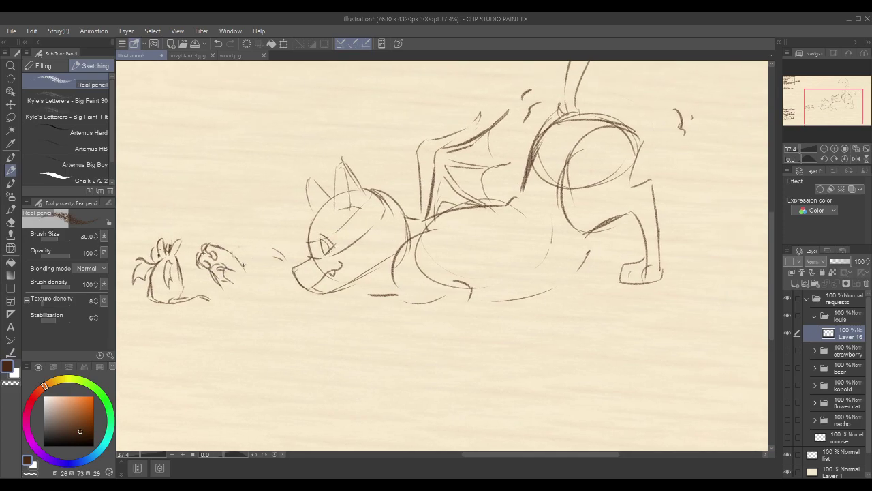
pyautogui.moveTo(223, 288); pyautogui.dragTo(243, 281)
# Sketch the far foreleg's contours connecting the outstretched paw to the cat's head
pyautogui.moveTo(299, 259)
pyautogui.mouseDown()
pyautogui.moveTo(253, 274)
pyautogui.moveTo(307, 252)
pyautogui.mouseUp()
pyautogui.hotkey('ctrl', 'z')
pyautogui.moveTo(252, 293); pyautogui.dragTo(299, 280)
pyautogui.moveTo(532, 270); pyautogui.dragTo(523, 262)
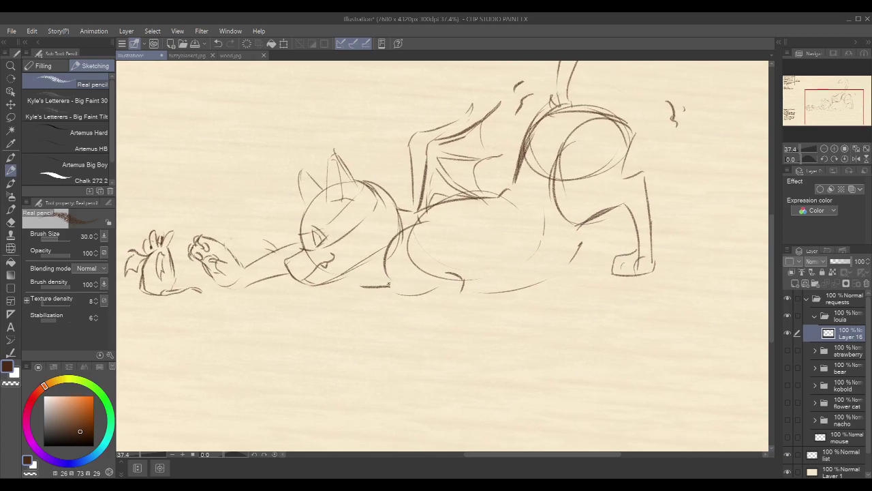
# Sketch the near foreleg folded flat under the cat's chin, joining it to the chest
pyautogui.moveTo(379, 285); pyautogui.dragTo(340, 276)
pyautogui.moveTo(328, 285); pyautogui.dragTo(325, 293)
pyautogui.moveTo(376, 303); pyautogui.dragTo(431, 295)
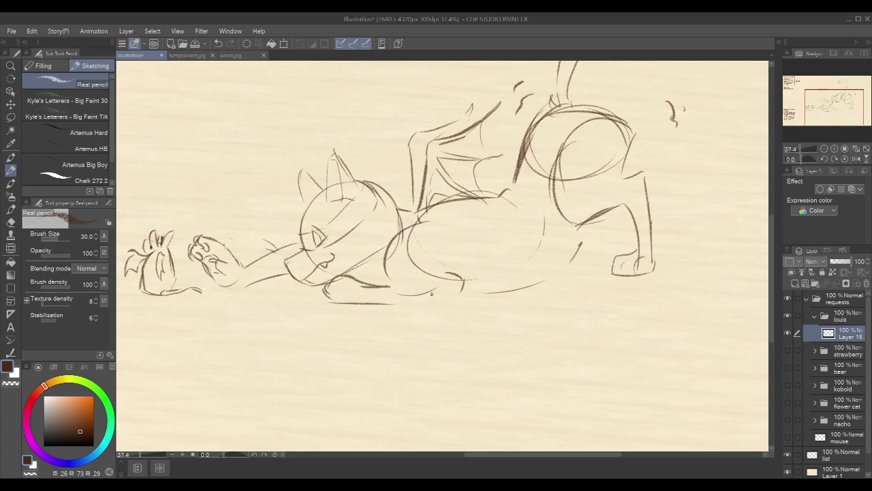
pyautogui.hotkey('ctrl', 'z')
pyautogui.moveTo(332, 301); pyautogui.dragTo(407, 307)
pyautogui.moveTo(387, 286); pyautogui.dragTo(422, 286)
pyautogui.hotkey('ctrl', 'z')
pyautogui.hotkey('ctrl', 'z')
pyautogui.moveTo(386, 264)
pyautogui.mouseDown()
pyautogui.moveTo(434, 289)
pyautogui.moveTo(409, 290)
pyautogui.mouseUp()
pyautogui.moveTo(592, 230); pyautogui.dragTo(516, 214)
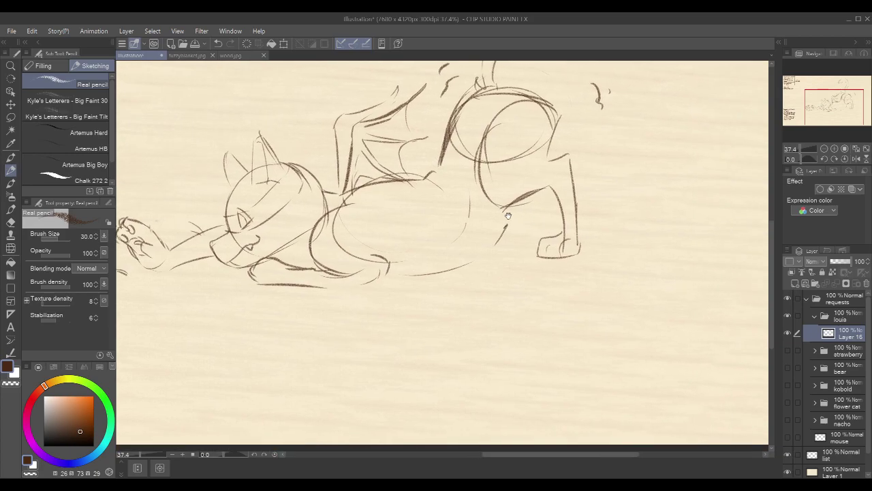
# Sketch the underside of the cat's belly running back from the elbow
pyautogui.moveTo(399, 246); pyautogui.dragTo(410, 274)
pyautogui.moveTo(390, 309); pyautogui.dragTo(429, 302)
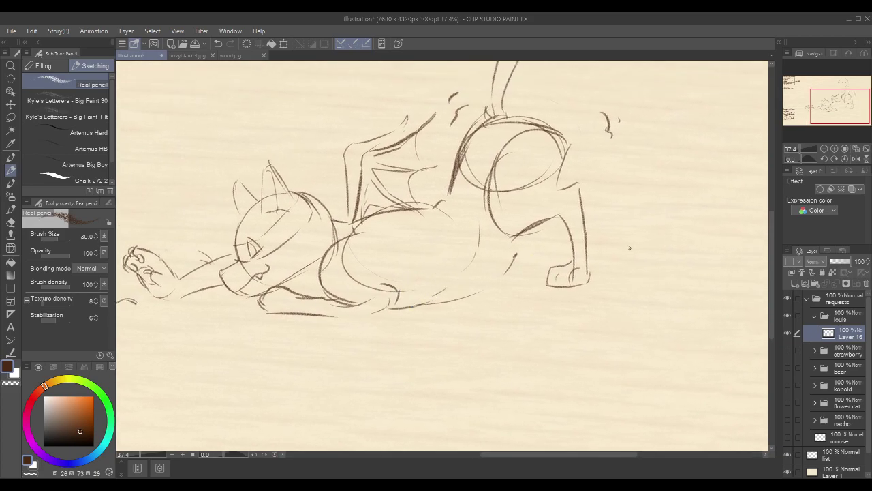
pyautogui.moveTo(633, 237)
pyautogui.mouseDown()
pyautogui.moveTo(547, 340)
pyautogui.moveTo(551, 334)
pyautogui.mouseUp()
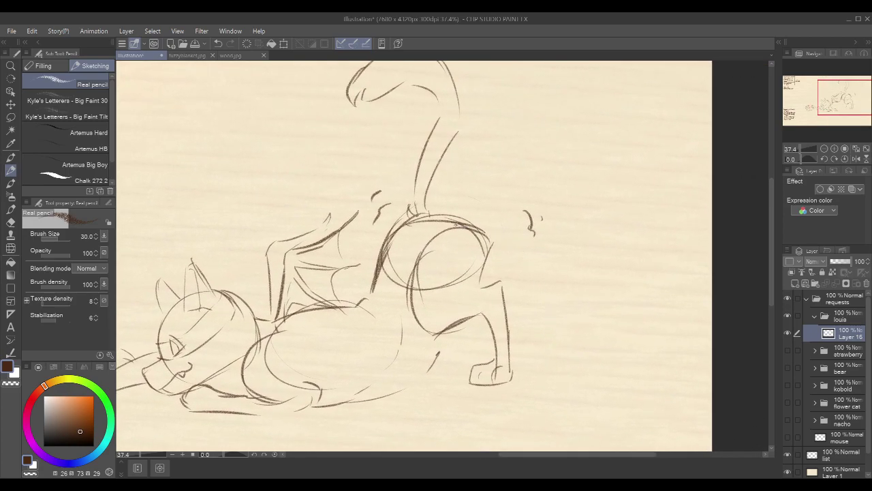
pyautogui.moveTo(383, 255); pyautogui.dragTo(409, 222)
pyautogui.moveTo(448, 218); pyautogui.dragTo(448, 208)
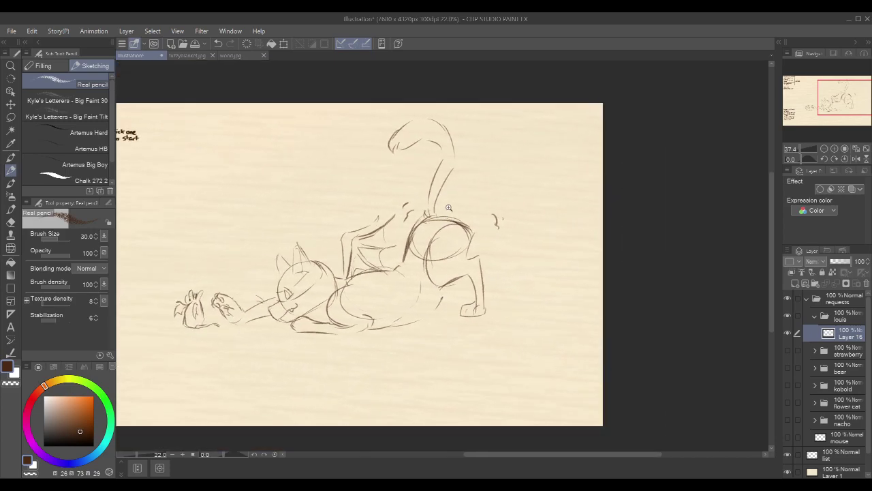
# Lower the rough cat layer's opacity to 27% and add a new layer above it
pyautogui.click(838, 260)
pyautogui.moveTo(837, 261); pyautogui.dragTo(835, 262)
pyautogui.click(795, 282)
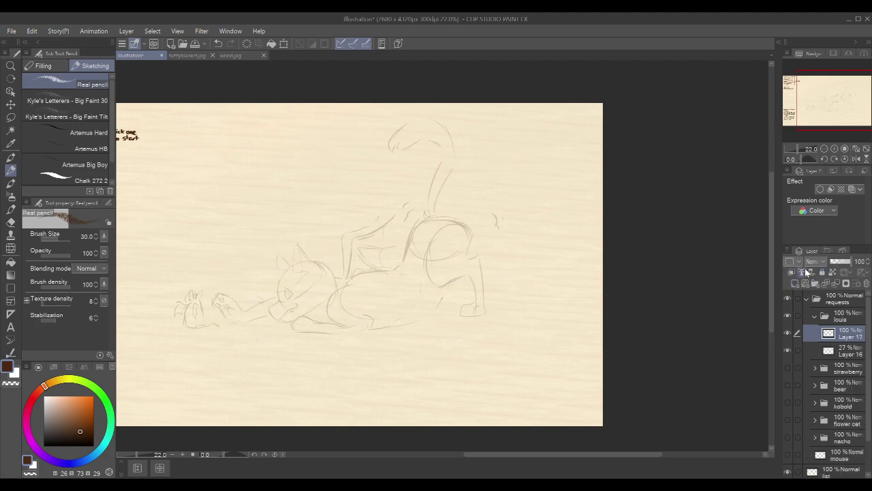
# Draw a mask band across the cat's eye, tied at the back of the head with a knot and two pointed tails
pyautogui.moveTo(366, 277); pyautogui.dragTo(386, 264)
pyautogui.moveTo(317, 264); pyautogui.dragTo(334, 253)
pyautogui.scroll(1, 334, 253)
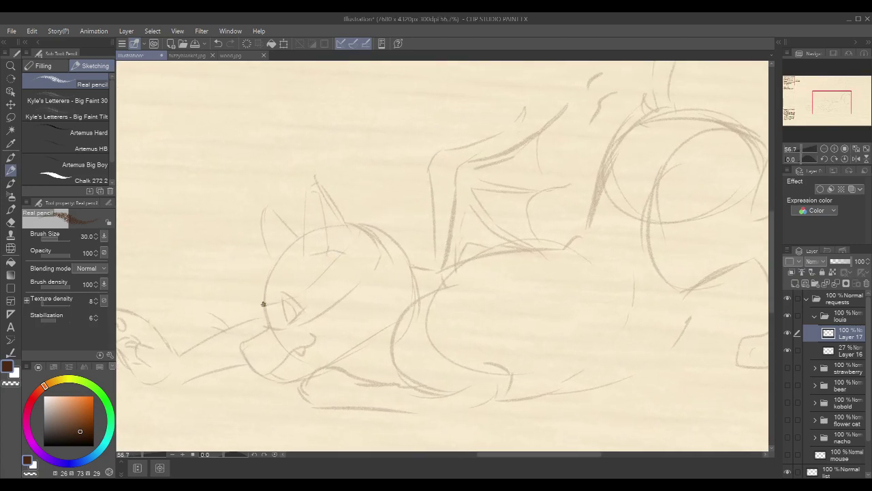
pyautogui.moveTo(261, 303)
pyautogui.mouseDown()
pyautogui.moveTo(308, 323)
pyautogui.moveTo(295, 330)
pyautogui.moveTo(394, 254)
pyautogui.mouseUp()
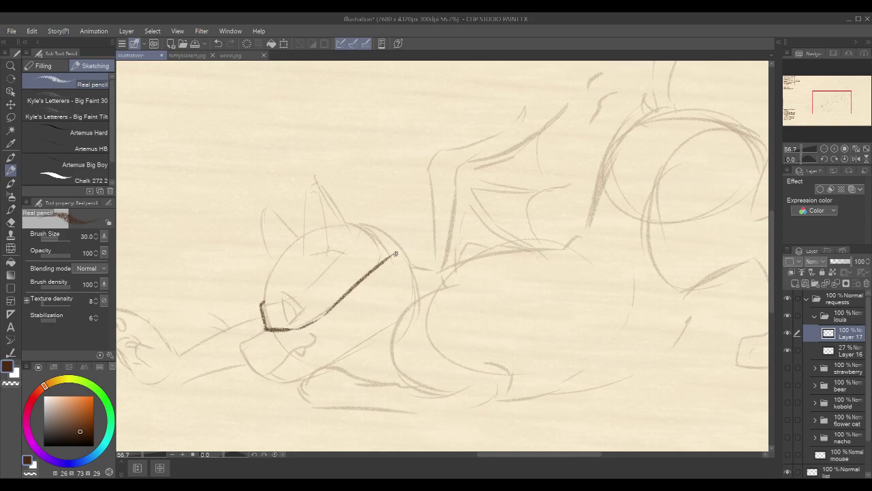
pyautogui.moveTo(262, 304)
pyautogui.mouseDown()
pyautogui.moveTo(371, 225)
pyautogui.moveTo(344, 254)
pyautogui.moveTo(380, 227)
pyautogui.moveTo(394, 255)
pyautogui.mouseUp()
pyautogui.moveTo(426, 202); pyautogui.dragTo(392, 223)
pyautogui.moveTo(346, 239)
pyautogui.mouseDown()
pyautogui.moveTo(341, 247)
pyautogui.moveTo(362, 240)
pyautogui.moveTo(350, 227)
pyautogui.moveTo(344, 240)
pyautogui.moveTo(339, 232)
pyautogui.moveTo(353, 189)
pyautogui.moveTo(368, 220)
pyautogui.moveTo(353, 224)
pyautogui.moveTo(360, 235)
pyautogui.moveTo(407, 219)
pyautogui.moveTo(409, 229)
pyautogui.moveTo(366, 247)
pyautogui.moveTo(398, 237)
pyautogui.mouseUp()
pyautogui.scroll(-2, 413, 178)
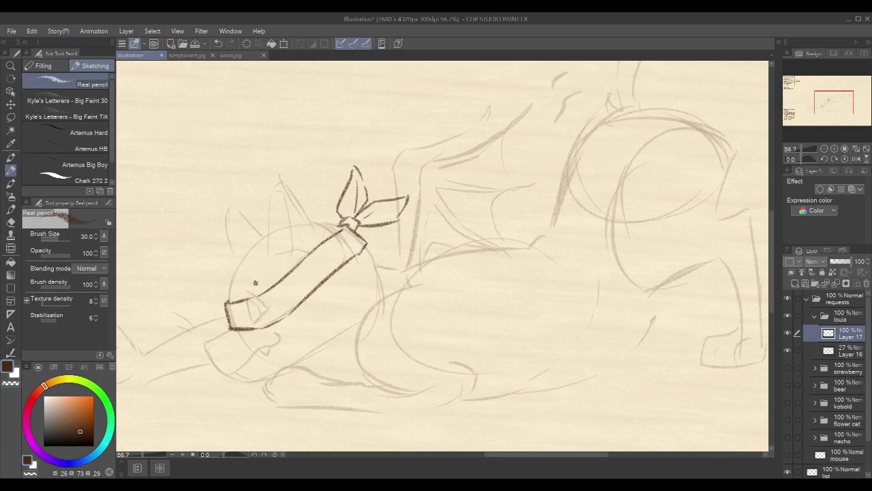
# Fill the cat's eye with white, then outline it and hatch the mask's front end in the brown pencil color
pyautogui.press('x')
pyautogui.moveTo(247, 301)
pyautogui.mouseDown()
pyautogui.moveTo(254, 322)
pyautogui.moveTo(252, 302)
pyautogui.moveTo(262, 304)
pyautogui.moveTo(241, 290)
pyautogui.moveTo(248, 316)
pyautogui.moveTo(230, 320)
pyautogui.moveTo(233, 308)
pyautogui.moveTo(243, 325)
pyautogui.mouseUp()
pyautogui.keyDown('alt'); pyautogui.click(229, 304); pyautogui.keyUp('alt')
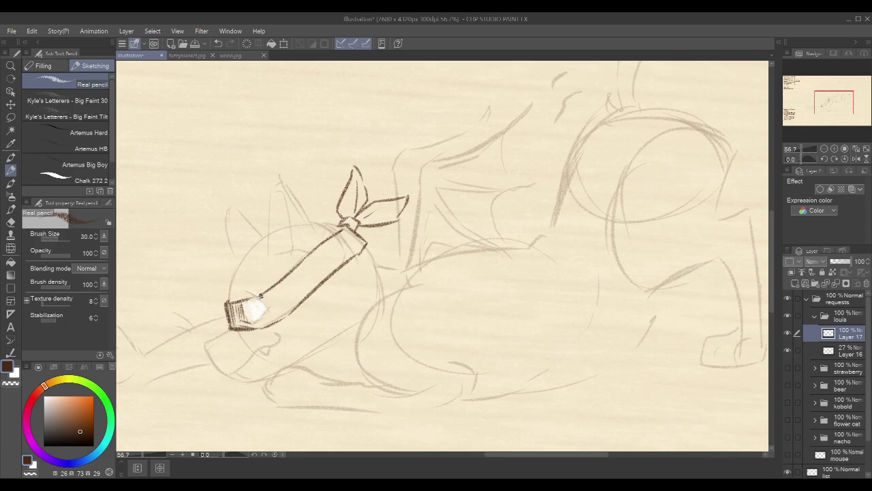
pyautogui.moveTo(270, 307); pyautogui.dragTo(260, 325)
pyautogui.moveTo(394, 232)
pyautogui.mouseDown()
pyautogui.moveTo(413, 220)
pyautogui.moveTo(411, 231)
pyautogui.mouseUp()
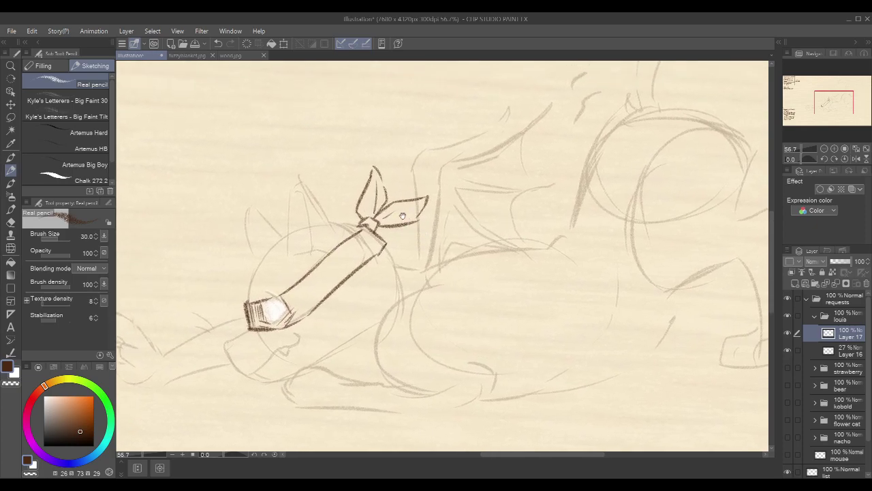
# Draw the crown line, the brow fur and the near pointed ear with its inner fur
pyautogui.moveTo(323, 223); pyautogui.dragTo(360, 225)
pyautogui.moveTo(248, 300); pyautogui.dragTo(254, 268)
pyautogui.scroll(1, 337, 150)
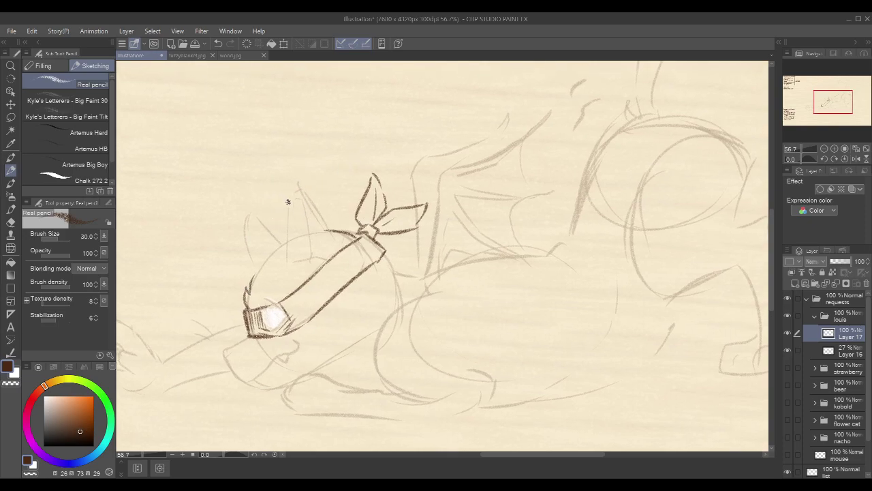
pyautogui.moveTo(282, 199); pyautogui.dragTo(323, 232)
pyautogui.moveTo(308, 263); pyautogui.dragTo(326, 257)
pyautogui.moveTo(291, 186); pyautogui.dragTo(326, 232)
pyautogui.moveTo(291, 190)
pyautogui.mouseDown()
pyautogui.moveTo(280, 238)
pyautogui.moveTo(302, 264)
pyautogui.mouseUp()
pyautogui.moveTo(290, 191)
pyautogui.mouseDown()
pyautogui.moveTo(316, 253)
pyautogui.moveTo(304, 251)
pyautogui.moveTo(315, 247)
pyautogui.mouseUp()
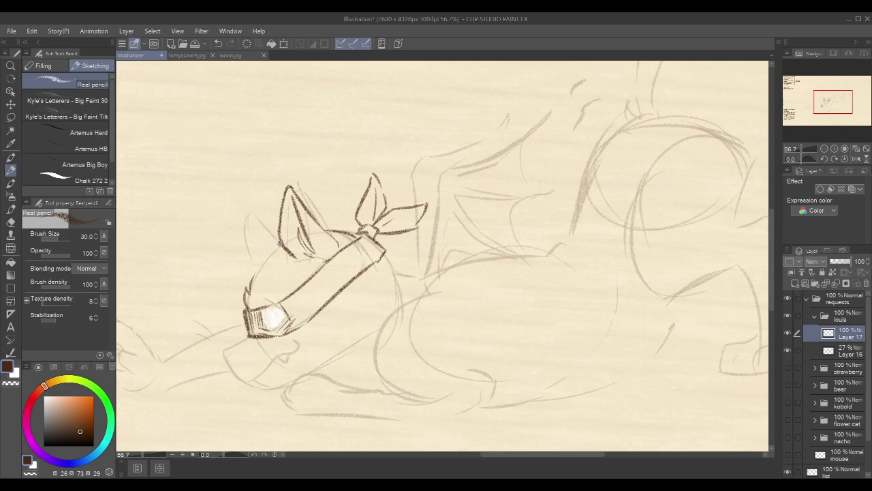
# Draw the forehead curve and the far pointed ear
pyautogui.moveTo(251, 282)
pyautogui.mouseDown()
pyautogui.moveTo(260, 263)
pyautogui.moveTo(280, 245)
pyautogui.mouseUp()
pyautogui.moveTo(247, 203); pyautogui.dragTo(279, 244)
pyautogui.moveTo(249, 209); pyautogui.dragTo(246, 262)
pyautogui.moveTo(245, 217)
pyautogui.mouseDown()
pyautogui.moveTo(274, 242)
pyautogui.moveTo(249, 239)
pyautogui.moveTo(253, 263)
pyautogui.mouseUp()
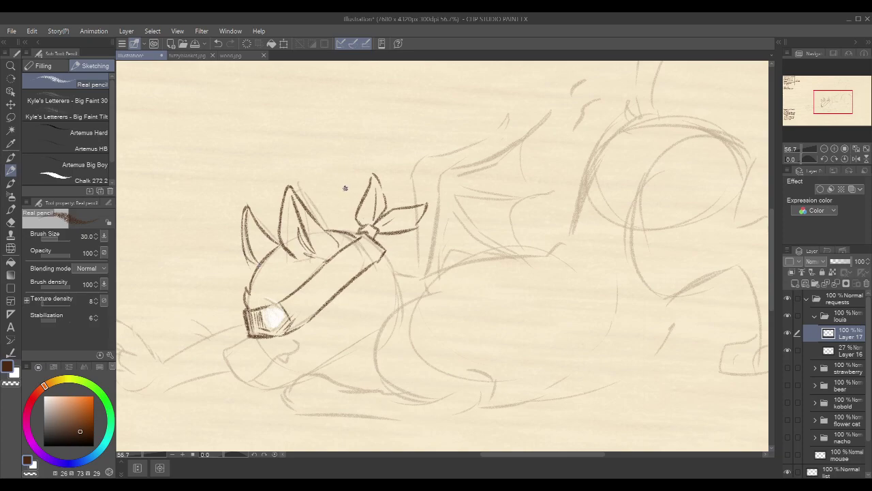
pyautogui.hotkey('ctrl', 'z')
pyautogui.moveTo(243, 250); pyautogui.dragTo(255, 267)
pyautogui.scroll(-1, 334, 190)
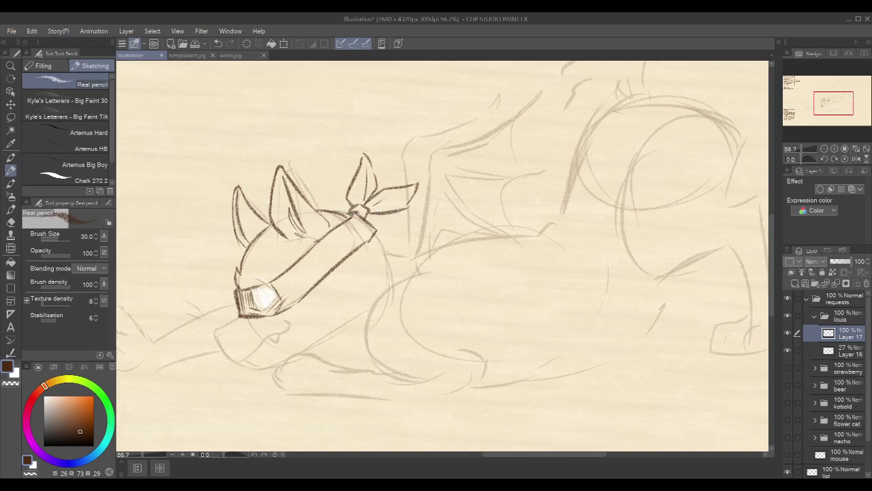
# Hatch the mask band behind the cat's eye
pyautogui.moveTo(274, 279)
pyautogui.mouseDown()
pyautogui.moveTo(288, 298)
pyautogui.moveTo(285, 278)
pyautogui.moveTo(298, 301)
pyautogui.moveTo(290, 257)
pyautogui.moveTo(308, 289)
pyautogui.moveTo(307, 243)
pyautogui.moveTo(319, 285)
pyautogui.moveTo(311, 258)
pyautogui.moveTo(338, 246)
pyautogui.mouseUp()
pyautogui.moveTo(418, 215)
pyautogui.mouseDown()
pyautogui.moveTo(515, 183)
pyautogui.moveTo(555, 156)
pyautogui.mouseUp()
pyautogui.moveTo(376, 257)
pyautogui.mouseDown()
pyautogui.moveTo(357, 265)
pyautogui.moveTo(367, 261)
pyautogui.moveTo(357, 280)
pyautogui.mouseUp()
pyautogui.hotkey('ctrl', 'z')
pyautogui.moveTo(504, 224)
pyautogui.mouseDown()
pyautogui.moveTo(279, 260)
pyautogui.moveTo(253, 300)
pyautogui.mouseUp()
pyautogui.hotkey('ctrl', 'z')
pyautogui.hotkey('ctrl', 'z')
pyautogui.moveTo(447, 242); pyautogui.dragTo(402, 246)
# Draw the cat's muzzle, mouth and lower jaw below the mask
pyautogui.moveTo(219, 301)
pyautogui.mouseDown()
pyautogui.moveTo(226, 316)
pyautogui.moveTo(247, 324)
pyautogui.moveTo(291, 292)
pyautogui.moveTo(288, 286)
pyautogui.mouseUp()
pyautogui.moveTo(245, 322)
pyautogui.mouseDown()
pyautogui.moveTo(255, 326)
pyautogui.moveTo(276, 307)
pyautogui.moveTo(300, 316)
pyautogui.mouseUp()
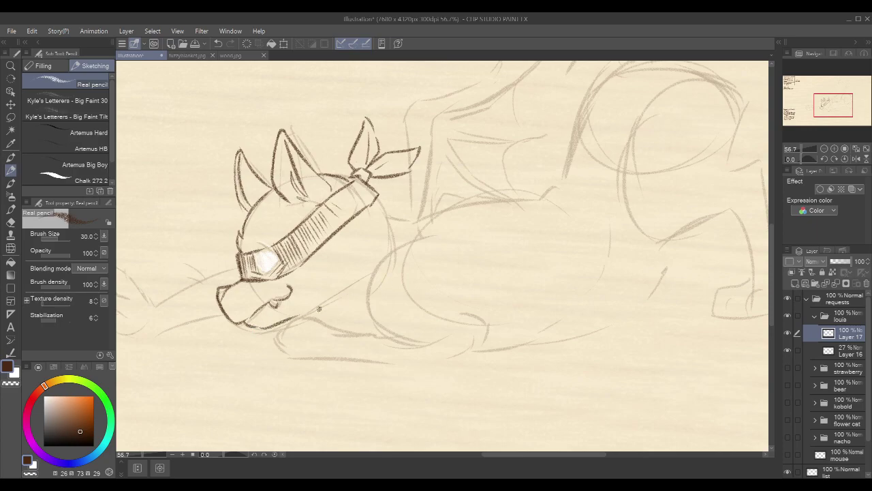
pyautogui.hotkey('ctrl', 'z')
# Draw the near front paw under the chin with the upper and lower edges of its foreleg
pyautogui.moveTo(305, 312)
pyautogui.mouseDown()
pyautogui.moveTo(284, 313)
pyautogui.moveTo(278, 332)
pyautogui.moveTo(282, 320)
pyautogui.moveTo(274, 325)
pyautogui.moveTo(287, 352)
pyautogui.mouseUp()
pyautogui.hotkey('ctrl', 'z')
pyautogui.moveTo(444, 296); pyautogui.dragTo(391, 295)
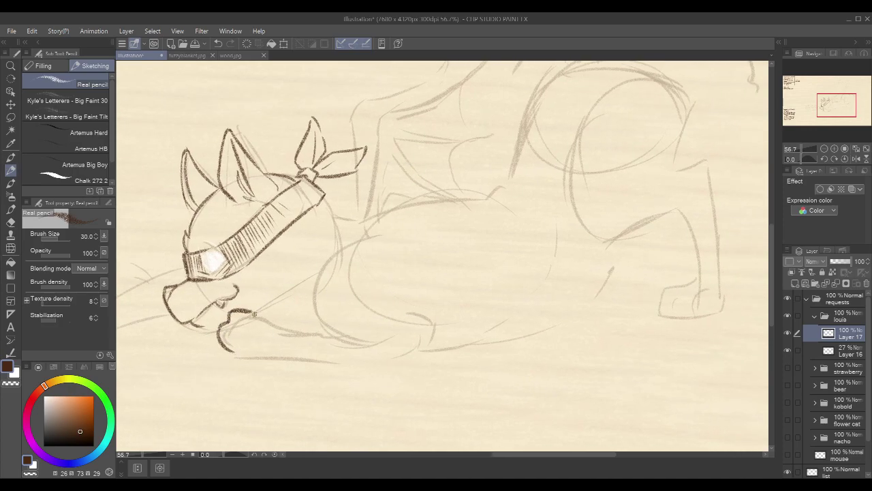
pyautogui.moveTo(217, 340); pyautogui.dragTo(224, 353)
pyautogui.moveTo(240, 310); pyautogui.dragTo(310, 325)
pyautogui.moveTo(224, 351)
pyautogui.mouseDown()
pyautogui.moveTo(279, 346)
pyautogui.moveTo(253, 350)
pyautogui.moveTo(337, 363)
pyautogui.mouseUp()
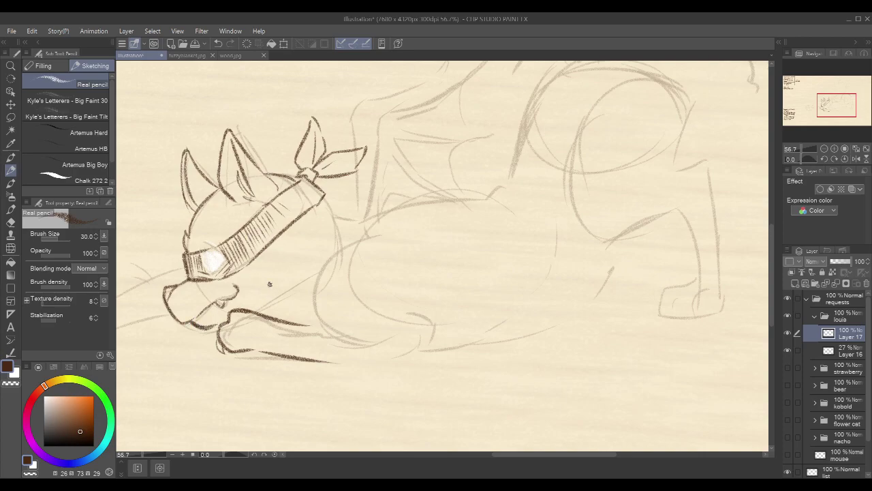
# Draw the shoulder and chest contour curving down behind the cat's head to the foreleg
pyautogui.moveTo(499, 214); pyautogui.dragTo(521, 211)
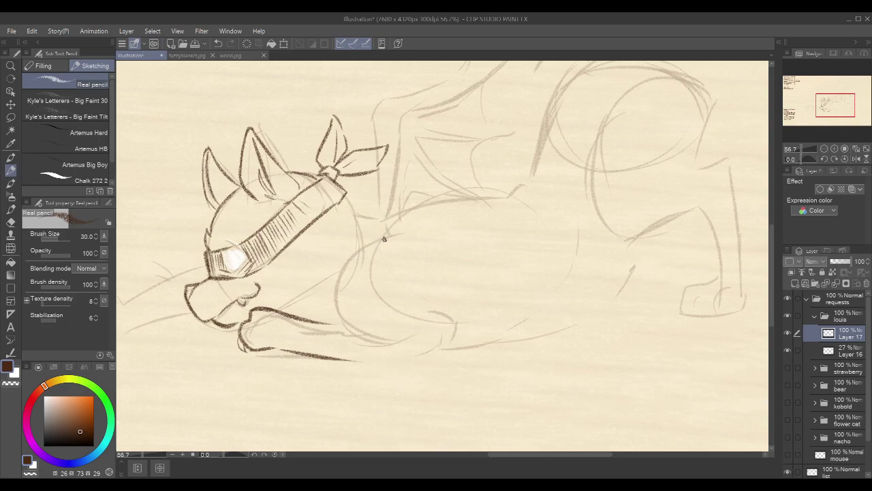
pyautogui.moveTo(384, 239)
pyautogui.mouseDown()
pyautogui.moveTo(337, 264)
pyautogui.moveTo(362, 250)
pyautogui.moveTo(350, 263)
pyautogui.moveTo(344, 319)
pyautogui.mouseUp()
pyautogui.hotkey('ctrl', 'z')
pyautogui.hotkey('ctrl', 'z')
pyautogui.moveTo(350, 257); pyautogui.dragTo(342, 325)
pyautogui.hotkey('ctrl', 'z')
pyautogui.moveTo(352, 257)
pyautogui.mouseDown()
pyautogui.moveTo(340, 276)
pyautogui.moveTo(344, 318)
pyautogui.moveTo(339, 300)
pyautogui.moveTo(344, 323)
pyautogui.moveTo(364, 335)
pyautogui.mouseUp()
pyautogui.moveTo(339, 286)
pyautogui.mouseDown()
pyautogui.moveTo(369, 336)
pyautogui.moveTo(353, 321)
pyautogui.mouseUp()
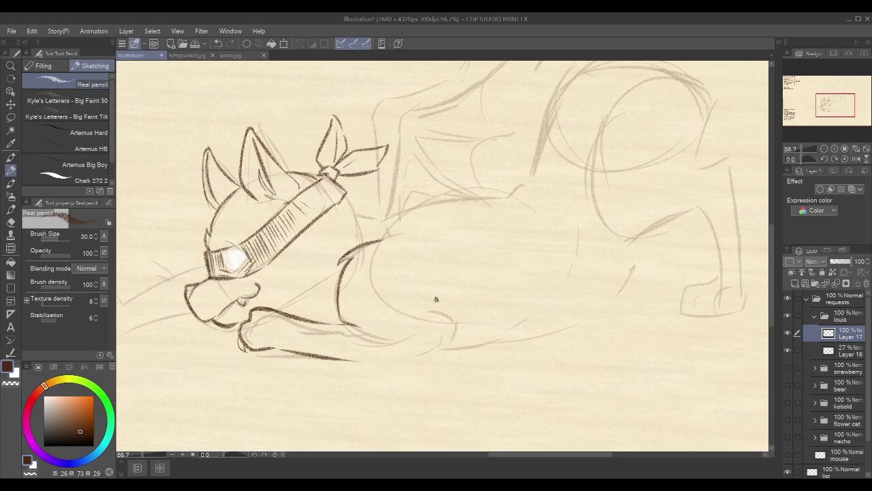
# Draw a small fur tuft at the elbow and a short contour above the folded foreleg
pyautogui.moveTo(447, 299); pyautogui.dragTo(445, 310)
pyautogui.moveTo(343, 247); pyautogui.dragTo(365, 250)
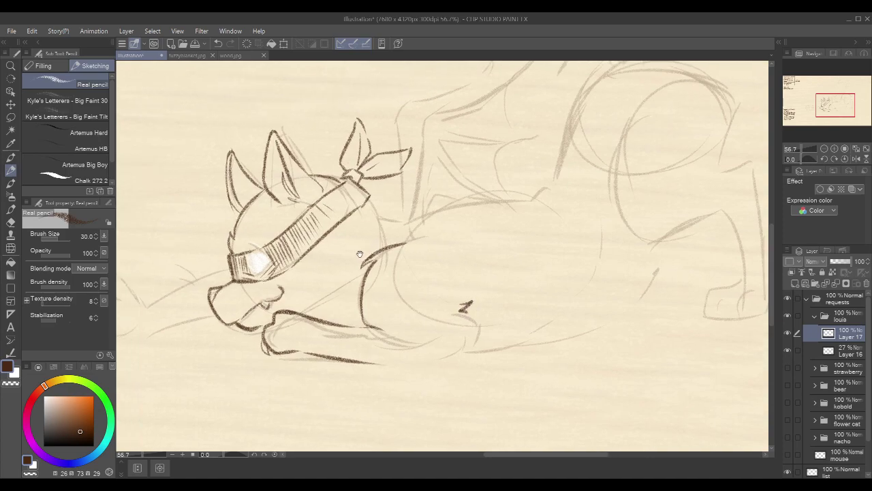
pyautogui.moveTo(305, 316)
pyautogui.mouseDown()
pyautogui.moveTo(352, 297)
pyautogui.moveTo(329, 305)
pyautogui.mouseUp()
pyautogui.hotkey('ctrl', 'z')
pyautogui.moveTo(503, 282); pyautogui.dragTo(417, 282)
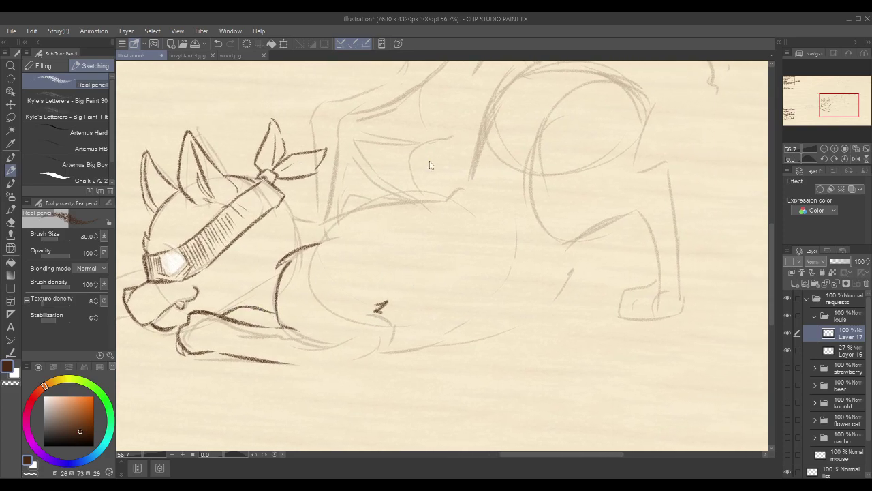
# Draw the underside of the folded foreleg, curving up to the elbow's fur tuft
pyautogui.scroll(-2, 506, 183)
pyautogui.scroll(-1, 506, 182)
pyautogui.moveTo(589, 182); pyautogui.dragTo(524, 213)
pyautogui.scroll(2, 373, 299)
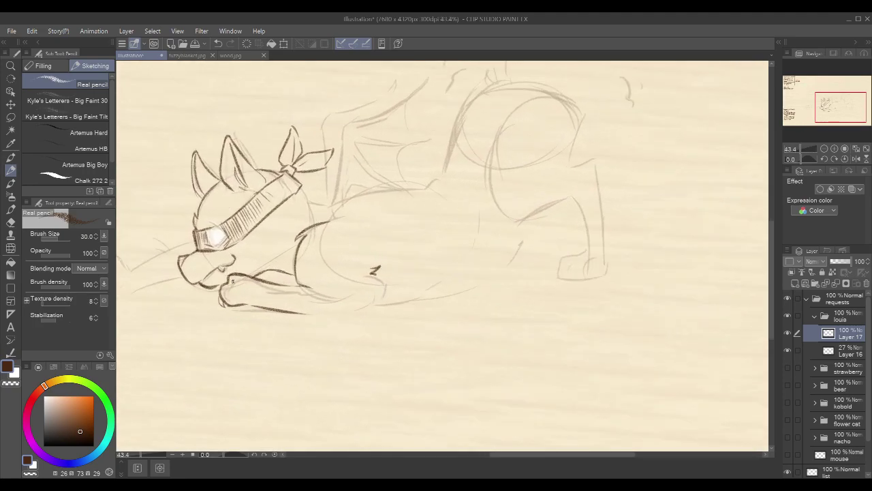
pyautogui.moveTo(448, 276); pyautogui.dragTo(410, 284)
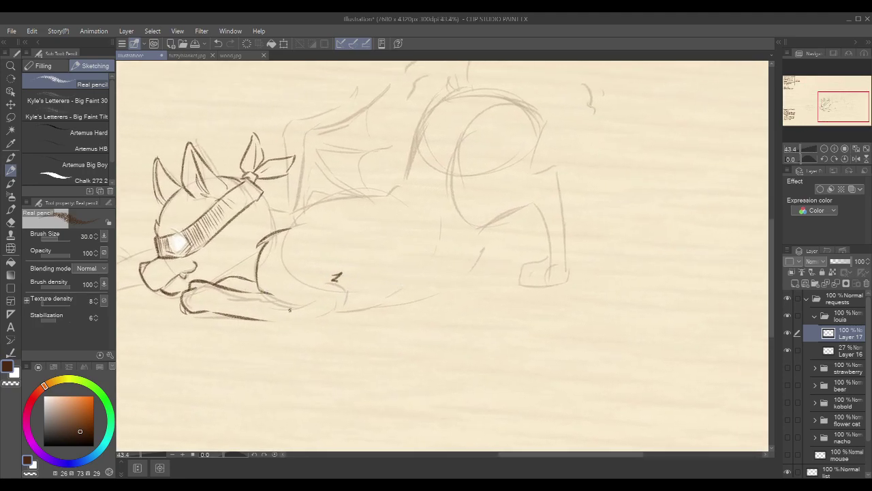
pyautogui.moveTo(276, 319); pyautogui.dragTo(330, 305)
pyautogui.hotkey('ctrl', 'z')
pyautogui.moveTo(335, 277); pyautogui.dragTo(329, 310)
pyautogui.moveTo(382, 237); pyautogui.dragTo(352, 241)
pyautogui.moveTo(240, 324); pyautogui.dragTo(299, 313)
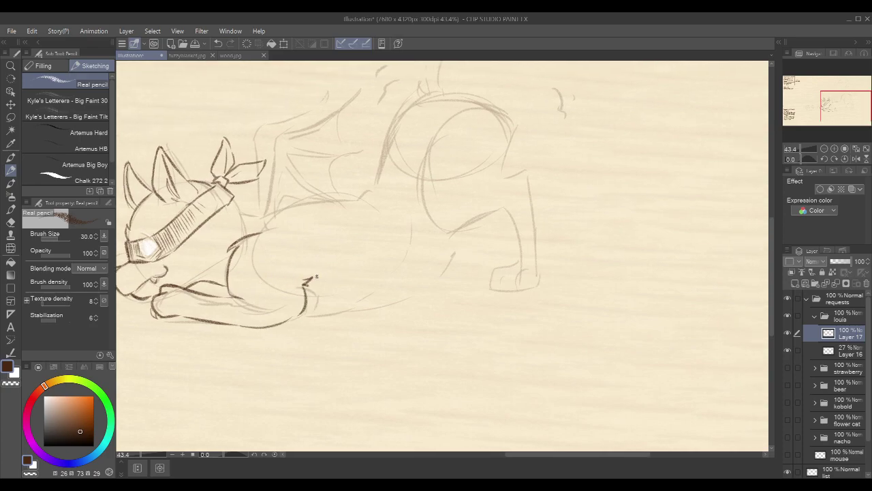
pyautogui.moveTo(420, 199); pyautogui.dragTo(565, 212)
pyautogui.moveTo(424, 153); pyautogui.dragTo(394, 164)
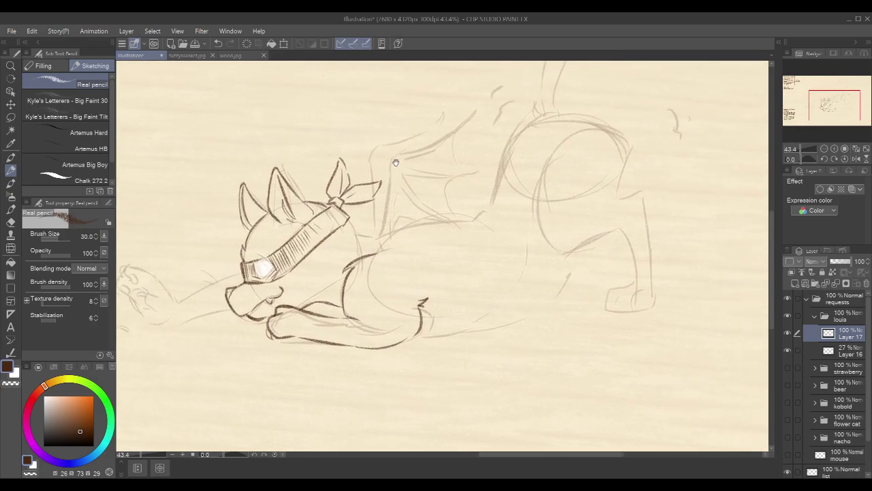
# Draw the front contour of the near hind thigh, curving down to its underside, with a small fur tuft at the top
pyautogui.moveTo(351, 223)
pyautogui.mouseDown()
pyautogui.moveTo(631, 224)
pyautogui.moveTo(584, 201)
pyautogui.moveTo(596, 168)
pyautogui.moveTo(532, 194)
pyautogui.mouseUp()
pyautogui.moveTo(658, 167)
pyautogui.mouseDown()
pyautogui.moveTo(644, 188)
pyautogui.moveTo(606, 197)
pyautogui.mouseUp()
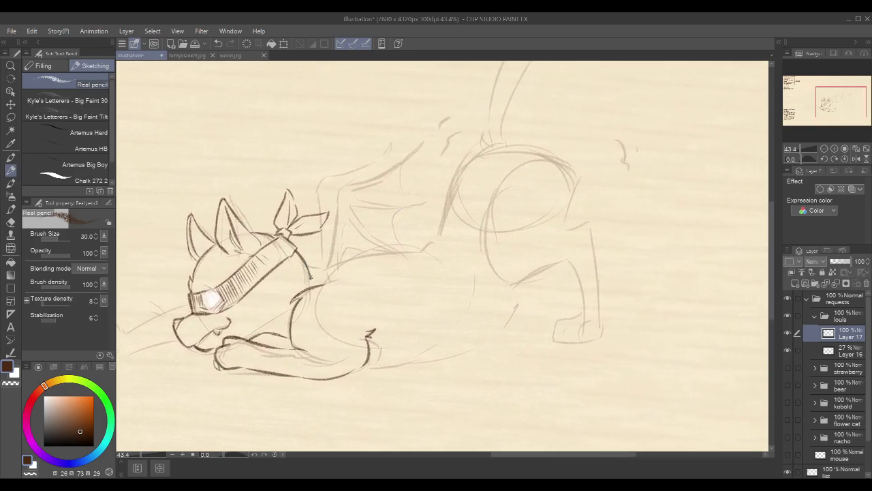
pyautogui.moveTo(528, 281); pyautogui.dragTo(495, 291)
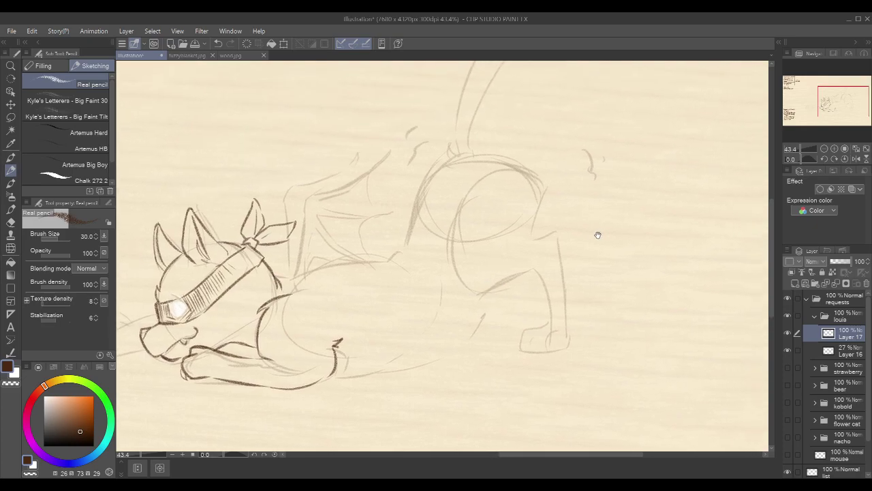
pyautogui.moveTo(599, 233); pyautogui.dragTo(532, 224)
pyautogui.moveTo(495, 195); pyautogui.dragTo(567, 173)
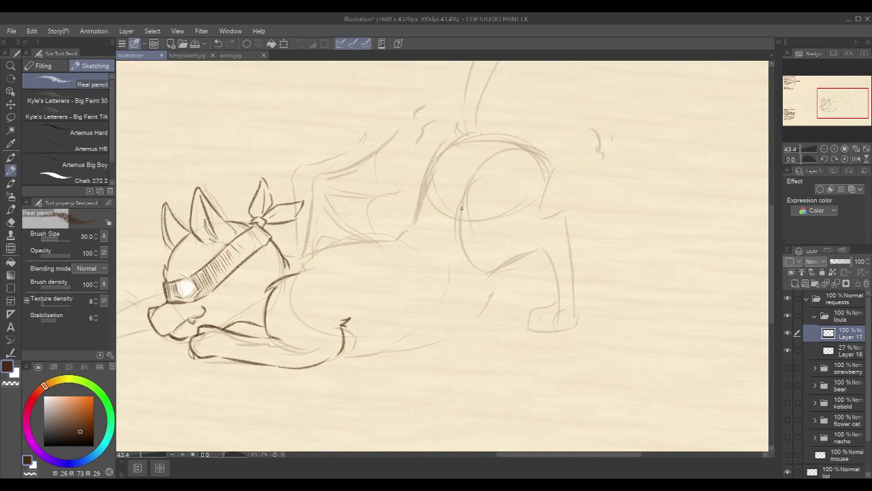
pyautogui.moveTo(465, 194)
pyautogui.mouseDown()
pyautogui.moveTo(454, 213)
pyautogui.moveTo(479, 269)
pyautogui.moveTo(519, 269)
pyautogui.mouseUp()
pyautogui.moveTo(600, 175); pyautogui.dragTo(557, 201)
pyautogui.moveTo(466, 169); pyautogui.dragTo(462, 196)
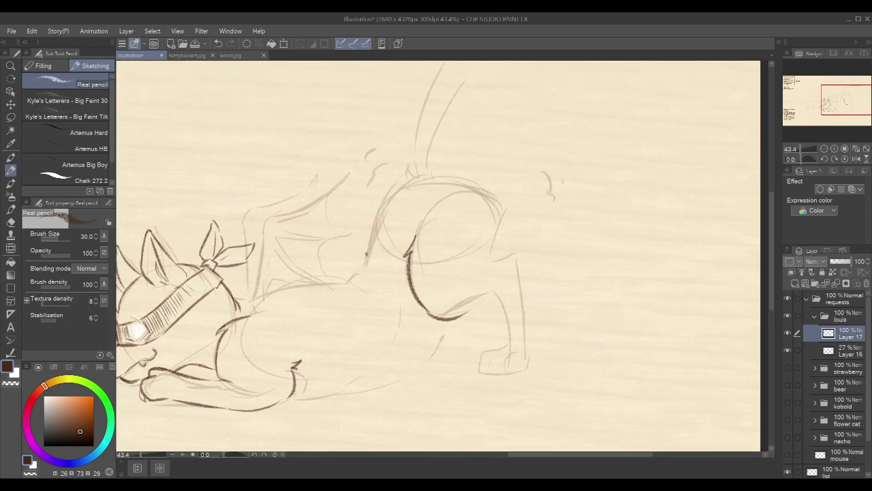
# Draw the steep front contour of the raised hindquarters, rising from the back to the rump
pyautogui.moveTo(362, 269)
pyautogui.mouseDown()
pyautogui.moveTo(380, 212)
pyautogui.moveTo(399, 193)
pyautogui.moveTo(423, 190)
pyautogui.mouseUp()
pyautogui.hotkey('ctrl', 'z')
pyautogui.hotkey('ctrl', 'z')
pyautogui.moveTo(362, 269)
pyautogui.mouseDown()
pyautogui.moveTo(378, 209)
pyautogui.moveTo(406, 189)
pyautogui.mouseUp()
pyautogui.moveTo(515, 167); pyautogui.dragTo(501, 206)
pyautogui.moveTo(577, 202); pyautogui.dragTo(619, 157)
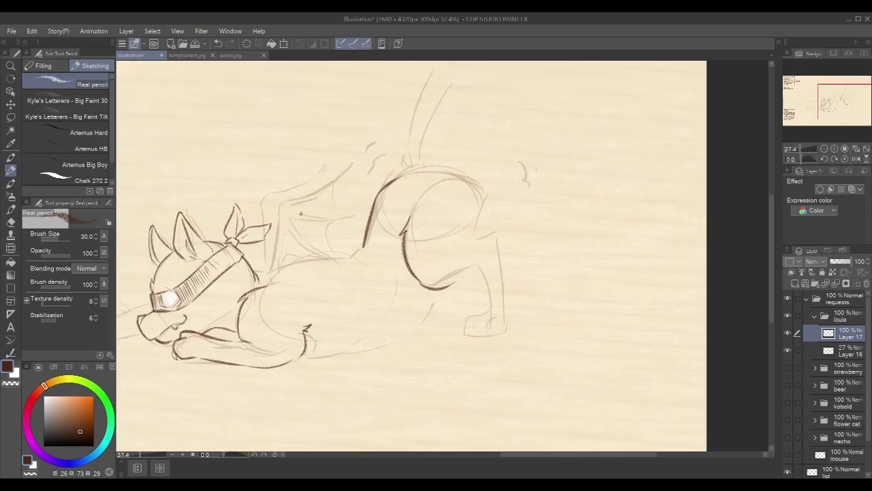
# Draw the near wing's arm from the shoulder up to the pointed wrist joint
pyautogui.scroll(2, 314, 222)
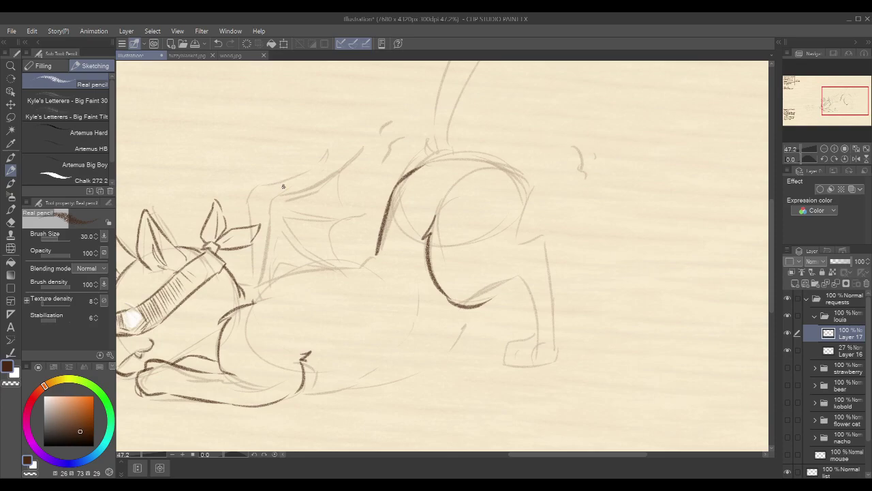
pyautogui.moveTo(274, 194); pyautogui.dragTo(268, 259)
pyautogui.hotkey('ctrl', 'z')
pyautogui.moveTo(274, 196); pyautogui.dragTo(253, 301)
pyautogui.moveTo(281, 187); pyautogui.dragTo(284, 193)
# Draw the near wing's three finger bones fanning from the arm to their pointed tips
pyautogui.moveTo(413, 184); pyautogui.dragTo(410, 215)
pyautogui.moveTo(280, 220)
pyautogui.mouseDown()
pyautogui.moveTo(292, 225)
pyautogui.moveTo(361, 178)
pyautogui.mouseUp()
pyautogui.hotkey('ctrl', 'z')
pyautogui.hotkey('ctrl', 'z')
pyautogui.moveTo(287, 225)
pyautogui.mouseDown()
pyautogui.moveTo(366, 178)
pyautogui.moveTo(311, 220)
pyautogui.mouseUp()
pyautogui.moveTo(313, 220)
pyautogui.mouseDown()
pyautogui.moveTo(288, 236)
pyautogui.moveTo(360, 250)
pyautogui.mouseUp()
pyautogui.moveTo(282, 251); pyautogui.dragTo(344, 248)
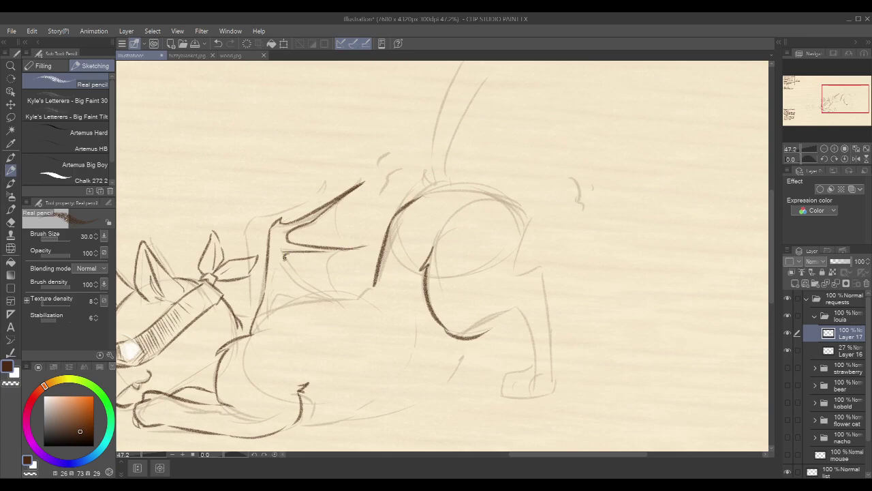
pyautogui.moveTo(285, 257)
pyautogui.mouseDown()
pyautogui.moveTo(310, 288)
pyautogui.moveTo(344, 308)
pyautogui.mouseUp()
pyautogui.moveTo(281, 267); pyautogui.dragTo(339, 308)
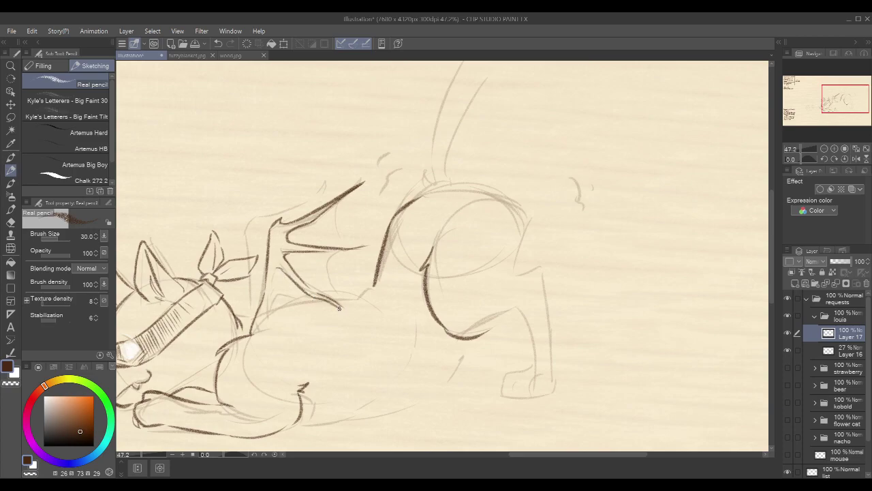
# Draw the near wing's ragged, scalloped membrane edge between the finger bones, with a small hole near the tip
pyautogui.moveTo(273, 280); pyautogui.dragTo(265, 319)
pyautogui.moveTo(271, 317)
pyautogui.mouseDown()
pyautogui.moveTo(303, 286)
pyautogui.moveTo(296, 308)
pyautogui.moveTo(289, 305)
pyautogui.moveTo(301, 312)
pyautogui.moveTo(336, 303)
pyautogui.moveTo(338, 285)
pyautogui.moveTo(338, 302)
pyautogui.moveTo(328, 290)
pyautogui.moveTo(354, 247)
pyautogui.mouseUp()
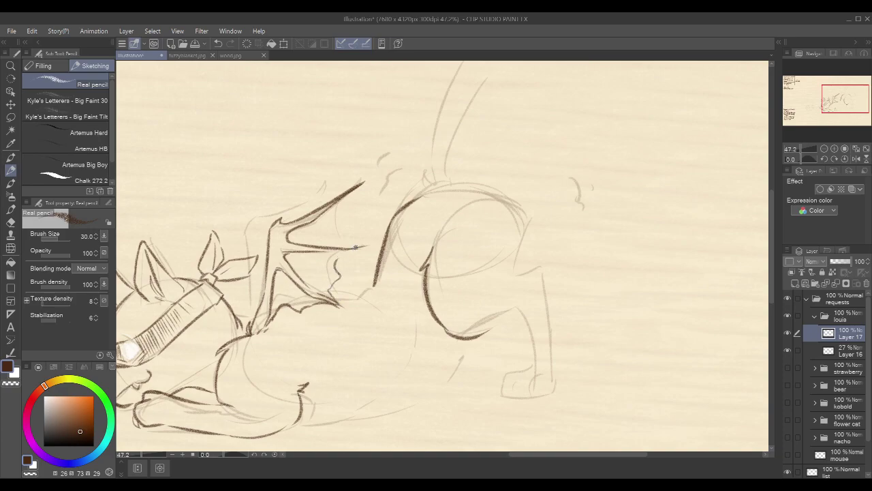
pyautogui.moveTo(347, 193); pyautogui.dragTo(344, 249)
pyautogui.moveTo(394, 250); pyautogui.dragTo(431, 193)
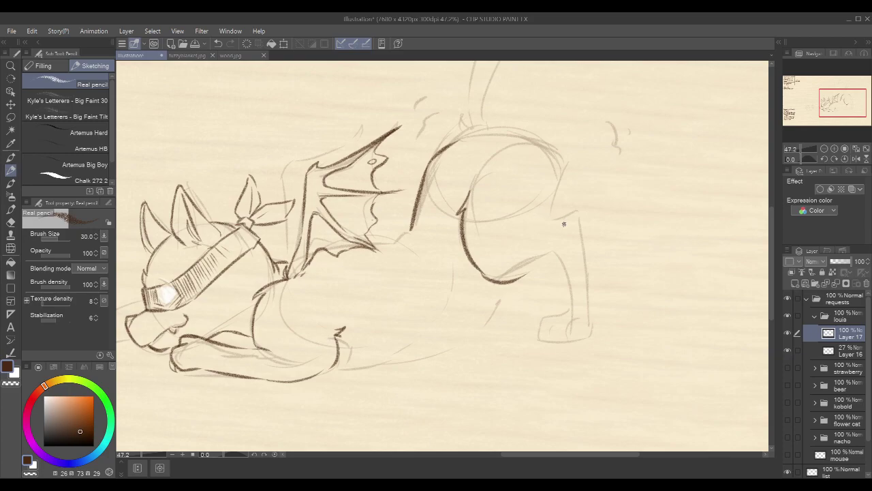
# Draw the upper outline of the outstretched far front paw over its rough, from the toe tip toward the wrist
pyautogui.moveTo(566, 272)
pyautogui.mouseDown()
pyautogui.moveTo(552, 275)
pyautogui.moveTo(568, 300)
pyautogui.moveTo(503, 277)
pyautogui.moveTo(430, 302)
pyautogui.moveTo(284, 227)
pyautogui.mouseUp()
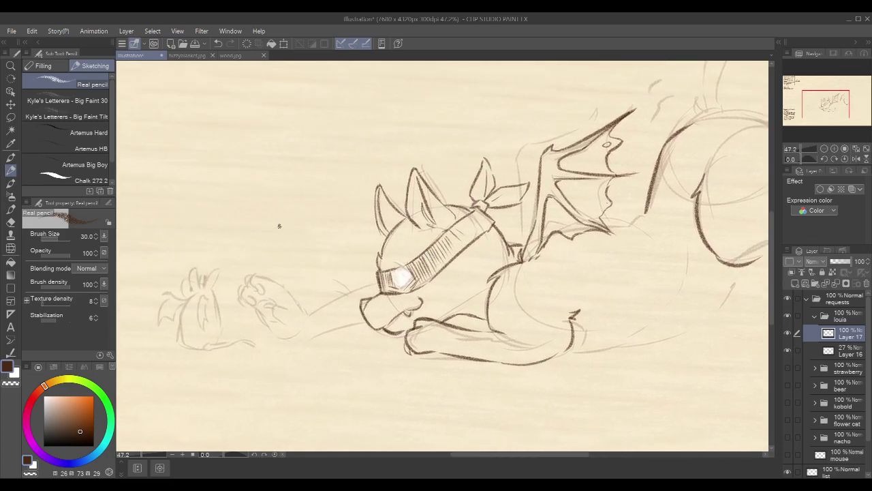
pyautogui.scroll(2, 256, 254)
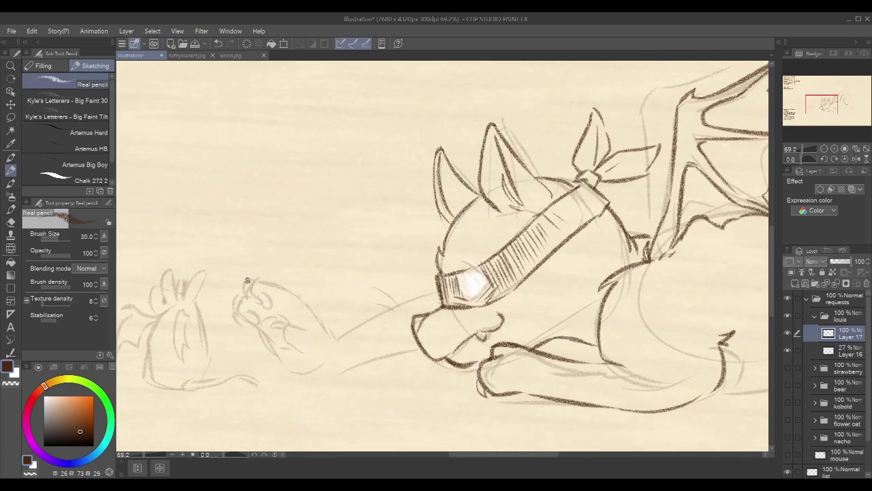
pyautogui.hotkey('ctrl', 'z')
pyautogui.moveTo(252, 278)
pyautogui.mouseDown()
pyautogui.moveTo(241, 286)
pyautogui.moveTo(247, 302)
pyautogui.moveTo(293, 288)
pyautogui.moveTo(325, 334)
pyautogui.mouseUp()
pyautogui.hotkey('ctrl', 'z')
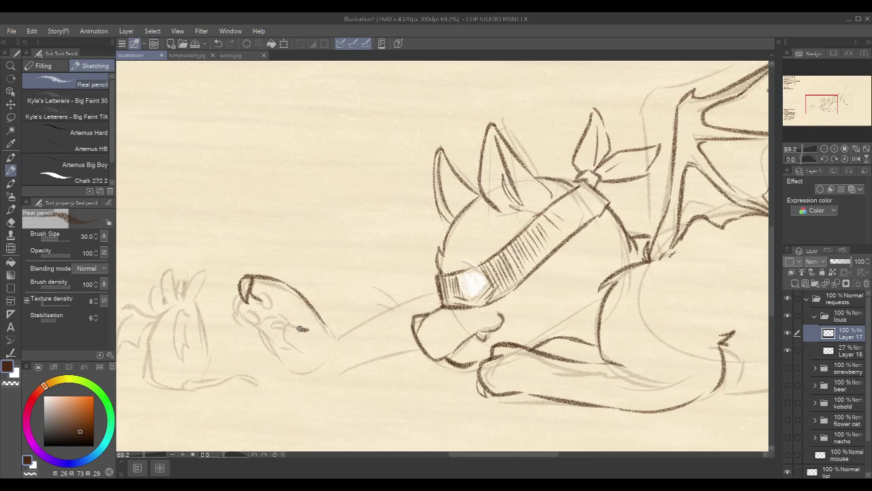
# Draw the toes and central pad of the outstretched paw, with a small fur tuft at the wrist
pyautogui.moveTo(306, 329)
pyautogui.mouseDown()
pyautogui.moveTo(312, 349)
pyautogui.moveTo(280, 337)
pyautogui.mouseUp()
pyautogui.moveTo(319, 317)
pyautogui.mouseDown()
pyautogui.moveTo(338, 345)
pyautogui.moveTo(344, 334)
pyautogui.mouseUp()
pyautogui.moveTo(263, 298)
pyautogui.mouseDown()
pyautogui.moveTo(265, 319)
pyautogui.moveTo(242, 298)
pyautogui.moveTo(240, 306)
pyautogui.moveTo(241, 295)
pyautogui.moveTo(237, 311)
pyautogui.moveTo(259, 320)
pyautogui.moveTo(248, 306)
pyautogui.moveTo(259, 308)
pyautogui.moveTo(242, 320)
pyautogui.moveTo(238, 314)
pyautogui.moveTo(260, 330)
pyautogui.moveTo(242, 312)
pyautogui.moveTo(265, 330)
pyautogui.moveTo(262, 312)
pyautogui.moveTo(276, 313)
pyautogui.moveTo(279, 359)
pyautogui.moveTo(274, 353)
pyautogui.moveTo(292, 348)
pyautogui.moveTo(278, 308)
pyautogui.moveTo(263, 326)
pyautogui.moveTo(275, 345)
pyautogui.mouseUp()
pyautogui.hotkey('ctrl', 'z')
pyautogui.press('c')
pyautogui.press('c')
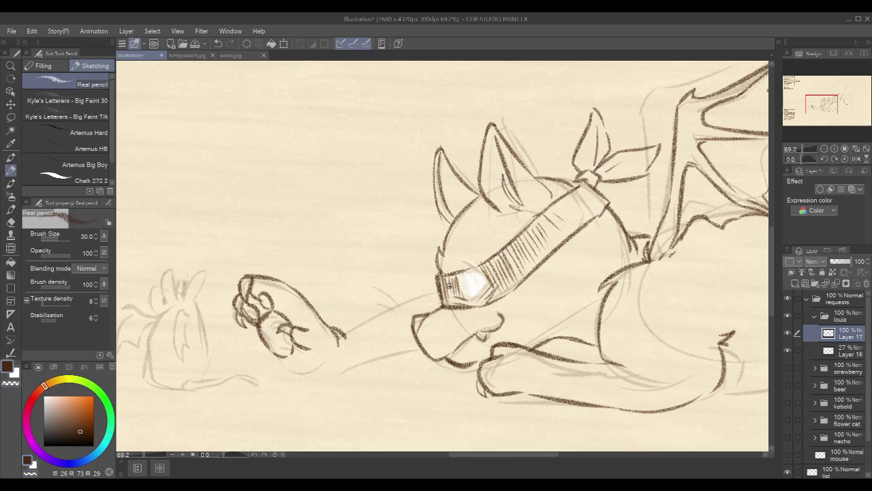
# Draw the rounded underside of the outstretched paw from its pad toward the wrist
pyautogui.moveTo(455, 269); pyautogui.dragTo(437, 260)
pyautogui.hscroll(3, 437, 260)
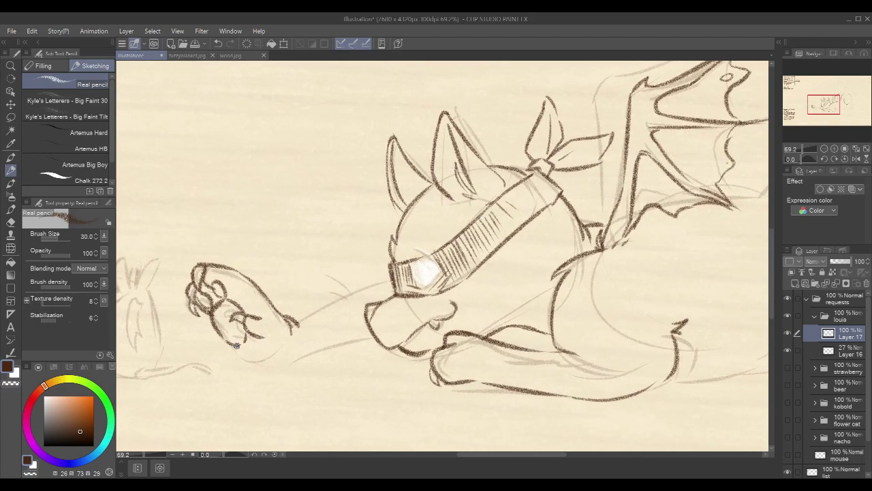
pyautogui.moveTo(237, 345); pyautogui.dragTo(291, 359)
# Draw the upper and lower edges of the outstretched foreleg between the wrist and the cat's face
pyautogui.moveTo(522, 227); pyautogui.dragTo(520, 188)
pyautogui.moveTo(294, 276); pyautogui.dragTo(393, 231)
pyautogui.moveTo(488, 251); pyautogui.dragTo(494, 243)
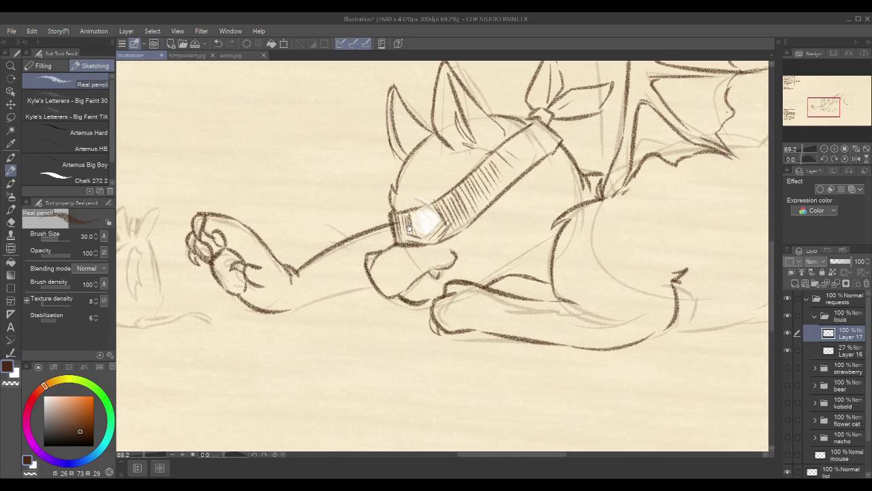
pyautogui.moveTo(395, 235); pyautogui.dragTo(405, 222)
pyautogui.moveTo(301, 296); pyautogui.dragTo(384, 274)
pyautogui.moveTo(512, 205); pyautogui.dragTo(459, 238)
# Add light white strokes around the outstretched foreleg's upper edge beside the mask, and switch back to dark brown
pyautogui.press('x')
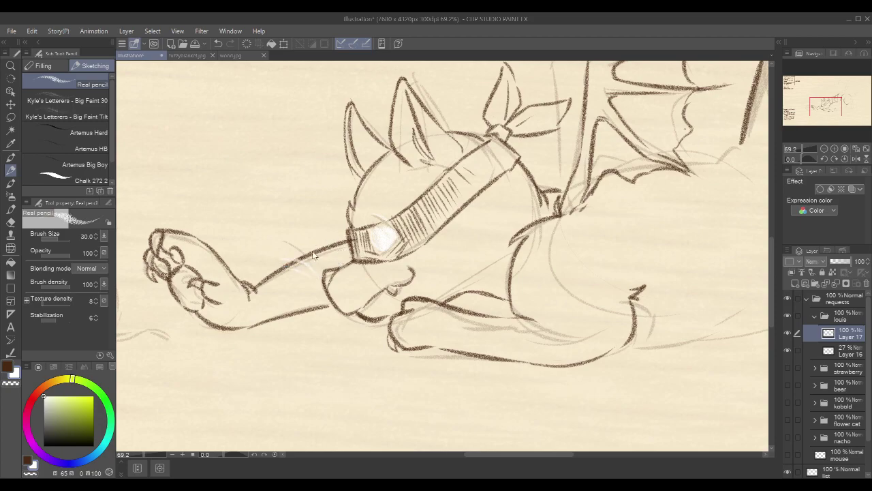
pyautogui.moveTo(271, 260); pyautogui.dragTo(312, 263)
pyautogui.press('x')
# Draw the far wing's outer edge behind the near wing, rising from the shoulder and bending toward a pointed tip
pyautogui.moveTo(701, 152)
pyautogui.mouseDown()
pyautogui.moveTo(563, 161)
pyautogui.moveTo(561, 170)
pyautogui.moveTo(514, 186)
pyautogui.mouseUp()
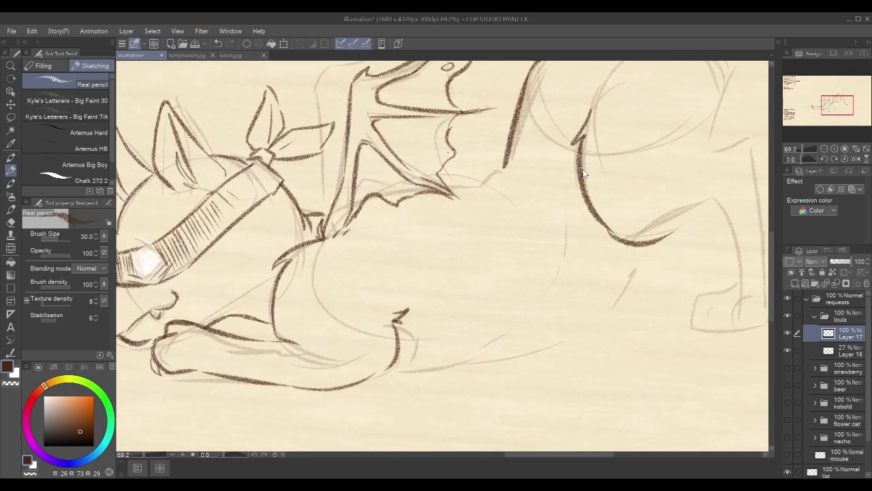
pyautogui.scroll(-2, 582, 172)
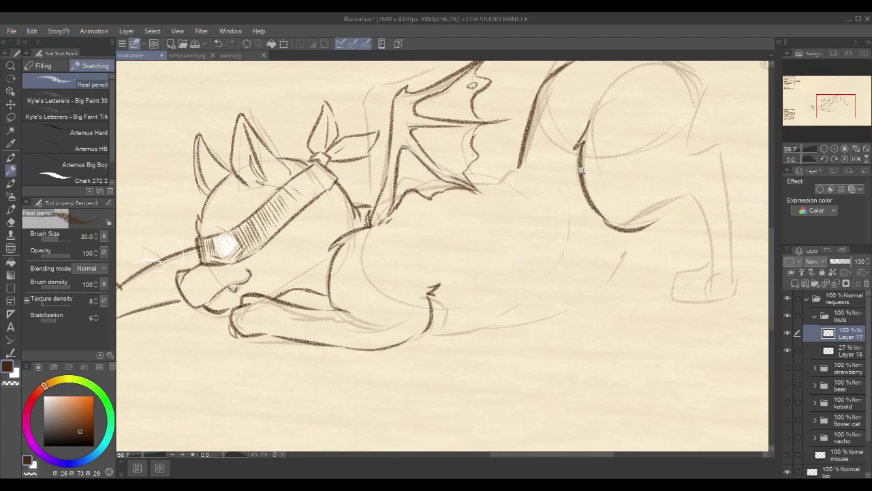
pyautogui.moveTo(580, 173); pyautogui.dragTo(520, 182)
pyautogui.moveTo(599, 177); pyautogui.dragTo(508, 195)
pyautogui.moveTo(586, 196); pyautogui.dragTo(585, 244)
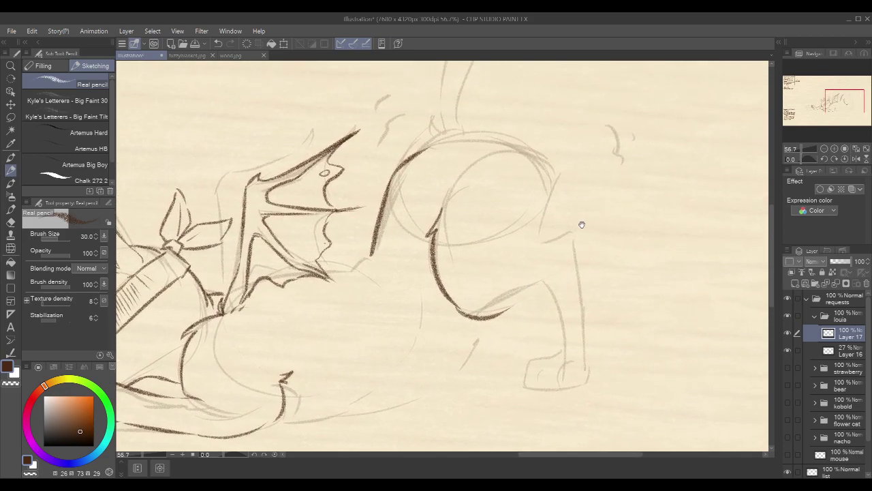
pyautogui.moveTo(556, 199); pyautogui.dragTo(561, 205)
pyautogui.moveTo(224, 296); pyautogui.dragTo(217, 250)
pyautogui.moveTo(215, 219)
pyautogui.mouseDown()
pyautogui.moveTo(236, 177)
pyautogui.moveTo(311, 152)
pyautogui.mouseUp()
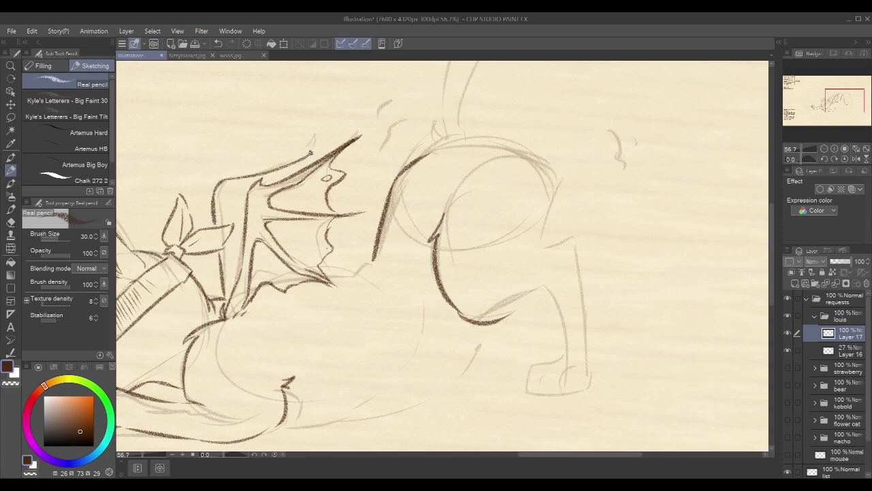
pyautogui.moveTo(227, 178)
pyautogui.mouseDown()
pyautogui.moveTo(310, 157)
pyautogui.moveTo(272, 164)
pyautogui.moveTo(317, 145)
pyautogui.moveTo(300, 170)
pyautogui.mouseUp()
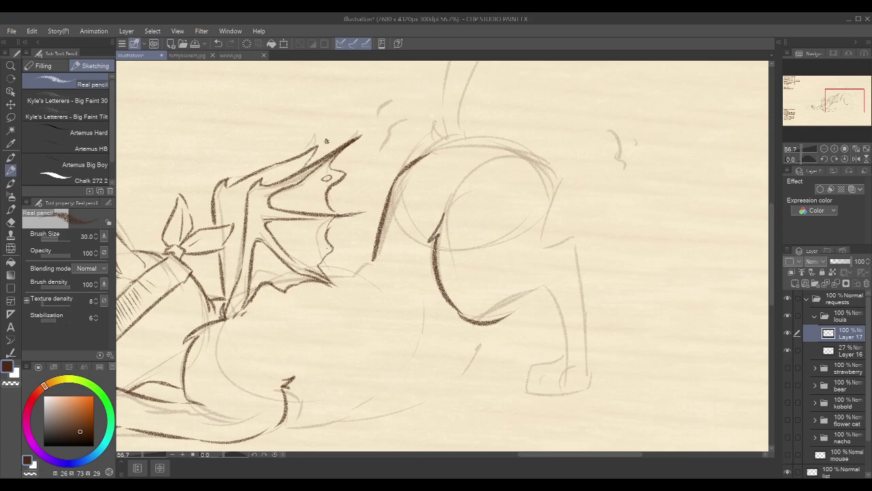
# Shade the narrow visible strip of the far wing with close parallel hatching along its arm and upper edge
pyautogui.moveTo(230, 265)
pyautogui.mouseDown()
pyautogui.moveTo(224, 286)
pyautogui.moveTo(223, 244)
pyautogui.moveTo(230, 293)
pyautogui.moveTo(236, 239)
pyautogui.mouseUp()
pyautogui.moveTo(215, 204)
pyautogui.mouseDown()
pyautogui.moveTo(221, 183)
pyautogui.moveTo(237, 231)
pyautogui.moveTo(237, 186)
pyautogui.moveTo(242, 199)
pyautogui.moveTo(247, 179)
pyautogui.moveTo(266, 183)
pyautogui.moveTo(303, 154)
pyautogui.mouseUp()
pyautogui.moveTo(304, 171); pyautogui.dragTo(308, 154)
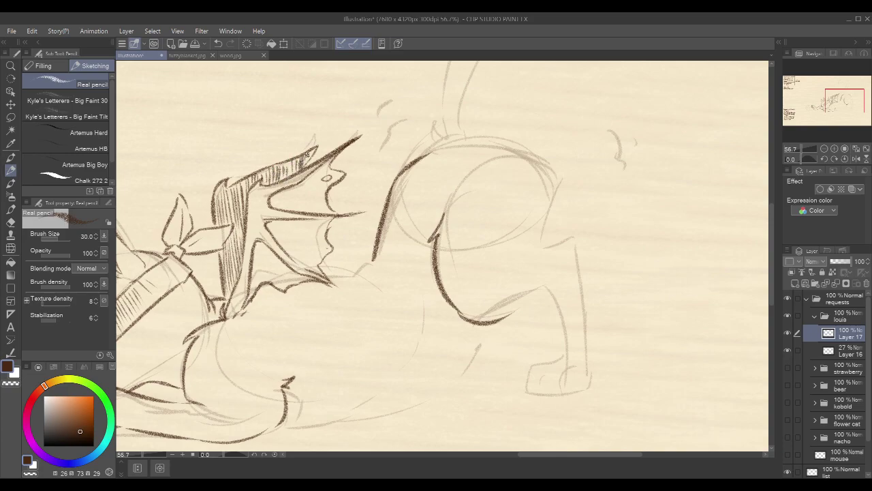
pyautogui.moveTo(336, 209); pyautogui.dragTo(325, 215)
# Draw the back line connecting the near wing's lower tip to the base of the raised hindquarters
pyautogui.moveTo(236, 318)
pyautogui.mouseDown()
pyautogui.moveTo(570, 222)
pyautogui.moveTo(687, 200)
pyautogui.moveTo(431, 214)
pyautogui.mouseUp()
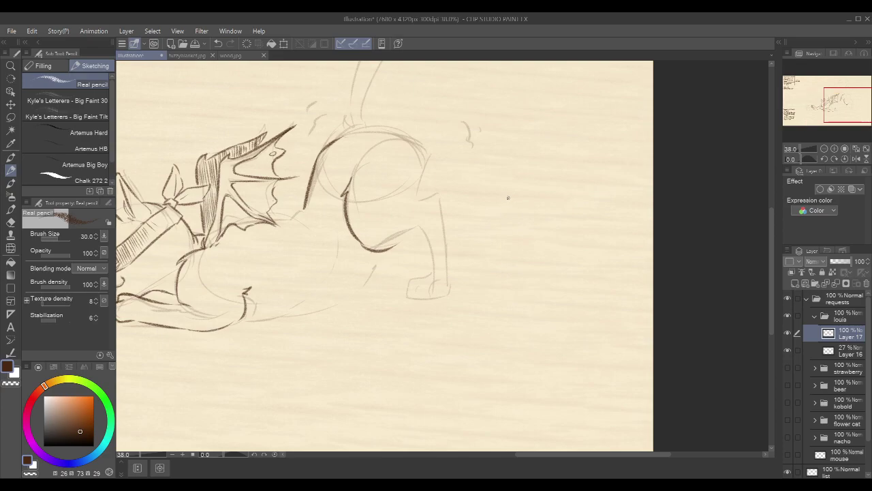
pyautogui.moveTo(509, 198); pyautogui.dragTo(521, 202)
pyautogui.moveTo(335, 210); pyautogui.dragTo(414, 236)
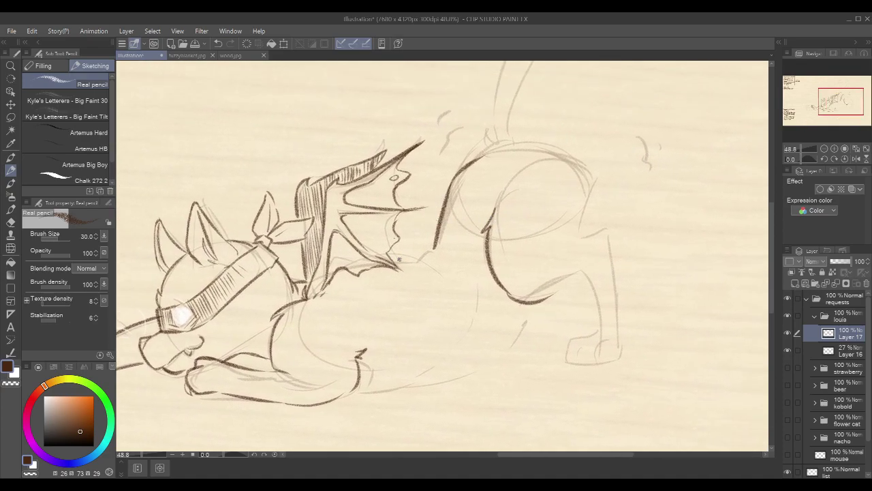
pyautogui.moveTo(394, 264); pyautogui.dragTo(428, 259)
# Draw the belly line running from the folded foreleg's elbow toward the hind leg
pyautogui.moveTo(619, 242); pyautogui.dragTo(541, 192)
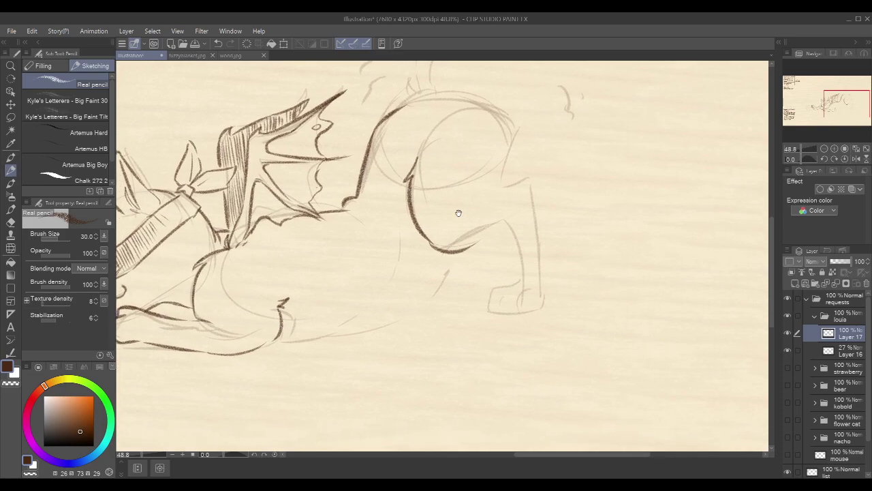
pyautogui.moveTo(265, 347)
pyautogui.mouseDown()
pyautogui.moveTo(328, 342)
pyautogui.moveTo(372, 324)
pyautogui.mouseUp()
pyautogui.hotkey('ctrl', 'z')
pyautogui.moveTo(300, 346); pyautogui.dragTo(397, 322)
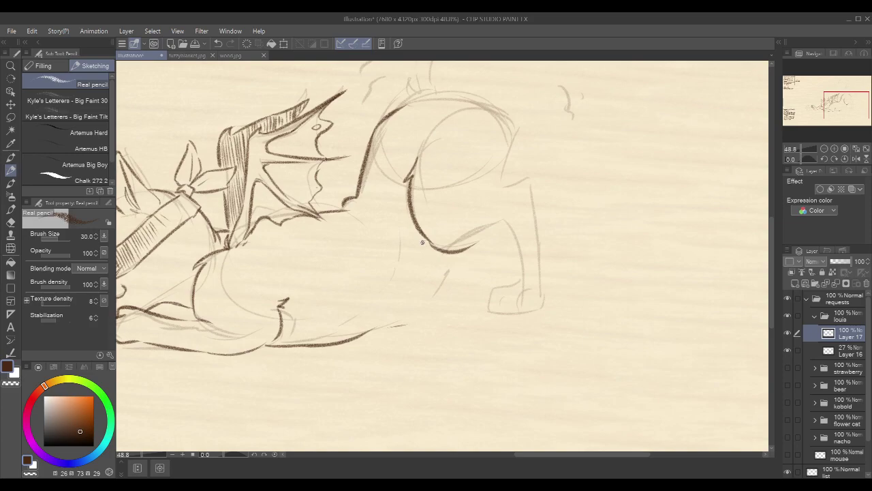
# Draw the curve over the top of the rump and down the back of the near thigh
pyautogui.moveTo(588, 153)
pyautogui.mouseDown()
pyautogui.moveTo(520, 231)
pyautogui.moveTo(506, 270)
pyautogui.moveTo(497, 242)
pyautogui.mouseUp()
pyautogui.moveTo(344, 190); pyautogui.dragTo(408, 230)
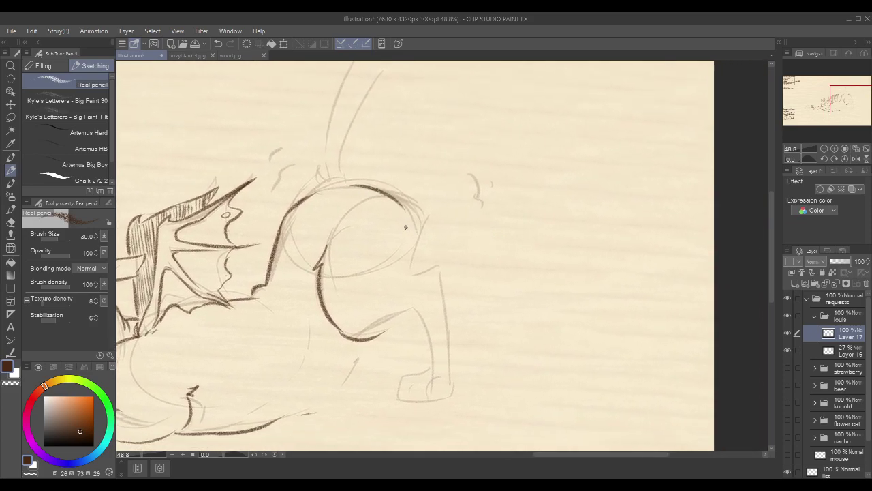
pyautogui.hotkey('ctrl', 'z')
pyautogui.moveTo(338, 186); pyautogui.dragTo(414, 203)
pyautogui.hotkey('ctrl', 'z')
pyautogui.moveTo(339, 185)
pyautogui.mouseDown()
pyautogui.moveTo(406, 212)
pyautogui.moveTo(416, 236)
pyautogui.moveTo(403, 293)
pyautogui.mouseUp()
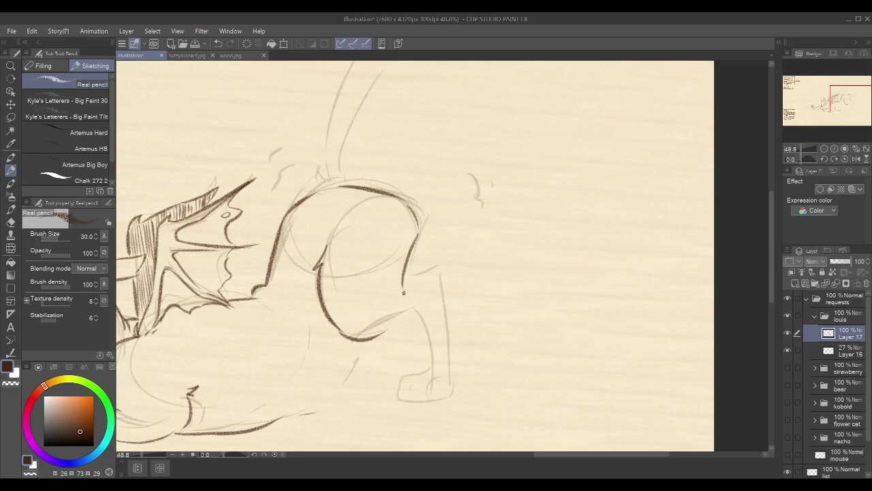
# Draw the near hind leg's thigh underside, angular hock and lower leg, ending in a paw with a toe line
pyautogui.moveTo(386, 332)
pyautogui.mouseDown()
pyautogui.moveTo(421, 310)
pyautogui.moveTo(446, 217)
pyautogui.moveTo(447, 235)
pyautogui.moveTo(466, 229)
pyautogui.mouseUp()
pyautogui.moveTo(498, 273); pyautogui.dragTo(529, 253)
pyautogui.moveTo(495, 210); pyautogui.dragTo(511, 330)
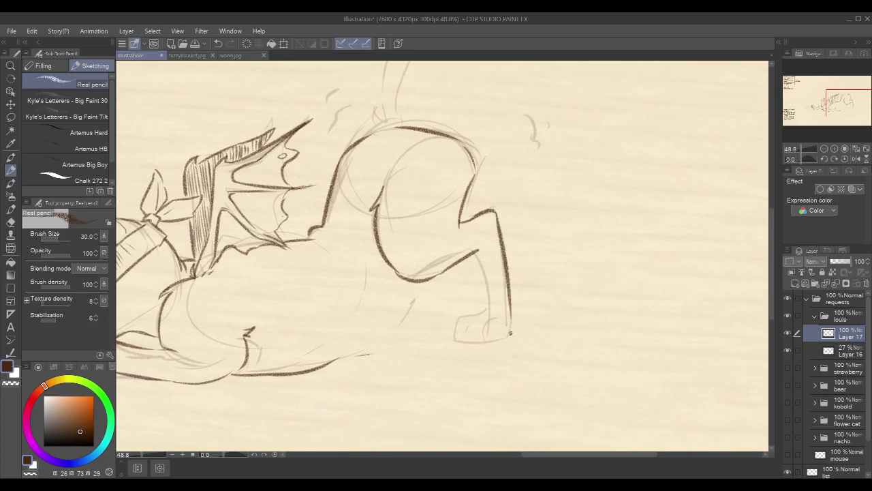
pyautogui.moveTo(471, 261)
pyautogui.mouseDown()
pyautogui.moveTo(489, 307)
pyautogui.moveTo(485, 338)
pyautogui.moveTo(460, 332)
pyautogui.moveTo(491, 340)
pyautogui.moveTo(513, 330)
pyautogui.mouseUp()
pyautogui.moveTo(575, 287)
pyautogui.mouseDown()
pyautogui.moveTo(629, 284)
pyautogui.moveTo(641, 259)
pyautogui.mouseUp()
pyautogui.moveTo(644, 224); pyautogui.dragTo(613, 235)
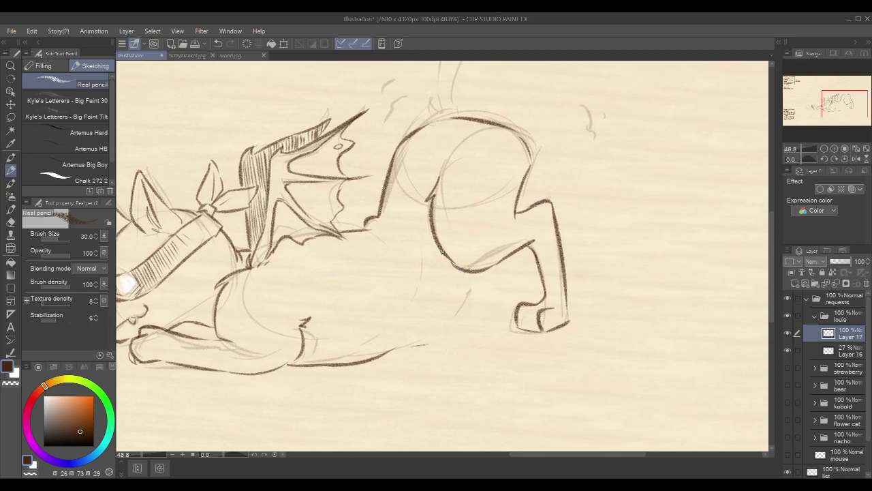
# Draw the far hind thigh's contour below the near thigh, sweeping down to meet the belly line
pyautogui.moveTo(449, 268); pyautogui.dragTo(455, 293)
pyautogui.moveTo(448, 257); pyautogui.dragTo(454, 288)
pyautogui.moveTo(508, 257)
pyautogui.mouseDown()
pyautogui.moveTo(477, 314)
pyautogui.moveTo(497, 290)
pyautogui.moveTo(493, 300)
pyautogui.moveTo(449, 315)
pyautogui.mouseUp()
pyautogui.hotkey('ctrl', 'z')
pyautogui.moveTo(497, 298); pyautogui.dragTo(419, 347)
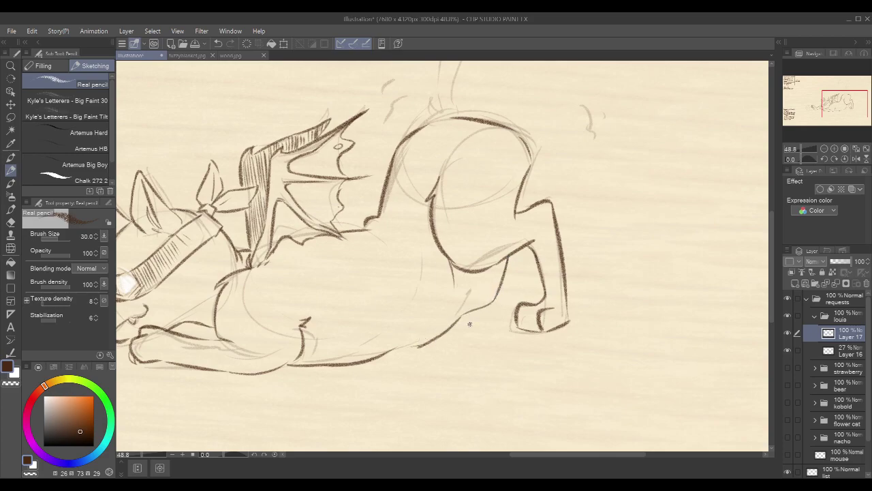
# Draw the cat's long tail rising from the rump and curling forward to a pointed tip
pyautogui.scroll(-2, 621, 290)
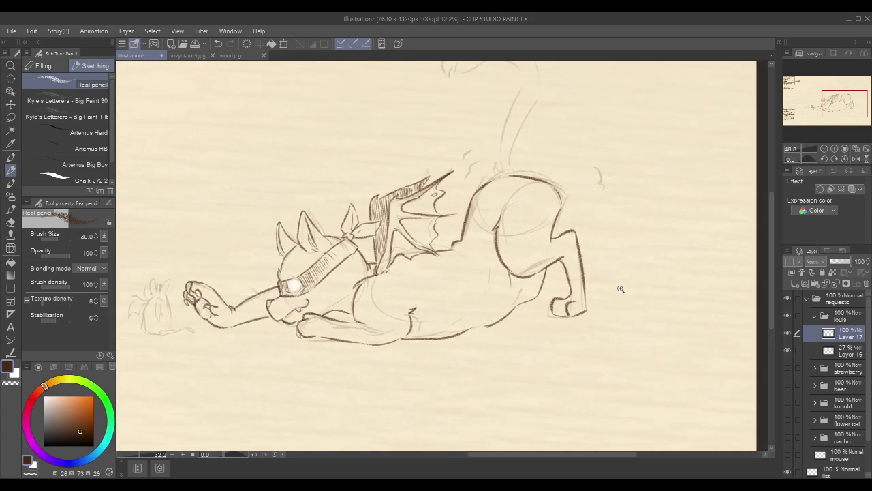
pyautogui.scroll(1, 621, 289)
pyautogui.moveTo(635, 268); pyautogui.dragTo(513, 336)
pyautogui.moveTo(442, 161)
pyautogui.mouseDown()
pyautogui.moveTo(445, 176)
pyautogui.moveTo(496, 200)
pyautogui.moveTo(466, 205)
pyautogui.mouseUp()
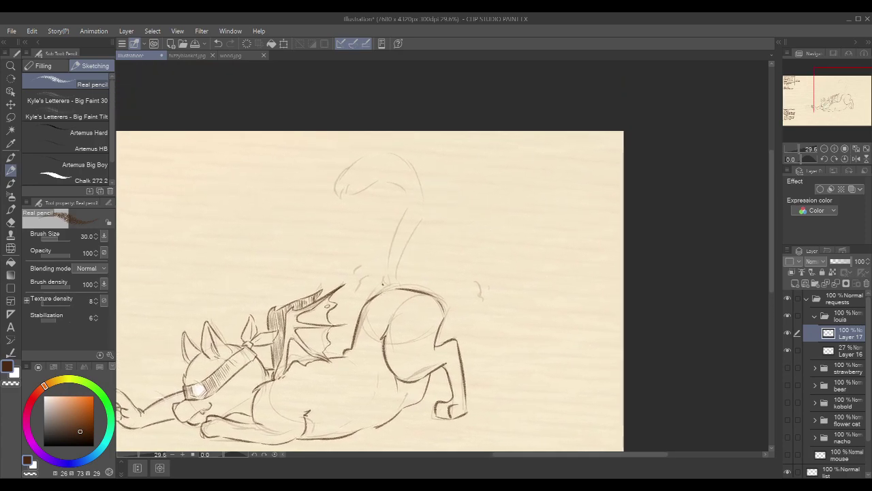
pyautogui.moveTo(382, 292); pyautogui.dragTo(418, 219)
pyautogui.moveTo(339, 200)
pyautogui.mouseDown()
pyautogui.moveTo(338, 176)
pyautogui.moveTo(406, 149)
pyautogui.mouseUp()
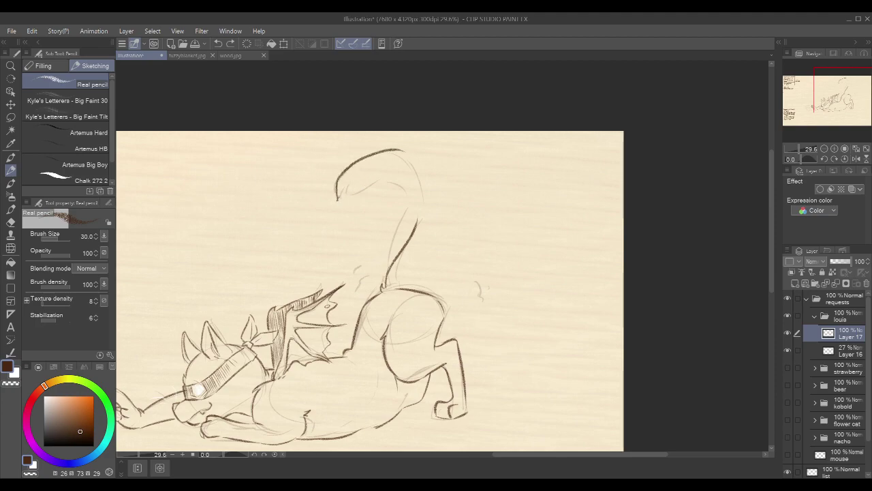
pyautogui.moveTo(338, 199)
pyautogui.mouseDown()
pyautogui.moveTo(383, 178)
pyautogui.moveTo(414, 189)
pyautogui.mouseUp()
pyautogui.hotkey('ctrl', 'z')
pyautogui.moveTo(403, 150)
pyautogui.mouseDown()
pyautogui.moveTo(430, 191)
pyautogui.moveTo(419, 244)
pyautogui.moveTo(395, 283)
pyautogui.mouseUp()
pyautogui.hotkey('ctrl', 'z')
# Redraw the rump's back contour tighter, erase the excess outer line, and add a short curve for the far buttock
pyautogui.moveTo(421, 243)
pyautogui.mouseDown()
pyautogui.moveTo(397, 286)
pyautogui.moveTo(430, 305)
pyautogui.moveTo(437, 340)
pyautogui.mouseUp()
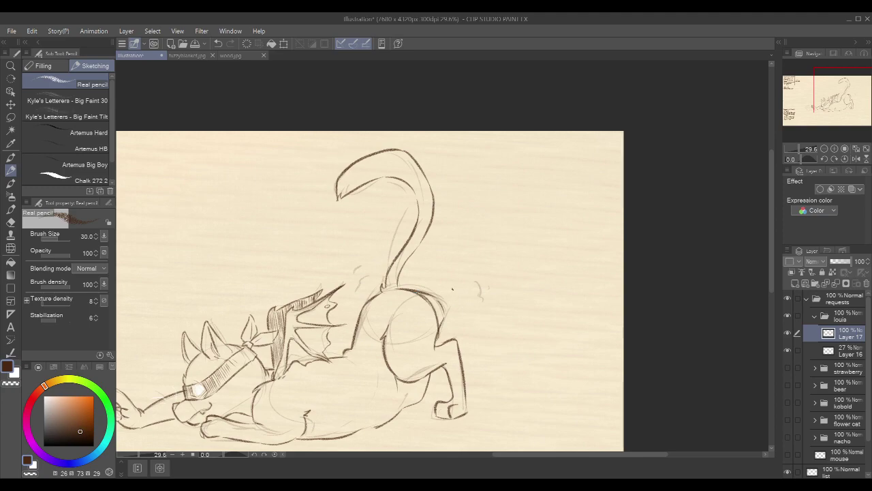
pyautogui.press('c')
pyautogui.moveTo(421, 292); pyautogui.dragTo(432, 296)
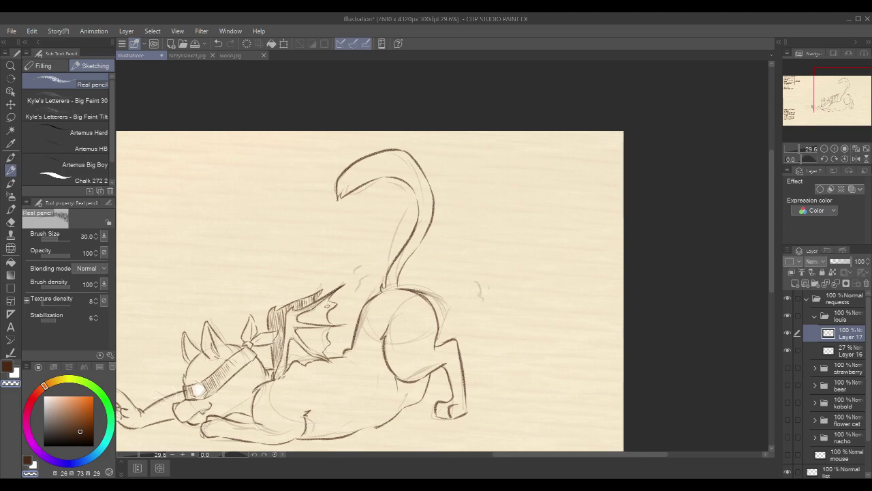
pyautogui.moveTo(530, 295); pyautogui.dragTo(533, 225)
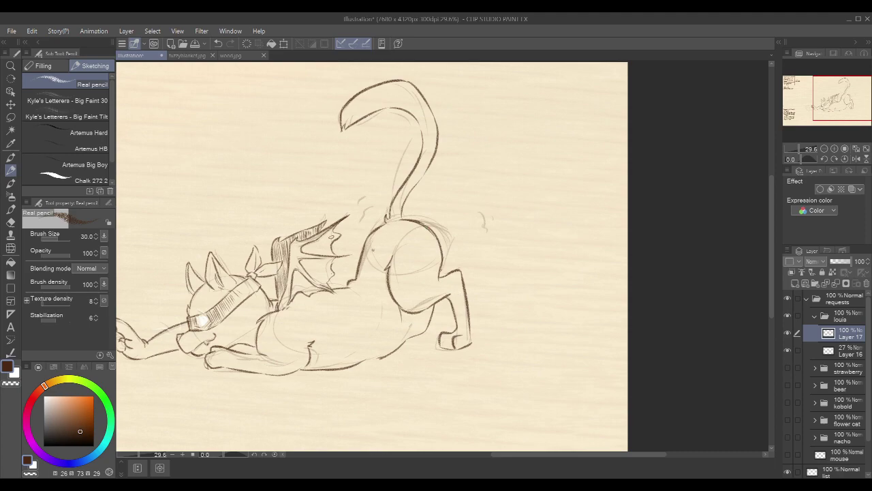
pyautogui.moveTo(435, 233); pyautogui.dragTo(451, 264)
# Draw the far hind leg stretched out behind the near leg, ending in a flat paw with toes
pyautogui.moveTo(494, 278); pyautogui.dragTo(523, 302)
pyautogui.moveTo(487, 298)
pyautogui.mouseDown()
pyautogui.moveTo(532, 306)
pyautogui.moveTo(481, 295)
pyautogui.moveTo(535, 303)
pyautogui.moveTo(512, 310)
pyautogui.moveTo(534, 306)
pyautogui.mouseUp()
pyautogui.hotkey('ctrl', 'z')
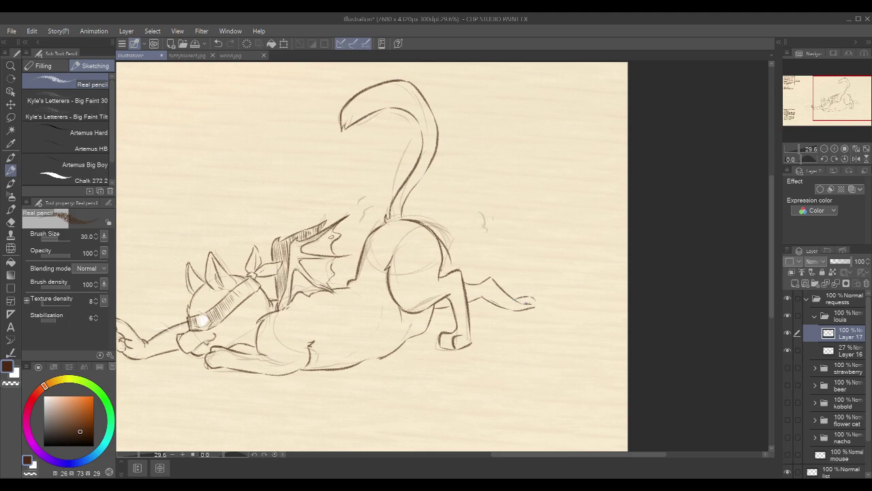
pyautogui.press('c')
pyautogui.press('c')
# Draw the mouse's ears and head tuft, plus the ragged shapes at its side and down its middle
pyautogui.scroll(-4, 543, 249)
pyautogui.moveTo(254, 304); pyautogui.dragTo(266, 304)
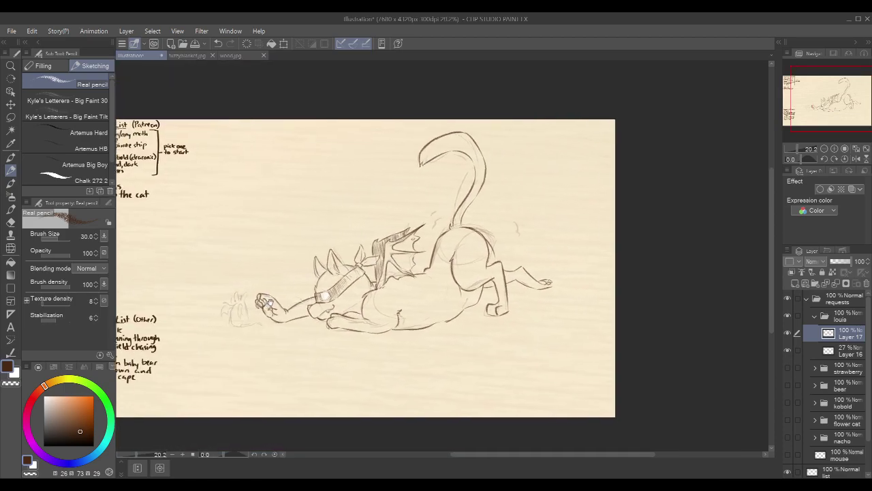
pyautogui.scroll(3, 289, 279)
pyautogui.moveTo(293, 278); pyautogui.dragTo(525, 201)
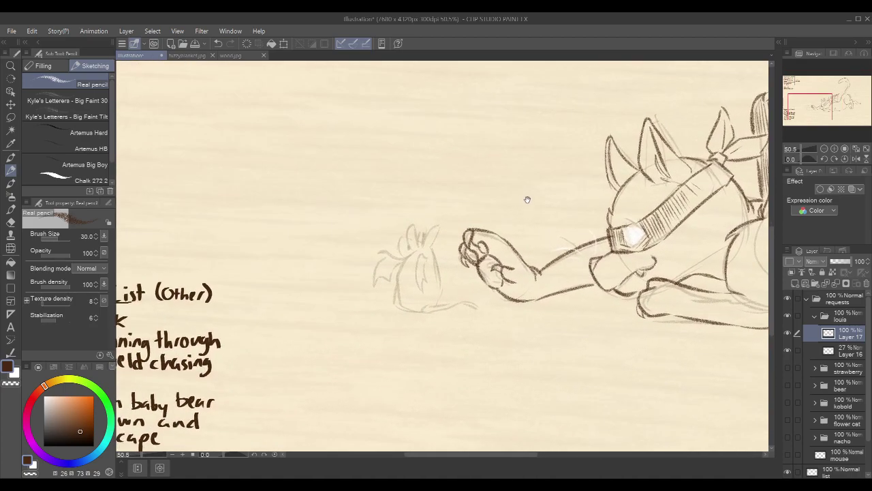
pyautogui.scroll(1, 432, 245)
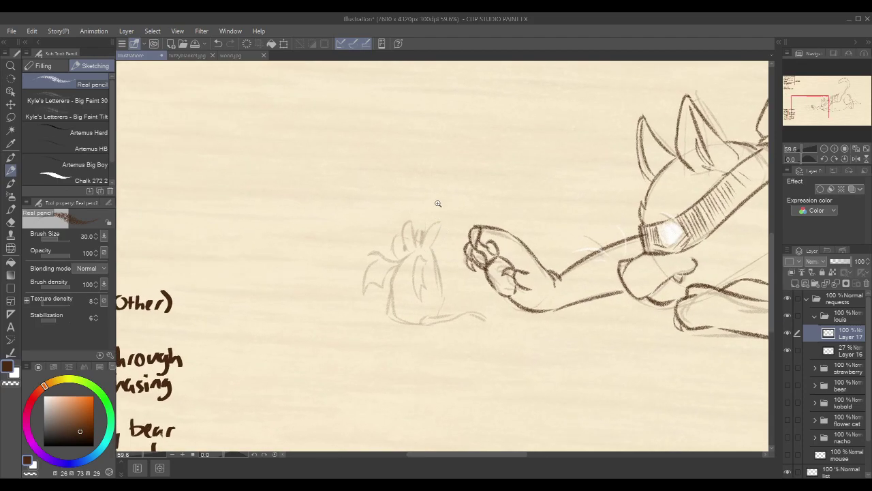
pyautogui.moveTo(429, 233)
pyautogui.mouseDown()
pyautogui.moveTo(446, 221)
pyautogui.moveTo(436, 241)
pyautogui.moveTo(413, 240)
pyautogui.moveTo(403, 220)
pyautogui.moveTo(411, 251)
pyautogui.moveTo(424, 226)
pyautogui.moveTo(422, 245)
pyautogui.mouseUp()
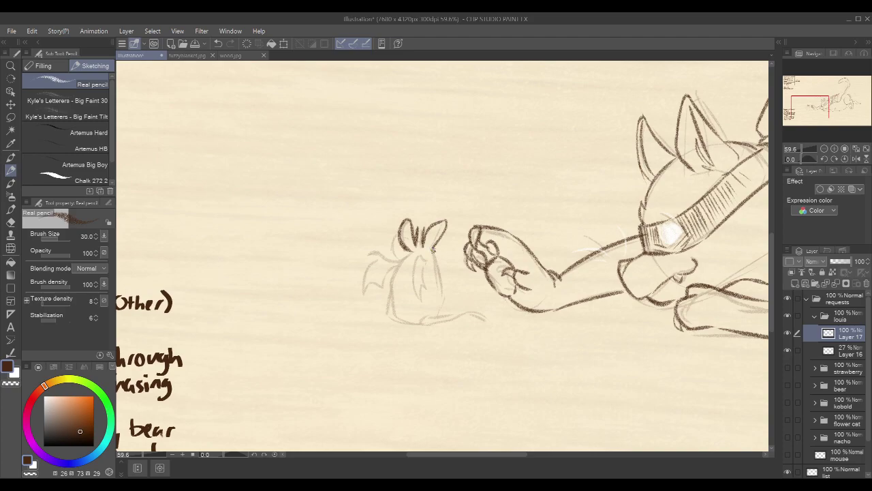
pyautogui.moveTo(426, 261)
pyautogui.mouseDown()
pyautogui.moveTo(416, 282)
pyautogui.moveTo(417, 255)
pyautogui.moveTo(414, 286)
pyautogui.moveTo(423, 304)
pyautogui.moveTo(425, 270)
pyautogui.mouseUp()
pyautogui.moveTo(404, 258)
pyautogui.mouseDown()
pyautogui.moveTo(368, 256)
pyautogui.moveTo(365, 262)
pyautogui.moveTo(379, 259)
pyautogui.moveTo(370, 259)
pyautogui.moveTo(364, 293)
pyautogui.moveTo(384, 278)
pyautogui.mouseUp()
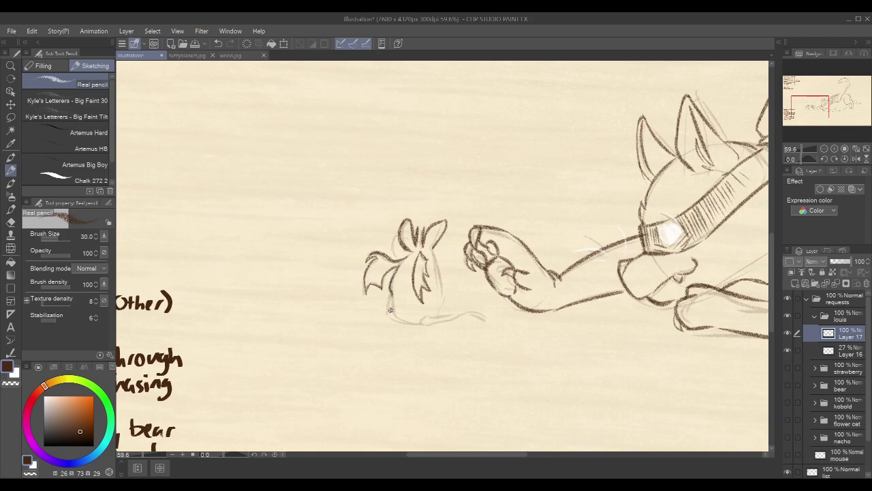
# Draw both sides of the mouse's body over its rough, from the shoulders down to the base
pyautogui.moveTo(392, 293); pyautogui.dragTo(390, 320)
pyautogui.moveTo(446, 220); pyautogui.dragTo(403, 221)
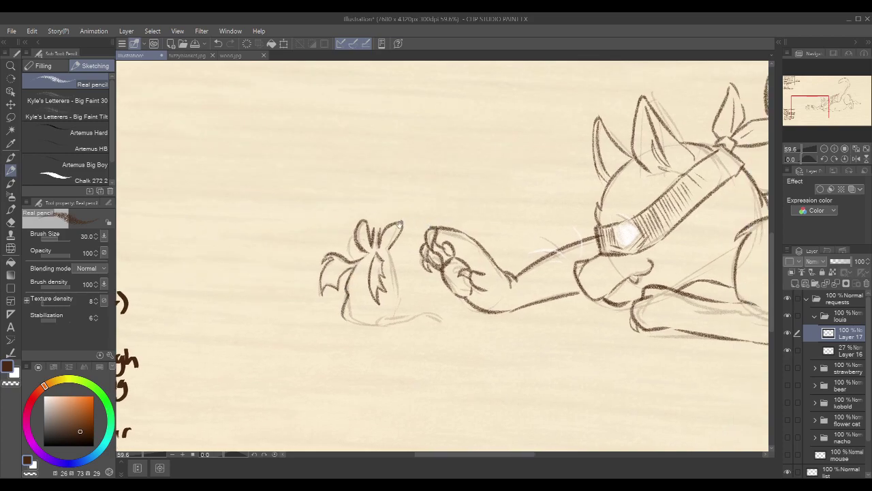
pyautogui.moveTo(389, 252); pyautogui.dragTo(401, 292)
pyautogui.hotkey('ctrl', 'z')
pyautogui.moveTo(387, 251); pyautogui.dragTo(397, 314)
pyautogui.moveTo(539, 245); pyautogui.dragTo(530, 242)
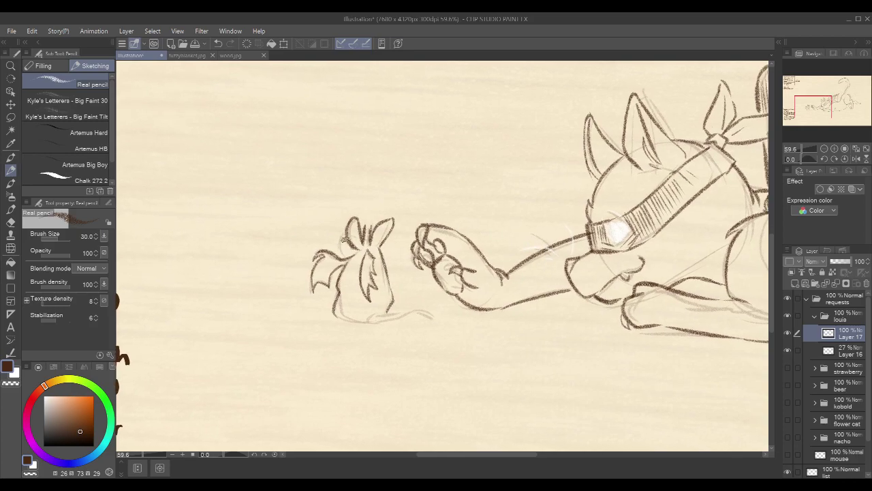
# Draw the mouse's snout with a white eye accent, and its base line with the wavy tail trailing toward the cat
pyautogui.moveTo(348, 239)
pyautogui.mouseDown()
pyautogui.moveTo(337, 244)
pyautogui.moveTo(349, 256)
pyautogui.mouseUp()
pyautogui.press('x')
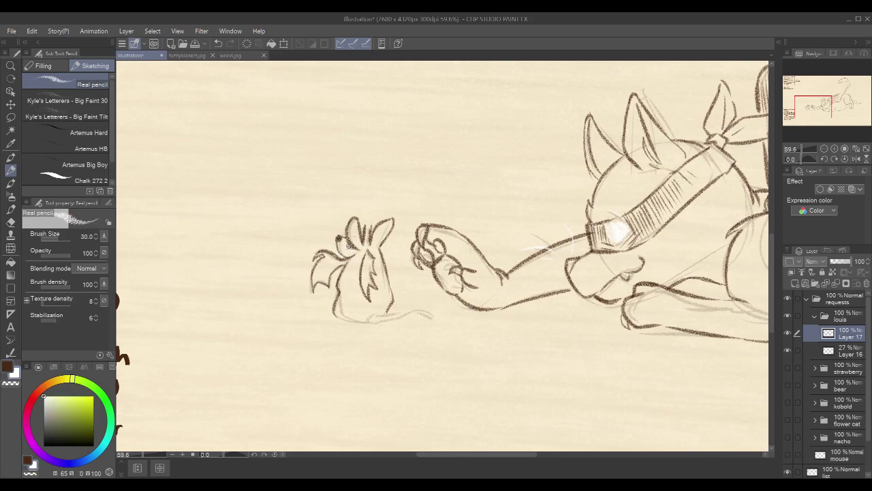
pyautogui.press('x')
pyautogui.moveTo(461, 312); pyautogui.dragTo(389, 301)
pyautogui.moveTo(298, 310)
pyautogui.mouseDown()
pyautogui.moveTo(353, 298)
pyautogui.moveTo(363, 302)
pyautogui.moveTo(344, 300)
pyautogui.moveTo(388, 308)
pyautogui.mouseUp()
pyautogui.moveTo(306, 301)
pyautogui.mouseDown()
pyautogui.moveTo(350, 291)
pyautogui.moveTo(339, 295)
pyautogui.moveTo(403, 312)
pyautogui.moveTo(356, 285)
pyautogui.moveTo(319, 181)
pyautogui.moveTo(231, 236)
pyautogui.moveTo(340, 345)
pyautogui.moveTo(357, 322)
pyautogui.moveTo(327, 319)
pyautogui.moveTo(353, 322)
pyautogui.mouseUp()
pyautogui.press('m')
pyautogui.hotkey('ctrl', 't')
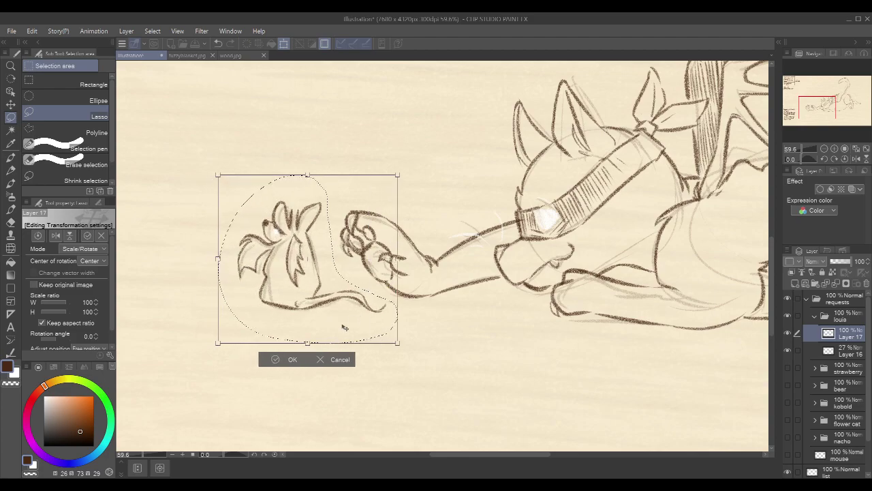
pyautogui.click(336, 359)
pyautogui.hotkey('ctrl', '0')
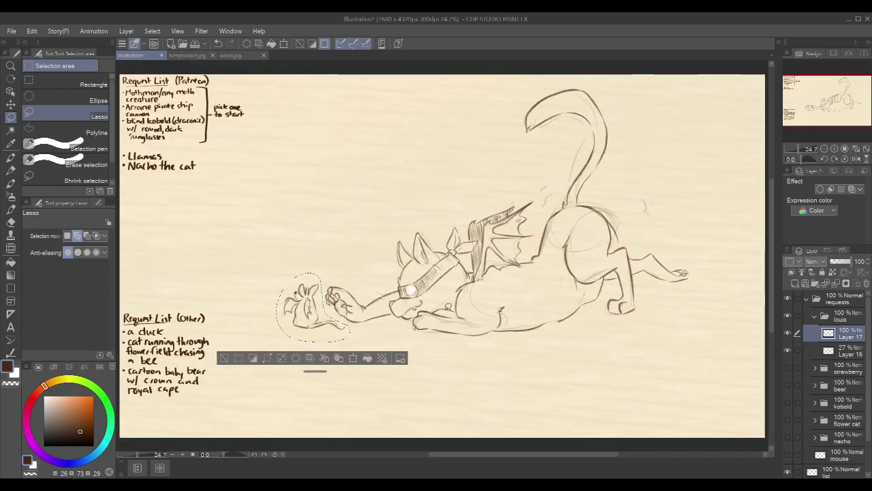
pyautogui.hotkey('ctrl', 'd')
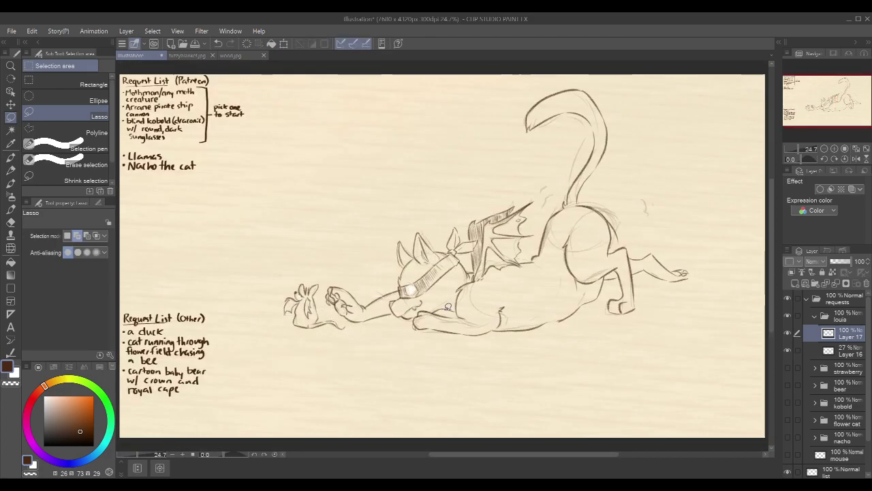
# Fill the cat's claws and tooth with white pencil, and add white to the ragged shape beside the mouse
pyautogui.press('p')
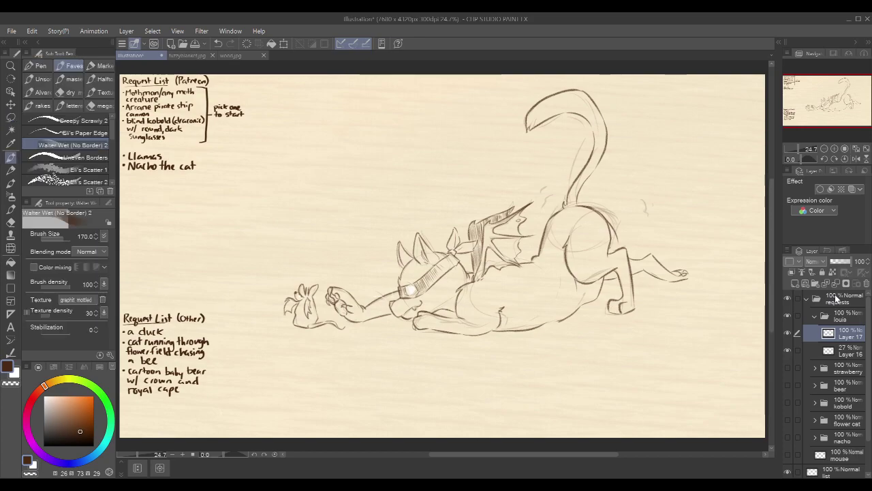
pyautogui.press('p')
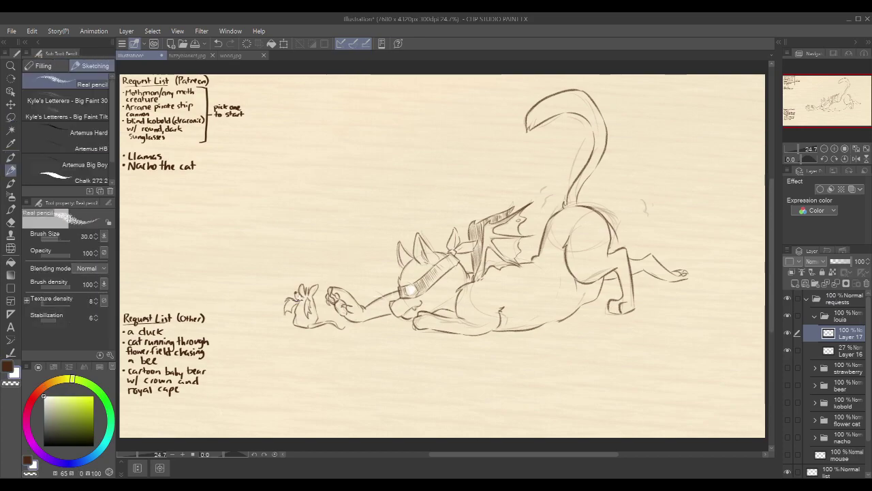
pyautogui.scroll(3, 310, 300)
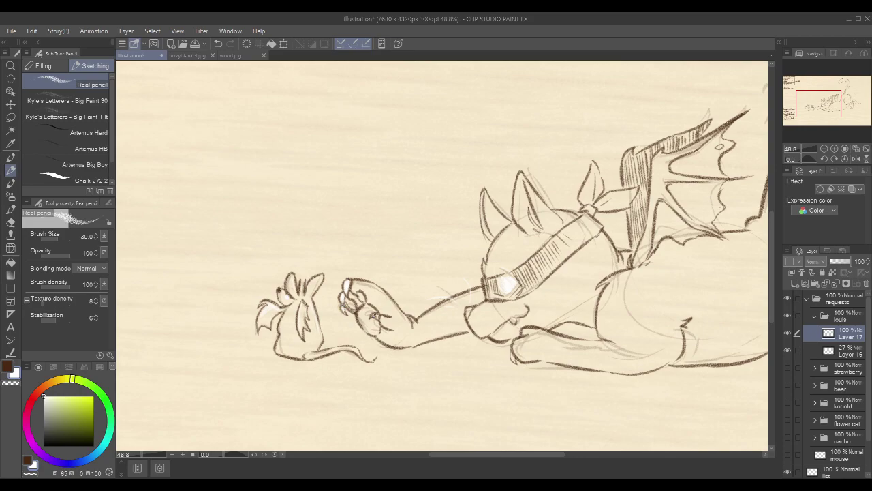
pyautogui.moveTo(376, 316); pyautogui.dragTo(307, 304)
pyautogui.moveTo(444, 341); pyautogui.dragTo(445, 347)
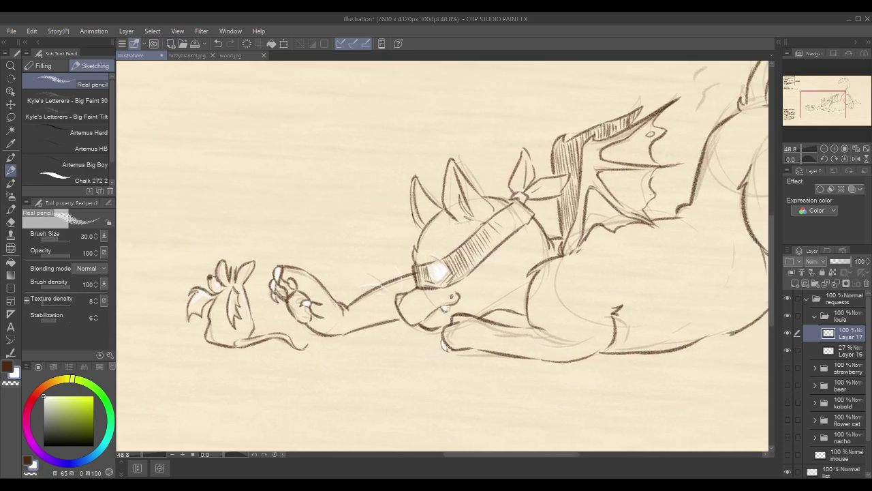
# Add short fur strokes on the cat's forehead above the mask and darken the upper line of the folded foreleg
pyautogui.hscroll(3, 448, 304)
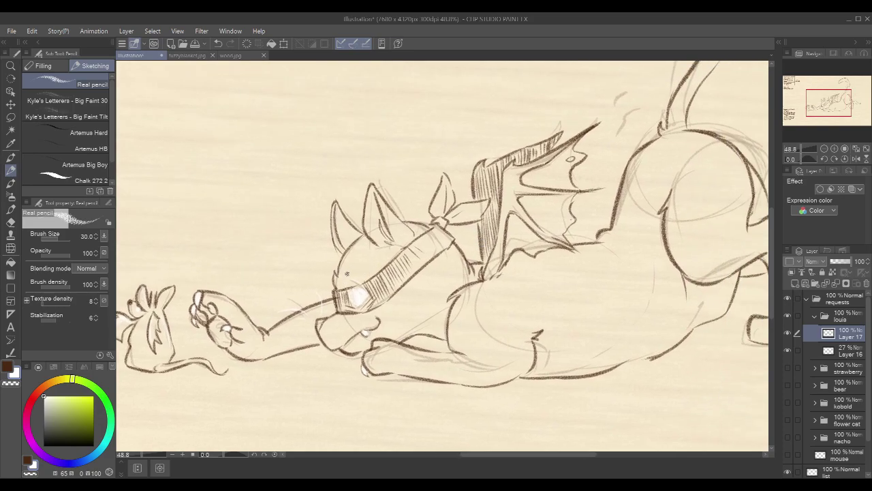
pyautogui.moveTo(343, 290); pyautogui.dragTo(346, 302)
pyautogui.press('x')
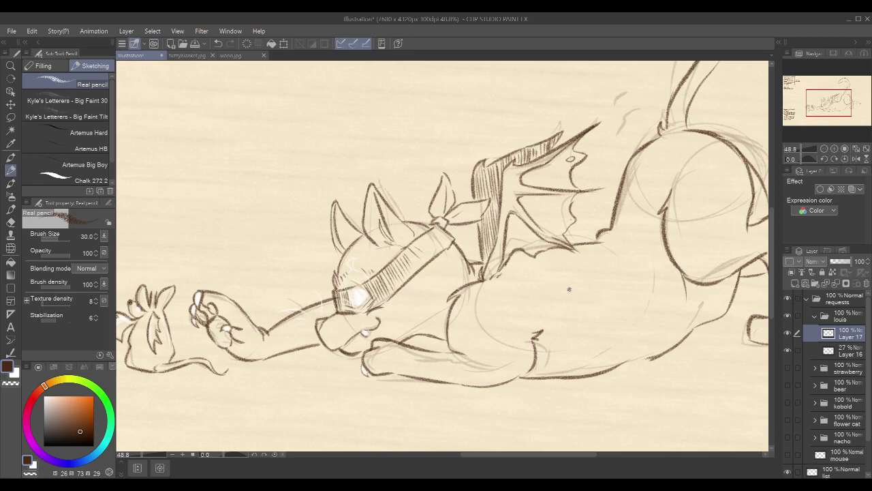
pyautogui.moveTo(611, 254); pyautogui.dragTo(533, 244)
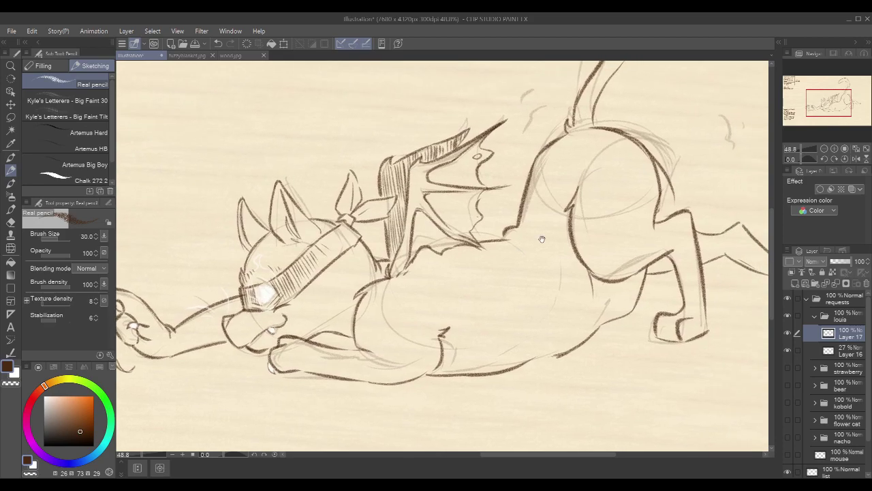
pyautogui.moveTo(597, 225); pyautogui.dragTo(561, 231)
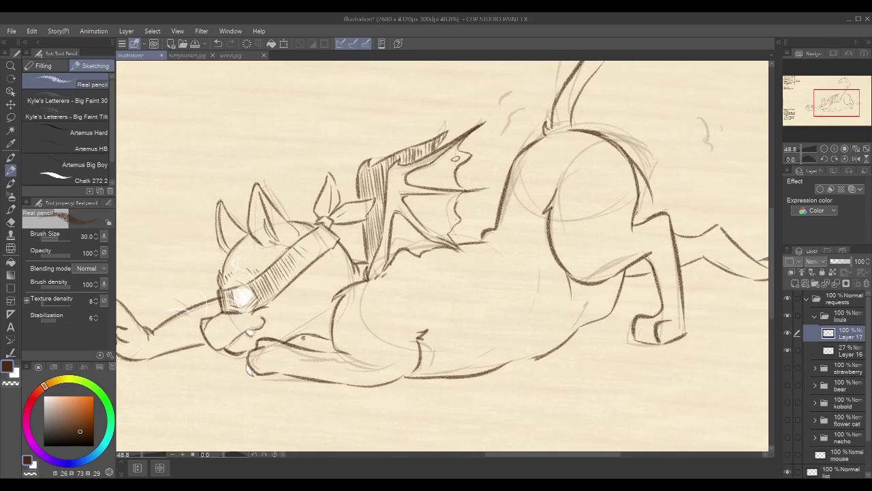
pyautogui.moveTo(305, 335); pyautogui.dragTo(341, 353)
# Shade the far hind leg with hatching where it passes behind the near leg
pyautogui.moveTo(659, 206); pyautogui.dragTo(560, 217)
pyautogui.moveTo(606, 200); pyautogui.dragTo(581, 199)
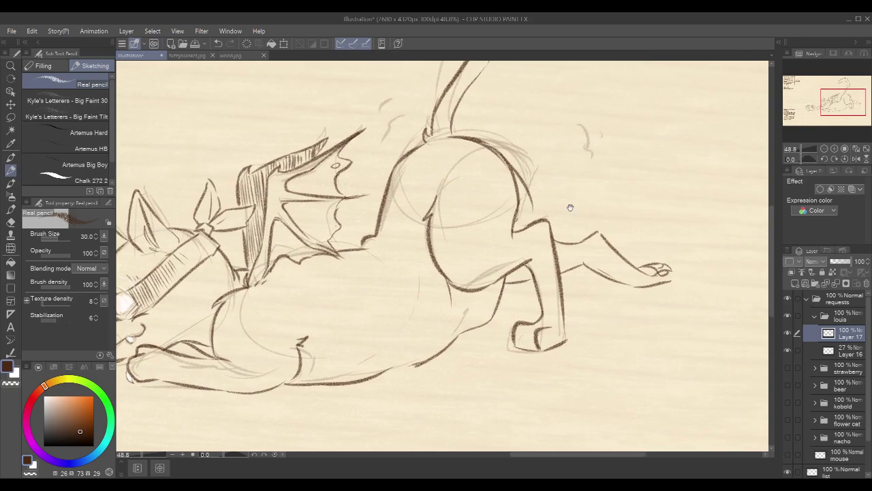
pyautogui.moveTo(526, 268); pyautogui.dragTo(508, 285)
pyautogui.moveTo(554, 249); pyautogui.dragTo(593, 261)
pyautogui.moveTo(470, 275); pyautogui.dragTo(576, 264)
# Add white pencil highlights inside the cat's ears and along the folded foreleg
pyautogui.press('x')
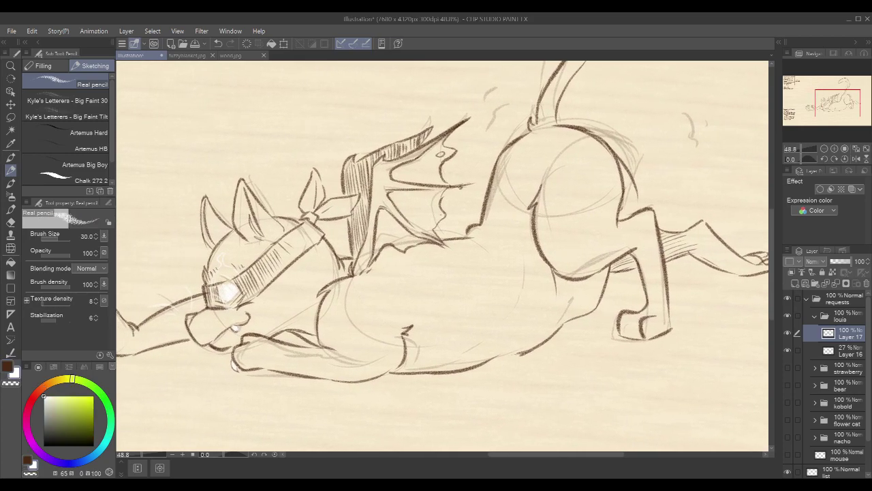
pyautogui.moveTo(207, 201); pyautogui.dragTo(230, 236)
pyautogui.moveTo(291, 352); pyautogui.dragTo(315, 350)
pyautogui.moveTo(183, 287); pyautogui.dragTo(321, 236)
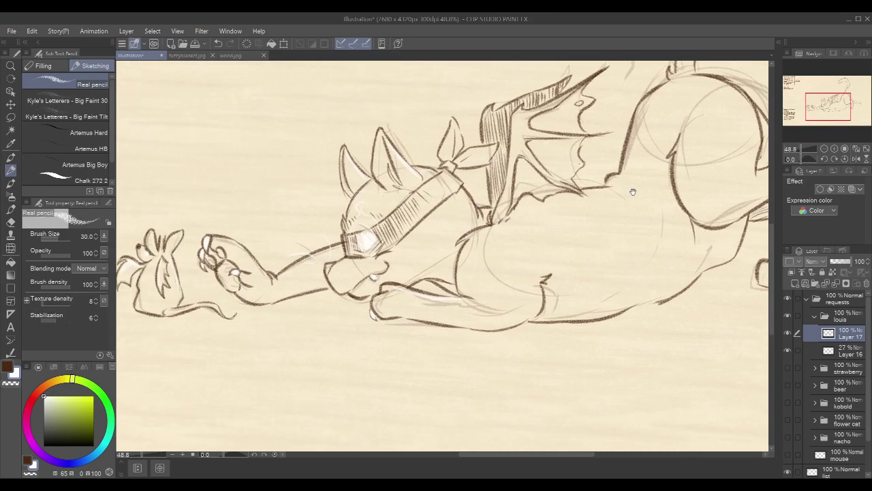
pyautogui.moveTo(633, 191); pyautogui.dragTo(565, 250)
pyautogui.moveTo(447, 174); pyautogui.dragTo(429, 272)
pyautogui.moveTo(692, 193); pyautogui.dragTo(669, 198)
pyautogui.moveTo(710, 167); pyautogui.dragTo(563, 201)
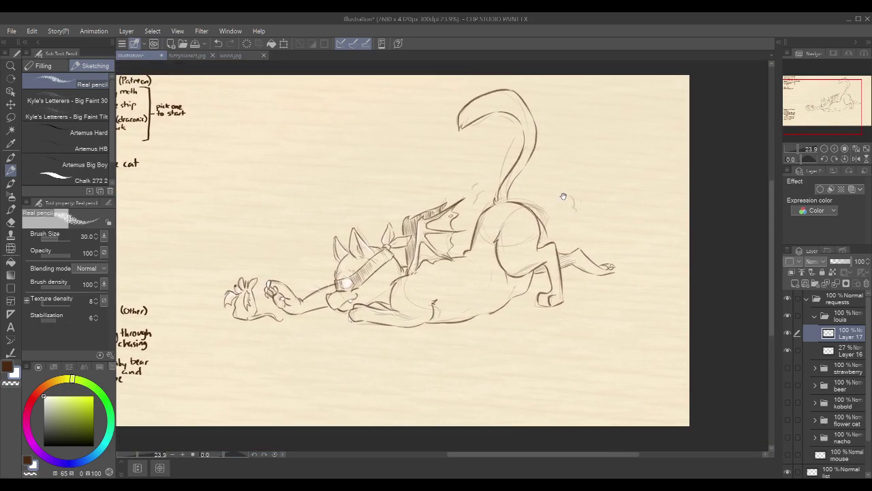
pyautogui.hotkey('ctrl', '0')
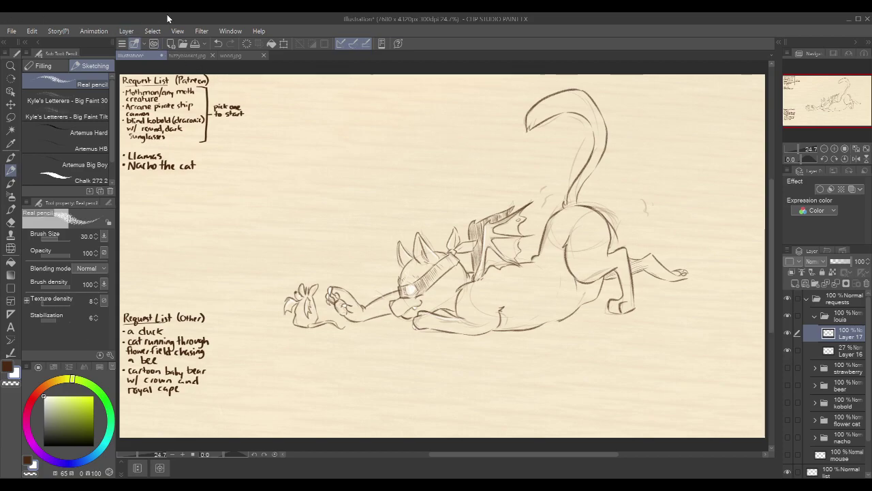
# Collapse and hide the louis folder, and create a folder named llama above it with a new empty layer inside
pyautogui.click(814, 317)
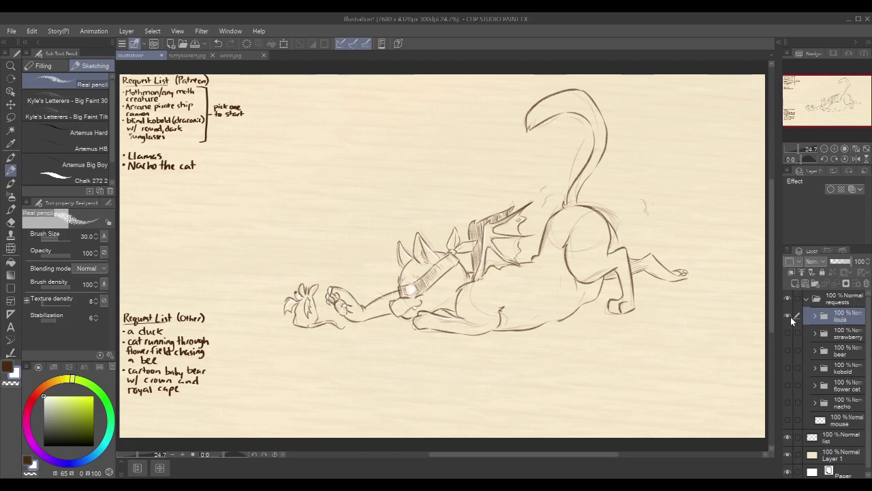
pyautogui.click(788, 315)
pyautogui.click(816, 282)
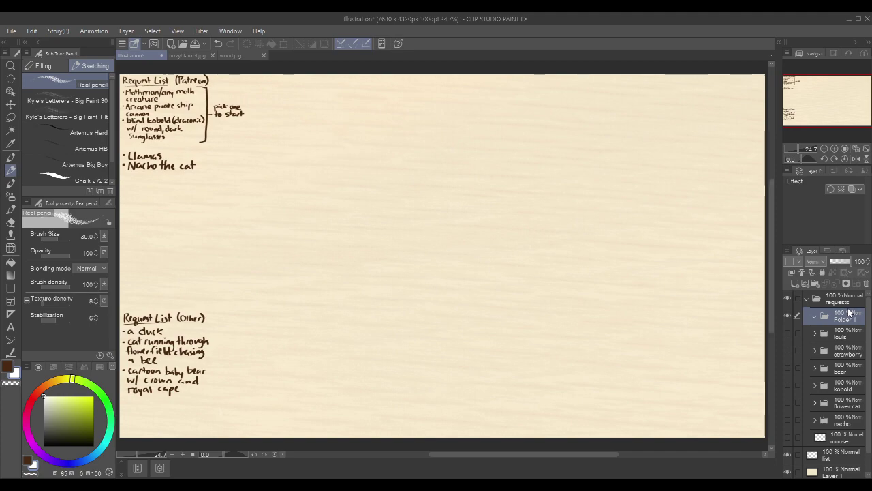
pyautogui.doubleClick(848, 314)
pyautogui.write('llama')
pyautogui.press('Return')
pyautogui.click(795, 283)
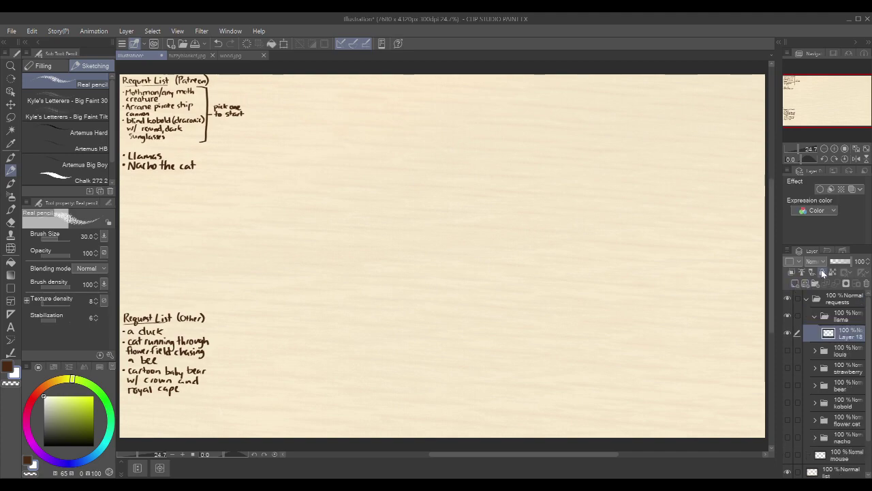
pyautogui.press('x')
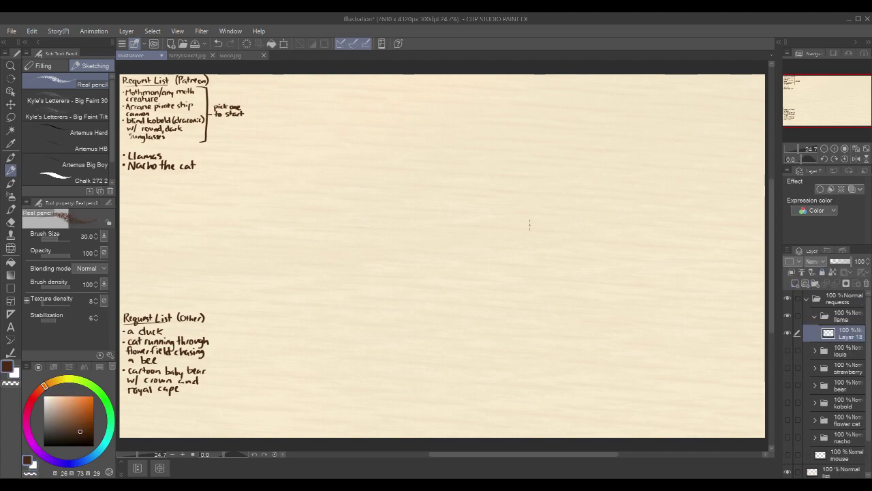
# Sketch the llama's neck and chest as a long shape, rounded at the head end and tapering to a point below
pyautogui.moveTo(546, 239); pyautogui.dragTo(540, 237)
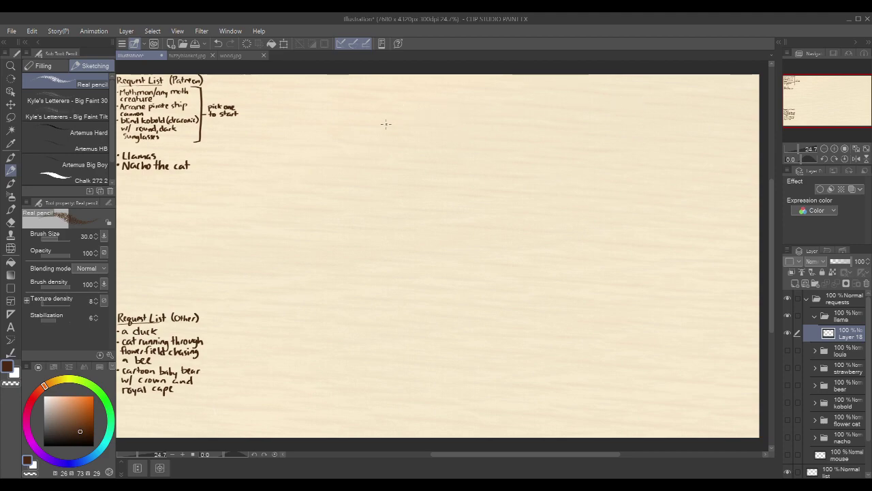
pyautogui.moveTo(409, 117); pyautogui.dragTo(419, 106)
pyautogui.moveTo(419, 108)
pyautogui.mouseDown()
pyautogui.moveTo(470, 114)
pyautogui.moveTo(452, 107)
pyautogui.moveTo(467, 124)
pyautogui.moveTo(466, 172)
pyautogui.mouseUp()
pyautogui.hotkey('ctrl', 'z')
pyautogui.hotkey('ctrl', 'z')
pyautogui.moveTo(465, 121)
pyautogui.mouseDown()
pyautogui.moveTo(466, 196)
pyautogui.moveTo(436, 285)
pyautogui.mouseUp()
pyautogui.moveTo(409, 116)
pyautogui.mouseDown()
pyautogui.moveTo(422, 276)
pyautogui.moveTo(441, 269)
pyautogui.moveTo(428, 299)
pyautogui.mouseUp()
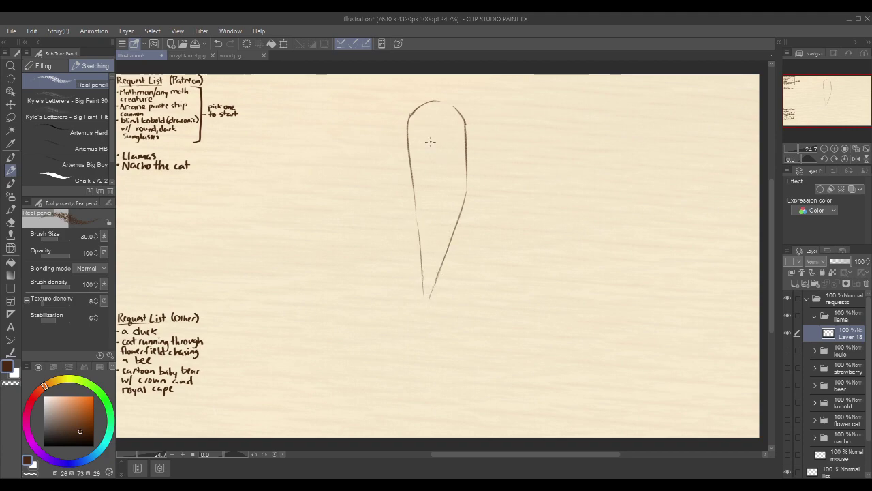
# Sketch the body as a deep rounded form around the chest point, with a second curve behind it for the rump
pyautogui.moveTo(407, 210); pyautogui.dragTo(359, 252)
pyautogui.hotkey('ctrl', 'z')
pyautogui.moveTo(457, 223); pyautogui.dragTo(410, 311)
pyautogui.moveTo(408, 200); pyautogui.dragTo(381, 269)
pyautogui.hotkey('ctrl', 'z')
pyautogui.moveTo(413, 215)
pyautogui.mouseDown()
pyautogui.moveTo(359, 240)
pyautogui.moveTo(364, 273)
pyautogui.moveTo(409, 312)
pyautogui.mouseUp()
pyautogui.moveTo(382, 209)
pyautogui.mouseDown()
pyautogui.moveTo(343, 203)
pyautogui.moveTo(331, 214)
pyautogui.moveTo(353, 259)
pyautogui.mouseUp()
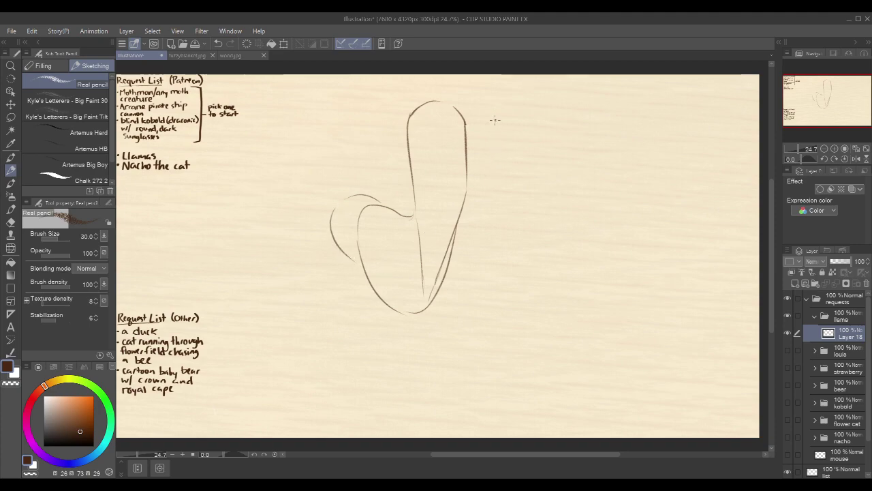
# Sketch a wedge-shaped head across the upper neck with the muzzle pointing back over the rump
pyautogui.moveTo(432, 124)
pyautogui.mouseDown()
pyautogui.moveTo(398, 141)
pyautogui.moveTo(386, 159)
pyautogui.moveTo(442, 138)
pyautogui.moveTo(430, 148)
pyautogui.mouseUp()
pyautogui.hotkey('ctrl', 'z')
pyautogui.moveTo(500, 279); pyautogui.dragTo(481, 261)
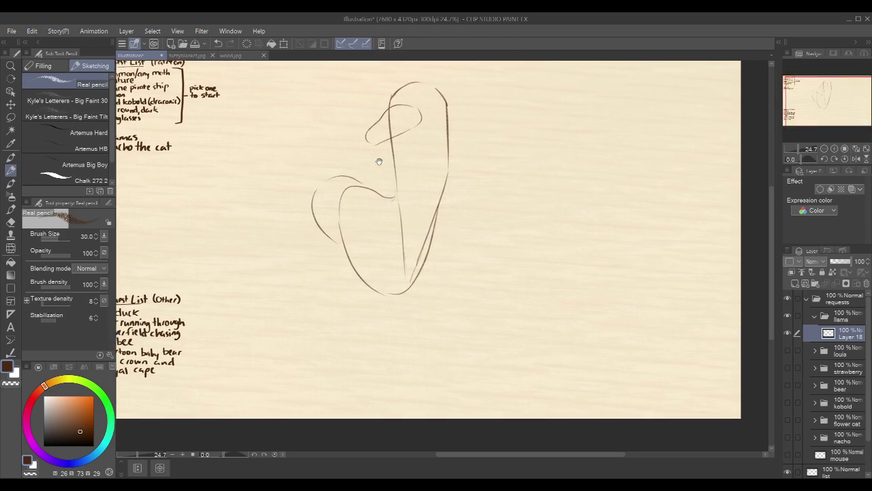
pyautogui.moveTo(454, 217); pyautogui.dragTo(444, 214)
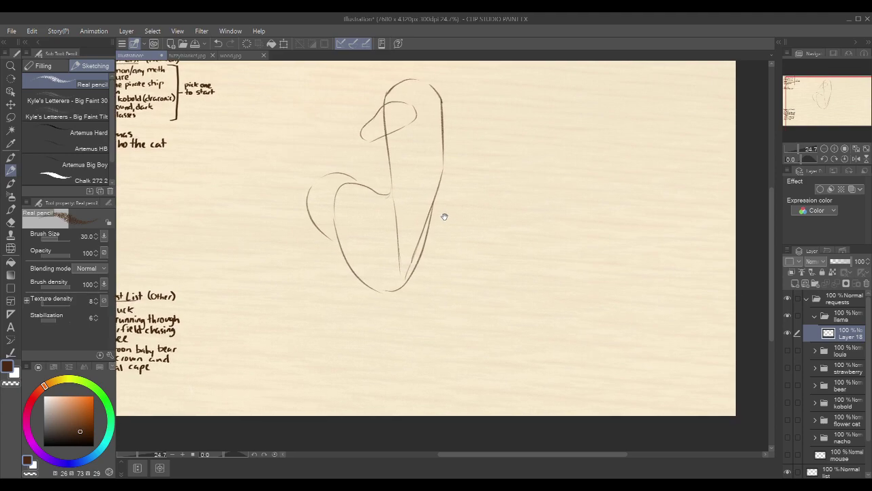
pyautogui.moveTo(428, 276); pyautogui.dragTo(430, 276)
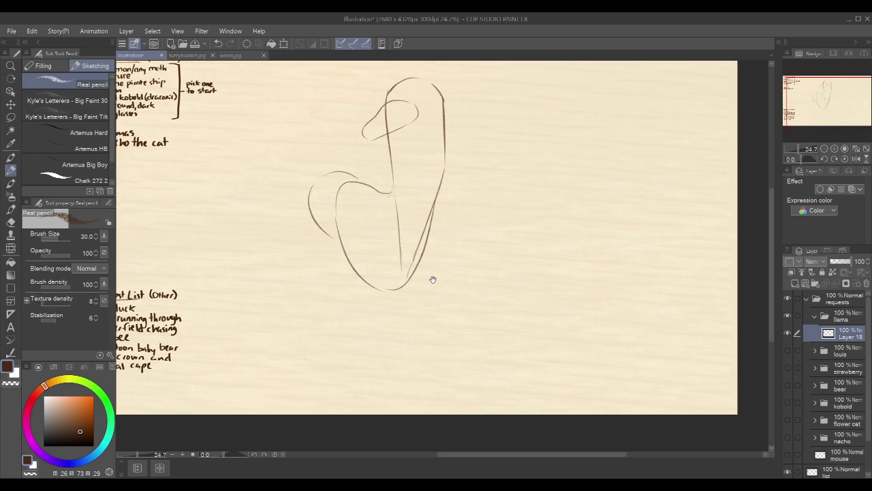
pyautogui.moveTo(432, 278); pyautogui.dragTo(437, 276)
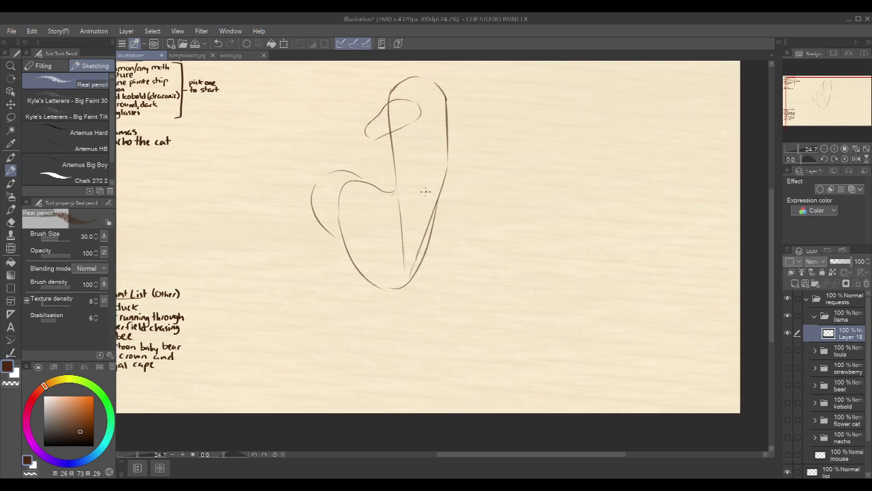
# Draw the outer line of the near foreleg from the chest down to the foot
pyautogui.moveTo(401, 237); pyautogui.dragTo(409, 317)
pyautogui.hotkey('ctrl', 'z')
pyautogui.moveTo(403, 236); pyautogui.dragTo(411, 311)
pyautogui.moveTo(412, 316); pyautogui.dragTo(418, 398)
# Scale the whole llama sketch down slightly and reposition it on the canvas
pyautogui.hotkey('ctrl', 't')
pyautogui.moveTo(451, 75); pyautogui.dragTo(425, 103)
pyautogui.moveTo(409, 199); pyautogui.dragTo(441, 168)
pyautogui.click(389, 385)
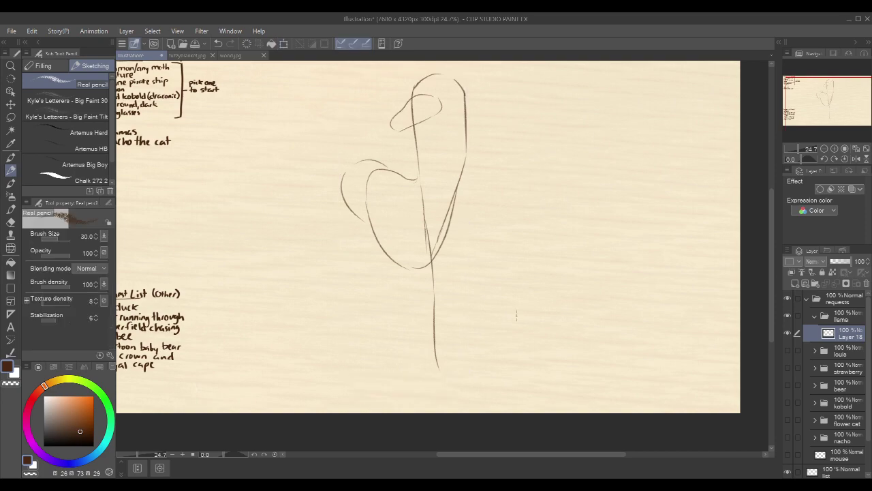
# Rough in both forelegs below the body, with the far leg angled behind the near one and small rounded feet
pyautogui.moveTo(482, 283); pyautogui.dragTo(449, 264)
pyautogui.moveTo(420, 155); pyautogui.dragTo(401, 162)
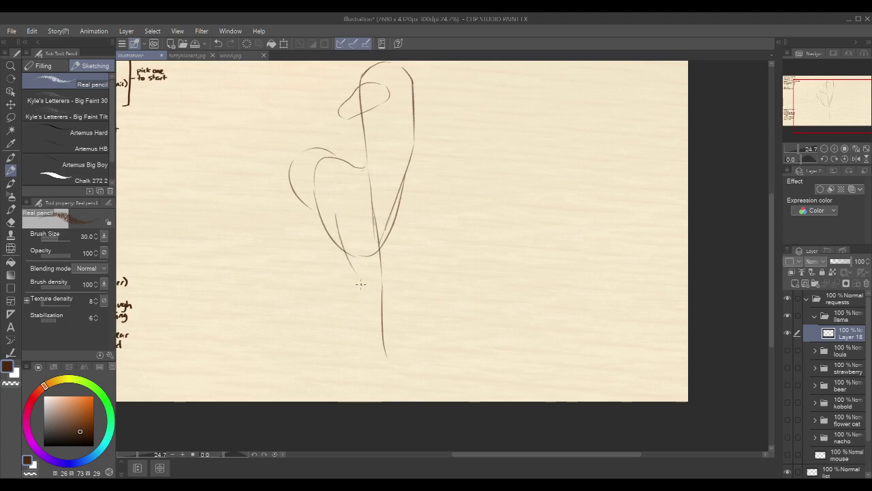
pyautogui.moveTo(333, 213)
pyautogui.mouseDown()
pyautogui.moveTo(358, 273)
pyautogui.moveTo(370, 361)
pyautogui.mouseUp()
pyautogui.hotkey('ctrl', 'z')
pyautogui.moveTo(360, 275); pyautogui.dragTo(367, 366)
pyautogui.hotkey('ctrl', 'z')
pyautogui.moveTo(363, 278)
pyautogui.mouseDown()
pyautogui.moveTo(375, 366)
pyautogui.moveTo(387, 356)
pyautogui.moveTo(396, 374)
pyautogui.mouseUp()
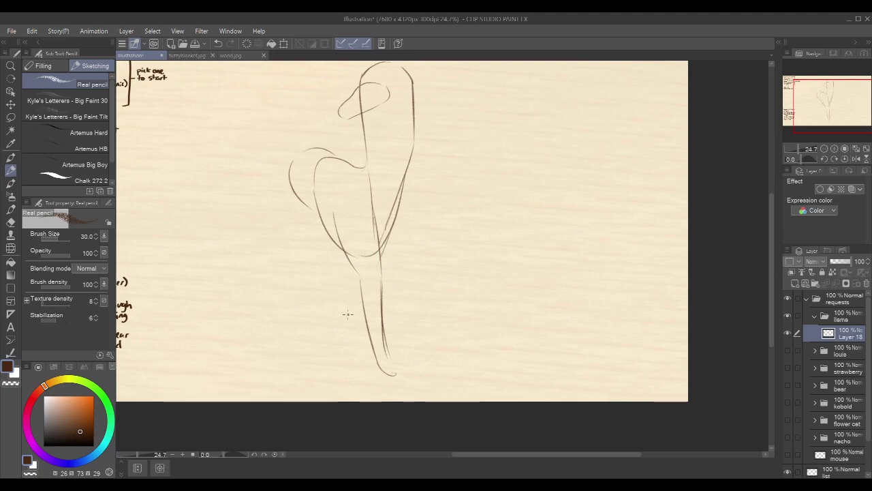
pyautogui.moveTo(361, 287)
pyautogui.mouseDown()
pyautogui.moveTo(339, 361)
pyautogui.moveTo(333, 351)
pyautogui.mouseUp()
pyautogui.moveTo(339, 276); pyautogui.dragTo(334, 348)
pyautogui.moveTo(421, 173); pyautogui.dragTo(413, 192)
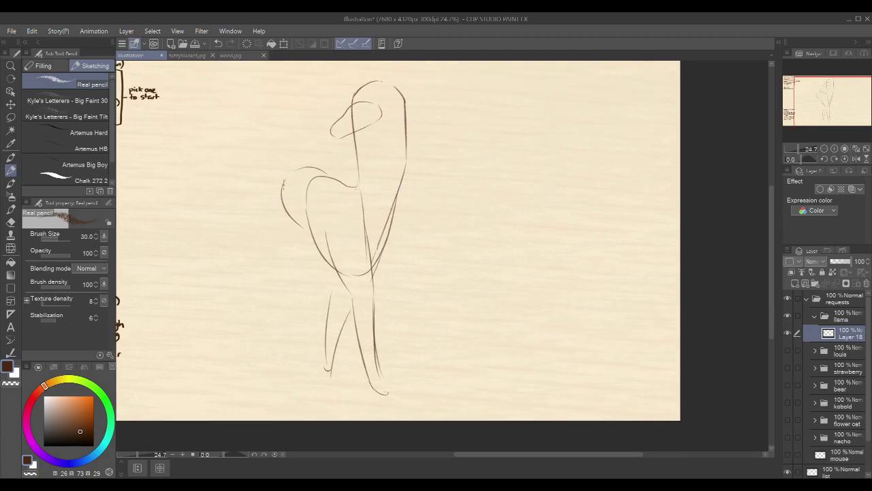
# Refine the head's brow, muzzle and jaw lines, and add a short tail curve above the rump
pyautogui.moveTo(296, 167); pyautogui.dragTo(281, 176)
pyautogui.hotkey('ctrl', 'z')
pyautogui.moveTo(353, 135); pyautogui.dragTo(373, 128)
pyautogui.moveTo(353, 100)
pyautogui.mouseDown()
pyautogui.moveTo(329, 131)
pyautogui.moveTo(338, 135)
pyautogui.moveTo(336, 128)
pyautogui.mouseUp()
pyautogui.moveTo(435, 96); pyautogui.dragTo(425, 113)
pyautogui.moveTo(368, 119)
pyautogui.mouseDown()
pyautogui.moveTo(358, 120)
pyautogui.moveTo(368, 118)
pyautogui.mouseUp()
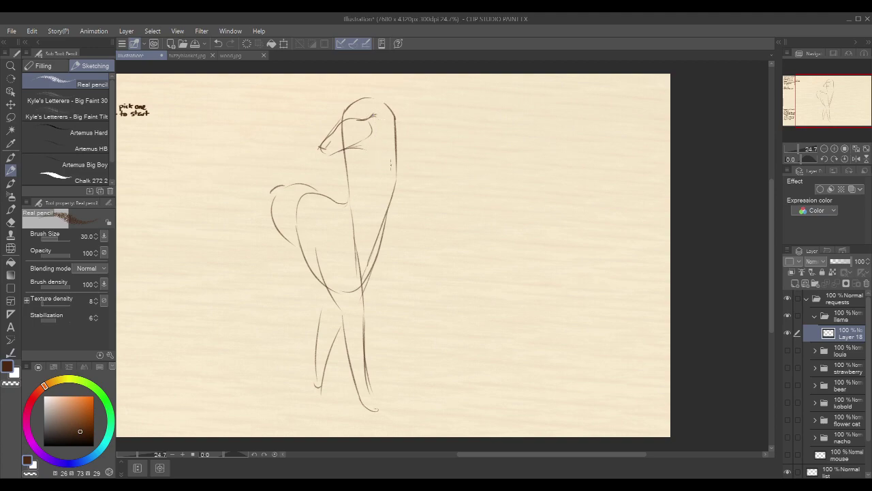
# Contour the front and back of the neck down into the chest, and reinforce the curve of the rump
pyautogui.moveTo(393, 148)
pyautogui.mouseDown()
pyautogui.moveTo(403, 191)
pyautogui.moveTo(370, 253)
pyautogui.mouseUp()
pyautogui.moveTo(354, 148)
pyautogui.mouseDown()
pyautogui.moveTo(349, 199)
pyautogui.moveTo(358, 195)
pyautogui.moveTo(352, 172)
pyautogui.moveTo(347, 207)
pyautogui.mouseUp()
pyautogui.moveTo(274, 199); pyautogui.dragTo(284, 253)
pyautogui.hotkey('ctrl', 'z')
pyautogui.moveTo(275, 199)
pyautogui.mouseDown()
pyautogui.moveTo(282, 244)
pyautogui.moveTo(293, 213)
pyautogui.moveTo(278, 199)
pyautogui.moveTo(301, 229)
pyautogui.mouseUp()
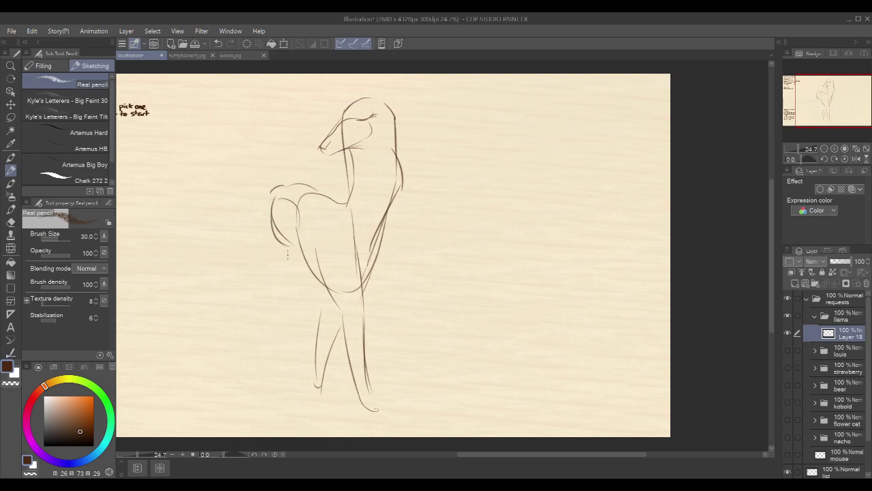
# Rough in the hind legs, with a bent near leg below the rump and the far leg behind the forelegs
pyautogui.moveTo(301, 225)
pyautogui.mouseDown()
pyautogui.moveTo(290, 253)
pyautogui.moveTo(267, 268)
pyautogui.mouseUp()
pyautogui.moveTo(271, 259); pyautogui.dragTo(244, 316)
pyautogui.hotkey('ctrl', 'z')
pyautogui.moveTo(293, 246)
pyautogui.mouseDown()
pyautogui.moveTo(256, 272)
pyautogui.moveTo(258, 263)
pyautogui.moveTo(247, 311)
pyautogui.mouseUp()
pyautogui.hotkey('ctrl', 'z')
pyautogui.moveTo(273, 257); pyautogui.dragTo(260, 327)
pyautogui.moveTo(304, 273); pyautogui.dragTo(315, 364)
pyautogui.moveTo(268, 198)
pyautogui.mouseDown()
pyautogui.moveTo(268, 261)
pyautogui.moveTo(252, 266)
pyautogui.moveTo(259, 319)
pyautogui.mouseUp()
pyautogui.moveTo(274, 260); pyautogui.dragTo(256, 321)
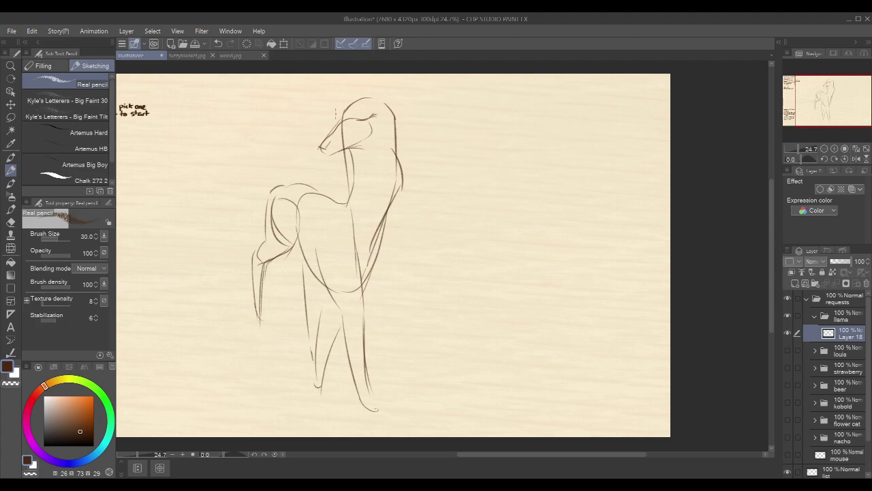
# Lasso the near hind leg, rotate it by -6.4 degrees towards the body, and deselect it
pyautogui.press('m')
pyautogui.moveTo(296, 247)
pyautogui.mouseDown()
pyautogui.moveTo(297, 208)
pyautogui.moveTo(240, 306)
pyautogui.moveTo(295, 244)
pyautogui.mouseUp()
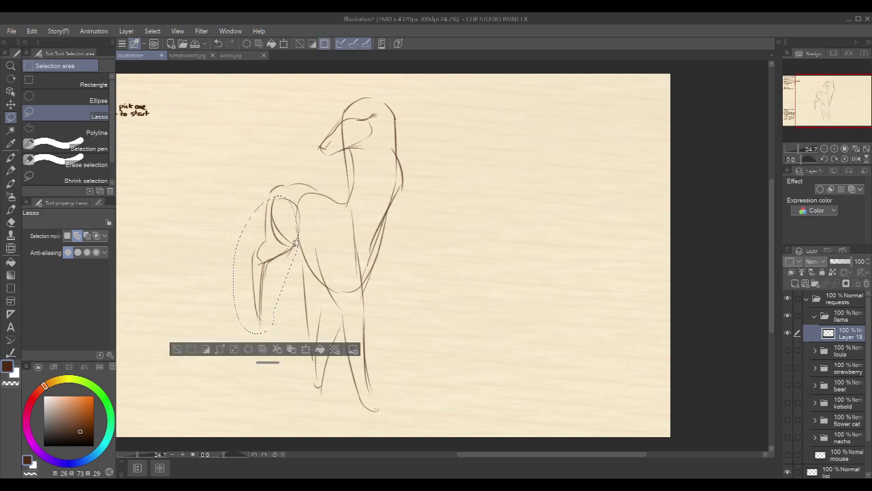
pyautogui.hotkey('ctrl', 't')
pyautogui.moveTo(310, 336); pyautogui.dragTo(298, 306)
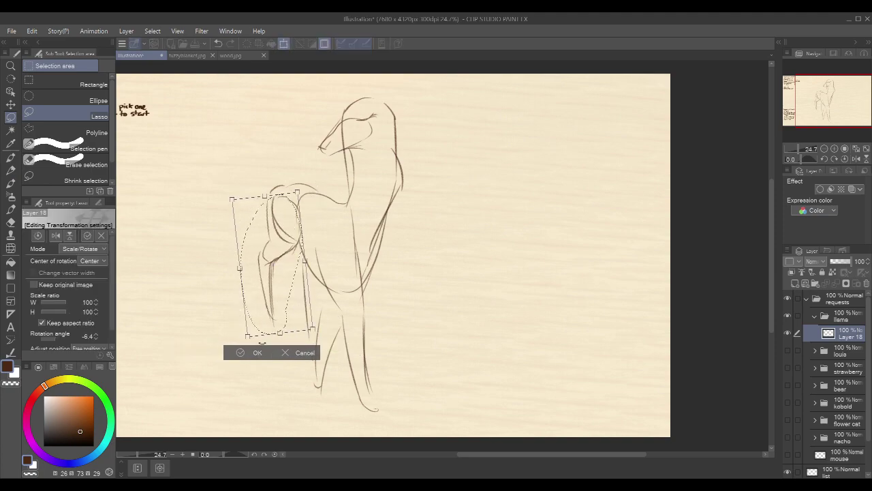
pyautogui.press('Return')
pyautogui.hotkey('ctrl', 'd')
pyautogui.press('p')
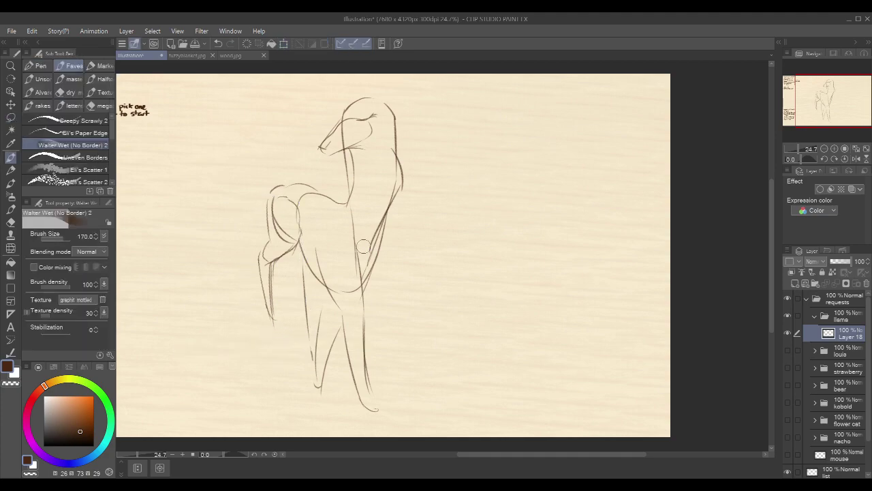
# Shift the whole llama sketch slightly down and to the right to leave room above the head
pyautogui.moveTo(268, 192); pyautogui.dragTo(276, 188)
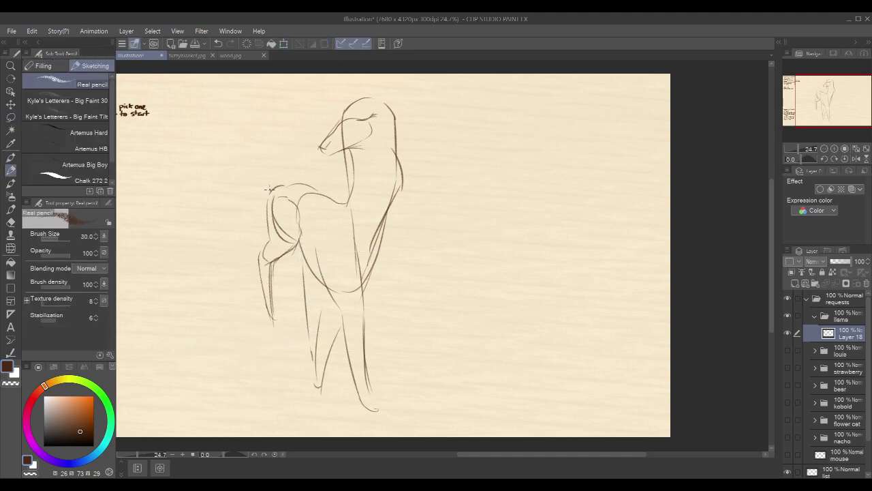
pyautogui.moveTo(416, 257); pyautogui.dragTo(404, 268)
pyautogui.moveTo(389, 111); pyautogui.dragTo(388, 124)
pyautogui.hotkey('ctrl', 't')
pyautogui.moveTo(329, 267); pyautogui.dragTo(342, 278)
pyautogui.click(310, 444)
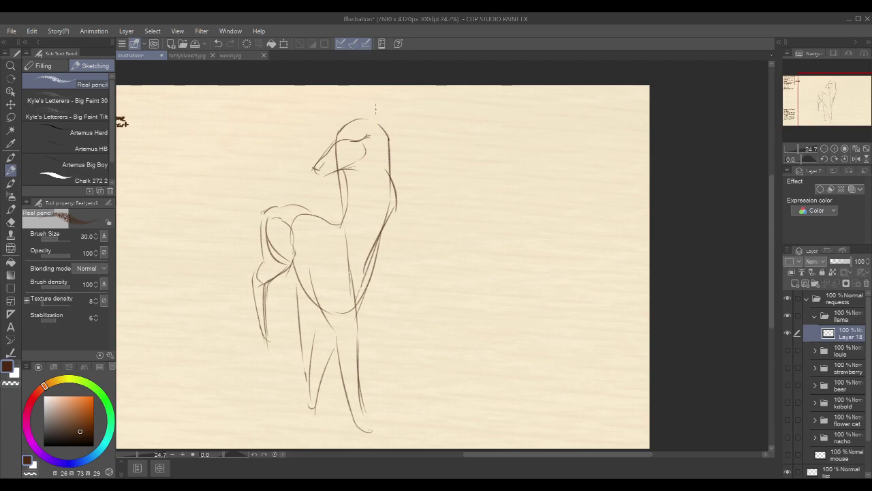
# Draw two tall pointed ears and a forelock tuft, nudging the sketch down so the ears fit on the canvas
pyautogui.moveTo(364, 90); pyautogui.dragTo(389, 135)
pyautogui.moveTo(307, 102); pyautogui.dragTo(339, 126)
pyautogui.moveTo(304, 102); pyautogui.dragTo(322, 136)
pyautogui.moveTo(365, 94); pyautogui.dragTo(362, 83)
pyautogui.hotkey('ctrl', 't')
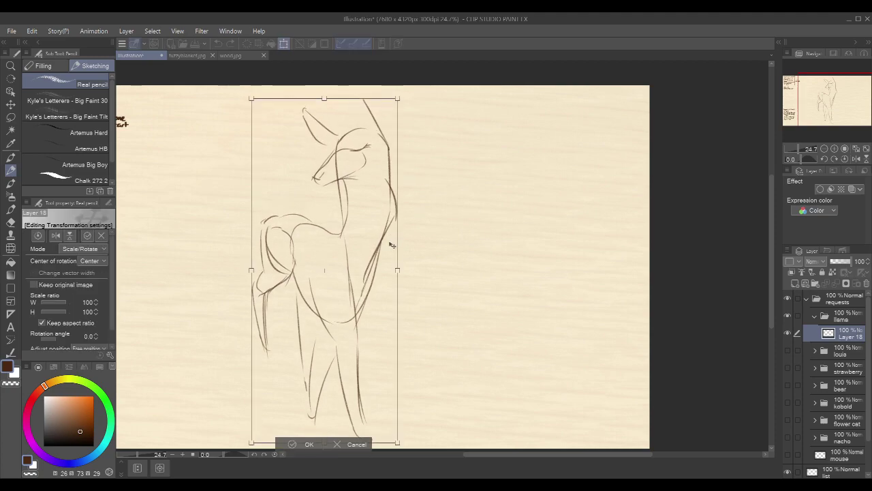
pyautogui.click(309, 444)
pyautogui.moveTo(369, 98)
pyautogui.mouseDown()
pyautogui.moveTo(359, 84)
pyautogui.moveTo(363, 128)
pyautogui.mouseUp()
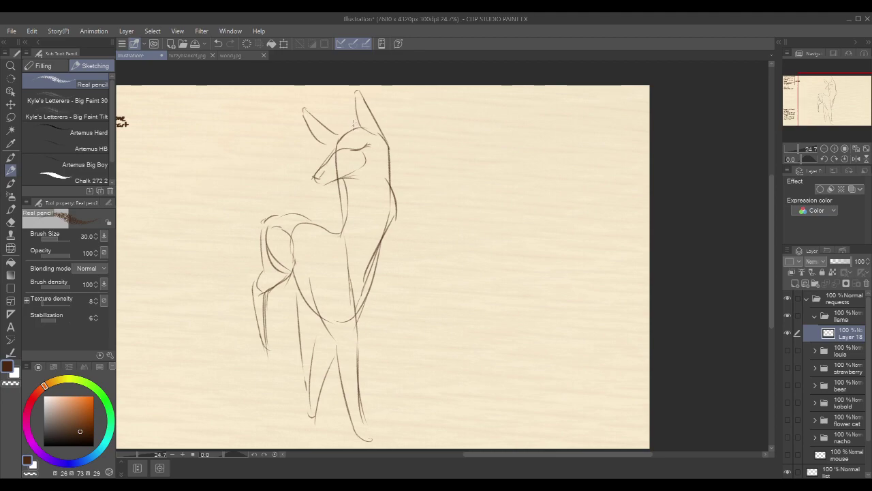
pyautogui.moveTo(356, 126)
pyautogui.mouseDown()
pyautogui.moveTo(339, 125)
pyautogui.moveTo(330, 141)
pyautogui.mouseUp()
# Draw the shoulder curve down to the near foreleg and clean up the construction lines crossing the head and neck
pyautogui.moveTo(481, 307); pyautogui.dragTo(481, 277)
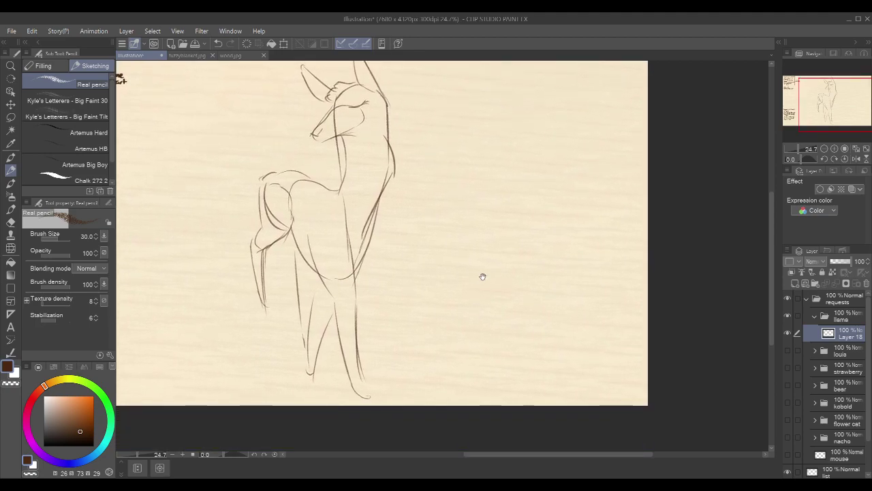
pyautogui.moveTo(329, 200); pyautogui.dragTo(353, 239)
pyautogui.hotkey('ctrl', 'z')
pyautogui.moveTo(332, 199)
pyautogui.mouseDown()
pyautogui.moveTo(350, 230)
pyautogui.moveTo(355, 285)
pyautogui.mouseUp()
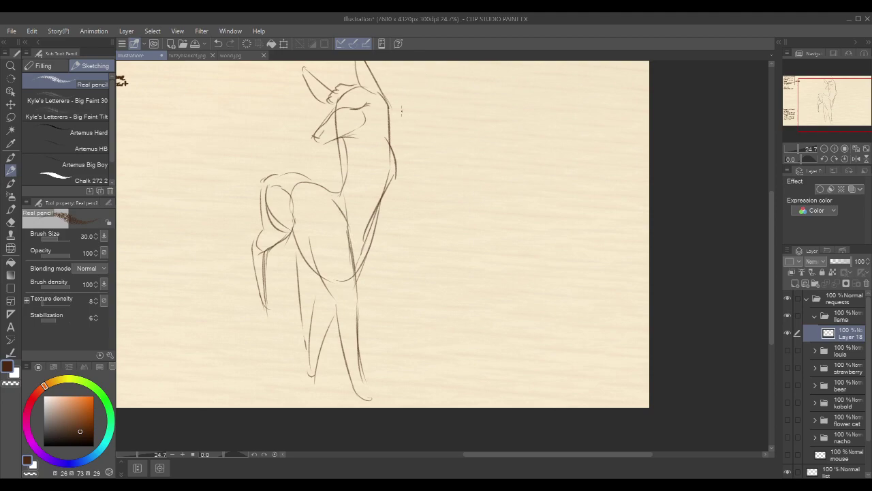
pyautogui.moveTo(346, 148); pyautogui.dragTo(349, 181)
pyautogui.scroll(1, 364, 150)
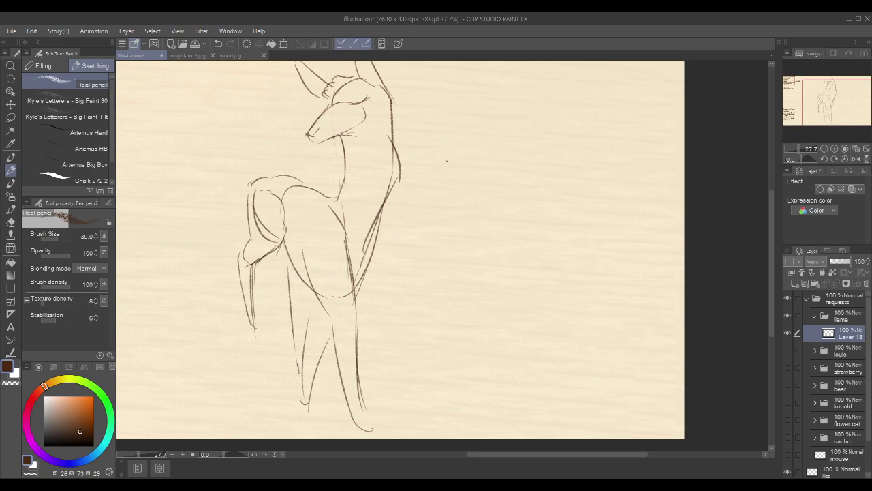
pyautogui.moveTo(383, 81); pyautogui.dragTo(394, 110)
pyautogui.moveTo(349, 213)
pyautogui.mouseDown()
pyautogui.moveTo(385, 187)
pyautogui.moveTo(382, 176)
pyautogui.mouseUp()
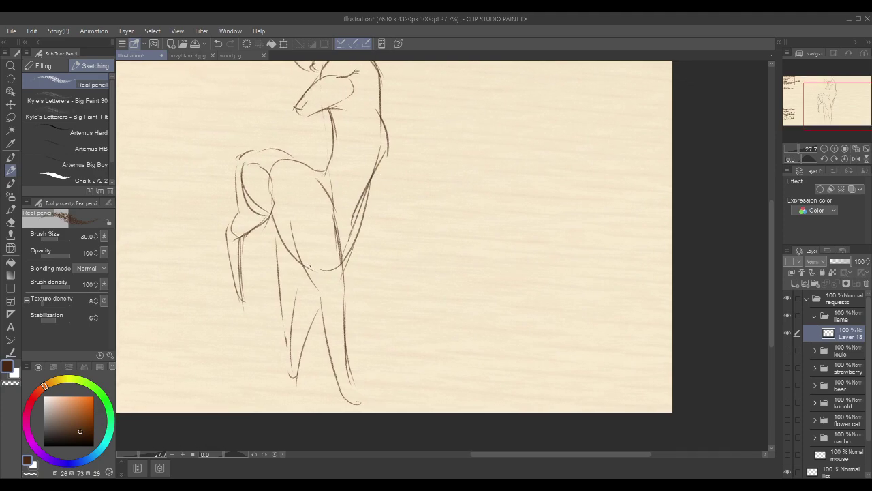
# Add a curved wool edge at the top of the near foreleg and redraw the foreleg outlines down to the feet
pyautogui.moveTo(302, 271); pyautogui.dragTo(343, 262)
pyautogui.moveTo(407, 261); pyautogui.dragTo(400, 246)
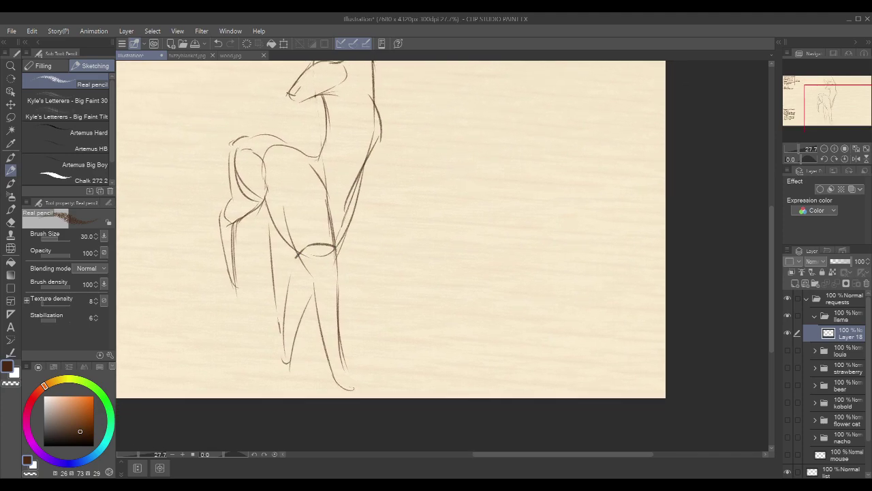
pyautogui.moveTo(336, 252); pyautogui.dragTo(353, 384)
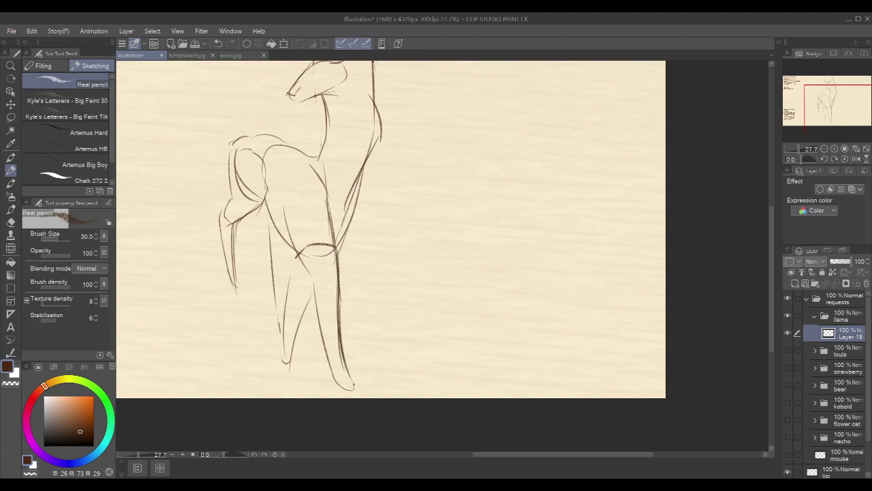
pyautogui.moveTo(297, 259)
pyautogui.mouseDown()
pyautogui.moveTo(320, 305)
pyautogui.moveTo(325, 349)
pyautogui.mouseUp()
pyautogui.moveTo(323, 349)
pyautogui.mouseDown()
pyautogui.moveTo(328, 379)
pyautogui.moveTo(352, 391)
pyautogui.mouseUp()
# Draw wool strokes along the chest edge and define the far foreleg and the toes of both forefeet
pyautogui.moveTo(396, 239); pyautogui.dragTo(440, 247)
pyautogui.moveTo(453, 183); pyautogui.dragTo(444, 195)
pyautogui.moveTo(385, 221); pyautogui.dragTo(368, 269)
pyautogui.moveTo(391, 205)
pyautogui.mouseDown()
pyautogui.moveTo(372, 280)
pyautogui.moveTo(318, 337)
pyautogui.mouseUp()
pyautogui.hotkey('ctrl', 'z')
pyautogui.moveTo(331, 288)
pyautogui.mouseDown()
pyautogui.moveTo(311, 380)
pyautogui.moveTo(329, 395)
pyautogui.mouseUp()
pyautogui.hotkey('ctrl', 'z')
pyautogui.moveTo(345, 321)
pyautogui.mouseDown()
pyautogui.moveTo(328, 362)
pyautogui.moveTo(331, 399)
pyautogui.moveTo(357, 396)
pyautogui.moveTo(387, 411)
pyautogui.mouseUp()
pyautogui.moveTo(310, 368); pyautogui.dragTo(315, 386)
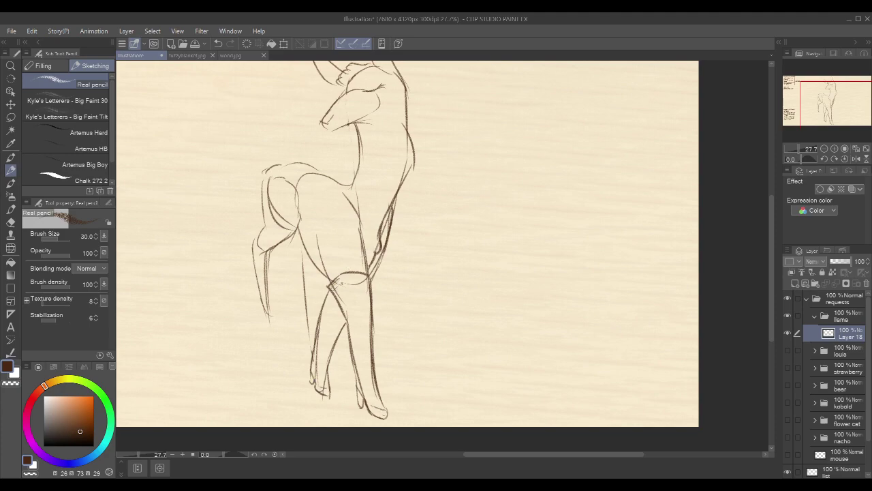
# Add white pencil strokes at the top of the near foreleg and return to the dark brown colour
pyautogui.press('x')
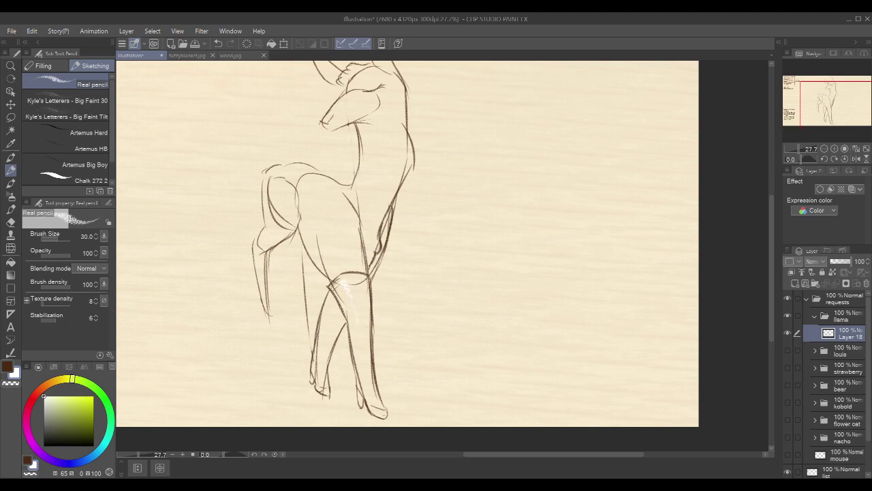
pyautogui.press('x')
pyautogui.moveTo(475, 214)
pyautogui.mouseDown()
pyautogui.moveTo(467, 255)
pyautogui.moveTo(479, 267)
pyautogui.mouseUp()
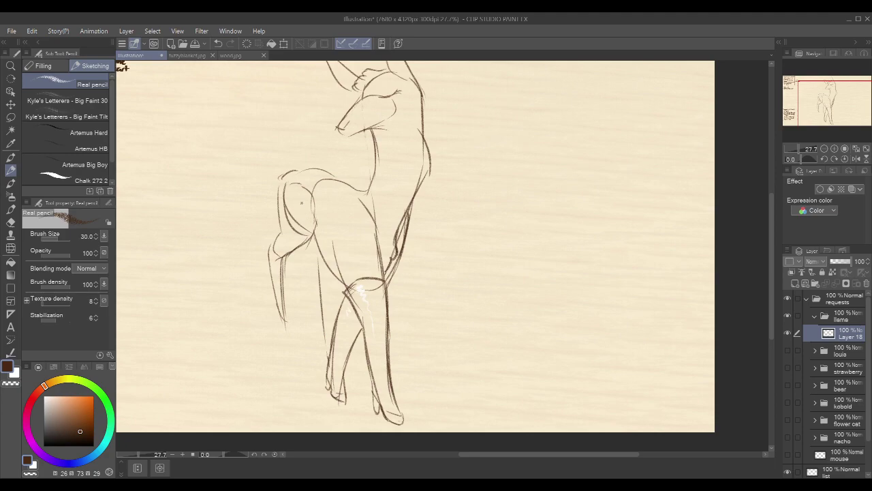
# Darken the belly, elbow and shoulder lines, adding small wool curls at the ends of the belly and elbow lines
pyautogui.moveTo(302, 198)
pyautogui.mouseDown()
pyautogui.moveTo(321, 258)
pyautogui.moveTo(344, 283)
pyautogui.mouseUp()
pyautogui.hotkey('ctrl', 'z')
pyautogui.moveTo(333, 240); pyautogui.dragTo(344, 286)
pyautogui.moveTo(364, 203)
pyautogui.mouseDown()
pyautogui.moveTo(379, 234)
pyautogui.moveTo(385, 288)
pyautogui.mouseUp()
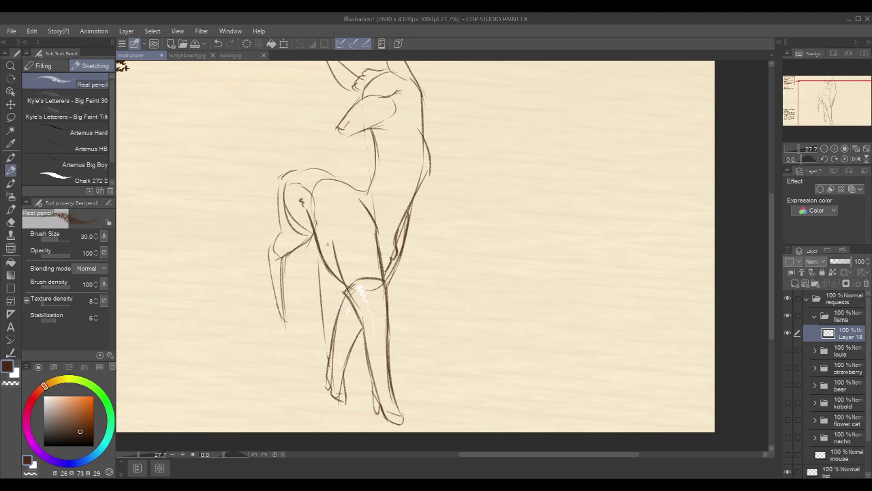
pyautogui.moveTo(329, 238); pyautogui.dragTo(332, 244)
pyautogui.moveTo(477, 171); pyautogui.dragTo(466, 199)
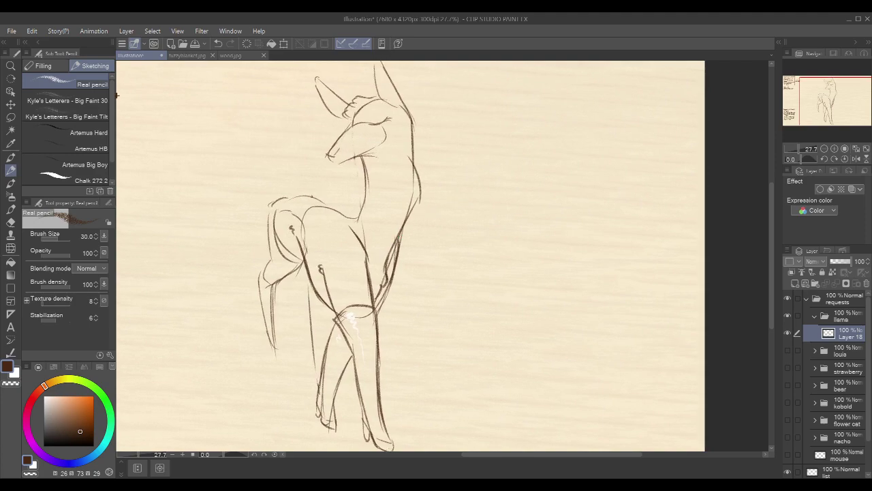
# Darken the back line from the rump to the base of the neck and up the neck's inner edge
pyautogui.moveTo(292, 197)
pyautogui.mouseDown()
pyautogui.moveTo(311, 196)
pyautogui.moveTo(359, 221)
pyautogui.mouseUp()
pyautogui.hotkey('ctrl', 'z')
pyautogui.moveTo(368, 157); pyautogui.dragTo(357, 220)
pyautogui.hotkey('ctrl', 'z')
pyautogui.moveTo(431, 225); pyautogui.dragTo(459, 209)
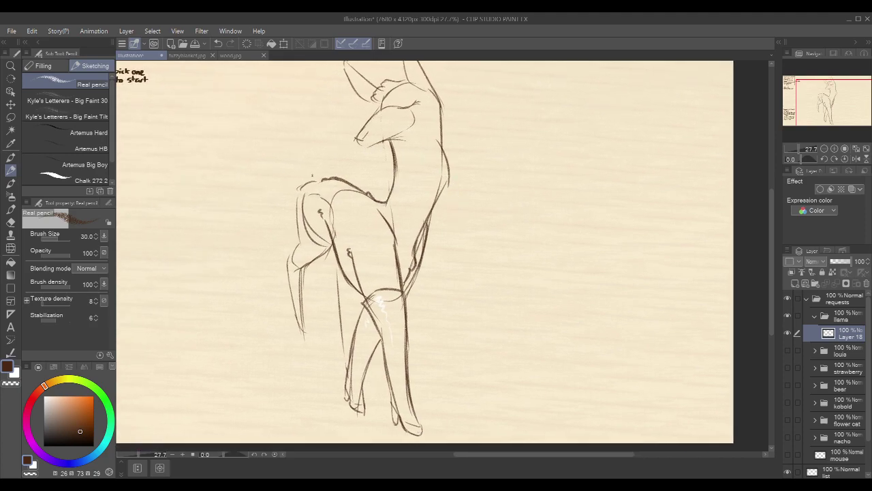
# Redraw the rear edge of the rump and the underside of the near thigh with darker strokes
pyautogui.moveTo(309, 187); pyautogui.dragTo(300, 228)
pyautogui.hotkey('ctrl', 'z')
pyautogui.hotkey('ctrl', 'z')
pyautogui.moveTo(310, 188); pyautogui.dragTo(300, 250)
pyautogui.moveTo(436, 192); pyautogui.dragTo(440, 189)
pyautogui.moveTo(335, 245)
pyautogui.mouseDown()
pyautogui.moveTo(306, 263)
pyautogui.moveTo(307, 343)
pyautogui.moveTo(313, 309)
pyautogui.mouseUp()
# Lasso and delete the rough lower part of the near hind leg, and return to the pencil
pyautogui.press('m')
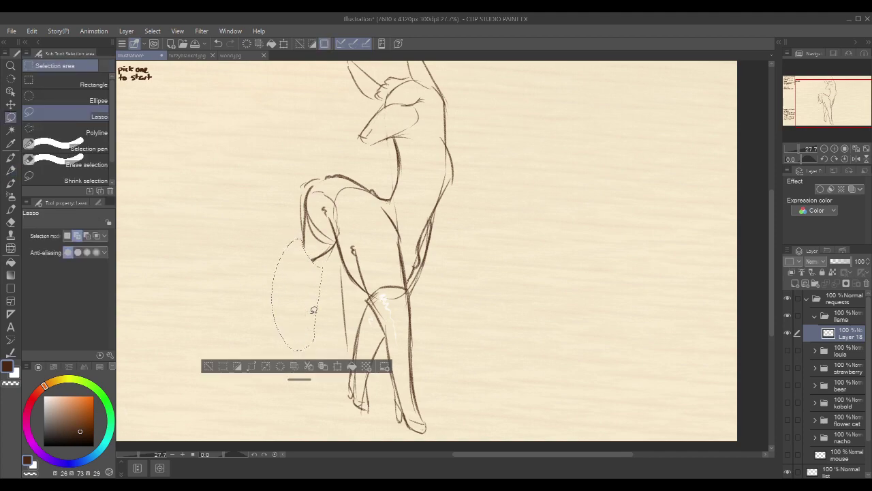
pyautogui.hotkey('ctrl', 'd')
pyautogui.press('p')
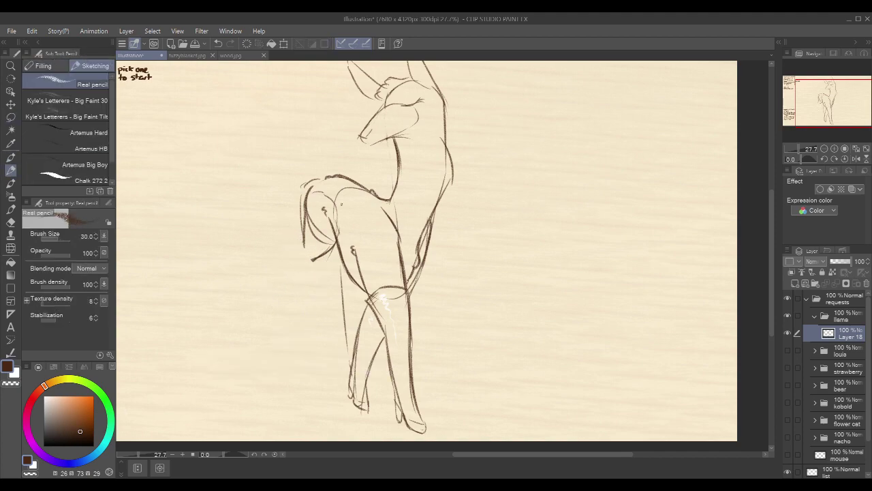
# Redraw the lower part of the near hind leg stretching backward from the thigh, ending in a raised hoof
pyautogui.moveTo(312, 258)
pyautogui.mouseDown()
pyautogui.moveTo(274, 289)
pyautogui.moveTo(259, 320)
pyautogui.mouseUp()
pyautogui.hotkey('ctrl', 'z')
pyautogui.hotkey('ctrl', 'z')
pyautogui.moveTo(319, 257); pyautogui.dragTo(255, 308)
pyautogui.hotkey('ctrl', 'z')
pyautogui.moveTo(313, 257); pyautogui.dragTo(254, 321)
pyautogui.moveTo(277, 283)
pyautogui.mouseDown()
pyautogui.moveTo(263, 309)
pyautogui.moveTo(245, 308)
pyautogui.mouseUp()
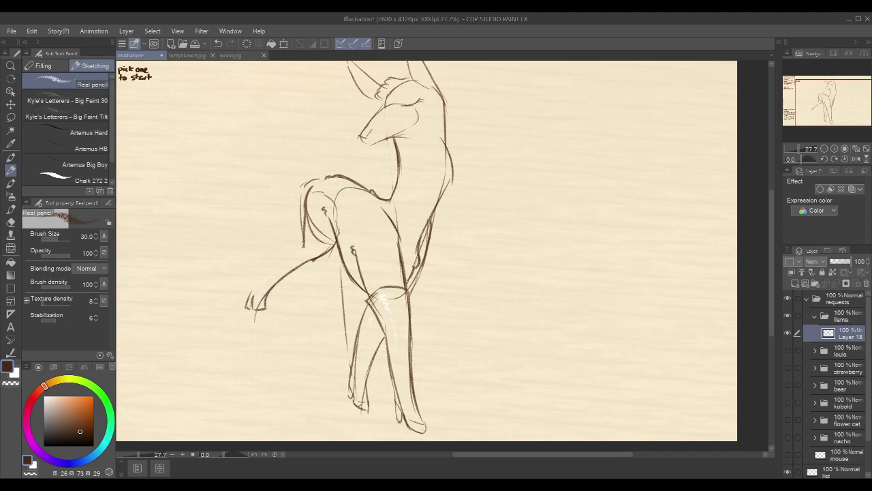
# Draw the upper edge of the raised hind leg and its hoof detail, and add white touches inside the leg
pyautogui.moveTo(299, 241)
pyautogui.mouseDown()
pyautogui.moveTo(308, 259)
pyautogui.moveTo(295, 244)
pyautogui.moveTo(252, 292)
pyautogui.mouseUp()
pyautogui.moveTo(527, 211); pyautogui.dragTo(520, 203)
pyautogui.moveTo(283, 263); pyautogui.dragTo(259, 288)
pyautogui.press('x')
pyautogui.moveTo(289, 242); pyautogui.dragTo(257, 278)
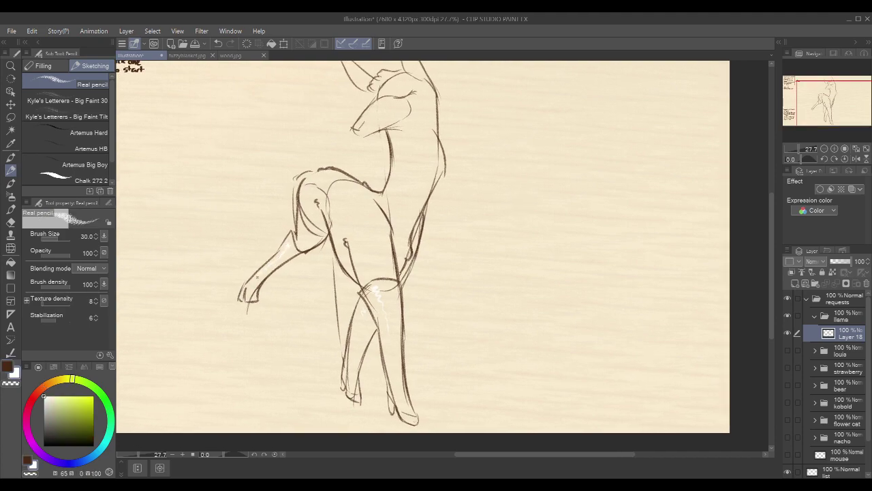
pyautogui.press('x')
pyautogui.moveTo(491, 203); pyautogui.dragTo(459, 203)
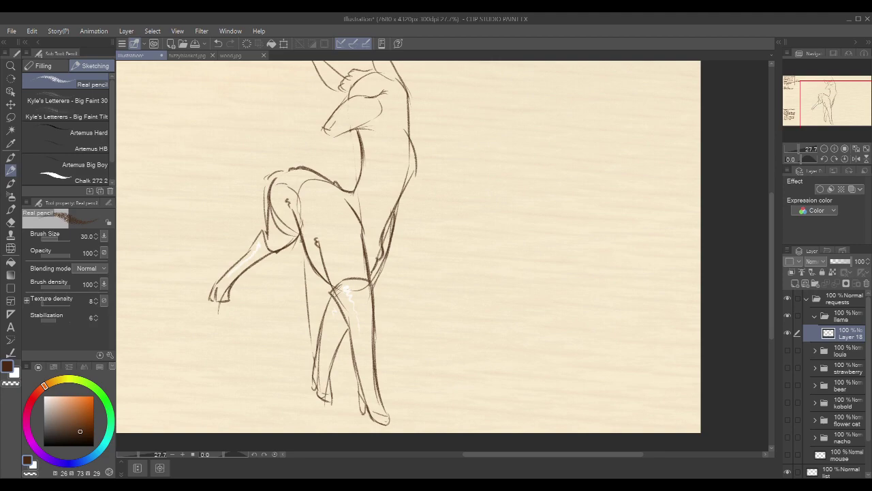
pyautogui.moveTo(301, 240); pyautogui.dragTo(305, 273)
# Sketch small hind-leg construction studies on the blank canvas in front of the llama
pyautogui.moveTo(552, 183)
pyautogui.mouseDown()
pyautogui.moveTo(578, 249)
pyautogui.moveTo(614, 214)
pyautogui.moveTo(604, 331)
pyautogui.mouseUp()
pyautogui.hotkey('ctrl', 'z')
pyautogui.moveTo(599, 218); pyautogui.dragTo(573, 374)
pyautogui.hotkey('ctrl', 'z')
pyautogui.moveTo(595, 217)
pyautogui.mouseDown()
pyautogui.moveTo(615, 224)
pyautogui.moveTo(560, 402)
pyautogui.mouseUp()
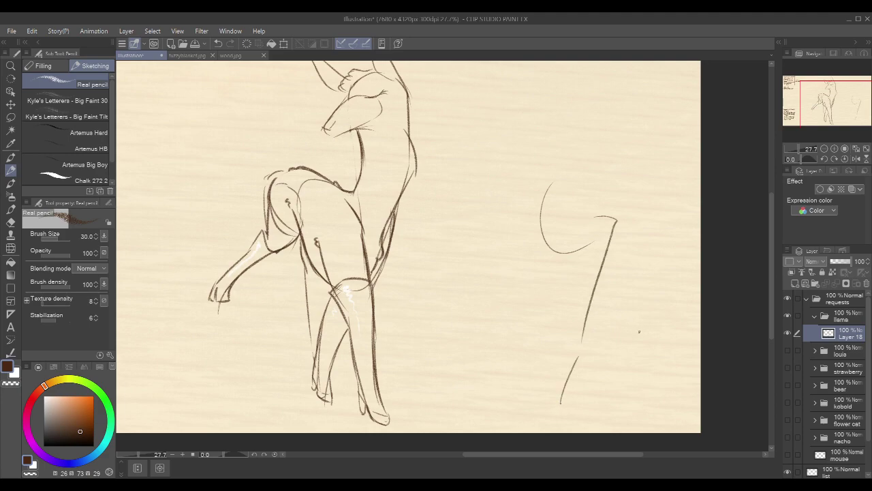
pyautogui.moveTo(477, 182); pyautogui.dragTo(502, 242)
pyautogui.moveTo(521, 176); pyautogui.dragTo(506, 241)
pyautogui.moveTo(475, 237)
pyautogui.mouseDown()
pyautogui.moveTo(486, 239)
pyautogui.moveTo(486, 289)
pyautogui.mouseUp()
# Redraw both edges of the far hind leg below the belly with darker strokes and touch it up in white
pyautogui.moveTo(299, 237); pyautogui.dragTo(307, 353)
pyautogui.hotkey('ctrl', 'z')
pyautogui.moveTo(306, 300); pyautogui.dragTo(303, 349)
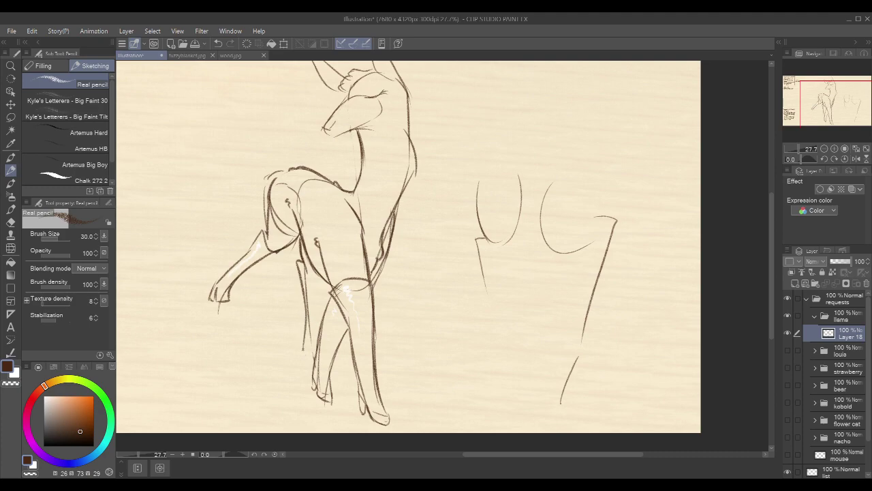
pyautogui.hotkey('ctrl', 'z')
pyautogui.moveTo(304, 303)
pyautogui.mouseDown()
pyautogui.moveTo(299, 347)
pyautogui.moveTo(314, 357)
pyautogui.mouseUp()
pyautogui.moveTo(319, 275); pyautogui.dragTo(318, 327)
pyautogui.hotkey('ctrl', 'z')
pyautogui.moveTo(321, 279); pyautogui.dragTo(320, 324)
pyautogui.moveTo(302, 261)
pyautogui.mouseDown()
pyautogui.moveTo(322, 277)
pyautogui.moveTo(313, 318)
pyautogui.mouseUp()
pyautogui.hotkey('ctrl', 'z')
pyautogui.hotkey('ctrl', 'z')
pyautogui.press('x')
# Lasso and delete the leg studies beside the llama, and clear the selection
pyautogui.scroll(-1, 620, 198)
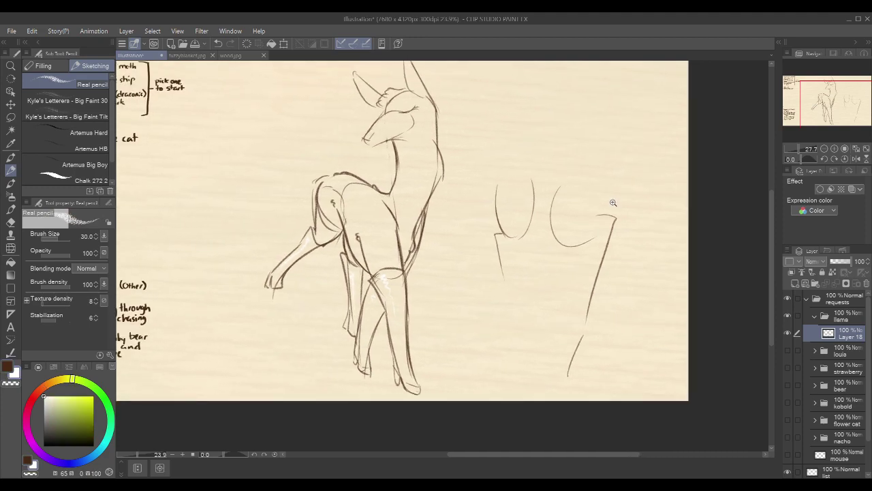
pyautogui.press('m')
pyautogui.moveTo(604, 127)
pyautogui.mouseDown()
pyautogui.moveTo(630, 393)
pyautogui.moveTo(613, 179)
pyautogui.mouseUp()
pyautogui.press('Delete')
pyautogui.hotkey('ctrl', 'd')
pyautogui.moveTo(624, 322); pyautogui.dragTo(621, 337)
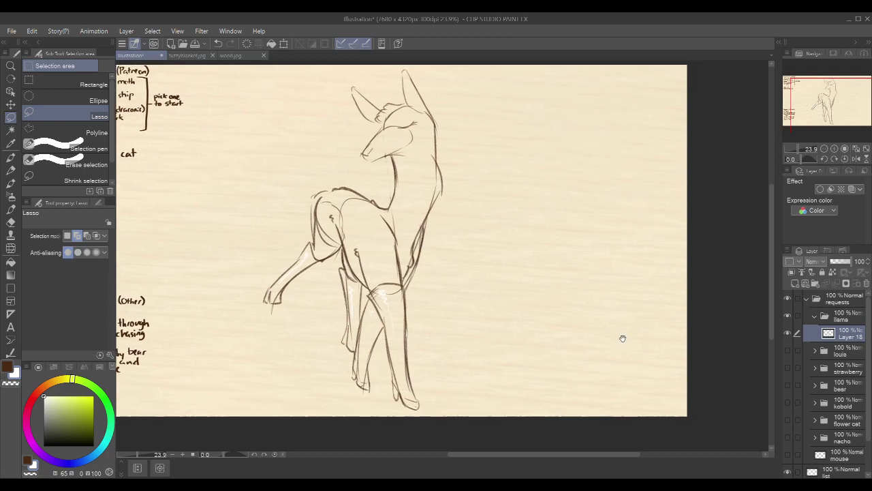
# Lower the llama sketch layer's opacity to 24%, add a new layer above it, and return to the dark brown pencil
pyautogui.click(837, 262)
pyautogui.click(835, 263)
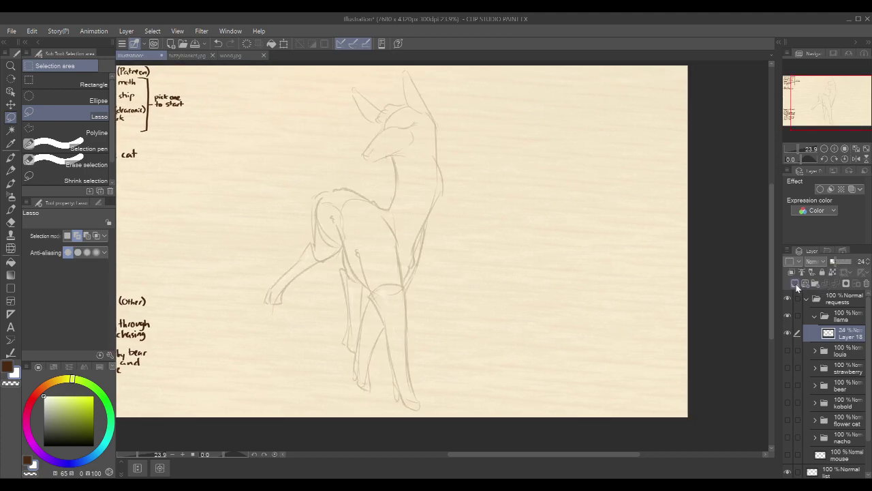
pyautogui.click(795, 283)
pyautogui.press('p')
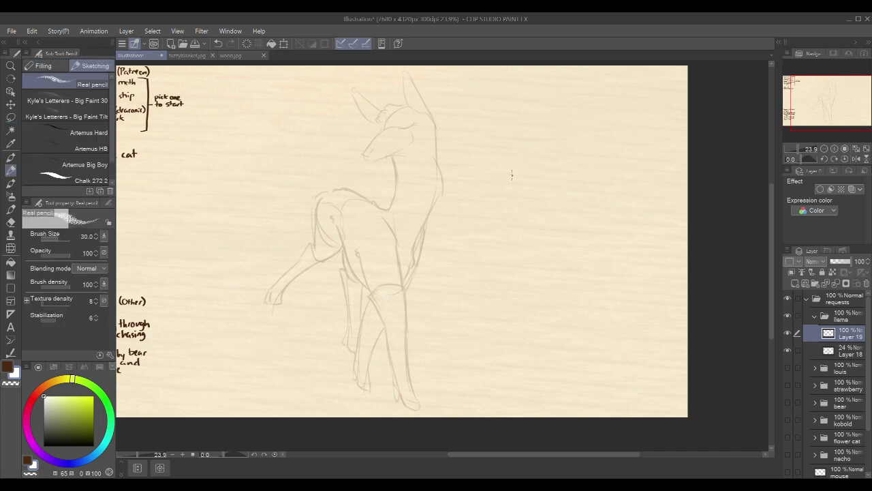
pyautogui.press('x')
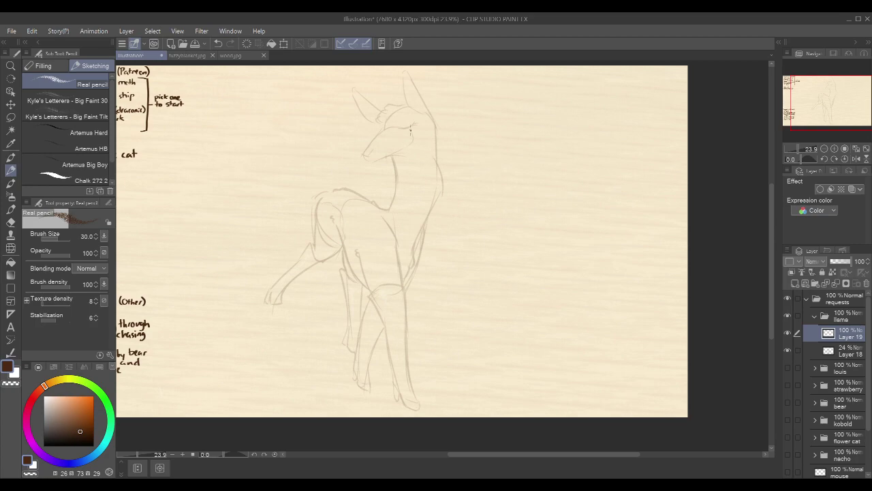
# Trace the llama's nose bridge, muzzle, mouth and jawline with clean dark strokes on the new layer
pyautogui.moveTo(403, 120)
pyautogui.mouseDown()
pyautogui.moveTo(424, 105)
pyautogui.moveTo(409, 181)
pyautogui.mouseUp()
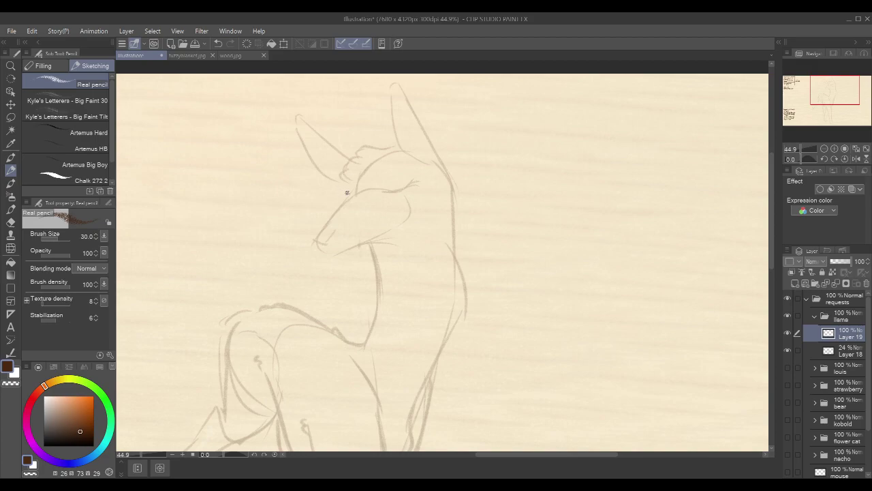
pyautogui.moveTo(353, 190); pyautogui.dragTo(315, 240)
pyautogui.moveTo(352, 189)
pyautogui.mouseDown()
pyautogui.moveTo(317, 238)
pyautogui.moveTo(332, 258)
pyautogui.mouseUp()
pyautogui.moveTo(436, 227); pyautogui.dragTo(425, 236)
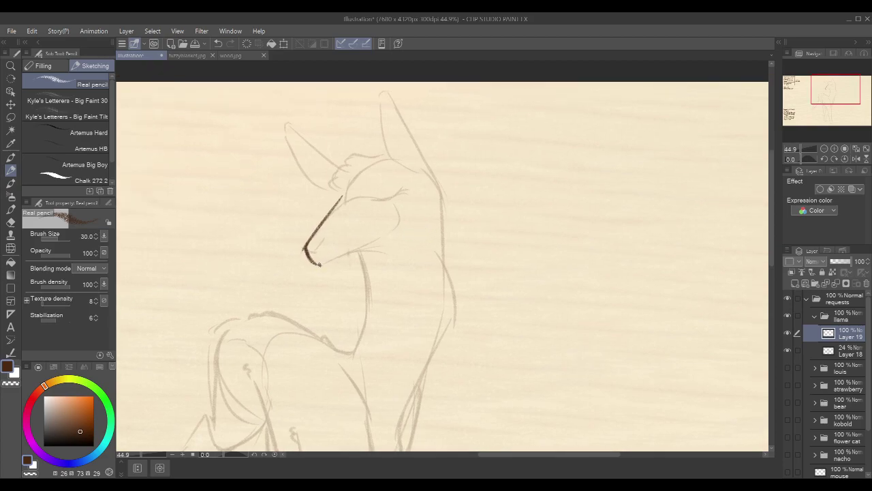
pyautogui.moveTo(316, 262)
pyautogui.mouseDown()
pyautogui.moveTo(333, 265)
pyautogui.moveTo(319, 248)
pyautogui.moveTo(331, 263)
pyautogui.moveTo(385, 242)
pyautogui.mouseUp()
pyautogui.hotkey('ctrl', 'z')
pyautogui.moveTo(334, 263); pyautogui.dragTo(391, 239)
pyautogui.hotkey('ctrl', 'z')
pyautogui.moveTo(333, 263); pyautogui.dragTo(399, 242)
pyautogui.moveTo(367, 251); pyautogui.dragTo(392, 246)
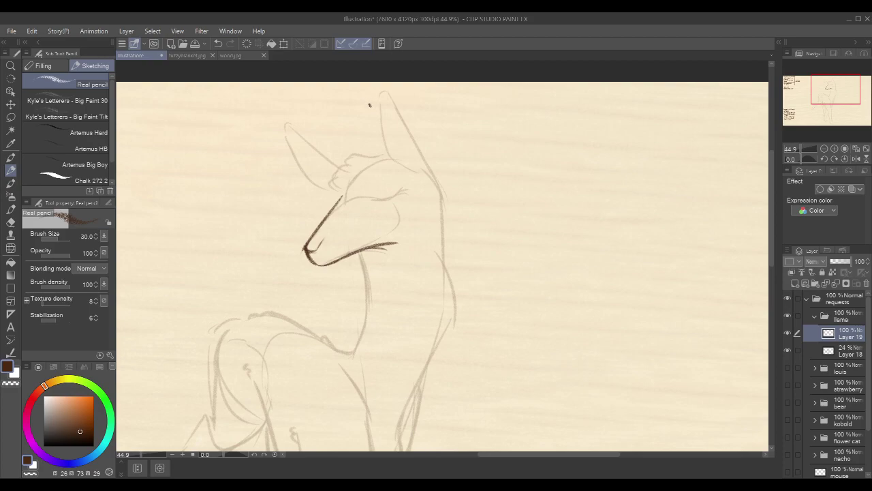
# Outline the llama's near ear, including its base and inner-ear lines
pyautogui.moveTo(473, 183); pyautogui.dragTo(456, 213)
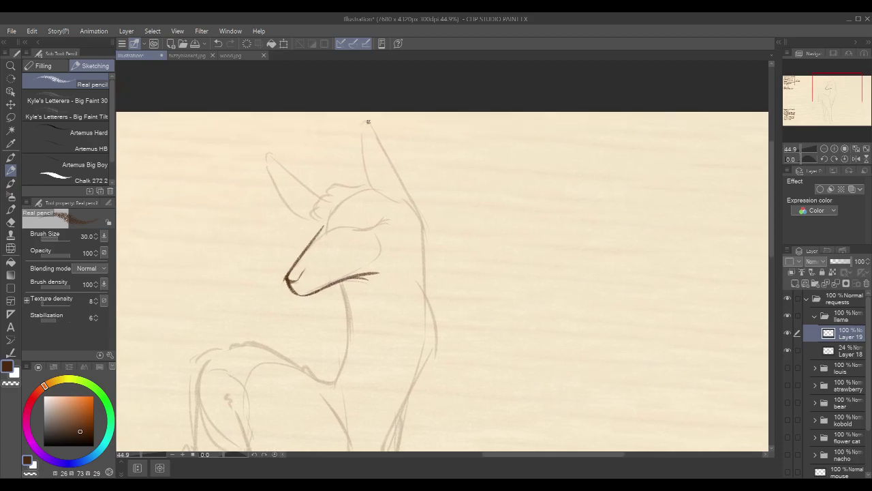
pyautogui.moveTo(364, 115); pyautogui.dragTo(403, 185)
pyautogui.moveTo(363, 115); pyautogui.dragTo(359, 126)
pyautogui.hotkey('ctrl', 'z')
pyautogui.hotkey('ctrl', 'z')
pyautogui.moveTo(360, 129)
pyautogui.mouseDown()
pyautogui.moveTo(362, 180)
pyautogui.moveTo(361, 164)
pyautogui.moveTo(379, 195)
pyautogui.moveTo(402, 202)
pyautogui.mouseUp()
pyautogui.hotkey('ctrl', 'z')
pyautogui.moveTo(360, 166)
pyautogui.mouseDown()
pyautogui.moveTo(366, 183)
pyautogui.moveTo(401, 199)
pyautogui.mouseUp()
pyautogui.moveTo(371, 141); pyautogui.dragTo(405, 202)
pyautogui.hotkey('ctrl', 'z')
pyautogui.moveTo(362, 130); pyautogui.dragTo(389, 179)
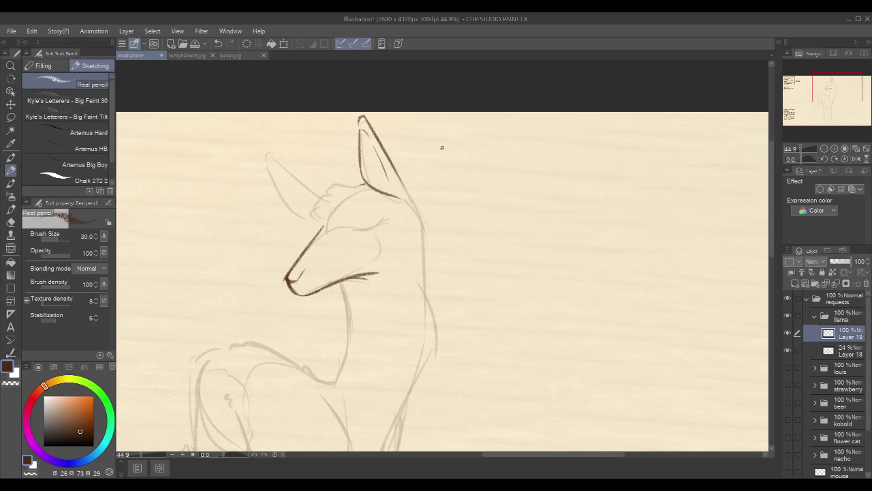
# Draw the closed eye with its lashes and the wavy wool fringe across the forehead
pyautogui.moveTo(351, 229); pyautogui.dragTo(391, 221)
pyautogui.moveTo(365, 184)
pyautogui.mouseDown()
pyautogui.moveTo(328, 181)
pyautogui.moveTo(324, 193)
pyautogui.moveTo(304, 198)
pyautogui.moveTo(298, 217)
pyautogui.mouseUp()
pyautogui.hotkey('ctrl', 'z')
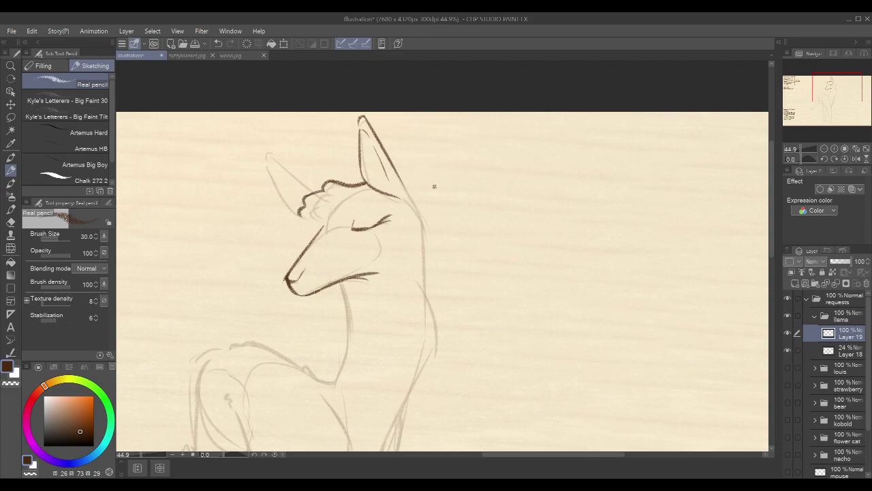
# Draw small four-pointed sparkles in front of the face and finish the lowest curl of the forehead fringe
pyautogui.moveTo(259, 211)
pyautogui.mouseDown()
pyautogui.moveTo(251, 221)
pyautogui.moveTo(268, 222)
pyautogui.moveTo(260, 236)
pyautogui.mouseUp()
pyautogui.moveTo(272, 252)
pyautogui.mouseDown()
pyautogui.moveTo(283, 253)
pyautogui.moveTo(270, 254)
pyautogui.moveTo(276, 263)
pyautogui.mouseUp()
pyautogui.moveTo(273, 224)
pyautogui.mouseDown()
pyautogui.moveTo(274, 233)
pyautogui.moveTo(316, 233)
pyautogui.mouseUp()
pyautogui.hotkey('ctrl', 'z')
# Outline both edges of the far ear behind the wool fringe
pyautogui.moveTo(269, 150); pyautogui.dragTo(306, 184)
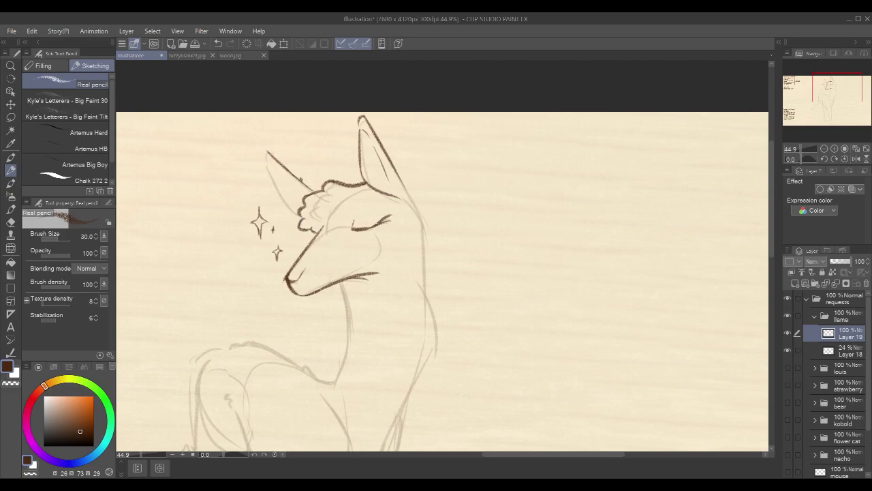
pyautogui.moveTo(268, 150); pyautogui.dragTo(291, 209)
pyautogui.hotkey('ctrl', 'z')
pyautogui.moveTo(269, 165); pyautogui.dragTo(294, 211)
# Trace the outer neck line from the near ear down to the chest, with scalloped wool at the chest bulge
pyautogui.moveTo(477, 248); pyautogui.dragTo(466, 231)
pyautogui.moveTo(391, 166); pyautogui.dragTo(417, 212)
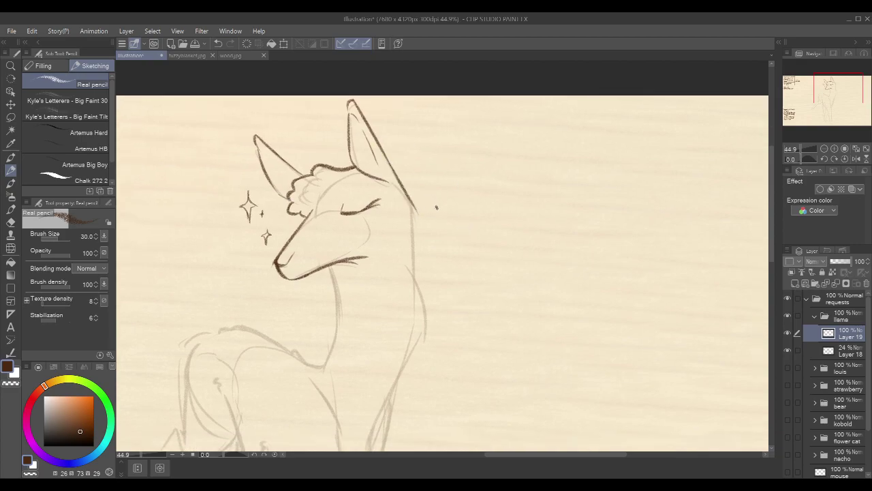
pyautogui.moveTo(468, 254); pyautogui.dragTo(466, 239)
pyautogui.moveTo(402, 177); pyautogui.dragTo(413, 257)
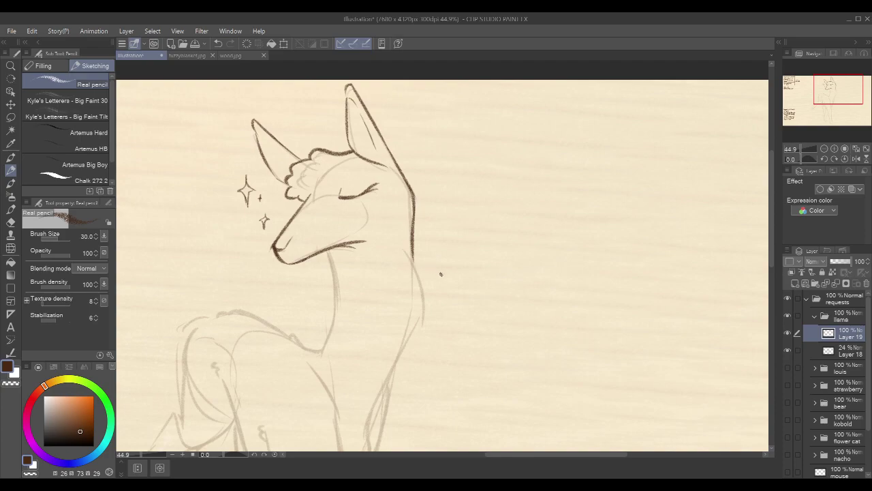
pyautogui.scroll(-2, 416, 259)
pyautogui.moveTo(410, 203)
pyautogui.mouseDown()
pyautogui.moveTo(420, 271)
pyautogui.moveTo(363, 385)
pyautogui.mouseUp()
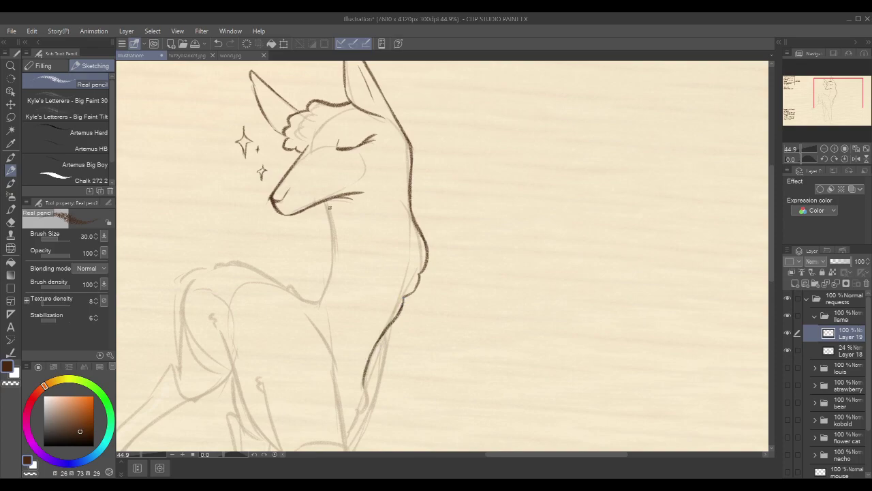
# Trace the inner neck line from the jaw down to the back
pyautogui.moveTo(327, 197); pyautogui.dragTo(336, 233)
pyautogui.hotkey('ctrl', 'z')
pyautogui.moveTo(325, 199)
pyautogui.mouseDown()
pyautogui.moveTo(338, 235)
pyautogui.moveTo(325, 295)
pyautogui.mouseUp()
pyautogui.moveTo(336, 225); pyautogui.dragTo(320, 314)
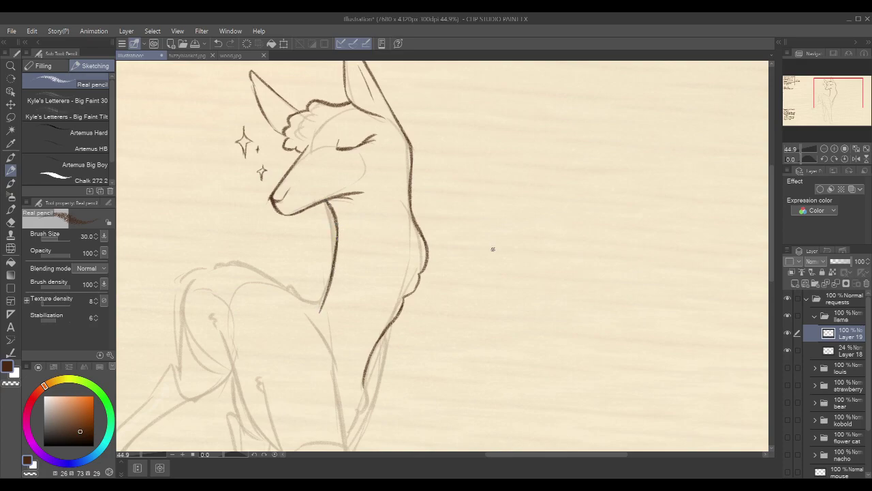
pyautogui.moveTo(492, 259); pyautogui.dragTo(495, 244)
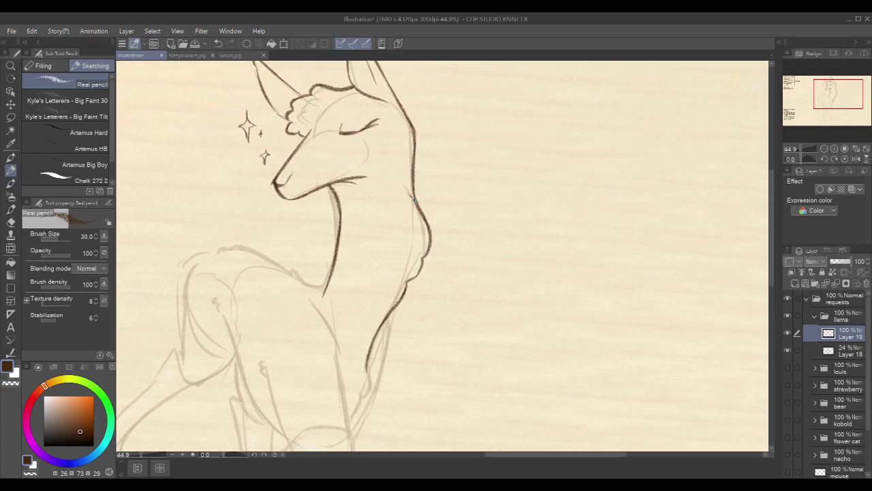
pyautogui.moveTo(368, 202); pyautogui.dragTo(372, 217)
pyautogui.hotkey('ctrl', 'z')
pyautogui.moveTo(471, 293)
pyautogui.mouseDown()
pyautogui.moveTo(484, 225)
pyautogui.moveTo(481, 261)
pyautogui.moveTo(469, 247)
pyautogui.moveTo(466, 272)
pyautogui.mouseUp()
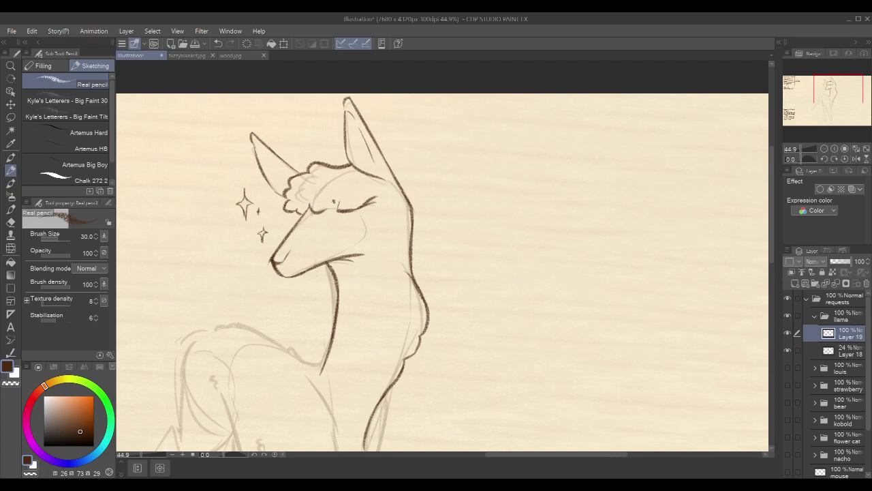
pyautogui.moveTo(308, 208); pyautogui.dragTo(361, 189)
pyautogui.hotkey('ctrl', 'z')
pyautogui.hotkey('ctrl', 'z')
pyautogui.moveTo(307, 208); pyautogui.dragTo(323, 204)
pyautogui.hotkey('ctrl', 'z')
# Trace the shoulder line down to the top of the foreleg and add curly wool along the lower chest
pyautogui.moveTo(451, 273); pyautogui.dragTo(456, 200)
pyautogui.moveTo(456, 290); pyautogui.dragTo(461, 240)
pyautogui.moveTo(370, 219)
pyautogui.mouseDown()
pyautogui.moveTo(372, 168)
pyautogui.moveTo(362, 230)
pyautogui.moveTo(374, 312)
pyautogui.mouseUp()
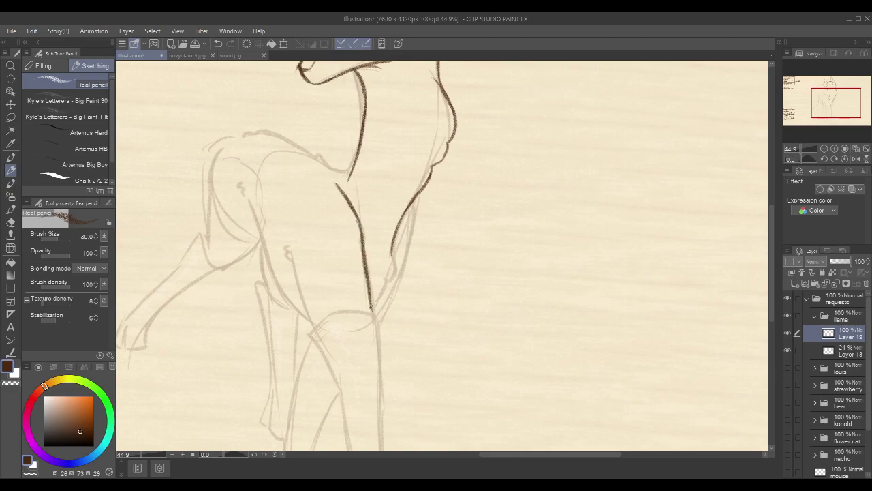
pyautogui.moveTo(436, 278); pyautogui.dragTo(437, 244)
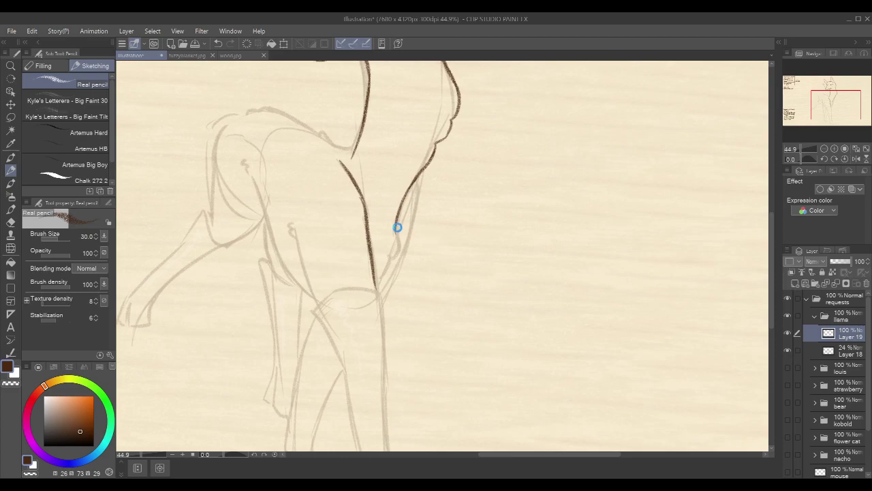
pyautogui.moveTo(395, 226)
pyautogui.mouseDown()
pyautogui.moveTo(400, 261)
pyautogui.moveTo(401, 247)
pyautogui.moveTo(382, 278)
pyautogui.mouseUp()
pyautogui.hotkey('ctrl', 'z')
# Trace the elbow line with a wool curl at its upper end, and arc the wool hem across the foreleg's top
pyautogui.moveTo(444, 250); pyautogui.dragTo(450, 215)
pyautogui.moveTo(301, 184)
pyautogui.mouseDown()
pyautogui.moveTo(294, 191)
pyautogui.moveTo(306, 215)
pyautogui.mouseUp()
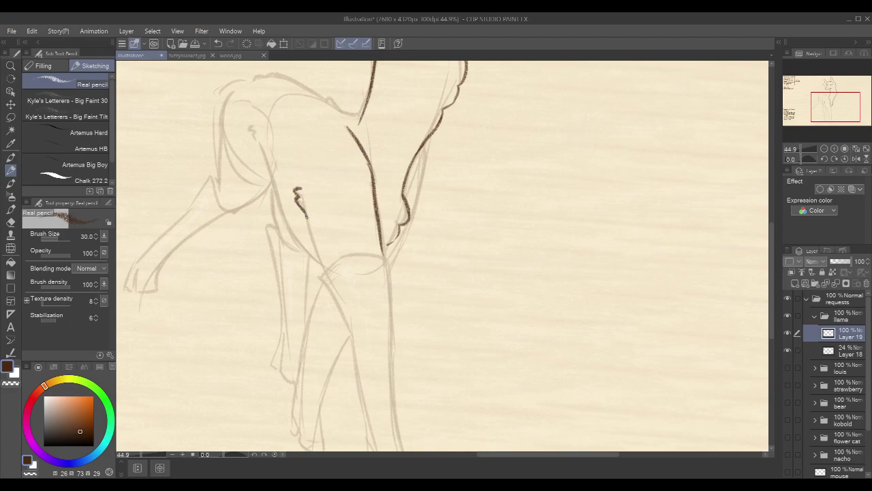
pyautogui.moveTo(383, 204); pyautogui.dragTo(375, 186)
pyautogui.moveTo(297, 195); pyautogui.dragTo(315, 253)
pyautogui.moveTo(457, 184); pyautogui.dragTo(462, 227)
pyautogui.moveTo(419, 246); pyautogui.dragTo(429, 185)
pyautogui.moveTo(327, 240)
pyautogui.mouseDown()
pyautogui.moveTo(346, 222)
pyautogui.moveTo(397, 219)
pyautogui.mouseUp()
pyautogui.hotkey('ctrl', 'z')
pyautogui.hotkey('ctrl', 'z')
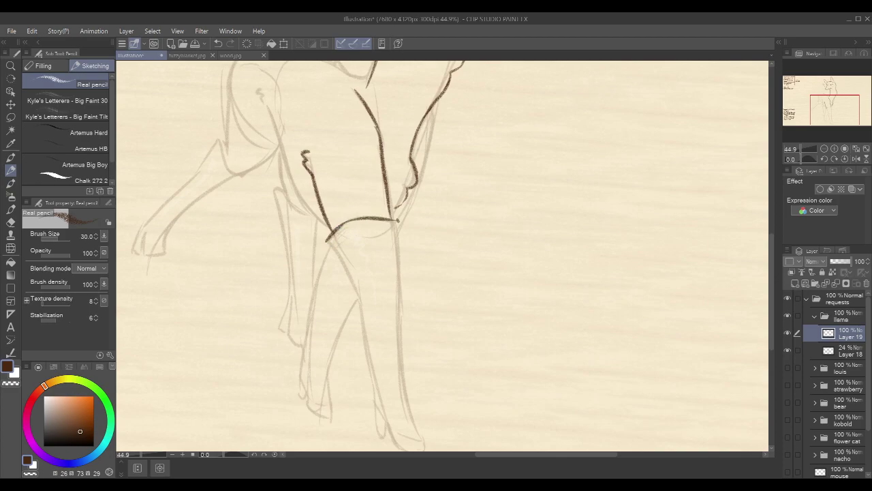
# Trace the front edge of the near foreleg from the wool hem down to the hoof tip
pyautogui.moveTo(483, 243); pyautogui.dragTo(470, 191)
pyautogui.moveTo(380, 166); pyautogui.dragTo(394, 346)
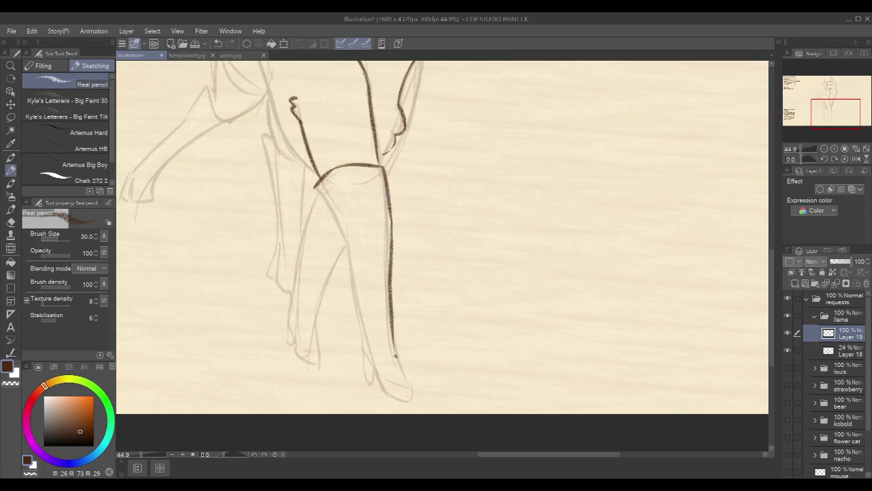
pyautogui.hotkey('ctrl', 'z')
pyautogui.hotkey('ctrl', 'y')
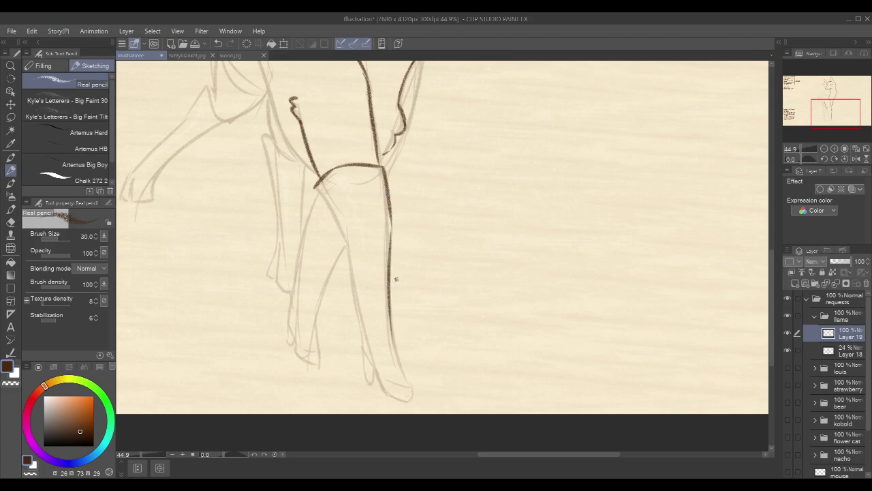
pyautogui.moveTo(393, 339); pyautogui.dragTo(411, 402)
# Trace the rear edge of the near foreleg from the wool hem down to the back of the hoof
pyautogui.moveTo(315, 187)
pyautogui.mouseDown()
pyautogui.moveTo(348, 243)
pyautogui.moveTo(361, 312)
pyautogui.mouseUp()
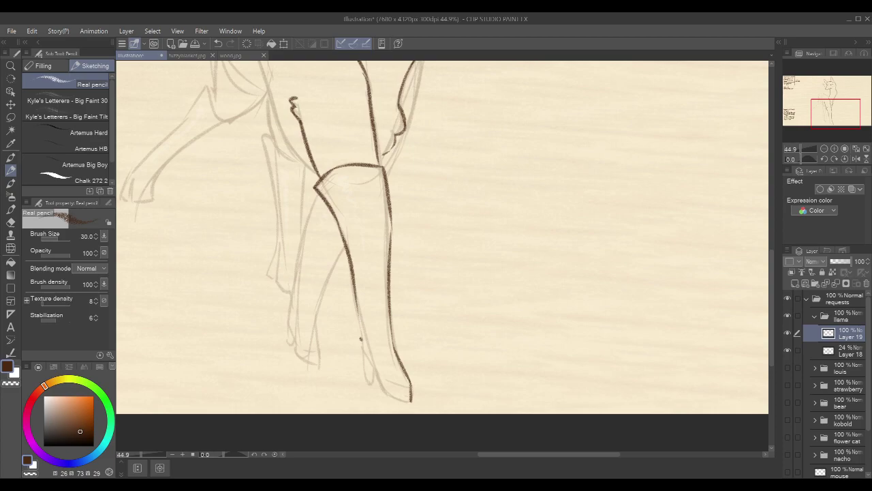
pyautogui.hotkey('ctrl', 'z')
pyautogui.hotkey('ctrl', 'y')
pyautogui.hotkey('ctrl', 'z')
pyautogui.hotkey('ctrl', 'y')
pyautogui.moveTo(357, 289); pyautogui.dragTo(366, 353)
pyautogui.hotkey('ctrl', 'z')
pyautogui.hotkey('ctrl', 'y')
# Draw the two toes of the near front hoof, with the sole and the line across the front toe
pyautogui.moveTo(361, 355); pyautogui.dragTo(372, 380)
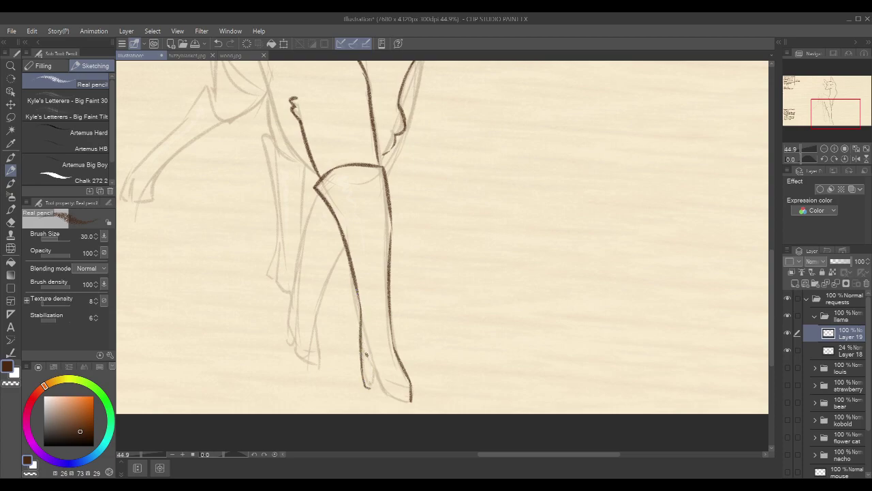
pyautogui.moveTo(370, 361)
pyautogui.mouseDown()
pyautogui.moveTo(385, 394)
pyautogui.moveTo(378, 390)
pyautogui.moveTo(412, 400)
pyautogui.mouseUp()
pyautogui.moveTo(372, 364)
pyautogui.mouseDown()
pyautogui.moveTo(370, 389)
pyautogui.moveTo(407, 386)
pyautogui.mouseUp()
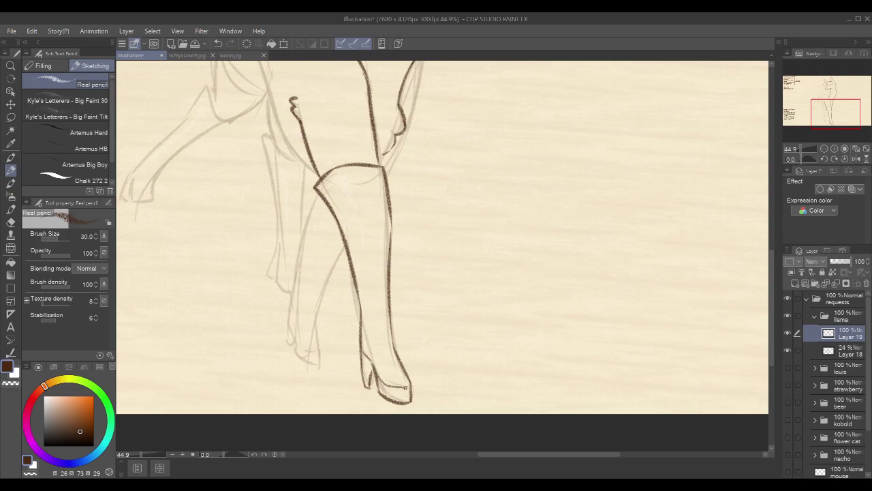
# Add extra strokes along the curly wool tuft at the lower chest
pyautogui.moveTo(446, 295)
pyautogui.mouseDown()
pyautogui.moveTo(473, 312)
pyautogui.moveTo(481, 333)
pyautogui.moveTo(495, 327)
pyautogui.moveTo(485, 379)
pyautogui.mouseUp()
pyautogui.moveTo(501, 248); pyautogui.dragTo(493, 271)
pyautogui.moveTo(441, 183); pyautogui.dragTo(430, 229)
pyautogui.moveTo(417, 267); pyautogui.dragTo(410, 281)
# Trace the belly line from a small wool curl on the thigh down to the top of the near foreleg
pyautogui.moveTo(455, 318); pyautogui.dragTo(470, 214)
pyautogui.moveTo(525, 223); pyautogui.dragTo(509, 331)
pyautogui.moveTo(286, 155)
pyautogui.mouseDown()
pyautogui.moveTo(305, 194)
pyautogui.moveTo(312, 248)
pyautogui.mouseUp()
pyautogui.hotkey('ctrl', 'z')
pyautogui.moveTo(298, 183)
pyautogui.mouseDown()
pyautogui.moveTo(322, 271)
pyautogui.moveTo(352, 287)
pyautogui.mouseUp()
pyautogui.hotkey('ctrl', 'z')
pyautogui.moveTo(317, 249); pyautogui.dragTo(354, 289)
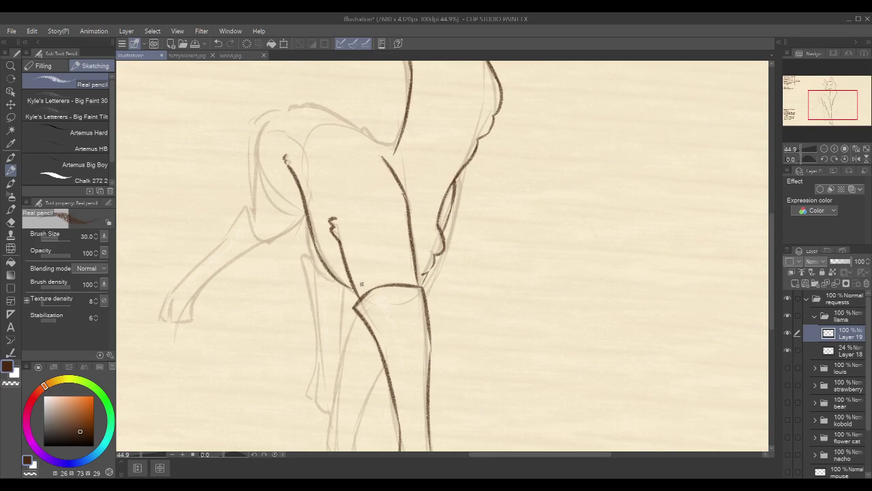
pyautogui.scroll(-3, 498, 170)
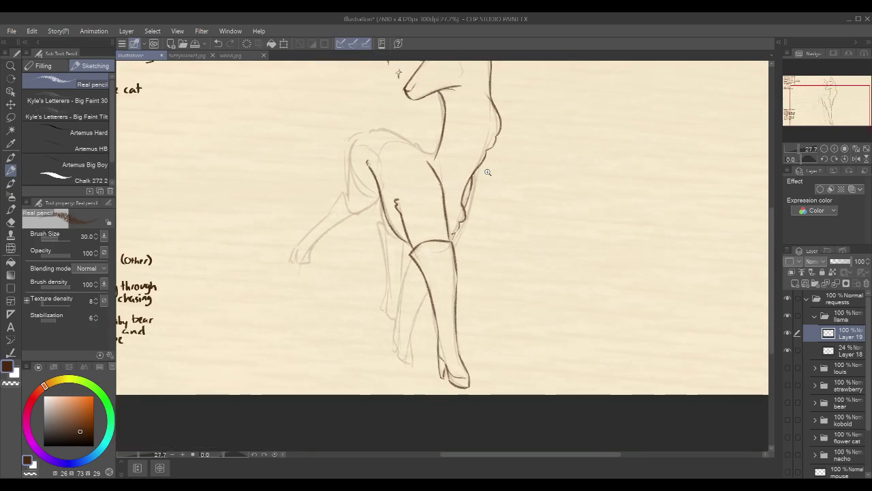
pyautogui.scroll(3, 494, 253)
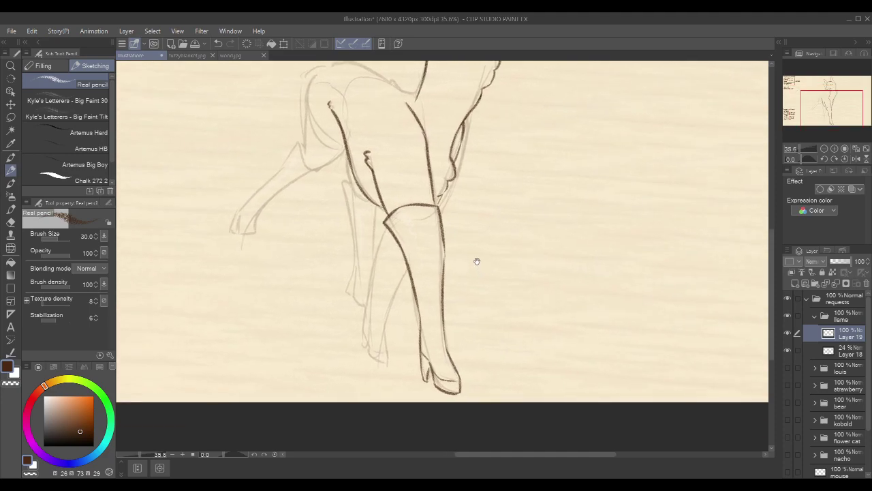
# Ink both sides and the heeled hoof of the front leg crossing behind, following the faint llama sketch
pyautogui.moveTo(407, 268)
pyautogui.mouseDown()
pyautogui.moveTo(386, 327)
pyautogui.moveTo(387, 361)
pyautogui.mouseUp()
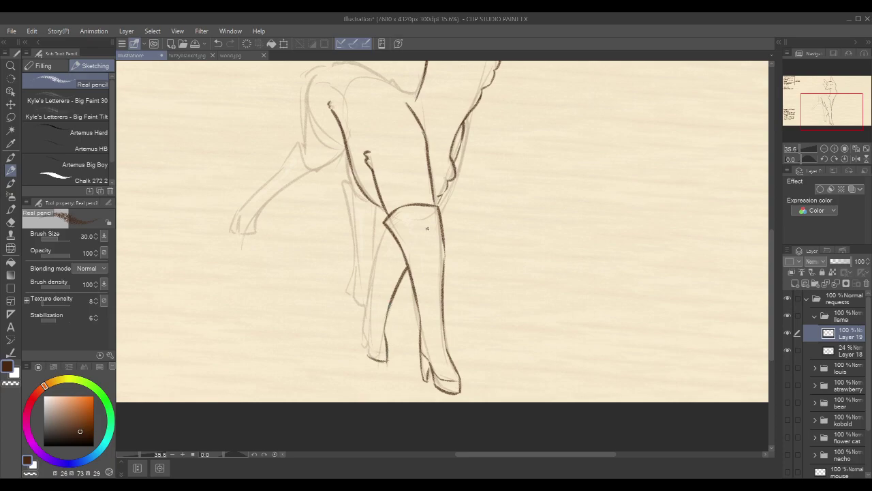
pyautogui.moveTo(385, 226); pyautogui.dragTo(361, 346)
pyautogui.moveTo(368, 337)
pyautogui.mouseDown()
pyautogui.moveTo(363, 350)
pyautogui.moveTo(387, 354)
pyautogui.mouseUp()
# Ink the llama's back line with fluffy wool bumps from the rump to the base of the neck
pyautogui.moveTo(546, 221); pyautogui.dragTo(529, 302)
pyautogui.moveTo(547, 268)
pyautogui.mouseDown()
pyautogui.moveTo(535, 345)
pyautogui.moveTo(549, 266)
pyautogui.mouseUp()
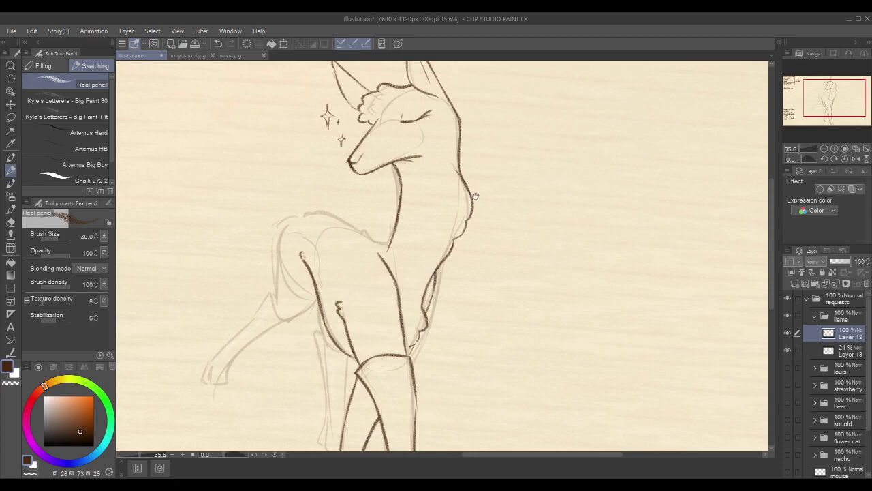
pyautogui.moveTo(352, 196); pyautogui.dragTo(350, 198)
pyautogui.scroll(1, 331, 206)
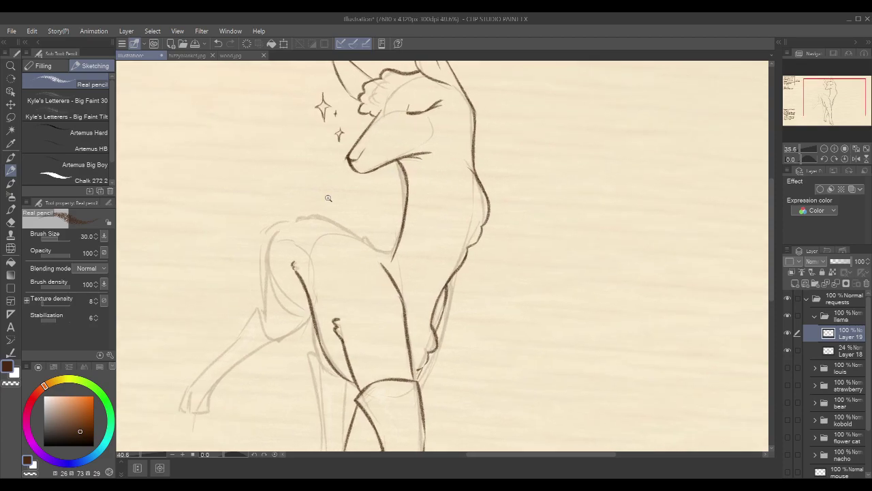
pyautogui.moveTo(298, 217)
pyautogui.mouseDown()
pyautogui.moveTo(318, 216)
pyautogui.moveTo(386, 254)
pyautogui.moveTo(397, 249)
pyautogui.mouseUp()
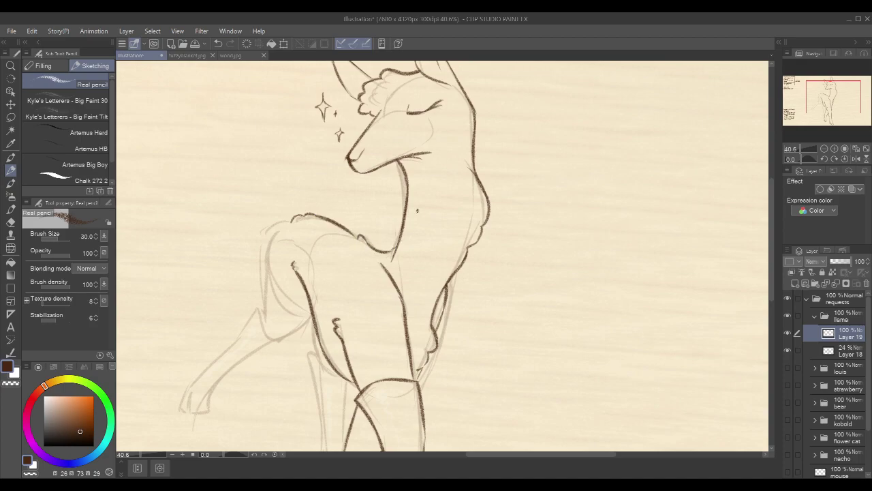
# Ink the llama's rump, short tail and the lower edge of the raised hind thigh, ending in a wool tuft
pyautogui.moveTo(460, 275); pyautogui.dragTo(472, 225)
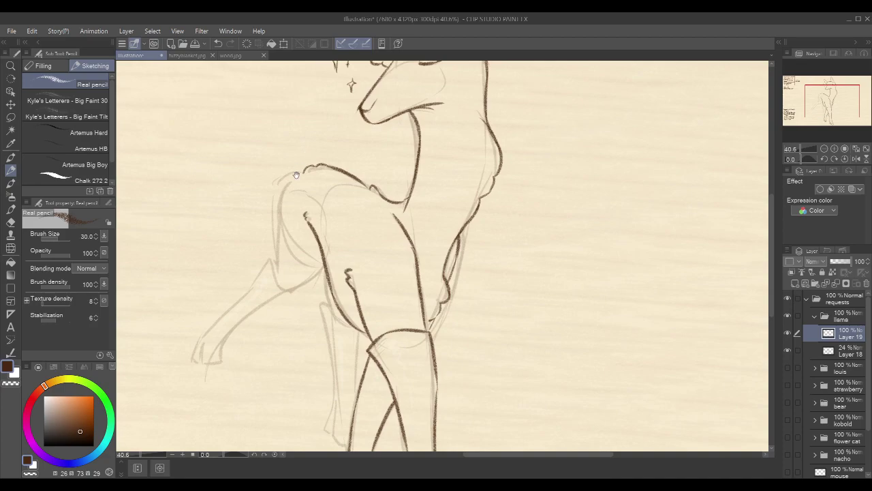
pyautogui.moveTo(296, 178)
pyautogui.mouseDown()
pyautogui.moveTo(278, 211)
pyautogui.moveTo(276, 270)
pyautogui.mouseUp()
pyautogui.moveTo(343, 233); pyautogui.dragTo(337, 218)
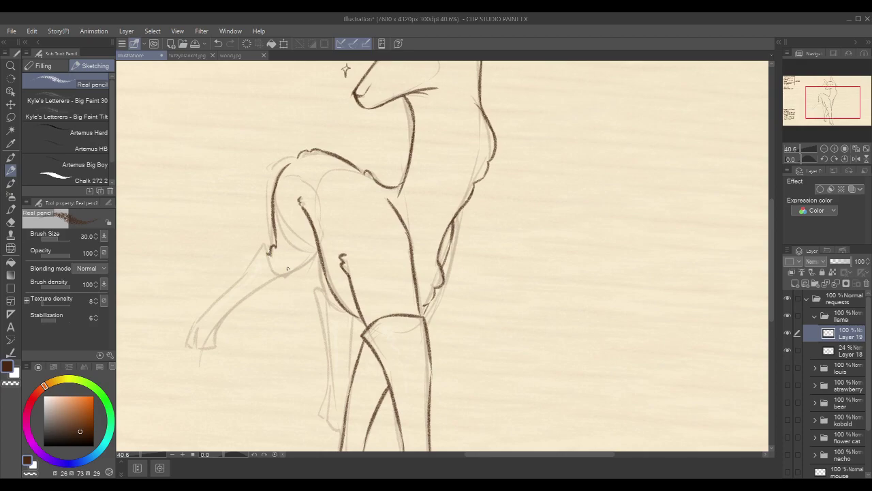
pyautogui.moveTo(266, 244)
pyautogui.mouseDown()
pyautogui.moveTo(273, 273)
pyautogui.moveTo(318, 250)
pyautogui.mouseUp()
pyautogui.moveTo(459, 176); pyautogui.dragTo(504, 223)
pyautogui.moveTo(339, 203); pyautogui.dragTo(310, 211)
pyautogui.hotkey('ctrl', 'z')
# Ink the raised hind leg from the thigh down to its heeled hoof over the sketch
pyautogui.moveTo(570, 288); pyautogui.dragTo(520, 228)
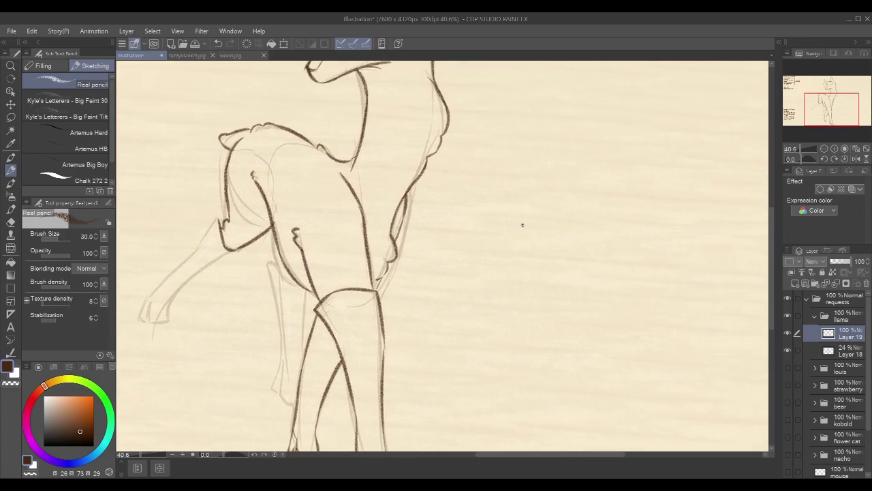
pyautogui.scroll(-4, 518, 230)
pyautogui.scroll(3, 515, 231)
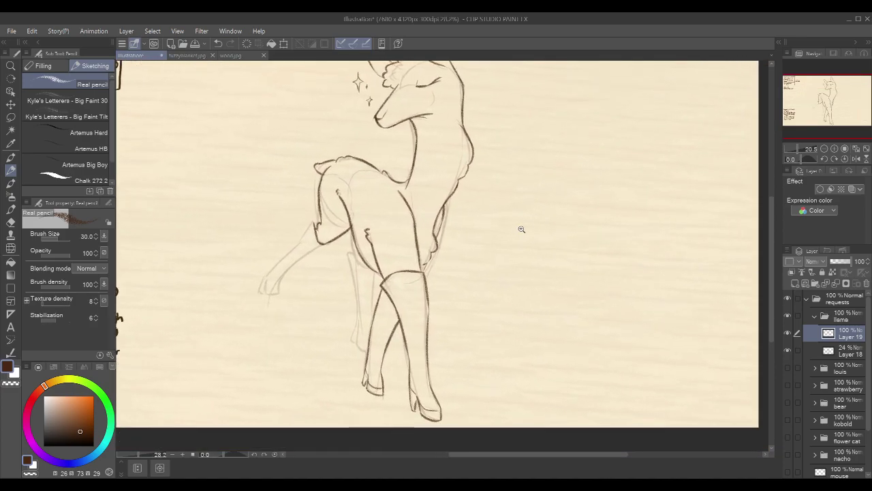
pyautogui.moveTo(472, 196); pyautogui.dragTo(493, 189)
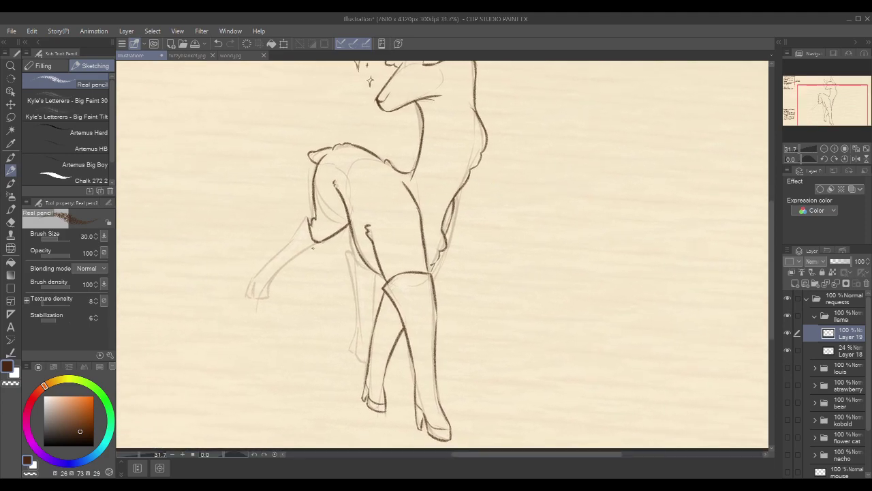
pyautogui.moveTo(310, 244)
pyautogui.mouseDown()
pyautogui.moveTo(275, 275)
pyautogui.moveTo(272, 296)
pyautogui.mouseUp()
pyautogui.moveTo(315, 218)
pyautogui.mouseDown()
pyautogui.moveTo(287, 237)
pyautogui.moveTo(302, 226)
pyautogui.moveTo(248, 293)
pyautogui.moveTo(272, 297)
pyautogui.moveTo(256, 286)
pyautogui.mouseUp()
pyautogui.hotkey('ctrl', 'z')
pyautogui.hotkey('ctrl', 'z')
pyautogui.hotkey('ctrl', 'z')
# Ink the standing hind leg behind the belly, with its boot cuff, both sides and heeled hoof
pyautogui.moveTo(440, 199)
pyautogui.mouseDown()
pyautogui.moveTo(385, 199)
pyautogui.moveTo(408, 225)
pyautogui.mouseUp()
pyautogui.moveTo(411, 243); pyautogui.dragTo(414, 240)
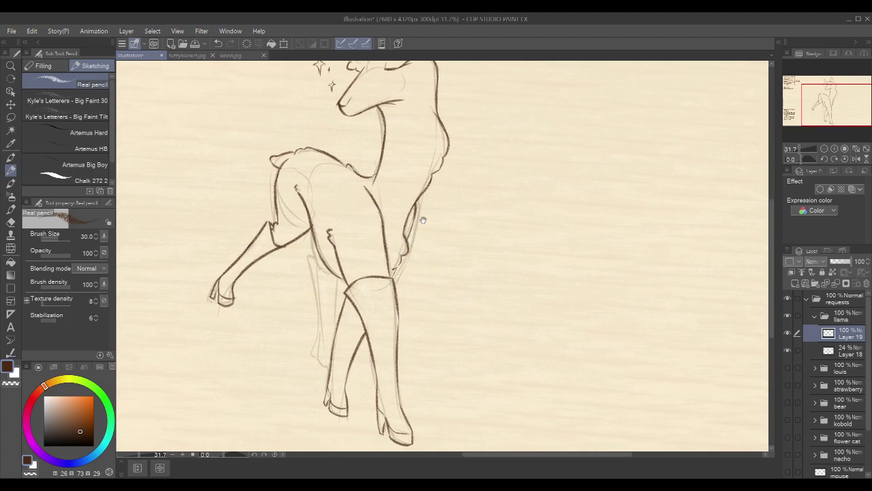
pyautogui.moveTo(377, 250); pyautogui.dragTo(358, 245)
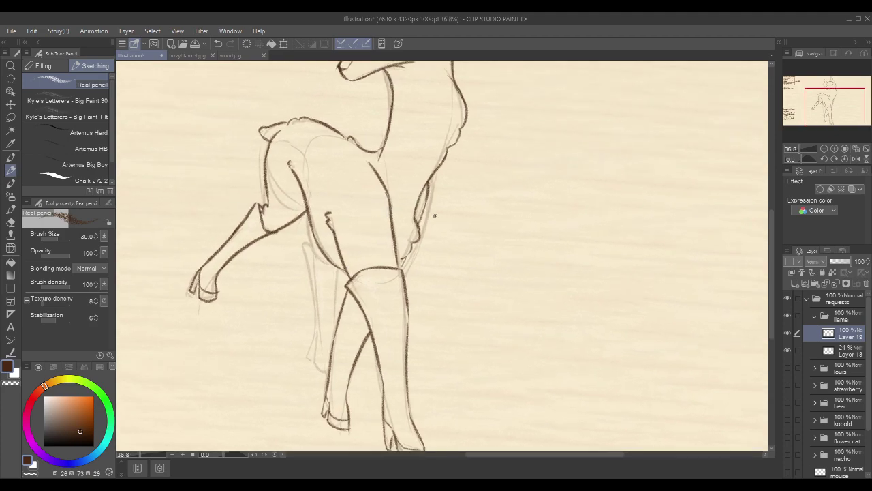
pyautogui.moveTo(437, 224); pyautogui.dragTo(431, 217)
pyautogui.moveTo(300, 243); pyautogui.dragTo(330, 262)
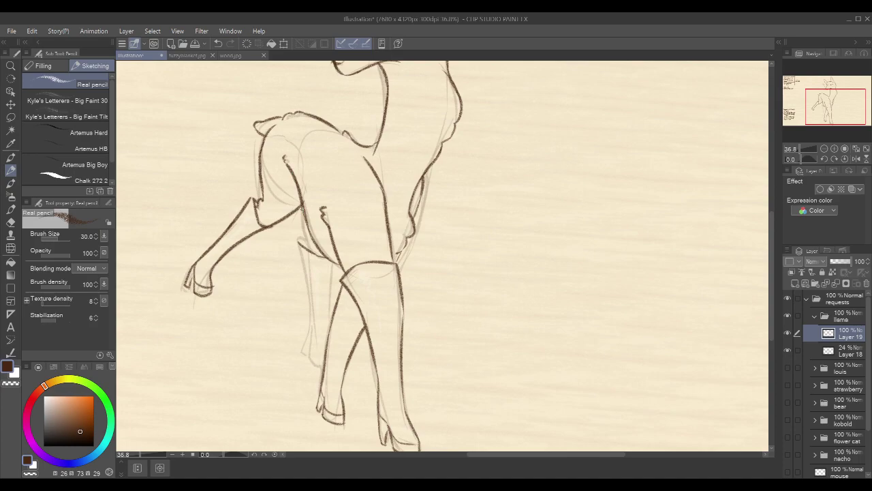
pyautogui.moveTo(304, 214); pyautogui.dragTo(328, 304)
pyautogui.scroll(-2, 379, 244)
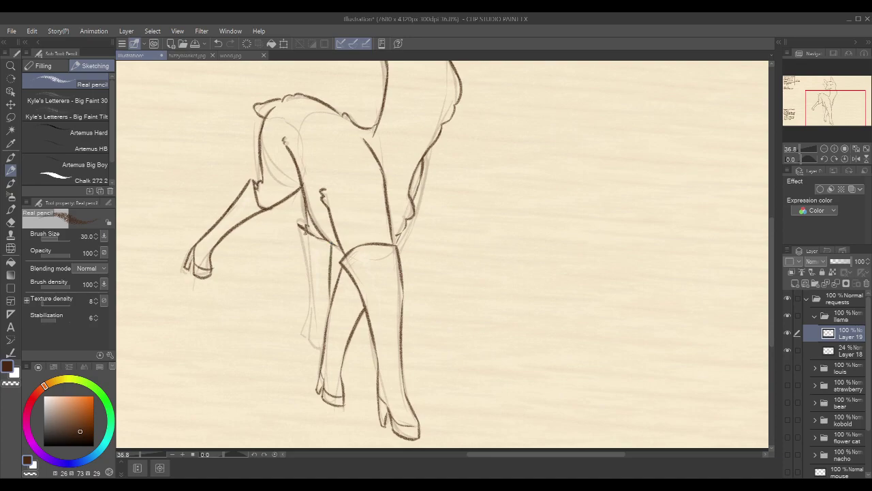
pyautogui.moveTo(297, 224)
pyautogui.mouseDown()
pyautogui.moveTo(313, 300)
pyautogui.moveTo(306, 272)
pyautogui.moveTo(311, 314)
pyautogui.moveTo(302, 336)
pyautogui.mouseUp()
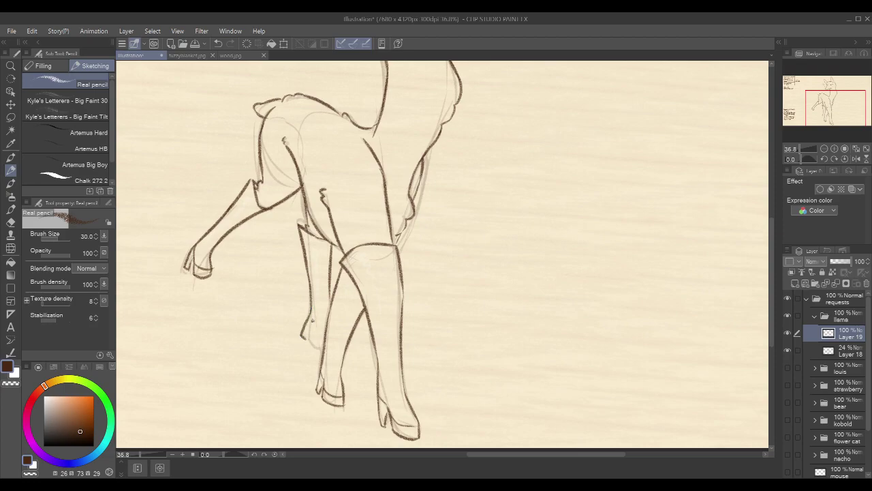
pyautogui.moveTo(312, 318)
pyautogui.mouseDown()
pyautogui.moveTo(309, 344)
pyautogui.moveTo(323, 350)
pyautogui.moveTo(329, 338)
pyautogui.mouseUp()
pyautogui.hotkey('ctrl', 'z')
# Add a new layer above the line art and hatch light shading along the belly above the standing hind leg
pyautogui.moveTo(537, 218); pyautogui.dragTo(523, 220)
pyautogui.moveTo(606, 206); pyautogui.dragTo(553, 255)
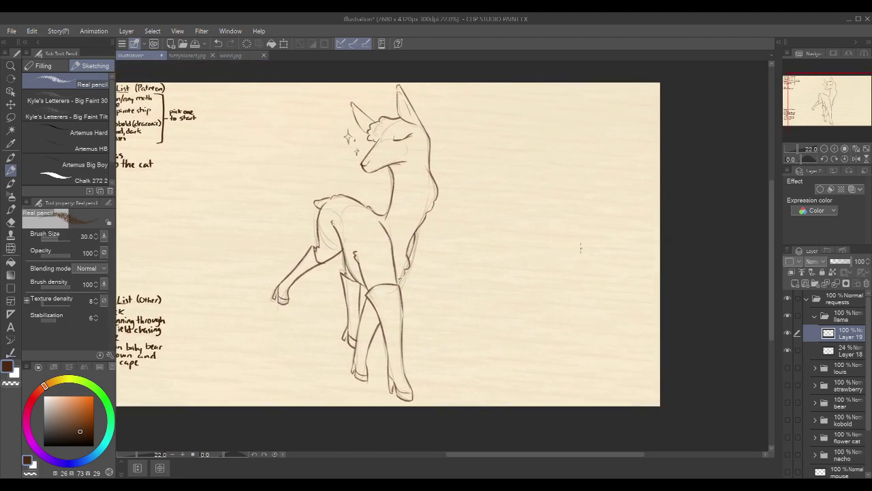
pyautogui.click(795, 282)
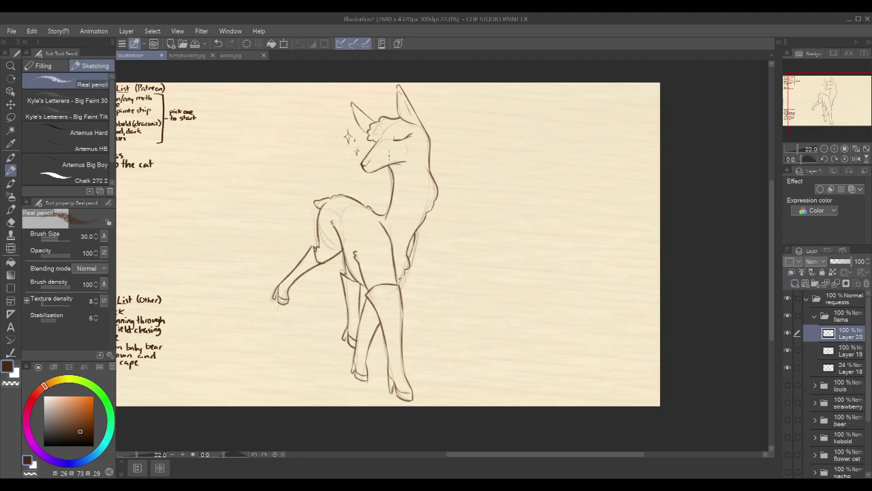
pyautogui.scroll(2, 382, 225)
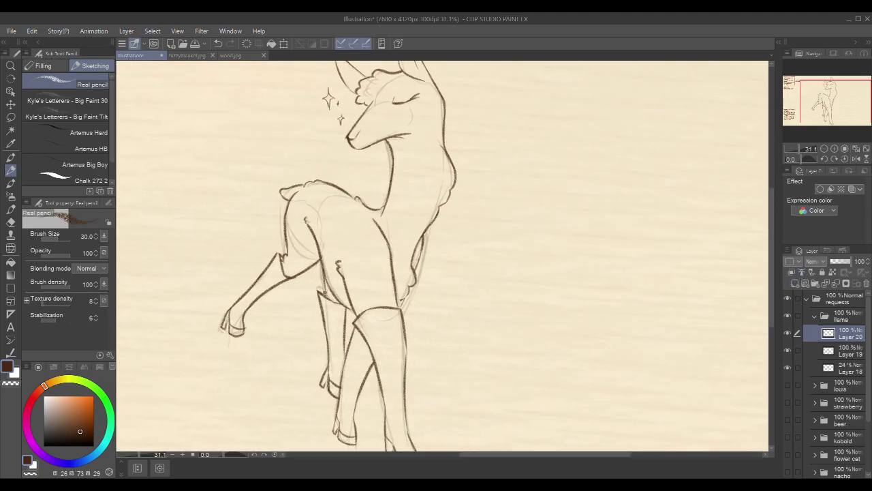
pyautogui.moveTo(326, 287); pyautogui.dragTo(335, 304)
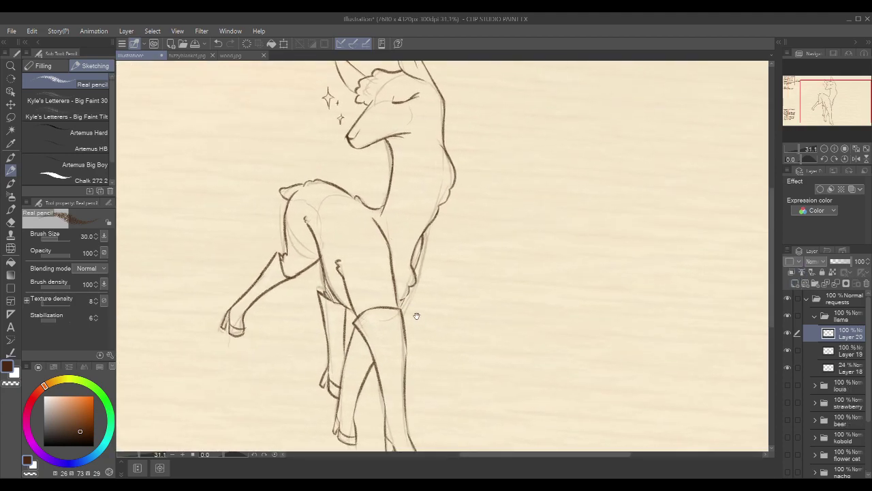
pyautogui.moveTo(417, 318); pyautogui.dragTo(404, 289)
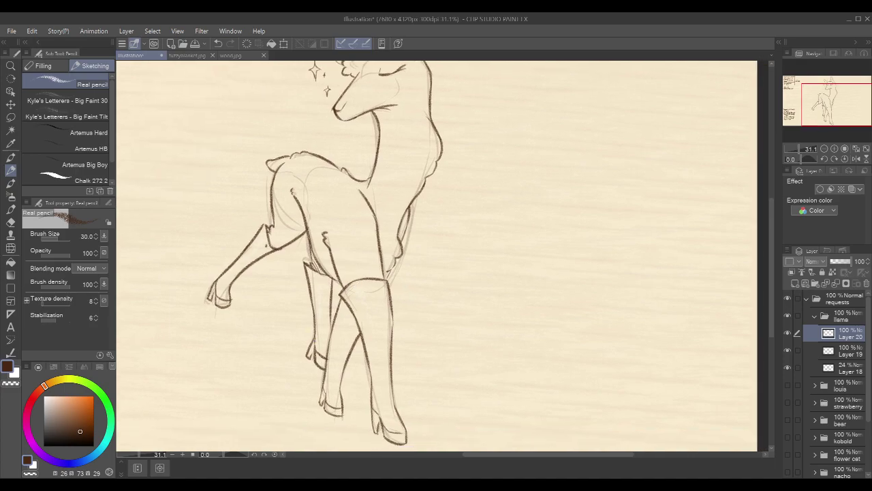
pyautogui.moveTo(222, 282); pyautogui.dragTo(229, 269)
pyautogui.hotkey('ctrl', 'z')
pyautogui.moveTo(262, 230); pyautogui.dragTo(241, 261)
# Shade both hind boots and the rear front boot brown using the Walter Wet (No Border) 2 brush at size 100
pyautogui.press('p')
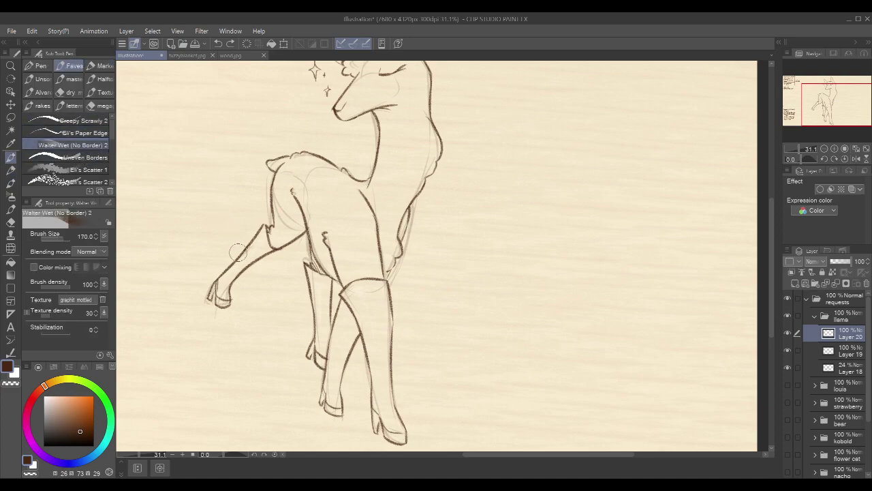
pyautogui.press('[')
pyautogui.press('[')
pyautogui.press('[')
pyautogui.moveTo(264, 230)
pyautogui.mouseDown()
pyautogui.moveTo(228, 276)
pyautogui.moveTo(222, 304)
pyautogui.moveTo(222, 286)
pyautogui.moveTo(211, 293)
pyautogui.moveTo(266, 241)
pyautogui.moveTo(263, 252)
pyautogui.mouseUp()
pyautogui.moveTo(310, 268)
pyautogui.mouseDown()
pyautogui.moveTo(321, 313)
pyautogui.moveTo(326, 287)
pyautogui.moveTo(326, 330)
pyautogui.moveTo(311, 354)
pyautogui.moveTo(321, 343)
pyautogui.moveTo(323, 361)
pyautogui.moveTo(327, 351)
pyautogui.mouseUp()
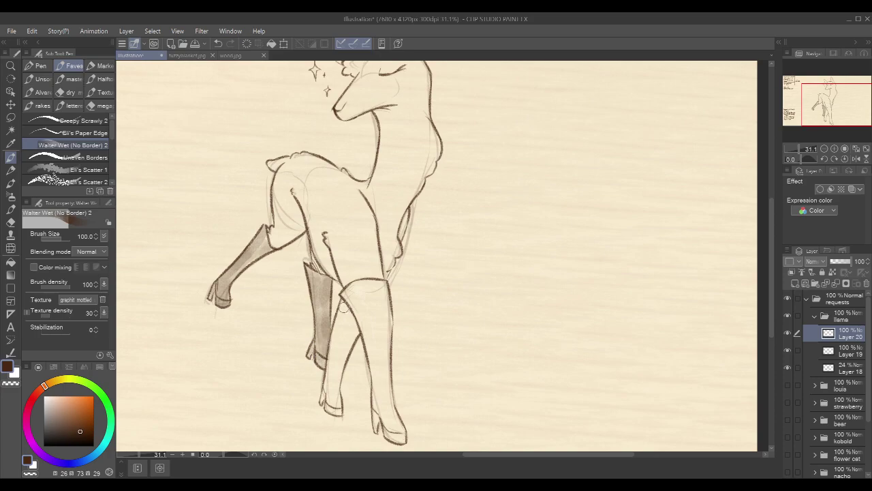
pyautogui.moveTo(324, 385)
pyautogui.mouseDown()
pyautogui.moveTo(332, 374)
pyautogui.moveTo(338, 409)
pyautogui.moveTo(340, 341)
pyautogui.moveTo(333, 354)
pyautogui.moveTo(344, 306)
pyautogui.moveTo(344, 341)
pyautogui.moveTo(351, 324)
pyautogui.moveTo(349, 334)
pyautogui.mouseUp()
# Enlarge the brush to 170 and shade the foremost front boot from cuff to hoof
pyautogui.press(']')
pyautogui.press(']')
pyautogui.press(']')
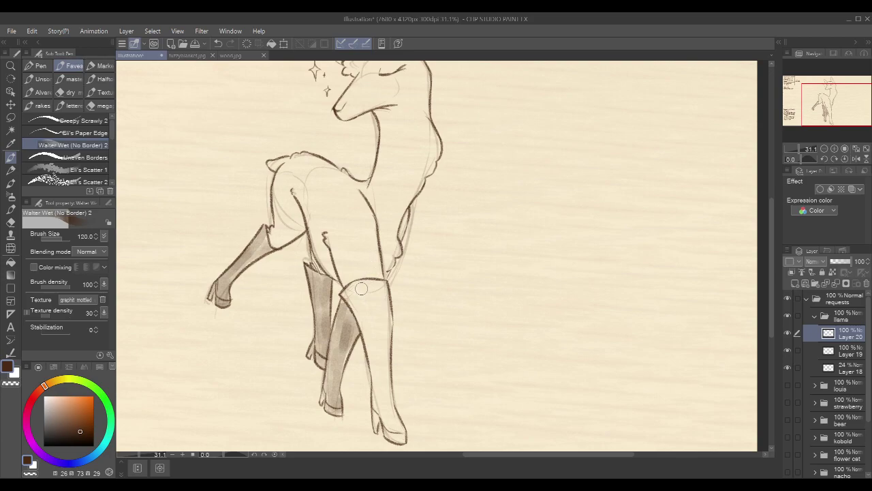
pyautogui.moveTo(356, 289)
pyautogui.mouseDown()
pyautogui.moveTo(344, 299)
pyautogui.moveTo(386, 284)
pyautogui.mouseUp()
pyautogui.moveTo(438, 308); pyautogui.dragTo(430, 260)
pyautogui.hotkey('ctrl', 'z')
pyautogui.moveTo(348, 246)
pyautogui.mouseDown()
pyautogui.moveTo(360, 277)
pyautogui.moveTo(350, 240)
pyautogui.moveTo(364, 274)
pyautogui.moveTo(362, 240)
pyautogui.moveTo(368, 278)
pyautogui.moveTo(367, 240)
pyautogui.moveTo(372, 276)
pyautogui.moveTo(375, 244)
pyautogui.moveTo(373, 315)
pyautogui.moveTo(365, 293)
pyautogui.moveTo(369, 387)
pyautogui.moveTo(377, 310)
pyautogui.moveTo(383, 375)
pyautogui.moveTo(375, 350)
pyautogui.moveTo(392, 386)
pyautogui.mouseUp()
# Draw white shine highlights on all four boots with the Real pencil
pyautogui.press('x')
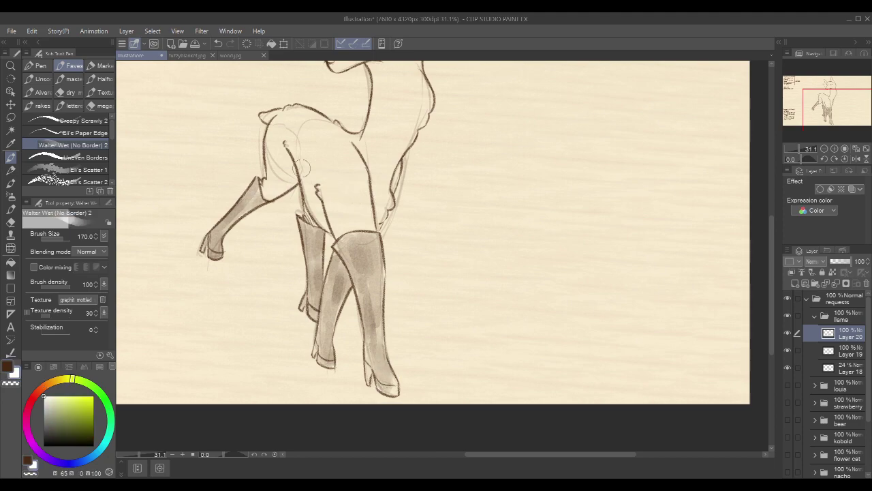
pyautogui.press('p')
pyautogui.moveTo(354, 237)
pyautogui.mouseDown()
pyautogui.moveTo(363, 240)
pyautogui.moveTo(372, 305)
pyautogui.mouseUp()
pyautogui.moveTo(342, 271); pyautogui.dragTo(333, 290)
pyautogui.moveTo(256, 193); pyautogui.dragTo(225, 226)
pyautogui.moveTo(312, 232); pyautogui.dragTo(310, 259)
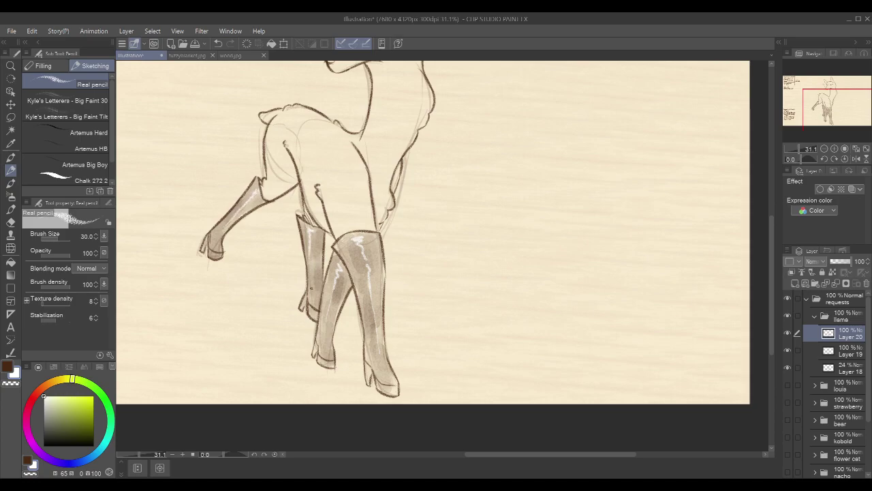
# Fill the sparkles beside the llama's face with white
pyautogui.scroll(5, 508, 160)
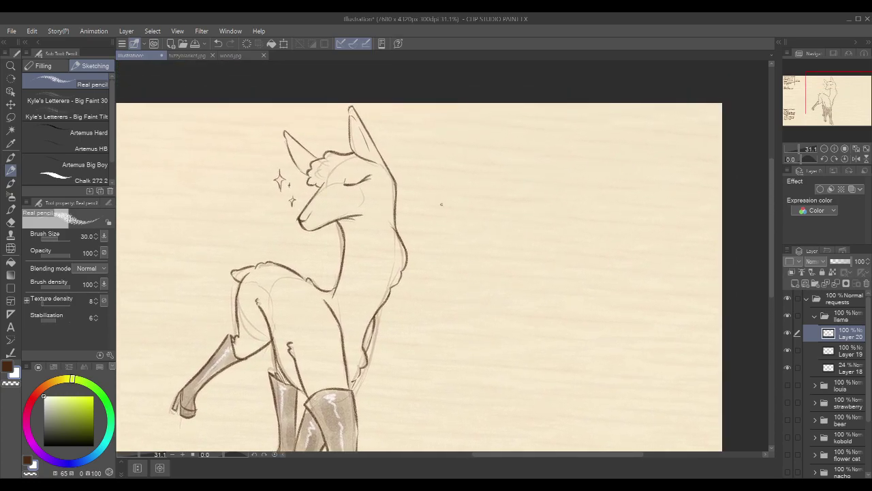
pyautogui.scroll(2, 285, 176)
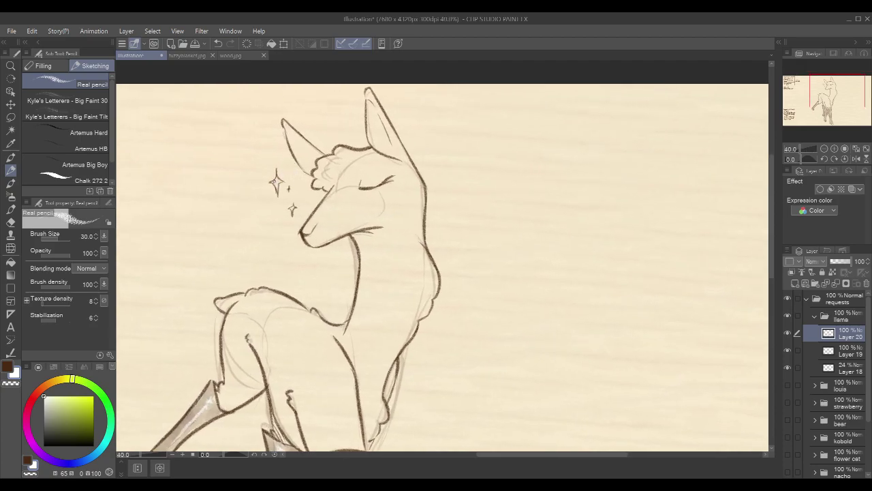
pyautogui.moveTo(276, 182); pyautogui.dragTo(276, 191)
pyautogui.moveTo(470, 147); pyautogui.dragTo(450, 163)
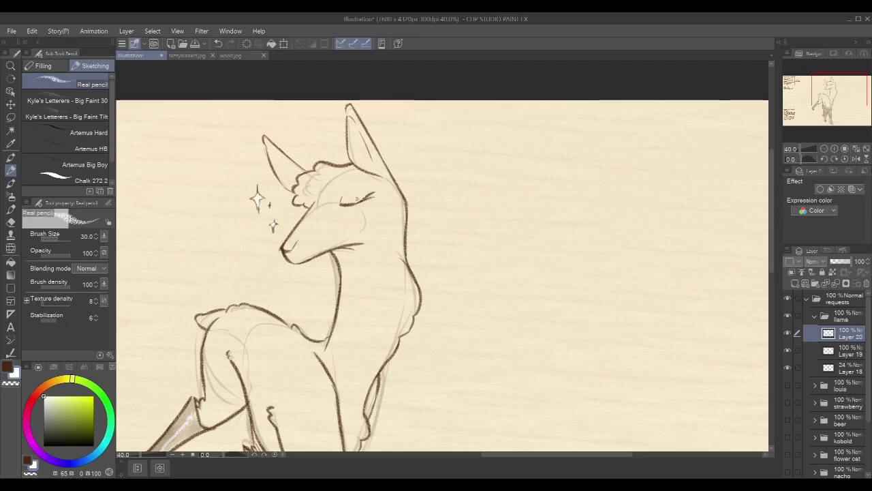
# Add white highlights along the bridge of the muzzle and the outer edge of the tall ear
pyautogui.moveTo(315, 207); pyautogui.dragTo(293, 238)
pyautogui.moveTo(379, 163); pyautogui.dragTo(363, 133)
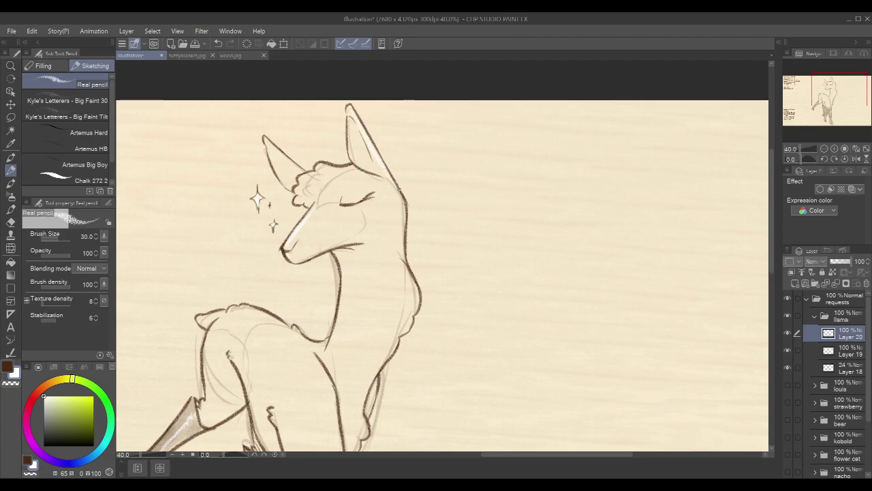
pyautogui.moveTo(278, 151); pyautogui.dragTo(302, 171)
pyautogui.hotkey('ctrl', 'z')
# Hatch the inside of the smaller far ear with dark brown pencil lines
pyautogui.press('x')
pyautogui.moveTo(278, 176)
pyautogui.mouseDown()
pyautogui.moveTo(270, 157)
pyautogui.moveTo(294, 182)
pyautogui.mouseUp()
pyautogui.moveTo(276, 160); pyautogui.dragTo(298, 173)
pyautogui.moveTo(270, 142); pyautogui.dragTo(291, 163)
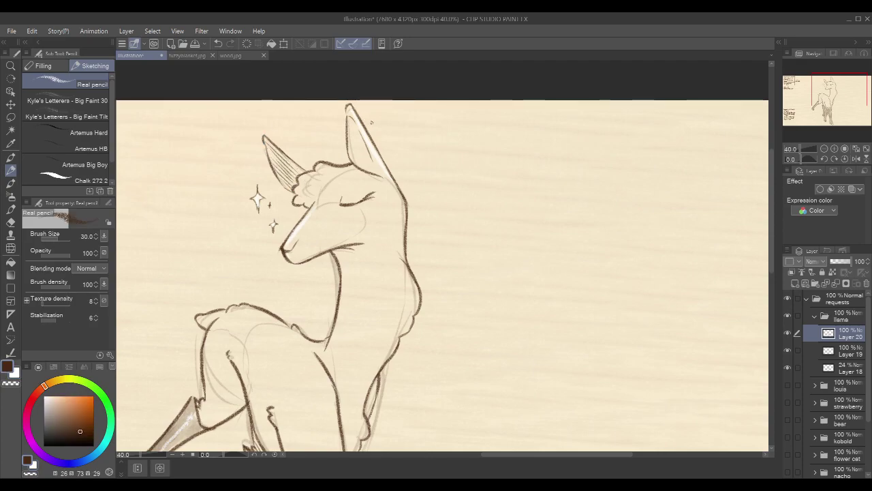
# Add white highlights to the back of the head, the forehead wool and the outer contour of the neck
pyautogui.press('x')
pyautogui.scroll(-2, 373, 136)
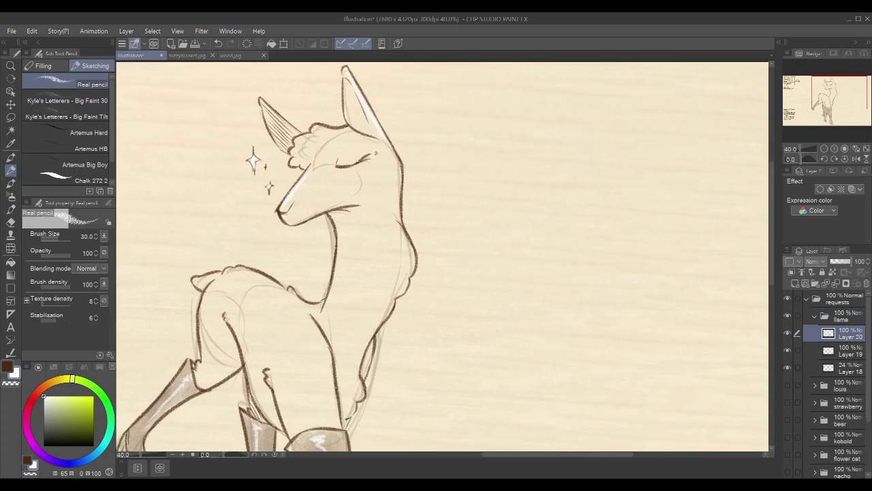
pyautogui.moveTo(386, 143); pyautogui.dragTo(400, 208)
pyautogui.moveTo(313, 132); pyautogui.dragTo(332, 130)
pyautogui.moveTo(396, 223)
pyautogui.mouseDown()
pyautogui.moveTo(413, 270)
pyautogui.moveTo(465, 256)
pyautogui.mouseUp()
pyautogui.moveTo(459, 210); pyautogui.dragTo(458, 253)
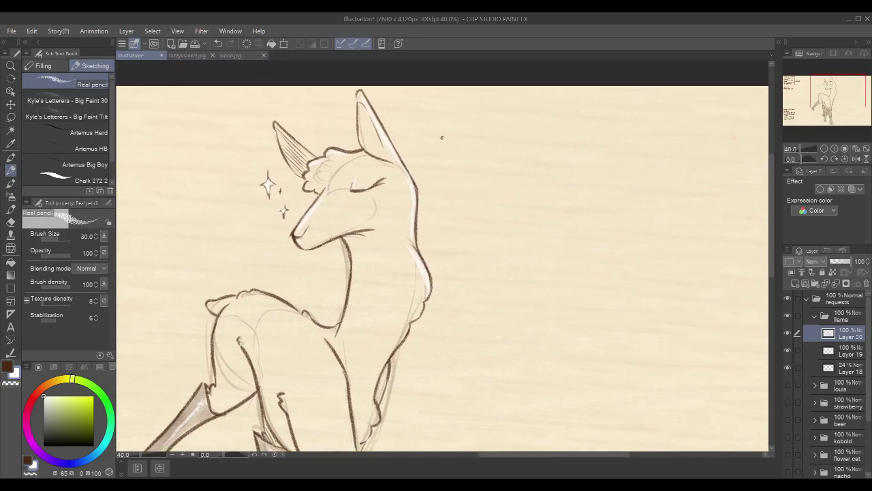
# Collapse the llama layer folder and hide it
pyautogui.scroll(-2, 565, 163)
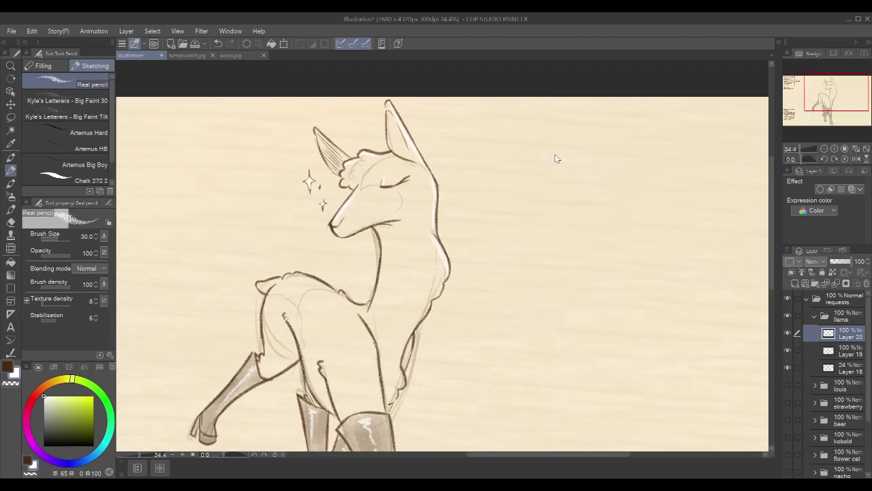
pyautogui.scroll(-2, 555, 156)
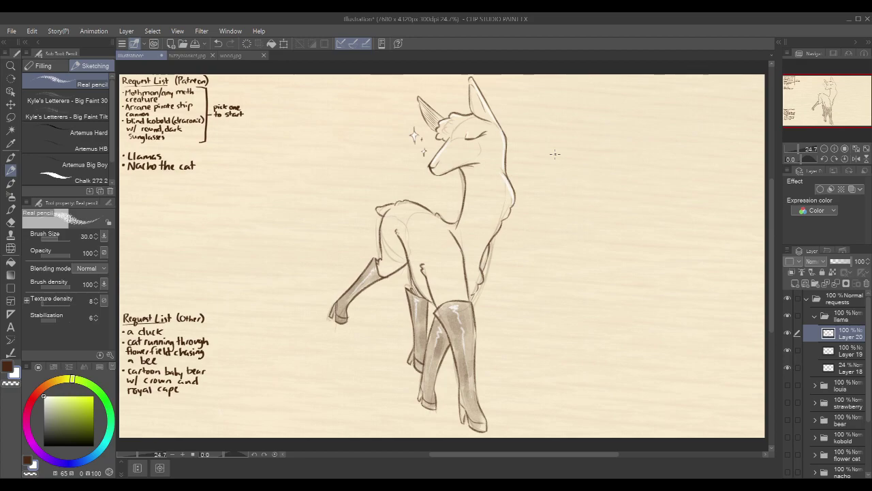
pyautogui.click(814, 316)
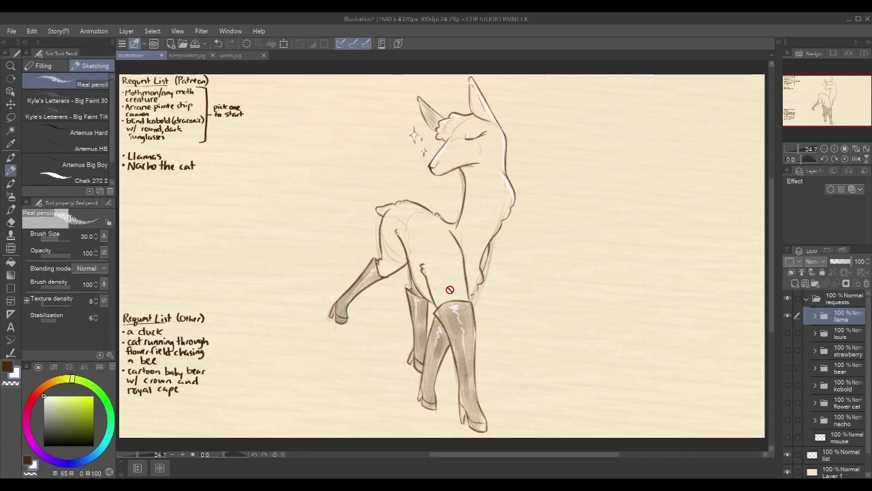
pyautogui.click(787, 315)
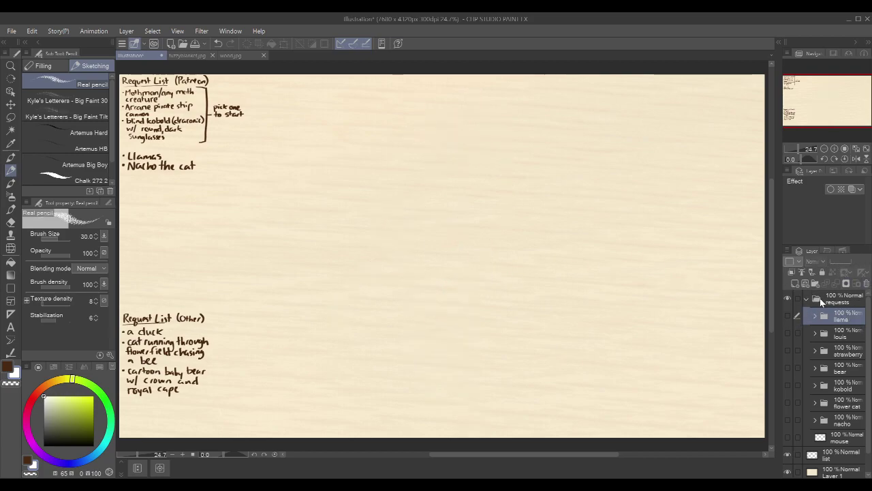
# Create a layer folder named "duck" in the requests folder, add a raster layer inside it and switch to dark brown
pyautogui.click(816, 285)
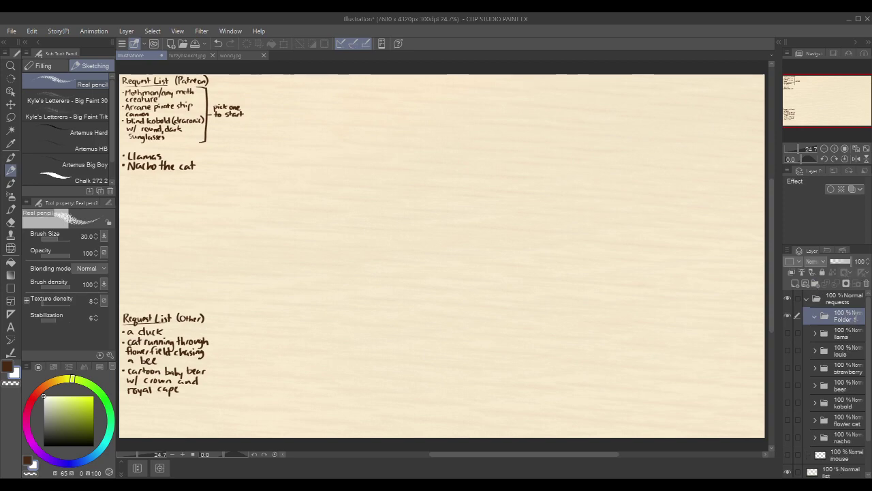
pyautogui.doubleClick(856, 318)
pyautogui.write('duck')
pyautogui.press('Return')
pyautogui.click(795, 283)
pyautogui.press('x')
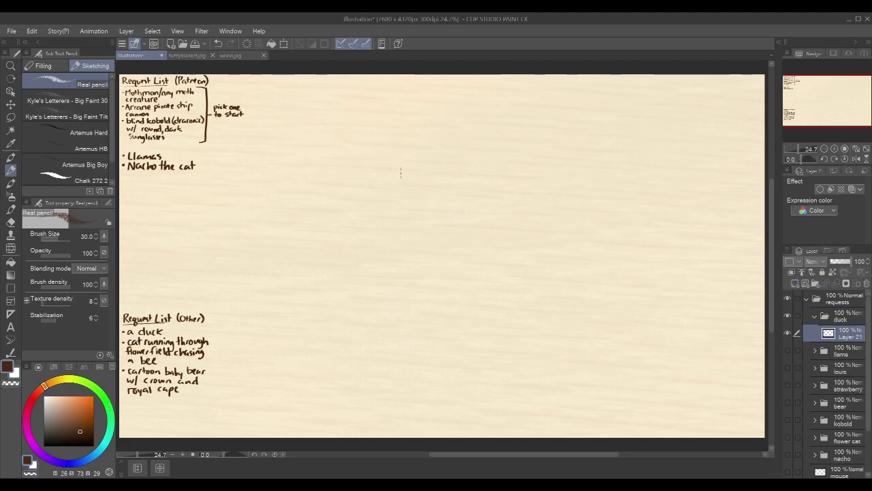
# Sketch the duck's head in the upper middle of the canvas: nape, crown, forehead, inner face curve and small neck marks
pyautogui.moveTo(506, 217); pyautogui.dragTo(512, 213)
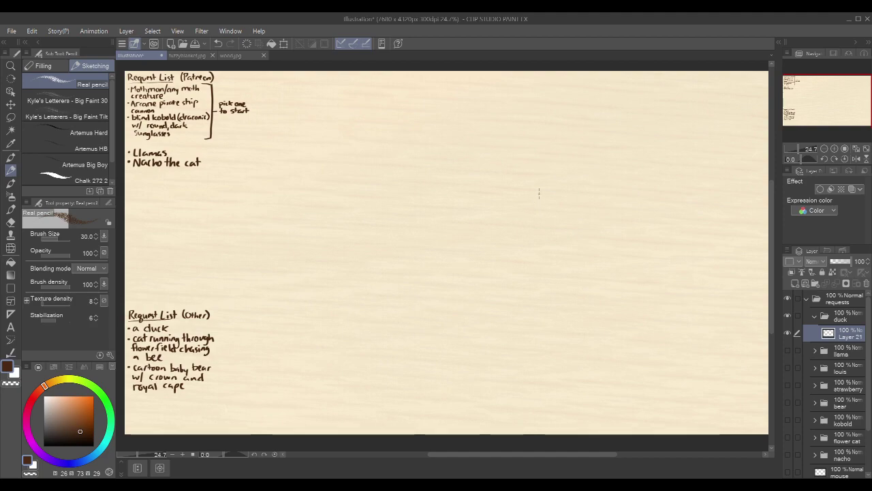
pyautogui.scroll(1, 518, 186)
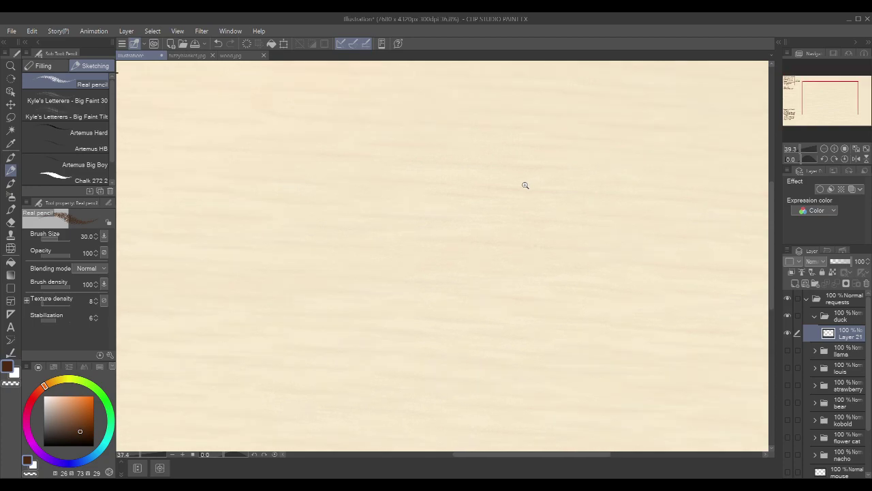
pyautogui.moveTo(640, 210); pyautogui.dragTo(595, 217)
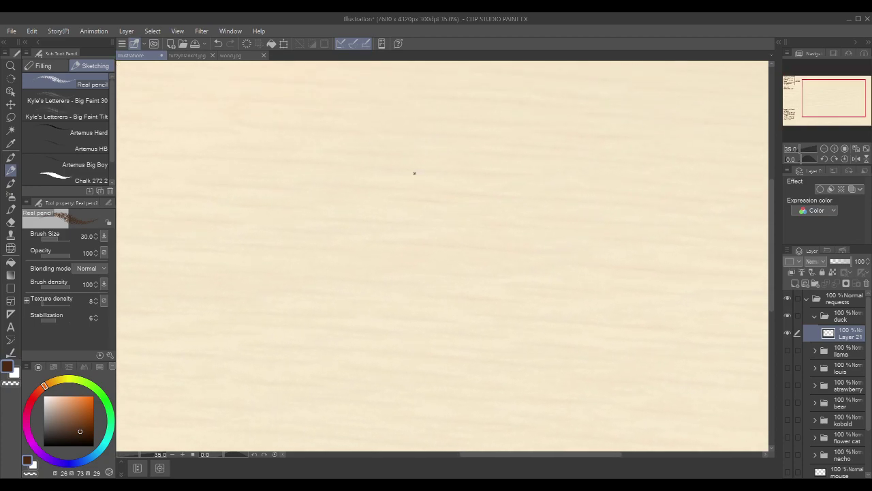
pyautogui.hscroll(-1, 407, 179)
pyautogui.scroll(-1, 408, 181)
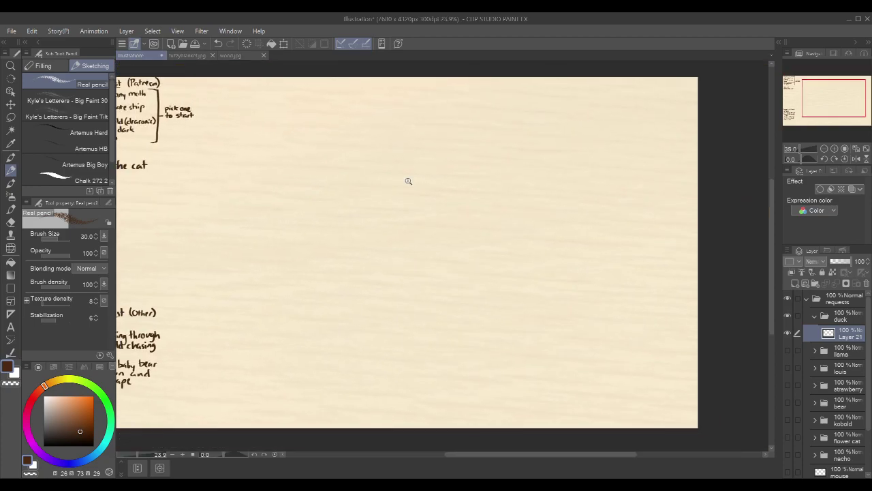
pyautogui.moveTo(408, 182); pyautogui.dragTo(409, 181)
pyautogui.moveTo(511, 188); pyautogui.dragTo(523, 183)
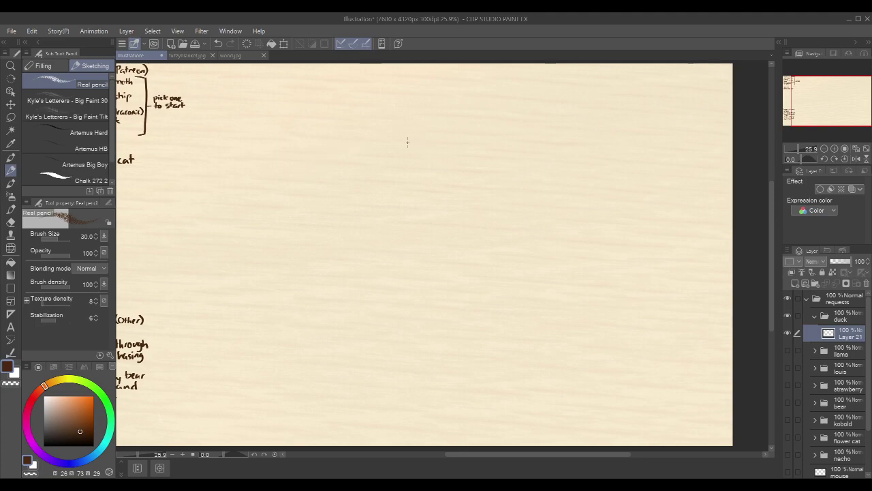
pyautogui.moveTo(401, 135); pyautogui.dragTo(399, 176)
pyautogui.moveTo(404, 131); pyautogui.dragTo(451, 112)
pyautogui.moveTo(458, 111)
pyautogui.mouseDown()
pyautogui.moveTo(472, 129)
pyautogui.moveTo(417, 161)
pyautogui.moveTo(470, 143)
pyautogui.mouseUp()
pyautogui.moveTo(402, 178); pyautogui.dragTo(416, 177)
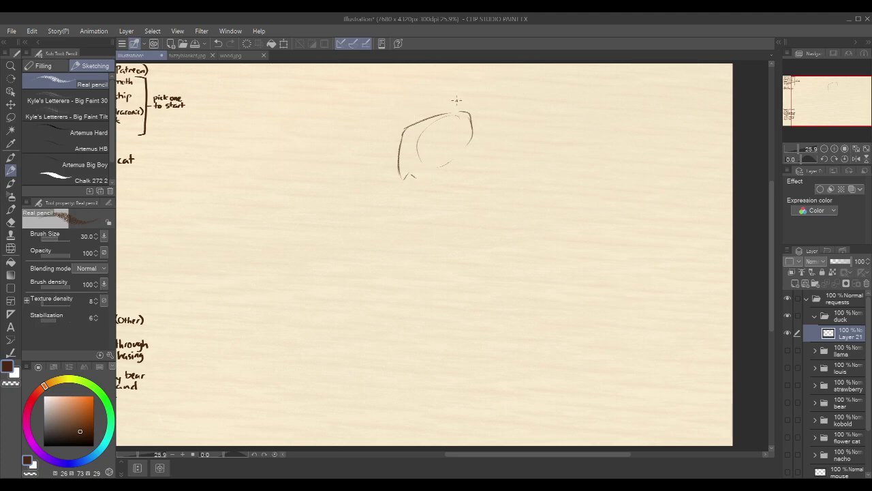
pyautogui.moveTo(472, 143); pyautogui.dragTo(468, 156)
pyautogui.hotkey('ctrl', 'z')
pyautogui.moveTo(469, 145)
pyautogui.mouseDown()
pyautogui.moveTo(493, 170)
pyautogui.moveTo(504, 200)
pyautogui.mouseUp()
pyautogui.hotkey('ctrl', 'z')
pyautogui.hotkey('ctrl', 'z')
pyautogui.moveTo(470, 144)
pyautogui.mouseDown()
pyautogui.moveTo(468, 157)
pyautogui.moveTo(499, 178)
pyautogui.mouseUp()
pyautogui.hotkey('ctrl', 'z')
pyautogui.hotkey('ctrl', 'y')
pyautogui.hotkey('ctrl', 'z')
# Sketch the front of the neck running into a rounded chest curve and retouch the forehead line
pyautogui.moveTo(464, 160)
pyautogui.mouseDown()
pyautogui.moveTo(499, 173)
pyautogui.moveTo(505, 209)
pyautogui.mouseUp()
pyautogui.moveTo(457, 111); pyautogui.dragTo(472, 126)
# Sketch the duck's wide-open beak, with the upper bill pointing up and the lower bill stretched forward
pyautogui.moveTo(541, 115); pyautogui.dragTo(505, 150)
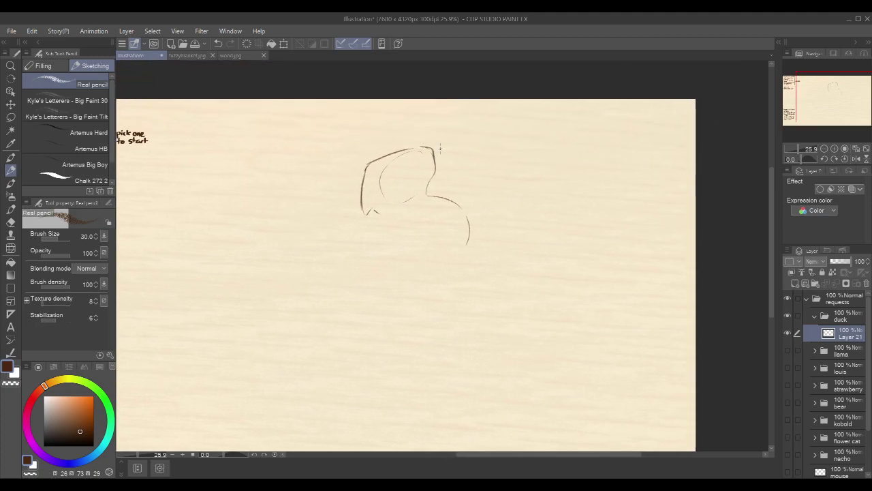
pyautogui.moveTo(407, 169); pyautogui.dragTo(423, 155)
pyautogui.moveTo(430, 154); pyautogui.dragTo(468, 139)
pyautogui.hotkey('ctrl', 'z')
pyautogui.moveTo(448, 147); pyautogui.dragTo(462, 143)
pyautogui.moveTo(413, 171); pyautogui.dragTo(462, 144)
pyautogui.moveTo(403, 171)
pyautogui.mouseDown()
pyautogui.moveTo(428, 183)
pyautogui.moveTo(459, 178)
pyautogui.mouseUp()
pyautogui.click(488, 182)
pyautogui.moveTo(473, 189); pyautogui.dragTo(477, 175)
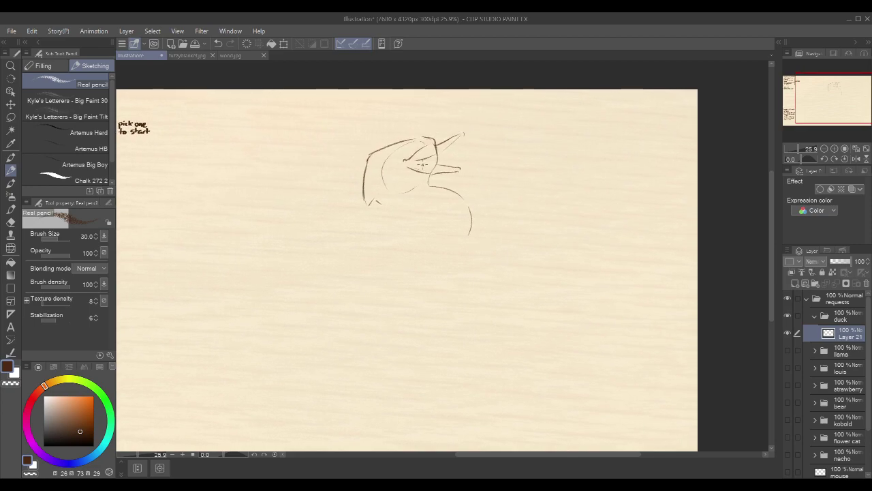
pyautogui.moveTo(410, 159); pyautogui.dragTo(434, 171)
pyautogui.hotkey('ctrl', 'z')
pyautogui.moveTo(522, 127)
pyautogui.mouseDown()
pyautogui.moveTo(519, 148)
pyautogui.moveTo(575, 149)
pyautogui.moveTo(570, 217)
pyautogui.moveTo(635, 322)
pyautogui.mouseUp()
pyautogui.hotkey('ctrl', 'z')
pyautogui.click(795, 283)
pyautogui.click(866, 283)
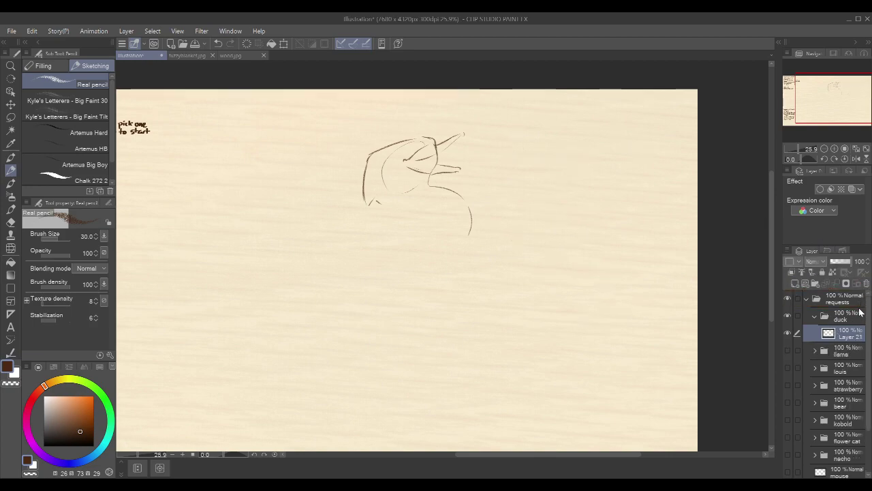
pyautogui.moveTo(500, 123)
pyautogui.mouseDown()
pyautogui.moveTo(496, 145)
pyautogui.moveTo(570, 174)
pyautogui.mouseUp()
pyautogui.hotkey('ctrl', 'z')
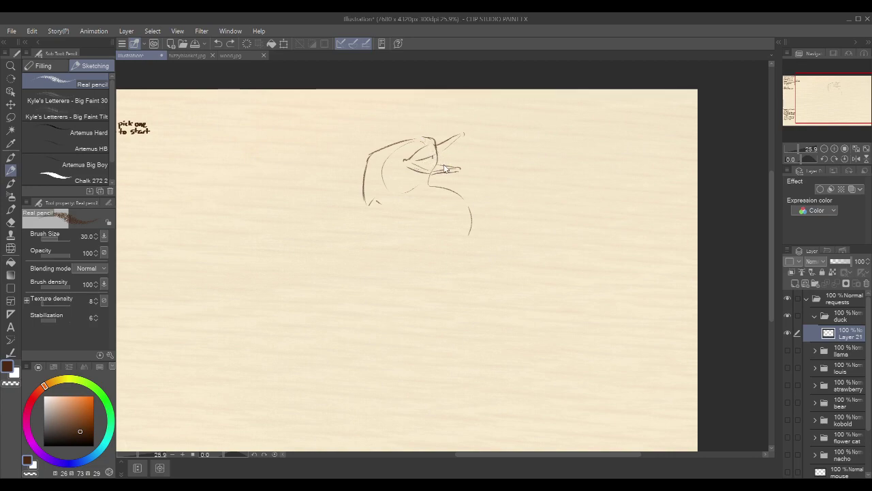
# Add the inner mouth line between the bill halves and outline the small eye behind the beak
pyautogui.moveTo(420, 159); pyautogui.dragTo(443, 165)
pyautogui.moveTo(400, 146); pyautogui.dragTo(401, 156)
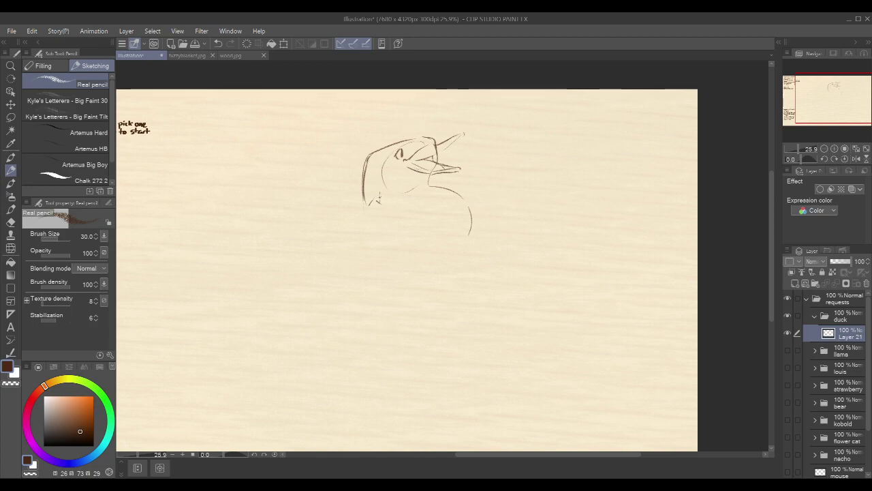
# Erase the lower part of the chest curve with the transparent colour and return to dark brown
pyautogui.moveTo(524, 199); pyautogui.dragTo(550, 195)
pyautogui.moveTo(495, 207); pyautogui.dragTo(489, 251)
pyautogui.moveTo(494, 200); pyautogui.dragTo(492, 248)
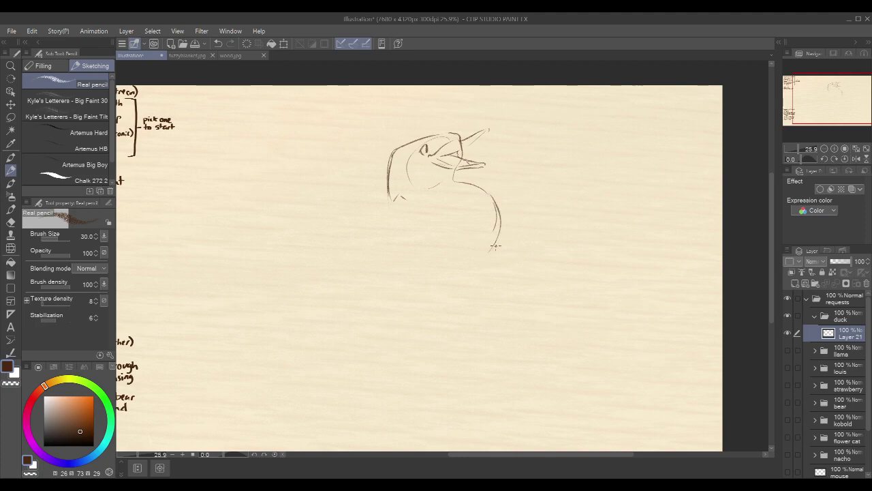
pyautogui.hotkey('ctrl', 'z')
pyautogui.press('c')
pyautogui.moveTo(492, 200); pyautogui.dragTo(495, 230)
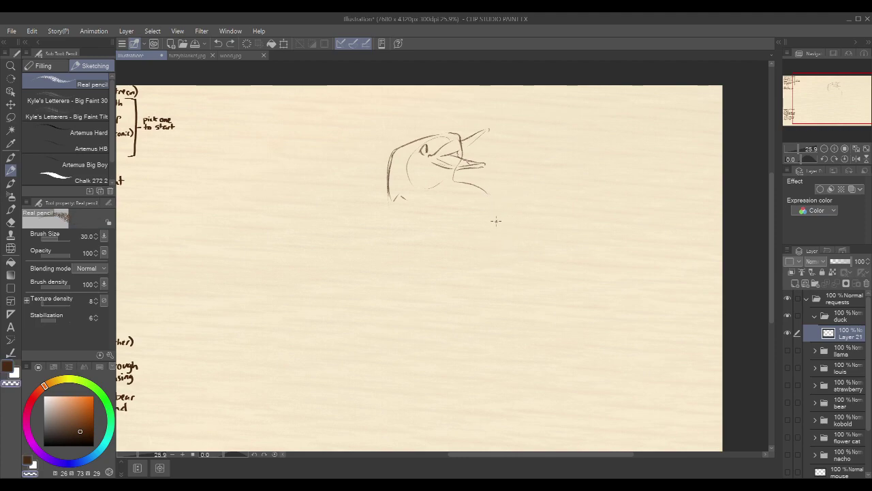
pyautogui.press('c')
# Redraw the chest with a fuller, farther forward curve and sketch a large round breast form behind it
pyautogui.moveTo(485, 194); pyautogui.dragTo(507, 224)
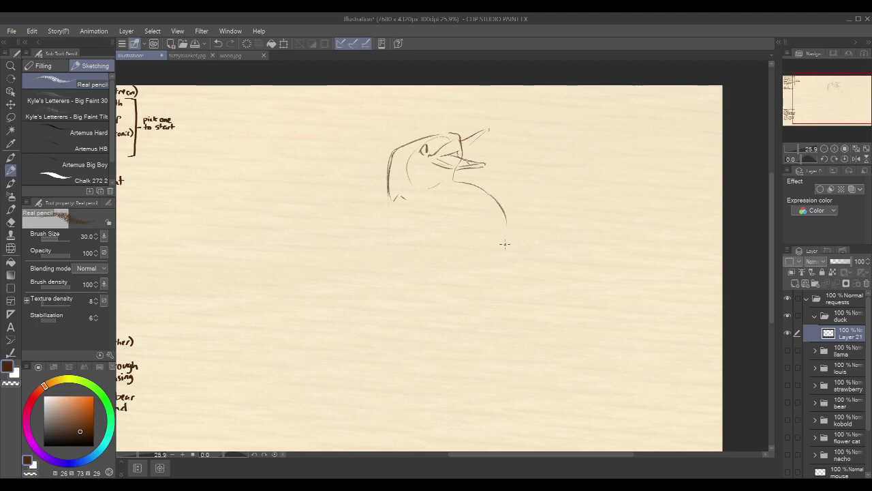
pyautogui.moveTo(488, 193)
pyautogui.mouseDown()
pyautogui.moveTo(504, 230)
pyautogui.moveTo(504, 259)
pyautogui.moveTo(495, 266)
pyautogui.mouseUp()
pyautogui.moveTo(574, 193)
pyautogui.mouseDown()
pyautogui.moveTo(613, 204)
pyautogui.moveTo(624, 196)
pyautogui.moveTo(604, 154)
pyautogui.mouseUp()
pyautogui.moveTo(523, 173)
pyautogui.mouseDown()
pyautogui.moveTo(507, 170)
pyautogui.moveTo(543, 253)
pyautogui.mouseUp()
pyautogui.hotkey('ctrl', 'z')
pyautogui.moveTo(513, 169)
pyautogui.mouseDown()
pyautogui.moveTo(520, 233)
pyautogui.moveTo(536, 231)
pyautogui.mouseUp()
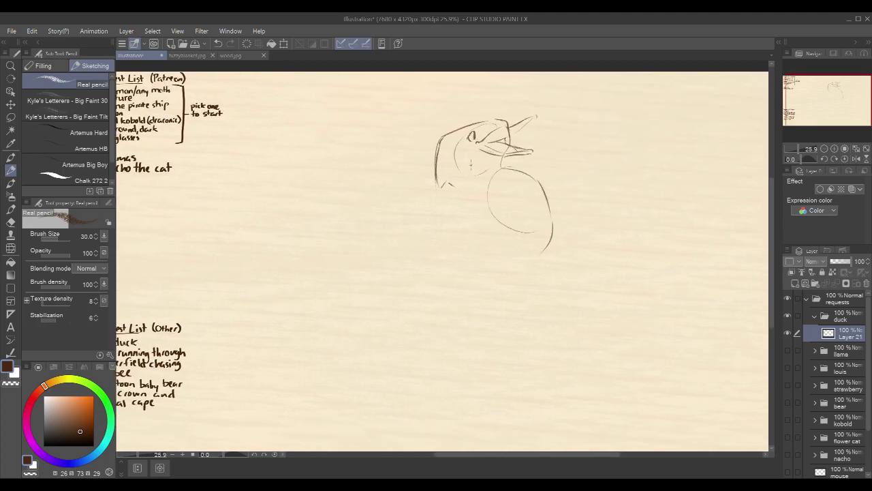
pyautogui.moveTo(453, 183)
pyautogui.mouseDown()
pyautogui.moveTo(412, 216)
pyautogui.moveTo(380, 219)
pyautogui.moveTo(390, 222)
pyautogui.moveTo(372, 228)
pyautogui.moveTo(381, 235)
pyautogui.mouseUp()
pyautogui.hotkey('ctrl', 'z')
pyautogui.hotkey('ctrl', 'z')
pyautogui.hotkey('ctrl', 'z')
# Sketch the curved back, the raised pointed tail and the rump curving down from the tail tip
pyautogui.moveTo(368, 204)
pyautogui.mouseDown()
pyautogui.moveTo(402, 222)
pyautogui.moveTo(390, 225)
pyautogui.mouseUp()
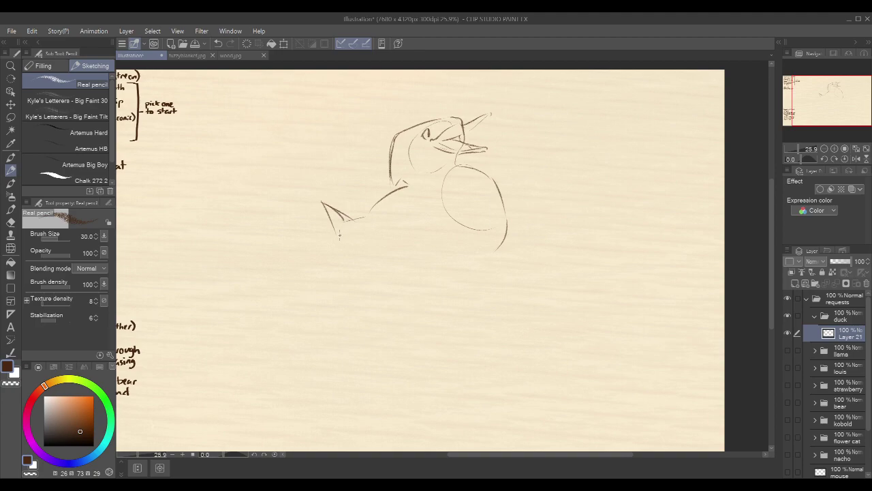
pyautogui.moveTo(342, 246); pyautogui.dragTo(467, 258)
pyautogui.hotkey('ctrl', 'z')
pyautogui.moveTo(332, 225); pyautogui.dragTo(362, 258)
# Fill in the dark pupil of the eye and hatch the inside of the open beak
pyautogui.moveTo(535, 196); pyautogui.dragTo(537, 207)
pyautogui.moveTo(424, 142); pyautogui.dragTo(464, 158)
pyautogui.hotkey('ctrl', 'z')
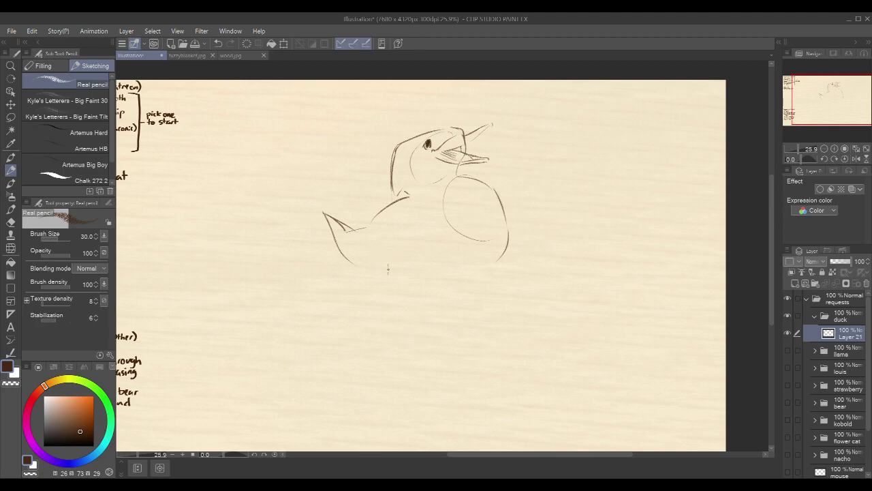
# Sketch the belly line from the rump forward and join it to the bottom of the chest
pyautogui.moveTo(379, 261); pyautogui.dragTo(459, 276)
pyautogui.moveTo(399, 260); pyautogui.dragTo(453, 275)
pyautogui.hotkey('ctrl', 'z')
pyautogui.moveTo(398, 260)
pyautogui.mouseDown()
pyautogui.moveTo(463, 276)
pyautogui.moveTo(501, 252)
pyautogui.mouseUp()
# Add a second raster layer at the top of the duck folder and reselect the sketch layer below it
pyautogui.moveTo(518, 216); pyautogui.dragTo(513, 206)
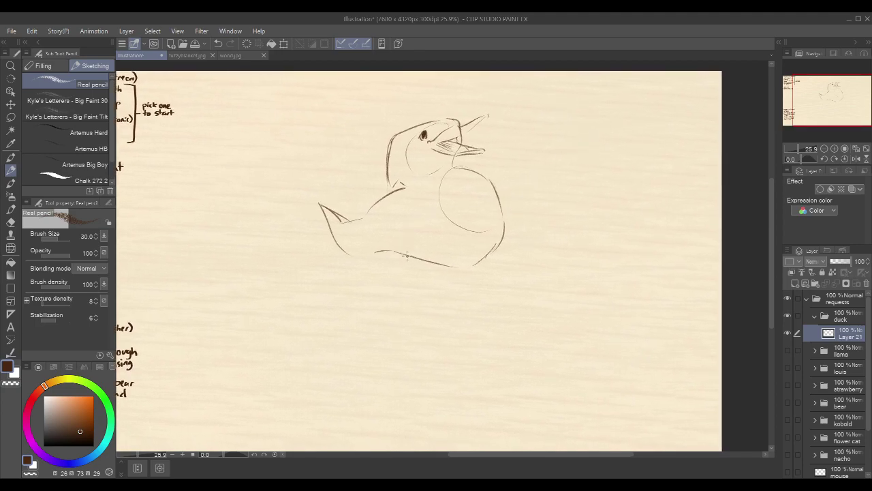
pyautogui.moveTo(406, 257); pyautogui.dragTo(439, 290)
pyautogui.hotkey('ctrl', 'z')
pyautogui.click(798, 281)
pyautogui.moveTo(575, 249); pyautogui.dragTo(622, 300)
pyautogui.hotkey('ctrl', 'z')
pyautogui.click(846, 354)
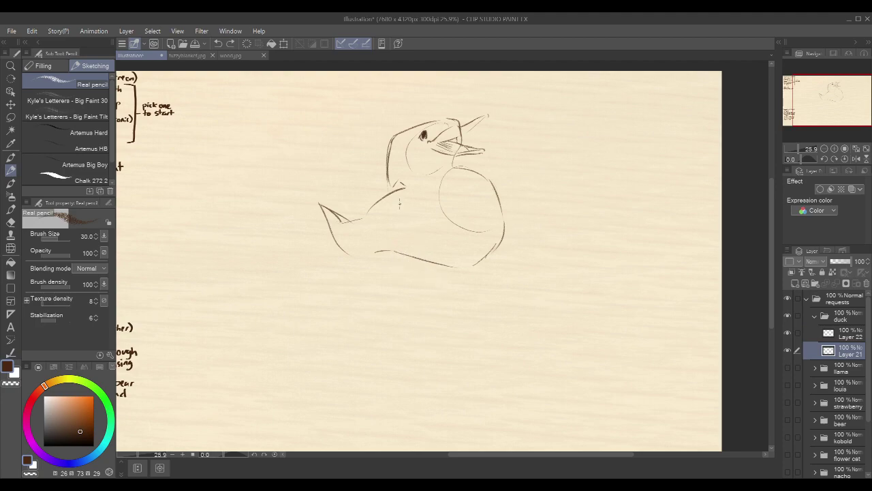
pyautogui.moveTo(393, 254); pyautogui.dragTo(428, 300)
pyautogui.hotkey('ctrl', 'z')
pyautogui.moveTo(432, 263)
pyautogui.mouseDown()
pyautogui.moveTo(411, 259)
pyautogui.moveTo(421, 308)
pyautogui.mouseUp()
pyautogui.hotkey('ctrl', 'z')
# Sketch a thin straight leg under the belly, ending in a wide webbed foot
pyautogui.moveTo(399, 258)
pyautogui.mouseDown()
pyautogui.moveTo(413, 307)
pyautogui.moveTo(387, 318)
pyautogui.moveTo(413, 329)
pyautogui.moveTo(462, 317)
pyautogui.mouseUp()
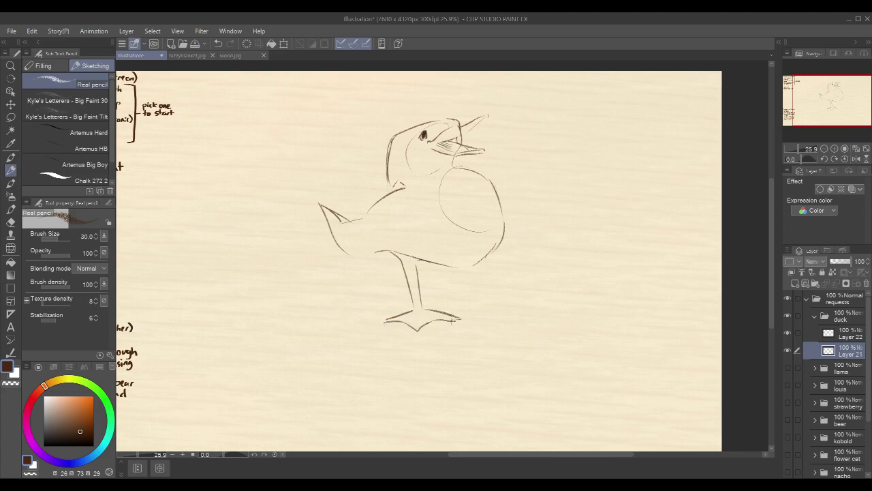
pyautogui.moveTo(410, 257)
pyautogui.mouseDown()
pyautogui.moveTo(421, 315)
pyautogui.moveTo(433, 324)
pyautogui.mouseUp()
# Sketch the folded near wing with its front edge against the breast and a doubled lower edge reaching the tail
pyautogui.moveTo(625, 225); pyautogui.dragTo(605, 248)
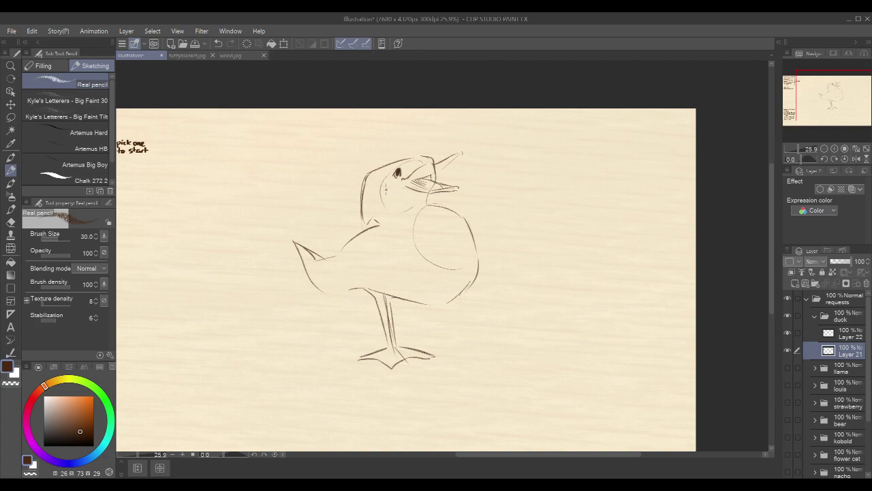
pyautogui.moveTo(415, 180); pyautogui.dragTo(410, 188)
pyautogui.moveTo(409, 236)
pyautogui.mouseDown()
pyautogui.moveTo(420, 284)
pyautogui.moveTo(410, 262)
pyautogui.moveTo(436, 297)
pyautogui.mouseUp()
pyautogui.moveTo(324, 259)
pyautogui.mouseDown()
pyautogui.moveTo(403, 278)
pyautogui.moveTo(369, 263)
pyautogui.moveTo(432, 294)
pyautogui.mouseUp()
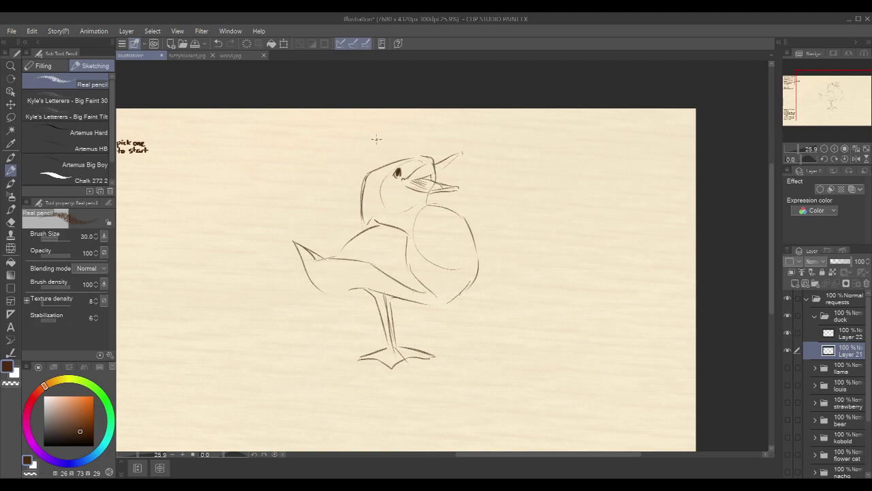
pyautogui.moveTo(332, 257)
pyautogui.mouseDown()
pyautogui.moveTo(373, 261)
pyautogui.moveTo(421, 289)
pyautogui.mouseUp()
pyautogui.moveTo(297, 247)
pyautogui.mouseDown()
pyautogui.moveTo(319, 274)
pyautogui.moveTo(341, 260)
pyautogui.mouseUp()
# Sketch a curved marking line across the head from the nape up to the eye
pyautogui.moveTo(368, 223); pyautogui.dragTo(401, 178)
pyautogui.moveTo(372, 205); pyautogui.dragTo(400, 180)
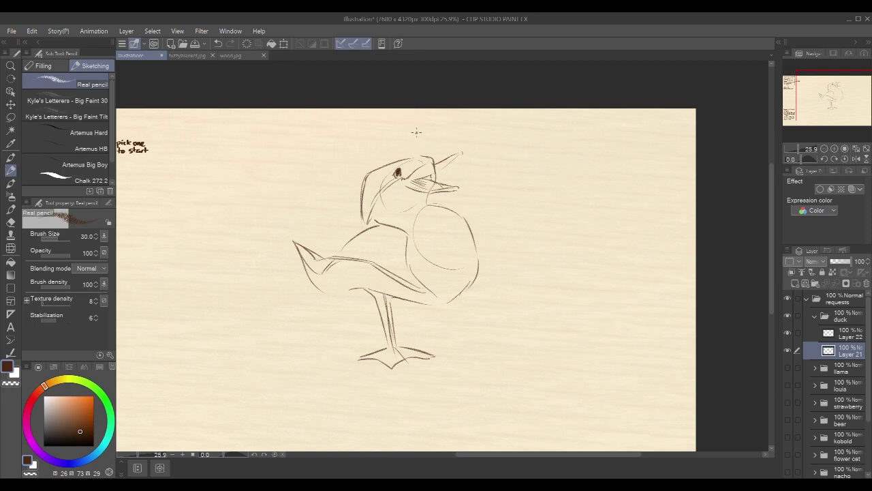
pyautogui.moveTo(404, 162)
pyautogui.mouseDown()
pyautogui.moveTo(403, 189)
pyautogui.moveTo(428, 199)
pyautogui.mouseUp()
pyautogui.click(550, 162)
pyautogui.moveTo(521, 167)
pyautogui.mouseDown()
pyautogui.moveTo(547, 154)
pyautogui.moveTo(562, 171)
pyautogui.moveTo(523, 169)
pyautogui.moveTo(563, 169)
pyautogui.mouseUp()
pyautogui.moveTo(525, 160); pyautogui.dragTo(516, 166)
pyautogui.hotkey('ctrl', 'z')
pyautogui.hotkey('ctrl', 'z')
pyautogui.hotkey('ctrl', 'z')
pyautogui.hotkey('ctrl', 'z')
pyautogui.hotkey('ctrl', 'z')
pyautogui.hotkey('ctrl', 'z')
pyautogui.moveTo(375, 213)
pyautogui.mouseDown()
pyautogui.moveTo(418, 213)
pyautogui.moveTo(410, 220)
pyautogui.moveTo(434, 204)
pyautogui.mouseUp()
pyautogui.hotkey('ctrl', 'z')
pyautogui.hotkey('ctrl', 'z')
# Sketch the cheek curve below the eye, a collar around the neck and a second contour line along the breast
pyautogui.moveTo(399, 179)
pyautogui.mouseDown()
pyautogui.moveTo(418, 209)
pyautogui.moveTo(435, 293)
pyautogui.mouseUp()
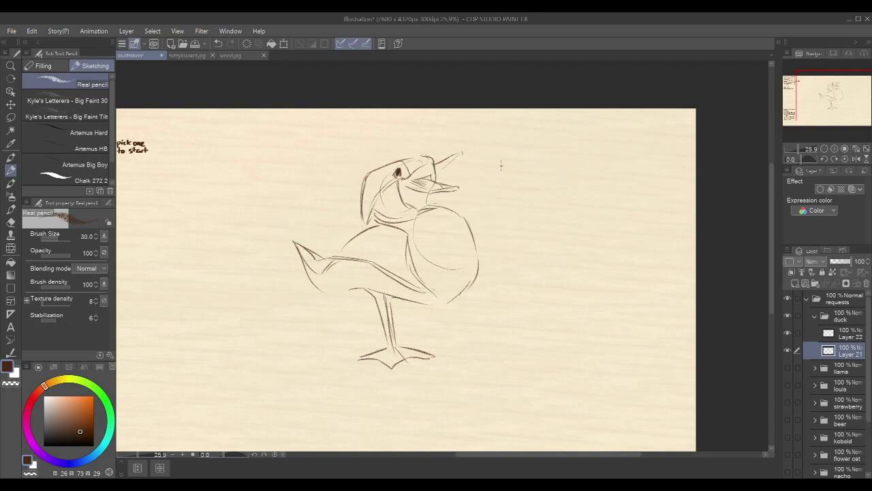
pyautogui.moveTo(591, 206); pyautogui.dragTo(594, 199)
pyautogui.moveTo(532, 163); pyautogui.dragTo(515, 168)
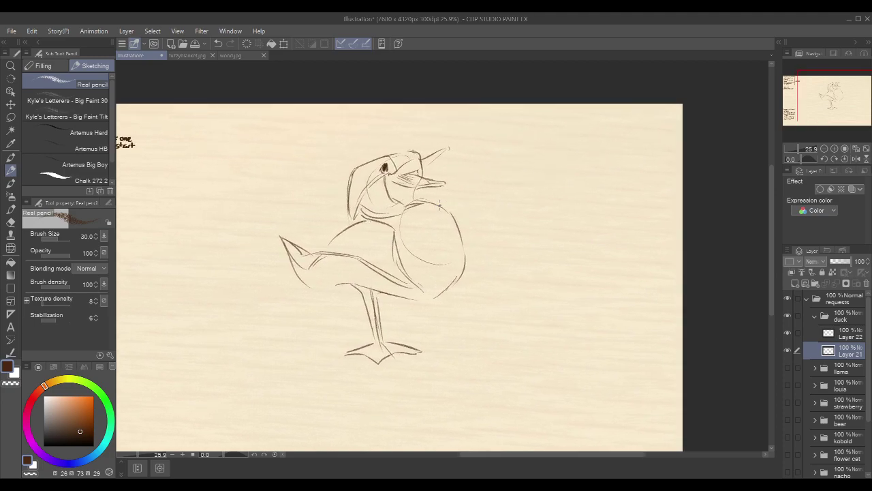
# Sketch the far wing stretched out in front of the breast, with feathered tips and a sloping lower edge
pyautogui.moveTo(453, 200)
pyautogui.mouseDown()
pyautogui.moveTo(505, 161)
pyautogui.moveTo(544, 154)
pyautogui.moveTo(533, 158)
pyautogui.mouseUp()
pyautogui.moveTo(599, 196)
pyautogui.mouseDown()
pyautogui.moveTo(561, 203)
pyautogui.moveTo(547, 193)
pyautogui.mouseUp()
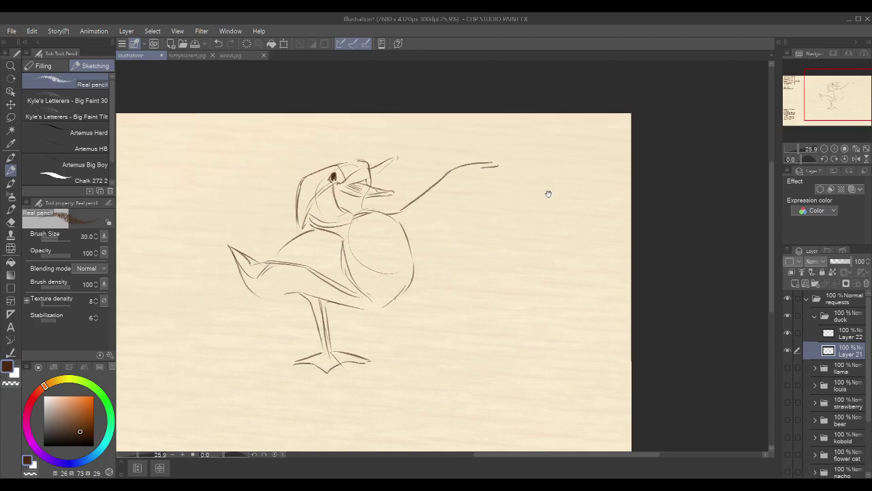
pyautogui.moveTo(485, 170); pyautogui.dragTo(528, 191)
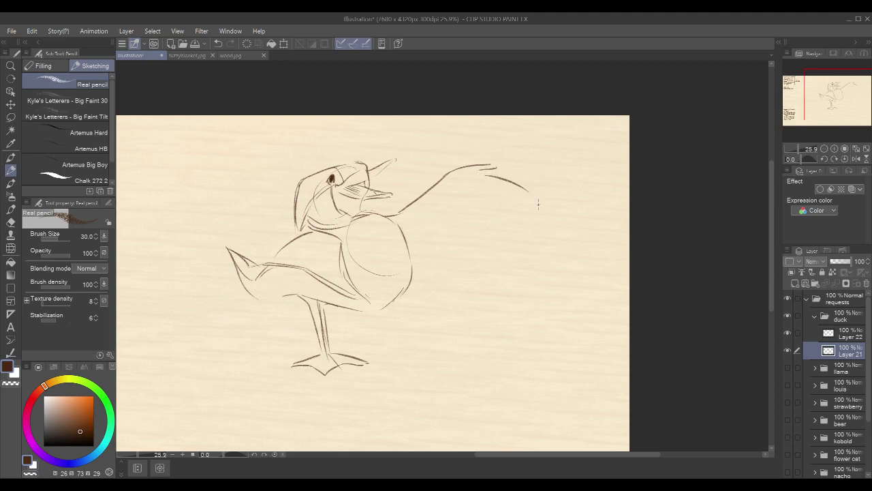
pyautogui.hotkey('ctrl', 'z')
pyautogui.moveTo(482, 171); pyautogui.dragTo(536, 182)
pyautogui.moveTo(412, 262); pyautogui.dragTo(442, 263)
pyautogui.moveTo(538, 185)
pyautogui.mouseDown()
pyautogui.moveTo(537, 208)
pyautogui.moveTo(466, 251)
pyautogui.moveTo(487, 244)
pyautogui.moveTo(436, 261)
pyautogui.mouseUp()
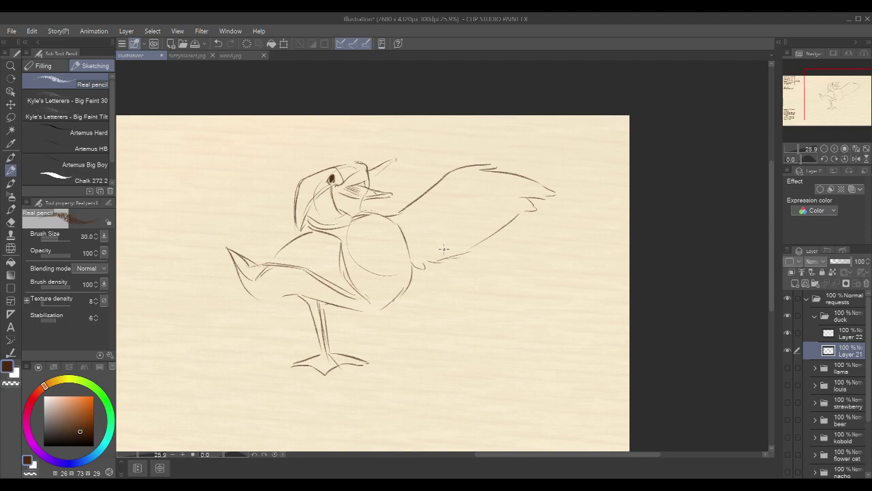
pyautogui.moveTo(433, 259); pyautogui.dragTo(514, 215)
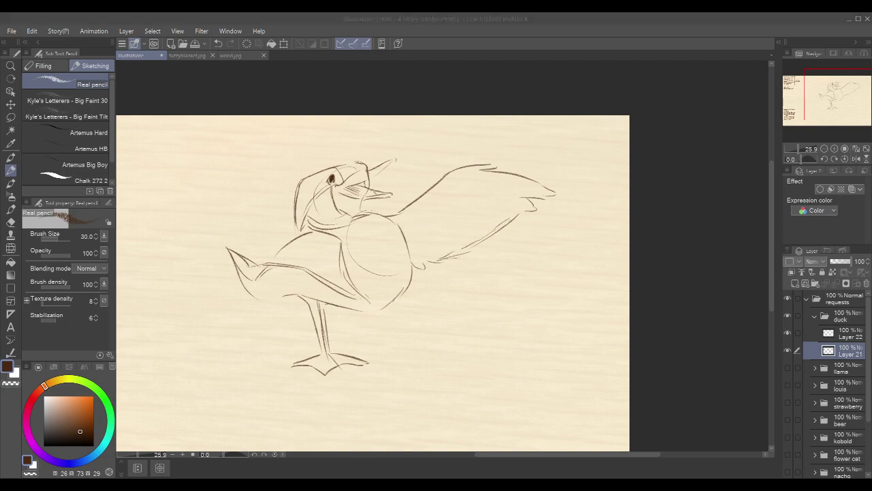
pyautogui.click(842, 334)
pyautogui.moveTo(539, 328)
pyautogui.mouseDown()
pyautogui.moveTo(574, 372)
pyautogui.moveTo(590, 374)
pyautogui.mouseUp()
pyautogui.hotkey('ctrl', 'z')
pyautogui.hotkey('ctrl', 'shift', 'n')
pyautogui.moveTo(550, 325)
pyautogui.mouseDown()
pyautogui.moveTo(565, 368)
pyautogui.moveTo(602, 372)
pyautogui.mouseUp()
pyautogui.hotkey('ctrl', 'z')
pyautogui.moveTo(509, 244)
pyautogui.mouseDown()
pyautogui.moveTo(451, 336)
pyautogui.moveTo(497, 357)
pyautogui.moveTo(595, 333)
pyautogui.mouseUp()
pyautogui.hotkey('ctrl', 'z')
pyautogui.click(866, 284)
pyautogui.click(849, 353)
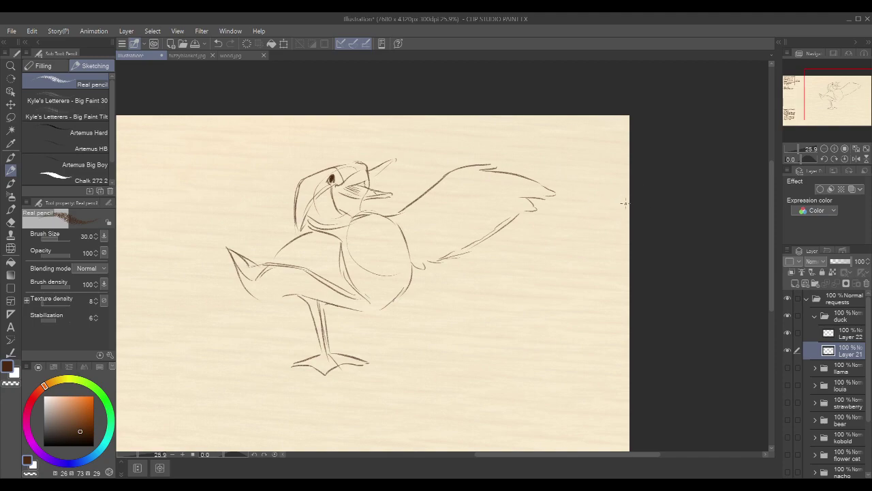
pyautogui.moveTo(385, 216); pyautogui.dragTo(412, 267)
pyautogui.hotkey('ctrl', 'z')
pyautogui.moveTo(371, 213); pyautogui.dragTo(406, 235)
pyautogui.hotkey('ctrl', 'z')
# Strengthen the upper breast contour and add rounded inner feathers where the outstretched wing meets the body
pyautogui.moveTo(361, 212)
pyautogui.mouseDown()
pyautogui.moveTo(396, 224)
pyautogui.moveTo(411, 279)
pyautogui.mouseUp()
pyautogui.moveTo(518, 170); pyautogui.dragTo(528, 169)
pyautogui.moveTo(400, 243)
pyautogui.mouseDown()
pyautogui.moveTo(423, 234)
pyautogui.moveTo(402, 212)
pyautogui.moveTo(426, 215)
pyautogui.moveTo(416, 209)
pyautogui.moveTo(458, 183)
pyautogui.moveTo(431, 200)
pyautogui.mouseUp()
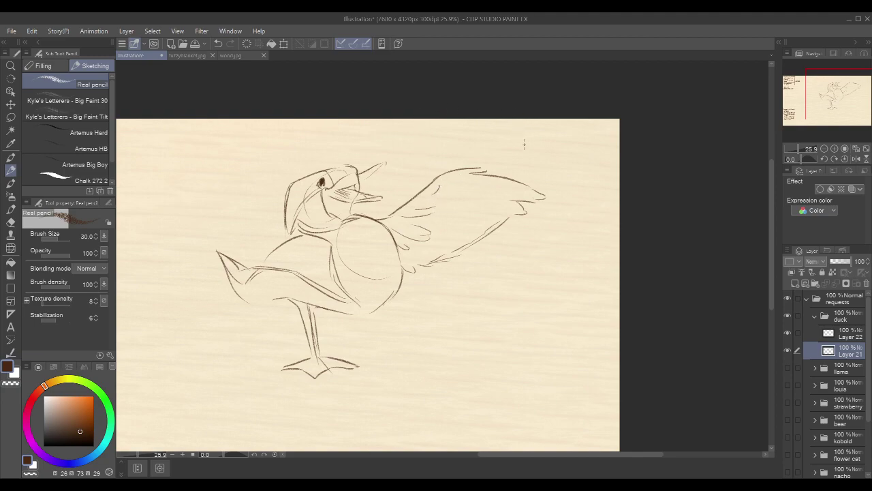
# Extend the short feather lines near the base of the outstretched wing
pyautogui.moveTo(625, 186)
pyautogui.mouseDown()
pyautogui.moveTo(672, 161)
pyautogui.moveTo(666, 169)
pyautogui.mouseUp()
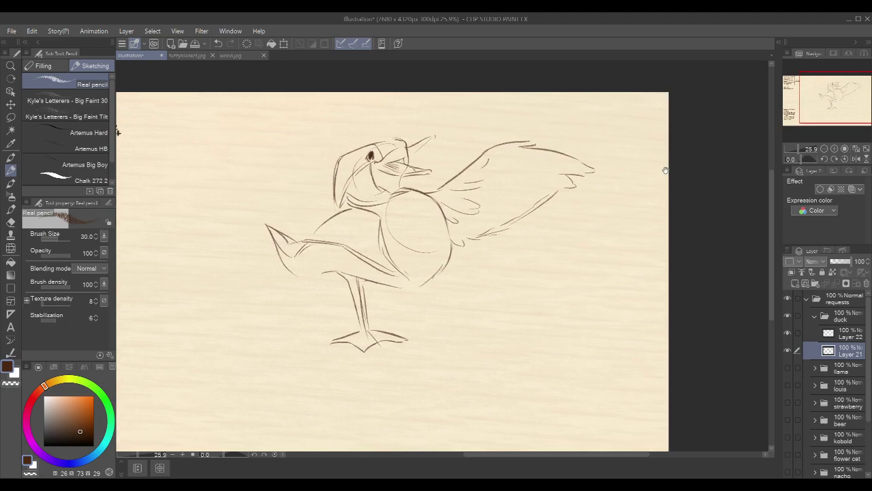
pyautogui.click(481, 180)
pyautogui.moveTo(481, 179); pyautogui.dragTo(492, 179)
pyautogui.moveTo(689, 212)
pyautogui.mouseDown()
pyautogui.moveTo(718, 200)
pyautogui.moveTo(689, 206)
pyautogui.mouseUp()
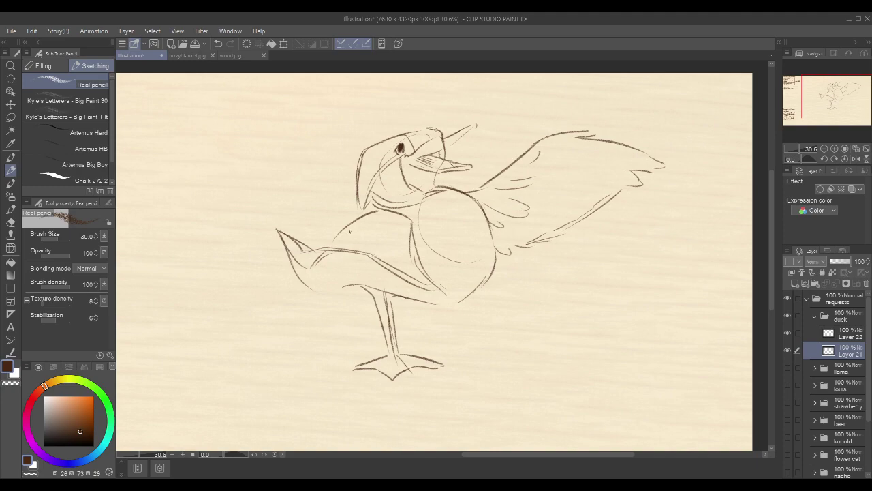
# Add curved feather lines on the folded wing and sketch the underside contour from the tail to the leg
pyautogui.moveTo(325, 247); pyautogui.dragTo(371, 233)
pyautogui.moveTo(340, 238); pyautogui.dragTo(359, 227)
pyautogui.moveTo(356, 285)
pyautogui.mouseDown()
pyautogui.moveTo(344, 287)
pyautogui.moveTo(361, 286)
pyautogui.mouseUp()
pyautogui.moveTo(307, 290); pyautogui.dragTo(364, 283)
pyautogui.hotkey('ctrl', 'z')
pyautogui.moveTo(317, 292); pyautogui.dragTo(364, 284)
# Fade the rough duck sketch layer to 26% opacity and make Layer 22 the active drawing layer
pyautogui.click(839, 262)
pyautogui.moveTo(838, 259); pyautogui.dragTo(838, 263)
pyautogui.click(852, 336)
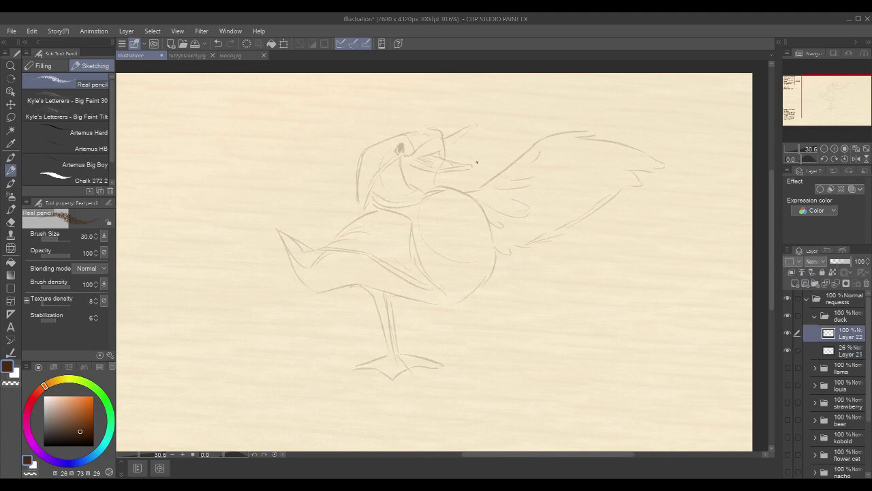
# Draw a slanted hat brim across the top of the duck's head
pyautogui.moveTo(645, 184)
pyautogui.mouseDown()
pyautogui.moveTo(616, 182)
pyautogui.moveTo(626, 185)
pyautogui.mouseUp()
pyautogui.moveTo(548, 174)
pyautogui.mouseDown()
pyautogui.moveTo(552, 187)
pyautogui.moveTo(543, 190)
pyautogui.mouseUp()
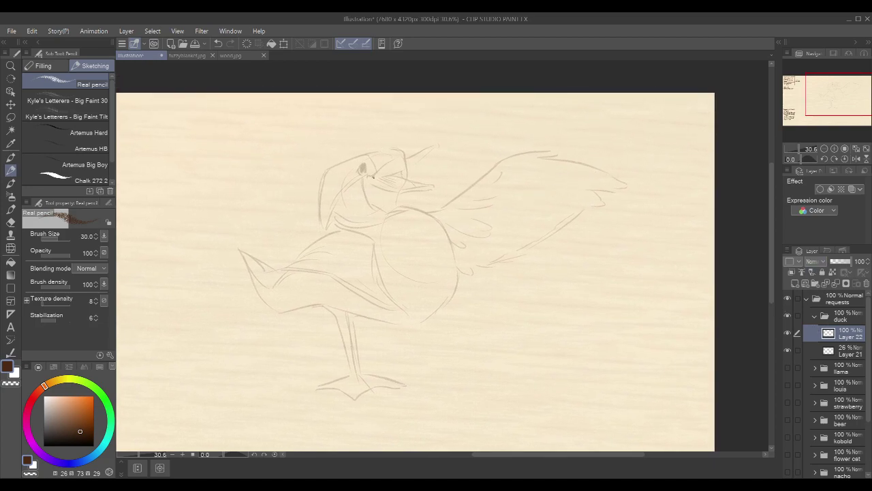
pyautogui.moveTo(307, 177); pyautogui.dragTo(401, 145)
pyautogui.moveTo(305, 178); pyautogui.dragTo(309, 171)
pyautogui.hotkey('ctrl', 'z')
pyautogui.moveTo(304, 177)
pyautogui.mouseDown()
pyautogui.moveTo(335, 157)
pyautogui.moveTo(405, 142)
pyautogui.mouseUp()
# Draw the tall crown of a top hat above the brim, with a curved top and a hatband line
pyautogui.moveTo(312, 121); pyautogui.dragTo(320, 161)
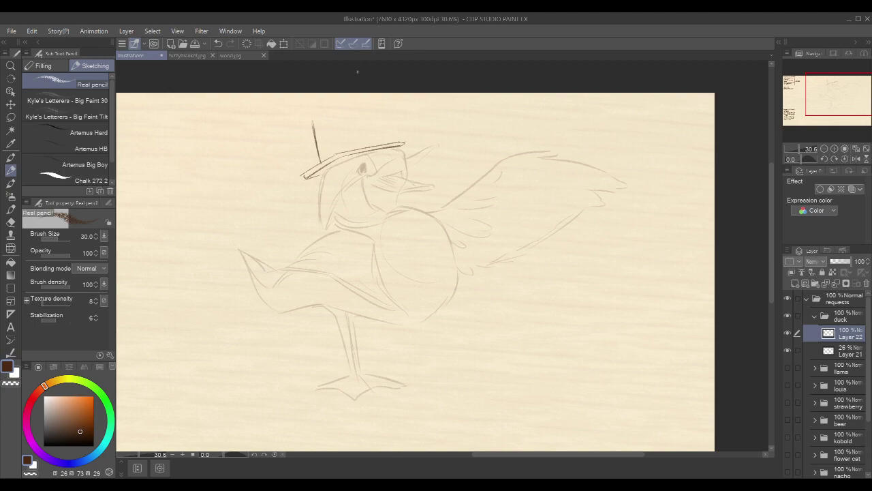
pyautogui.moveTo(310, 118); pyautogui.dragTo(345, 105)
pyautogui.moveTo(373, 100); pyautogui.dragTo(383, 142)
pyautogui.moveTo(309, 119); pyautogui.dragTo(372, 101)
pyautogui.moveTo(316, 145); pyautogui.dragTo(335, 154)
# Redraw the duck's oval eye over the faded sketch, below the hat brim
pyautogui.moveTo(662, 184); pyautogui.dragTo(592, 191)
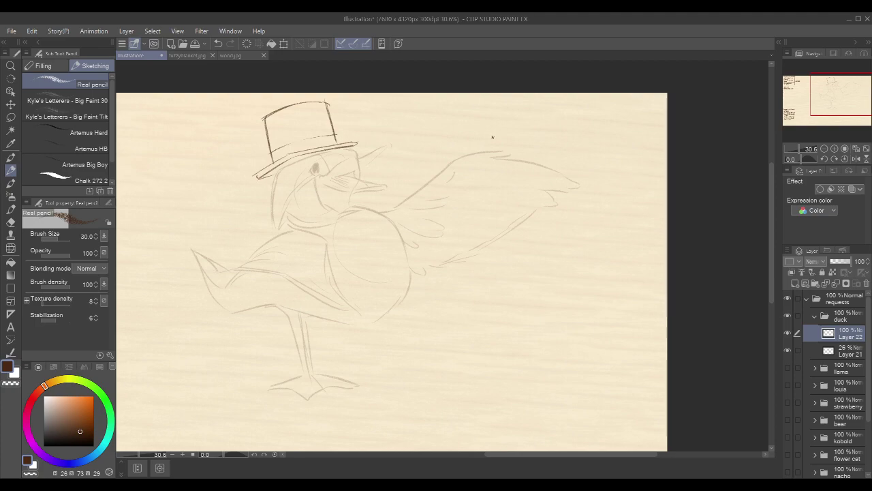
pyautogui.moveTo(358, 169)
pyautogui.mouseDown()
pyautogui.moveTo(370, 156)
pyautogui.moveTo(383, 171)
pyautogui.moveTo(336, 177)
pyautogui.moveTo(298, 206)
pyautogui.moveTo(307, 192)
pyautogui.moveTo(313, 209)
pyautogui.moveTo(299, 206)
pyautogui.moveTo(312, 207)
pyautogui.mouseUp()
pyautogui.scroll(1, 335, 177)
pyautogui.moveTo(417, 162); pyautogui.dragTo(406, 168)
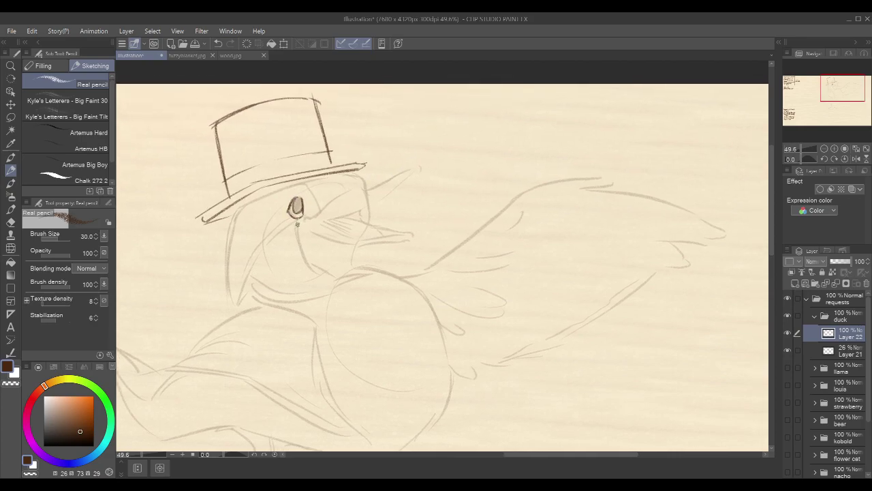
# Outline the wide-open beak from the eye, with a raised upper bill and a curved lower bill
pyautogui.moveTo(297, 222)
pyautogui.mouseDown()
pyautogui.moveTo(368, 183)
pyautogui.moveTo(331, 203)
pyautogui.moveTo(368, 188)
pyautogui.mouseUp()
pyautogui.moveTo(348, 221); pyautogui.dragTo(307, 228)
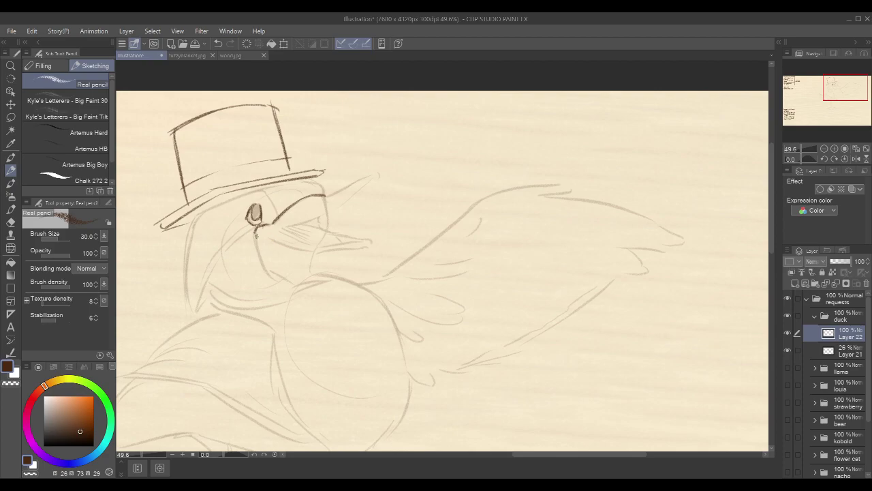
pyautogui.moveTo(253, 232)
pyautogui.mouseDown()
pyautogui.moveTo(310, 255)
pyautogui.moveTo(289, 247)
pyautogui.moveTo(368, 246)
pyautogui.mouseUp()
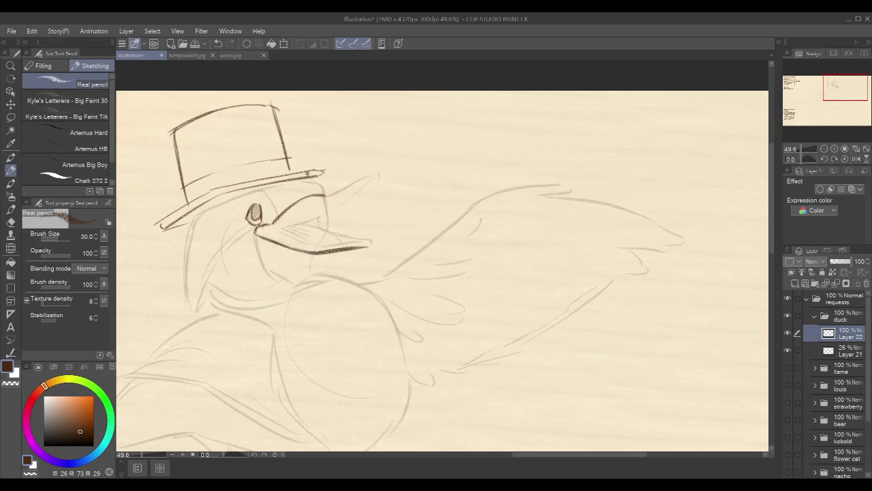
pyautogui.moveTo(325, 195); pyautogui.dragTo(377, 173)
pyautogui.moveTo(270, 231); pyautogui.dragTo(379, 176)
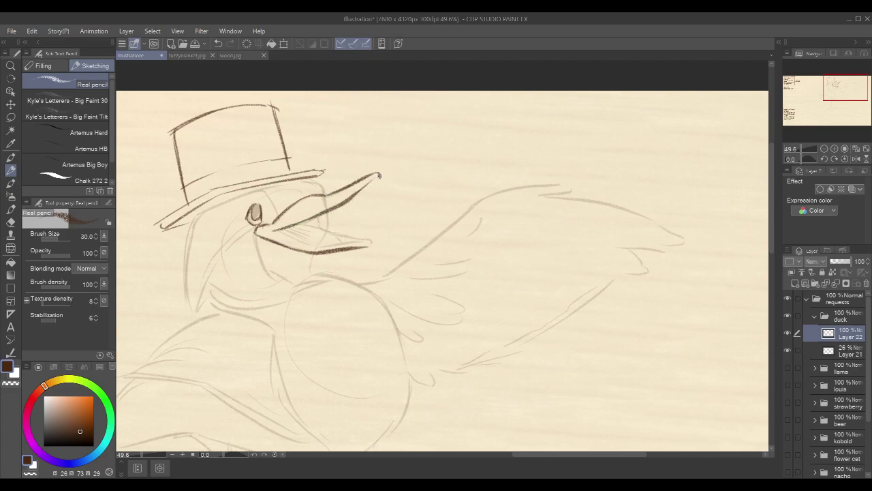
# Draw the inner edge and rounded tip of the lower bill and shade the inside of the mouth
pyautogui.moveTo(276, 235); pyautogui.dragTo(324, 244)
pyautogui.hotkey('ctrl', 'z')
pyautogui.moveTo(274, 233)
pyautogui.mouseDown()
pyautogui.moveTo(337, 249)
pyautogui.moveTo(352, 245)
pyautogui.moveTo(313, 246)
pyautogui.moveTo(365, 240)
pyautogui.mouseUp()
pyautogui.moveTo(300, 223); pyautogui.dragTo(366, 243)
pyautogui.moveTo(299, 222)
pyautogui.mouseDown()
pyautogui.moveTo(319, 234)
pyautogui.moveTo(300, 244)
pyautogui.moveTo(352, 240)
pyautogui.mouseUp()
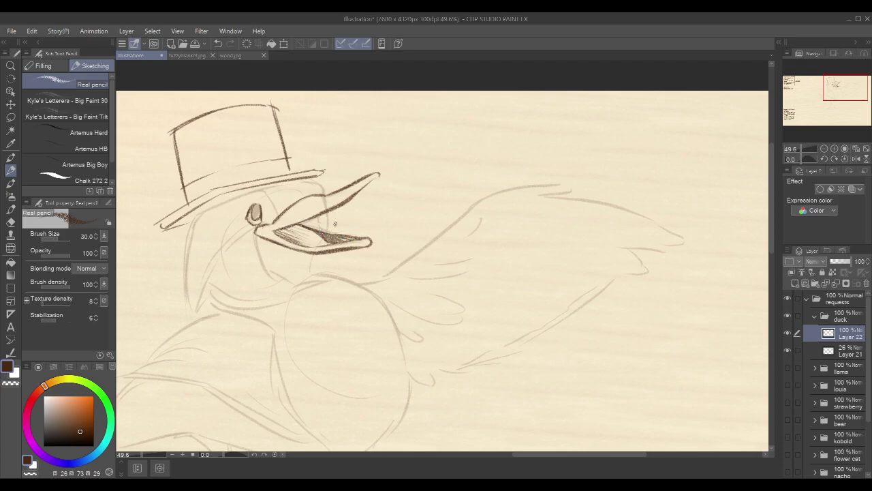
# Outline the forehead beneath the hat and shade a narrow shadow along the underside of the brim
pyautogui.moveTo(298, 179); pyautogui.dragTo(320, 183)
pyautogui.moveTo(199, 214); pyautogui.dragTo(278, 181)
pyautogui.hotkey('ctrl', 'z')
pyautogui.moveTo(196, 214); pyautogui.dragTo(274, 187)
pyautogui.hotkey('ctrl', 'z')
pyautogui.moveTo(197, 214); pyautogui.dragTo(278, 183)
pyautogui.moveTo(175, 223)
pyautogui.mouseDown()
pyautogui.moveTo(230, 191)
pyautogui.moveTo(191, 213)
pyautogui.moveTo(268, 185)
pyautogui.mouseUp()
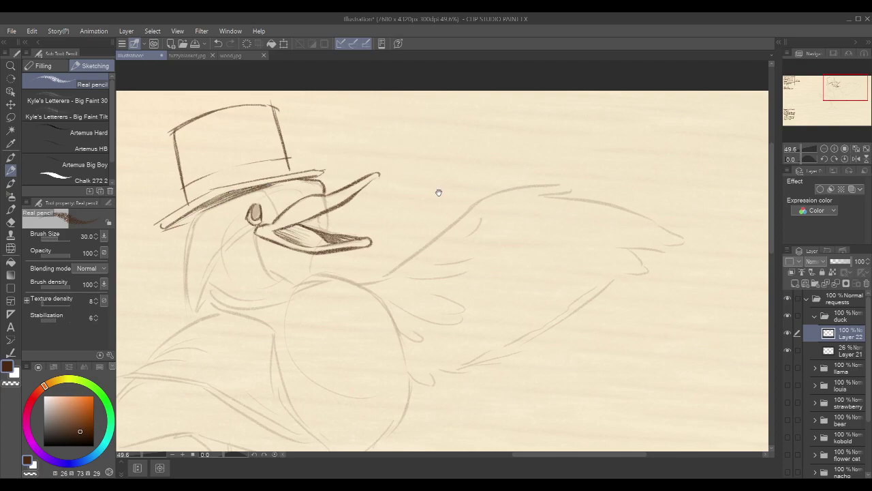
# Draw the back of the head down to the pointed tip behind the neck
pyautogui.moveTo(439, 191); pyautogui.dragTo(451, 174)
pyautogui.moveTo(204, 196); pyautogui.dragTo(201, 295)
pyautogui.moveTo(198, 235)
pyautogui.mouseDown()
pyautogui.moveTo(201, 298)
pyautogui.moveTo(214, 281)
pyautogui.mouseUp()
pyautogui.moveTo(390, 180); pyautogui.dragTo(371, 161)
pyautogui.hotkey('ctrl', 'z')
pyautogui.moveTo(182, 269); pyautogui.dragTo(201, 250)
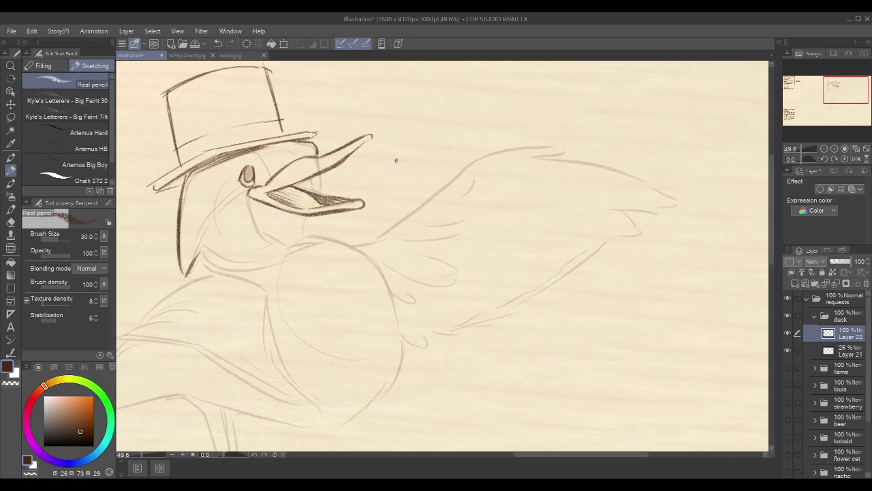
# Draw the throat below the beak, the face marking above it and the long curve from eye to nape
pyautogui.moveTo(321, 180); pyautogui.dragTo(302, 236)
pyautogui.moveTo(278, 114)
pyautogui.mouseDown()
pyautogui.moveTo(283, 131)
pyautogui.moveTo(312, 156)
pyautogui.mouseUp()
pyautogui.moveTo(268, 180)
pyautogui.mouseDown()
pyautogui.moveTo(251, 183)
pyautogui.moveTo(192, 251)
pyautogui.moveTo(186, 275)
pyautogui.moveTo(218, 216)
pyautogui.mouseUp()
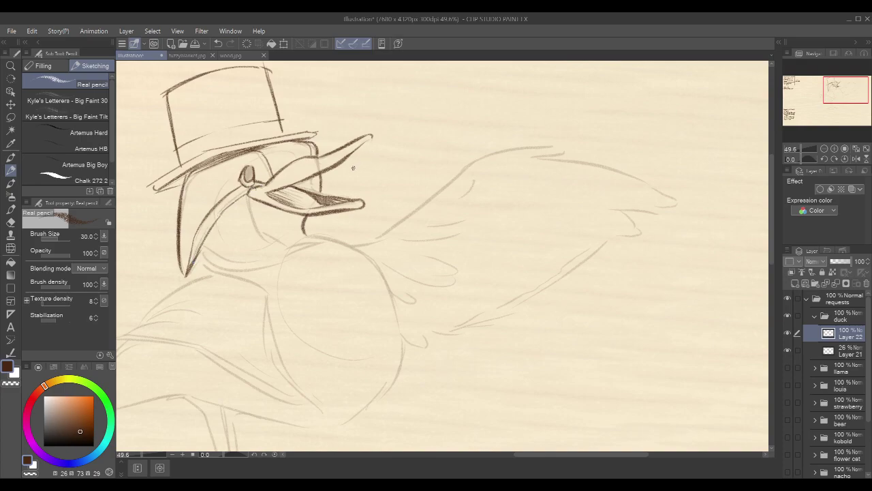
pyautogui.moveTo(466, 250); pyautogui.dragTo(467, 236)
pyautogui.moveTo(533, 244); pyautogui.dragTo(532, 232)
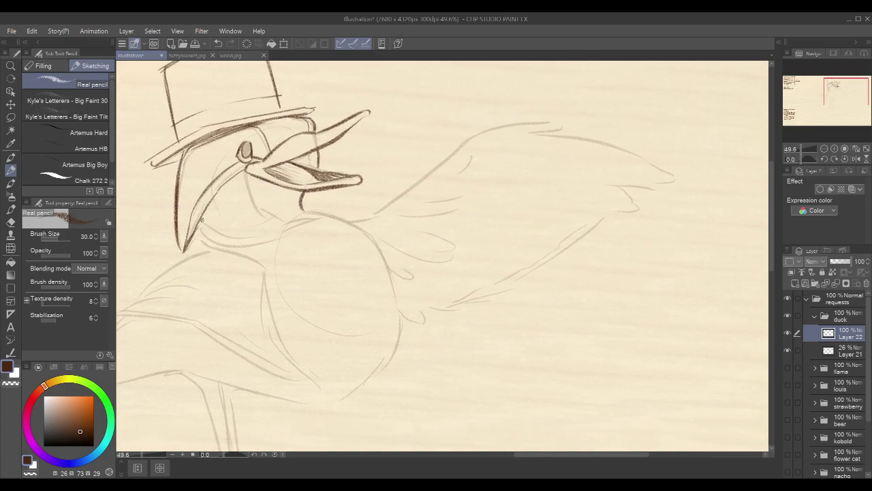
# Draw the curved base of the neck forward from the pointed nape
pyautogui.moveTo(197, 226)
pyautogui.mouseDown()
pyautogui.moveTo(222, 246)
pyautogui.moveTo(210, 240)
pyautogui.moveTo(253, 247)
pyautogui.mouseUp()
pyautogui.hotkey('ctrl', 'z')
pyautogui.hotkey('ctrl', 'z')
pyautogui.hotkey('ctrl', 'z')
pyautogui.hotkey('ctrl', 'z')
pyautogui.moveTo(197, 225)
pyautogui.mouseDown()
pyautogui.moveTo(211, 243)
pyautogui.moveTo(255, 249)
pyautogui.mouseUp()
# Draw the double cheek curve below the eye and the rounded front contour of the breast
pyautogui.moveTo(245, 175)
pyautogui.mouseDown()
pyautogui.moveTo(251, 202)
pyautogui.moveTo(295, 228)
pyautogui.mouseUp()
pyautogui.hotkey('ctrl', 'z')
pyautogui.moveTo(249, 199); pyautogui.dragTo(298, 225)
pyautogui.moveTo(239, 174)
pyautogui.mouseDown()
pyautogui.moveTo(263, 220)
pyautogui.moveTo(245, 200)
pyautogui.moveTo(254, 214)
pyautogui.moveTo(292, 227)
pyautogui.moveTo(341, 219)
pyautogui.moveTo(361, 227)
pyautogui.moveTo(391, 278)
pyautogui.moveTo(386, 357)
pyautogui.mouseUp()
pyautogui.moveTo(460, 305)
pyautogui.mouseDown()
pyautogui.moveTo(538, 265)
pyautogui.moveTo(532, 234)
pyautogui.moveTo(527, 240)
pyautogui.mouseUp()
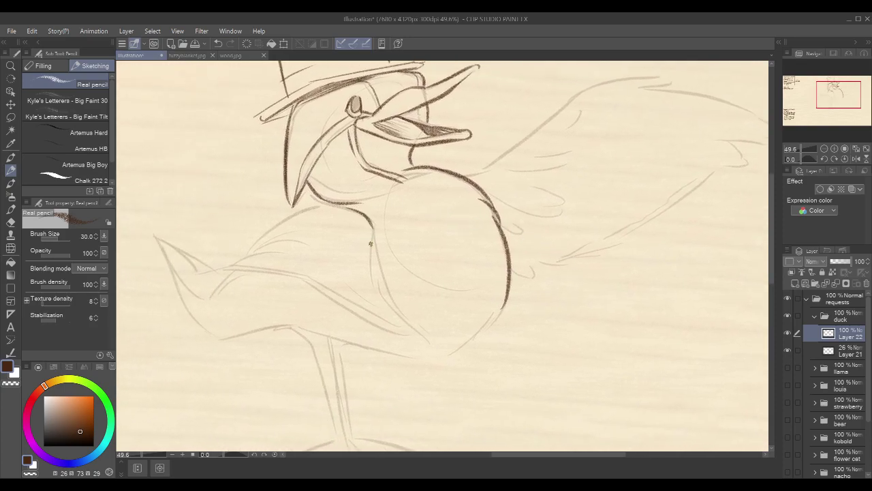
# Continue the neck base down between the breast and folded wing, with feathered strokes along the edge
pyautogui.hotkey('ctrl', 'z')
pyautogui.moveTo(345, 205)
pyautogui.mouseDown()
pyautogui.moveTo(373, 224)
pyautogui.moveTo(366, 275)
pyautogui.mouseUp()
pyautogui.moveTo(376, 237); pyautogui.dragTo(368, 276)
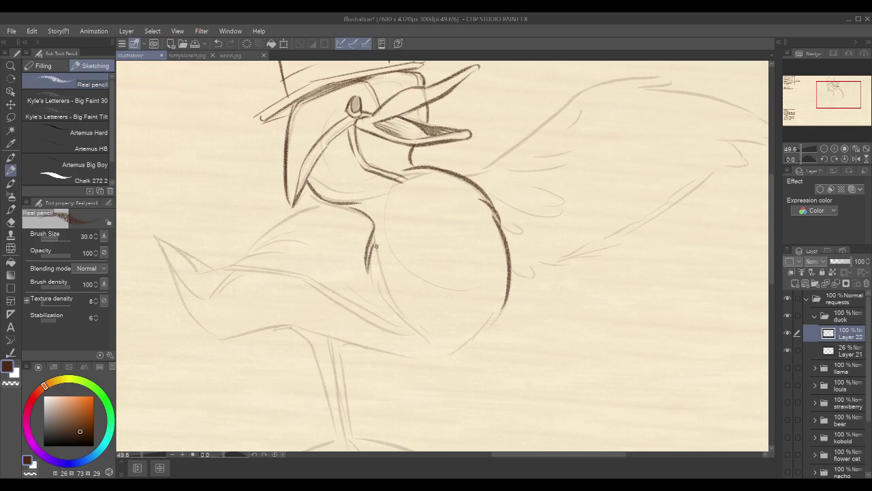
pyautogui.moveTo(376, 246); pyautogui.dragTo(420, 337)
pyautogui.moveTo(531, 178)
pyautogui.mouseDown()
pyautogui.moveTo(461, 214)
pyautogui.moveTo(472, 272)
pyautogui.moveTo(536, 189)
pyautogui.moveTo(566, 169)
pyautogui.mouseUp()
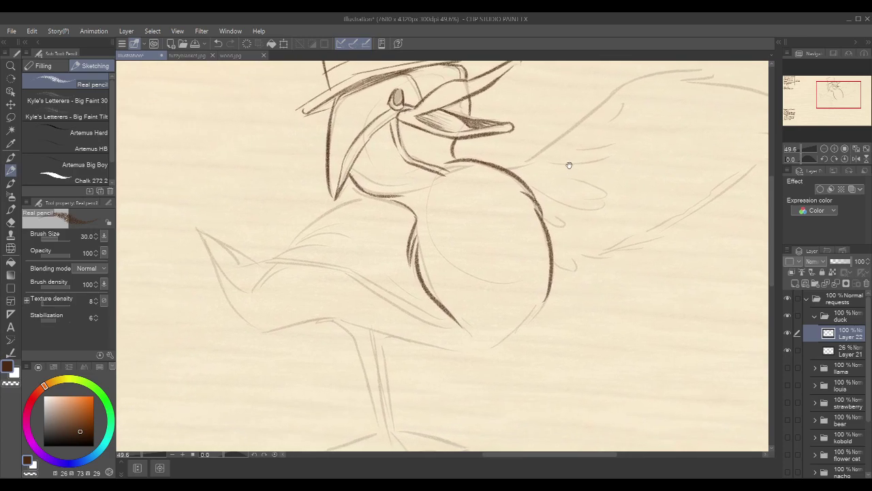
# Outline the duck's back, a wing feather line and both edges of the pointed tail
pyautogui.moveTo(290, 244)
pyautogui.mouseDown()
pyautogui.moveTo(376, 197)
pyautogui.moveTo(401, 194)
pyautogui.mouseUp()
pyautogui.moveTo(262, 264); pyautogui.dragTo(331, 240)
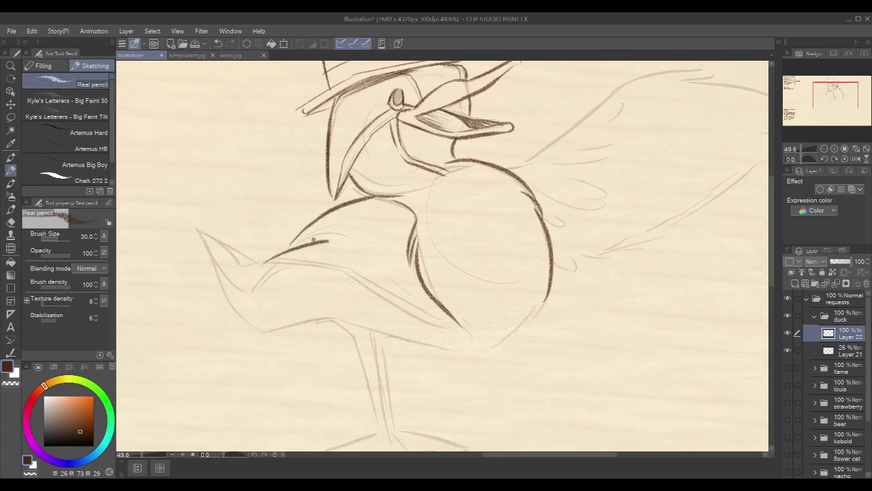
pyautogui.moveTo(193, 228); pyautogui.dragTo(260, 261)
pyautogui.moveTo(196, 230); pyautogui.dragTo(230, 302)
pyautogui.moveTo(315, 277); pyautogui.dragTo(294, 251)
pyautogui.moveTo(378, 261); pyautogui.dragTo(378, 247)
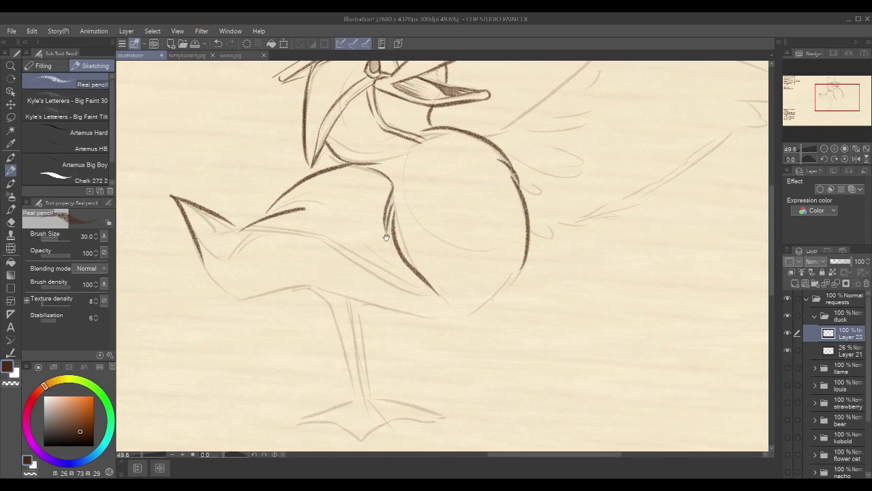
pyautogui.moveTo(412, 218); pyautogui.dragTo(407, 215)
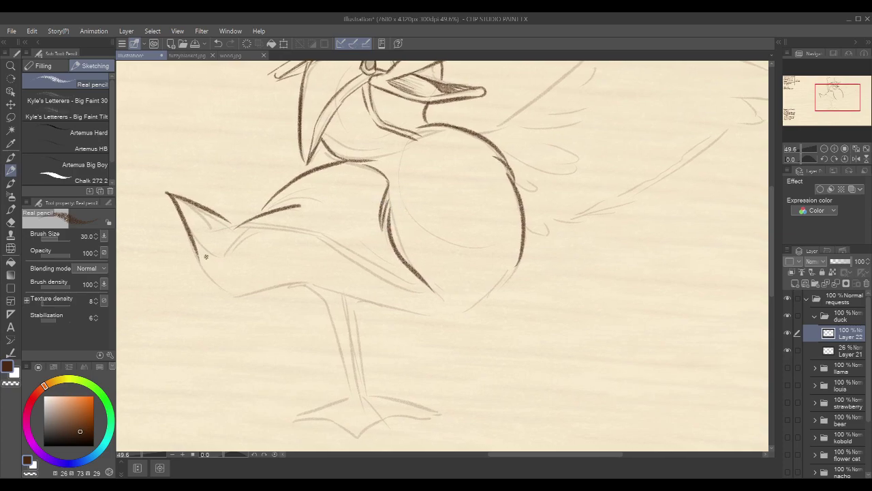
# Draw the underside of the tail and rump up to the top of the leg
pyautogui.moveTo(193, 244)
pyautogui.mouseDown()
pyautogui.moveTo(242, 294)
pyautogui.moveTo(317, 280)
pyautogui.mouseUp()
pyautogui.hotkey('ctrl', 'z')
pyautogui.moveTo(237, 293); pyautogui.dragTo(317, 286)
pyautogui.hotkey('ctrl', 'z')
pyautogui.moveTo(235, 294); pyautogui.dragTo(311, 282)
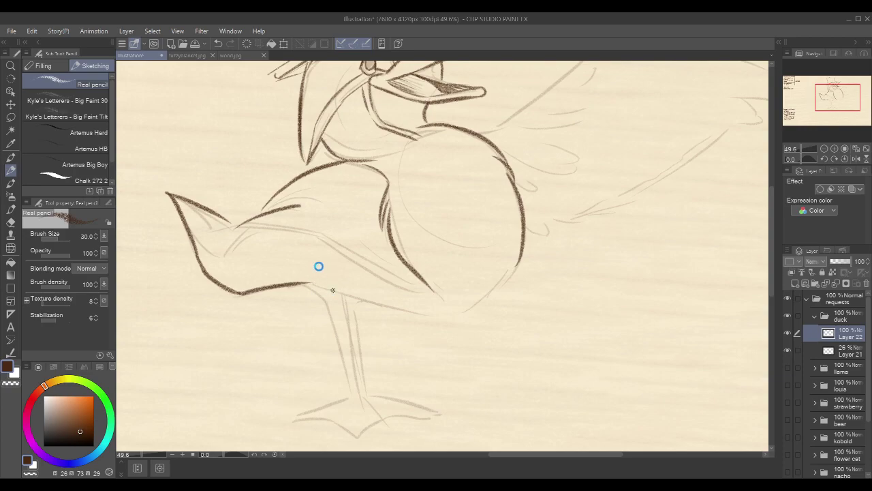
# Draw the belly line forward from the leg and close the rounded lower breast
pyautogui.moveTo(312, 283); pyautogui.dragTo(426, 319)
pyautogui.hotkey('ctrl', 'z')
pyautogui.moveTo(312, 283); pyautogui.dragTo(424, 312)
pyautogui.moveTo(570, 145); pyautogui.dragTo(540, 129)
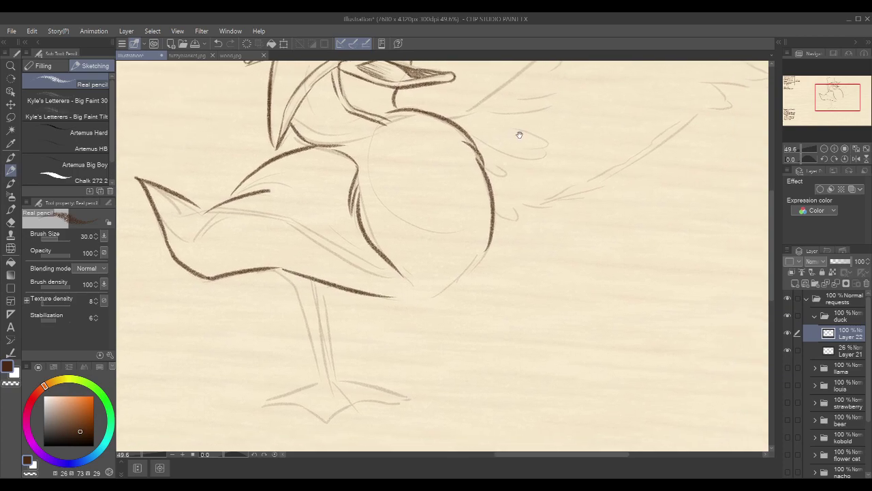
pyautogui.moveTo(390, 298); pyautogui.dragTo(461, 273)
pyautogui.hotkey('ctrl', 'z')
pyautogui.moveTo(387, 298)
pyautogui.mouseDown()
pyautogui.moveTo(488, 253)
pyautogui.moveTo(472, 258)
pyautogui.mouseUp()
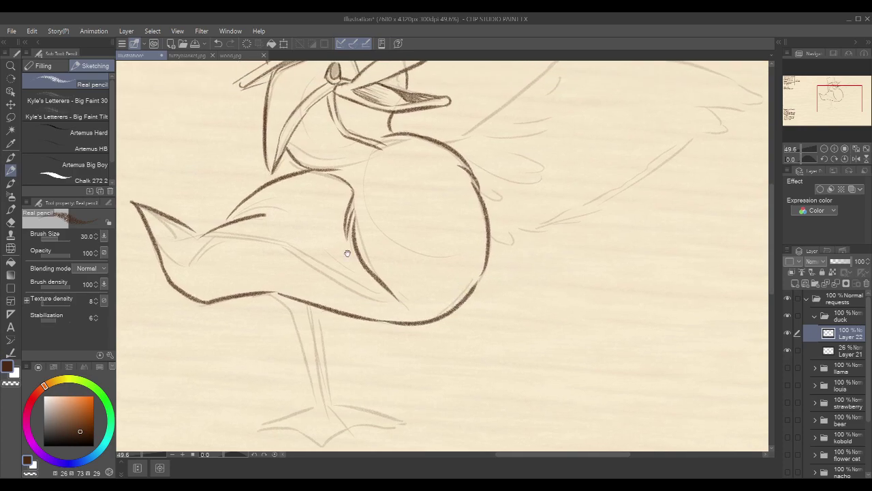
# Draw the tail's inner contour and the folded wing's lower edge with a double line
pyautogui.moveTo(149, 230)
pyautogui.mouseDown()
pyautogui.moveTo(189, 264)
pyautogui.moveTo(208, 235)
pyautogui.moveTo(249, 234)
pyautogui.mouseUp()
pyautogui.moveTo(193, 252)
pyautogui.mouseDown()
pyautogui.moveTo(237, 241)
pyautogui.moveTo(341, 291)
pyautogui.moveTo(403, 300)
pyautogui.mouseUp()
pyautogui.hotkey('ctrl', 'z')
pyautogui.hotkey('ctrl', 'z')
pyautogui.moveTo(199, 250)
pyautogui.mouseDown()
pyautogui.moveTo(237, 239)
pyautogui.moveTo(359, 298)
pyautogui.moveTo(382, 298)
pyautogui.mouseUp()
pyautogui.moveTo(200, 242)
pyautogui.mouseDown()
pyautogui.moveTo(247, 238)
pyautogui.moveTo(376, 289)
pyautogui.mouseUp()
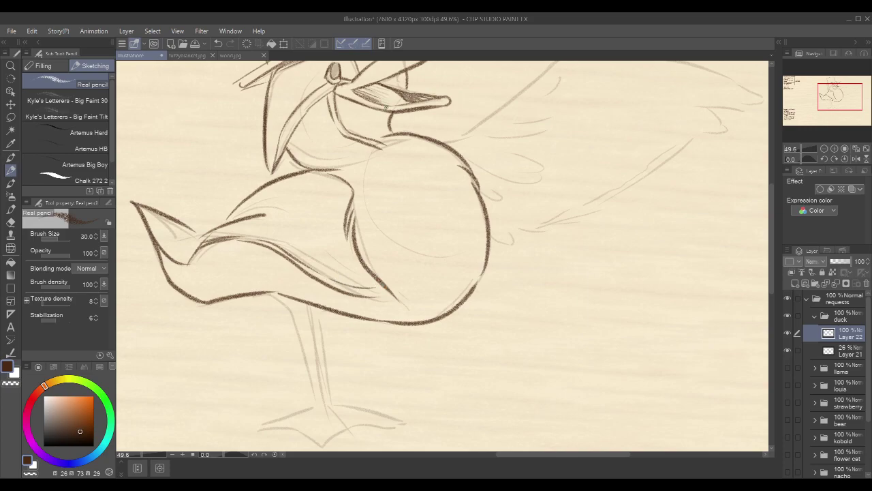
# Reinforce the top of the breast at the neck and outline the upper edge of the outstretched wing
pyautogui.moveTo(582, 202); pyautogui.dragTo(547, 259)
pyautogui.moveTo(341, 201); pyautogui.dragTo(374, 196)
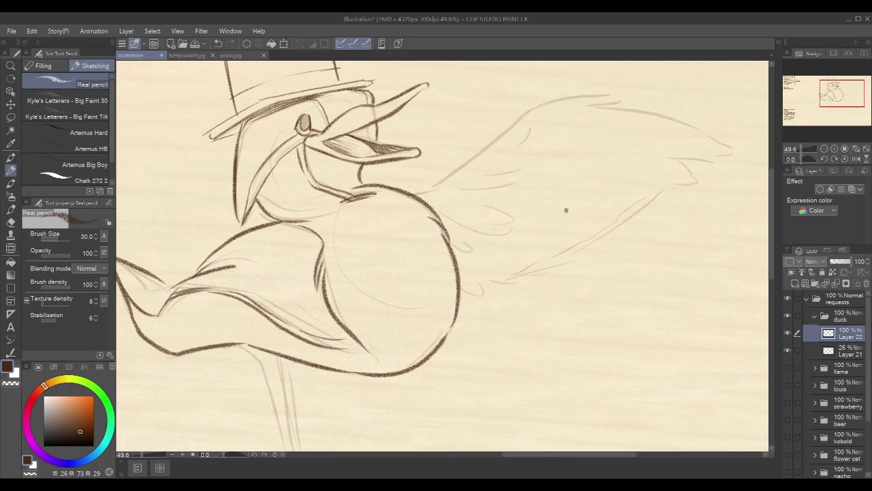
pyautogui.scroll(-2, 544, 213)
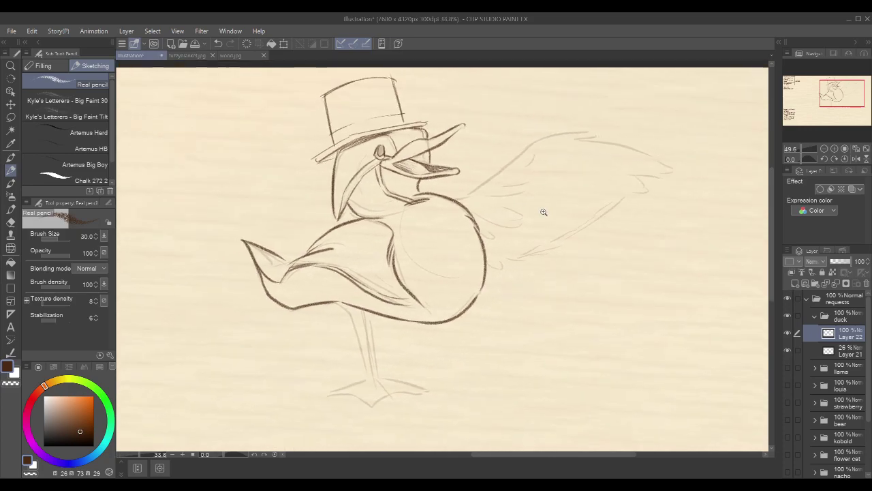
pyautogui.moveTo(487, 350)
pyautogui.mouseDown()
pyautogui.moveTo(463, 333)
pyautogui.moveTo(419, 362)
pyautogui.mouseUp()
pyautogui.scroll(1, 459, 202)
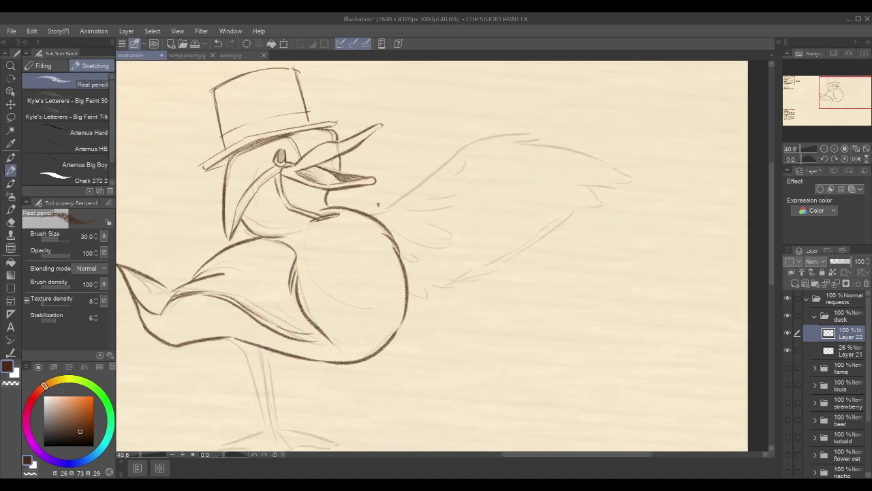
pyautogui.moveTo(578, 189); pyautogui.dragTo(540, 214)
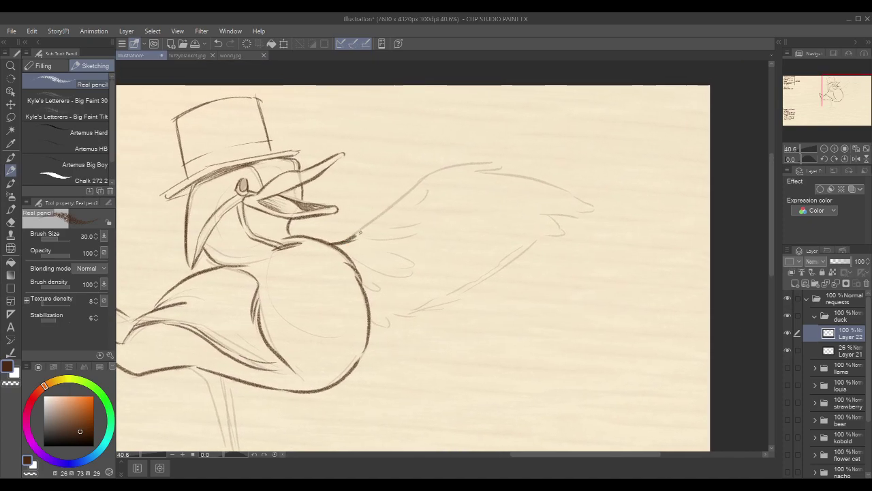
pyautogui.moveTo(360, 234)
pyautogui.mouseDown()
pyautogui.moveTo(484, 166)
pyautogui.moveTo(510, 164)
pyautogui.mouseUp()
pyautogui.hotkey('ctrl', 'z')
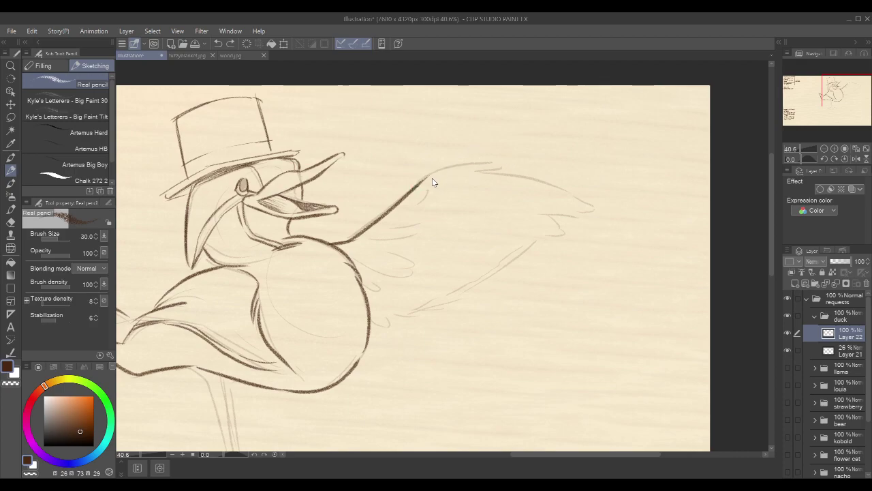
pyautogui.moveTo(419, 183)
pyautogui.mouseDown()
pyautogui.moveTo(513, 164)
pyautogui.moveTo(491, 173)
pyautogui.mouseUp()
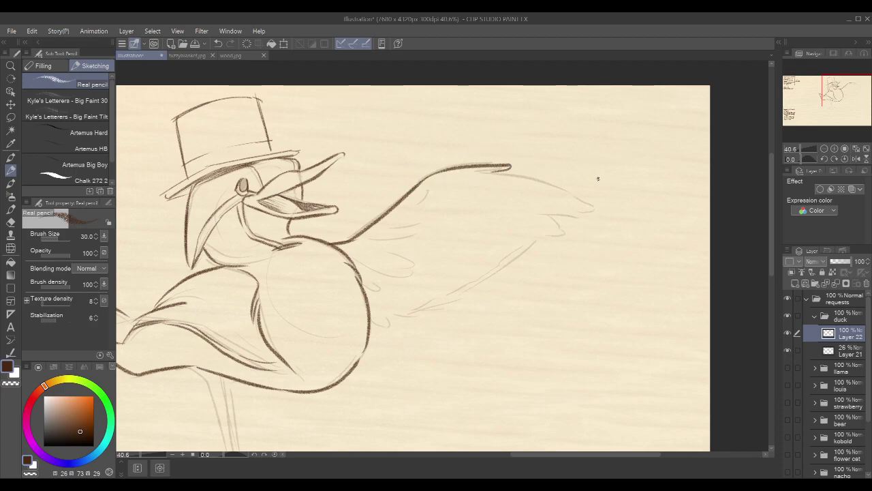
# Draw the outstretched wing's feathered tip and its sloping lower edge with jagged feathers near the body
pyautogui.moveTo(579, 196); pyautogui.dragTo(488, 217)
pyautogui.moveTo(411, 194)
pyautogui.mouseDown()
pyautogui.moveTo(504, 228)
pyautogui.moveTo(473, 254)
pyautogui.mouseUp()
pyautogui.moveTo(519, 222); pyautogui.dragTo(616, 194)
pyautogui.moveTo(546, 229)
pyautogui.mouseDown()
pyautogui.moveTo(569, 226)
pyautogui.moveTo(468, 279)
pyautogui.moveTo(416, 295)
pyautogui.moveTo(425, 303)
pyautogui.moveTo(379, 310)
pyautogui.mouseUp()
pyautogui.moveTo(544, 240); pyautogui.dragTo(498, 255)
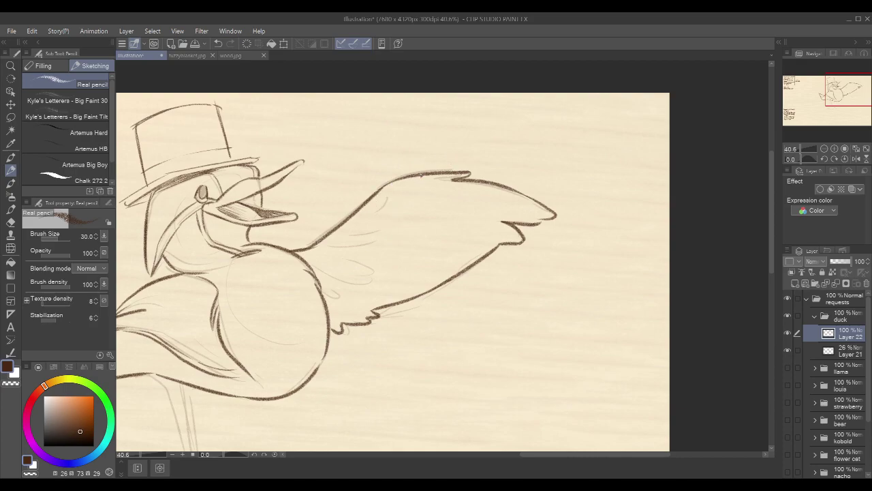
# Add an inner contour along the outstretched wing and small rounded feathers at its base
pyautogui.moveTo(437, 183)
pyautogui.mouseDown()
pyautogui.moveTo(530, 212)
pyautogui.moveTo(508, 215)
pyautogui.moveTo(455, 271)
pyautogui.moveTo(393, 304)
pyautogui.mouseUp()
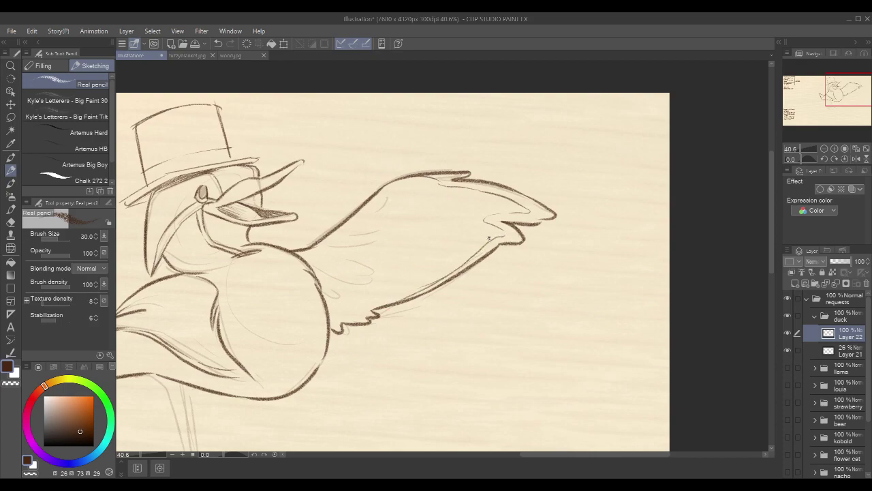
pyautogui.moveTo(308, 257)
pyautogui.mouseDown()
pyautogui.moveTo(321, 267)
pyautogui.moveTo(362, 233)
pyautogui.moveTo(373, 246)
pyautogui.moveTo(388, 222)
pyautogui.moveTo(489, 224)
pyautogui.mouseUp()
pyautogui.moveTo(396, 207); pyautogui.dragTo(468, 142)
pyautogui.moveTo(615, 227); pyautogui.dragTo(617, 210)
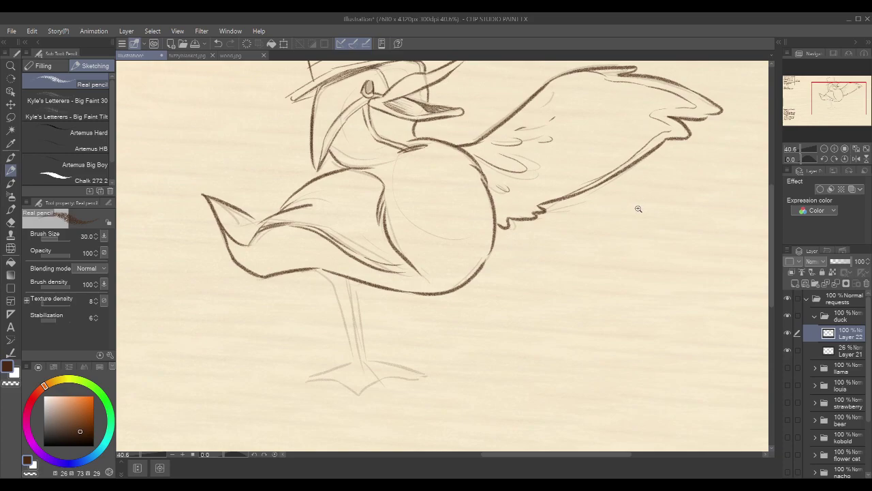
# Outline the duck's two legs beneath the belly, following the faded rough sketch
pyautogui.scroll(-3, 638, 209)
pyautogui.scroll(2, 637, 209)
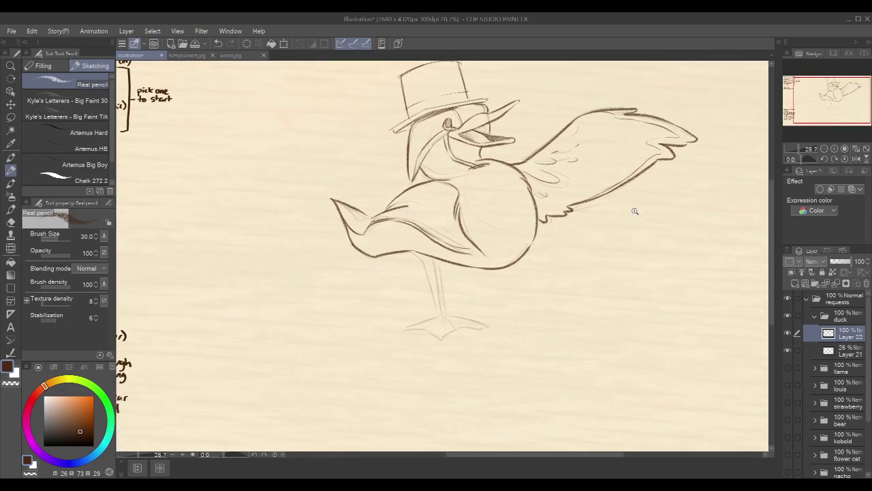
pyautogui.scroll(-2, 635, 211)
pyautogui.scroll(4, 636, 204)
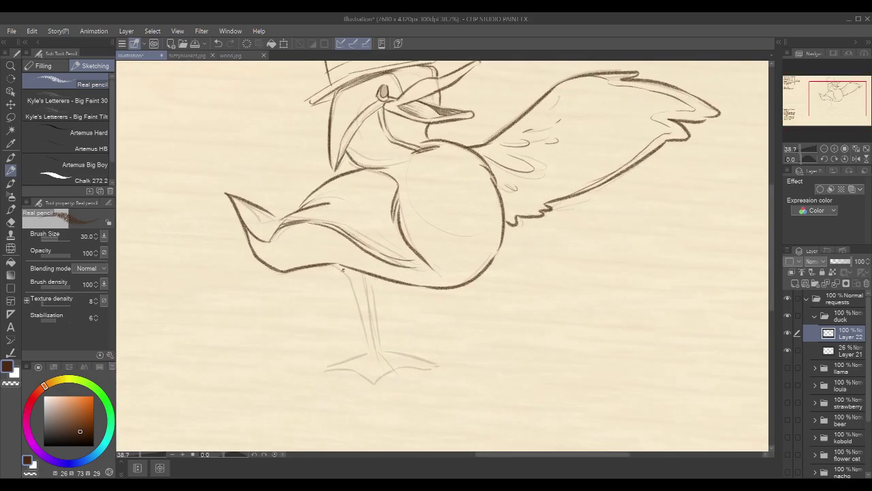
pyautogui.moveTo(333, 265)
pyautogui.mouseDown()
pyautogui.moveTo(354, 288)
pyautogui.moveTo(366, 344)
pyautogui.mouseUp()
pyautogui.hotkey('ctrl', 'z')
pyautogui.moveTo(374, 278); pyautogui.dragTo(380, 342)
pyautogui.moveTo(363, 273); pyautogui.dragTo(374, 343)
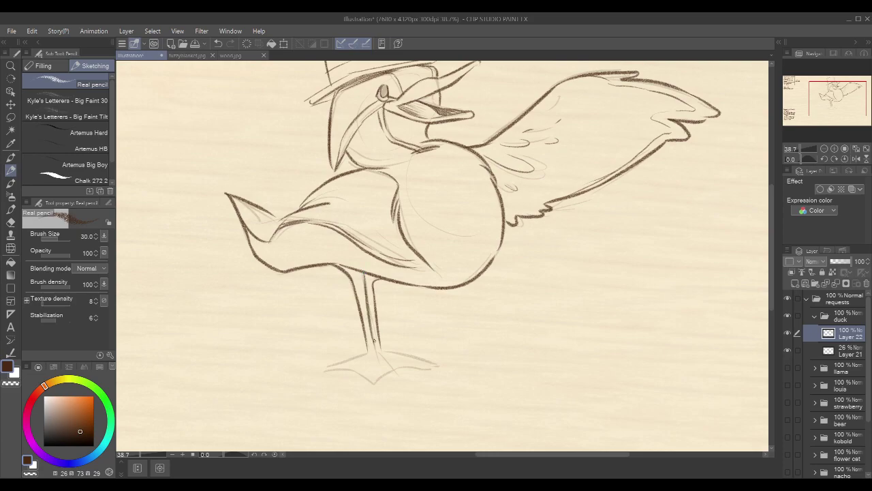
# Shade the tops of the legs under the belly and outline the webbed feet with pointed toes
pyautogui.scroll(2, 416, 359)
pyautogui.moveTo(298, 220)
pyautogui.mouseDown()
pyautogui.moveTo(334, 242)
pyautogui.moveTo(360, 242)
pyautogui.moveTo(349, 262)
pyautogui.moveTo(345, 247)
pyautogui.moveTo(348, 256)
pyautogui.moveTo(356, 242)
pyautogui.mouseUp()
pyautogui.moveTo(466, 305); pyautogui.dragTo(519, 240)
pyautogui.moveTo(399, 276)
pyautogui.mouseDown()
pyautogui.moveTo(398, 286)
pyautogui.moveTo(334, 307)
pyautogui.mouseUp()
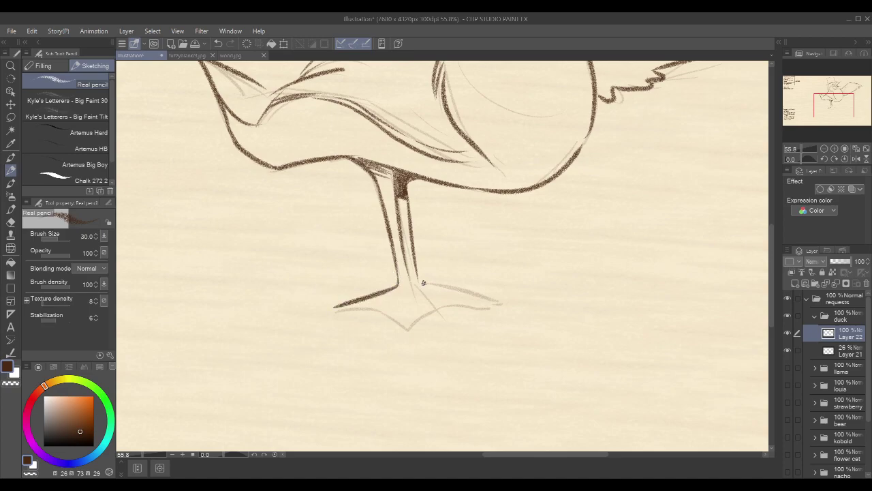
pyautogui.moveTo(409, 276); pyautogui.dragTo(440, 308)
pyautogui.moveTo(335, 308)
pyautogui.mouseDown()
pyautogui.moveTo(376, 310)
pyautogui.moveTo(402, 326)
pyautogui.moveTo(420, 313)
pyautogui.mouseUp()
pyautogui.moveTo(469, 252); pyautogui.dragTo(391, 271)
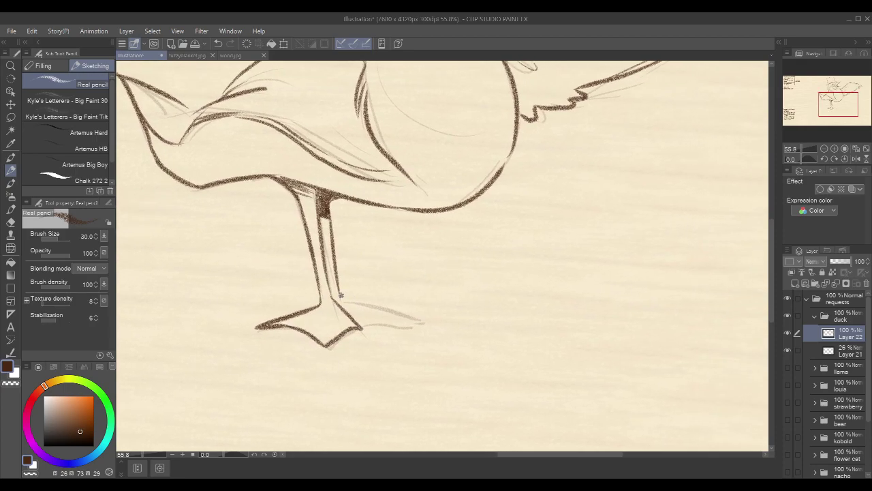
pyautogui.moveTo(339, 299); pyautogui.dragTo(422, 318)
pyautogui.moveTo(362, 328); pyautogui.dragTo(423, 319)
# Add a new layer above the duck's line art, paint a white highlight along the cheek edge and darken the eye in brown
pyautogui.scroll(-3, 565, 194)
pyautogui.moveTo(624, 168)
pyautogui.mouseDown()
pyautogui.moveTo(514, 273)
pyautogui.moveTo(504, 312)
pyautogui.mouseUp()
pyautogui.press('x')
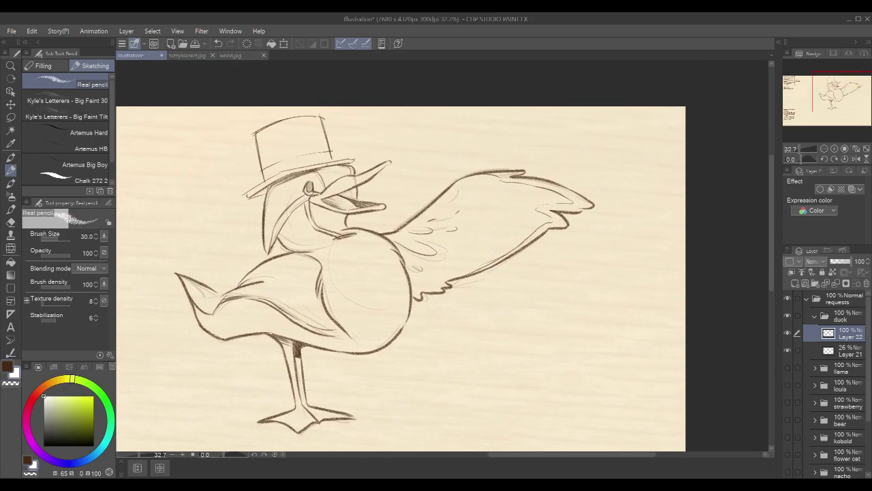
pyautogui.click(805, 283)
pyautogui.moveTo(272, 243); pyautogui.dragTo(296, 205)
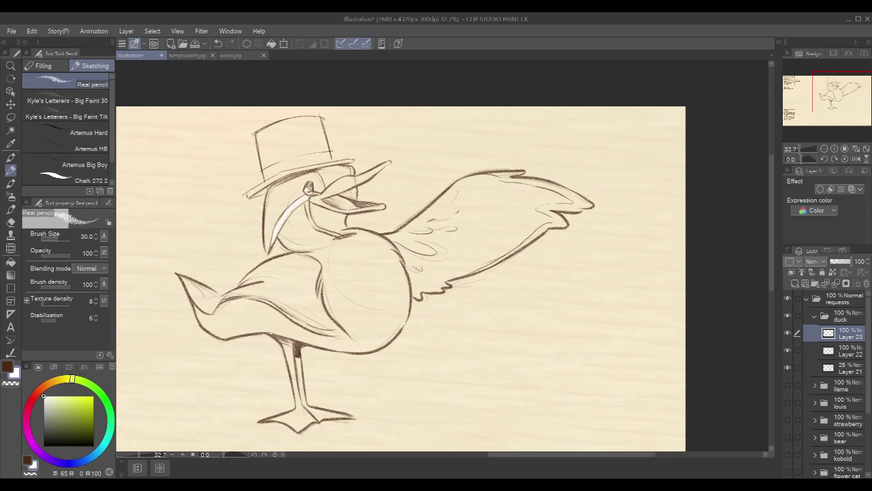
pyautogui.press('x')
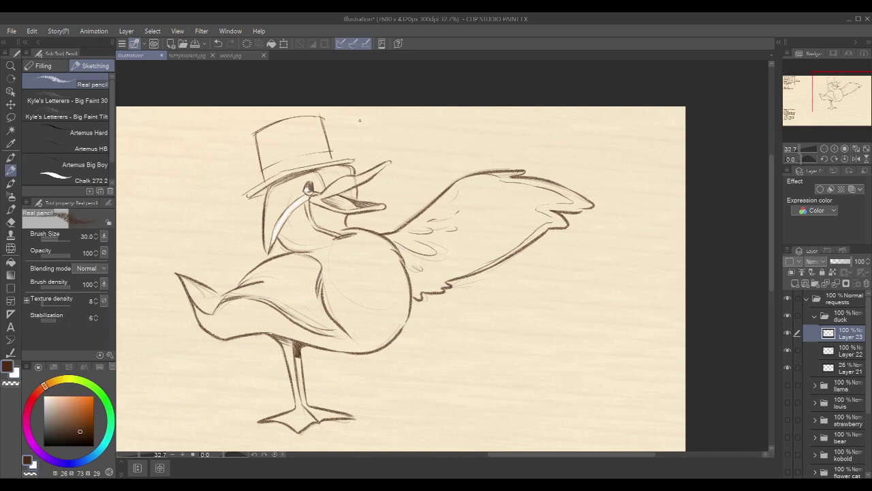
pyautogui.press('x')
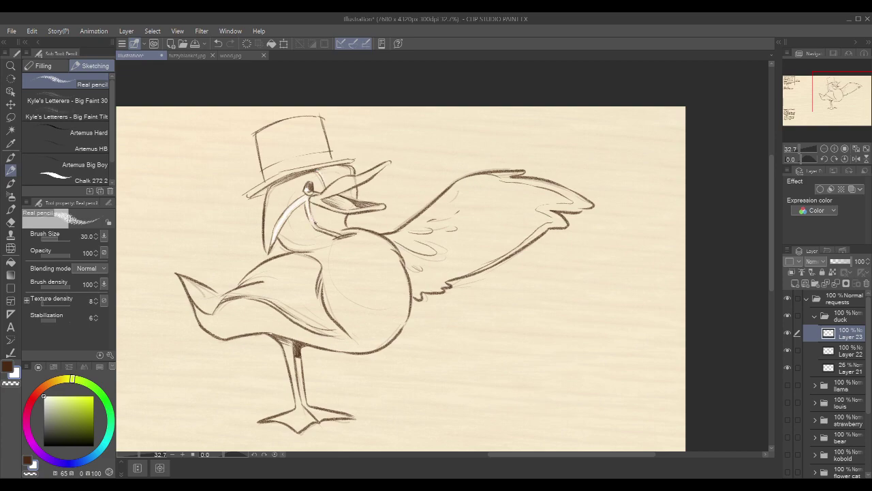
# Paint white highlights along the folded wing's lower edge and the outstretched wing's feathered tip and borders
pyautogui.moveTo(248, 295); pyautogui.dragTo(342, 333)
pyautogui.hotkey('ctrl', 'z')
pyautogui.moveTo(492, 264)
pyautogui.mouseDown()
pyautogui.moveTo(557, 217)
pyautogui.moveTo(555, 225)
pyautogui.moveTo(558, 203)
pyautogui.moveTo(543, 209)
pyautogui.moveTo(564, 210)
pyautogui.moveTo(541, 207)
pyautogui.moveTo(585, 201)
pyautogui.mouseUp()
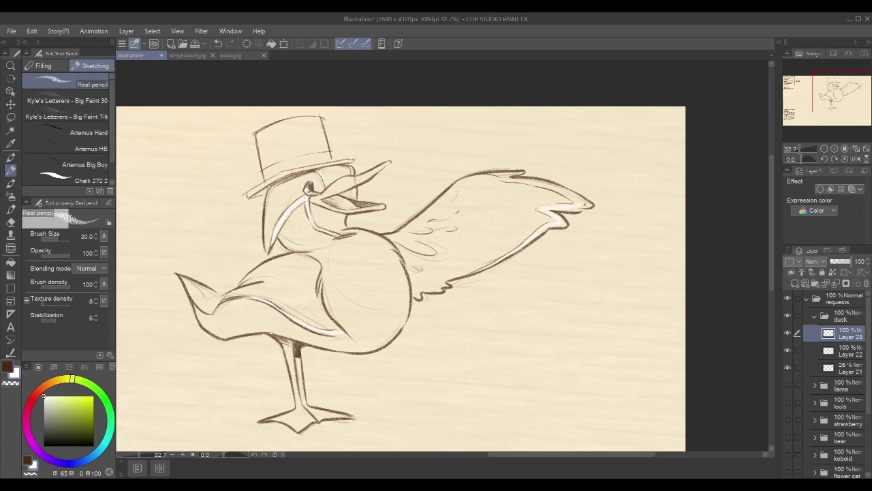
pyautogui.moveTo(507, 179); pyautogui.dragTo(583, 203)
pyautogui.moveTo(499, 175); pyautogui.dragTo(514, 174)
pyautogui.moveTo(395, 327); pyautogui.dragTo(423, 285)
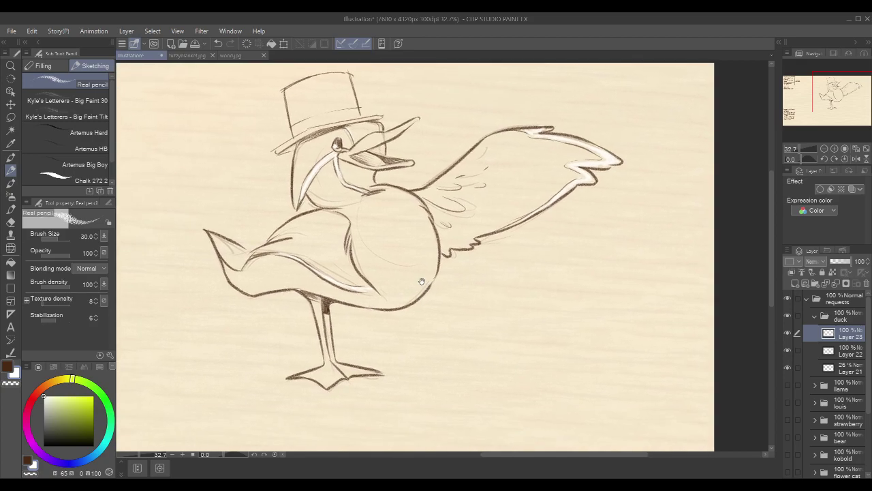
# Add white highlights to the top hat's side and brim, the top of the breast and the folded wing's upper edge
pyautogui.moveTo(424, 124); pyautogui.dragTo(432, 154)
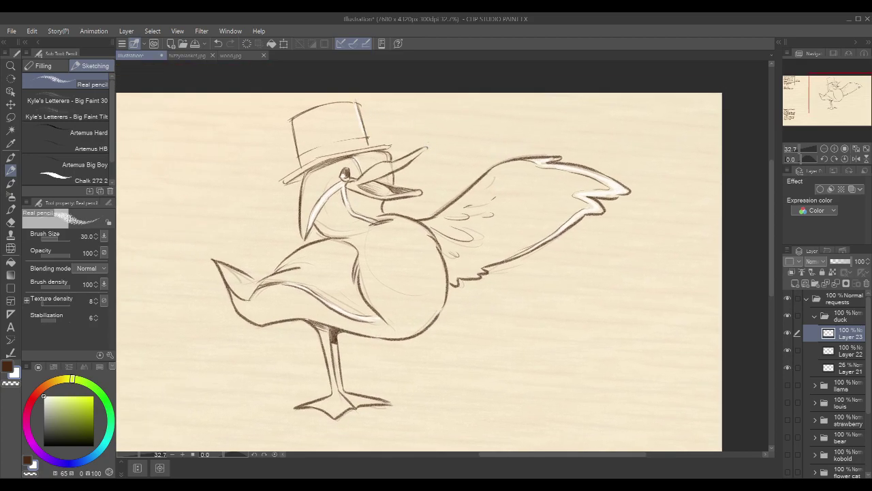
pyautogui.moveTo(372, 148); pyautogui.dragTo(387, 145)
pyautogui.moveTo(403, 195); pyautogui.dragTo(421, 192)
pyautogui.hotkey('ctrl', 'z')
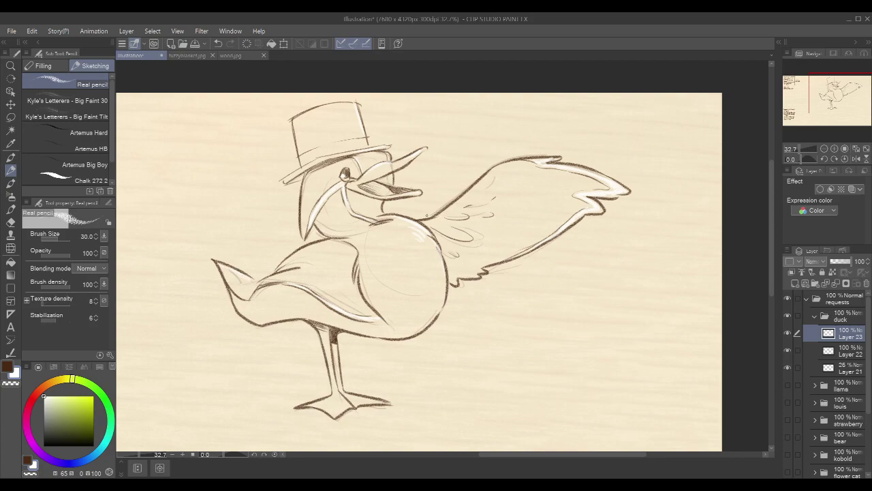
pyautogui.moveTo(301, 252); pyautogui.dragTo(342, 239)
# Switch back to dark brown, hatch the shaded side of the top hat and add a crease to the webbed foot
pyautogui.press('x')
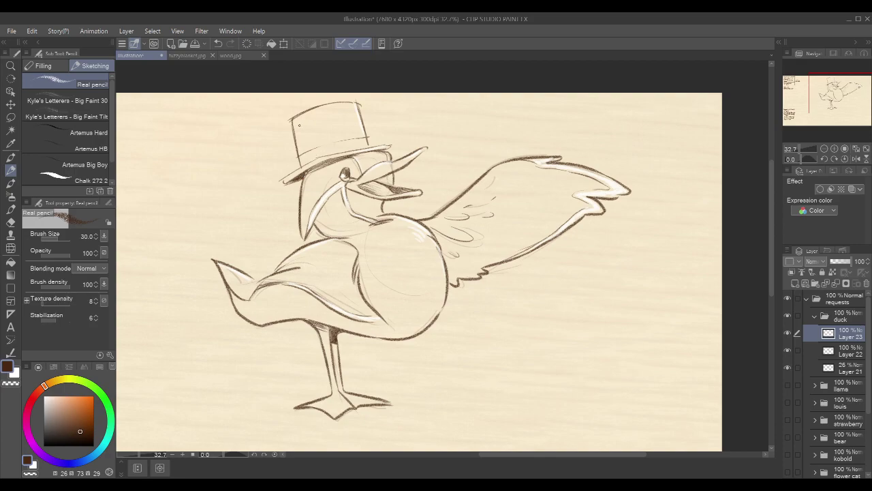
pyautogui.moveTo(299, 125)
pyautogui.mouseDown()
pyautogui.moveTo(297, 150)
pyautogui.moveTo(309, 138)
pyautogui.mouseUp()
pyautogui.moveTo(592, 226); pyautogui.dragTo(593, 216)
pyautogui.moveTo(339, 386); pyautogui.dragTo(336, 407)
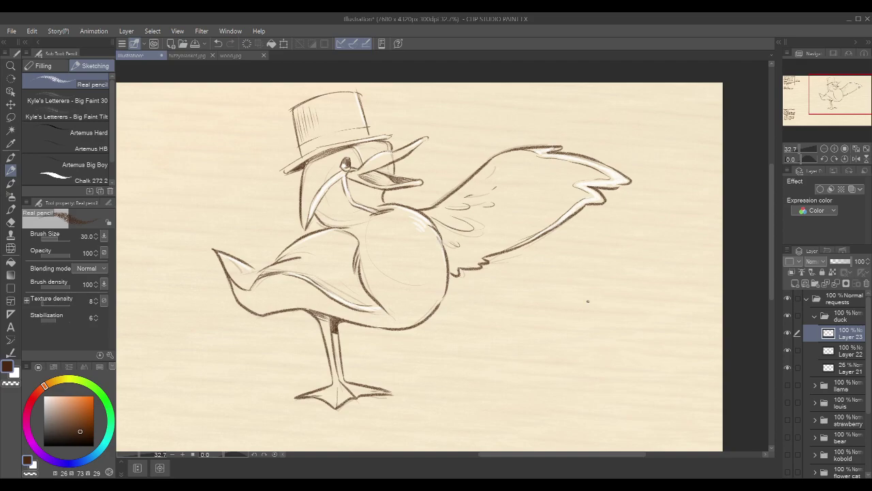
# Fit the whole canvas in view, then collapse and hide the duck folder
pyautogui.hotkey('ctrl', '0')
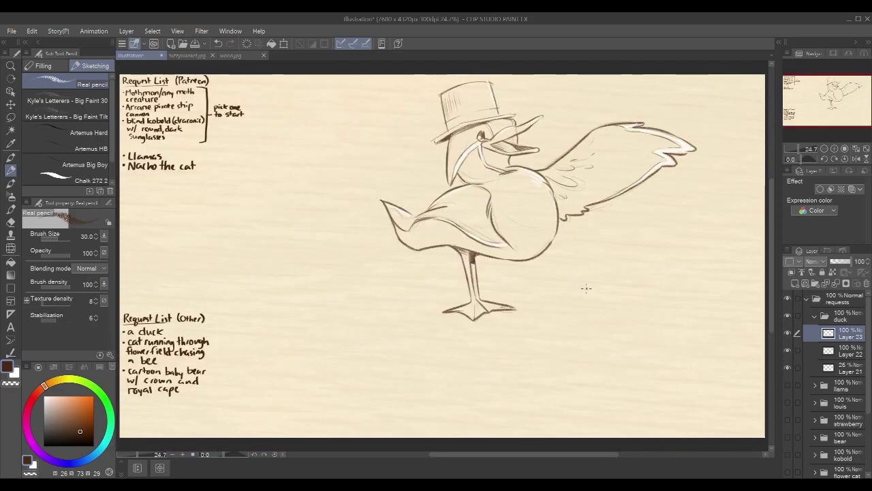
pyautogui.click(809, 315)
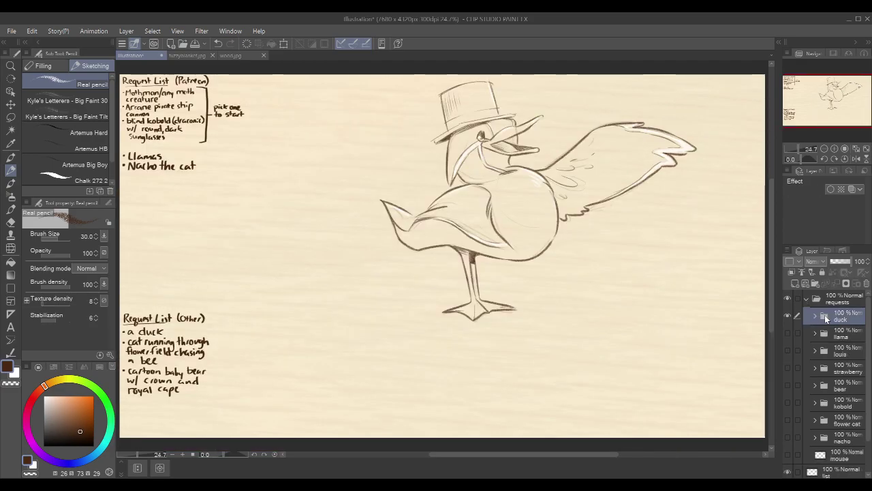
pyautogui.click(788, 316)
# Review the nacho, flower cat, kobold and bear drawings by showing and hiding each folder in turn
pyautogui.click(789, 437)
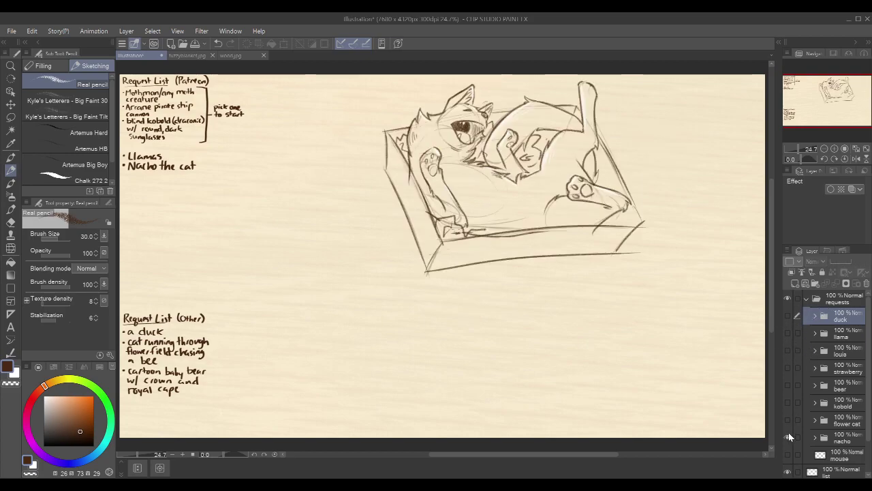
pyautogui.click(789, 434)
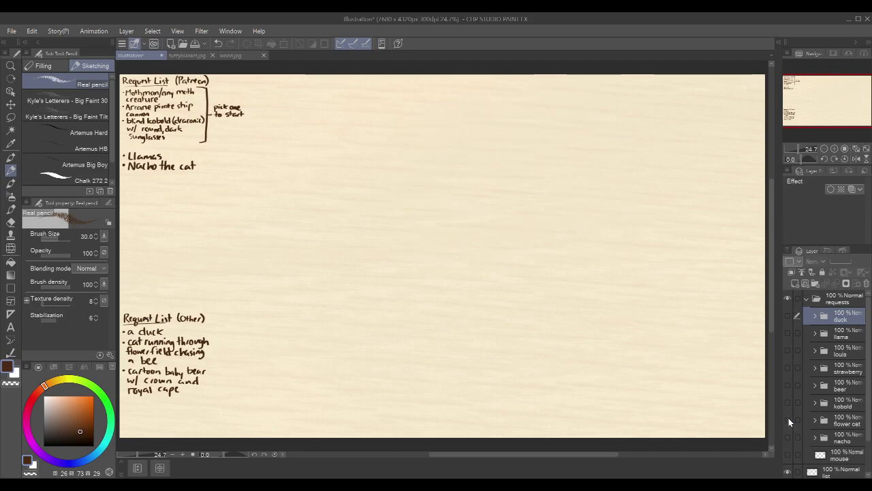
pyautogui.click(789, 418)
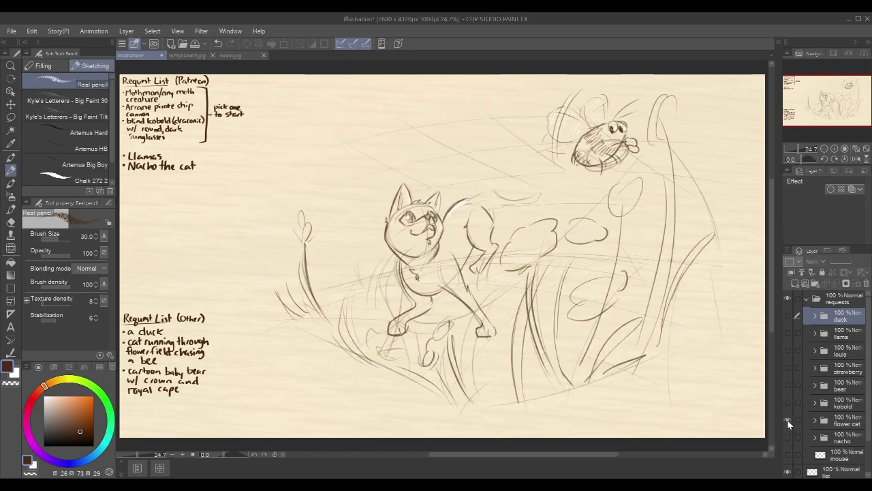
pyautogui.click(787, 418)
pyautogui.click(788, 401)
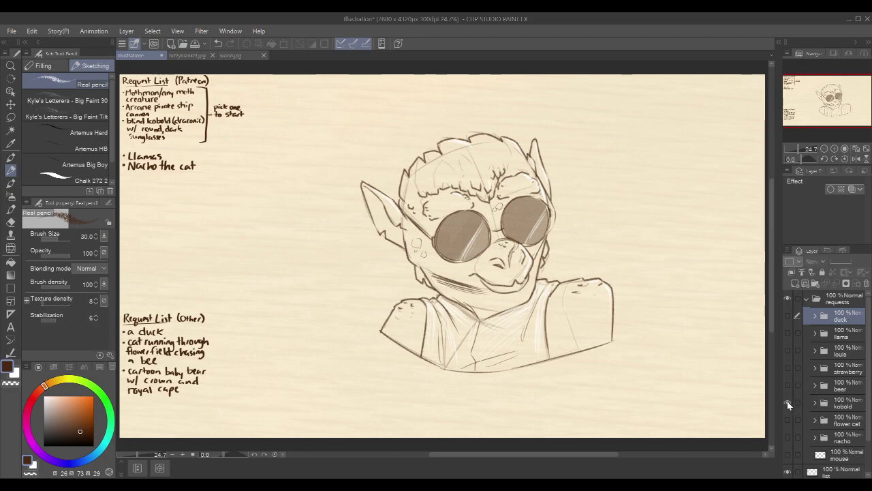
pyautogui.click(788, 400)
pyautogui.click(787, 384)
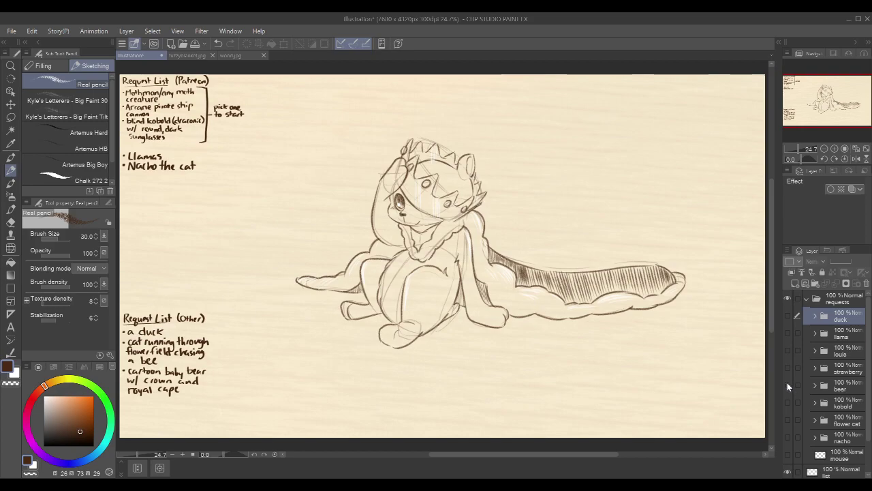
pyautogui.click(788, 384)
# Review the strawberry, winged blindfolded creature and llama drawings by showing and hiding each folder in turn
pyautogui.click(787, 368)
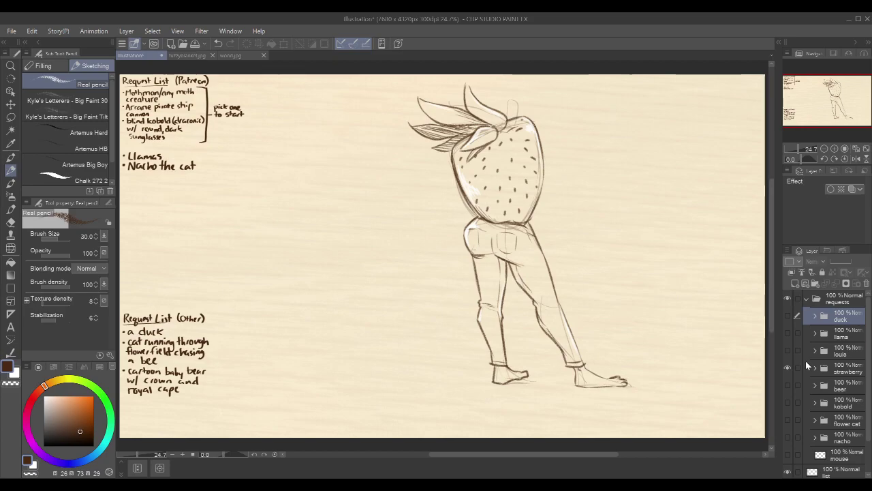
pyautogui.click(787, 368)
pyautogui.click(787, 351)
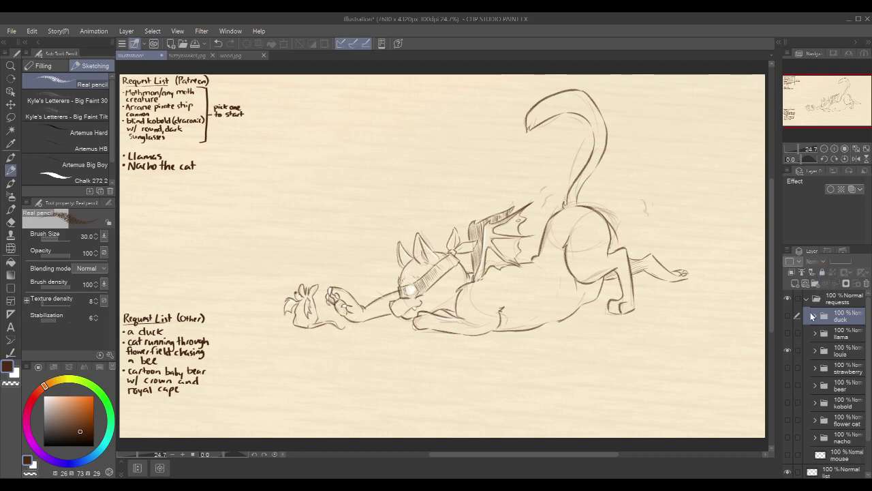
pyautogui.click(787, 349)
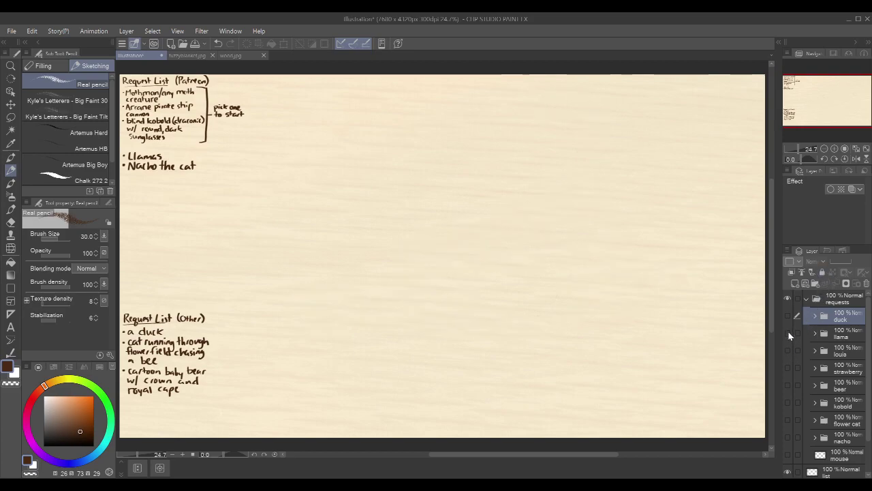
pyautogui.click(789, 331)
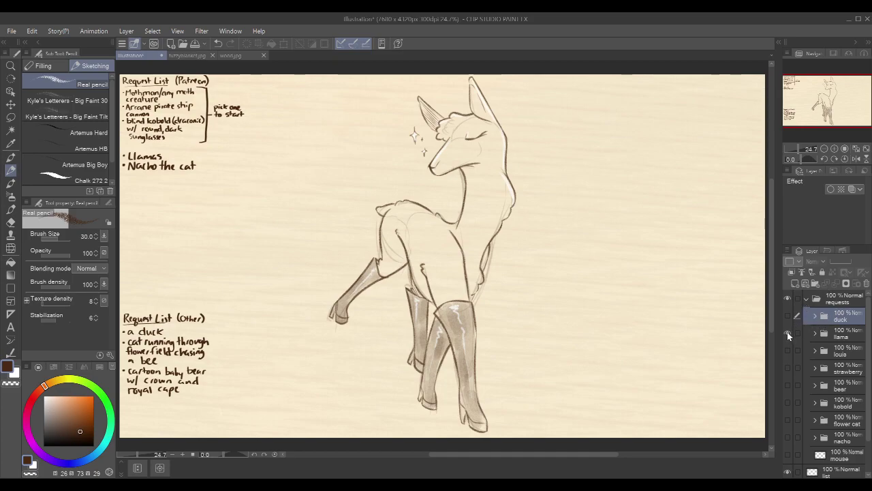
pyautogui.click(787, 331)
# Look at the duck drawing and the strawberry drawing once more, hiding each folder again
pyautogui.click(788, 315)
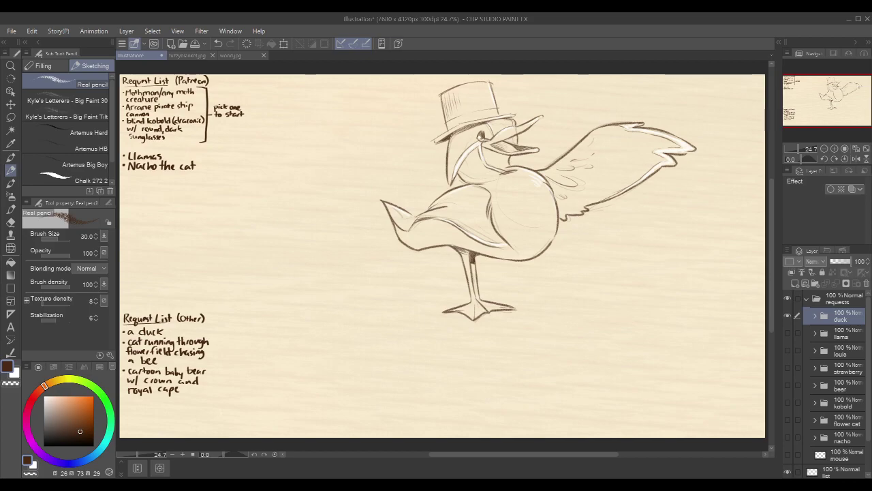
pyautogui.click(787, 316)
pyautogui.click(789, 368)
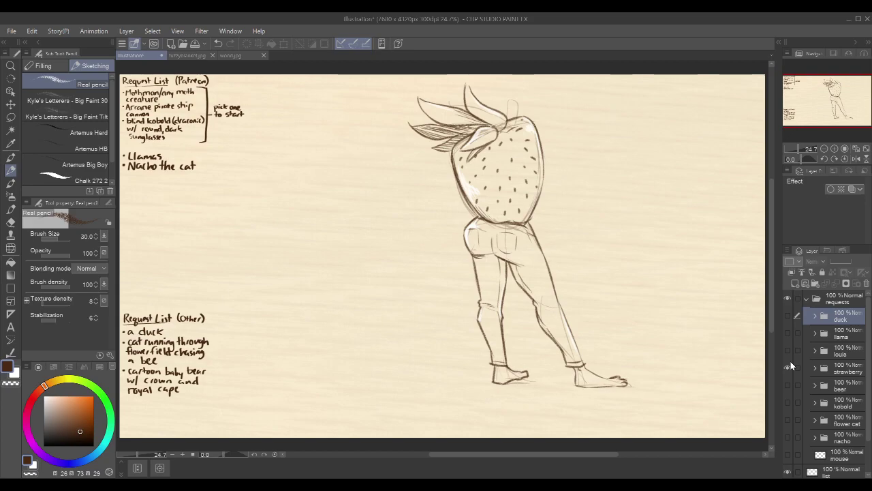
pyautogui.click(789, 367)
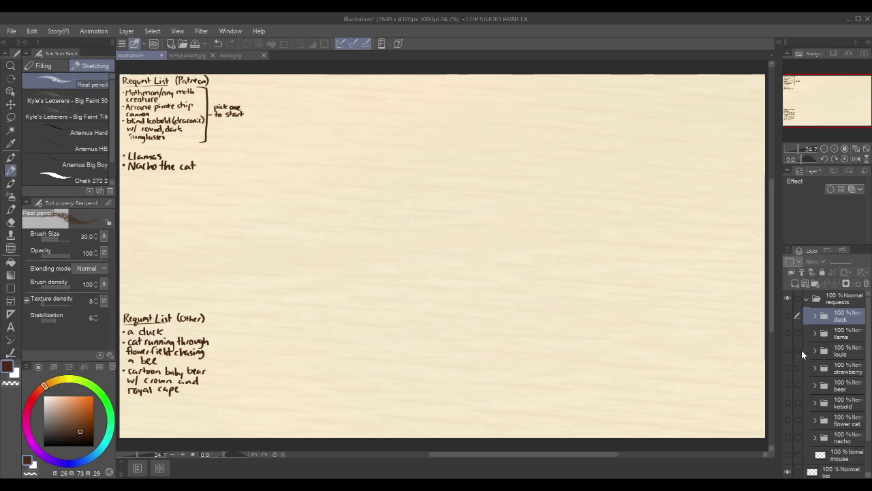
# Create a new folder named tentacle above the duck folder and add an empty raster layer inside it
pyautogui.click(816, 283)
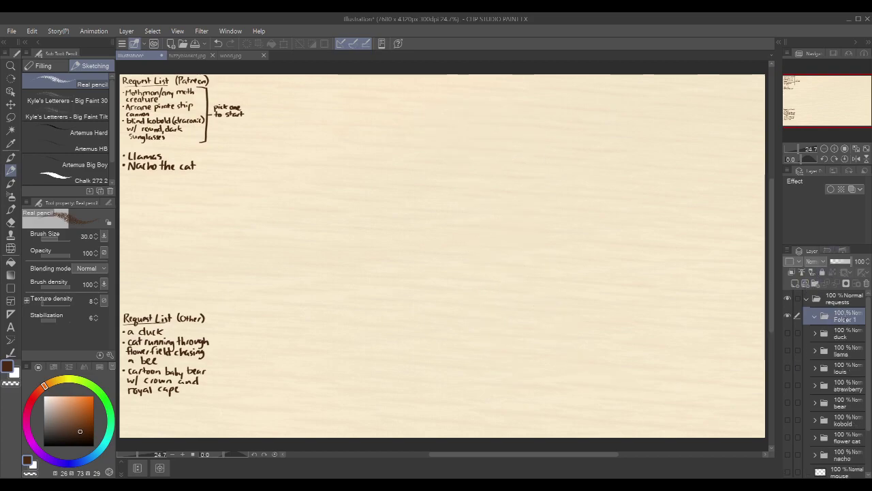
pyautogui.doubleClick(840, 319)
pyautogui.write('tentacle')
pyautogui.press('Return')
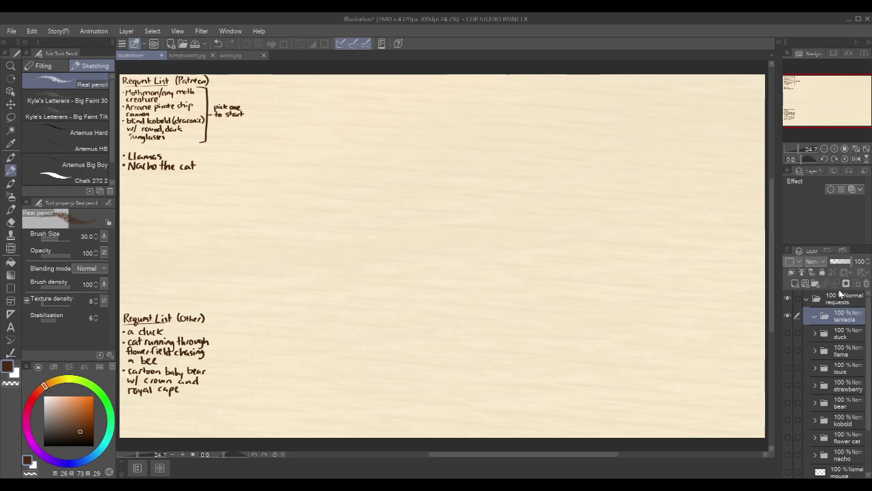
pyautogui.click(795, 282)
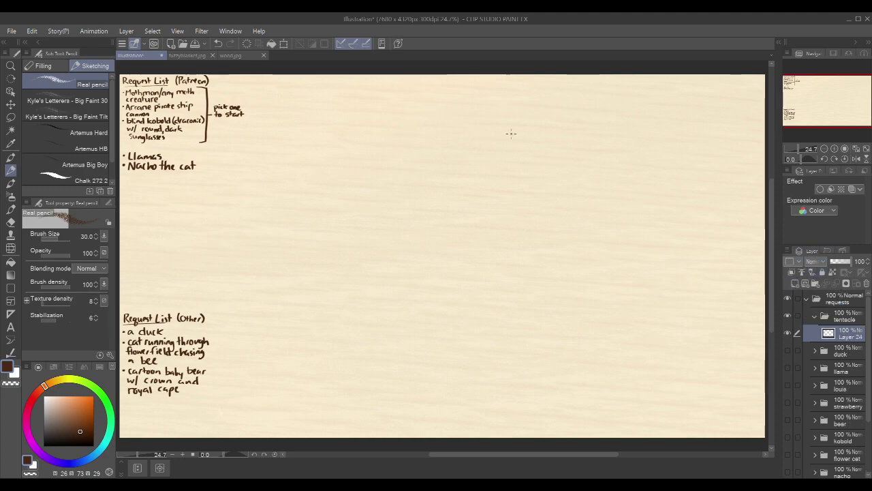
# Sketch the tentacle's wavy base line, shift it lower on the canvas and start its slanted left edge
pyautogui.moveTo(616, 228)
pyautogui.mouseDown()
pyautogui.moveTo(569, 217)
pyautogui.moveTo(629, 222)
pyautogui.mouseUp()
pyautogui.moveTo(520, 257); pyautogui.dragTo(516, 262)
pyautogui.moveTo(655, 216); pyautogui.dragTo(659, 218)
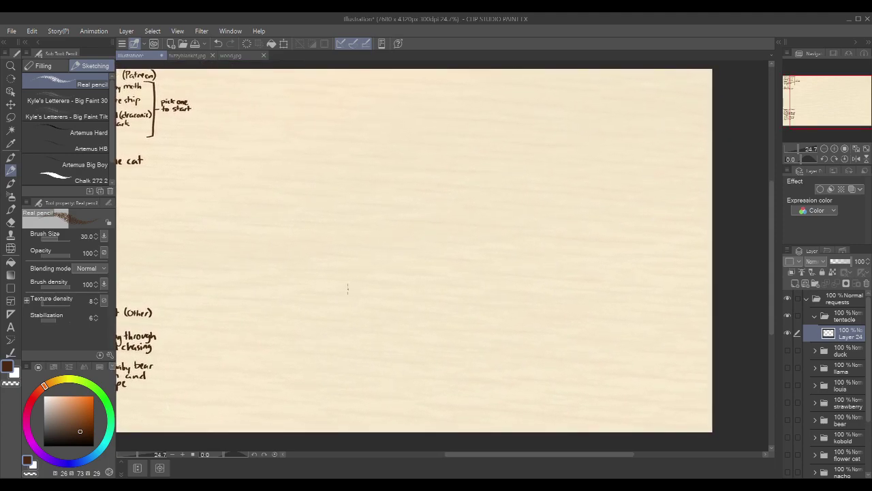
pyautogui.moveTo(320, 295); pyautogui.dragTo(423, 296)
pyautogui.hotkey('ctrl', 't')
pyautogui.moveTo(401, 306); pyautogui.dragTo(426, 346)
pyautogui.click(383, 362)
pyautogui.moveTo(345, 331); pyautogui.dragTo(348, 323)
pyautogui.moveTo(348, 325); pyautogui.dragTo(360, 277)
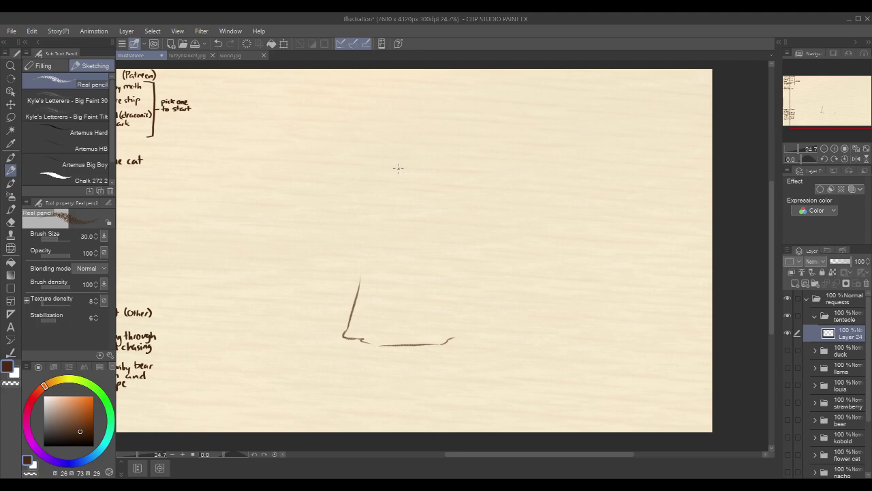
# Redraw the tentacle's left edge up to a rounded tip and draw its curved right edge down to the base
pyautogui.hotkey('ctrl', 'z')
pyautogui.moveTo(345, 333)
pyautogui.mouseDown()
pyautogui.moveTo(387, 163)
pyautogui.moveTo(445, 84)
pyautogui.moveTo(440, 172)
pyautogui.mouseUp()
pyautogui.hotkey('ctrl', 'z')
pyautogui.hotkey('ctrl', 'z')
pyautogui.moveTo(448, 88)
pyautogui.mouseDown()
pyautogui.moveTo(432, 188)
pyautogui.moveTo(452, 337)
pyautogui.mouseUp()
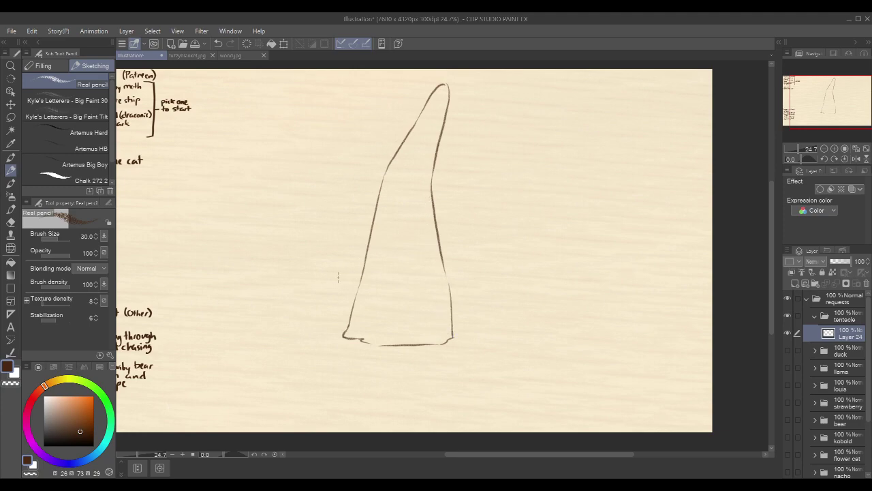
# Draw a ground line on each side of the tentacle's base and an inner edge line from its tip down to the base
pyautogui.moveTo(270, 325); pyautogui.dragTo(348, 325)
pyautogui.moveTo(455, 326); pyautogui.dragTo(544, 334)
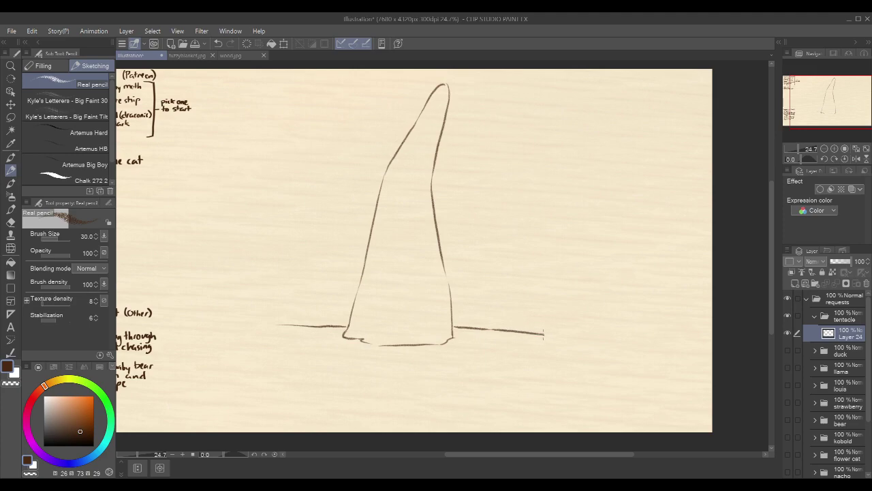
pyautogui.moveTo(510, 206); pyautogui.dragTo(502, 218)
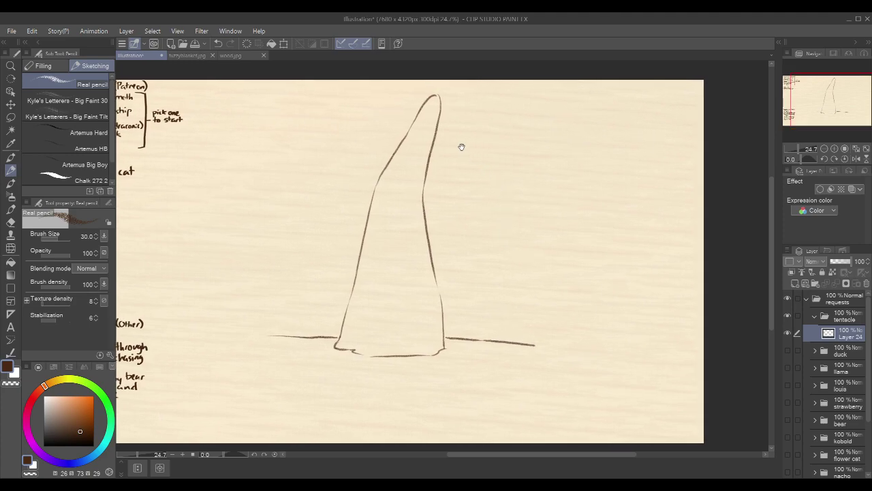
pyautogui.moveTo(438, 96)
pyautogui.mouseDown()
pyautogui.moveTo(397, 170)
pyautogui.moveTo(384, 231)
pyautogui.moveTo(390, 184)
pyautogui.moveTo(363, 355)
pyautogui.mouseUp()
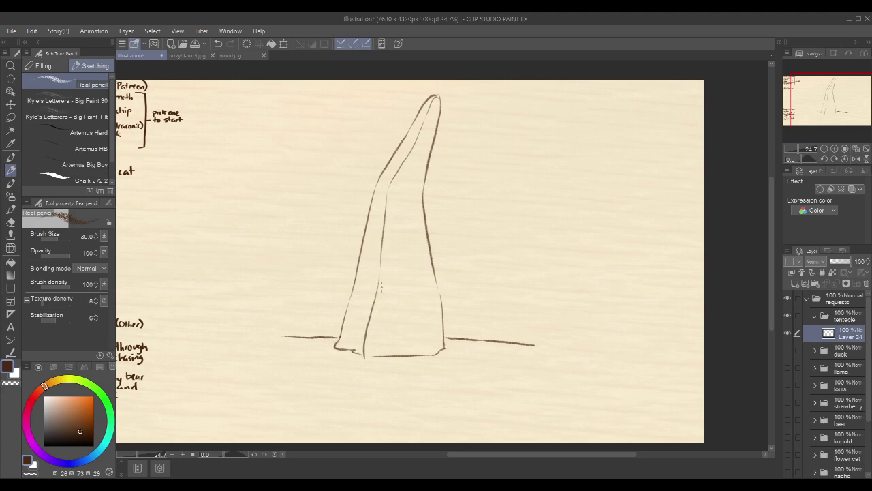
pyautogui.moveTo(421, 125)
pyautogui.mouseDown()
pyautogui.moveTo(407, 156)
pyautogui.moveTo(428, 150)
pyautogui.mouseUp()
pyautogui.hotkey('ctrl', 'z')
pyautogui.hotkey('ctrl', 'z')
pyautogui.hotkey('ctrl', 'z')
# Scatter small oval suckers over the tentacle's front strip from base to tip and add short shading lines along its outer side
pyautogui.moveTo(371, 334); pyautogui.dragTo(385, 314)
pyautogui.moveTo(414, 353); pyautogui.dragTo(425, 352)
pyautogui.moveTo(429, 293); pyautogui.dragTo(417, 331)
pyautogui.moveTo(399, 289); pyautogui.dragTo(400, 301)
pyautogui.moveTo(385, 262)
pyautogui.mouseDown()
pyautogui.moveTo(381, 293)
pyautogui.moveTo(427, 255)
pyautogui.moveTo(422, 286)
pyautogui.mouseUp()
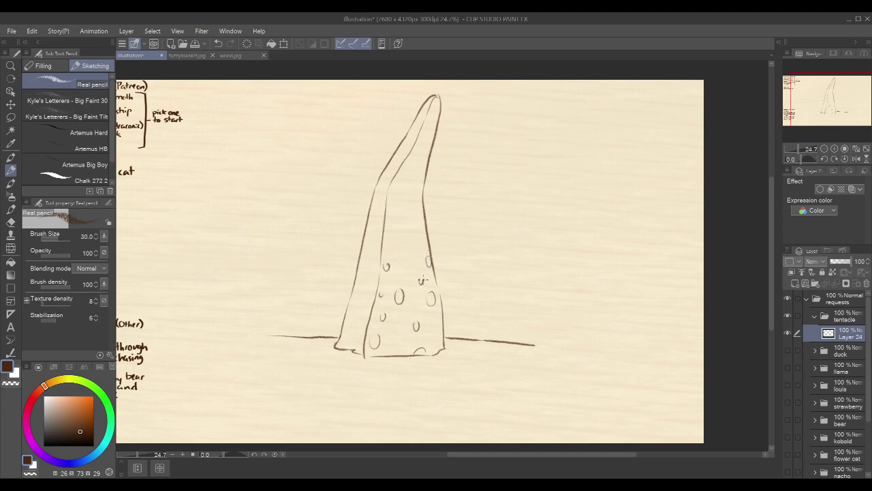
pyautogui.moveTo(402, 250); pyautogui.dragTo(415, 266)
pyautogui.moveTo(392, 234)
pyautogui.mouseDown()
pyautogui.moveTo(417, 249)
pyautogui.moveTo(403, 225)
pyautogui.moveTo(418, 214)
pyautogui.moveTo(394, 222)
pyautogui.moveTo(394, 204)
pyautogui.moveTo(405, 215)
pyautogui.mouseUp()
pyautogui.moveTo(435, 102)
pyautogui.mouseDown()
pyautogui.moveTo(429, 141)
pyautogui.moveTo(417, 152)
pyautogui.moveTo(420, 145)
pyautogui.moveTo(424, 154)
pyautogui.moveTo(403, 169)
pyautogui.moveTo(409, 163)
pyautogui.moveTo(407, 205)
pyautogui.moveTo(416, 204)
pyautogui.moveTo(406, 193)
pyautogui.moveTo(417, 196)
pyautogui.moveTo(417, 164)
pyautogui.mouseUp()
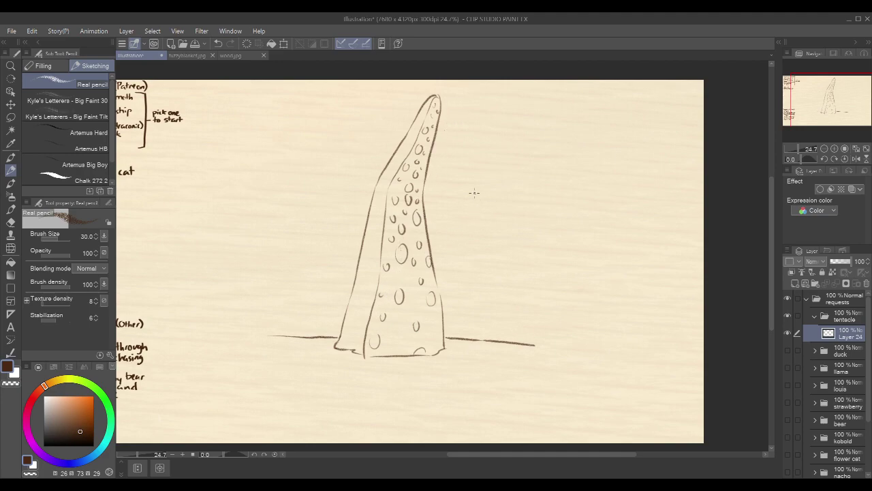
pyautogui.moveTo(351, 339); pyautogui.dragTo(351, 326)
# Draw a bow tie with a round knot across the upper part of the tentacle and shade both loops with hatching
pyautogui.scroll(2, 424, 152)
pyautogui.scroll(1, 438, 144)
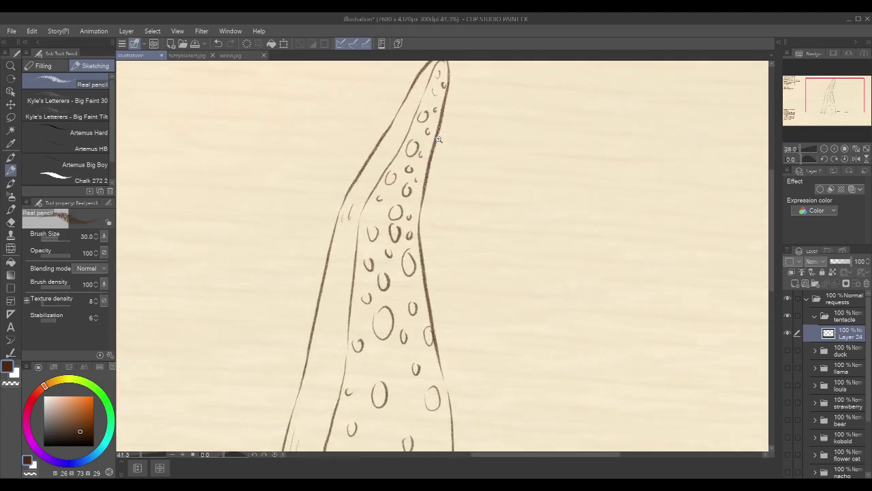
pyautogui.moveTo(399, 242)
pyautogui.mouseDown()
pyautogui.moveTo(392, 257)
pyautogui.moveTo(399, 242)
pyautogui.moveTo(394, 252)
pyautogui.moveTo(361, 230)
pyautogui.moveTo(352, 268)
pyautogui.moveTo(371, 273)
pyautogui.moveTo(427, 230)
pyautogui.moveTo(432, 256)
pyautogui.moveTo(405, 257)
pyautogui.moveTo(428, 267)
pyautogui.moveTo(434, 232)
pyautogui.mouseUp()
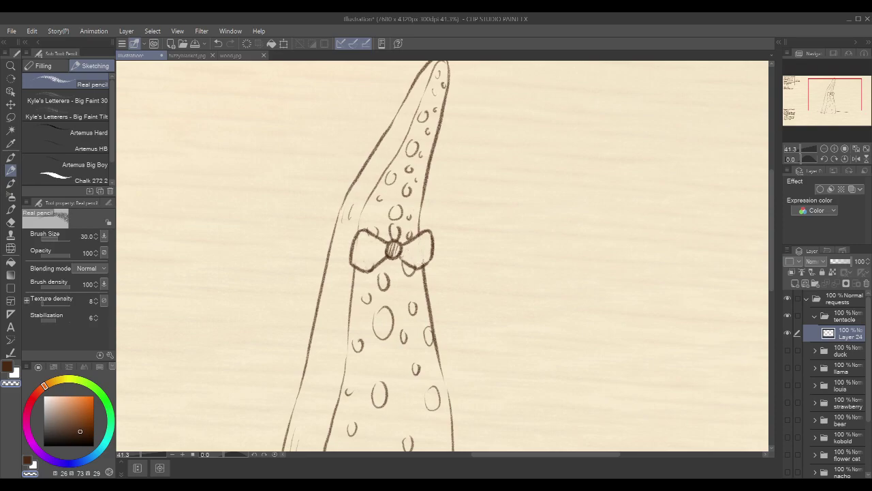
pyautogui.moveTo(362, 236)
pyautogui.mouseDown()
pyautogui.moveTo(368, 263)
pyautogui.moveTo(383, 249)
pyautogui.moveTo(367, 249)
pyautogui.moveTo(365, 238)
pyautogui.moveTo(366, 263)
pyautogui.moveTo(353, 236)
pyautogui.moveTo(364, 249)
pyautogui.moveTo(356, 259)
pyautogui.moveTo(379, 257)
pyautogui.mouseUp()
pyautogui.moveTo(366, 238)
pyautogui.mouseDown()
pyautogui.moveTo(412, 262)
pyautogui.moveTo(429, 236)
pyautogui.mouseUp()
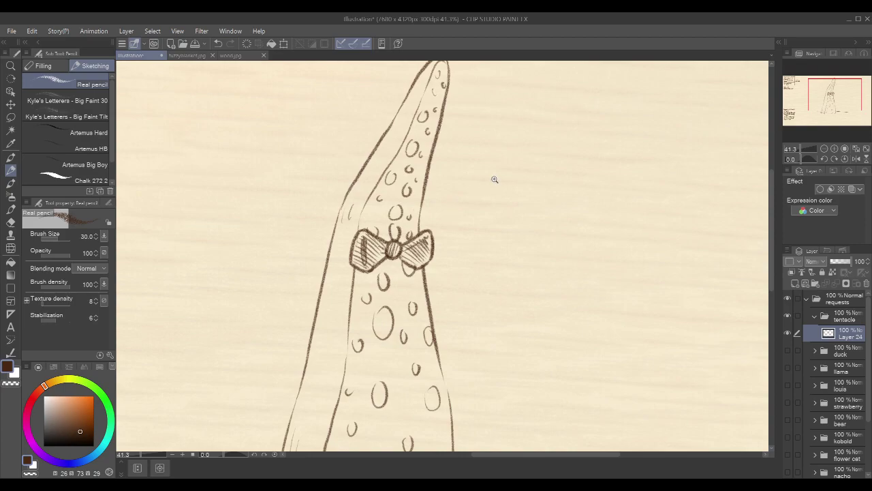
# Sketch trial glasses shapes beside the tentacle: a pair of triangles, a pair of circles and a pair of hearts
pyautogui.scroll(-1, 495, 179)
pyautogui.moveTo(510, 184); pyautogui.dragTo(457, 200)
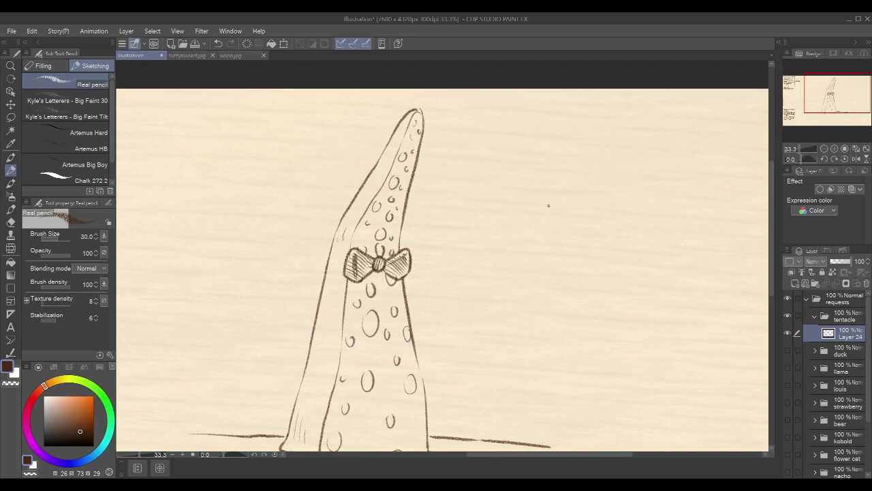
pyautogui.moveTo(532, 201)
pyautogui.mouseDown()
pyautogui.moveTo(584, 206)
pyautogui.moveTo(537, 203)
pyautogui.moveTo(546, 228)
pyautogui.mouseUp()
pyautogui.moveTo(583, 207)
pyautogui.mouseDown()
pyautogui.moveTo(545, 228)
pyautogui.moveTo(634, 185)
pyautogui.moveTo(635, 221)
pyautogui.mouseUp()
pyautogui.moveTo(591, 209); pyautogui.dragTo(635, 222)
pyautogui.moveTo(545, 244)
pyautogui.mouseDown()
pyautogui.moveTo(574, 284)
pyautogui.moveTo(548, 244)
pyautogui.mouseUp()
pyautogui.moveTo(622, 244)
pyautogui.mouseDown()
pyautogui.moveTo(619, 291)
pyautogui.moveTo(620, 243)
pyautogui.mouseUp()
pyautogui.moveTo(554, 306)
pyautogui.mouseDown()
pyautogui.moveTo(570, 318)
pyautogui.moveTo(539, 334)
pyautogui.moveTo(591, 330)
pyautogui.mouseUp()
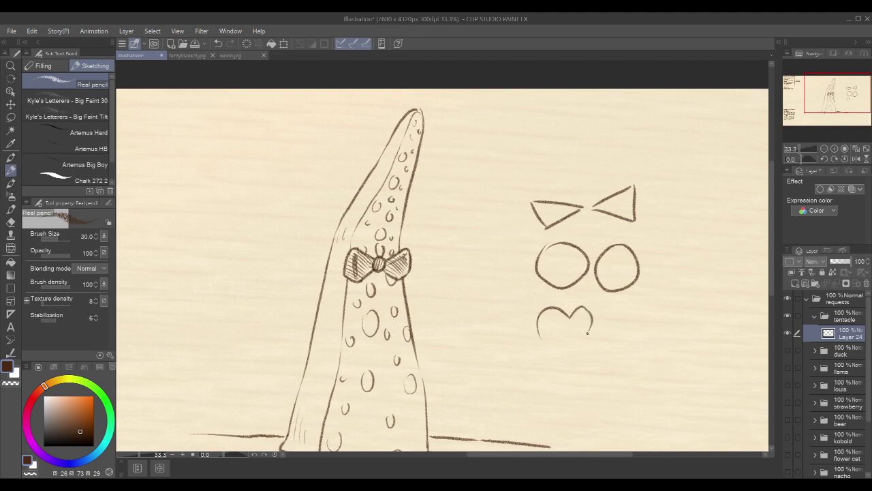
pyautogui.moveTo(538, 334); pyautogui.dragTo(578, 352)
pyautogui.moveTo(621, 312)
pyautogui.mouseDown()
pyautogui.moveTo(598, 336)
pyautogui.moveTo(625, 356)
pyautogui.moveTo(643, 311)
pyautogui.mouseUp()
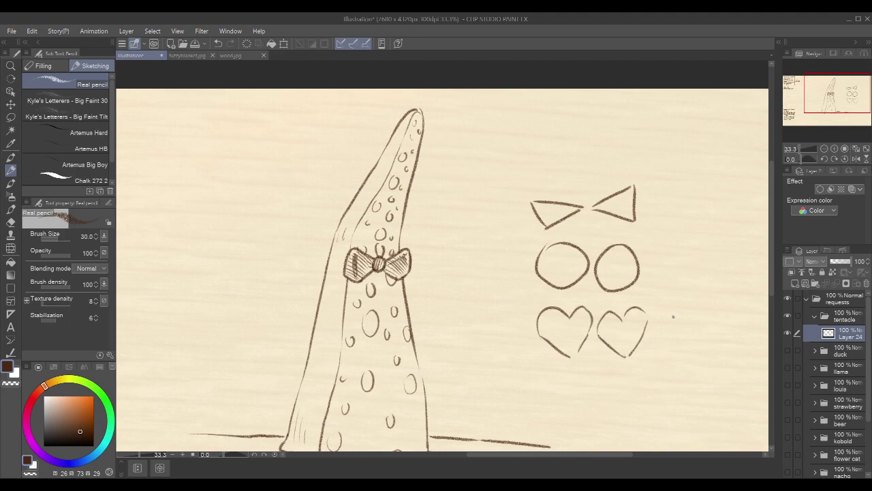
# Lasso the trial glasses shapes beside the tentacle, delete them and clear the selection
pyautogui.moveTo(664, 349); pyautogui.dragTo(662, 299)
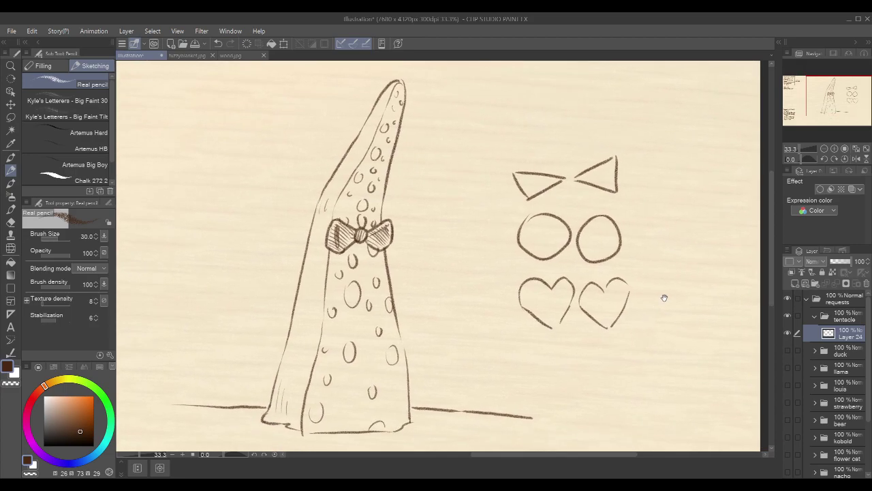
pyautogui.press('m')
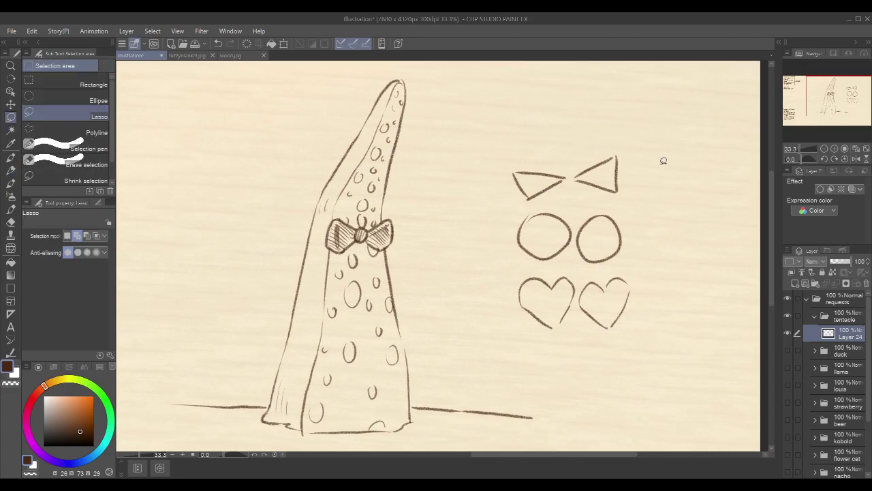
pyautogui.moveTo(628, 135)
pyautogui.mouseDown()
pyautogui.moveTo(483, 184)
pyautogui.moveTo(530, 362)
pyautogui.moveTo(674, 302)
pyautogui.moveTo(654, 175)
pyautogui.mouseUp()
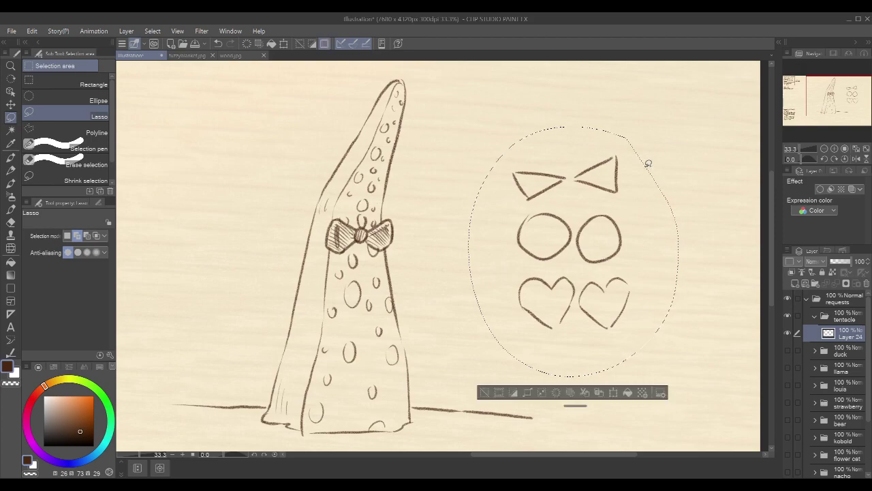
pyautogui.press('Delete')
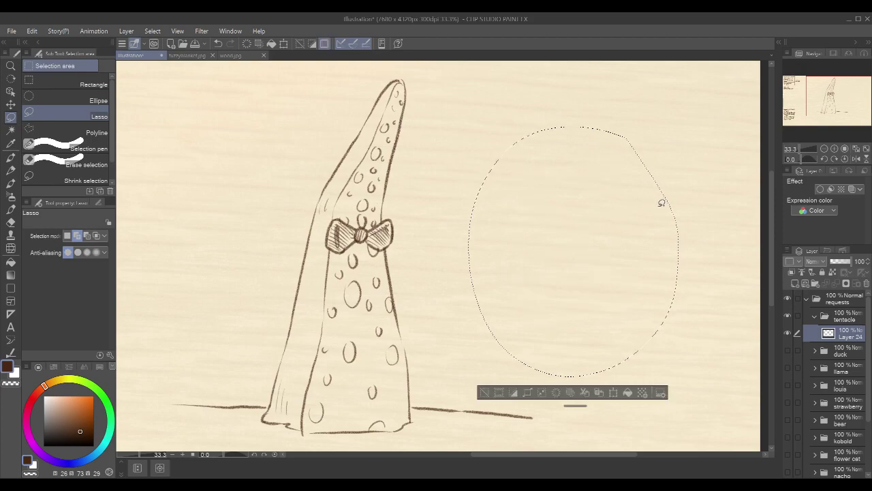
pyautogui.hotkey('ctrl', 'd')
# Draw heart-shaped glasses just above the bow tie with the Real pencil, including the bridge and a side arm
pyautogui.press('p')
pyautogui.press('p')
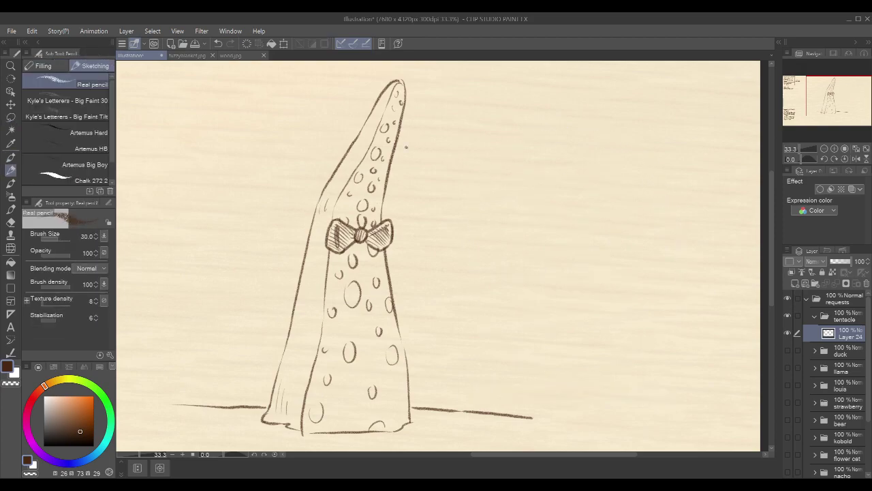
pyautogui.moveTo(415, 150); pyautogui.dragTo(426, 167)
pyautogui.moveTo(372, 202); pyautogui.dragTo(373, 202)
pyautogui.scroll(1, 373, 202)
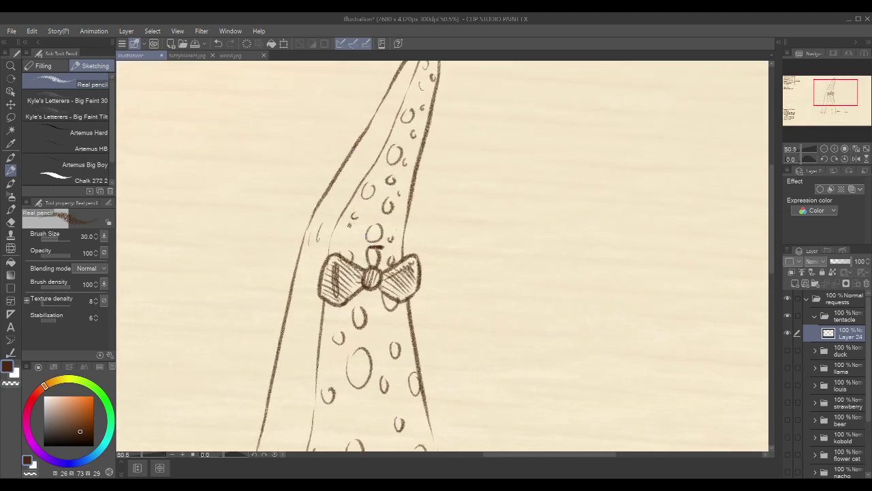
pyautogui.moveTo(355, 218)
pyautogui.mouseDown()
pyautogui.moveTo(328, 225)
pyautogui.moveTo(331, 246)
pyautogui.moveTo(325, 231)
pyautogui.moveTo(329, 241)
pyautogui.moveTo(368, 215)
pyautogui.moveTo(373, 240)
pyautogui.moveTo(355, 263)
pyautogui.mouseUp()
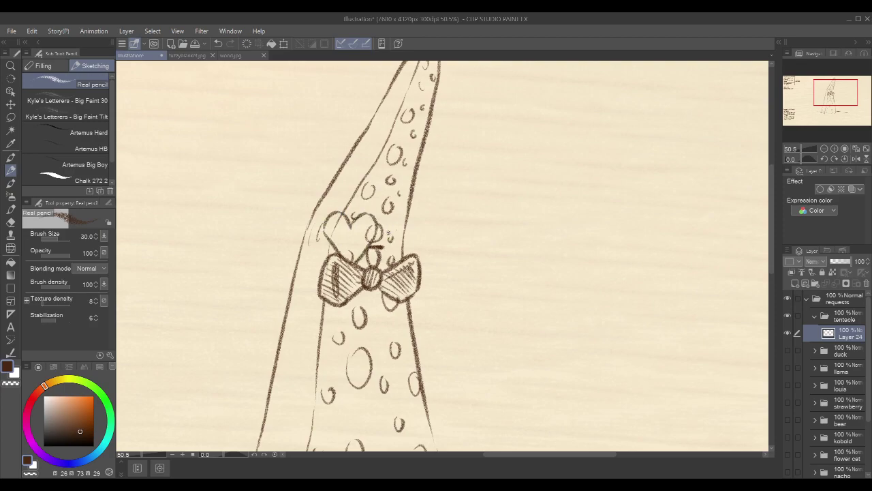
pyautogui.moveTo(394, 214)
pyautogui.mouseDown()
pyautogui.moveTo(387, 245)
pyautogui.moveTo(386, 225)
pyautogui.moveTo(398, 230)
pyautogui.moveTo(391, 223)
pyautogui.moveTo(428, 219)
pyautogui.moveTo(430, 232)
pyautogui.moveTo(391, 242)
pyautogui.mouseUp()
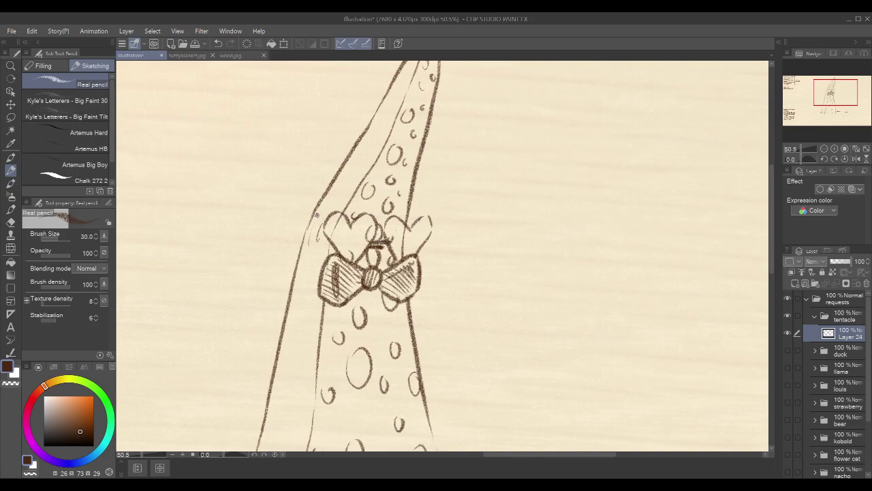
pyautogui.moveTo(273, 224)
pyautogui.mouseDown()
pyautogui.moveTo(327, 228)
pyautogui.moveTo(271, 230)
pyautogui.moveTo(273, 237)
pyautogui.mouseUp()
pyautogui.scroll(-3, 518, 266)
pyautogui.scroll(1, 510, 271)
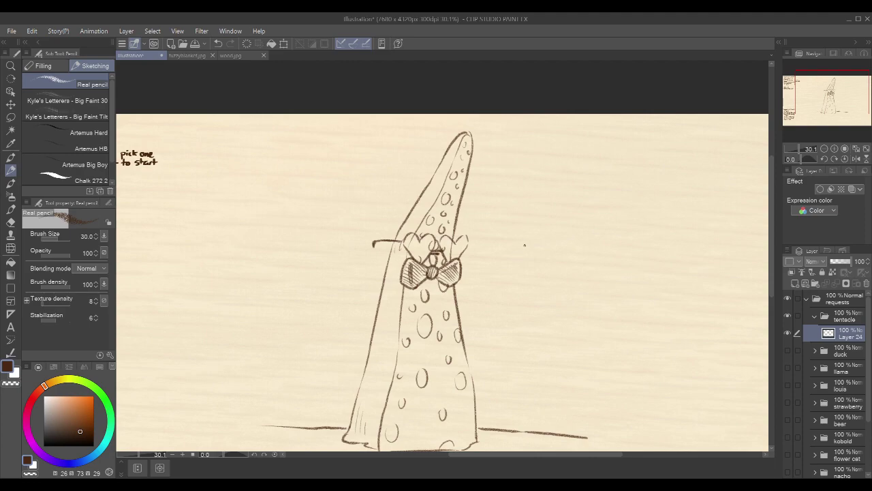
# Shade both heart-shaped lenses with the Waiter Wet (No Border) 2 brush, reducing the brush size to fit
pyautogui.press('p')
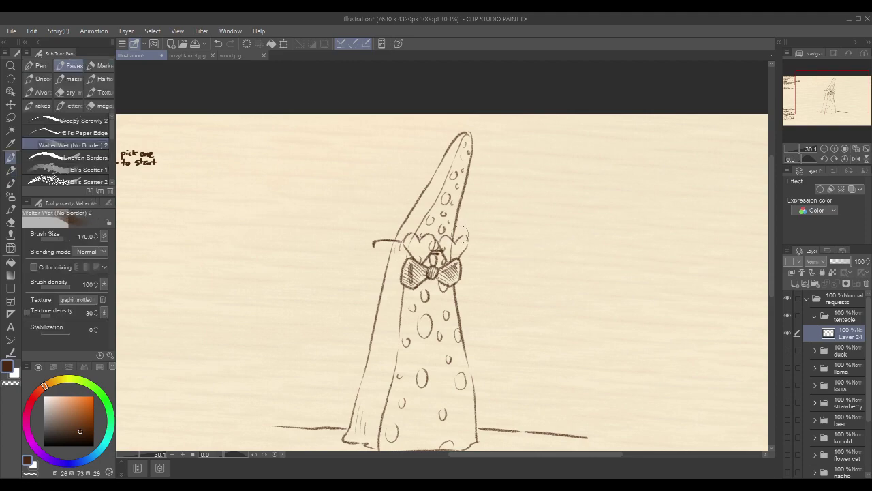
pyautogui.scroll(2, 458, 235)
pyautogui.press('[')
pyautogui.press('[')
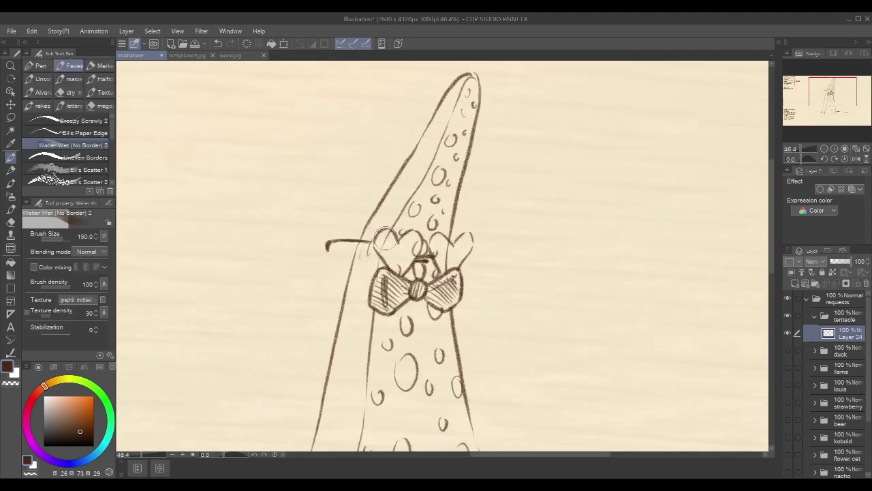
pyautogui.moveTo(385, 238)
pyautogui.mouseDown()
pyautogui.moveTo(403, 264)
pyautogui.moveTo(407, 246)
pyautogui.moveTo(400, 254)
pyautogui.moveTo(415, 247)
pyautogui.moveTo(405, 262)
pyautogui.moveTo(440, 240)
pyautogui.moveTo(450, 259)
pyautogui.moveTo(469, 238)
pyautogui.moveTo(458, 223)
pyautogui.moveTo(402, 236)
pyautogui.moveTo(413, 248)
pyautogui.moveTo(418, 237)
pyautogui.moveTo(393, 263)
pyautogui.moveTo(404, 249)
pyautogui.moveTo(398, 267)
pyautogui.moveTo(416, 253)
pyautogui.moveTo(400, 269)
pyautogui.mouseUp()
pyautogui.press('[')
pyautogui.press('[')
pyautogui.press('[')
pyautogui.moveTo(474, 240); pyautogui.dragTo(454, 267)
# Add white highlight strokes to both heart-shaped lenses with the Real pencil
pyautogui.press('p')
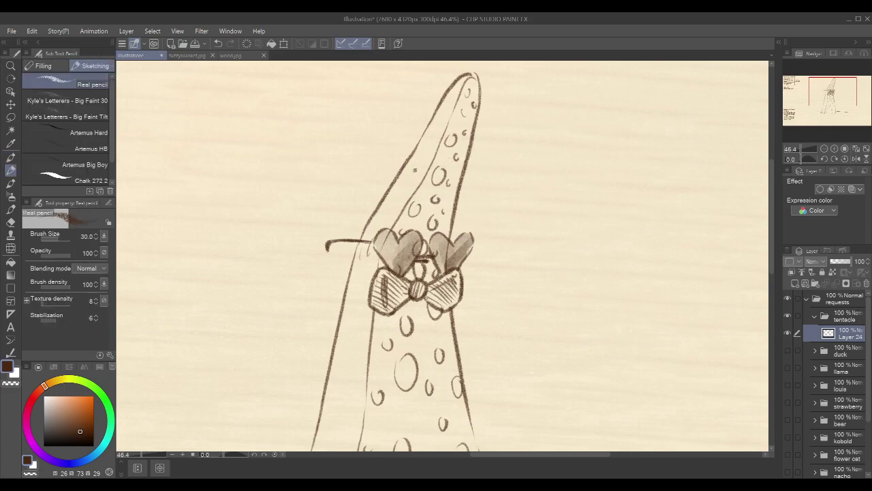
pyautogui.press('x')
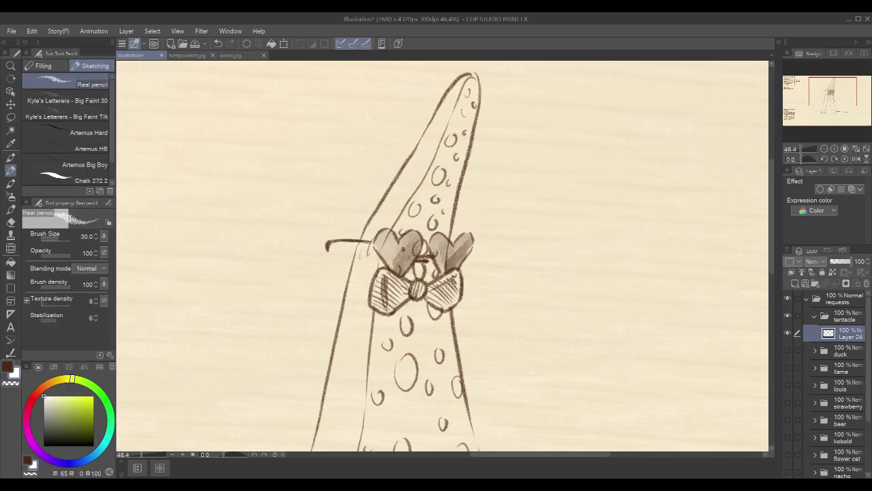
pyautogui.moveTo(381, 235); pyautogui.dragTo(391, 266)
pyautogui.moveTo(409, 248)
pyautogui.mouseDown()
pyautogui.moveTo(394, 264)
pyautogui.moveTo(411, 254)
pyautogui.mouseUp()
pyautogui.moveTo(452, 252); pyautogui.dragTo(443, 263)
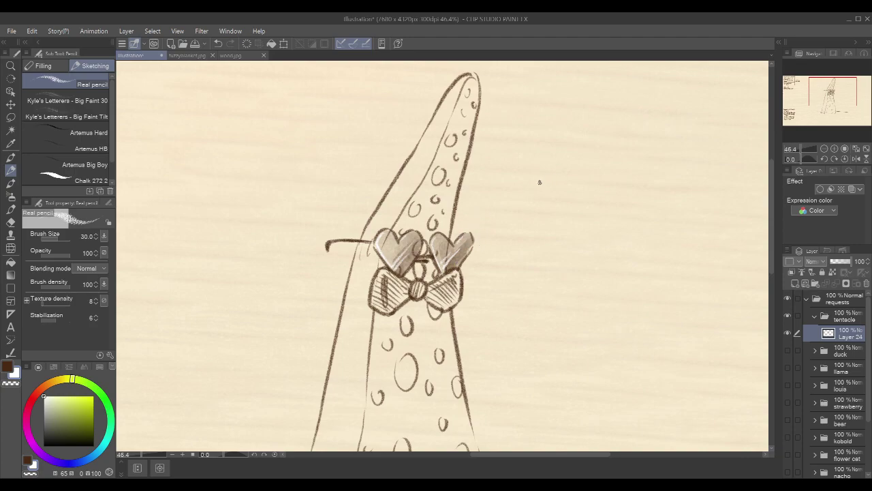
# Fill the gaps between the suckers from the base up to the bow tie with more round suckers in dark brown
pyautogui.scroll(-3, 549, 220)
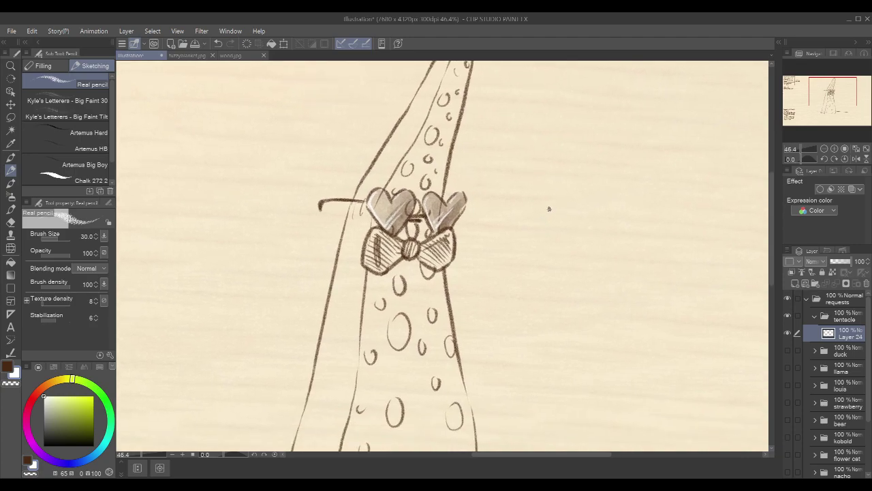
pyautogui.scroll(-2, 550, 210)
pyautogui.scroll(-2, 642, 211)
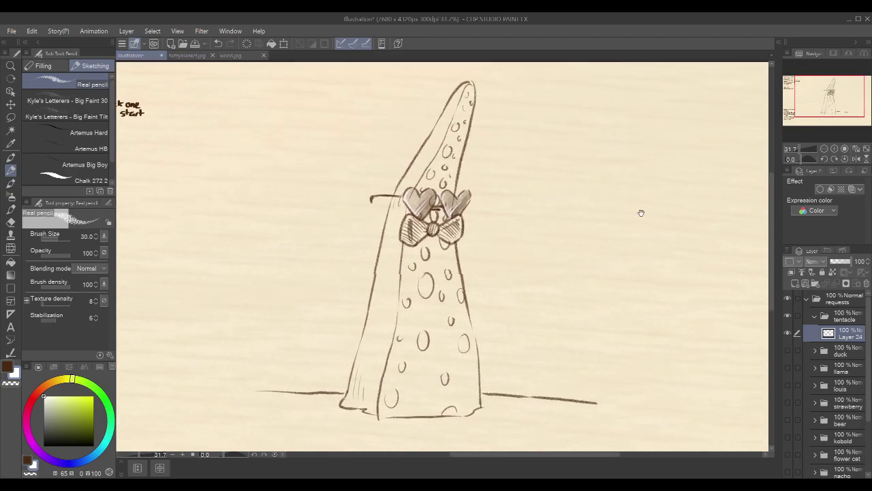
pyautogui.press('x')
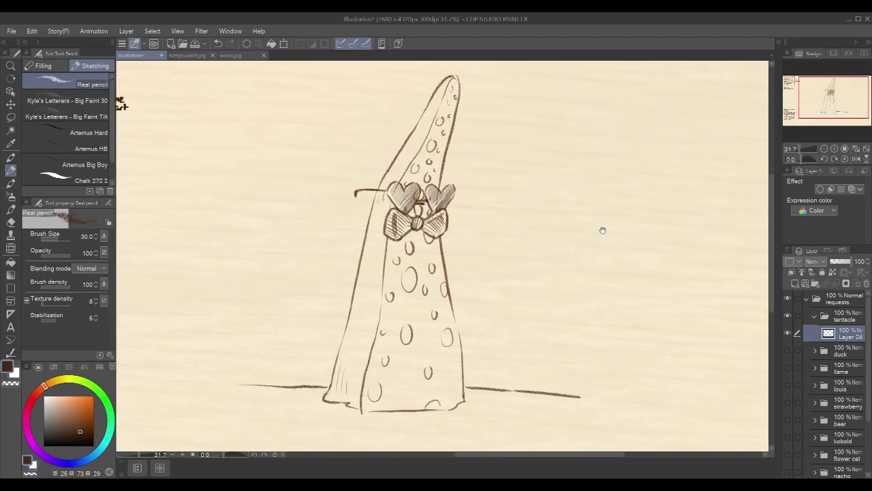
pyautogui.moveTo(602, 230); pyautogui.dragTo(614, 216)
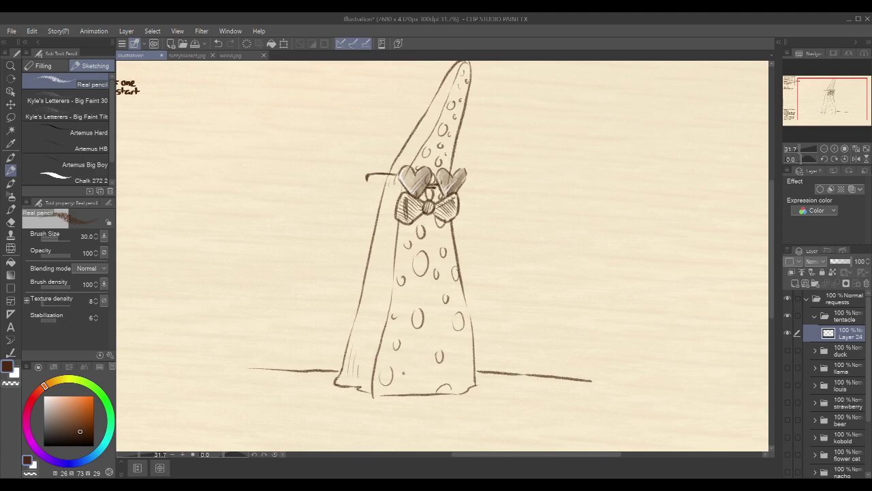
pyautogui.moveTo(396, 371); pyautogui.dragTo(452, 374)
pyautogui.moveTo(402, 354); pyautogui.dragTo(459, 348)
pyautogui.moveTo(411, 328)
pyautogui.mouseDown()
pyautogui.moveTo(403, 339)
pyautogui.moveTo(411, 330)
pyautogui.moveTo(458, 332)
pyautogui.mouseUp()
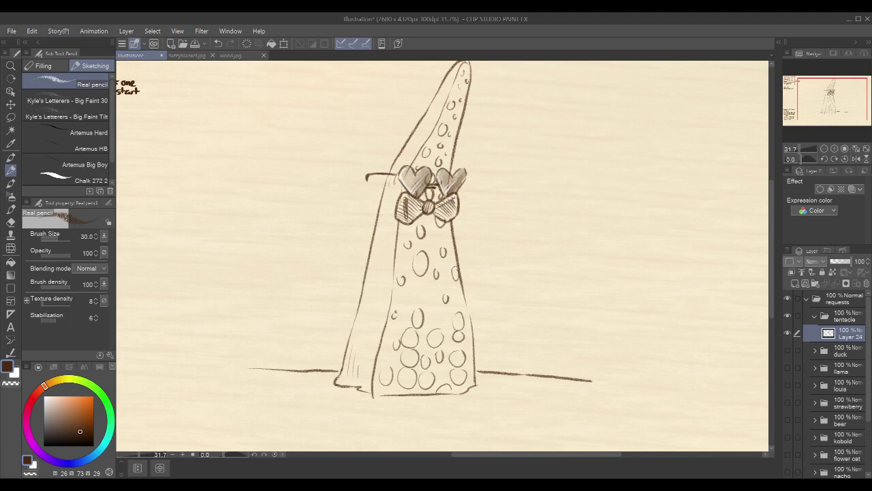
pyautogui.moveTo(403, 315)
pyautogui.mouseDown()
pyautogui.moveTo(406, 288)
pyautogui.moveTo(415, 302)
pyautogui.moveTo(428, 283)
pyautogui.moveTo(434, 317)
pyautogui.moveTo(428, 310)
pyautogui.moveTo(447, 315)
pyautogui.moveTo(458, 293)
pyautogui.mouseUp()
pyautogui.moveTo(414, 275); pyautogui.dragTo(439, 276)
pyautogui.moveTo(403, 253); pyautogui.dragTo(434, 265)
pyautogui.moveTo(429, 233); pyautogui.dragTo(445, 237)
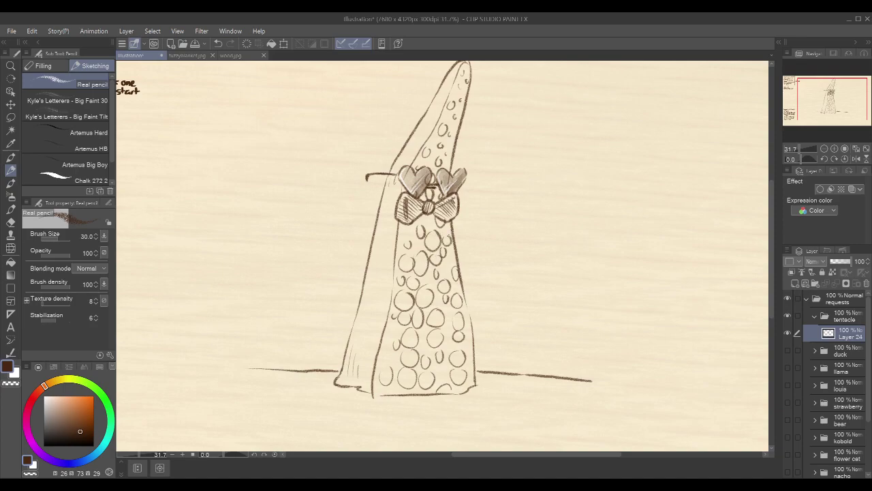
# Add more small suckers to the tentacle's front strip above the glasses, filling it up to the tip
pyautogui.moveTo(509, 202); pyautogui.dragTo(509, 275)
pyautogui.moveTo(426, 291); pyautogui.dragTo(430, 302)
pyautogui.moveTo(425, 231); pyautogui.dragTo(429, 240)
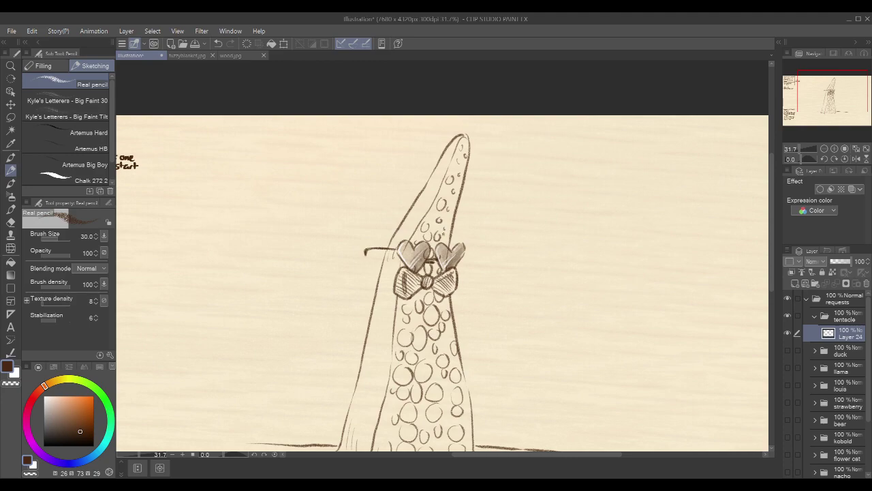
pyautogui.moveTo(435, 210); pyautogui.dragTo(447, 222)
pyautogui.moveTo(469, 216)
pyautogui.mouseDown()
pyautogui.moveTo(473, 197)
pyautogui.moveTo(467, 216)
pyautogui.mouseUp()
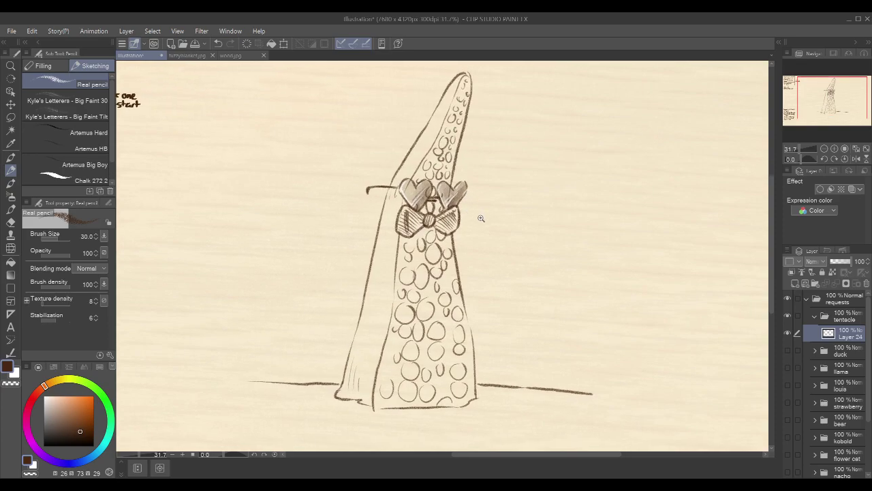
# Draw a wavy, smoke-like outline with the Real pencil from the ground up the tentacle's left side to above its tip
pyautogui.scroll(-1, 477, 214)
pyautogui.scroll(-1, 510, 279)
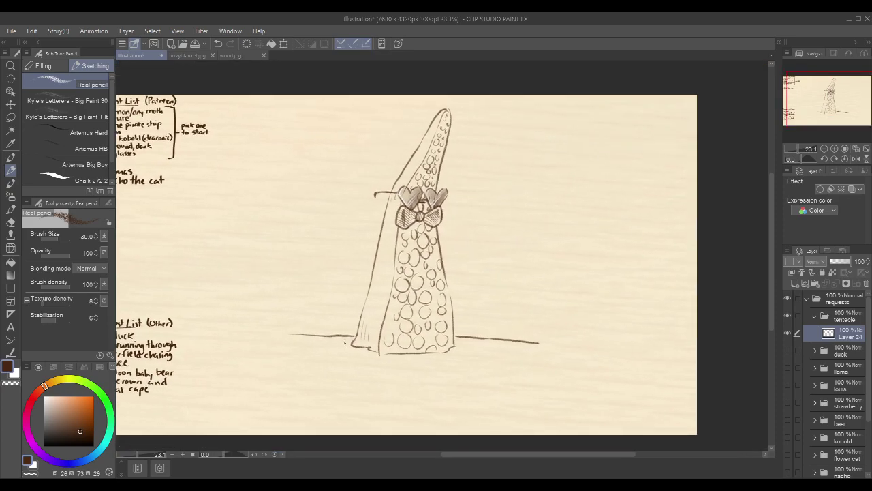
pyautogui.moveTo(338, 337)
pyautogui.mouseDown()
pyautogui.moveTo(316, 236)
pyautogui.moveTo(338, 223)
pyautogui.moveTo(348, 264)
pyautogui.moveTo(359, 244)
pyautogui.moveTo(356, 263)
pyautogui.moveTo(355, 224)
pyautogui.moveTo(339, 211)
pyautogui.moveTo(343, 186)
pyautogui.moveTo(335, 179)
pyautogui.moveTo(351, 156)
pyautogui.moveTo(353, 171)
pyautogui.moveTo(385, 157)
pyautogui.mouseUp()
pyautogui.moveTo(418, 115); pyautogui.dragTo(418, 105)
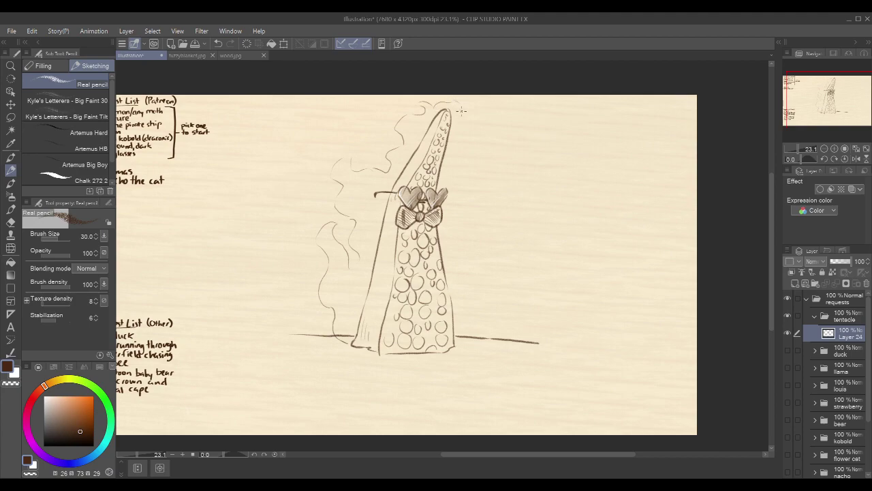
# Move the whole tentacle drawing slightly down on the canvas with a transformation
pyautogui.hotkey('ctrl', 't')
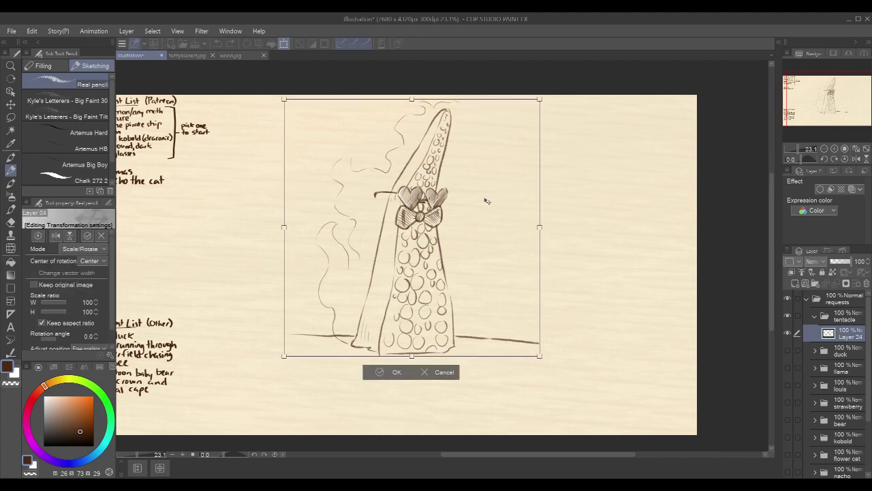
pyautogui.moveTo(493, 197); pyautogui.dragTo(490, 227)
pyautogui.click(395, 403)
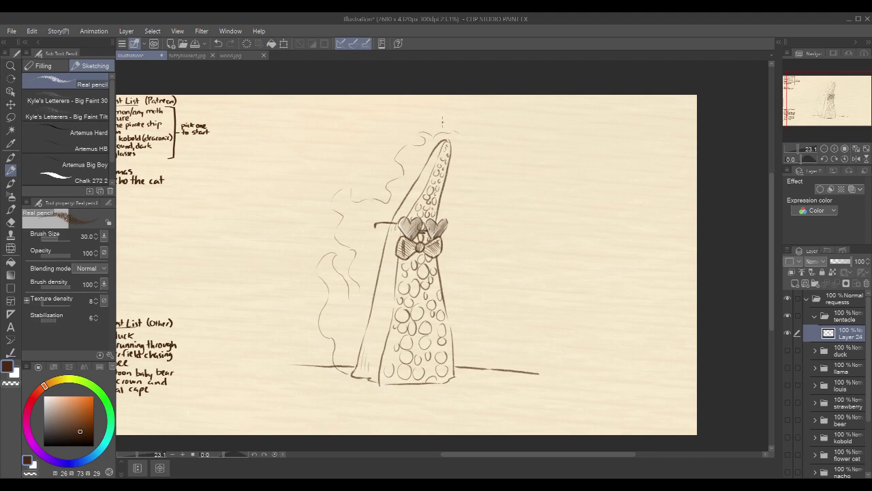
# Lasso and delete the wavy line just above the tentacle's tip, and redraw that part of the outline higher with the Real pencil
pyautogui.press('m')
pyautogui.moveTo(419, 126)
pyautogui.mouseDown()
pyautogui.moveTo(436, 137)
pyautogui.moveTo(468, 131)
pyautogui.moveTo(465, 115)
pyautogui.mouseUp()
pyautogui.press('Delete')
pyautogui.hotkey('ctrl', 'd')
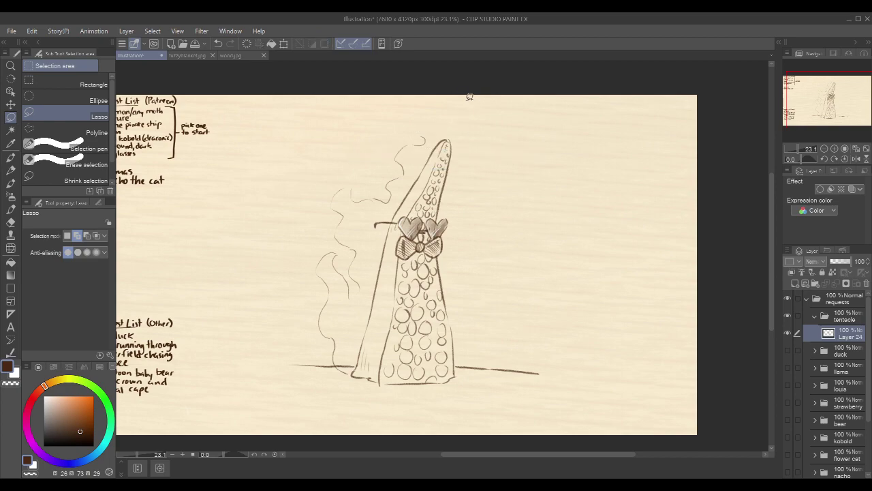
pyautogui.press('p')
pyautogui.moveTo(447, 115); pyautogui.dragTo(456, 111)
# Continue the wavy outline down the tentacle's right side to the ground and add small bubbles around it
pyautogui.moveTo(330, 240); pyautogui.dragTo(325, 246)
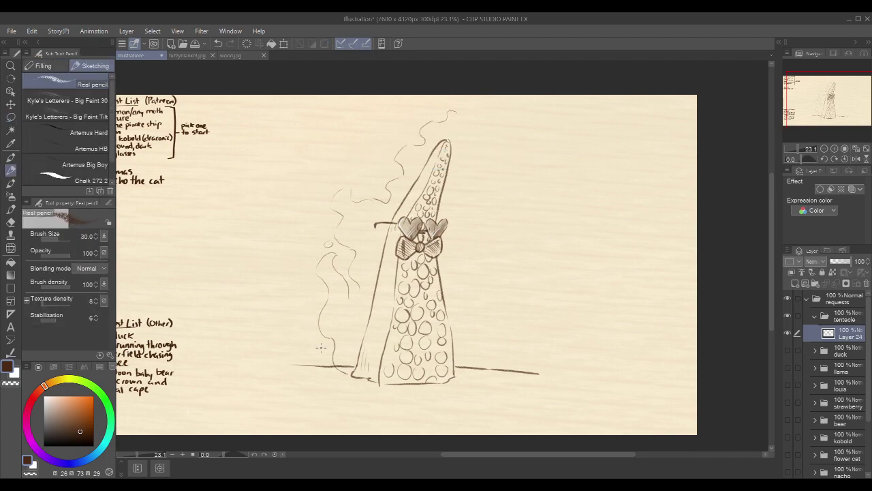
pyautogui.moveTo(358, 164)
pyautogui.mouseDown()
pyautogui.moveTo(354, 180)
pyautogui.moveTo(362, 176)
pyautogui.mouseUp()
pyautogui.moveTo(461, 110); pyautogui.dragTo(466, 127)
pyautogui.moveTo(474, 246)
pyautogui.mouseDown()
pyautogui.moveTo(464, 318)
pyautogui.moveTo(486, 317)
pyautogui.moveTo(481, 332)
pyautogui.moveTo(488, 324)
pyautogui.moveTo(474, 338)
pyautogui.moveTo(457, 373)
pyautogui.mouseUp()
pyautogui.moveTo(370, 379)
pyautogui.mouseDown()
pyautogui.moveTo(368, 348)
pyautogui.moveTo(379, 346)
pyautogui.moveTo(390, 369)
pyautogui.mouseUp()
pyautogui.moveTo(390, 365); pyautogui.dragTo(386, 385)
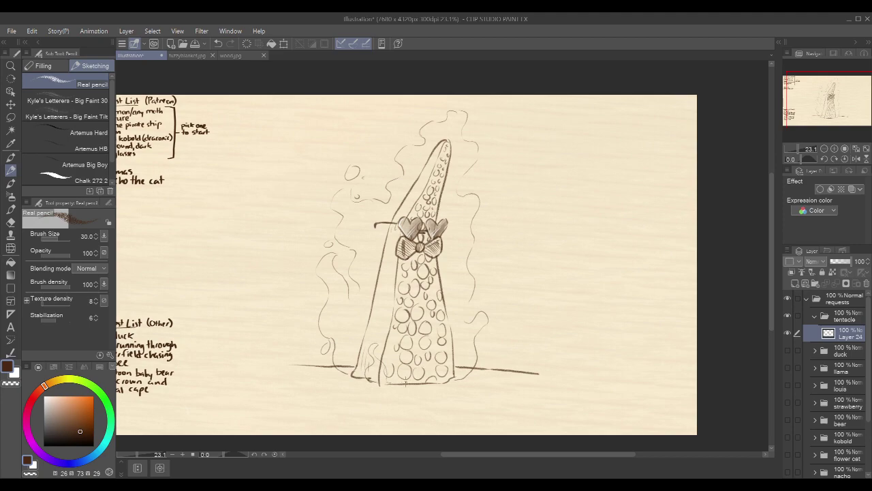
pyautogui.moveTo(468, 308); pyautogui.dragTo(469, 316)
pyautogui.moveTo(483, 181); pyautogui.dragTo(479, 180)
# Shade the left part of the wavy aura on a new layer with the Waiter Wet (No Border) 2 brush, enlarging it to 400
pyautogui.click(796, 284)
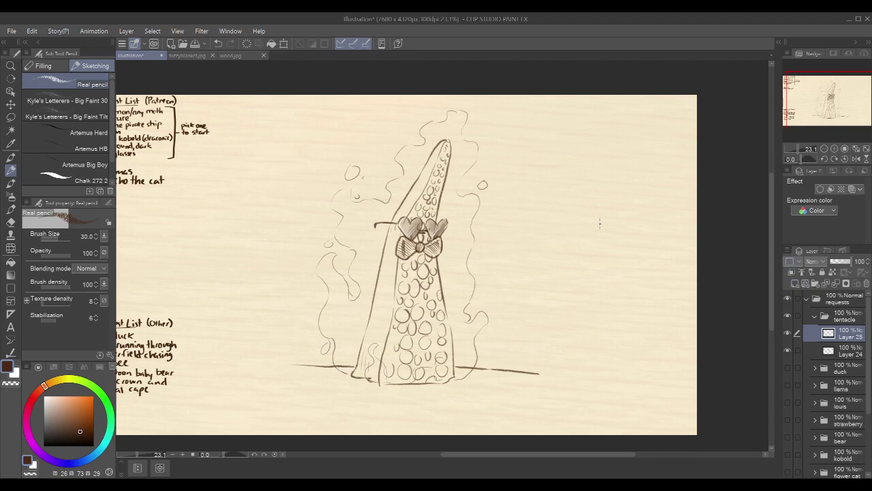
pyautogui.press('p')
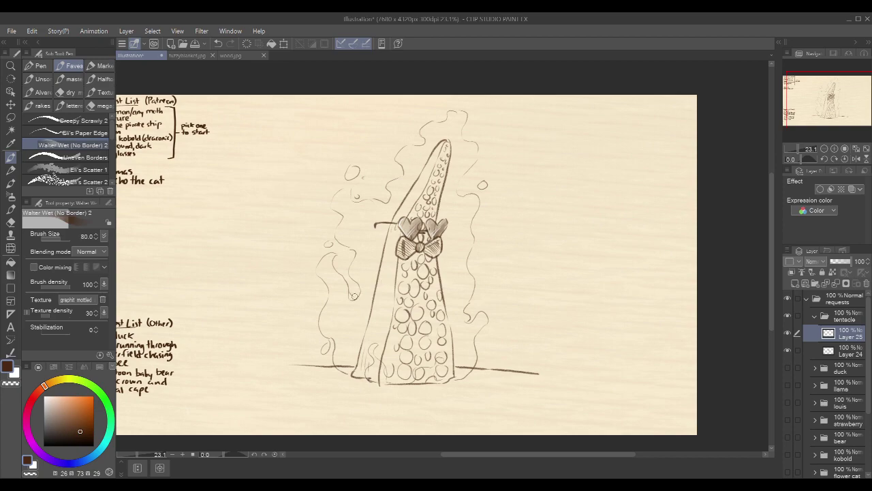
pyautogui.moveTo(330, 244)
pyautogui.mouseDown()
pyautogui.moveTo(322, 263)
pyautogui.moveTo(329, 259)
pyautogui.moveTo(329, 276)
pyautogui.moveTo(348, 292)
pyautogui.moveTo(334, 301)
pyautogui.moveTo(325, 332)
pyautogui.moveTo(331, 319)
pyautogui.moveTo(346, 333)
pyautogui.moveTo(348, 372)
pyautogui.moveTo(354, 373)
pyautogui.moveTo(357, 319)
pyautogui.moveTo(372, 292)
pyautogui.moveTo(348, 235)
pyautogui.moveTo(346, 192)
pyautogui.moveTo(373, 232)
pyautogui.moveTo(379, 262)
pyautogui.moveTo(364, 330)
pyautogui.moveTo(395, 371)
pyautogui.moveTo(425, 375)
pyautogui.mouseUp()
pyautogui.press(']')
pyautogui.press(']')
pyautogui.press(']')
pyautogui.press(']')
pyautogui.press(']')
pyautogui.press(']')
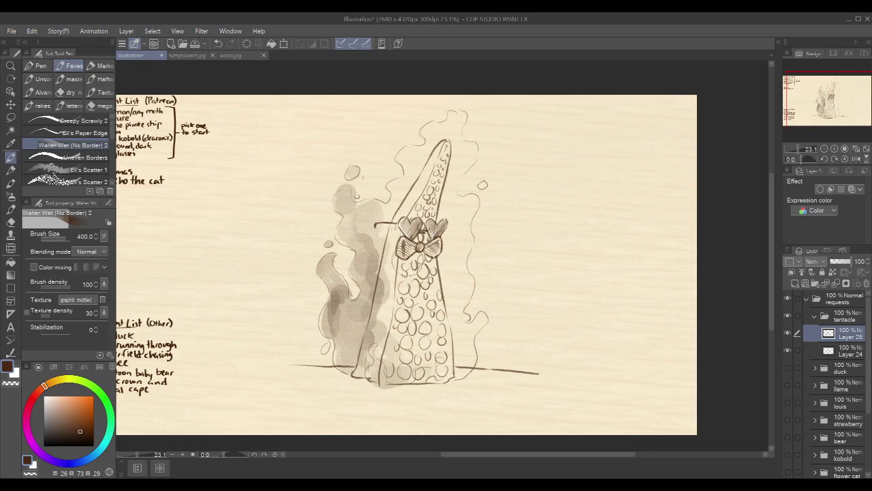
# Shade the aura around the tip and down the right side, and fill the small bubbles with a smaller brush
pyautogui.moveTo(455, 113)
pyautogui.mouseDown()
pyautogui.moveTo(409, 164)
pyautogui.moveTo(398, 205)
pyautogui.moveTo(378, 228)
pyautogui.mouseUp()
pyautogui.moveTo(474, 154)
pyautogui.mouseDown()
pyautogui.moveTo(453, 145)
pyautogui.moveTo(464, 143)
pyautogui.moveTo(453, 203)
pyautogui.moveTo(463, 215)
pyautogui.mouseUp()
pyautogui.moveTo(465, 371); pyautogui.dragTo(476, 328)
pyautogui.moveTo(448, 276)
pyautogui.mouseDown()
pyautogui.moveTo(461, 328)
pyautogui.moveTo(454, 259)
pyautogui.moveTo(468, 206)
pyautogui.mouseUp()
pyautogui.press('[')
pyautogui.press('[')
pyautogui.press('[')
pyautogui.click(483, 184)
pyautogui.click(326, 349)
# Erase the shading that overlaps the tentacle's body using transparent colour at brush size 500
pyautogui.press(']')
pyautogui.press(']')
pyautogui.press(']')
pyautogui.press(']')
pyautogui.press(']')
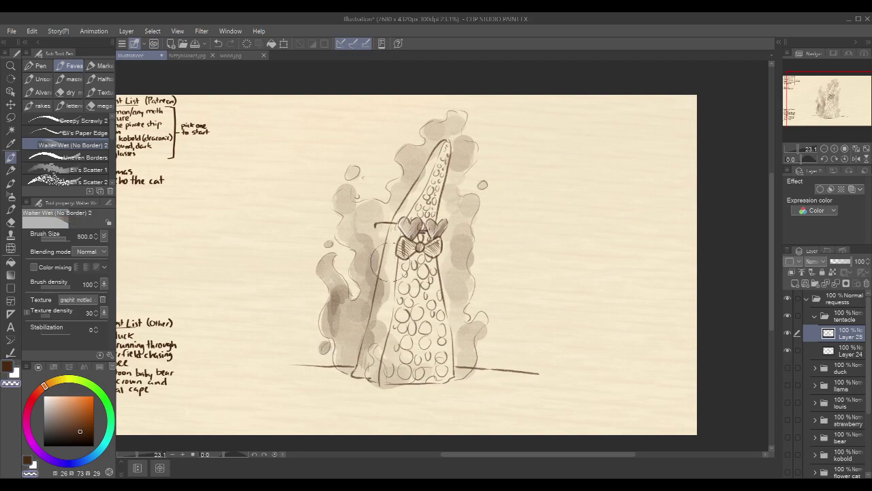
pyautogui.click(384, 326)
pyautogui.moveTo(404, 217); pyautogui.dragTo(426, 208)
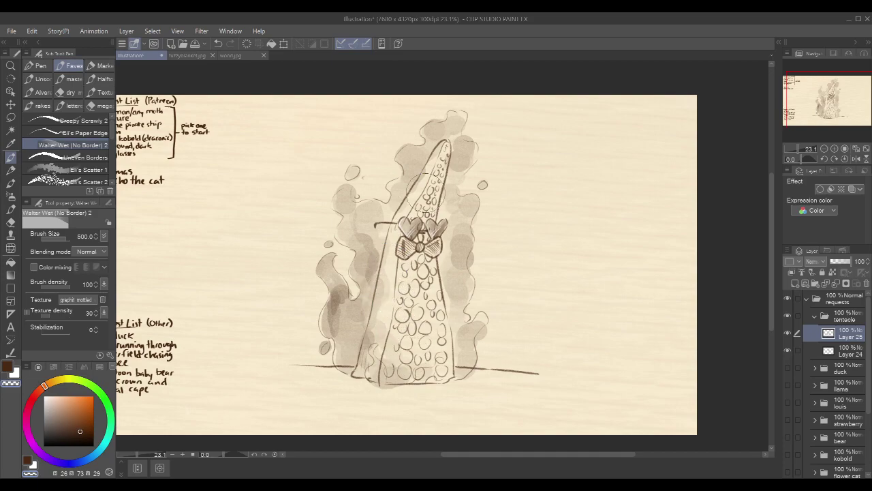
pyautogui.moveTo(396, 291); pyautogui.dragTo(391, 283)
# Touch up the shading along the tentacle's right edge in brown, reducing the brush size to 250
pyautogui.press('c')
pyautogui.moveTo(457, 254)
pyautogui.mouseDown()
pyautogui.moveTo(453, 278)
pyautogui.moveTo(445, 259)
pyautogui.moveTo(446, 307)
pyautogui.mouseUp()
pyautogui.press('[')
pyautogui.press('[')
pyautogui.press('[')
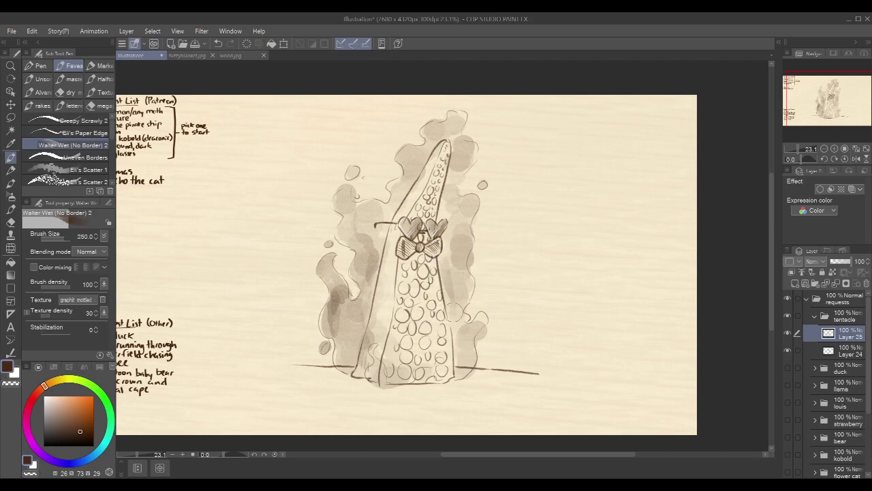
pyautogui.moveTo(448, 249); pyautogui.dragTo(452, 274)
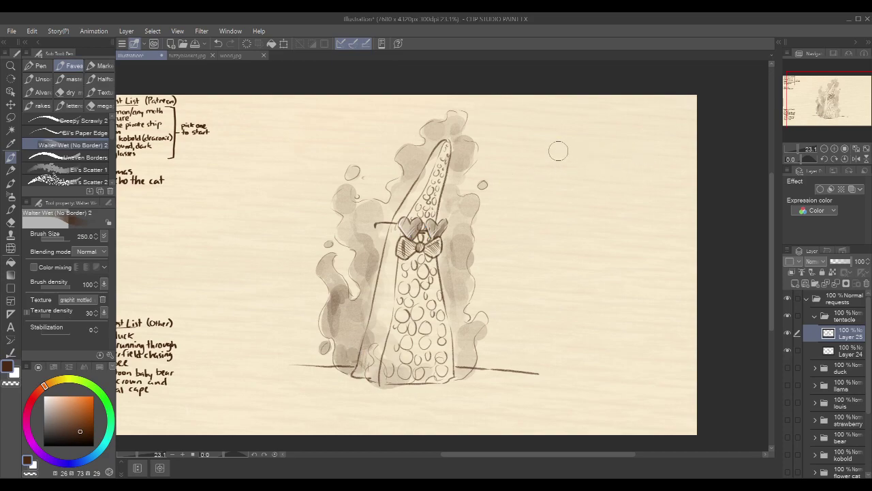
# Add a new top layer in the tentacle folder and draw white highlights along the tentacle with the Real pencil
pyautogui.hotkey('ctrl', '0')
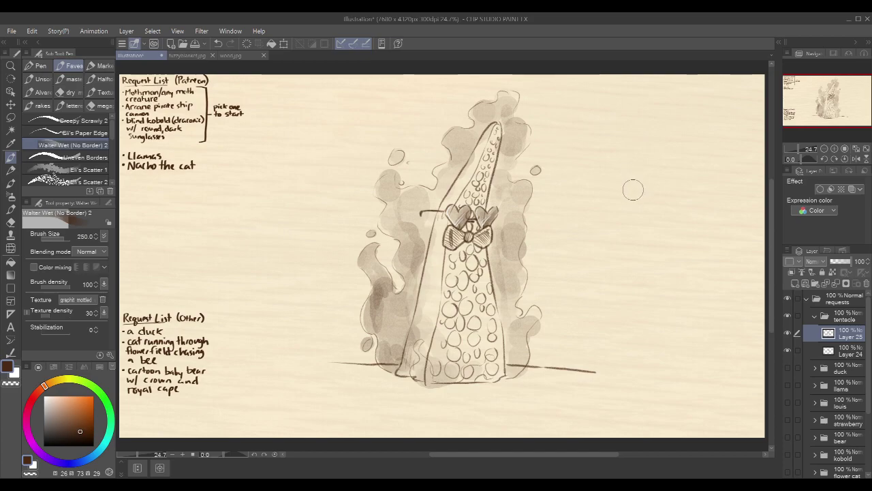
pyautogui.press('p')
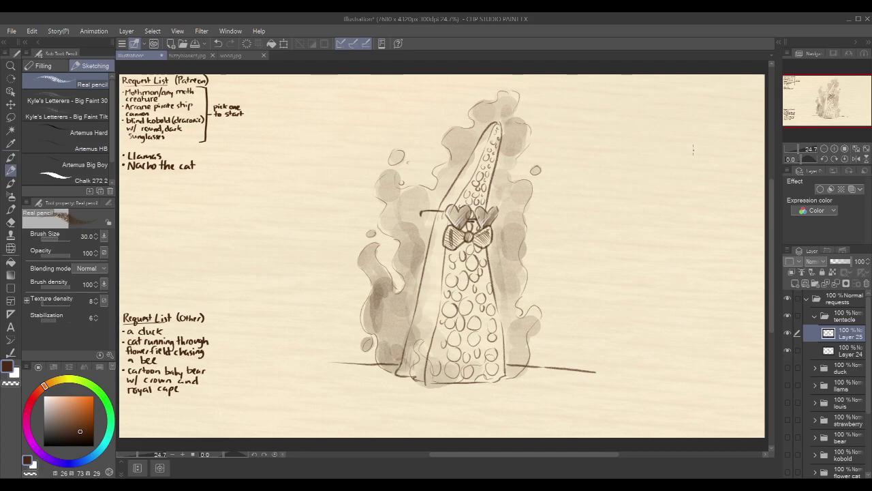
pyautogui.click(815, 317)
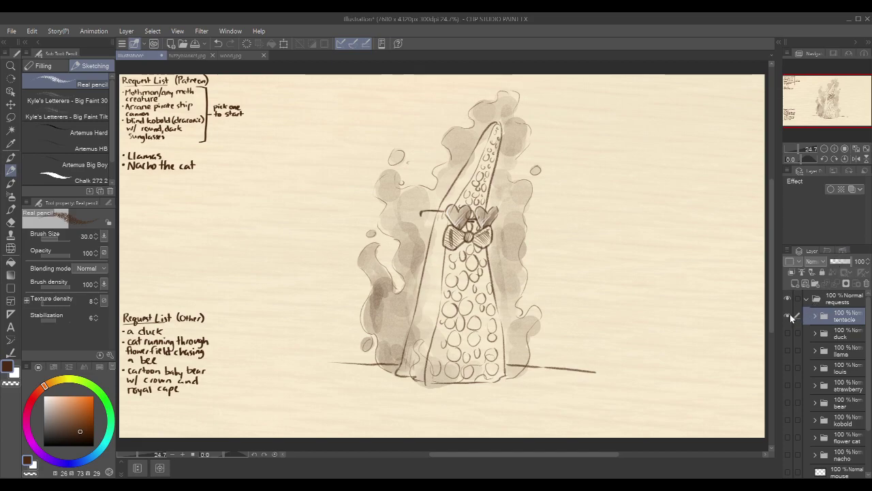
pyautogui.press('x')
pyautogui.click(815, 315)
pyautogui.click(848, 339)
pyautogui.click(796, 283)
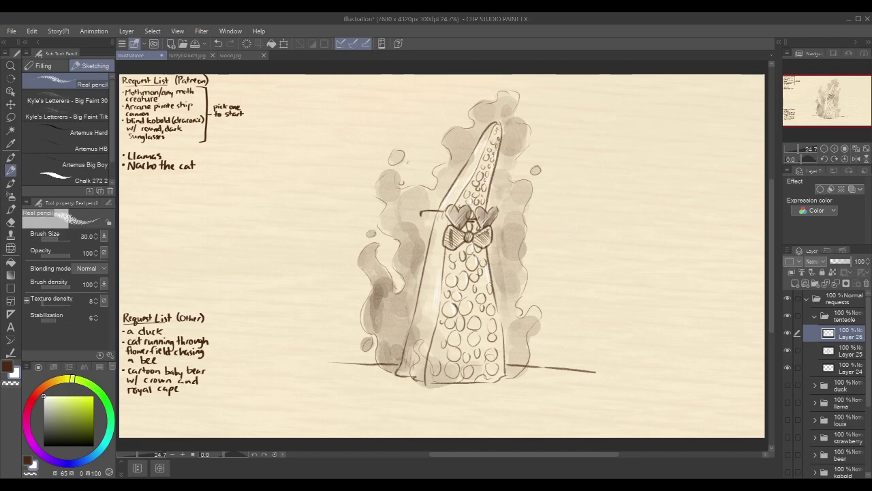
# Collapse and hide the tentacle folder, and create a folder named "moth wolf" containing a new layer for sketching in dark brown
pyautogui.click(815, 318)
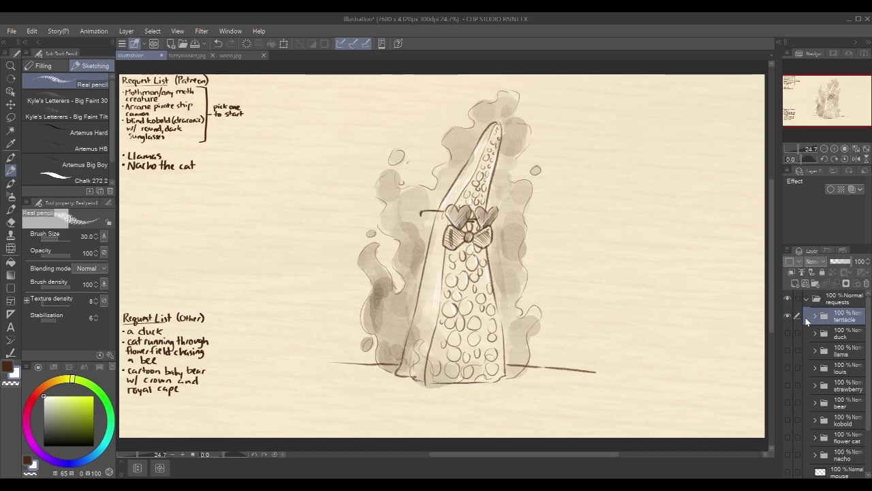
pyautogui.click(789, 315)
pyautogui.click(846, 283)
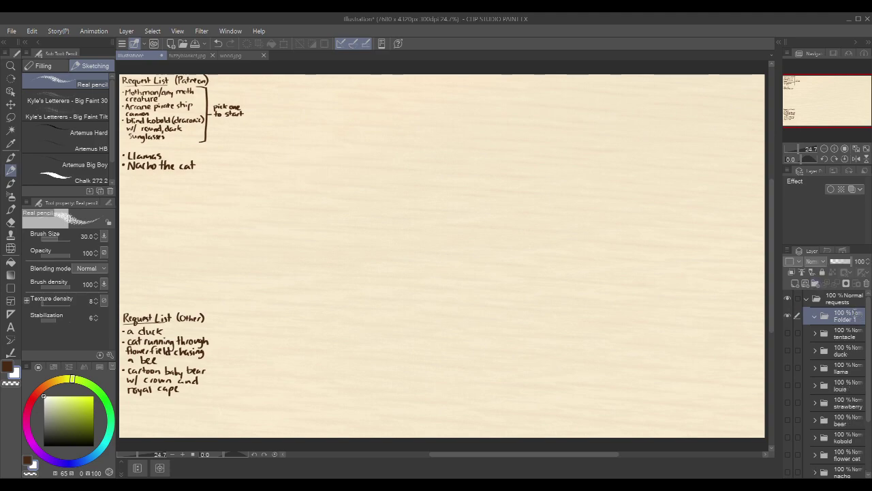
pyautogui.write('moth wolf')
pyautogui.press('Return')
pyautogui.click(796, 285)
pyautogui.press('x')
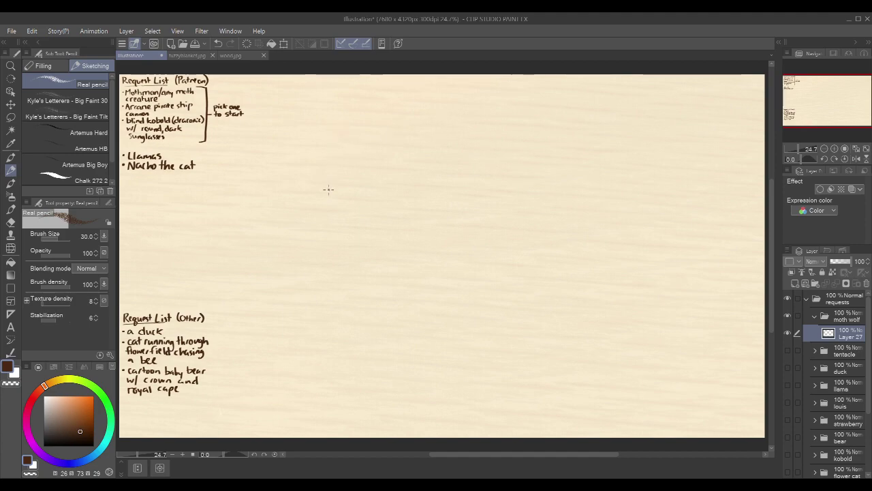
# Sketch the wolf's rounded head with a cheek line and a muzzle pointing down to the left
pyautogui.moveTo(324, 186)
pyautogui.mouseDown()
pyautogui.moveTo(342, 143)
pyautogui.moveTo(409, 122)
pyautogui.moveTo(425, 151)
pyautogui.mouseUp()
pyautogui.moveTo(323, 188); pyautogui.dragTo(368, 196)
pyautogui.moveTo(429, 160)
pyautogui.mouseDown()
pyautogui.moveTo(402, 183)
pyautogui.moveTo(405, 176)
pyautogui.mouseUp()
pyautogui.moveTo(424, 136); pyautogui.dragTo(427, 160)
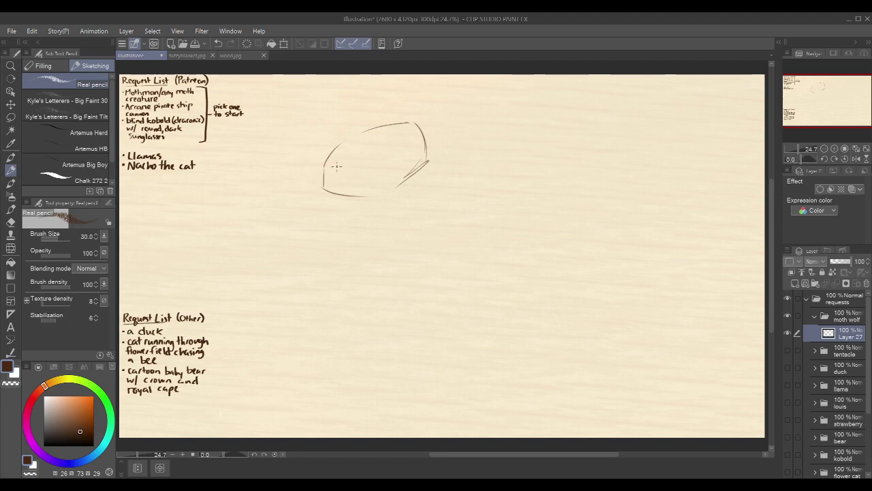
pyautogui.moveTo(336, 163)
pyautogui.mouseDown()
pyautogui.moveTo(301, 207)
pyautogui.moveTo(313, 214)
pyautogui.mouseUp()
pyautogui.moveTo(326, 185); pyautogui.dragTo(373, 181)
pyautogui.moveTo(334, 215); pyautogui.dragTo(362, 198)
# Move the head sketch slightly down on the canvas with a transformation
pyautogui.moveTo(641, 182); pyautogui.dragTo(629, 177)
pyautogui.hotkey('ctrl', 't')
pyautogui.moveTo(412, 136); pyautogui.dragTo(409, 162)
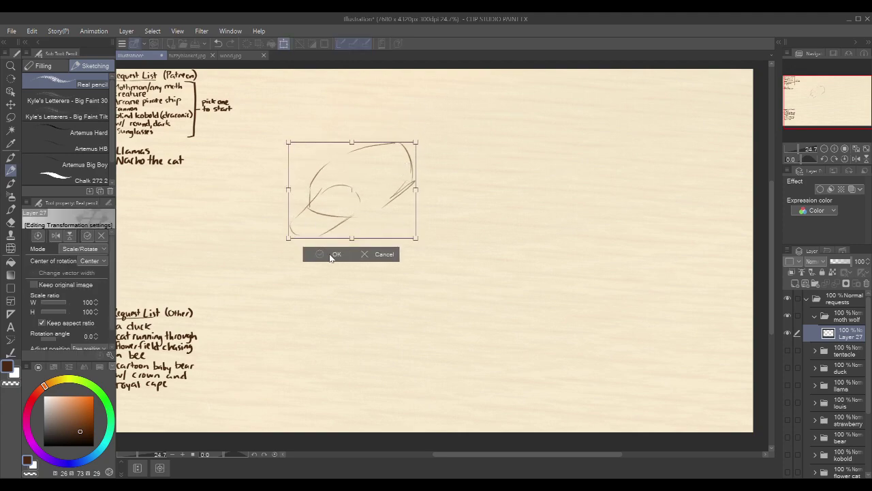
pyautogui.click(332, 256)
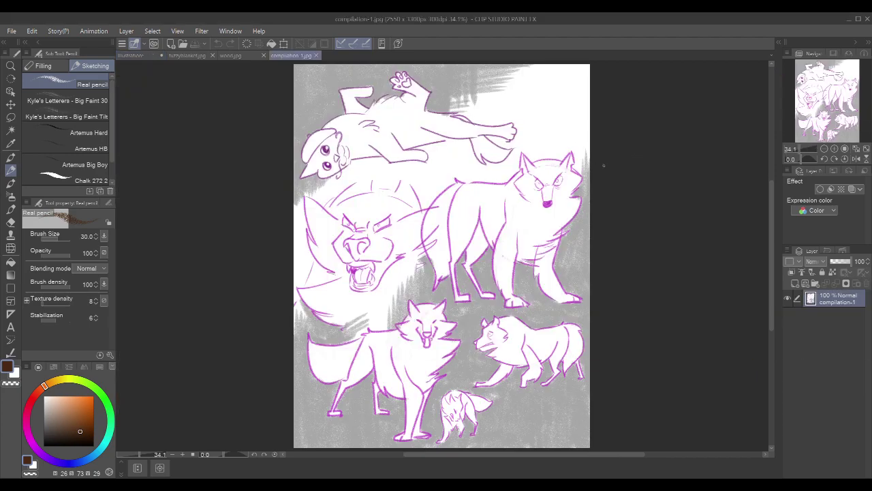
# Switch from the compilation-1.jpg wolf reference back to the illustration and draw the nose at the muzzle's tip
pyautogui.click(238, 55)
pyautogui.click(189, 56)
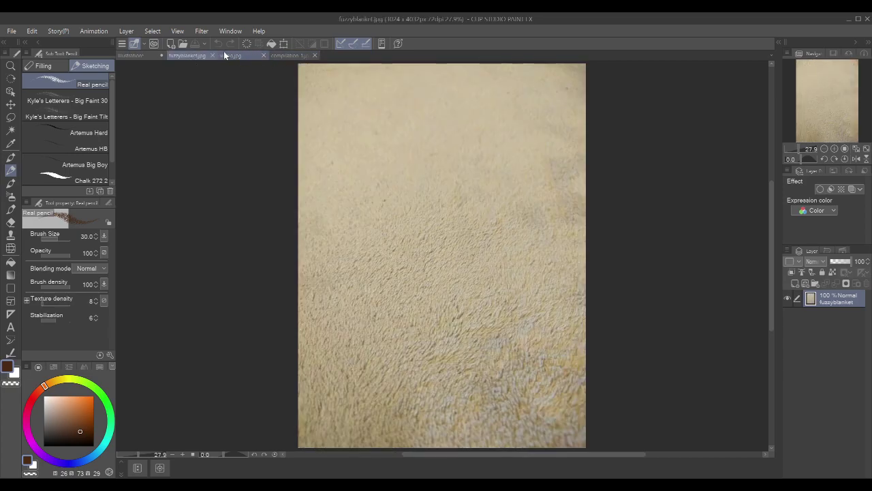
pyautogui.click(142, 55)
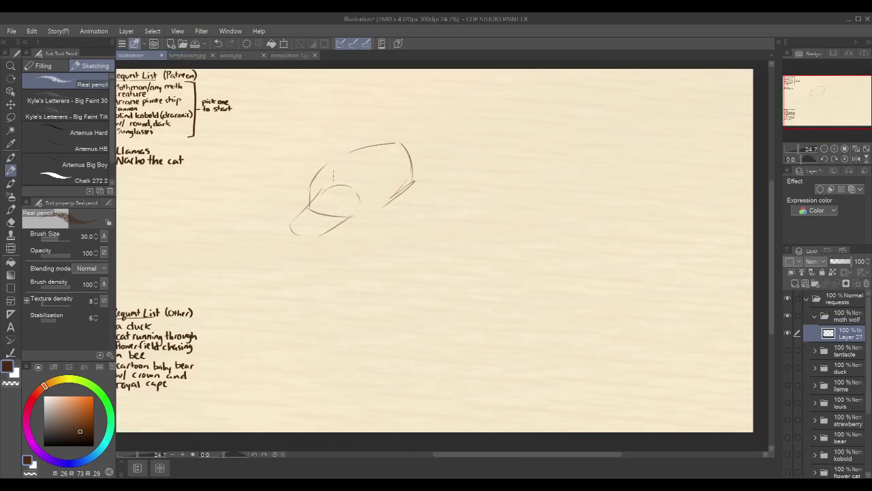
pyautogui.scroll(1, 467, 136)
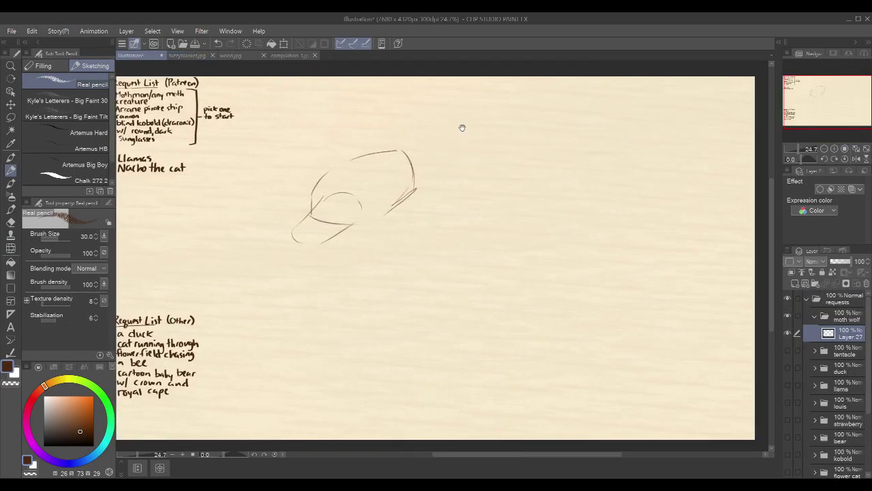
pyautogui.moveTo(291, 231); pyautogui.dragTo(306, 221)
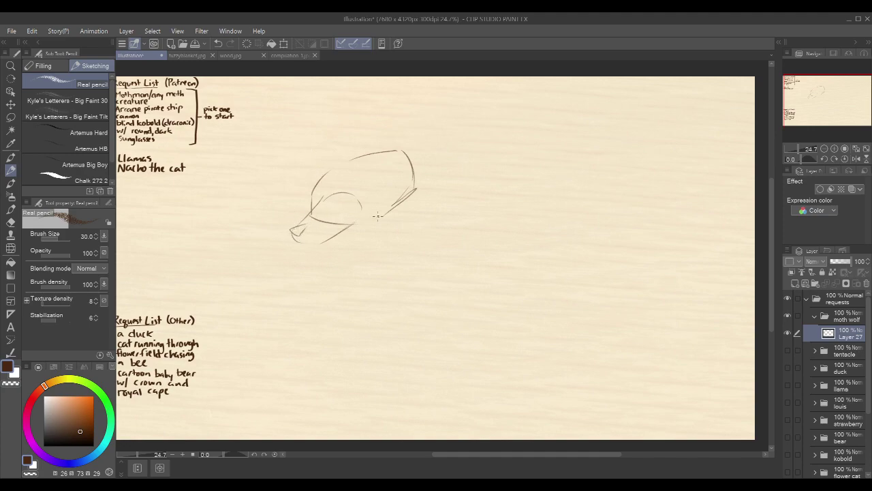
# Sketch the wolf's neck and chest below the head, and darken the line at the back of the head
pyautogui.hscroll(2, 494, 192)
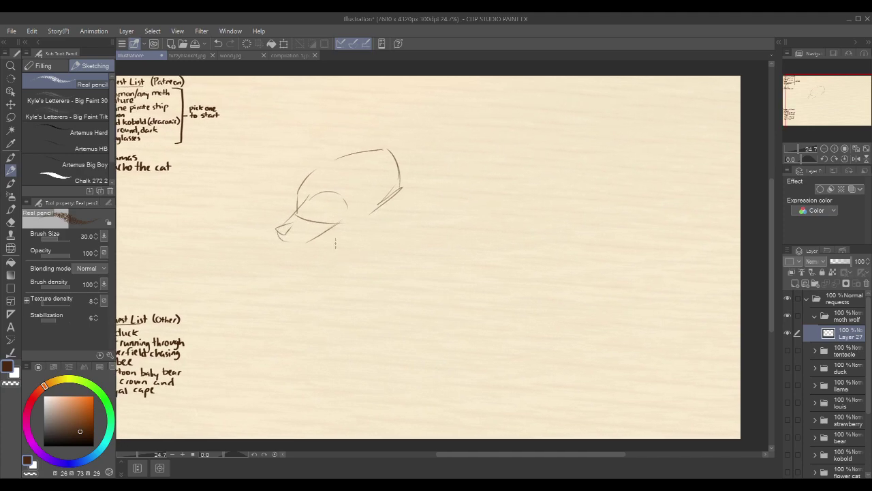
pyautogui.moveTo(333, 218)
pyautogui.mouseDown()
pyautogui.moveTo(323, 266)
pyautogui.moveTo(406, 304)
pyautogui.mouseUp()
pyautogui.moveTo(397, 154)
pyautogui.mouseDown()
pyautogui.moveTo(419, 262)
pyautogui.moveTo(413, 305)
pyautogui.mouseUp()
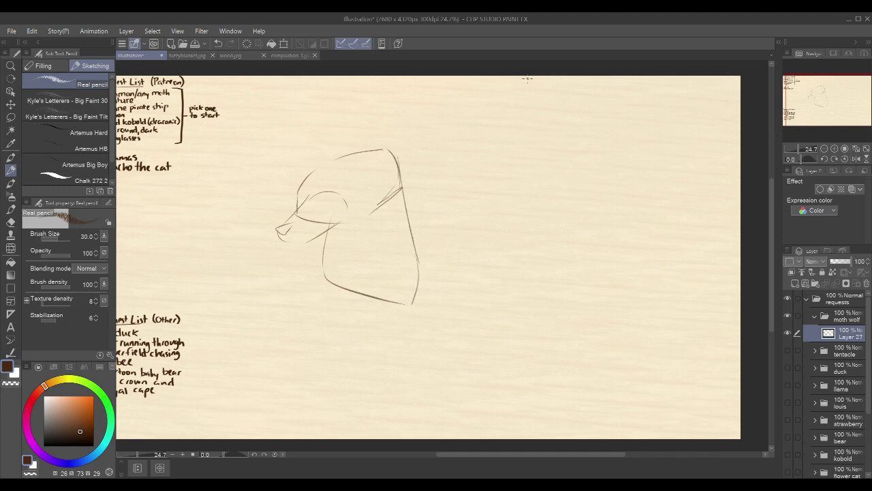
pyautogui.moveTo(559, 219); pyautogui.dragTo(556, 212)
pyautogui.moveTo(386, 142); pyautogui.dragTo(413, 233)
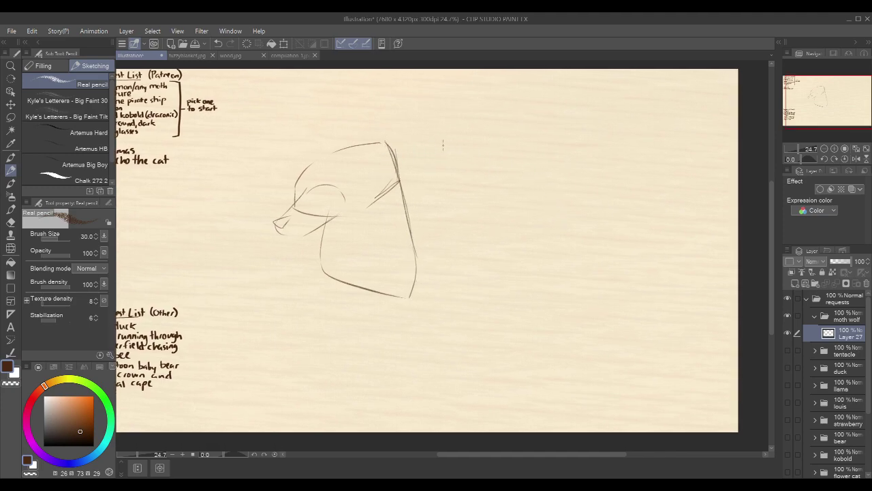
# Sketch the two large oval eyes with crossed lines inside, undoing and redrawing strokes that miss
pyautogui.moveTo(642, 210)
pyautogui.mouseDown()
pyautogui.moveTo(634, 202)
pyautogui.moveTo(621, 216)
pyautogui.mouseUp()
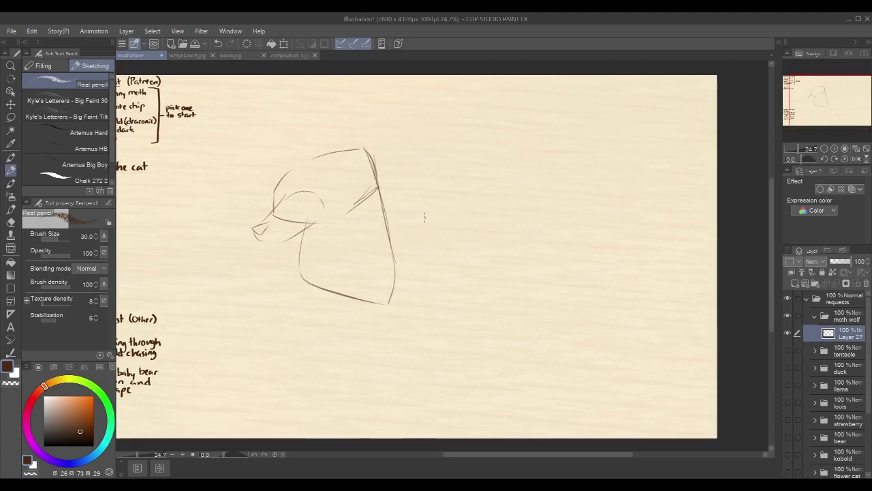
pyautogui.scroll(2, 428, 216)
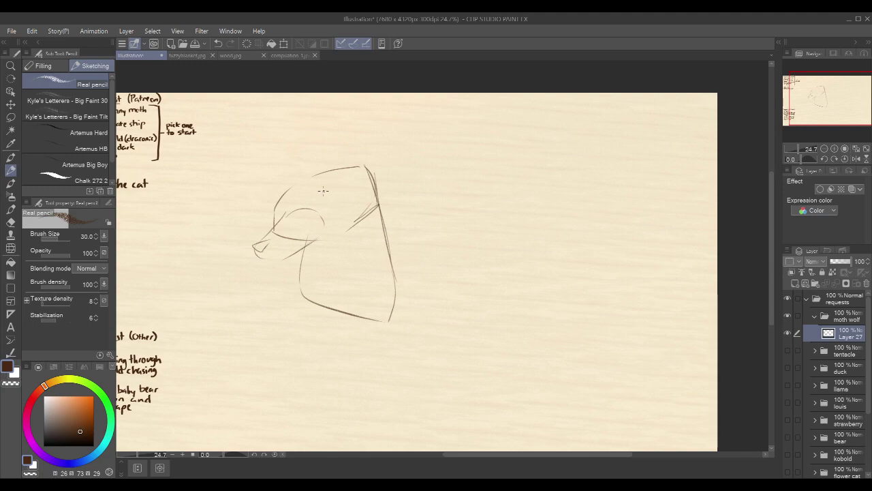
pyautogui.moveTo(326, 185)
pyautogui.mouseDown()
pyautogui.moveTo(314, 205)
pyautogui.moveTo(341, 204)
pyautogui.moveTo(343, 185)
pyautogui.moveTo(337, 210)
pyautogui.mouseUp()
pyautogui.moveTo(270, 210); pyautogui.dragTo(272, 227)
pyautogui.moveTo(293, 197)
pyautogui.mouseDown()
pyautogui.moveTo(286, 210)
pyautogui.moveTo(272, 208)
pyautogui.moveTo(272, 228)
pyautogui.mouseUp()
pyautogui.hotkey('ctrl', 'z')
pyautogui.hotkey('ctrl', 'z')
pyautogui.moveTo(323, 190)
pyautogui.mouseDown()
pyautogui.moveTo(318, 208)
pyautogui.moveTo(339, 203)
pyautogui.moveTo(338, 191)
pyautogui.moveTo(338, 199)
pyautogui.mouseUp()
# Sketch two long, feathery-edged, ear-like antennae rising from the top of the moth wolf's head
pyautogui.moveTo(275, 163); pyautogui.dragTo(294, 174)
pyautogui.moveTo(268, 158)
pyautogui.mouseDown()
pyautogui.moveTo(228, 118)
pyautogui.moveTo(205, 114)
pyautogui.moveTo(246, 146)
pyautogui.moveTo(278, 196)
pyautogui.mouseUp()
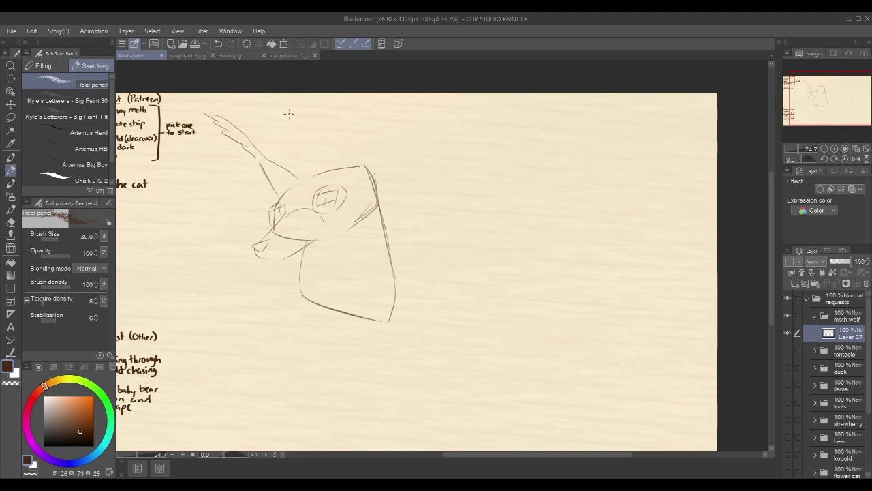
pyautogui.moveTo(276, 100); pyautogui.dragTo(374, 170)
pyautogui.moveTo(276, 98)
pyautogui.mouseDown()
pyautogui.moveTo(328, 144)
pyautogui.moveTo(333, 168)
pyautogui.mouseUp()
pyautogui.hotkey('ctrl', 'z')
pyautogui.moveTo(269, 166); pyautogui.dragTo(293, 186)
pyautogui.moveTo(338, 141); pyautogui.dragTo(356, 162)
pyautogui.moveTo(519, 197); pyautogui.dragTo(532, 189)
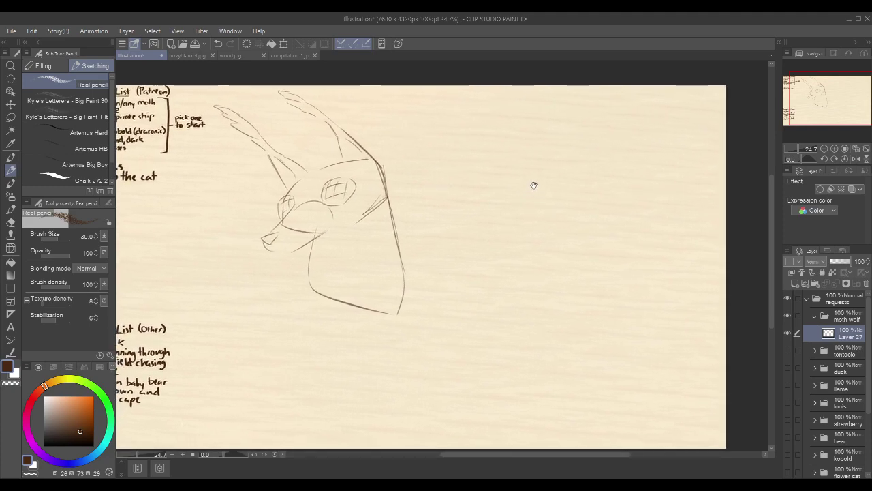
# Sketch the lower jaw under the muzzle and a long, thin proboscis hanging down from the moth wolf's mouth
pyautogui.moveTo(505, 155); pyautogui.dragTo(502, 152)
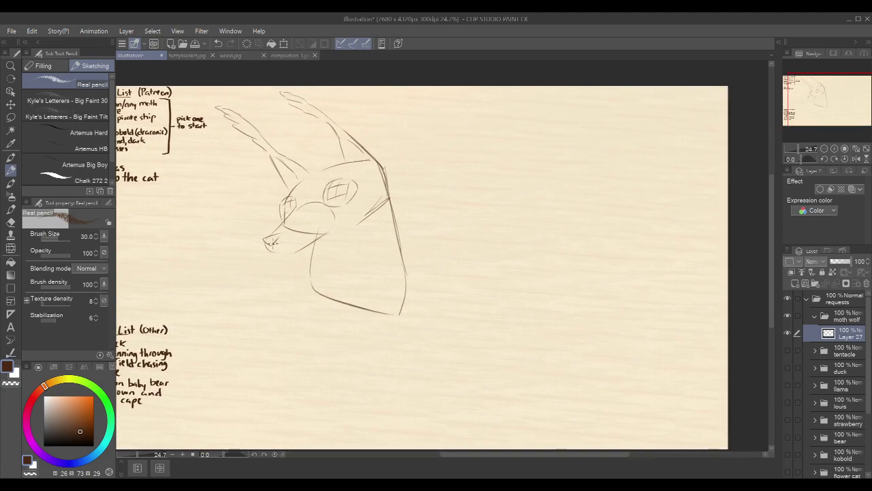
pyautogui.moveTo(484, 227); pyautogui.dragTo(483, 226)
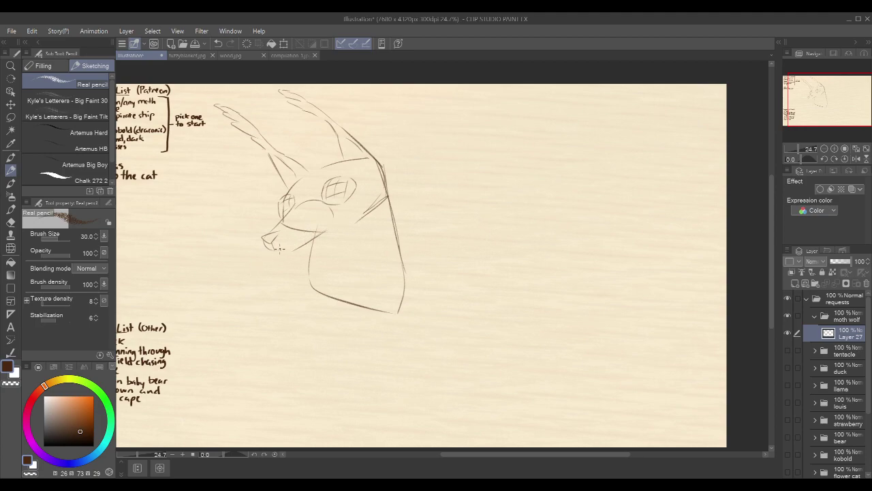
pyautogui.moveTo(285, 250); pyautogui.dragTo(325, 225)
pyautogui.hotkey('ctrl', 'z')
pyautogui.moveTo(267, 258)
pyautogui.mouseDown()
pyautogui.moveTo(276, 251)
pyautogui.moveTo(240, 321)
pyautogui.moveTo(277, 255)
pyautogui.mouseUp()
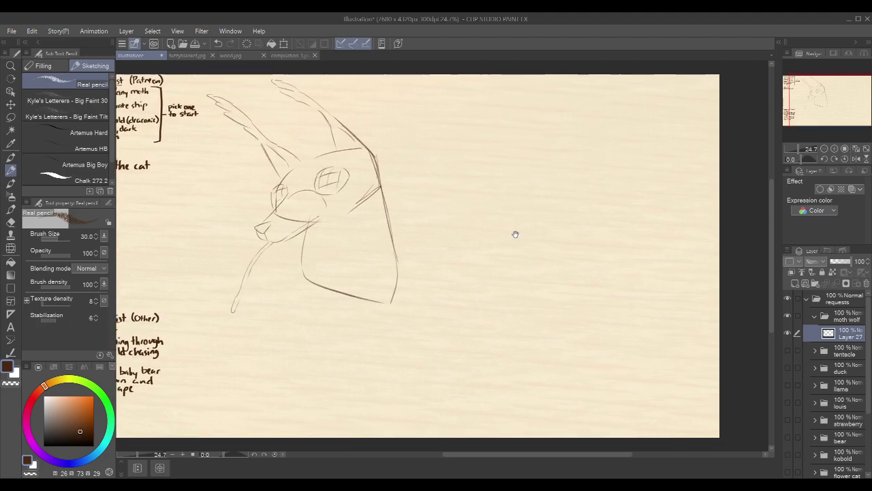
# Scale the moth wolf sketch down to 82% with its aspect ratio kept
pyautogui.hotkey('ctrl', 't')
pyautogui.moveTo(402, 92)
pyautogui.mouseDown()
pyautogui.moveTo(375, 89)
pyautogui.moveTo(346, 152)
pyautogui.moveTo(380, 139)
pyautogui.mouseUp()
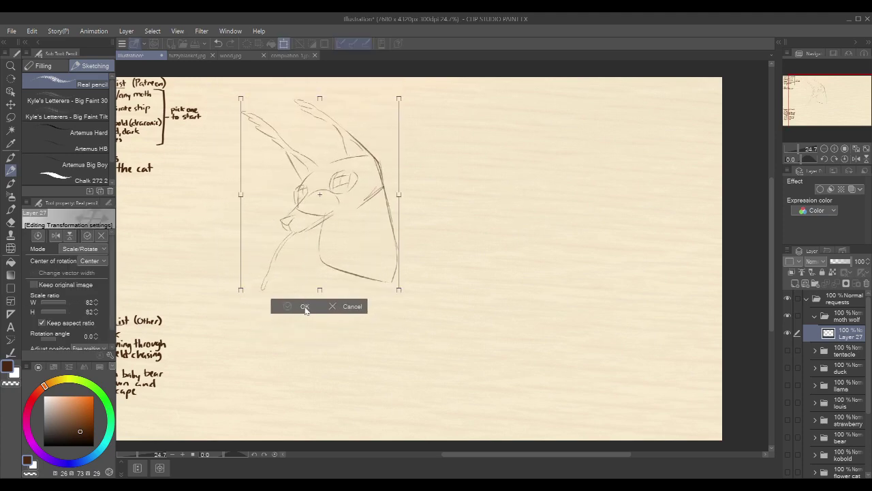
pyautogui.click(306, 305)
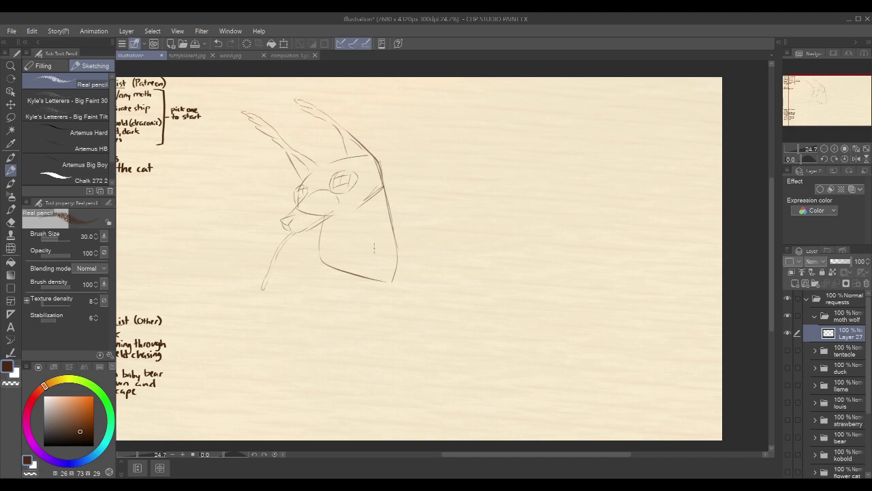
# Sketch the shoulder, the upper front leg and the start of the back behind the neck, undoing back lines that miss
pyautogui.moveTo(387, 228)
pyautogui.mouseDown()
pyautogui.moveTo(350, 279)
pyautogui.moveTo(388, 327)
pyautogui.moveTo(397, 238)
pyautogui.mouseUp()
pyautogui.moveTo(321, 225)
pyautogui.mouseDown()
pyautogui.moveTo(319, 261)
pyautogui.moveTo(350, 279)
pyautogui.mouseUp()
pyautogui.moveTo(391, 211); pyautogui.dragTo(439, 231)
pyautogui.hotkey('ctrl', 'z')
pyautogui.moveTo(392, 215); pyautogui.dragTo(472, 227)
pyautogui.hotkey('ctrl', 'z')
pyautogui.moveTo(390, 203); pyautogui.dragTo(458, 236)
pyautogui.hotkey('ctrl', 'z')
pyautogui.moveTo(392, 207); pyautogui.dragTo(474, 289)
pyautogui.hotkey('ctrl', 'z')
pyautogui.moveTo(385, 192); pyautogui.dragTo(401, 227)
# Undo the misplaced chest strokes and sketch the near front leg straight down from the chest, ending in a paw
pyautogui.moveTo(315, 248); pyautogui.dragTo(306, 286)
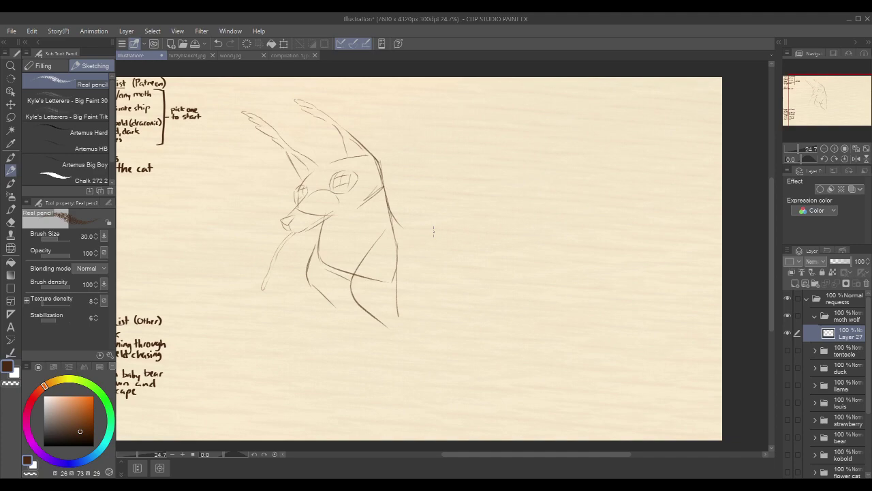
pyautogui.hotkey('ctrl', 'z')
pyautogui.hotkey('ctrl', 'z')
pyautogui.moveTo(324, 221)
pyautogui.mouseDown()
pyautogui.moveTo(319, 265)
pyautogui.moveTo(349, 276)
pyautogui.moveTo(338, 288)
pyautogui.moveTo(383, 329)
pyautogui.moveTo(383, 394)
pyautogui.mouseUp()
pyautogui.hotkey('ctrl', 'z')
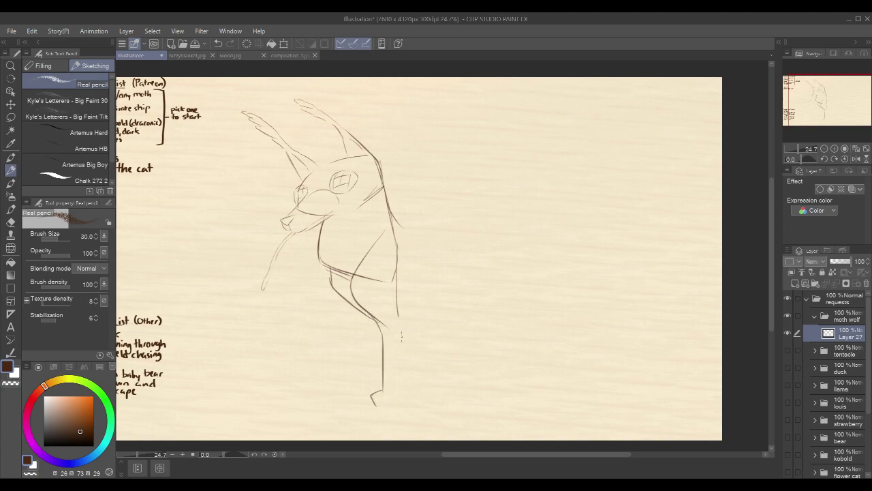
pyautogui.moveTo(382, 389)
pyautogui.mouseDown()
pyautogui.moveTo(367, 402)
pyautogui.moveTo(356, 384)
pyautogui.moveTo(357, 394)
pyautogui.mouseUp()
pyautogui.moveTo(397, 305)
pyautogui.mouseDown()
pyautogui.moveTo(408, 323)
pyautogui.moveTo(395, 394)
pyautogui.moveTo(384, 399)
pyautogui.moveTo(396, 397)
pyautogui.mouseUp()
# Sketch the back sloping down from the neck and a short rump curve behind it, undoing and redrawing strokes that miss
pyautogui.moveTo(592, 216); pyautogui.dragTo(577, 209)
pyautogui.moveTo(387, 214); pyautogui.dragTo(458, 229)
pyautogui.hotkey('ctrl', 'z')
pyautogui.moveTo(379, 213); pyautogui.dragTo(533, 250)
pyautogui.hotkey('ctrl', 'z')
pyautogui.hotkey('ctrl', 'z')
pyautogui.moveTo(379, 213); pyautogui.dragTo(468, 250)
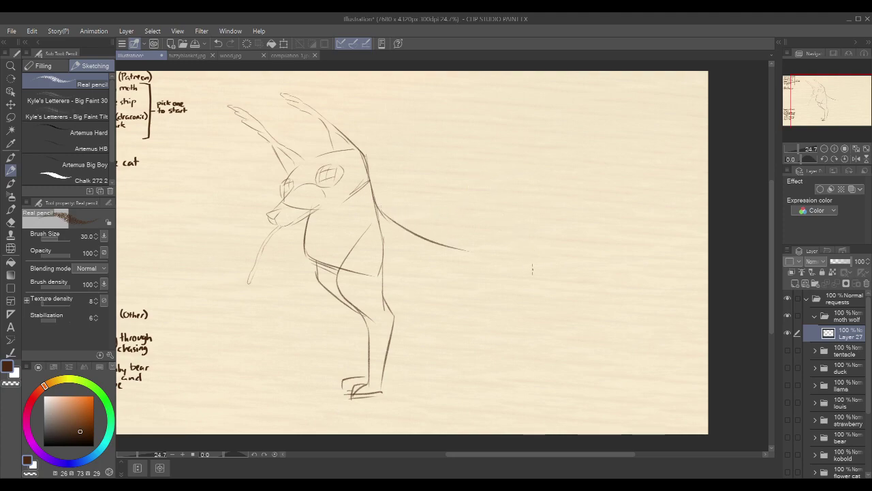
pyautogui.hotkey('ctrl', 'z')
pyautogui.moveTo(378, 209); pyautogui.dragTo(464, 251)
pyautogui.hotkey('ctrl', 'z')
pyautogui.moveTo(371, 185)
pyautogui.mouseDown()
pyautogui.moveTo(387, 214)
pyautogui.moveTo(462, 251)
pyautogui.mouseUp()
pyautogui.hotkey('ctrl', 'z')
pyautogui.moveTo(375, 209); pyautogui.dragTo(482, 259)
pyautogui.moveTo(491, 259); pyautogui.dragTo(531, 275)
# Sketch the rounded shoulder of a middle leg halfway along the body and firm up the back line above it
pyautogui.moveTo(417, 252)
pyautogui.mouseDown()
pyautogui.moveTo(413, 279)
pyautogui.moveTo(428, 303)
pyautogui.mouseUp()
pyautogui.moveTo(454, 264); pyautogui.dragTo(445, 300)
pyautogui.moveTo(389, 209)
pyautogui.mouseDown()
pyautogui.moveTo(411, 238)
pyautogui.moveTo(452, 243)
pyautogui.moveTo(457, 259)
pyautogui.mouseUp()
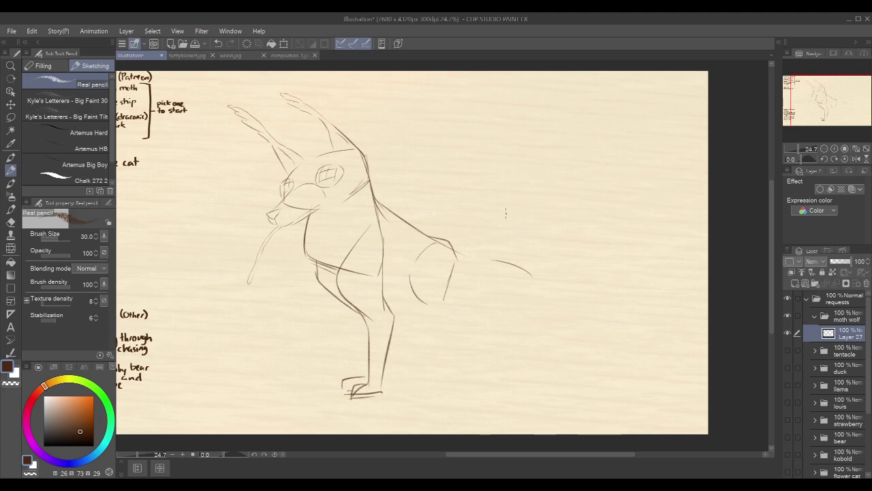
# Redraw the upper body line from the middle shoulder to the rump, undoing the versions that miss
pyautogui.moveTo(596, 275); pyautogui.dragTo(584, 289)
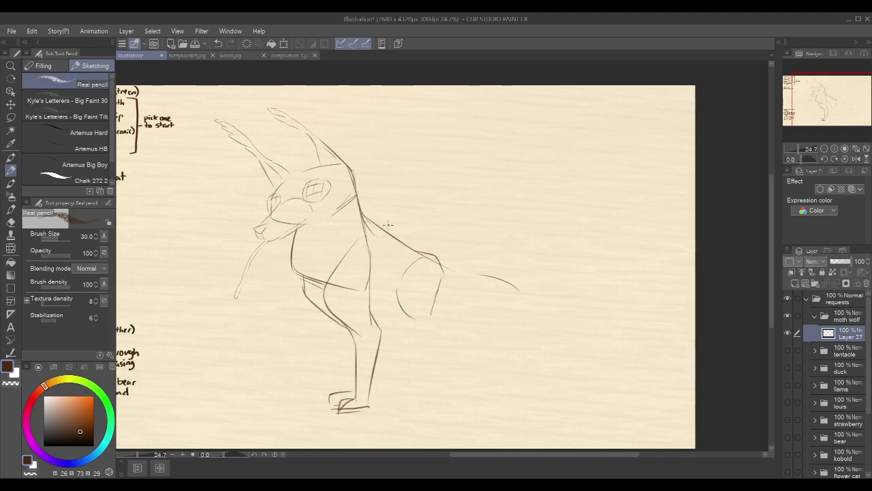
pyautogui.moveTo(374, 230)
pyautogui.mouseDown()
pyautogui.moveTo(392, 221)
pyautogui.moveTo(374, 220)
pyautogui.moveTo(525, 250)
pyautogui.mouseUp()
pyautogui.hotkey('ctrl', 'z')
pyautogui.hotkey('ctrl', 'z')
pyautogui.hotkey('ctrl', 'z')
pyautogui.moveTo(390, 226); pyautogui.dragTo(537, 271)
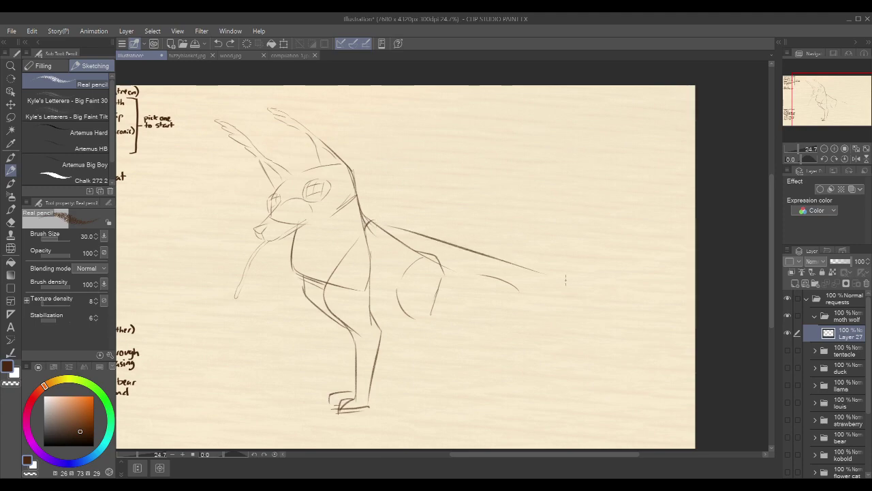
pyautogui.hotkey('ctrl', 'z')
pyautogui.moveTo(397, 233); pyautogui.dragTo(480, 274)
# Sketch the belly curve sweeping up to the rear and reinforce the body's tapering upper and lower contours
pyautogui.moveTo(353, 244)
pyautogui.mouseDown()
pyautogui.moveTo(394, 312)
pyautogui.moveTo(522, 285)
pyautogui.mouseUp()
pyautogui.hotkey('ctrl', 'z')
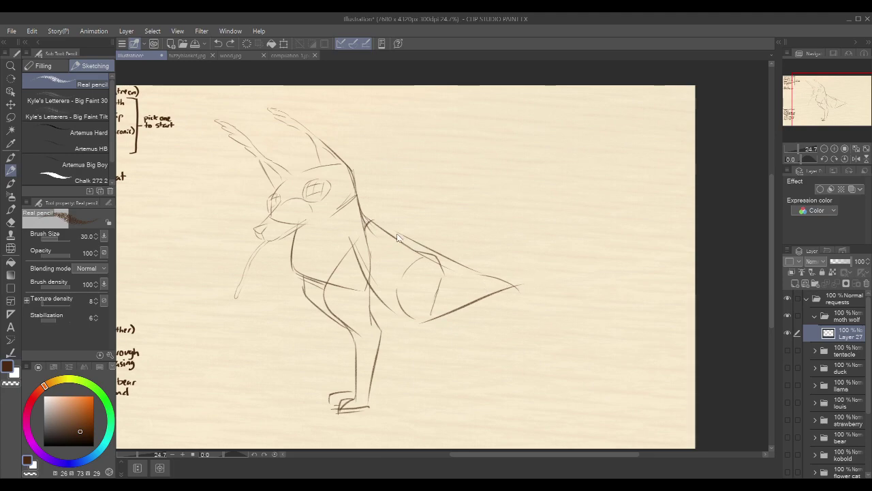
pyautogui.moveTo(346, 250)
pyautogui.mouseDown()
pyautogui.moveTo(404, 319)
pyautogui.moveTo(467, 323)
pyautogui.moveTo(557, 302)
pyautogui.mouseUp()
pyautogui.moveTo(478, 272); pyautogui.dragTo(549, 290)
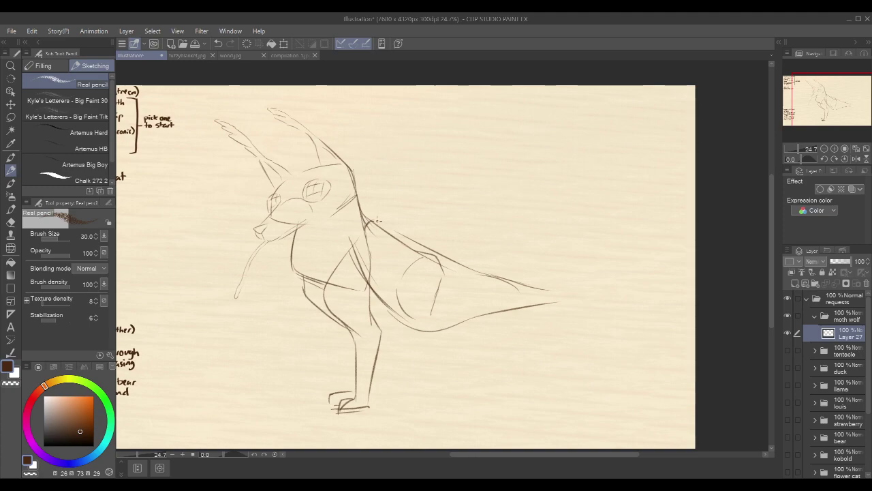
pyautogui.moveTo(396, 231); pyautogui.dragTo(444, 256)
pyautogui.moveTo(455, 324)
pyautogui.mouseDown()
pyautogui.moveTo(509, 324)
pyautogui.moveTo(523, 305)
pyautogui.mouseUp()
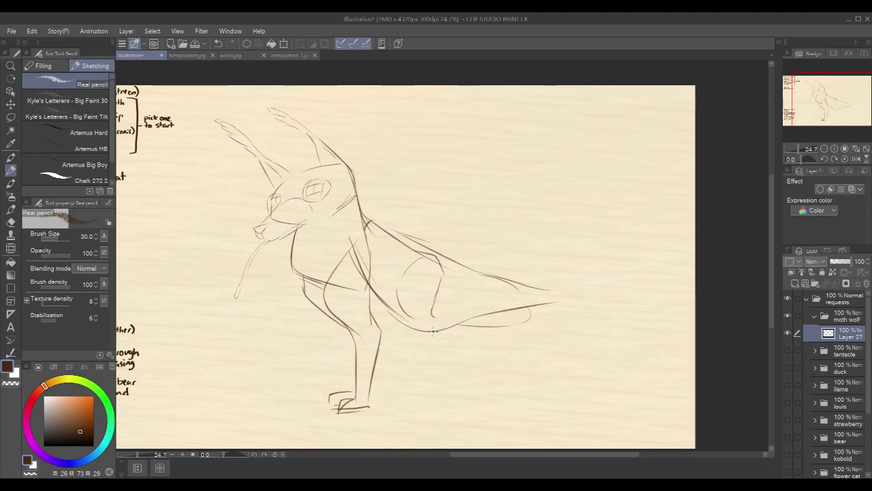
# Sketch the middle leg and its paw below the belly, undoing and redrawing the leg's rear edge
pyautogui.moveTo(436, 322); pyautogui.dragTo(412, 403)
pyautogui.hotkey('ctrl', 'z')
pyautogui.moveTo(438, 320); pyautogui.dragTo(406, 402)
pyautogui.hotkey('ctrl', 'z')
pyautogui.moveTo(438, 323); pyautogui.dragTo(408, 407)
pyautogui.hotkey('ctrl', 'z')
pyautogui.moveTo(438, 323); pyautogui.dragTo(410, 414)
pyautogui.hotkey('ctrl', 'z')
pyautogui.moveTo(440, 319)
pyautogui.mouseDown()
pyautogui.moveTo(402, 405)
pyautogui.moveTo(412, 349)
pyautogui.mouseUp()
pyautogui.moveTo(415, 319)
pyautogui.mouseDown()
pyautogui.moveTo(405, 390)
pyautogui.moveTo(392, 388)
pyautogui.moveTo(387, 402)
pyautogui.mouseUp()
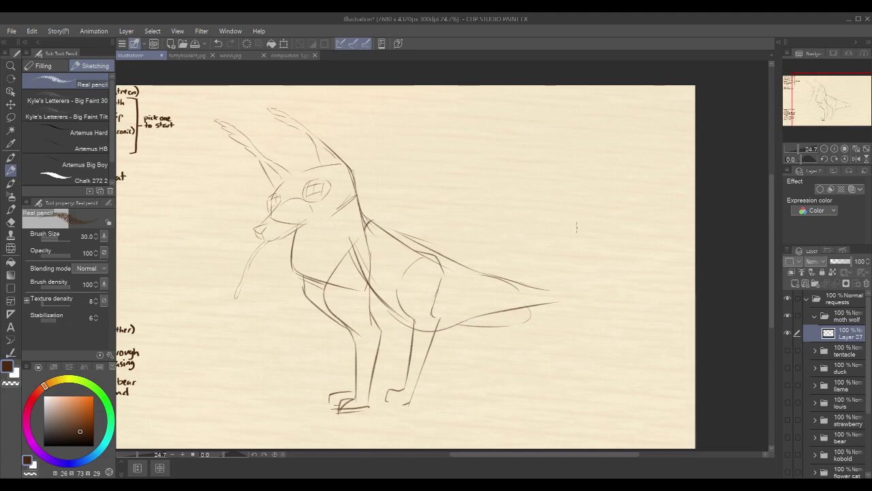
# Sketch the raised hips and the front and back lines of the haunch at the rear of the body
pyautogui.moveTo(448, 256); pyautogui.dragTo(502, 271)
pyautogui.moveTo(419, 247); pyautogui.dragTo(495, 237)
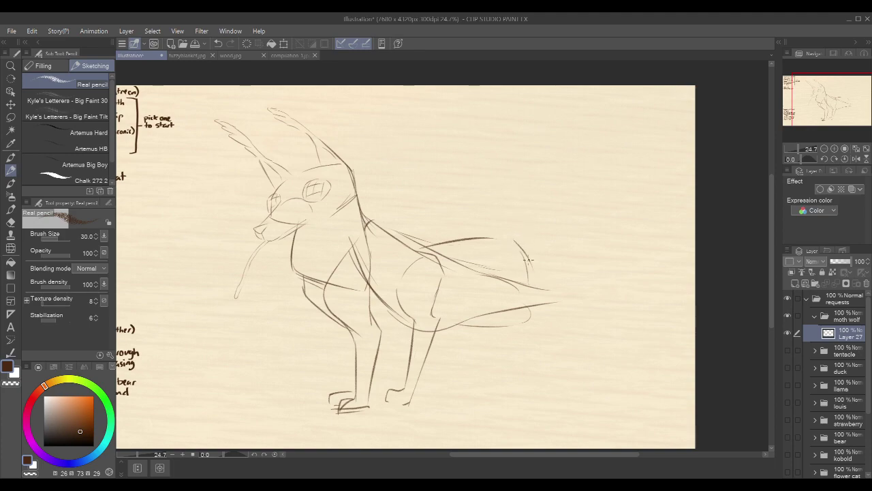
pyautogui.moveTo(513, 238); pyautogui.dragTo(524, 283)
pyautogui.moveTo(617, 280); pyautogui.dragTo(605, 270)
pyautogui.moveTo(468, 231); pyautogui.dragTo(470, 303)
pyautogui.hotkey('ctrl', 'z')
pyautogui.moveTo(461, 236)
pyautogui.mouseDown()
pyautogui.moveTo(458, 298)
pyautogui.moveTo(517, 294)
pyautogui.mouseUp()
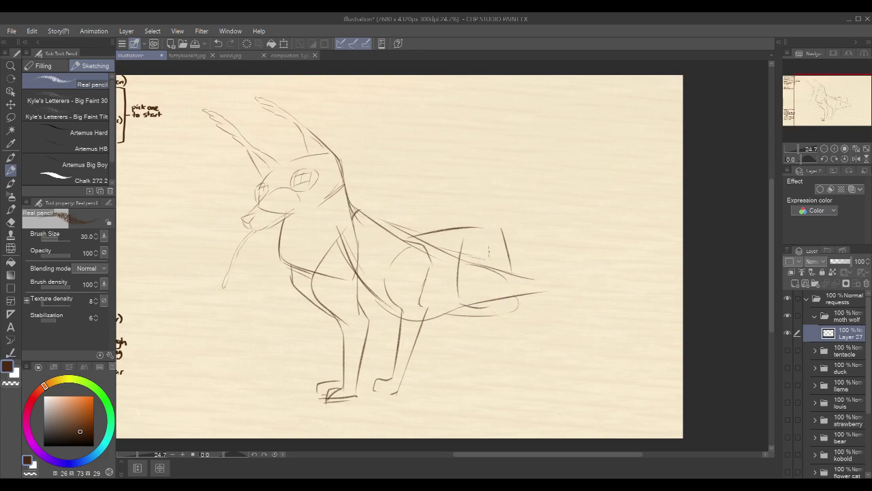
# Sketch the near hind leg angling down from the haunch to a paw, redrawing its rear edge
pyautogui.moveTo(514, 316)
pyautogui.mouseDown()
pyautogui.moveTo(544, 369)
pyautogui.moveTo(525, 391)
pyautogui.moveTo(555, 385)
pyautogui.mouseUp()
pyautogui.moveTo(536, 312); pyautogui.dragTo(558, 389)
pyautogui.hotkey('ctrl', 'z')
pyautogui.moveTo(522, 294)
pyautogui.mouseDown()
pyautogui.moveTo(544, 304)
pyautogui.moveTo(562, 385)
pyautogui.moveTo(528, 386)
pyautogui.moveTo(562, 389)
pyautogui.mouseUp()
# Sketch a long, bushy tail that extends back from the hips and curves up to a pointed tip
pyautogui.moveTo(599, 182); pyautogui.dragTo(587, 189)
pyautogui.moveTo(461, 231)
pyautogui.mouseDown()
pyautogui.moveTo(527, 206)
pyautogui.moveTo(603, 199)
pyautogui.moveTo(605, 147)
pyautogui.moveTo(632, 201)
pyautogui.mouseUp()
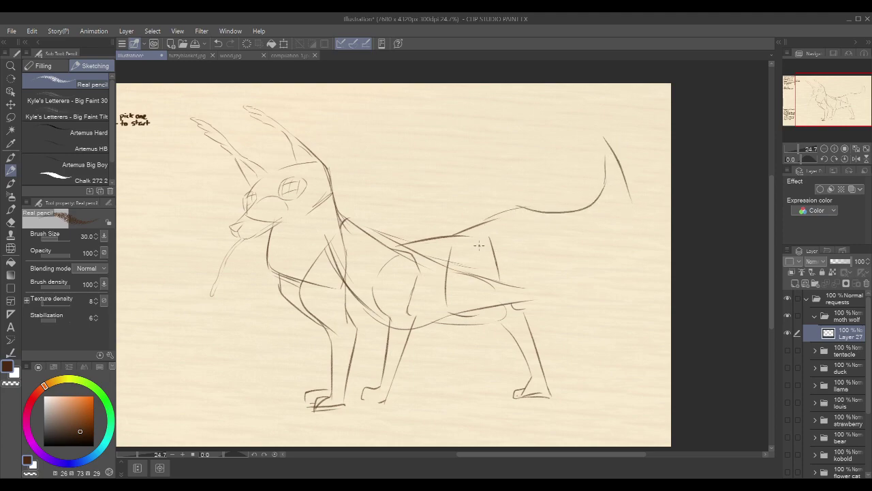
pyautogui.moveTo(477, 245)
pyautogui.mouseDown()
pyautogui.moveTo(543, 275)
pyautogui.moveTo(566, 261)
pyautogui.mouseUp()
pyautogui.moveTo(627, 193); pyautogui.dragTo(590, 256)
pyautogui.moveTo(474, 232); pyautogui.dragTo(522, 206)
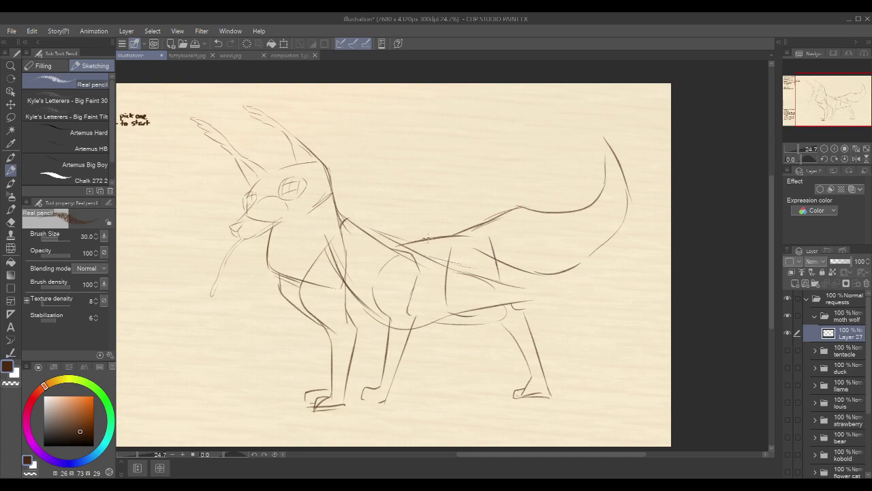
# Sketch the far hind leg with its paw just in front of the near hind leg
pyautogui.moveTo(431, 274)
pyautogui.mouseDown()
pyautogui.moveTo(479, 322)
pyautogui.moveTo(474, 343)
pyautogui.moveTo(469, 333)
pyautogui.moveTo(480, 374)
pyautogui.moveTo(457, 376)
pyautogui.moveTo(487, 382)
pyautogui.mouseUp()
pyautogui.moveTo(485, 328); pyautogui.dragTo(496, 383)
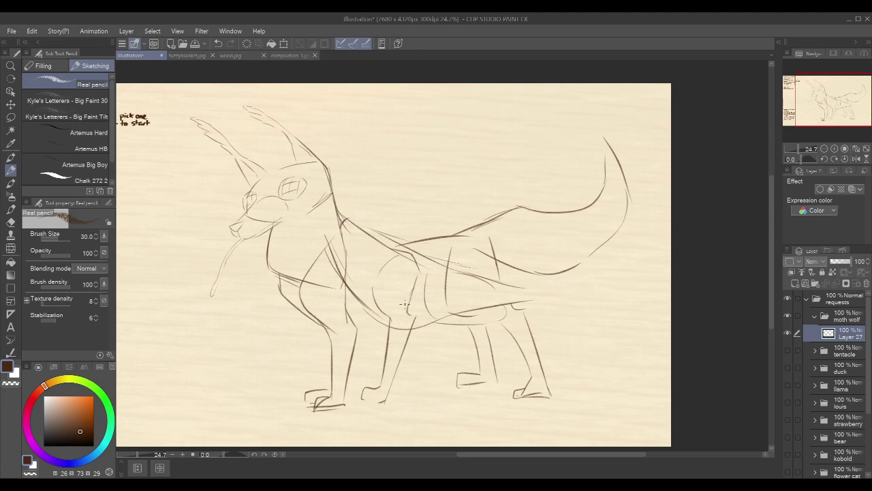
# Erase the sketched middle leg and part of its shoulder with lasso selections, and clear the selection
pyautogui.press('m')
pyautogui.moveTo(422, 272)
pyautogui.mouseDown()
pyautogui.moveTo(413, 262)
pyautogui.moveTo(372, 300)
pyautogui.moveTo(426, 307)
pyautogui.moveTo(423, 283)
pyautogui.mouseUp()
pyautogui.moveTo(424, 314)
pyautogui.mouseDown()
pyautogui.moveTo(368, 351)
pyautogui.moveTo(413, 382)
pyautogui.moveTo(424, 320)
pyautogui.mouseUp()
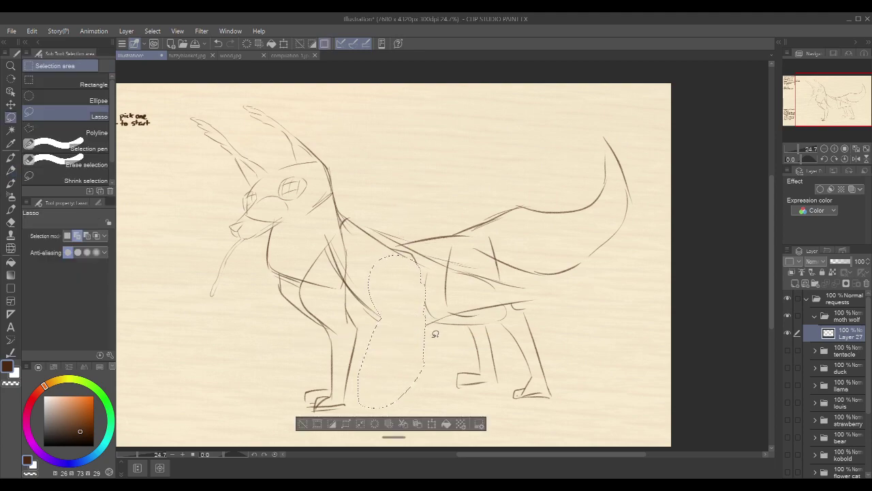
pyautogui.hotkey('ctrl', 'd')
# Redraw the middle leg with a curved shoulder, a slightly backward-slanting lower leg and a paw, undoing strokes that miss
pyautogui.press('p')
pyautogui.moveTo(374, 256)
pyautogui.mouseDown()
pyautogui.moveTo(376, 304)
pyautogui.moveTo(424, 328)
pyautogui.moveTo(417, 335)
pyautogui.moveTo(400, 303)
pyautogui.moveTo(380, 301)
pyautogui.moveTo(407, 323)
pyautogui.mouseUp()
pyautogui.hotkey('ctrl', 'z')
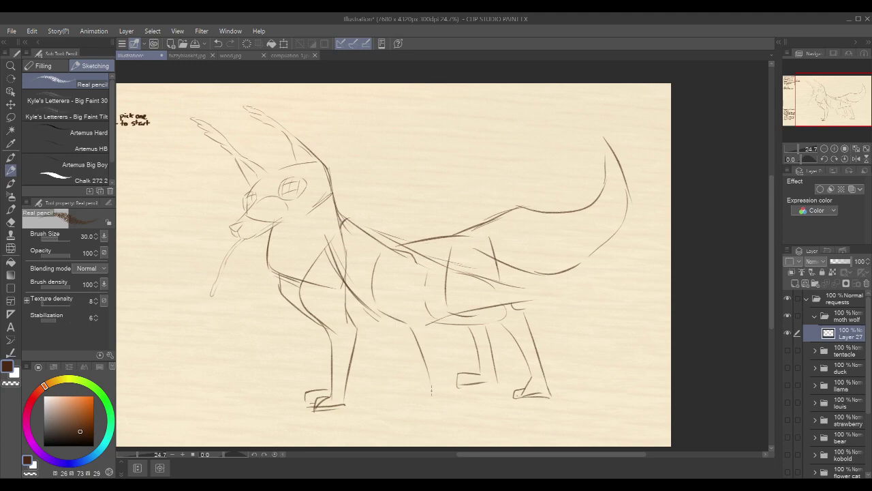
pyautogui.hotkey('ctrl', 'z')
pyautogui.moveTo(372, 290)
pyautogui.mouseDown()
pyautogui.moveTo(410, 324)
pyautogui.moveTo(420, 351)
pyautogui.mouseUp()
pyautogui.hotkey('ctrl', 'z')
pyautogui.hotkey('ctrl', 'z')
pyautogui.moveTo(373, 292)
pyautogui.mouseDown()
pyautogui.moveTo(408, 332)
pyautogui.moveTo(429, 398)
pyautogui.moveTo(415, 404)
pyautogui.moveTo(442, 401)
pyautogui.mouseUp()
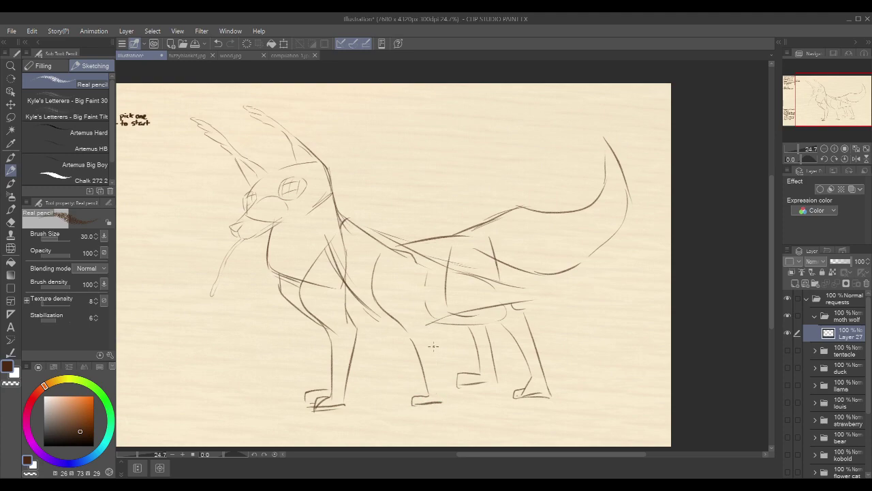
pyautogui.moveTo(422, 280); pyautogui.dragTo(439, 401)
pyautogui.hotkey('ctrl', 'z')
pyautogui.moveTo(430, 324); pyautogui.dragTo(440, 393)
# Sketch the partly hidden far leg and the underside of the chest between the front and middle legs
pyautogui.moveTo(347, 264)
pyautogui.mouseDown()
pyautogui.moveTo(359, 315)
pyautogui.moveTo(389, 337)
pyautogui.moveTo(386, 326)
pyautogui.moveTo(407, 334)
pyautogui.moveTo(396, 350)
pyautogui.moveTo(405, 338)
pyautogui.moveTo(374, 342)
pyautogui.moveTo(361, 364)
pyautogui.mouseUp()
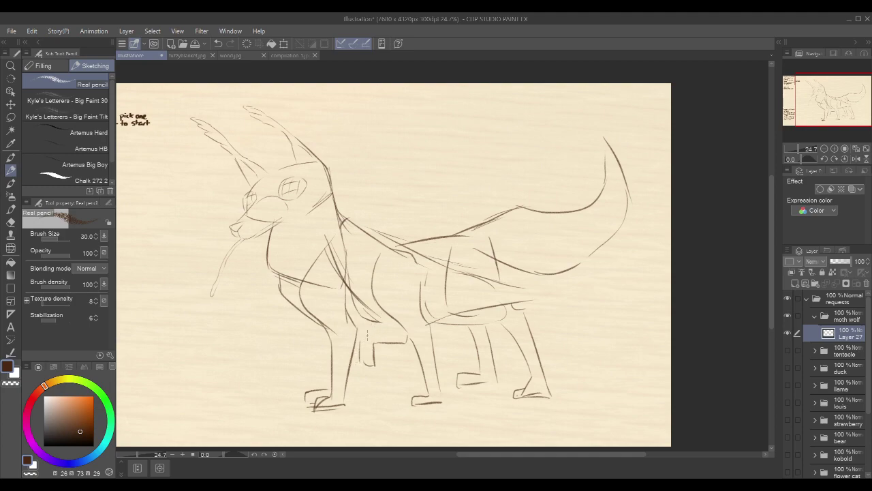
pyautogui.moveTo(359, 325); pyautogui.dragTo(397, 331)
pyautogui.moveTo(347, 311); pyautogui.dragTo(387, 324)
pyautogui.moveTo(366, 329); pyautogui.dragTo(400, 329)
# Lower the rough sketch layer's opacity to 26% and add a new layer above it
pyautogui.moveTo(837, 261); pyautogui.dragTo(835, 261)
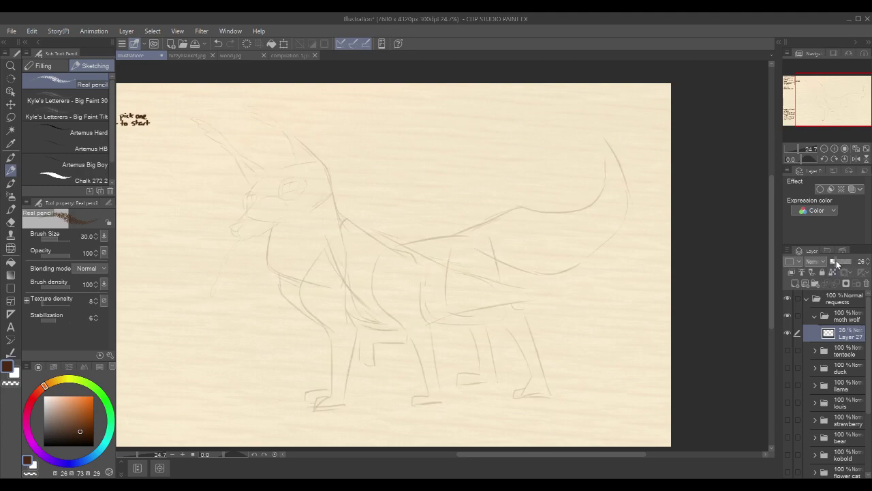
pyautogui.click(802, 281)
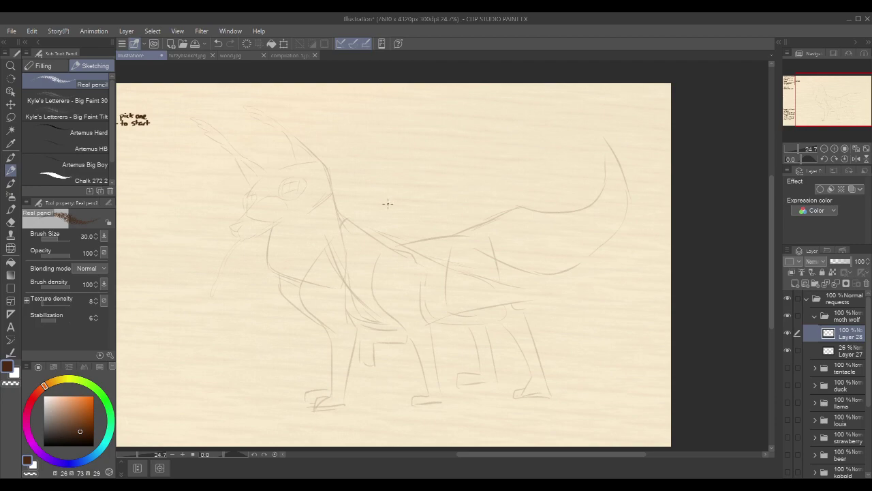
# Redraw the near antenna with its feathery edge, the back of the head and the forehead line in darker strokes
pyautogui.moveTo(398, 181); pyautogui.dragTo(414, 173)
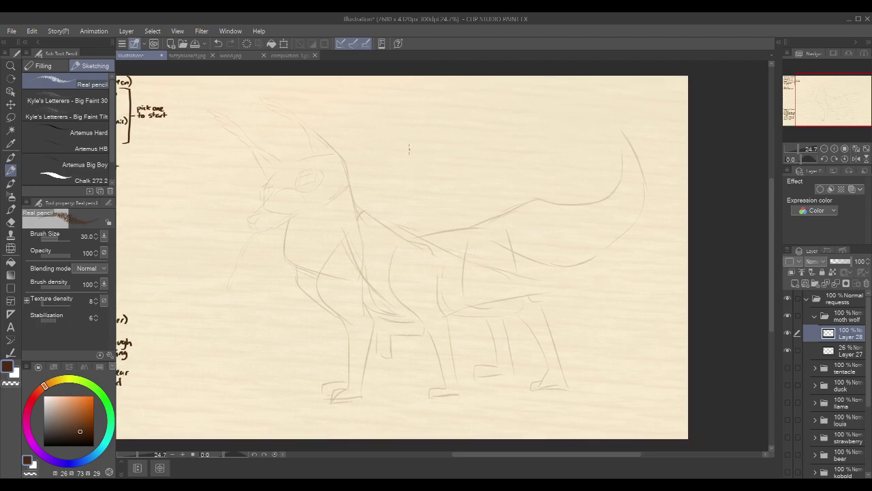
pyautogui.moveTo(337, 131); pyautogui.dragTo(347, 122)
pyautogui.moveTo(421, 154)
pyautogui.mouseDown()
pyautogui.moveTo(453, 198)
pyautogui.moveTo(457, 182)
pyautogui.mouseUp()
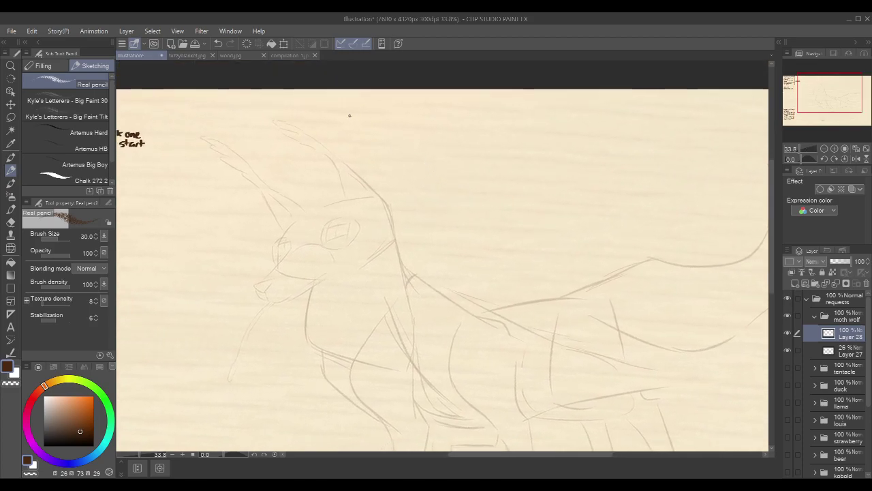
pyautogui.moveTo(271, 108); pyautogui.dragTo(365, 176)
pyautogui.hotkey('ctrl', 'z')
pyautogui.moveTo(307, 134); pyautogui.dragTo(389, 200)
pyautogui.moveTo(272, 106)
pyautogui.mouseDown()
pyautogui.moveTo(284, 124)
pyautogui.moveTo(271, 114)
pyautogui.moveTo(271, 124)
pyautogui.moveTo(331, 157)
pyautogui.moveTo(341, 192)
pyautogui.mouseUp()
pyautogui.hotkey('ctrl', 'z')
pyautogui.moveTo(329, 157)
pyautogui.mouseDown()
pyautogui.moveTo(342, 192)
pyautogui.moveTo(352, 201)
pyautogui.moveTo(365, 194)
pyautogui.moveTo(361, 201)
pyautogui.moveTo(395, 243)
pyautogui.mouseUp()
pyautogui.moveTo(391, 171); pyautogui.dragTo(433, 161)
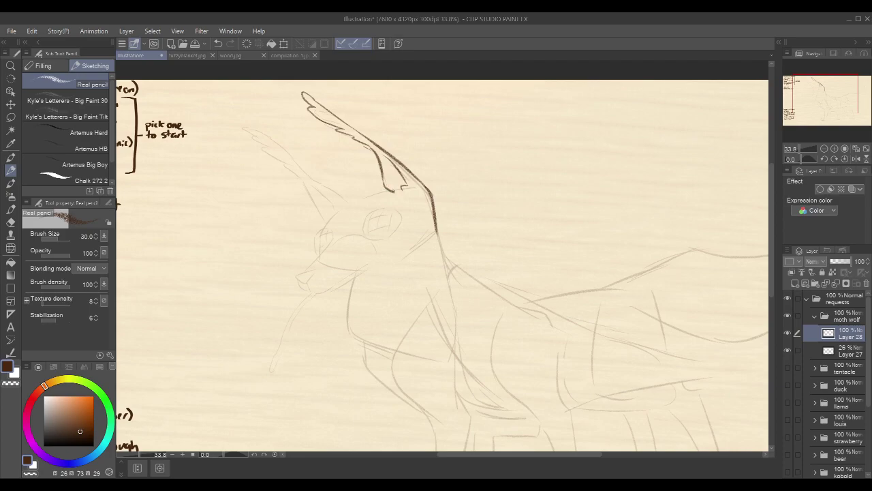
pyautogui.moveTo(387, 190); pyautogui.dragTo(347, 203)
pyautogui.hotkey('ctrl', 'z')
# Redraw the far antenna with its feathery lower edge over the rough sketch, undoing and repeating strokes that miss
pyautogui.moveTo(498, 164); pyautogui.dragTo(472, 185)
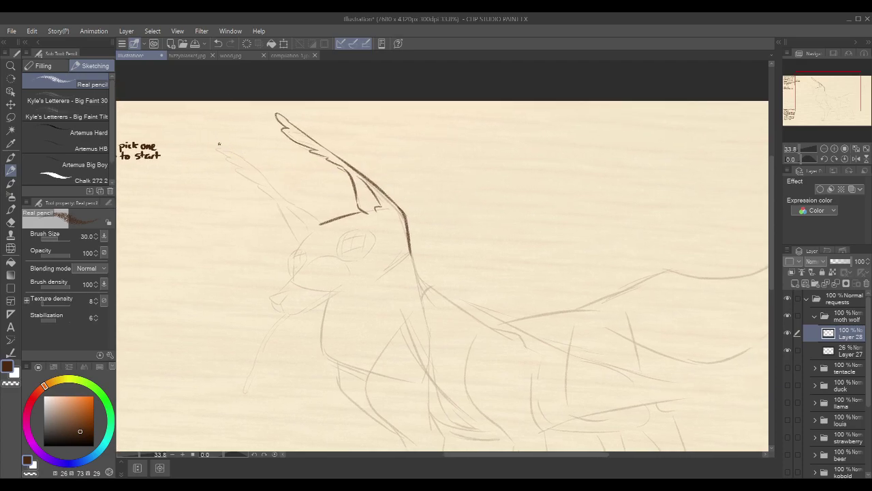
pyautogui.moveTo(211, 145)
pyautogui.mouseDown()
pyautogui.moveTo(254, 166)
pyautogui.moveTo(239, 151)
pyautogui.moveTo(290, 203)
pyautogui.mouseUp()
pyautogui.hotkey('ctrl', 'z')
pyautogui.hotkey('ctrl', 'y')
pyautogui.hotkey('ctrl', 'z')
pyautogui.moveTo(243, 158); pyautogui.dragTo(320, 223)
pyautogui.moveTo(214, 146)
pyautogui.mouseDown()
pyautogui.moveTo(230, 162)
pyautogui.moveTo(231, 143)
pyautogui.moveTo(229, 168)
pyautogui.moveTo(267, 190)
pyautogui.mouseUp()
pyautogui.hotkey('ctrl', 'z')
pyautogui.hotkey('ctrl', 'z')
pyautogui.moveTo(231, 162); pyautogui.dragTo(280, 205)
pyautogui.hotkey('ctrl', 'z')
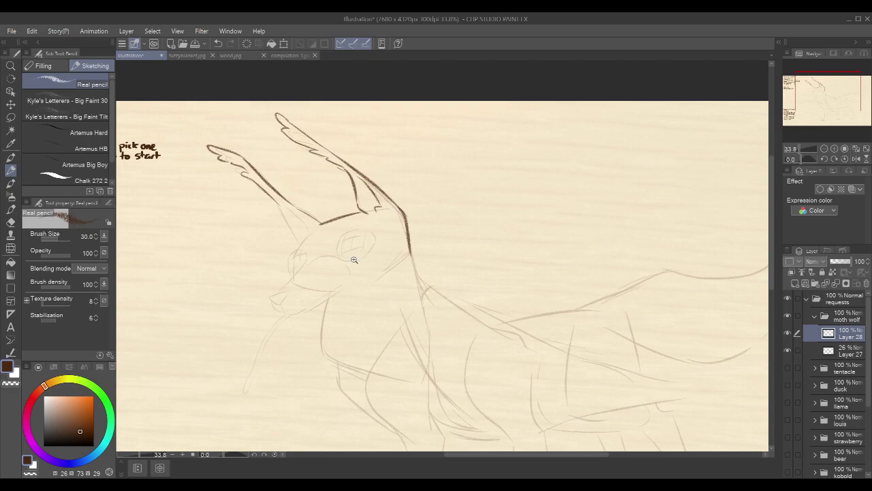
# Redraw the muzzle in darker lines, including its bridge, the nose, the chin and the lower jaw
pyautogui.scroll(2, 354, 260)
pyautogui.moveTo(284, 246); pyautogui.dragTo(280, 268)
pyautogui.moveTo(424, 255); pyautogui.dragTo(440, 232)
pyautogui.moveTo(300, 240); pyautogui.dragTo(254, 284)
pyautogui.hotkey('ctrl', 'z')
pyautogui.moveTo(300, 238); pyautogui.dragTo(248, 292)
pyautogui.hotkey('ctrl', 'z')
pyautogui.hotkey('ctrl', 'z')
pyautogui.moveTo(301, 235)
pyautogui.mouseDown()
pyautogui.moveTo(258, 284)
pyautogui.moveTo(255, 297)
pyautogui.moveTo(278, 279)
pyautogui.moveTo(259, 314)
pyautogui.moveTo(288, 311)
pyautogui.moveTo(355, 272)
pyautogui.mouseUp()
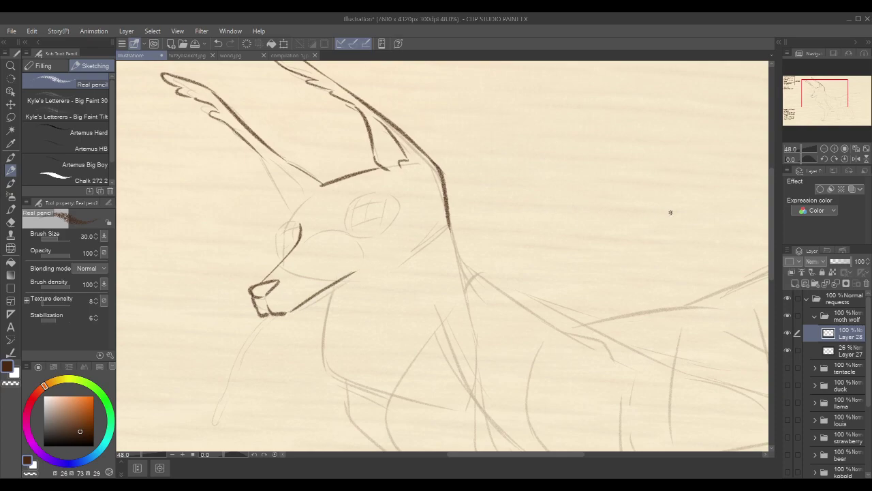
# Draw the base of the far antenna, the brow line and the outline of the large near eye
pyautogui.moveTo(699, 212); pyautogui.dragTo(583, 121)
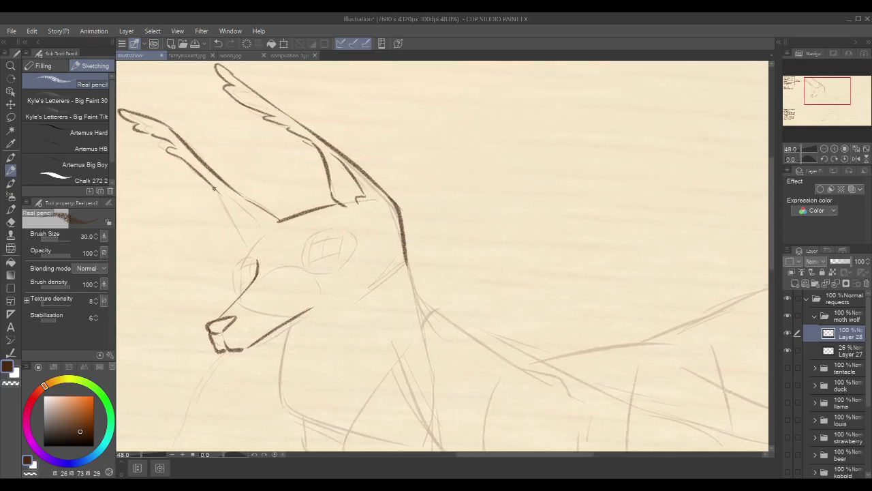
pyautogui.moveTo(220, 194); pyautogui.dragTo(239, 242)
pyautogui.moveTo(223, 194)
pyautogui.mouseDown()
pyautogui.moveTo(260, 223)
pyautogui.moveTo(242, 257)
pyautogui.mouseUp()
pyautogui.moveTo(324, 230)
pyautogui.mouseDown()
pyautogui.moveTo(312, 235)
pyautogui.moveTo(301, 263)
pyautogui.moveTo(315, 273)
pyautogui.moveTo(328, 227)
pyautogui.moveTo(359, 233)
pyautogui.moveTo(354, 258)
pyautogui.mouseUp()
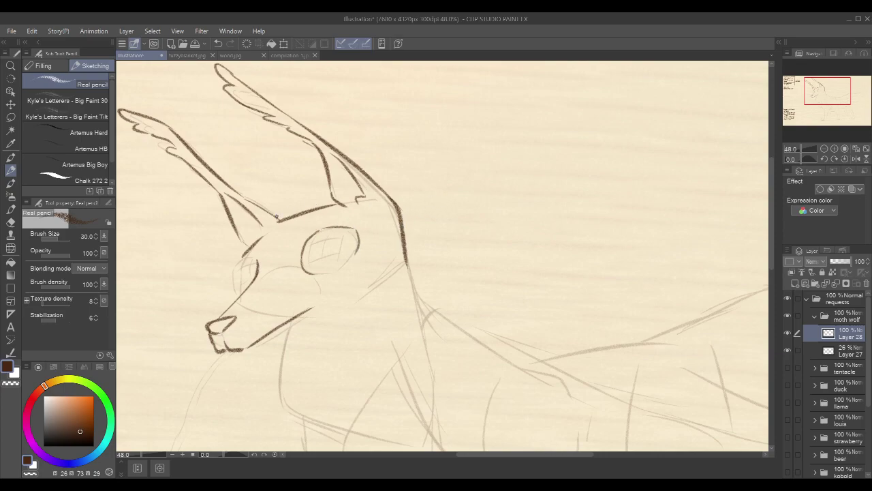
pyautogui.moveTo(415, 231); pyautogui.dragTo(401, 216)
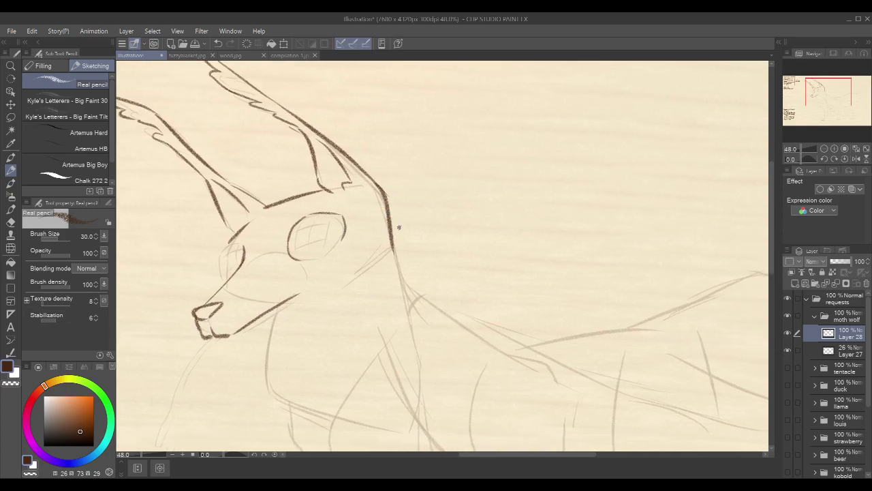
# Draw the pointed fur tuft on the near cheek and the lower cheek line in dark strokes
pyautogui.moveTo(386, 212)
pyautogui.mouseDown()
pyautogui.moveTo(419, 245)
pyautogui.moveTo(411, 233)
pyautogui.moveTo(439, 249)
pyautogui.mouseUp()
pyautogui.hotkey('ctrl', 'z')
pyautogui.moveTo(387, 214)
pyautogui.mouseDown()
pyautogui.moveTo(464, 226)
pyautogui.moveTo(425, 242)
pyautogui.moveTo(400, 269)
pyautogui.mouseUp()
pyautogui.moveTo(443, 251); pyautogui.dragTo(327, 283)
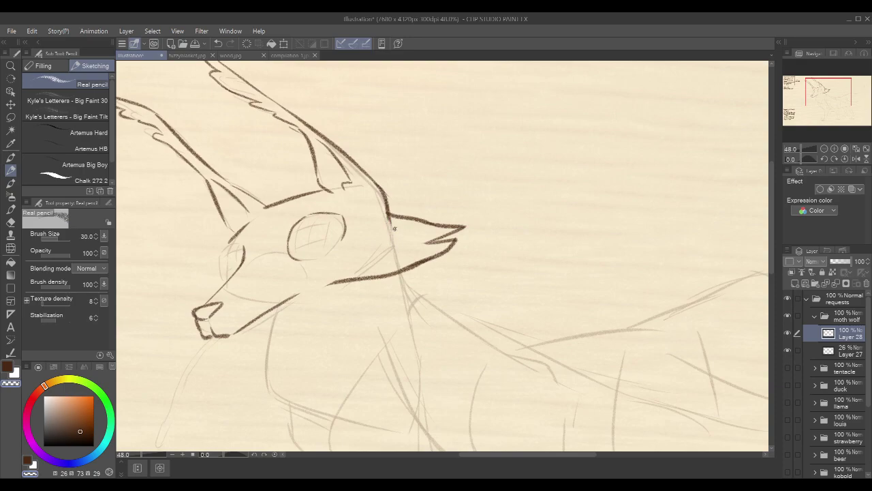
pyautogui.press('c')
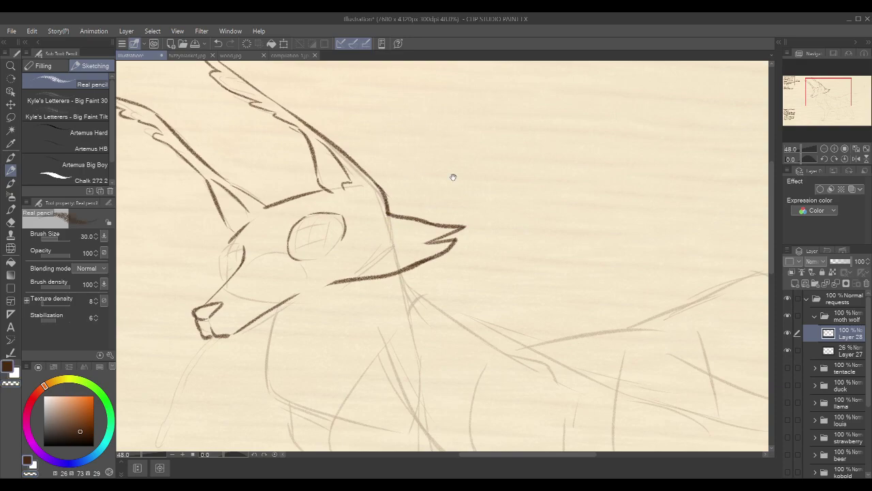
# Draw the far eye, the far cheek tuft and the curled proboscis hanging from the chin
pyautogui.moveTo(402, 174); pyautogui.dragTo(452, 154)
pyautogui.moveTo(287, 223)
pyautogui.mouseDown()
pyautogui.moveTo(276, 227)
pyautogui.moveTo(276, 252)
pyautogui.moveTo(228, 250)
pyautogui.moveTo(256, 277)
pyautogui.moveTo(240, 280)
pyautogui.moveTo(210, 357)
pyautogui.moveTo(246, 354)
pyautogui.moveTo(267, 324)
pyautogui.moveTo(260, 316)
pyautogui.moveTo(232, 329)
pyautogui.moveTo(232, 337)
pyautogui.moveTo(250, 337)
pyautogui.mouseUp()
pyautogui.scroll(-3, 522, 245)
pyautogui.moveTo(268, 267)
pyautogui.mouseDown()
pyautogui.moveTo(232, 306)
pyautogui.moveTo(220, 341)
pyautogui.moveTo(225, 324)
pyautogui.moveTo(227, 350)
pyautogui.moveTo(237, 352)
pyautogui.moveTo(221, 351)
pyautogui.moveTo(247, 341)
pyautogui.mouseUp()
pyautogui.hotkey('ctrl', 'z')
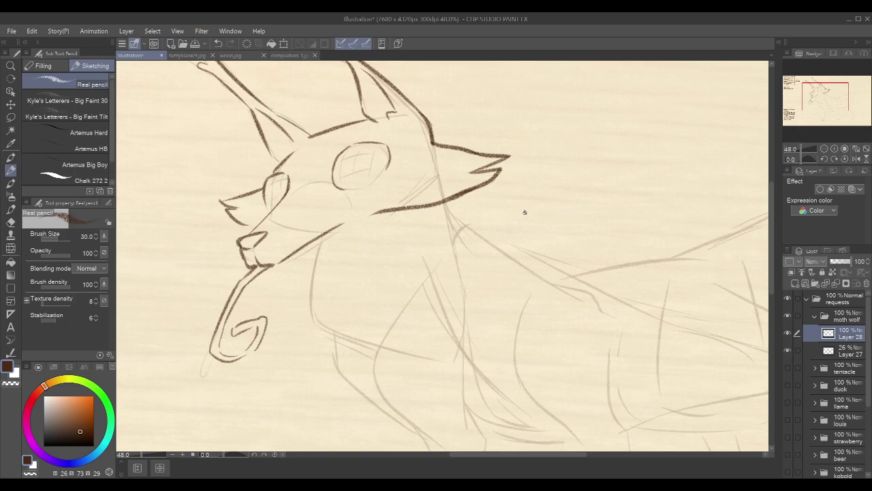
# Draw a second, lower jaw line beneath the mouth, running from the chin back toward the cheek
pyautogui.moveTo(265, 274); pyautogui.dragTo(362, 221)
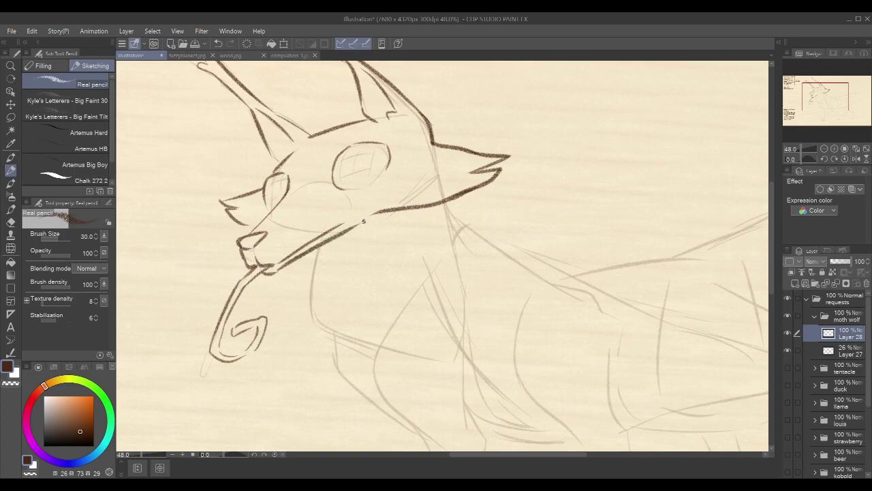
pyautogui.hotkey('ctrl', 'z')
pyautogui.moveTo(278, 273); pyautogui.dragTo(348, 228)
pyautogui.moveTo(619, 227); pyautogui.dragTo(597, 224)
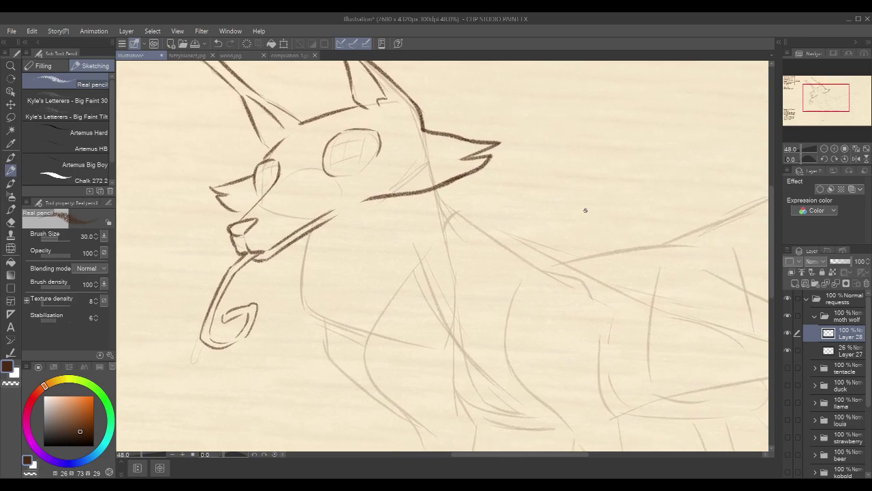
# Draw the front of the neck with a small fur tuft and curve it down into the chest
pyautogui.moveTo(538, 238)
pyautogui.mouseDown()
pyautogui.moveTo(532, 230)
pyautogui.moveTo(546, 235)
pyautogui.moveTo(530, 231)
pyautogui.mouseUp()
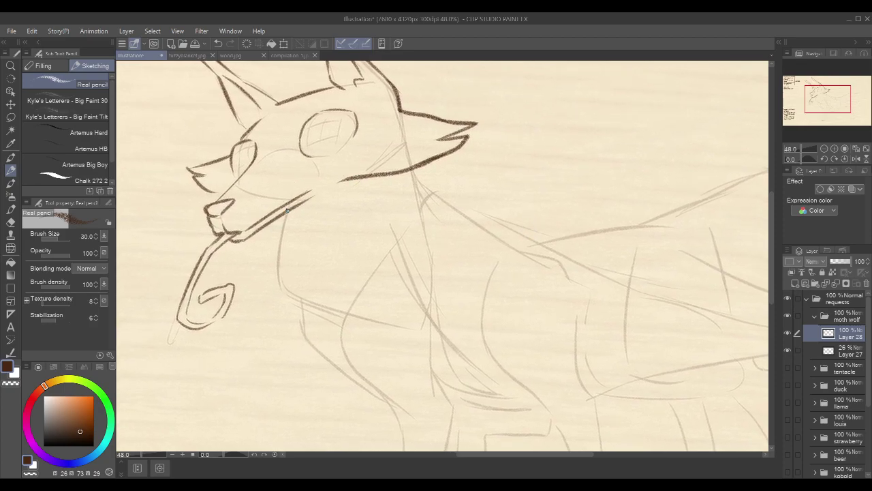
pyautogui.moveTo(286, 216); pyautogui.dragTo(263, 285)
pyautogui.hotkey('ctrl', 'z')
pyautogui.moveTo(288, 211); pyautogui.dragTo(264, 270)
pyautogui.hotkey('ctrl', 'z')
pyautogui.moveTo(287, 212)
pyautogui.mouseDown()
pyautogui.moveTo(270, 264)
pyautogui.moveTo(277, 253)
pyautogui.moveTo(278, 286)
pyautogui.moveTo(300, 307)
pyautogui.moveTo(341, 315)
pyautogui.mouseUp()
pyautogui.hotkey('ctrl', 'z')
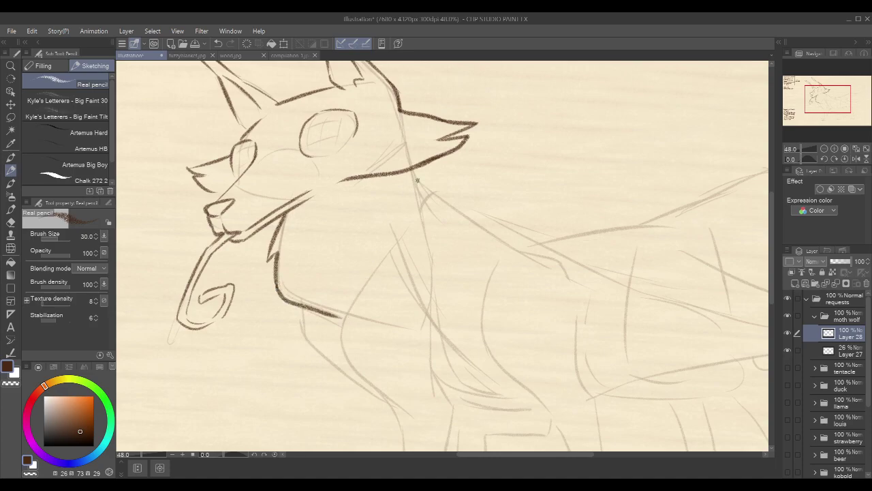
# Draw the back of the neck and the folded near wing's front and lower edges
pyautogui.moveTo(442, 165); pyautogui.dragTo(372, 179)
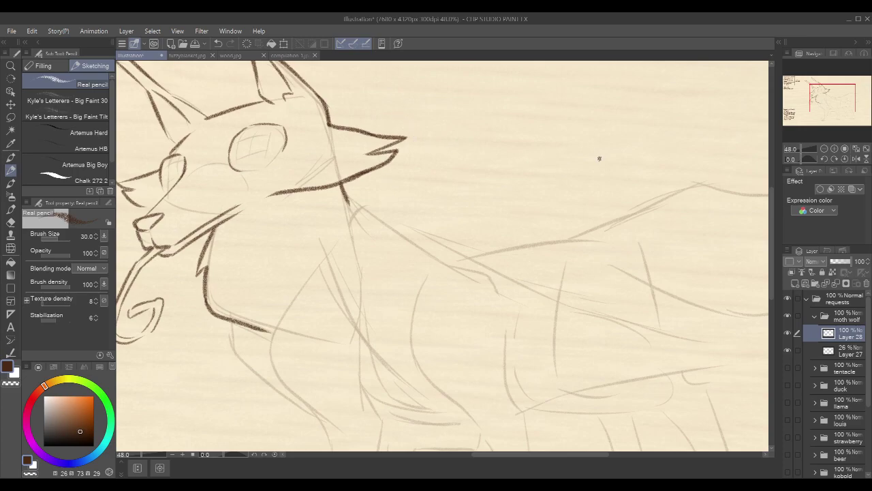
pyautogui.scroll(-2, 602, 154)
pyautogui.moveTo(629, 178)
pyautogui.mouseDown()
pyautogui.moveTo(560, 236)
pyautogui.moveTo(506, 176)
pyautogui.mouseUp()
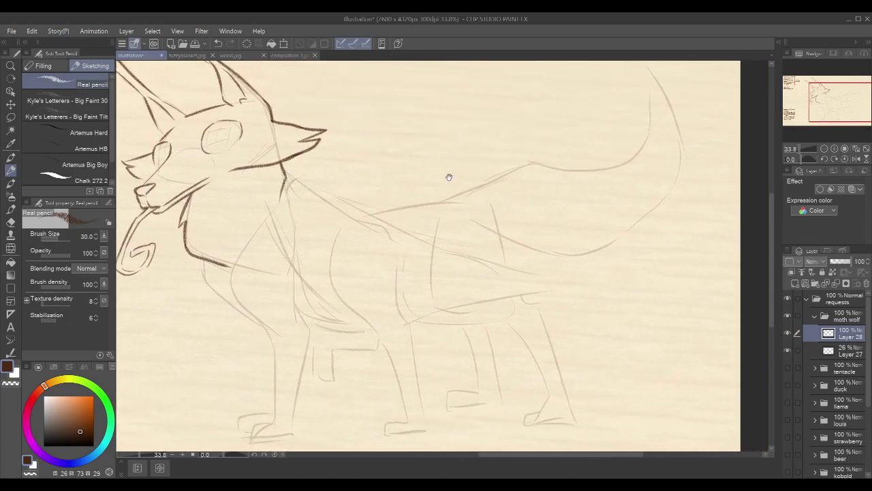
pyautogui.moveTo(450, 177); pyautogui.dragTo(391, 187)
pyautogui.moveTo(220, 213); pyautogui.dragTo(263, 296)
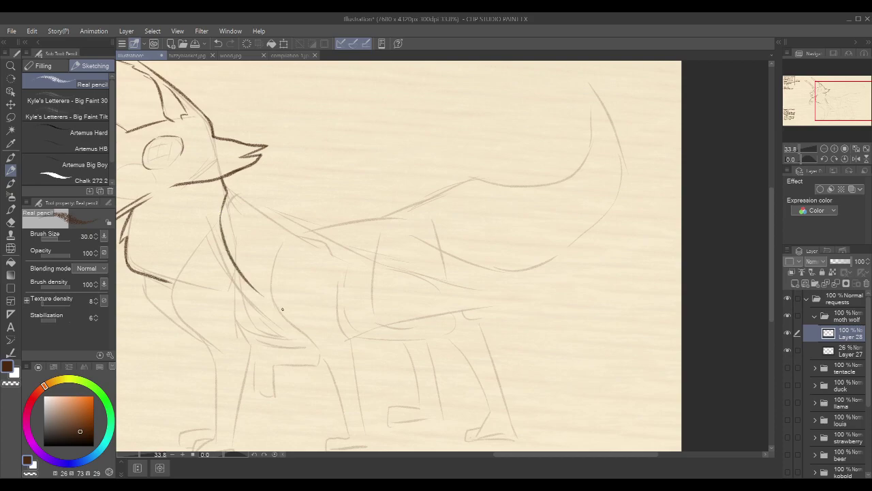
pyautogui.hotkey('ctrl', 'z')
pyautogui.moveTo(221, 214)
pyautogui.mouseDown()
pyautogui.moveTo(257, 296)
pyautogui.moveTo(284, 318)
pyautogui.moveTo(265, 307)
pyautogui.moveTo(352, 310)
pyautogui.moveTo(431, 279)
pyautogui.mouseUp()
pyautogui.hotkey('ctrl', 'z')
pyautogui.moveTo(267, 306)
pyautogui.mouseDown()
pyautogui.moveTo(402, 296)
pyautogui.moveTo(474, 270)
pyautogui.mouseUp()
# Draw the near wing's upper edge from neck to tip, plus the belly curve and hip line beneath it
pyautogui.moveTo(226, 190)
pyautogui.mouseDown()
pyautogui.moveTo(327, 240)
pyautogui.moveTo(428, 263)
pyautogui.mouseUp()
pyautogui.hotkey('ctrl', 'z')
pyautogui.moveTo(304, 230); pyautogui.dragTo(470, 273)
pyautogui.moveTo(287, 179); pyautogui.dragTo(303, 170)
pyautogui.moveTo(360, 195); pyautogui.dragTo(314, 210)
pyautogui.moveTo(330, 315)
pyautogui.mouseDown()
pyautogui.moveTo(315, 305)
pyautogui.moveTo(377, 325)
pyautogui.moveTo(390, 288)
pyautogui.mouseUp()
pyautogui.hotkey('ctrl', 'z')
pyautogui.moveTo(279, 185)
pyautogui.mouseDown()
pyautogui.moveTo(299, 186)
pyautogui.moveTo(269, 193)
pyautogui.moveTo(356, 182)
pyautogui.moveTo(415, 227)
pyautogui.mouseUp()
pyautogui.hotkey('ctrl', 'z')
pyautogui.moveTo(353, 203); pyautogui.dragTo(405, 221)
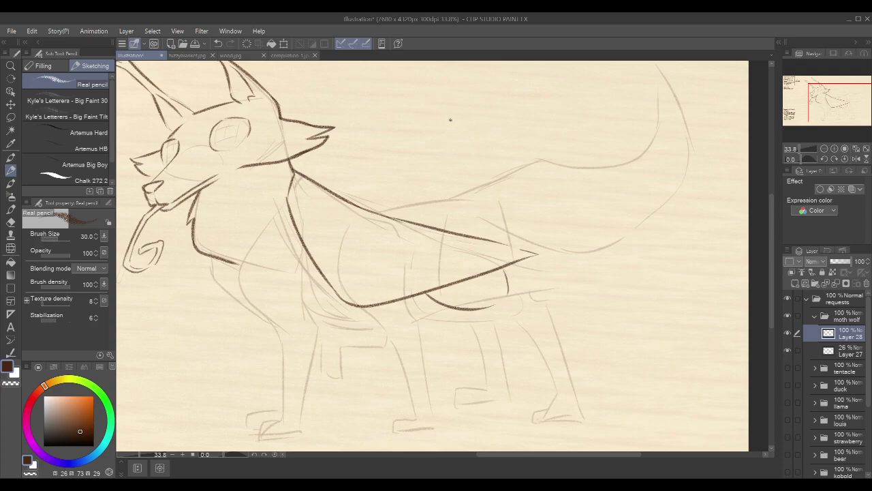
# Draw the front contour of the near foreleg's shoulder and upper leg, repeating the strokes that miss
pyautogui.moveTo(522, 230); pyautogui.dragTo(514, 185)
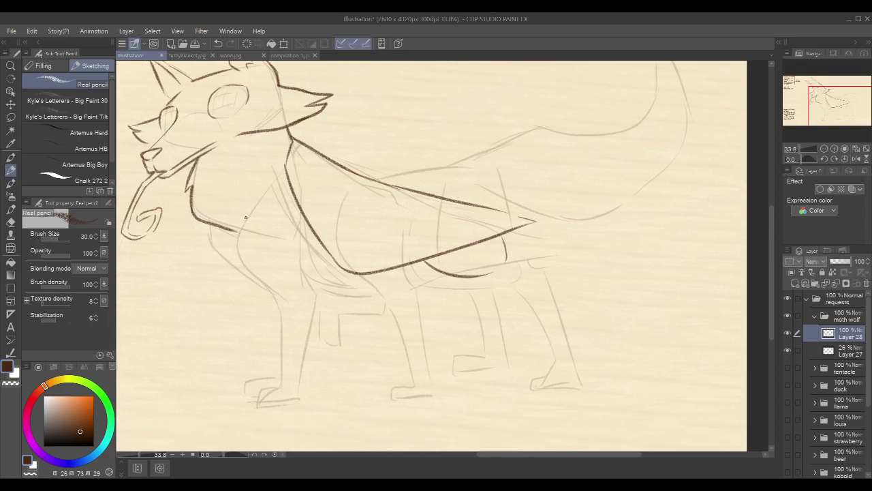
pyautogui.moveTo(255, 205); pyautogui.dragTo(232, 251)
pyautogui.hotkey('ctrl', 'z')
pyautogui.moveTo(259, 203)
pyautogui.mouseDown()
pyautogui.moveTo(241, 248)
pyautogui.moveTo(238, 239)
pyautogui.moveTo(284, 307)
pyautogui.mouseUp()
pyautogui.hotkey('ctrl', 'z')
pyautogui.moveTo(237, 235); pyautogui.dragTo(276, 298)
# Draw the back of the near upper foreleg and the curve of the far shoulder below the chest
pyautogui.moveTo(488, 181); pyautogui.dragTo(480, 188)
pyautogui.moveTo(301, 243)
pyautogui.mouseDown()
pyautogui.moveTo(299, 284)
pyautogui.moveTo(295, 276)
pyautogui.moveTo(307, 308)
pyautogui.mouseUp()
pyautogui.moveTo(199, 233); pyautogui.dragTo(203, 266)
pyautogui.moveTo(200, 232)
pyautogui.mouseDown()
pyautogui.moveTo(211, 266)
pyautogui.moveTo(249, 293)
pyautogui.mouseUp()
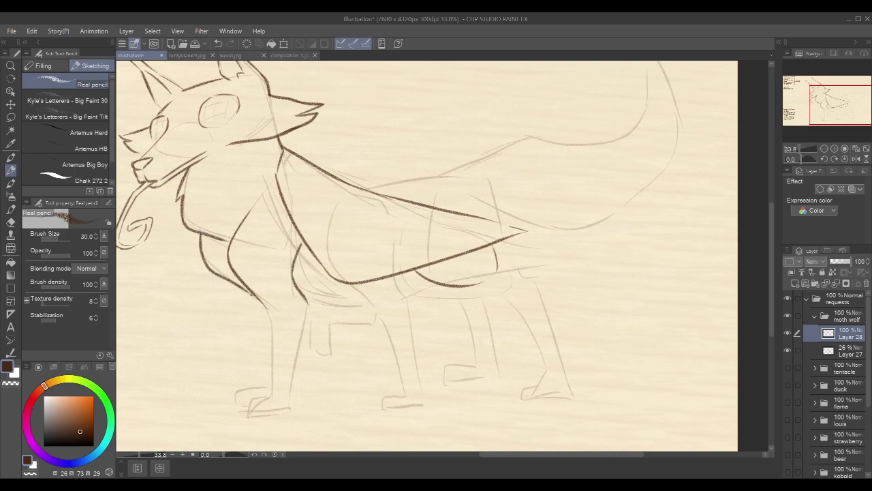
# Draw the front and back lines of the near lower foreleg, with a fur tuft at the elbow
pyautogui.moveTo(359, 233); pyautogui.dragTo(393, 207)
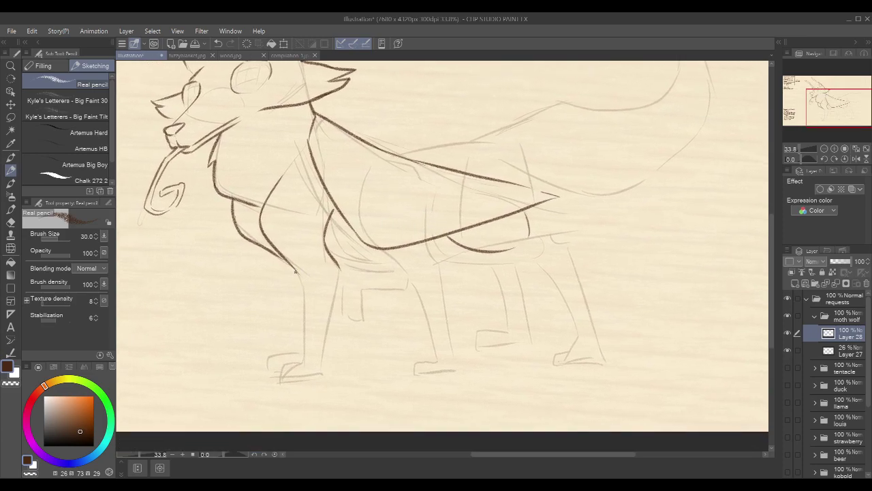
pyautogui.moveTo(297, 274); pyautogui.dragTo(307, 349)
pyautogui.moveTo(336, 263)
pyautogui.mouseDown()
pyautogui.moveTo(344, 279)
pyautogui.moveTo(322, 365)
pyautogui.mouseUp()
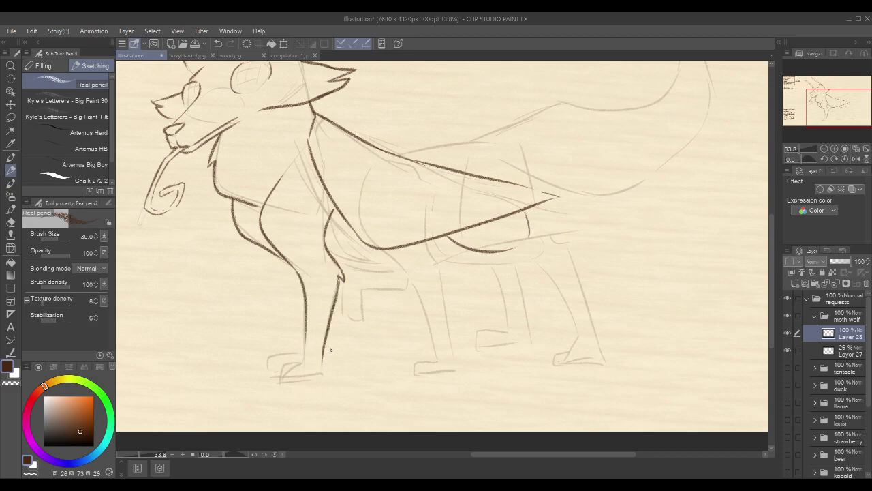
pyautogui.moveTo(447, 281)
pyautogui.mouseDown()
pyautogui.moveTo(448, 292)
pyautogui.moveTo(462, 258)
pyautogui.mouseUp()
pyautogui.moveTo(336, 334); pyautogui.dragTo(336, 352)
# Draw the near foreleg's paw with its toes and join it to the lower leg
pyautogui.moveTo(387, 263); pyautogui.dragTo(416, 236)
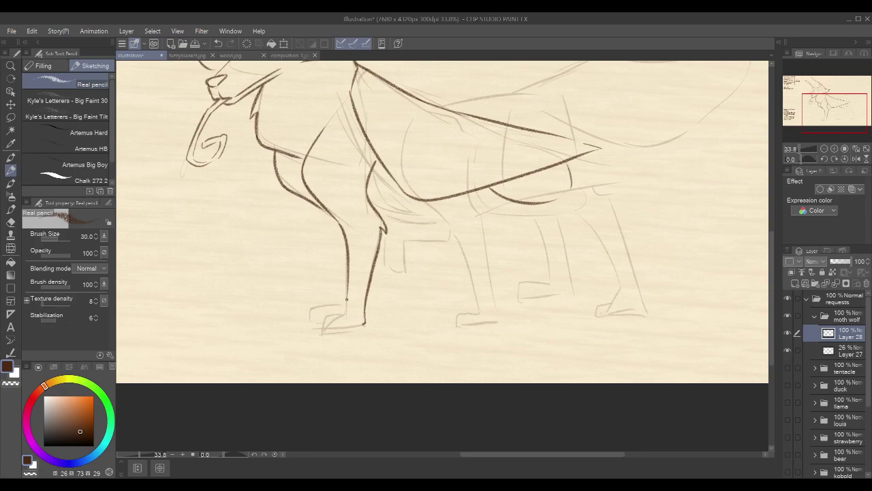
pyautogui.moveTo(346, 295)
pyautogui.mouseDown()
pyautogui.moveTo(341, 305)
pyautogui.moveTo(319, 309)
pyautogui.moveTo(314, 334)
pyautogui.moveTo(316, 325)
pyautogui.moveTo(368, 326)
pyautogui.mouseUp()
pyautogui.hotkey('ctrl', 'z')
pyautogui.hotkey('ctrl', 'z')
pyautogui.hotkey('ctrl', 'z')
pyautogui.moveTo(316, 332)
pyautogui.mouseDown()
pyautogui.moveTo(365, 322)
pyautogui.moveTo(323, 329)
pyautogui.mouseUp()
pyautogui.moveTo(444, 168); pyautogui.dragTo(502, 170)
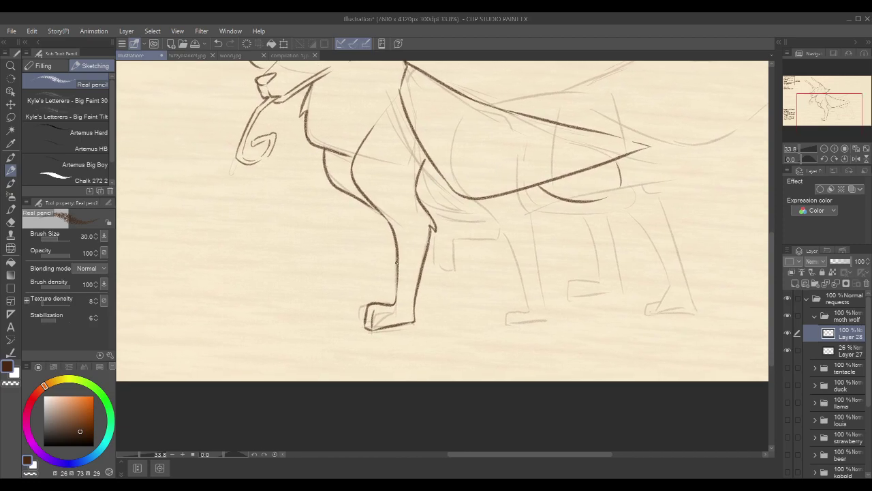
pyautogui.moveTo(369, 304)
pyautogui.mouseDown()
pyautogui.moveTo(355, 307)
pyautogui.moveTo(357, 324)
pyautogui.mouseUp()
pyautogui.moveTo(397, 257); pyautogui.dragTo(391, 304)
# Draw the back line rising behind the wing toward the base of the tail
pyautogui.moveTo(675, 205)
pyautogui.mouseDown()
pyautogui.moveTo(599, 296)
pyautogui.moveTo(552, 298)
pyautogui.moveTo(578, 279)
pyautogui.moveTo(596, 289)
pyautogui.moveTo(407, 229)
pyautogui.mouseUp()
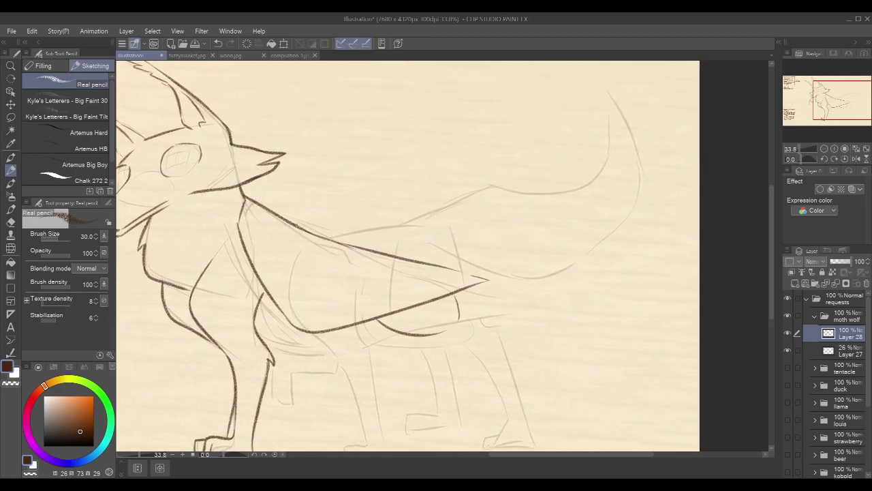
pyautogui.moveTo(289, 223)
pyautogui.mouseDown()
pyautogui.moveTo(356, 238)
pyautogui.moveTo(417, 218)
pyautogui.mouseUp()
pyautogui.hotkey('ctrl', 'z')
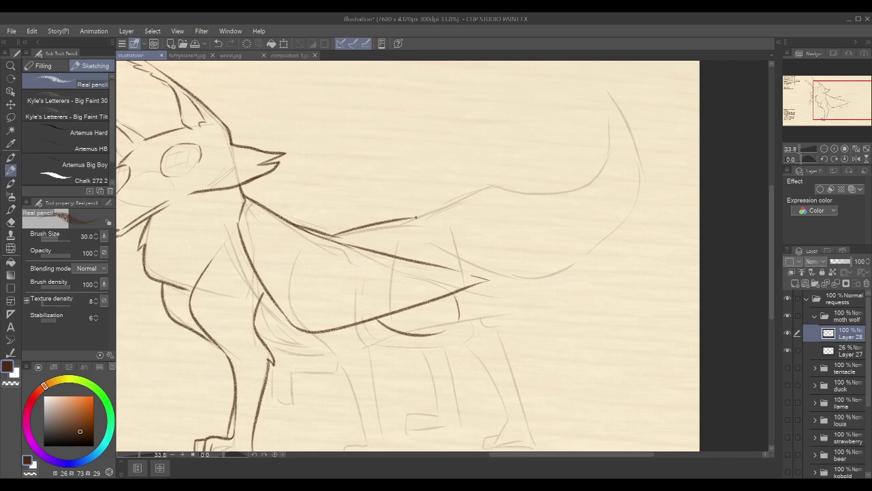
pyautogui.hotkey('ctrl', 'z')
pyautogui.moveTo(333, 235); pyautogui.dragTo(433, 215)
# Draw the front contour of the near middle leg from the wing down to the ankle, redoing strokes that miss
pyautogui.moveTo(510, 283)
pyautogui.mouseDown()
pyautogui.moveTo(538, 261)
pyautogui.moveTo(593, 269)
pyautogui.moveTo(596, 255)
pyautogui.moveTo(593, 262)
pyautogui.mouseUp()
pyautogui.moveTo(480, 210); pyautogui.dragTo(492, 195)
pyautogui.moveTo(336, 282); pyautogui.dragTo(374, 316)
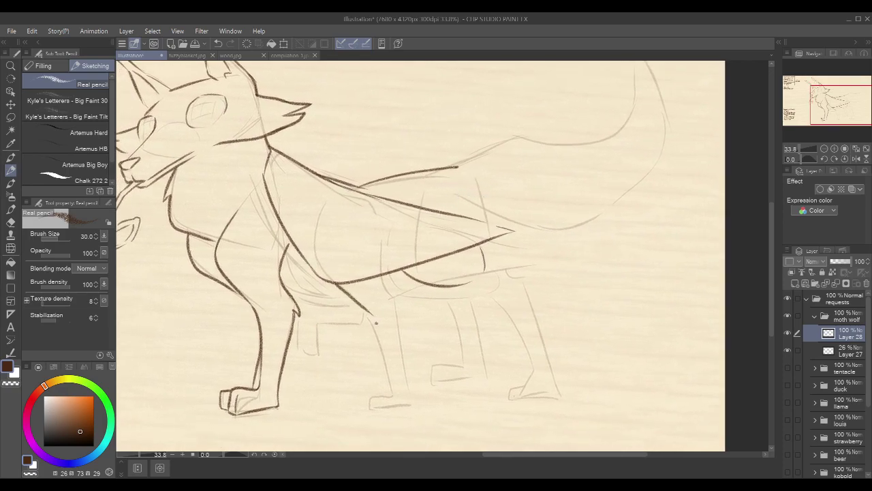
pyautogui.hotkey('ctrl', 'z')
pyautogui.hotkey('ctrl', 'y')
pyautogui.hotkey('ctrl', 'z')
pyautogui.moveTo(348, 292); pyautogui.dragTo(374, 324)
pyautogui.hotkey('ctrl', 'z')
pyautogui.moveTo(339, 283); pyautogui.dragTo(364, 312)
pyautogui.hotkey('ctrl', 'z')
pyautogui.moveTo(340, 284); pyautogui.dragTo(365, 314)
pyautogui.hotkey('ctrl', 'z')
pyautogui.moveTo(337, 282); pyautogui.dragTo(366, 310)
pyautogui.hotkey('ctrl', 'z')
pyautogui.moveTo(336, 282)
pyautogui.mouseDown()
pyautogui.moveTo(375, 324)
pyautogui.moveTo(388, 397)
pyautogui.mouseUp()
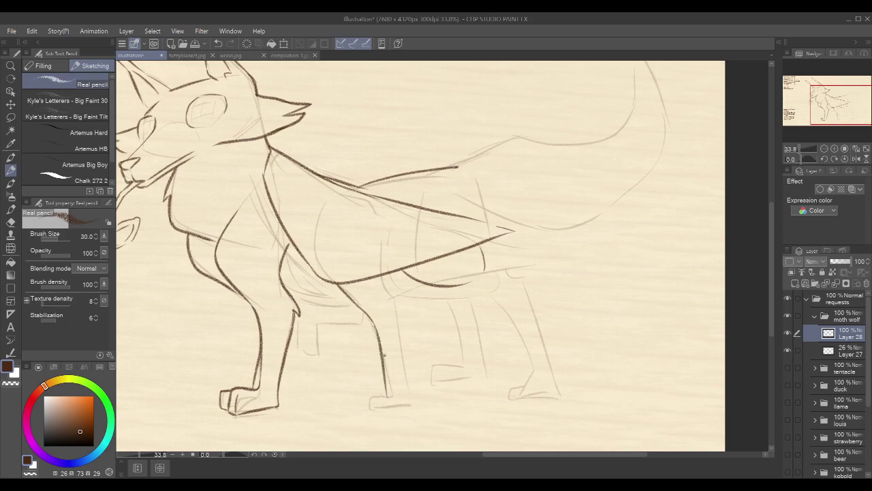
# Draw the back contour of the near middle leg, with a fur tuft below the wing
pyautogui.moveTo(384, 274)
pyautogui.mouseDown()
pyautogui.moveTo(398, 296)
pyautogui.moveTo(403, 291)
pyautogui.moveTo(404, 311)
pyautogui.mouseUp()
pyautogui.hotkey('ctrl', 'z')
pyautogui.moveTo(465, 325); pyautogui.dragTo(488, 314)
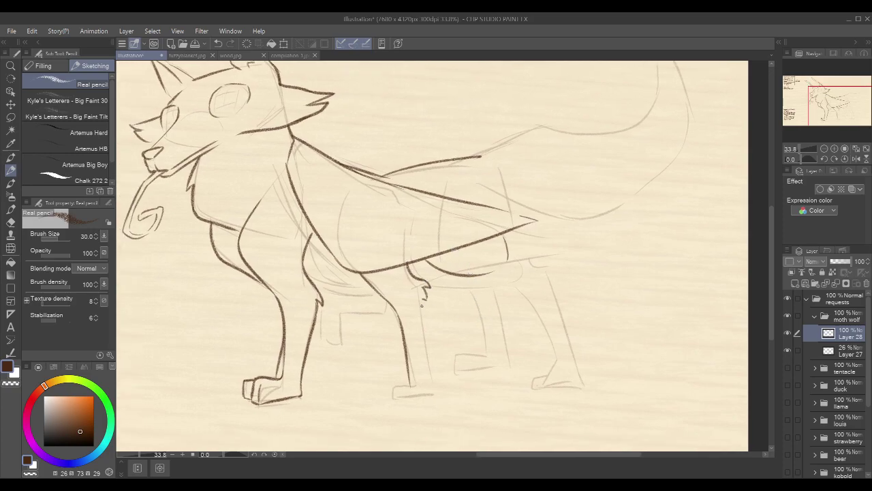
pyautogui.moveTo(423, 316); pyautogui.dragTo(432, 385)
pyautogui.hotkey('ctrl', 'z')
pyautogui.moveTo(422, 300); pyautogui.dragTo(430, 385)
# Draw the near middle leg's paw with its toes over the rough foot
pyautogui.moveTo(492, 312)
pyautogui.mouseDown()
pyautogui.moveTo(508, 303)
pyautogui.moveTo(519, 269)
pyautogui.mouseUp()
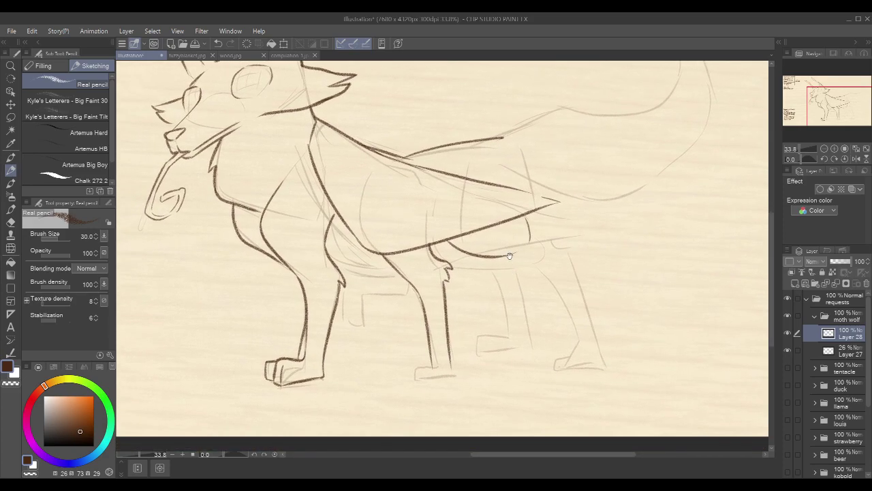
pyautogui.moveTo(434, 353)
pyautogui.mouseDown()
pyautogui.moveTo(437, 332)
pyautogui.moveTo(412, 369)
pyautogui.moveTo(462, 354)
pyautogui.mouseUp()
pyautogui.hotkey('ctrl', 'z')
pyautogui.moveTo(424, 352); pyautogui.dragTo(417, 370)
# Draw the curved underside of the body between the near foreleg and the middle leg
pyautogui.moveTo(598, 226)
pyautogui.mouseDown()
pyautogui.moveTo(550, 272)
pyautogui.moveTo(532, 279)
pyautogui.mouseUp()
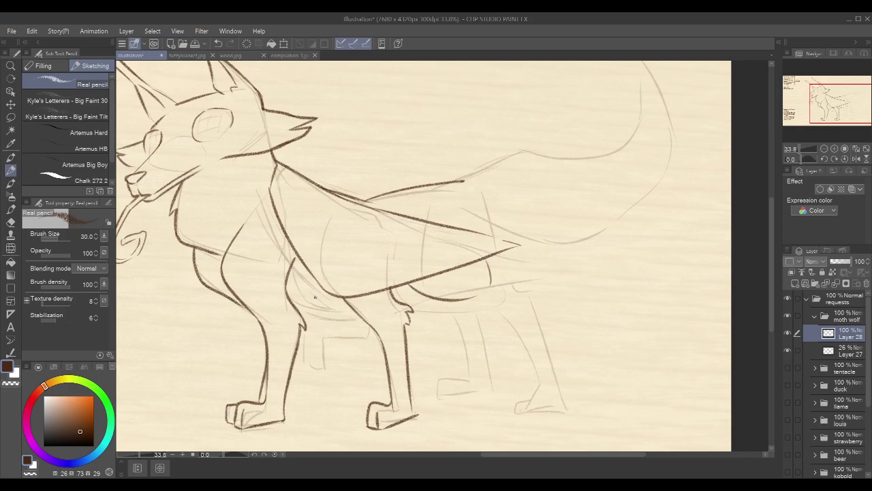
pyautogui.moveTo(287, 286)
pyautogui.mouseDown()
pyautogui.moveTo(323, 305)
pyautogui.moveTo(346, 301)
pyautogui.mouseUp()
pyautogui.hotkey('ctrl', 'z')
pyautogui.moveTo(286, 289); pyautogui.dragTo(348, 308)
pyautogui.hotkey('ctrl', 'z')
pyautogui.moveTo(286, 290); pyautogui.dragTo(345, 305)
# Lasso the belly curve and the short hip line beneath the wing and delete them, then return to the pencil
pyautogui.moveTo(633, 246)
pyautogui.mouseDown()
pyautogui.moveTo(627, 239)
pyautogui.moveTo(571, 274)
pyautogui.moveTo(392, 311)
pyautogui.moveTo(413, 297)
pyautogui.mouseUp()
pyautogui.press('m')
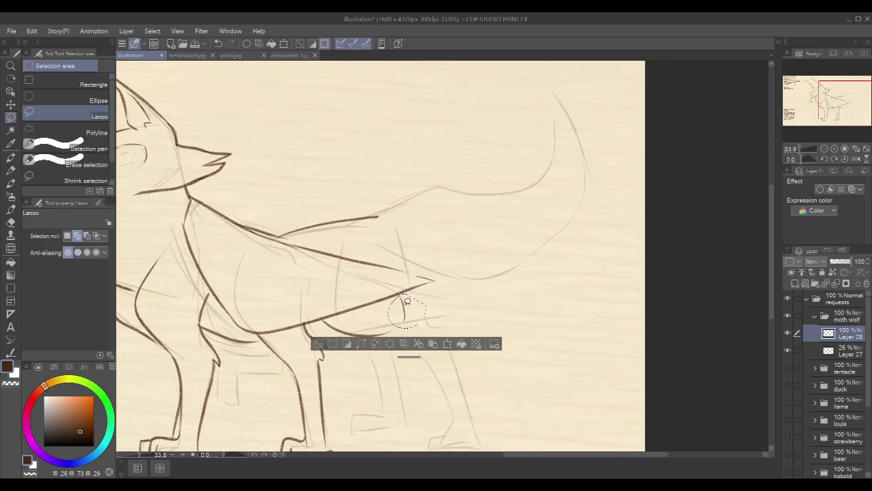
pyautogui.moveTo(335, 315)
pyautogui.mouseDown()
pyautogui.moveTo(372, 341)
pyautogui.moveTo(413, 328)
pyautogui.moveTo(396, 313)
pyautogui.mouseUp()
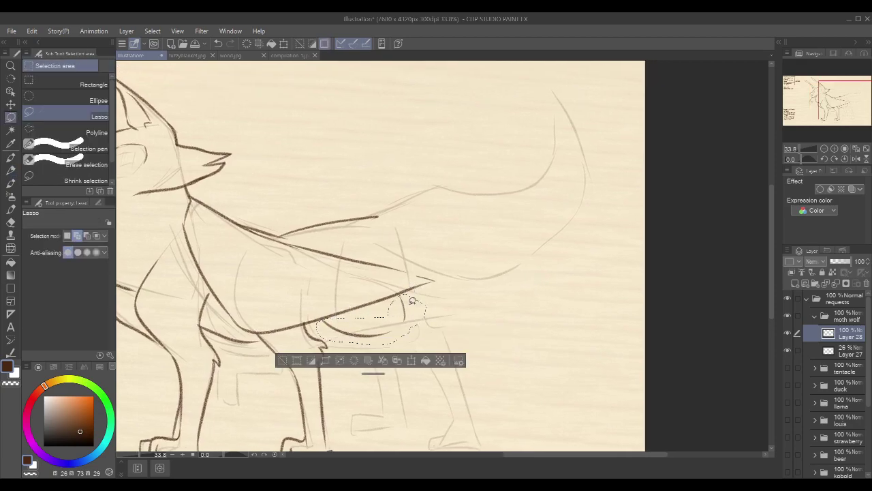
pyautogui.hotkey('ctrl', 'd')
pyautogui.press('p')
# Draw the far wing showing above the near one, inner lines on the near wing and its first shoulder markings
pyautogui.moveTo(526, 234)
pyautogui.mouseDown()
pyautogui.moveTo(594, 249)
pyautogui.moveTo(643, 245)
pyautogui.moveTo(510, 259)
pyautogui.mouseUp()
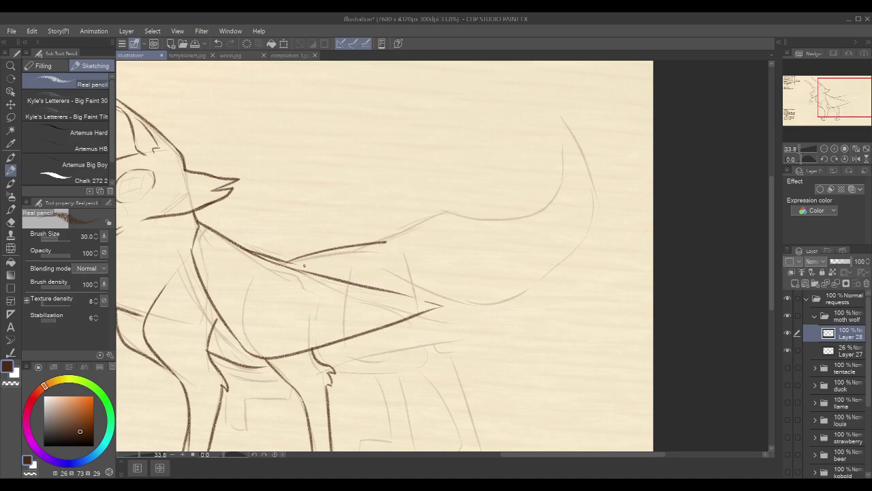
pyautogui.moveTo(288, 264)
pyautogui.mouseDown()
pyautogui.moveTo(394, 267)
pyautogui.moveTo(443, 283)
pyautogui.mouseUp()
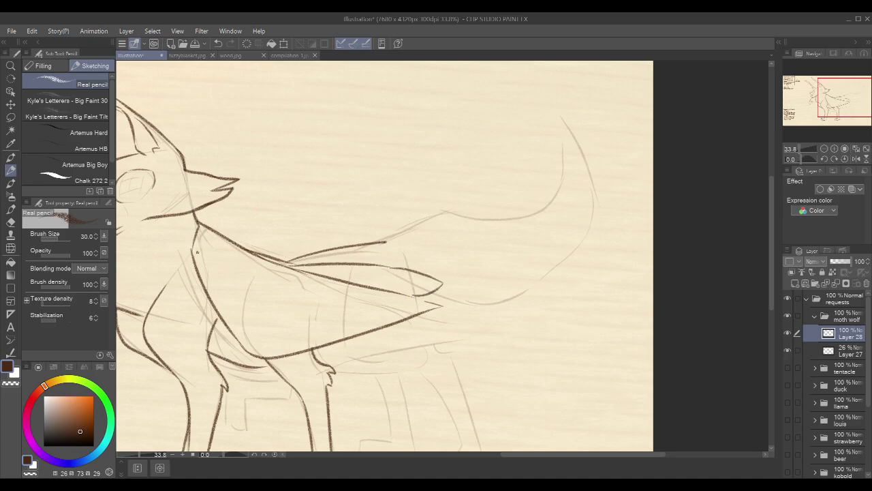
pyautogui.moveTo(198, 235)
pyautogui.mouseDown()
pyautogui.moveTo(204, 259)
pyautogui.moveTo(216, 246)
pyautogui.moveTo(228, 256)
pyautogui.moveTo(235, 324)
pyautogui.mouseUp()
pyautogui.moveTo(287, 342); pyautogui.dragTo(395, 310)
pyautogui.moveTo(329, 265)
pyautogui.mouseDown()
pyautogui.moveTo(392, 276)
pyautogui.moveTo(411, 298)
pyautogui.mouseUp()
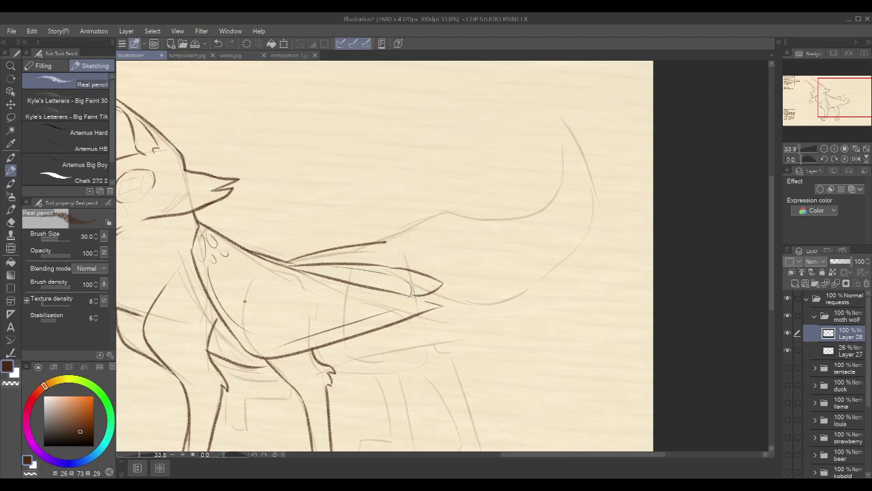
# Fill the near wing's shoulder with small oval markings and add a fur tuft at the tail base
pyautogui.moveTo(215, 272)
pyautogui.mouseDown()
pyautogui.moveTo(230, 300)
pyautogui.moveTo(218, 274)
pyautogui.mouseUp()
pyautogui.moveTo(222, 265)
pyautogui.mouseDown()
pyautogui.moveTo(236, 280)
pyautogui.moveTo(229, 266)
pyautogui.mouseUp()
pyautogui.moveTo(236, 259)
pyautogui.mouseDown()
pyautogui.moveTo(259, 294)
pyautogui.moveTo(248, 274)
pyautogui.moveTo(258, 276)
pyautogui.mouseUp()
pyautogui.moveTo(562, 214); pyautogui.dragTo(567, 204)
pyautogui.moveTo(388, 231)
pyautogui.mouseDown()
pyautogui.moveTo(397, 214)
pyautogui.moveTo(405, 225)
pyautogui.mouseUp()
pyautogui.moveTo(527, 238)
pyautogui.mouseDown()
pyautogui.moveTo(544, 184)
pyautogui.moveTo(580, 210)
pyautogui.moveTo(553, 195)
pyautogui.moveTo(518, 193)
pyautogui.mouseUp()
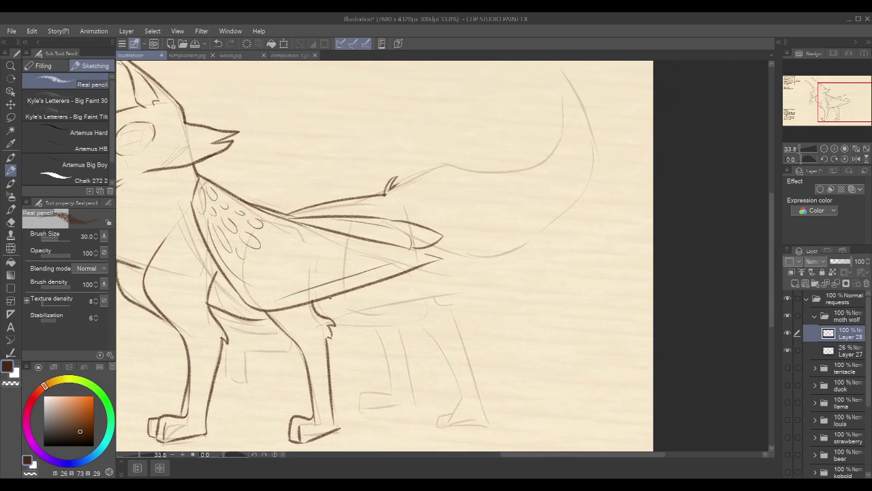
# Draw the belly line behind the middle leg and the rump below the wing tip
pyautogui.moveTo(339, 298)
pyautogui.mouseDown()
pyautogui.moveTo(380, 317)
pyautogui.moveTo(430, 301)
pyautogui.mouseUp()
pyautogui.moveTo(436, 264); pyautogui.dragTo(458, 300)
pyautogui.moveTo(529, 304); pyautogui.dragTo(538, 259)
# Draw the near hind leg's back and front contours down to the paw, redoing strokes that miss
pyautogui.moveTo(468, 253); pyautogui.dragTo(488, 353)
pyautogui.hotkey('ctrl', 'z')
pyautogui.moveTo(467, 244); pyautogui.dragTo(491, 370)
pyautogui.moveTo(432, 260); pyautogui.dragTo(477, 360)
pyautogui.hotkey('ctrl', 'z')
pyautogui.moveTo(439, 279)
pyautogui.mouseDown()
pyautogui.moveTo(470, 351)
pyautogui.moveTo(466, 344)
pyautogui.moveTo(468, 355)
pyautogui.moveTo(449, 365)
pyautogui.moveTo(460, 379)
pyautogui.moveTo(482, 377)
pyautogui.mouseUp()
pyautogui.moveTo(522, 224); pyautogui.dragTo(557, 253)
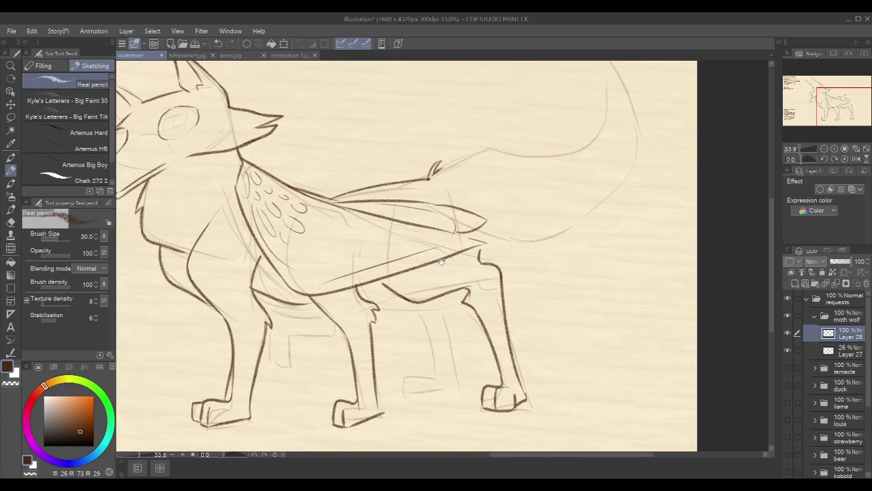
# Draw the bent far leg with its hanging paw between the near foreleg and middle leg, undoing strokes that miss
pyautogui.moveTo(355, 290)
pyautogui.mouseDown()
pyautogui.moveTo(413, 278)
pyautogui.moveTo(364, 291)
pyautogui.moveTo(385, 286)
pyautogui.mouseUp()
pyautogui.hotkey('ctrl', 'z')
pyautogui.moveTo(593, 187); pyautogui.dragTo(641, 187)
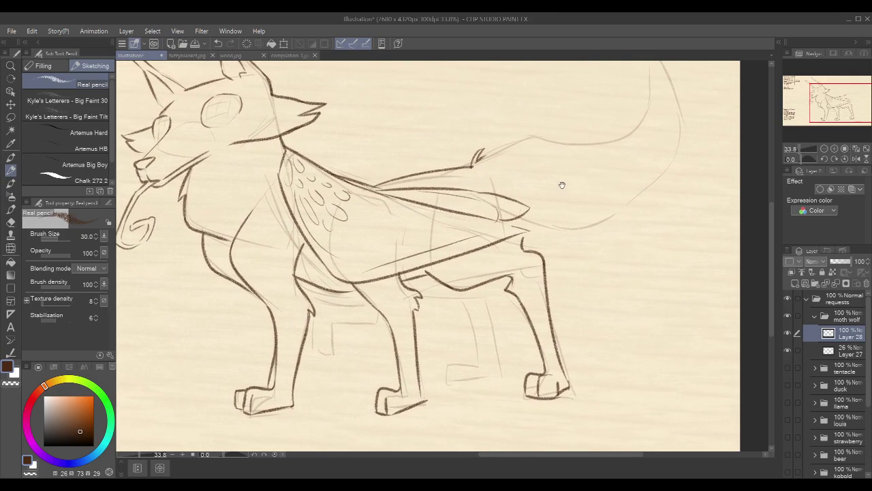
pyautogui.moveTo(476, 222); pyautogui.dragTo(477, 214)
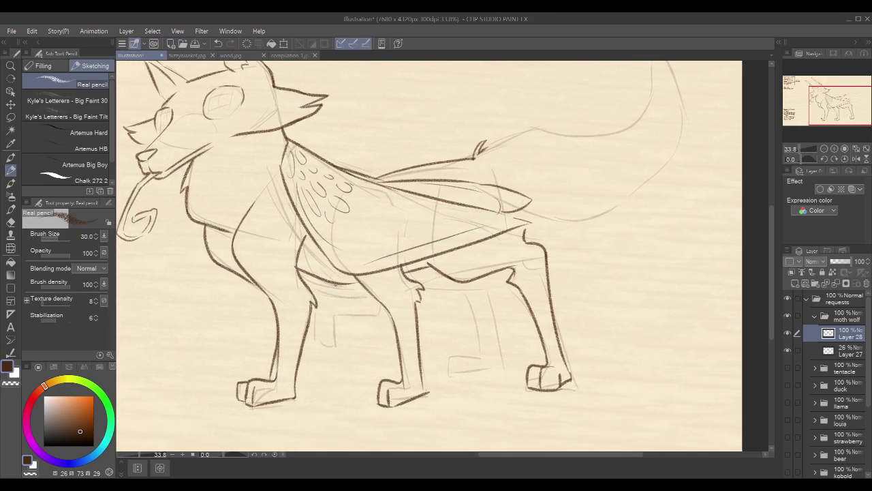
pyautogui.moveTo(308, 274)
pyautogui.mouseDown()
pyautogui.moveTo(355, 287)
pyautogui.moveTo(315, 338)
pyautogui.moveTo(377, 308)
pyautogui.mouseUp()
pyautogui.hotkey('ctrl', 'z')
pyautogui.moveTo(346, 308)
pyautogui.mouseDown()
pyautogui.moveTo(350, 316)
pyautogui.moveTo(333, 300)
pyautogui.moveTo(379, 305)
pyautogui.mouseUp()
pyautogui.hotkey('ctrl', 'z')
pyautogui.hotkey('ctrl', 'z')
pyautogui.hotkey('ctrl', 'z')
pyautogui.moveTo(528, 223); pyautogui.dragTo(528, 220)
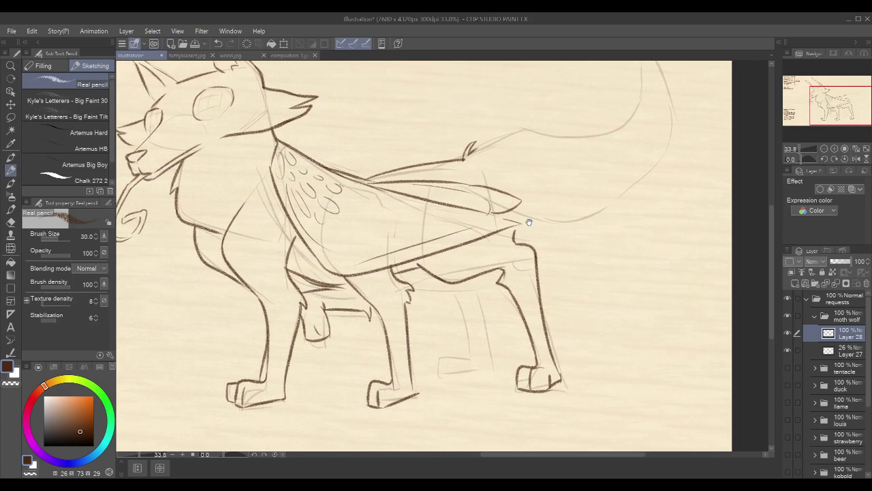
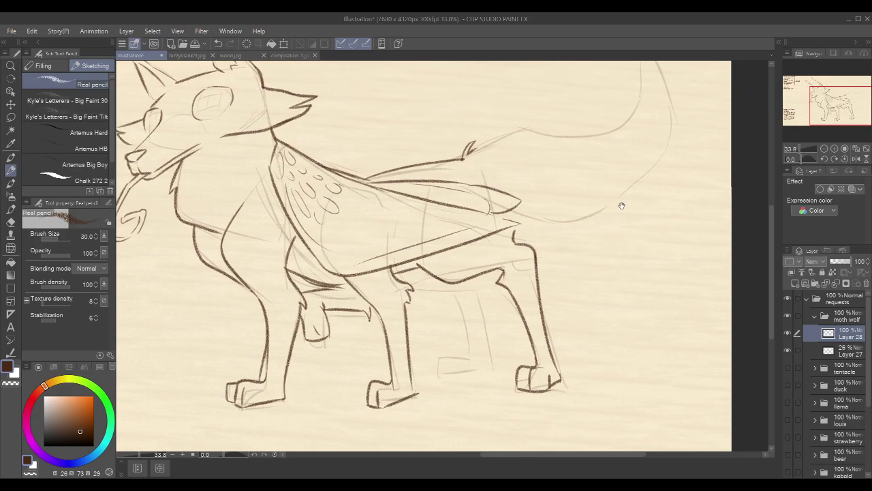
# Draw the far hind leg's contours and paw between the middle leg and the near hind leg, redoing strokes that miss
pyautogui.moveTo(620, 204); pyautogui.dragTo(599, 206)
pyautogui.moveTo(388, 272)
pyautogui.mouseDown()
pyautogui.moveTo(417, 280)
pyautogui.moveTo(470, 356)
pyautogui.mouseUp()
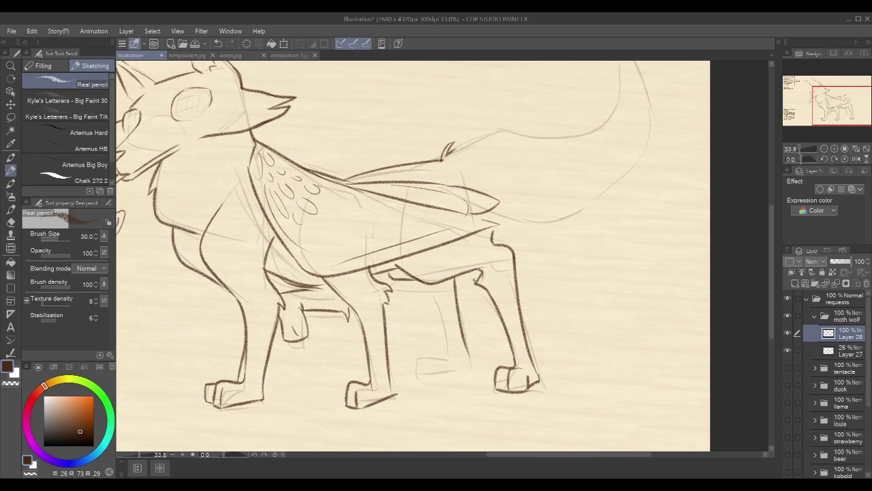
pyautogui.hotkey('ctrl', 'z')
pyautogui.moveTo(455, 276); pyautogui.dragTo(478, 351)
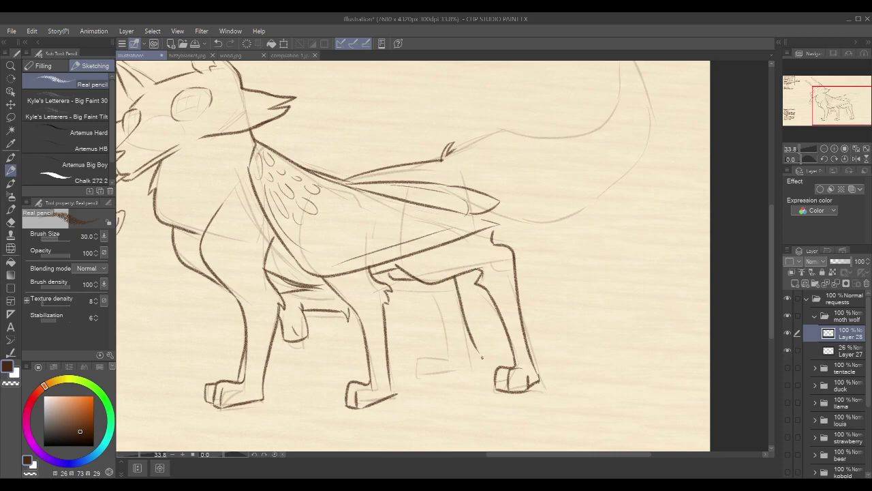
pyautogui.moveTo(436, 282); pyautogui.dragTo(455, 349)
pyautogui.hotkey('ctrl', 'z')
pyautogui.hotkey('ctrl', 'z')
pyautogui.moveTo(454, 275); pyautogui.dragTo(489, 359)
pyautogui.hotkey('ctrl', 'z')
pyautogui.moveTo(454, 274); pyautogui.dragTo(479, 348)
pyautogui.moveTo(437, 284); pyautogui.dragTo(455, 338)
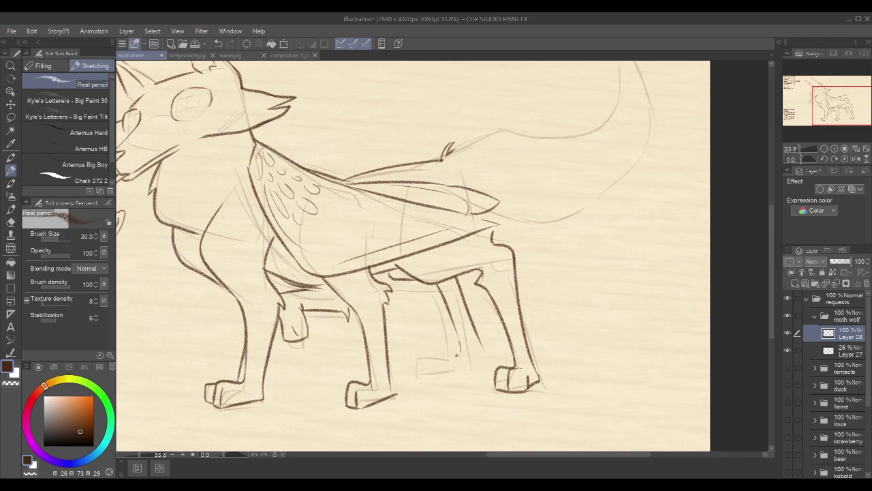
pyautogui.moveTo(479, 335); pyautogui.dragTo(474, 368)
pyautogui.moveTo(455, 332)
pyautogui.mouseDown()
pyautogui.moveTo(459, 345)
pyautogui.moveTo(434, 356)
pyautogui.moveTo(433, 369)
pyautogui.moveTo(477, 366)
pyautogui.moveTo(445, 365)
pyautogui.mouseUp()
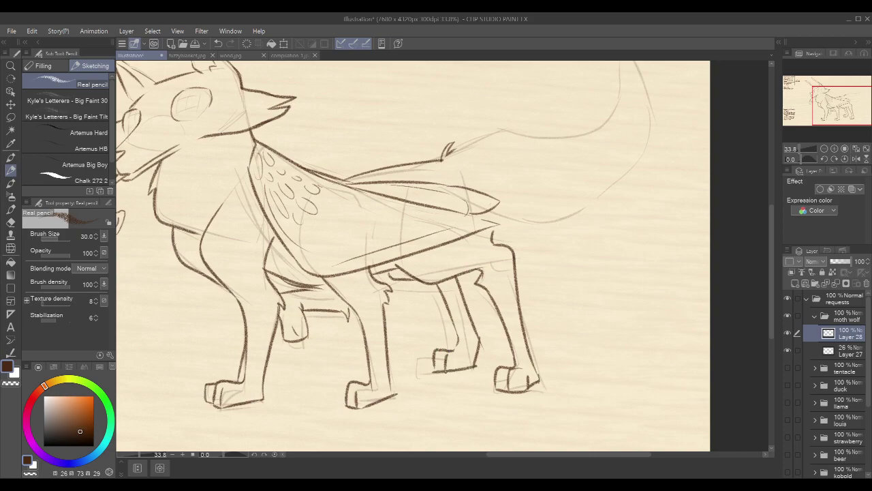
# Outline the large upswept tail from the fur tuft around its pointed tip and back to the rump
pyautogui.scroll(-4, 645, 247)
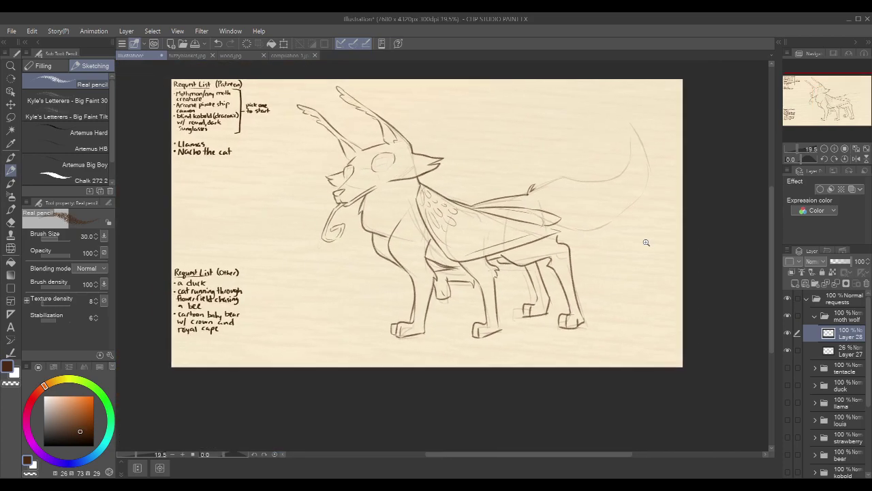
pyautogui.moveTo(652, 213); pyautogui.dragTo(516, 269)
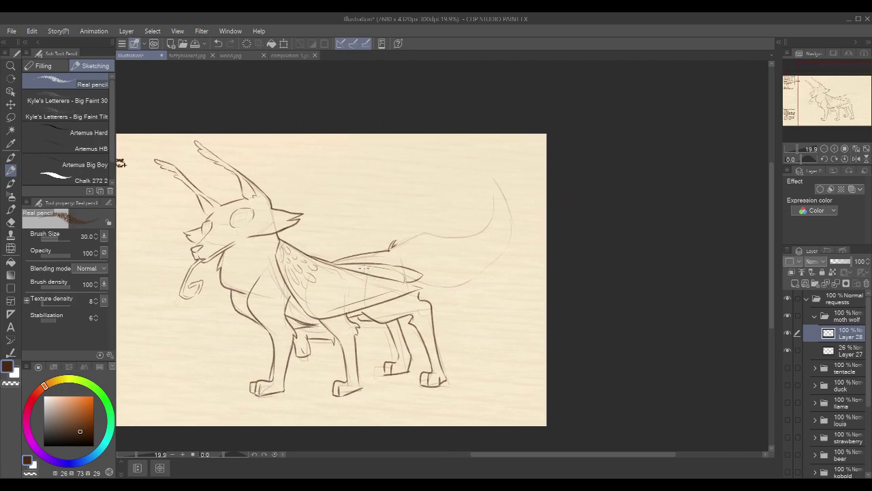
pyautogui.moveTo(607, 238); pyautogui.dragTo(650, 229)
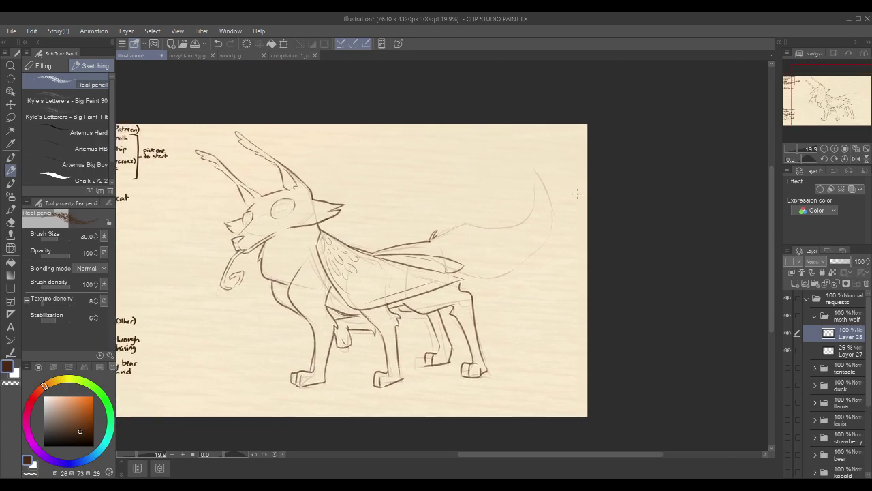
pyautogui.scroll(4, 498, 208)
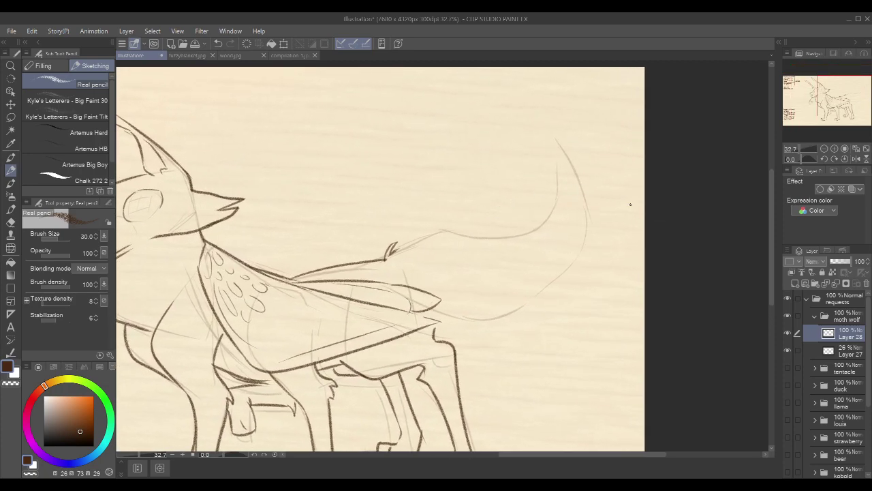
pyautogui.moveTo(384, 257)
pyautogui.mouseDown()
pyautogui.moveTo(438, 230)
pyautogui.moveTo(533, 229)
pyautogui.mouseUp()
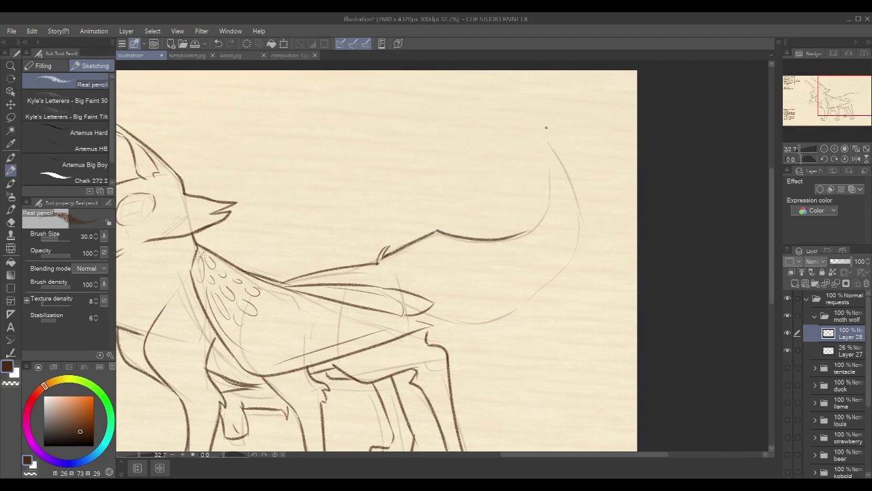
pyautogui.moveTo(541, 136)
pyautogui.mouseDown()
pyautogui.moveTo(550, 203)
pyautogui.moveTo(527, 230)
pyautogui.mouseUp()
pyautogui.moveTo(539, 131); pyautogui.dragTo(582, 223)
pyautogui.moveTo(430, 313); pyautogui.dragTo(503, 321)
pyautogui.moveTo(581, 213)
pyautogui.mouseDown()
pyautogui.moveTo(571, 267)
pyautogui.moveTo(506, 315)
pyautogui.mouseUp()
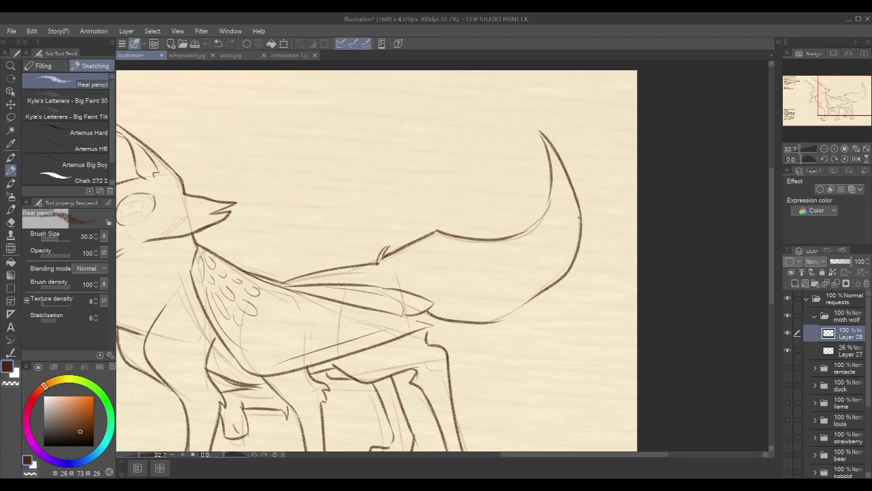
# Add small oval markings at the tail's base and tip, and draw the far wing's upper edge along the back
pyautogui.moveTo(394, 260)
pyautogui.mouseDown()
pyautogui.moveTo(417, 254)
pyautogui.moveTo(427, 266)
pyautogui.moveTo(447, 251)
pyautogui.moveTo(466, 264)
pyautogui.moveTo(466, 301)
pyautogui.mouseUp()
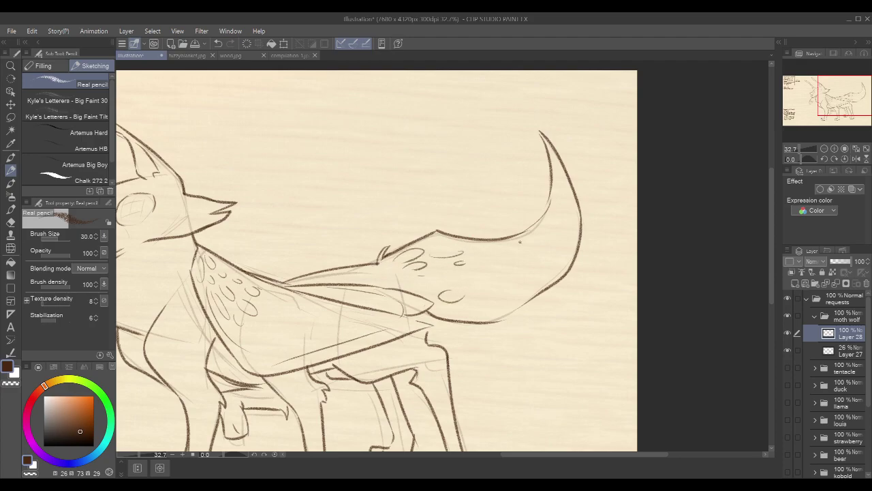
pyautogui.moveTo(557, 186); pyautogui.dragTo(563, 188)
pyautogui.moveTo(296, 255); pyautogui.dragTo(330, 250)
pyautogui.moveTo(247, 246); pyautogui.dragTo(312, 268)
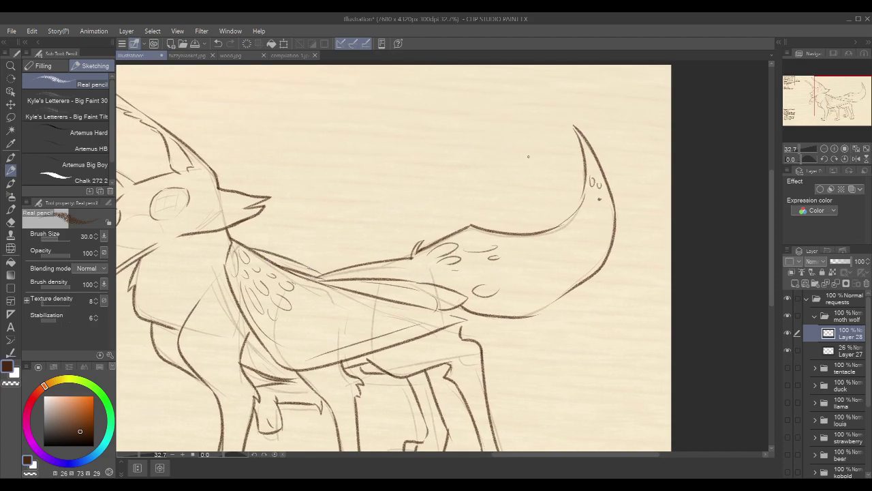
pyautogui.scroll(-2, 547, 225)
pyautogui.moveTo(585, 301); pyautogui.dragTo(634, 259)
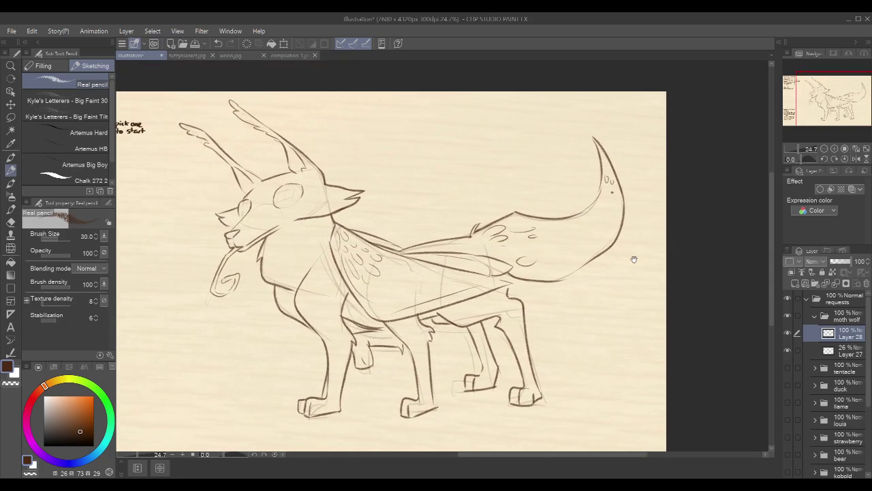
# On a new layer, shade both eyes brown with the Walter Wet (No Border) 2 brush, reducing its size for the far eye
pyautogui.click(795, 283)
pyautogui.press('x')
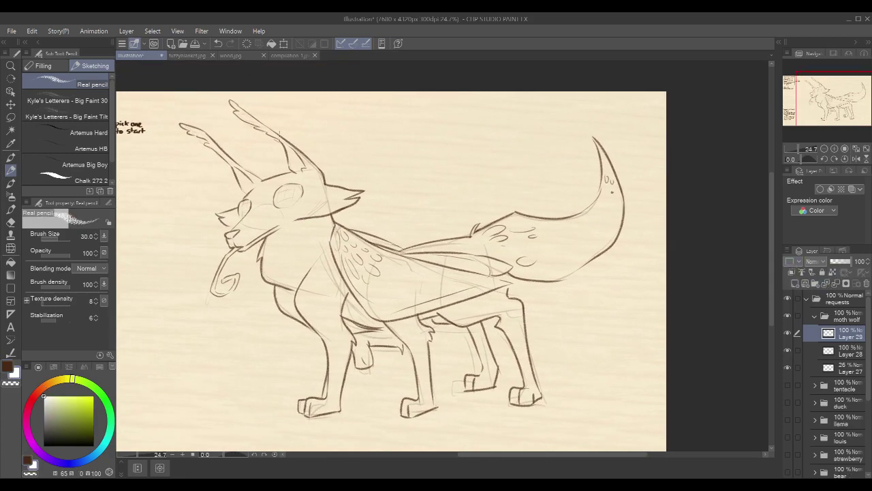
pyautogui.moveTo(279, 174); pyautogui.dragTo(321, 181)
pyautogui.scroll(3, 320, 183)
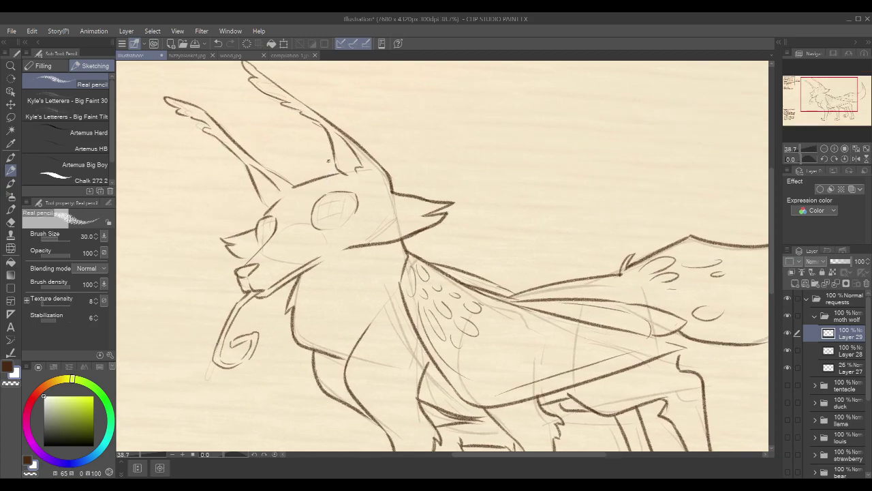
pyautogui.press('p')
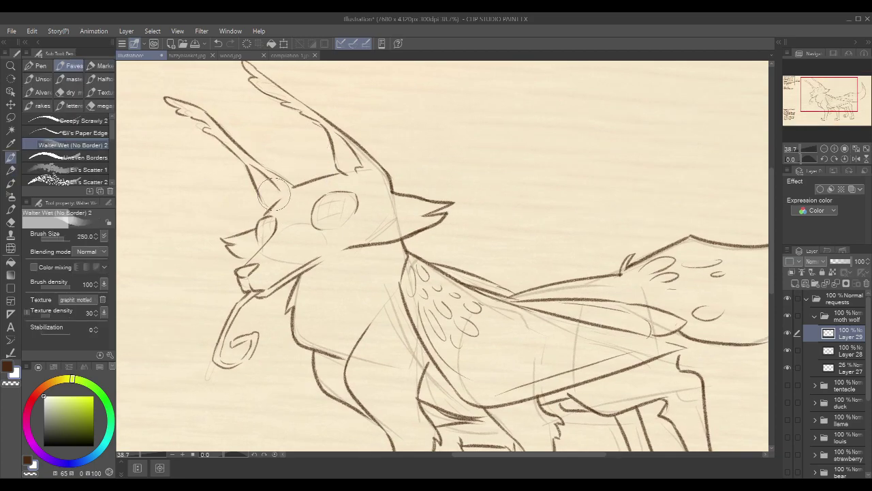
pyautogui.press('x')
pyautogui.press('[')
pyautogui.press('[')
pyautogui.moveTo(320, 211)
pyautogui.mouseDown()
pyautogui.moveTo(344, 203)
pyautogui.moveTo(333, 212)
pyautogui.mouseUp()
pyautogui.press('[')
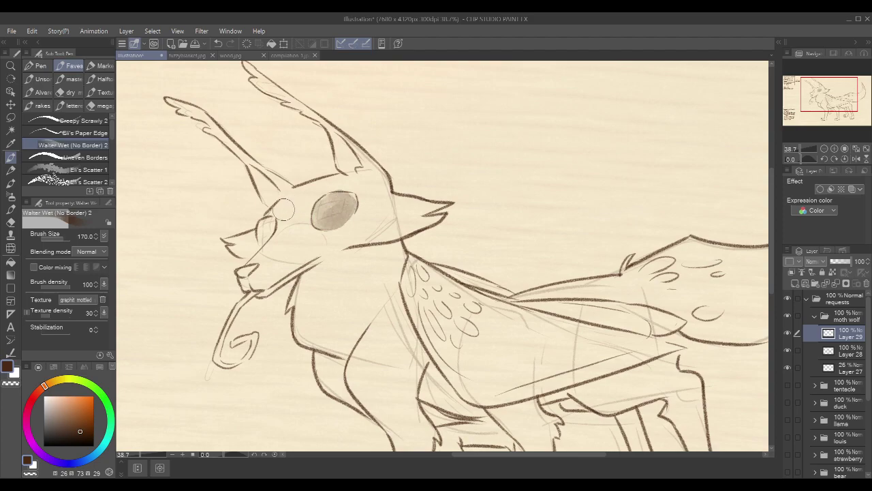
pyautogui.moveTo(266, 226)
pyautogui.mouseDown()
pyautogui.moveTo(263, 235)
pyautogui.moveTo(267, 225)
pyautogui.mouseUp()
pyautogui.press('[')
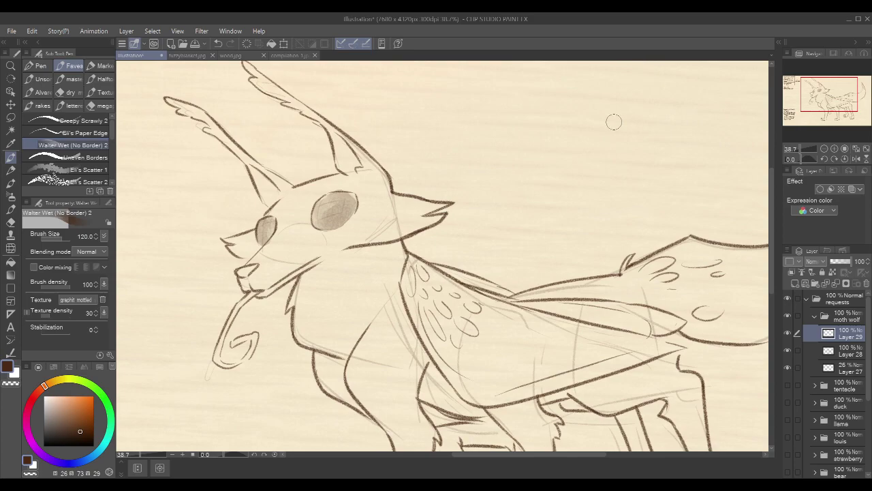
# Shade the near wing with brown wash strokes at brush size 250, from the marked shoulder toward the wing tip
pyautogui.moveTo(540, 167)
pyautogui.mouseDown()
pyautogui.moveTo(506, 181)
pyautogui.moveTo(451, 139)
pyautogui.moveTo(388, 139)
pyautogui.mouseUp()
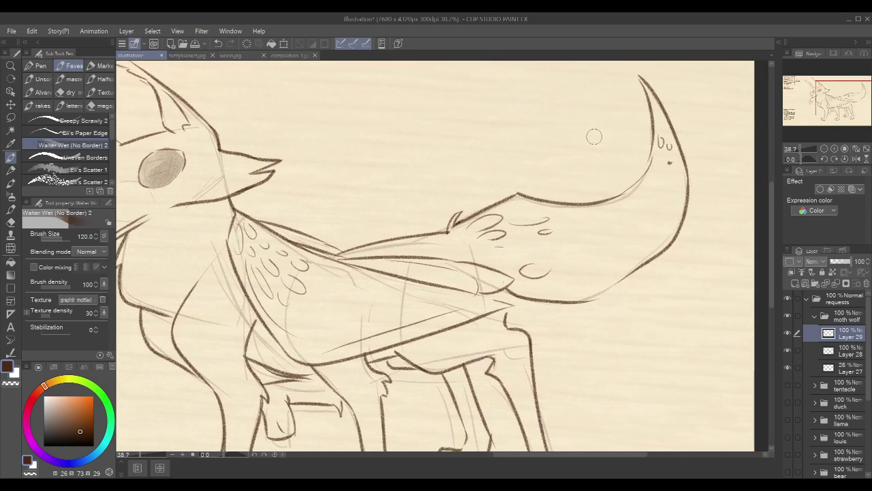
pyautogui.press(']')
pyautogui.press(']')
pyautogui.press(']')
pyautogui.press(']')
pyautogui.moveTo(243, 238)
pyautogui.mouseDown()
pyautogui.moveTo(256, 276)
pyautogui.moveTo(252, 251)
pyautogui.moveTo(267, 273)
pyautogui.moveTo(307, 293)
pyautogui.moveTo(272, 240)
pyautogui.moveTo(399, 306)
pyautogui.moveTo(354, 335)
pyautogui.moveTo(304, 340)
pyautogui.moveTo(313, 347)
pyautogui.moveTo(444, 310)
pyautogui.moveTo(489, 252)
pyautogui.mouseUp()
pyautogui.hotkey('ctrl', 'z')
pyautogui.moveTo(361, 298)
pyautogui.mouseDown()
pyautogui.moveTo(521, 257)
pyautogui.moveTo(396, 267)
pyautogui.moveTo(470, 244)
pyautogui.mouseUp()
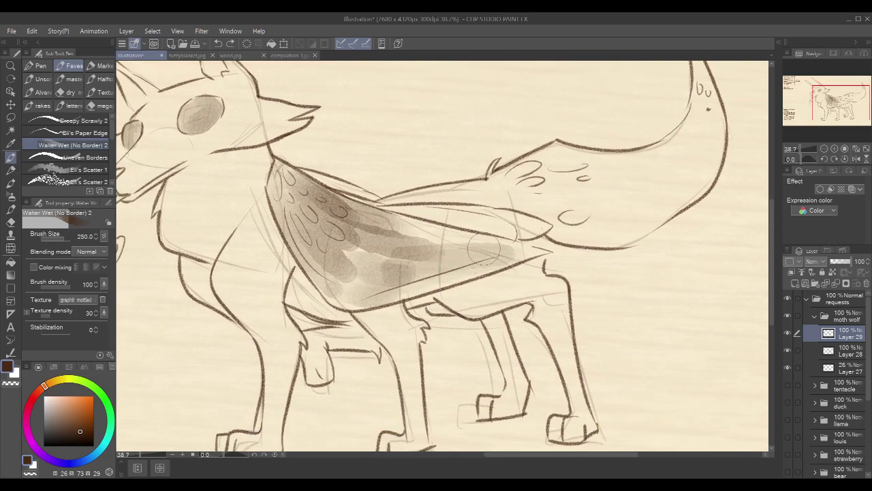
pyautogui.moveTo(401, 224); pyautogui.dragTo(509, 251)
# Shade the rear wing section above the near wing and the thin strip of far wing along the back
pyautogui.moveTo(400, 212); pyautogui.dragTo(514, 225)
pyautogui.press('[')
pyautogui.press('[')
pyautogui.press('[')
pyautogui.press('[')
pyautogui.press('[')
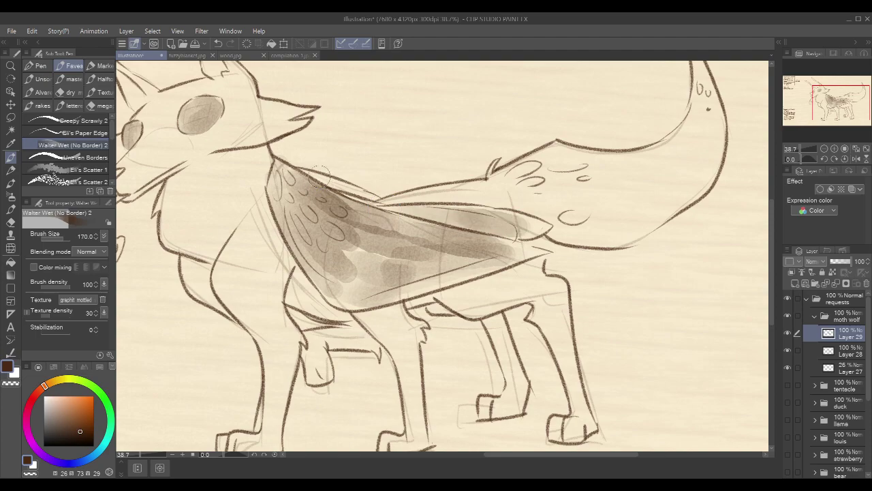
pyautogui.moveTo(303, 173); pyautogui.dragTo(373, 201)
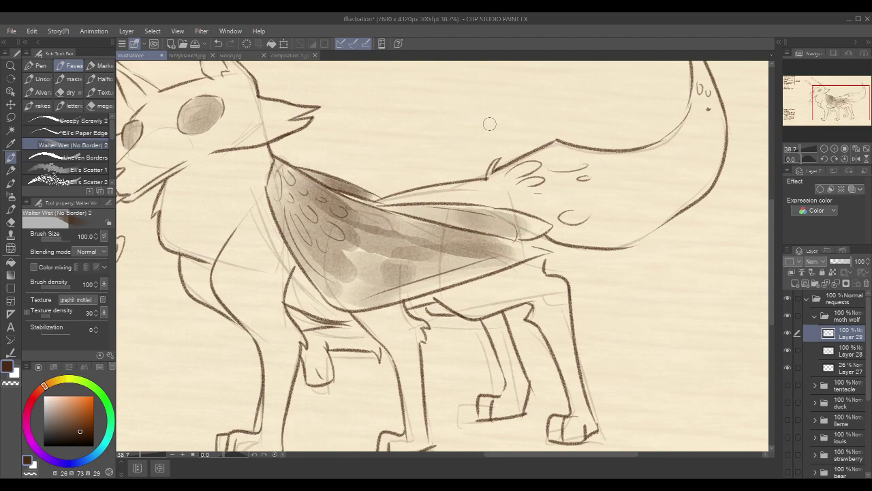
# Deepen the near wing's lower shoulder area with another wash stroke using a larger brush
pyautogui.moveTo(654, 231)
pyautogui.mouseDown()
pyautogui.moveTo(603, 256)
pyautogui.moveTo(531, 269)
pyautogui.mouseUp()
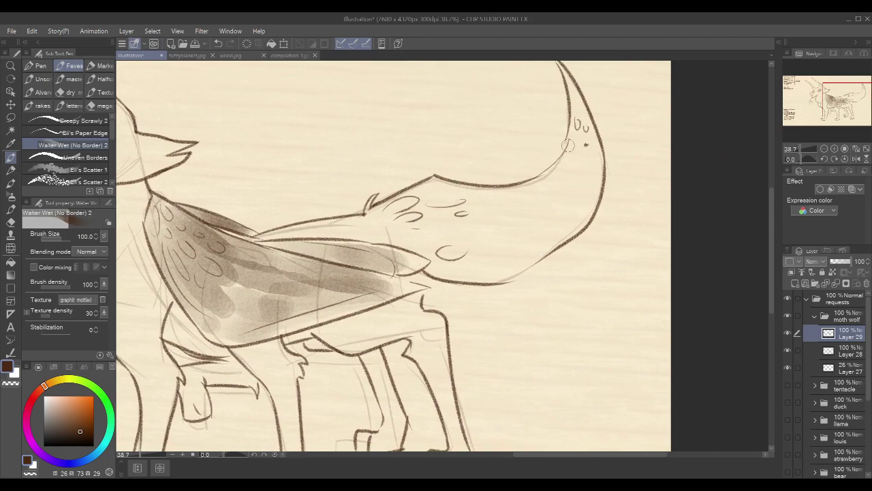
pyautogui.moveTo(606, 132); pyautogui.dragTo(598, 176)
pyautogui.press(']')
pyautogui.press(']')
pyautogui.press(']')
pyautogui.press(']')
pyautogui.press(']')
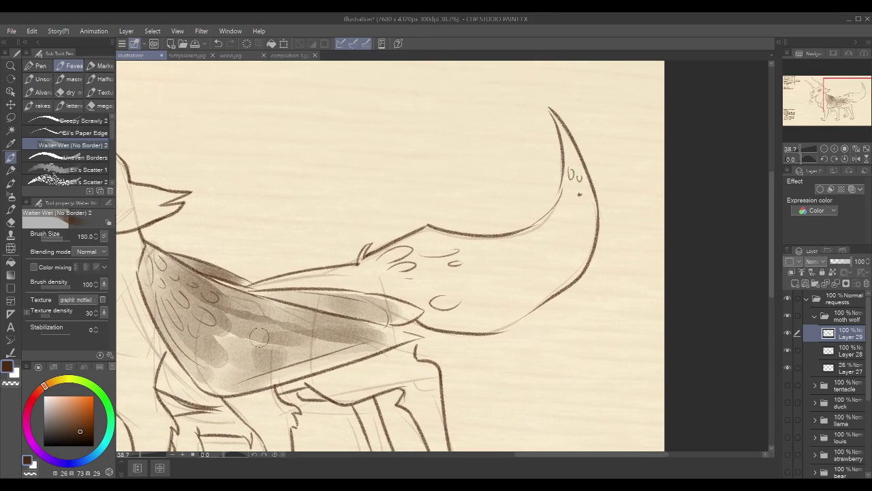
pyautogui.press(']')
pyautogui.press(']')
pyautogui.press(']')
pyautogui.press(']')
pyautogui.moveTo(196, 331); pyautogui.dragTo(251, 356)
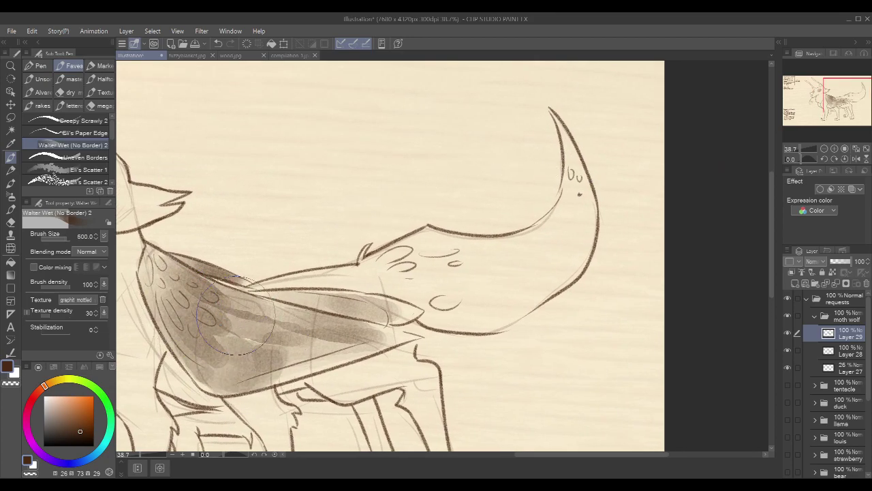
# Shade the tail's pointed tip and outer curve with overlapping wash strokes, enlarging the brush for the wider part
pyautogui.press('[')
pyautogui.press('[')
pyautogui.press('[')
pyautogui.press('[')
pyautogui.press('[')
pyautogui.press('[')
pyautogui.moveTo(552, 116)
pyautogui.mouseDown()
pyautogui.moveTo(573, 191)
pyautogui.moveTo(568, 209)
pyautogui.mouseUp()
pyautogui.moveTo(577, 167)
pyautogui.mouseDown()
pyautogui.moveTo(582, 207)
pyautogui.moveTo(580, 246)
pyautogui.mouseUp()
pyautogui.press(']')
pyautogui.press(']')
pyautogui.press(']')
pyautogui.moveTo(578, 184); pyautogui.dragTo(542, 268)
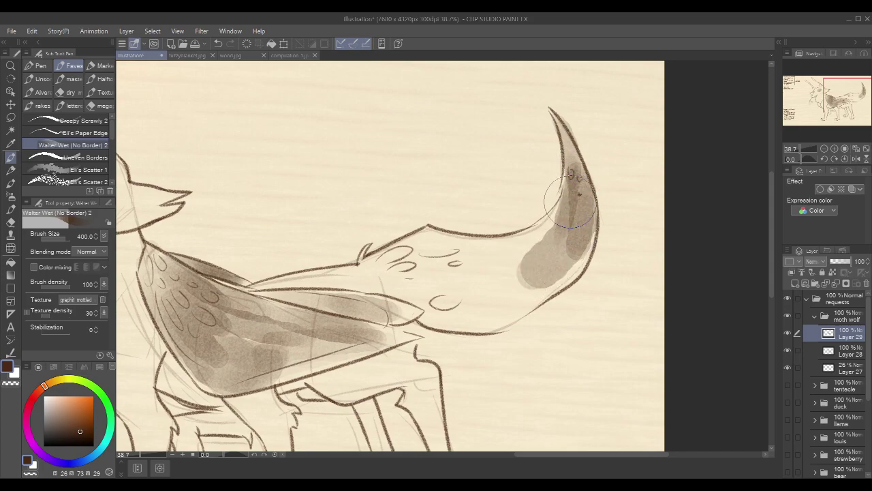
# Undo the last wash stroke and extend the shading across the tail's middle and along its underside
pyautogui.hotkey('ctrl', 'z')
pyautogui.press('[')
pyautogui.press('[')
pyautogui.moveTo(425, 244)
pyautogui.mouseDown()
pyautogui.moveTo(401, 246)
pyautogui.moveTo(522, 242)
pyautogui.moveTo(539, 238)
pyautogui.moveTo(562, 209)
pyautogui.moveTo(504, 235)
pyautogui.moveTo(450, 245)
pyautogui.moveTo(511, 265)
pyautogui.moveTo(472, 281)
pyautogui.moveTo(544, 263)
pyautogui.mouseUp()
pyautogui.press(']')
pyautogui.press(']')
pyautogui.press(']')
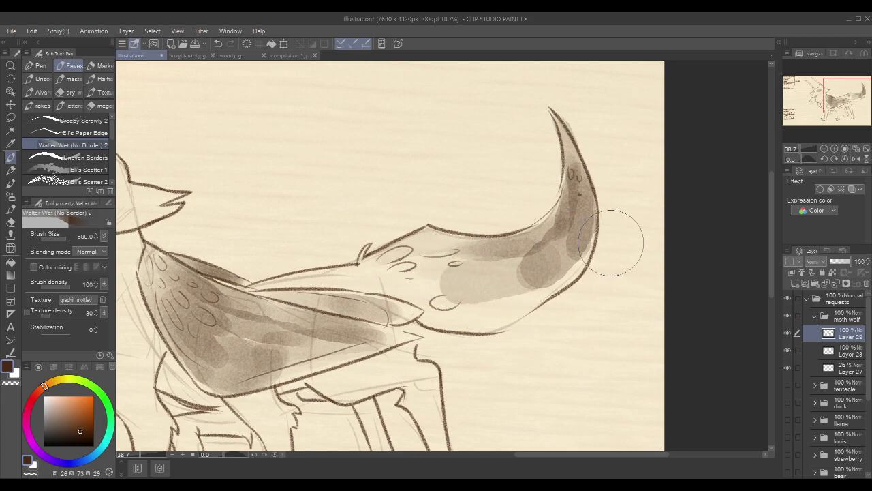
pyautogui.moveTo(478, 302); pyautogui.dragTo(550, 271)
pyautogui.moveTo(505, 318)
pyautogui.mouseDown()
pyautogui.moveTo(576, 247)
pyautogui.moveTo(578, 217)
pyautogui.moveTo(556, 272)
pyautogui.moveTo(566, 269)
pyautogui.mouseUp()
# Erase the shading that spills past the tail's lower outline using the Real pencil with transparent colour
pyautogui.press(']')
pyautogui.press(']')
pyautogui.press(']')
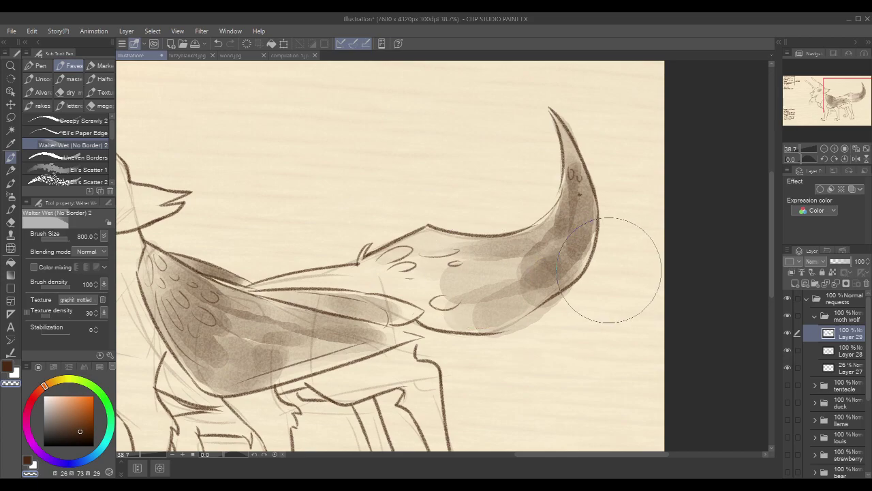
pyautogui.press('p')
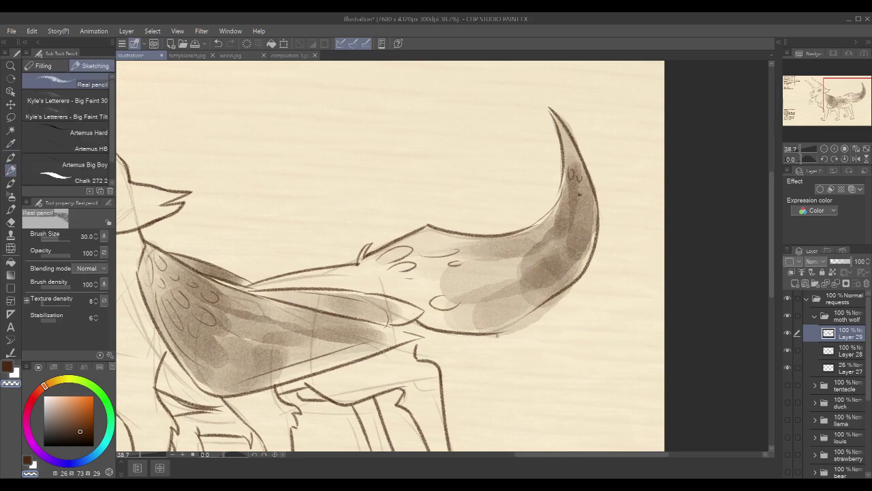
pyautogui.moveTo(525, 325); pyautogui.dragTo(568, 295)
pyautogui.moveTo(528, 315); pyautogui.dragTo(697, 303)
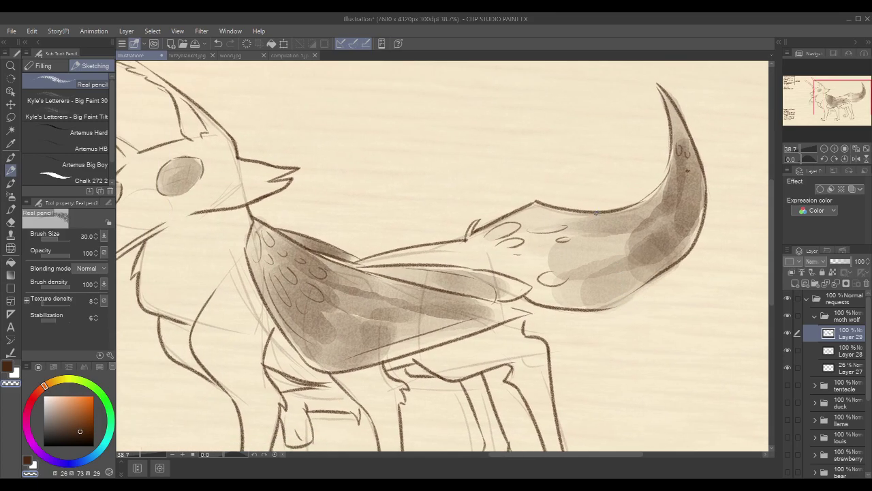
# Detail the face with white eye highlights, a darkened brown nose and fine fur strokes on the far cheek
pyautogui.moveTo(444, 207); pyautogui.dragTo(533, 200)
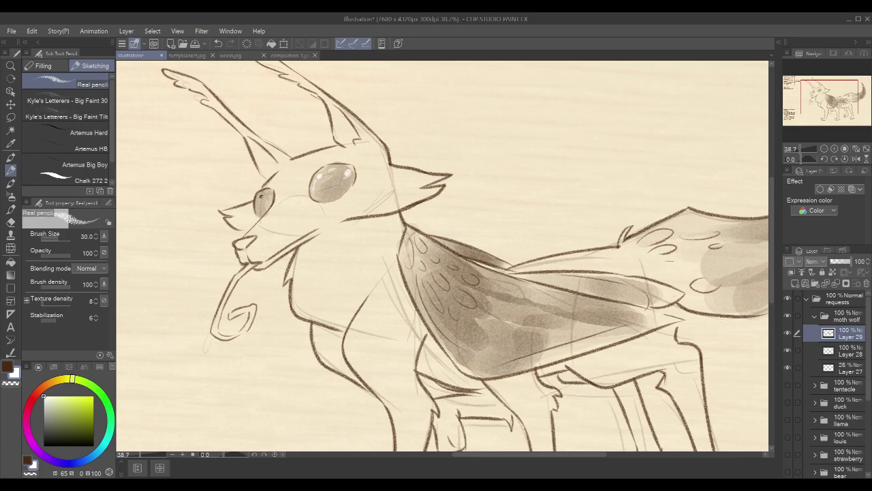
pyautogui.keyDown('alt'); pyautogui.click(302, 161); pyautogui.keyUp('alt')
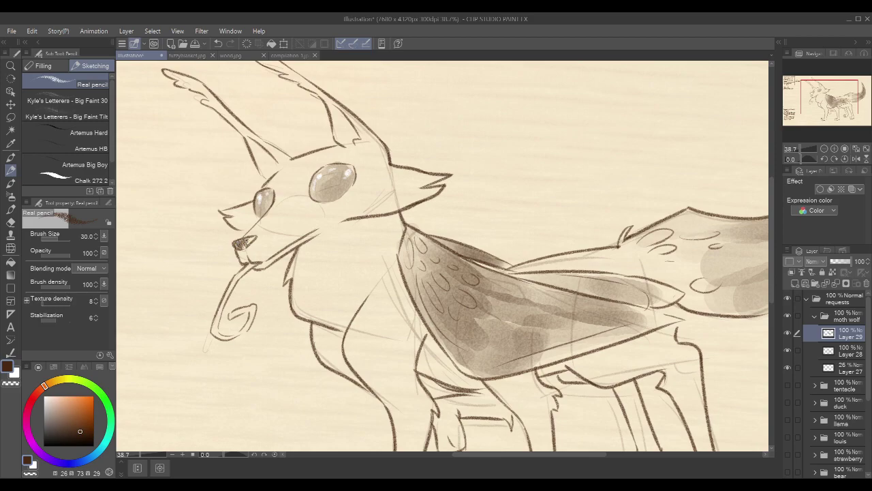
pyautogui.moveTo(514, 191); pyautogui.dragTo(542, 250)
pyautogui.moveTo(252, 277)
pyautogui.mouseDown()
pyautogui.moveTo(278, 284)
pyautogui.moveTo(278, 270)
pyautogui.mouseUp()
pyautogui.moveTo(254, 272); pyautogui.dragTo(277, 265)
pyautogui.moveTo(515, 182); pyautogui.dragTo(517, 200)
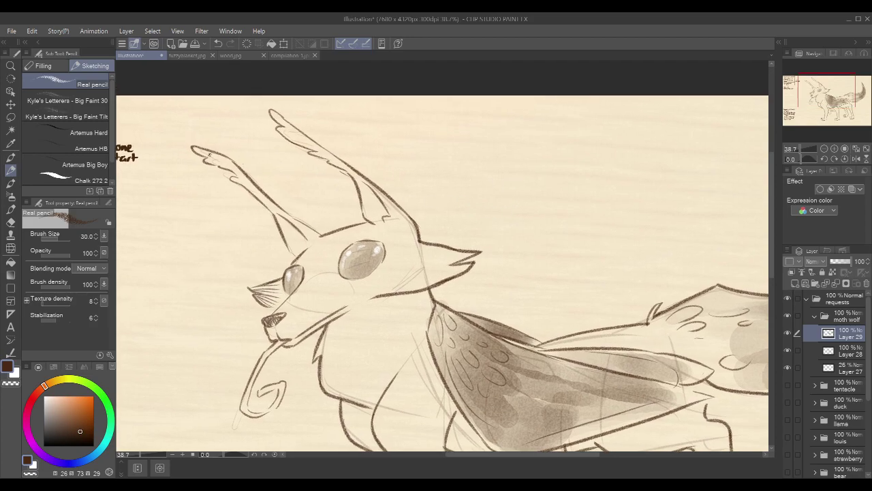
# Fill the far antenna with fine feathery pencil strokes from its tip down to the base
pyautogui.moveTo(205, 158)
pyautogui.mouseDown()
pyautogui.moveTo(240, 170)
pyautogui.moveTo(235, 177)
pyautogui.moveTo(268, 204)
pyautogui.mouseUp()
pyautogui.moveTo(233, 169); pyautogui.dragTo(310, 237)
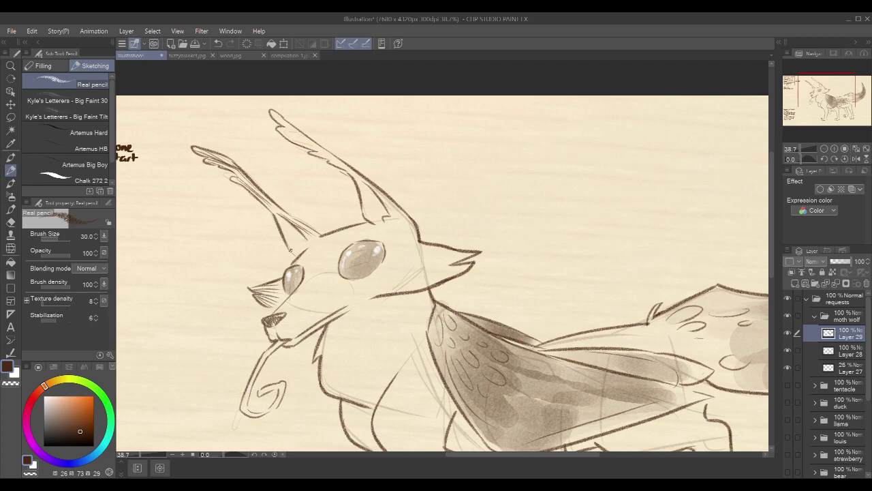
pyautogui.moveTo(283, 227); pyautogui.dragTo(304, 243)
pyautogui.scroll(-4, 621, 205)
pyautogui.moveTo(727, 195); pyautogui.dragTo(617, 154)
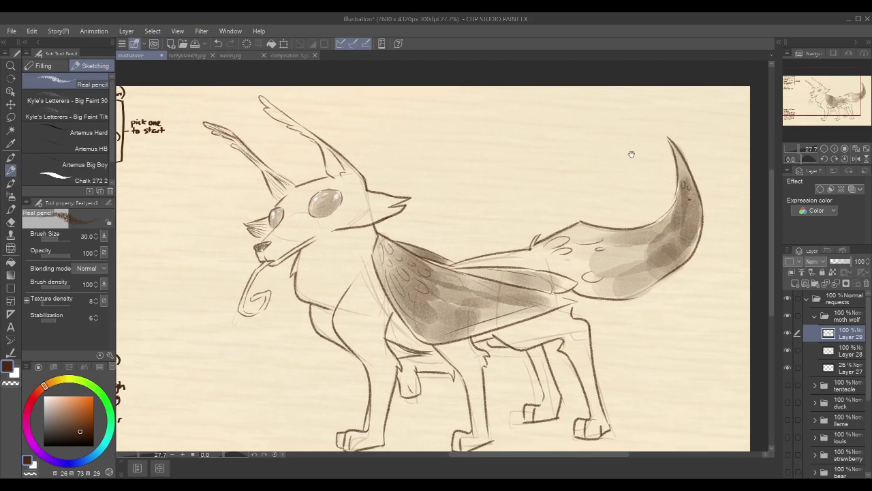
# Pencil small dark brown marks across the lower part of the moth wolf's near eye
pyautogui.moveTo(673, 173); pyautogui.dragTo(661, 159)
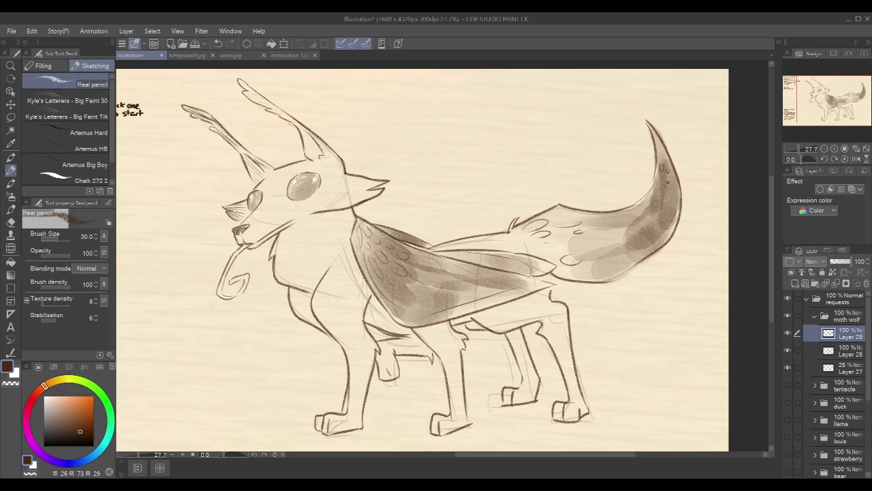
pyautogui.moveTo(292, 195); pyautogui.dragTo(312, 192)
pyautogui.moveTo(529, 241); pyautogui.dragTo(510, 221)
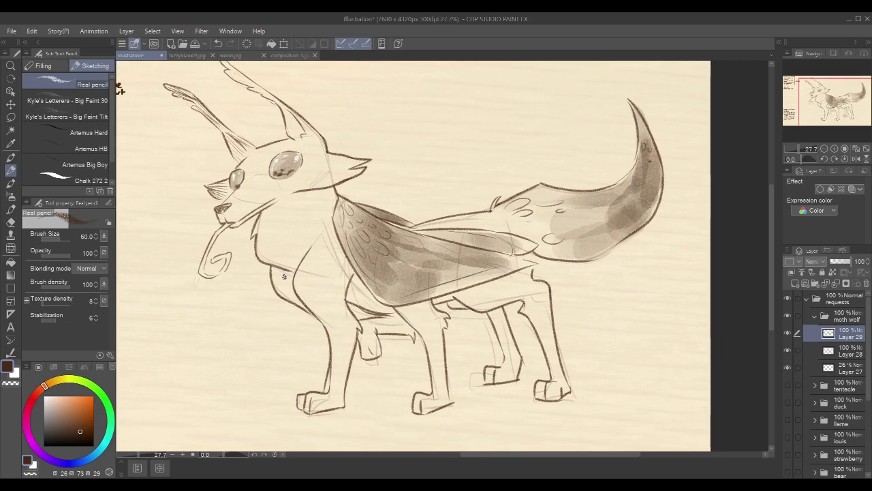
# Hatch the shadowed far legs, the belly behind the front leg and the far paws with the brown Real pencil at size 60
pyautogui.moveTo(273, 267)
pyautogui.mouseDown()
pyautogui.moveTo(290, 300)
pyautogui.moveTo(286, 269)
pyautogui.moveTo(297, 300)
pyautogui.mouseUp()
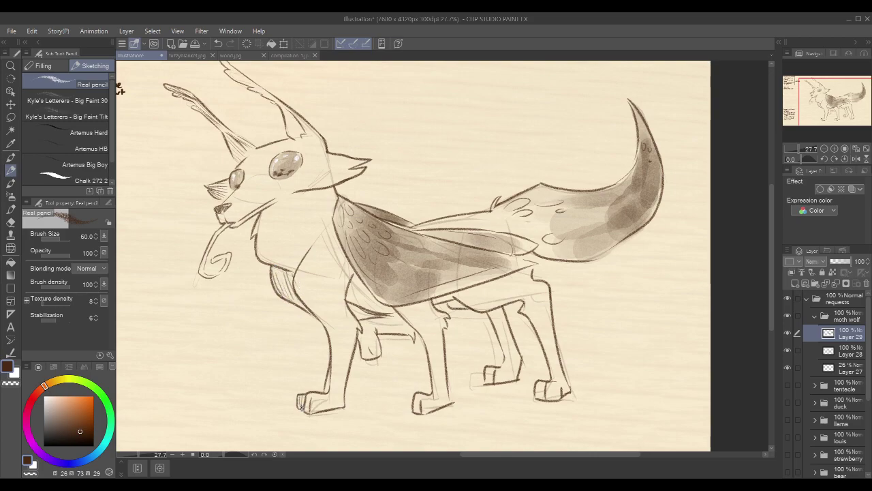
pyautogui.moveTo(330, 371); pyautogui.dragTo(327, 391)
pyautogui.moveTo(356, 332)
pyautogui.mouseDown()
pyautogui.moveTo(368, 354)
pyautogui.moveTo(361, 319)
pyautogui.moveTo(381, 348)
pyautogui.moveTo(378, 337)
pyautogui.mouseUp()
pyautogui.moveTo(380, 324); pyautogui.dragTo(394, 333)
pyautogui.moveTo(384, 318); pyautogui.dragTo(406, 332)
pyautogui.moveTo(392, 316); pyautogui.dragTo(408, 329)
pyautogui.moveTo(484, 370)
pyautogui.mouseDown()
pyautogui.moveTo(492, 383)
pyautogui.moveTo(500, 371)
pyautogui.mouseUp()
pyautogui.moveTo(452, 301); pyautogui.dragTo(458, 309)
pyautogui.moveTo(456, 302); pyautogui.dragTo(466, 309)
pyautogui.moveTo(499, 367); pyautogui.dragTo(507, 380)
pyautogui.moveTo(502, 363)
pyautogui.mouseDown()
pyautogui.moveTo(514, 373)
pyautogui.moveTo(497, 333)
pyautogui.moveTo(515, 360)
pyautogui.moveTo(503, 308)
pyautogui.mouseUp()
# Switch to white and highlight the curled tongue, near antenna, head edge and neck fur with pencil strokes
pyautogui.press('x')
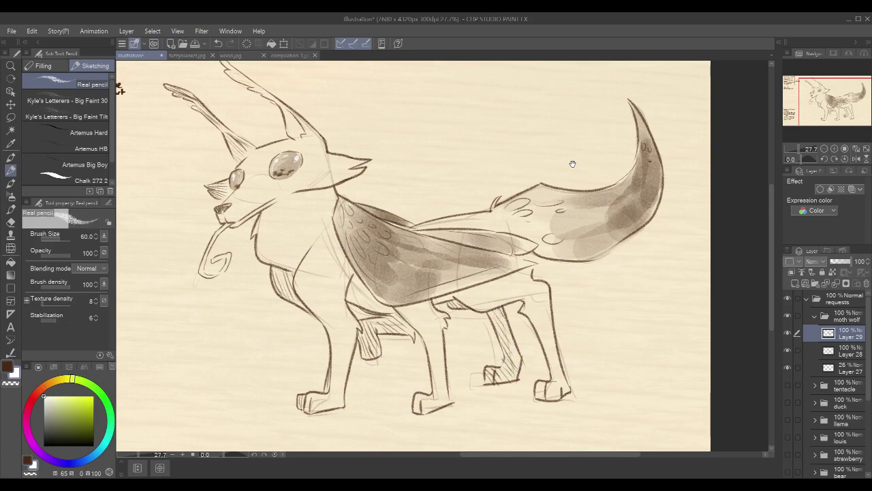
pyautogui.moveTo(573, 165); pyautogui.dragTo(590, 173)
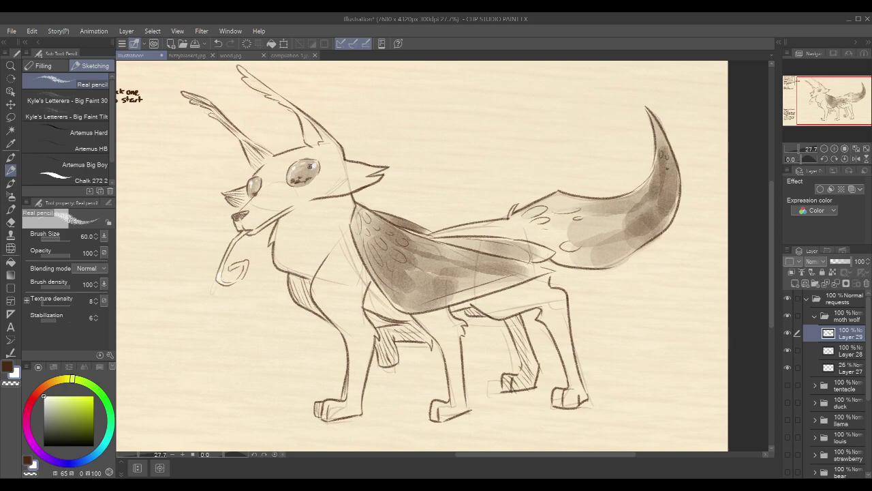
pyautogui.moveTo(364, 157); pyautogui.dragTo(353, 209)
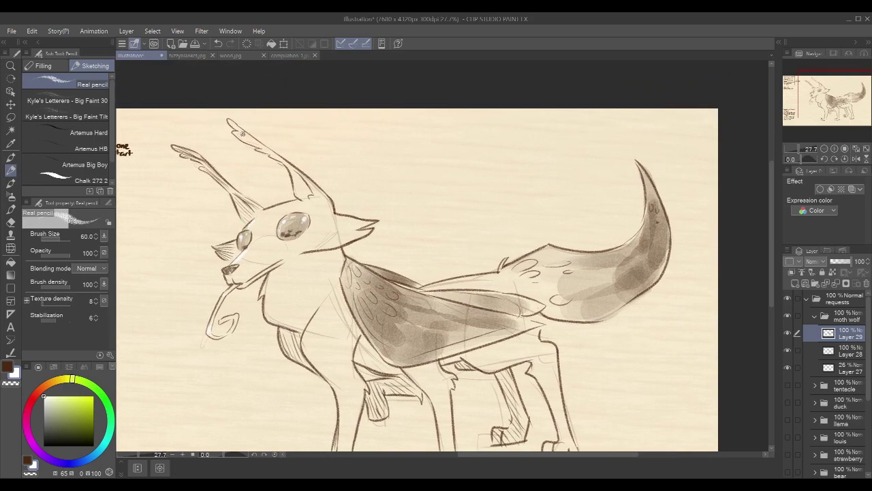
pyautogui.moveTo(245, 131)
pyautogui.mouseDown()
pyautogui.moveTo(310, 177)
pyautogui.moveTo(299, 172)
pyautogui.moveTo(333, 204)
pyautogui.mouseUp()
pyautogui.hotkey('ctrl', 'z')
pyautogui.moveTo(270, 150); pyautogui.dragTo(331, 205)
pyautogui.moveTo(567, 214); pyautogui.dragTo(539, 183)
pyautogui.moveTo(244, 244); pyautogui.dragTo(232, 266)
# Dab white highlights onto the near wing's scales and along its upper middle
pyautogui.moveTo(580, 174); pyautogui.dragTo(513, 150)
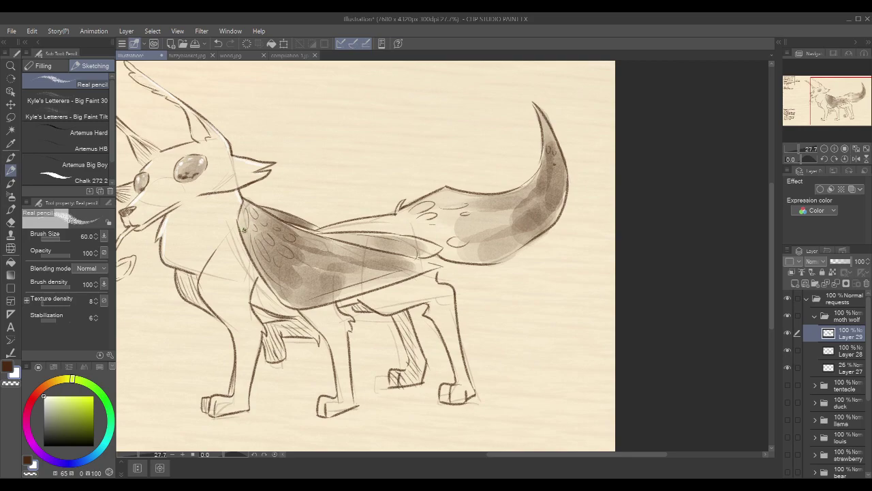
pyautogui.moveTo(298, 232); pyautogui.dragTo(382, 261)
pyautogui.moveTo(334, 242); pyautogui.dragTo(380, 255)
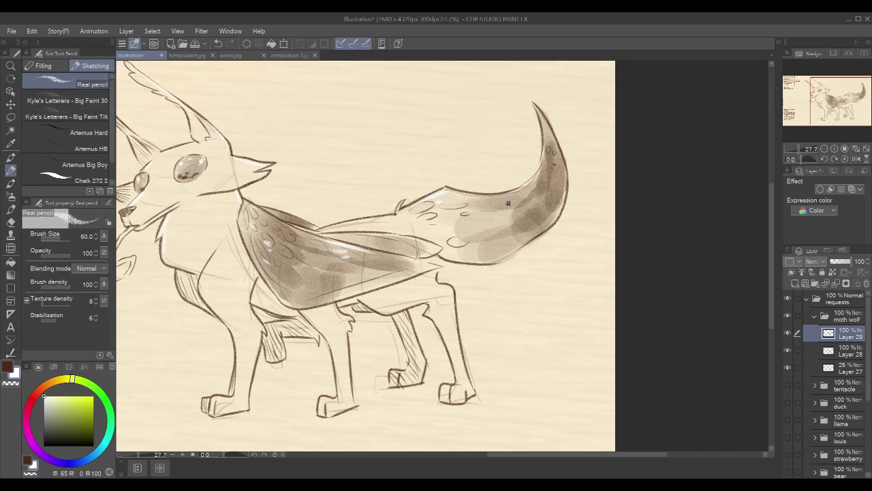
# Add white pencil highlights along the back, the front shoulder and the upper edge of the near hind leg
pyautogui.moveTo(537, 232); pyautogui.dragTo(594, 221)
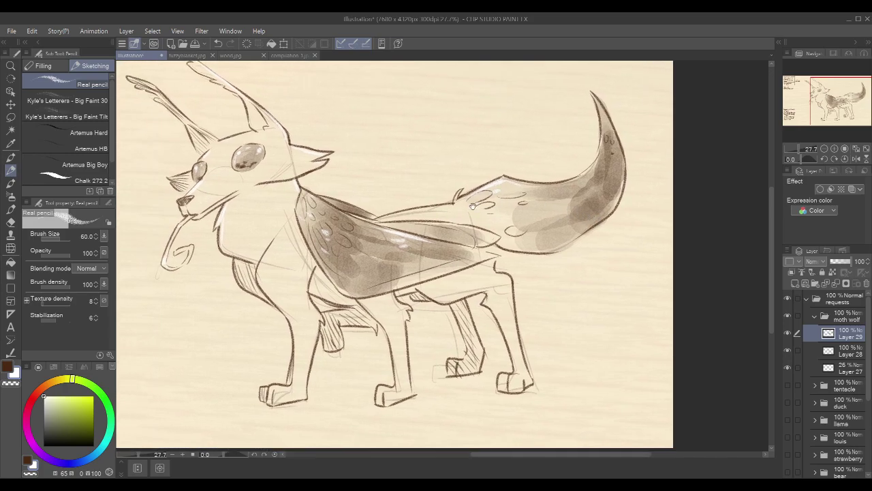
pyautogui.moveTo(272, 246)
pyautogui.mouseDown()
pyautogui.moveTo(261, 269)
pyautogui.moveTo(267, 288)
pyautogui.moveTo(260, 264)
pyautogui.moveTo(267, 291)
pyautogui.mouseUp()
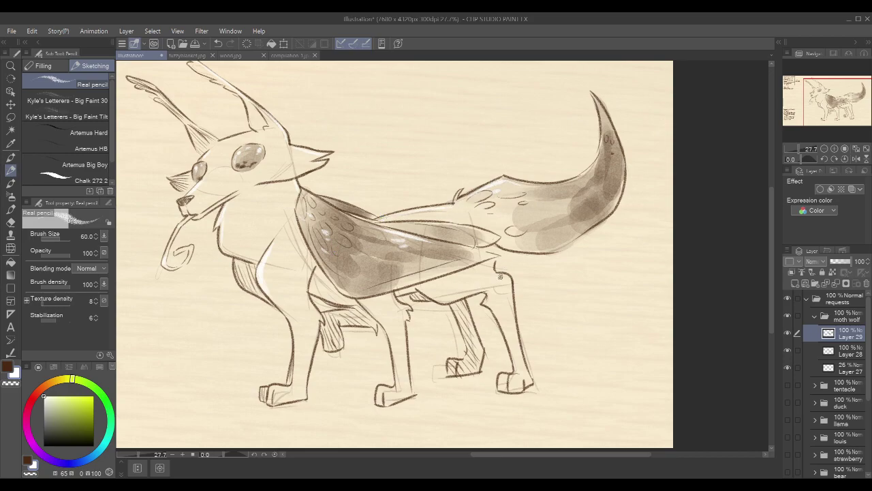
pyautogui.moveTo(492, 265); pyautogui.dragTo(510, 280)
# Add more white dabs to the wings and along the tail's upper side, finishing with the whole canvas in view
pyautogui.scroll(-1, 696, 164)
pyautogui.moveTo(708, 157); pyautogui.dragTo(693, 187)
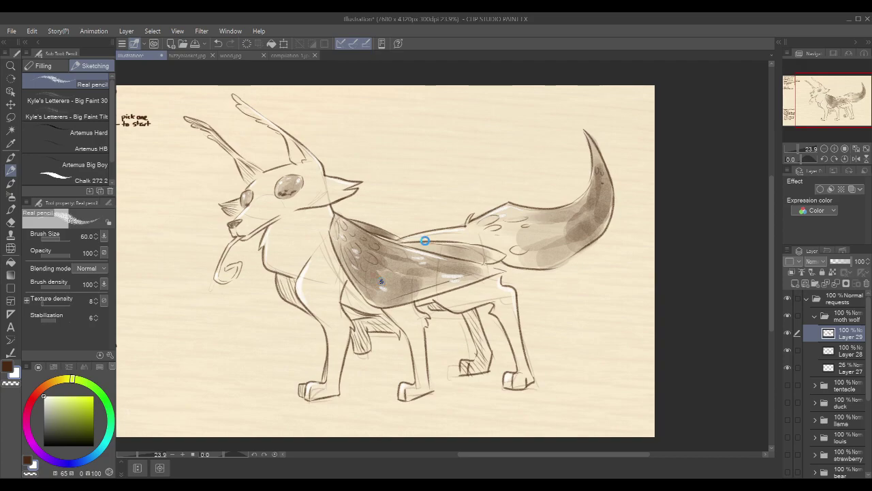
pyautogui.moveTo(411, 244); pyautogui.dragTo(469, 252)
pyautogui.moveTo(554, 220); pyautogui.dragTo(571, 216)
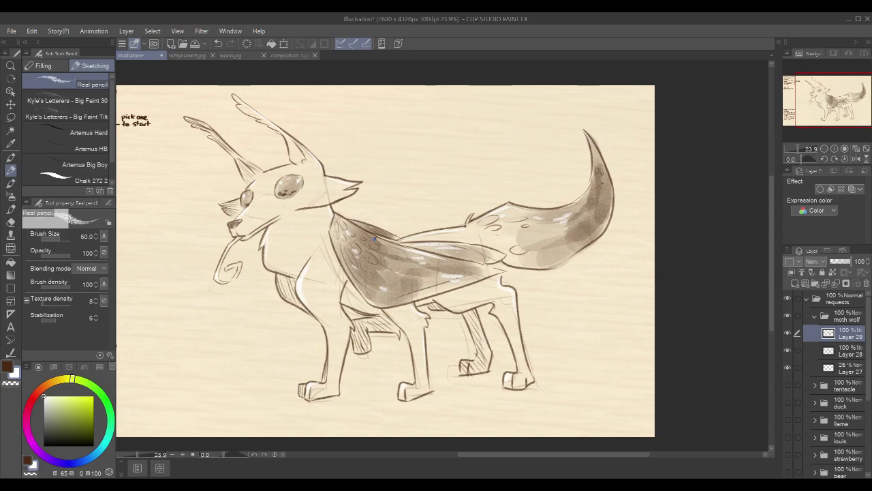
pyautogui.hotkey('ctrl', '0')
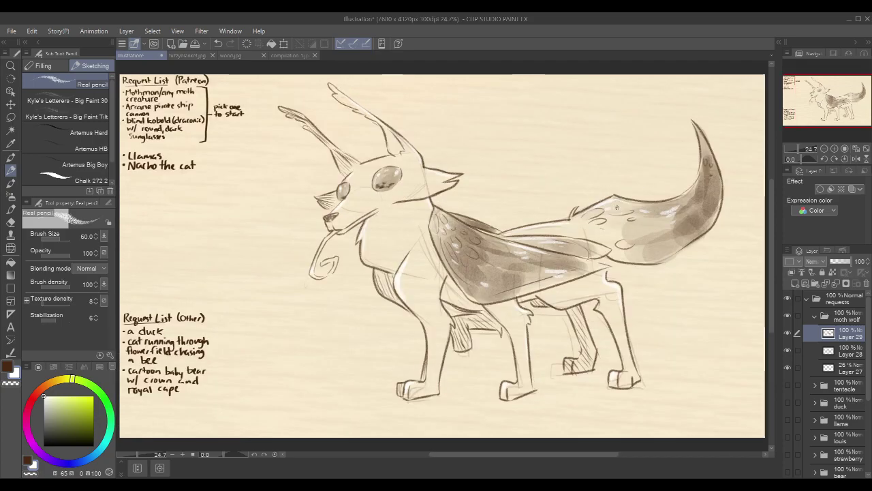
# Collapse and hide the moth wolf folder and create a folder named flower containing a new layer
pyautogui.click(815, 316)
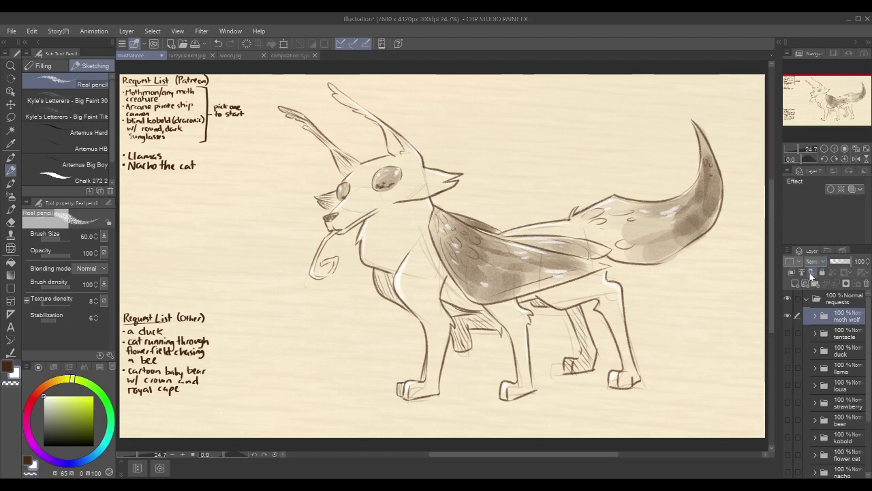
pyautogui.click(788, 315)
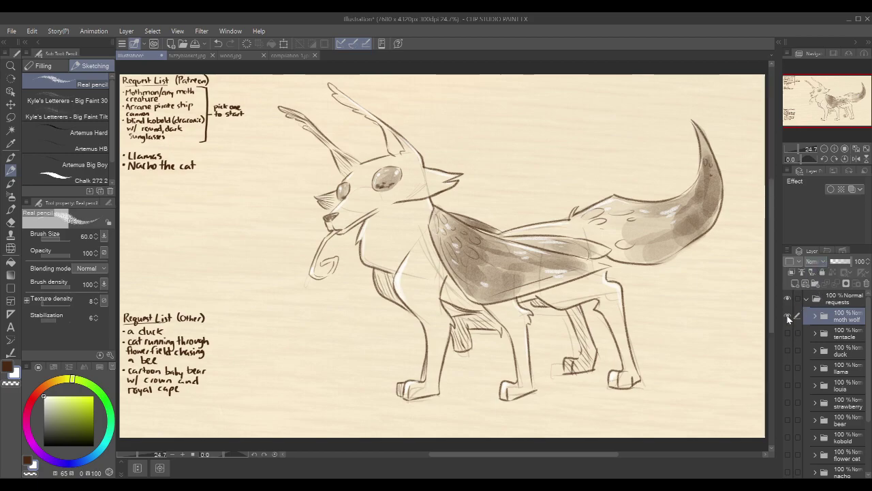
pyautogui.click(816, 283)
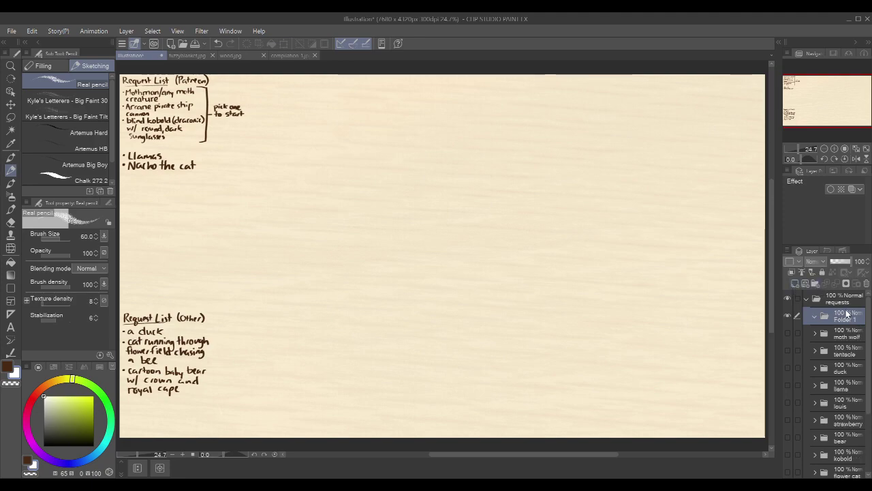
pyautogui.doubleClick(847, 316)
pyautogui.write('flower')
pyautogui.press('Return')
pyautogui.click(797, 283)
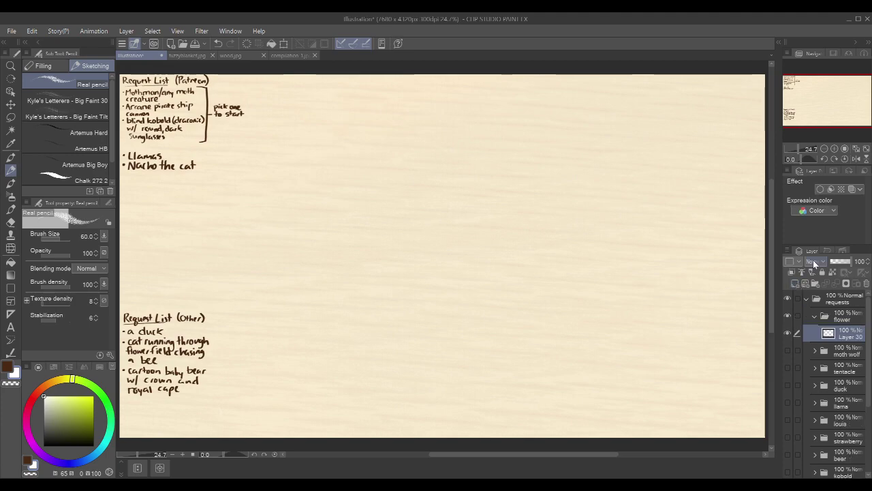
# Sketch a flower's two upper petals and its upright central stamens with the brown Real pencil at size 50
pyautogui.press('[')
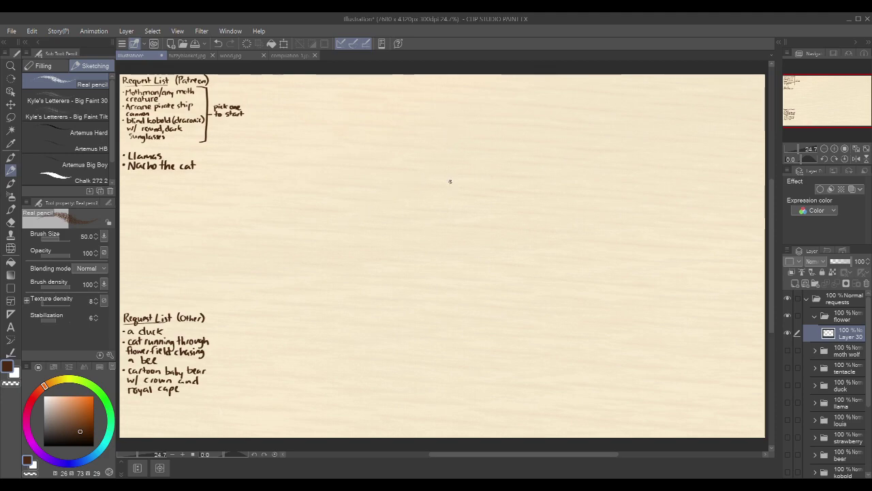
pyautogui.moveTo(449, 214)
pyautogui.mouseDown()
pyautogui.moveTo(474, 149)
pyautogui.moveTo(452, 183)
pyautogui.moveTo(462, 158)
pyautogui.moveTo(541, 124)
pyautogui.moveTo(476, 145)
pyautogui.moveTo(491, 137)
pyautogui.moveTo(643, 129)
pyautogui.moveTo(602, 140)
pyautogui.moveTo(666, 112)
pyautogui.mouseUp()
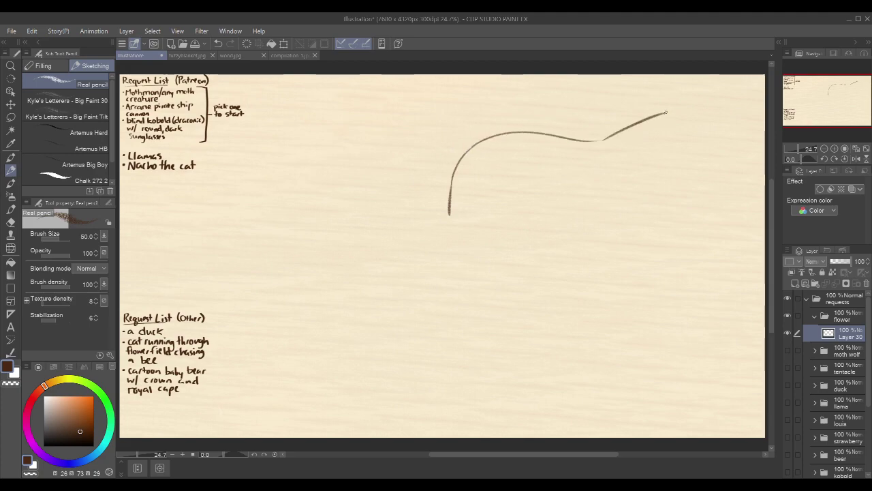
pyautogui.moveTo(462, 222); pyautogui.dragTo(543, 188)
pyautogui.moveTo(667, 116); pyautogui.dragTo(595, 158)
pyautogui.moveTo(446, 211)
pyautogui.mouseDown()
pyautogui.moveTo(442, 172)
pyautogui.moveTo(417, 145)
pyautogui.moveTo(312, 109)
pyautogui.moveTo(436, 230)
pyautogui.mouseUp()
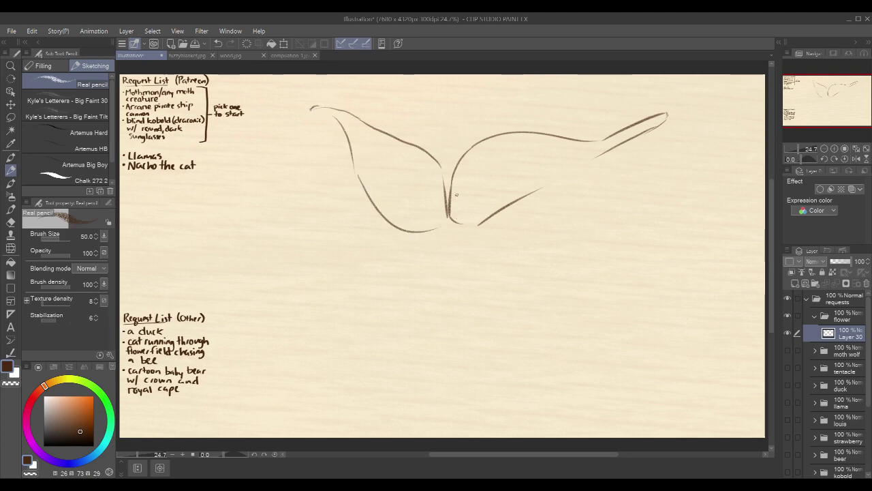
pyautogui.moveTo(458, 120); pyautogui.dragTo(447, 237)
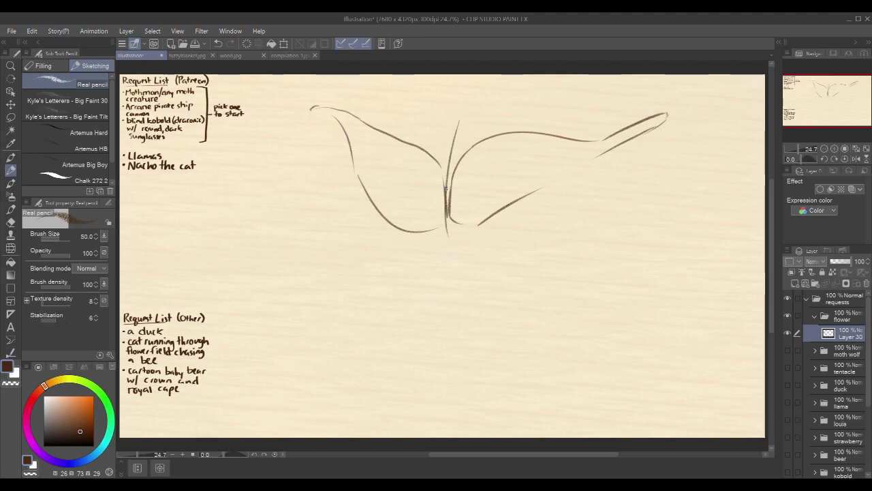
pyautogui.moveTo(439, 129); pyautogui.dragTo(448, 232)
pyautogui.moveTo(390, 225)
pyautogui.mouseDown()
pyautogui.moveTo(371, 219)
pyautogui.moveTo(335, 230)
pyautogui.moveTo(336, 213)
pyautogui.mouseUp()
pyautogui.hotkey('ctrl', 'z')
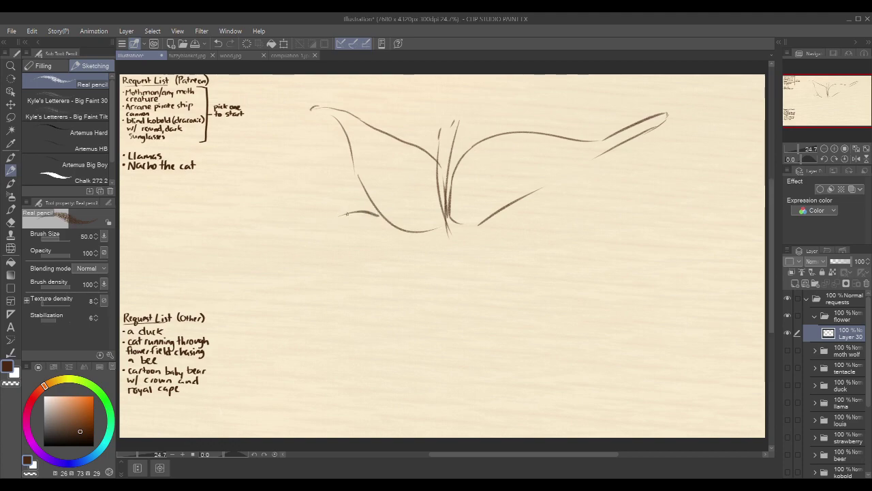
pyautogui.hotkey('ctrl', 'z')
# Outline the flower's right, lower and left petals around the centre, redoing the right petal's lower edge
pyautogui.moveTo(447, 223)
pyautogui.mouseDown()
pyautogui.moveTo(511, 199)
pyautogui.moveTo(627, 232)
pyautogui.mouseUp()
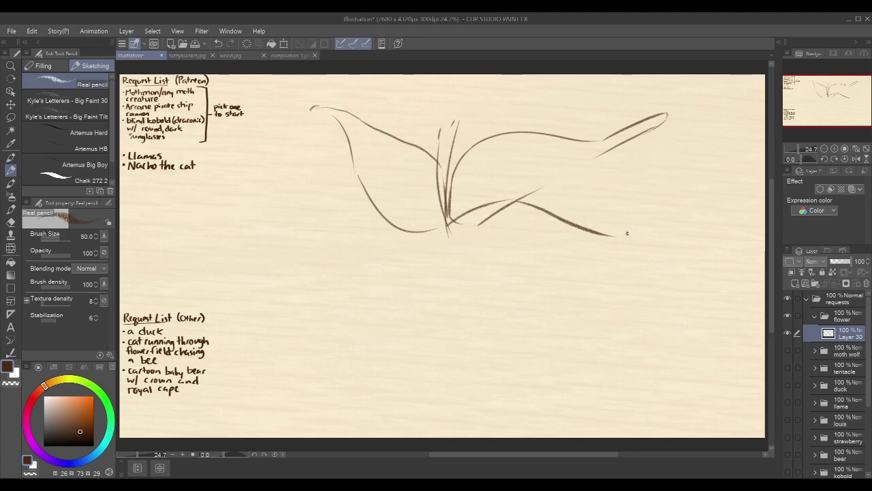
pyautogui.moveTo(445, 227); pyautogui.dragTo(468, 267)
pyautogui.hotkey('ctrl', 'z')
pyautogui.moveTo(446, 221)
pyautogui.mouseDown()
pyautogui.moveTo(467, 272)
pyautogui.moveTo(557, 243)
pyautogui.moveTo(628, 247)
pyautogui.mouseUp()
pyautogui.moveTo(433, 230)
pyautogui.mouseDown()
pyautogui.moveTo(424, 348)
pyautogui.moveTo(429, 373)
pyautogui.moveTo(446, 386)
pyautogui.mouseUp()
pyautogui.moveTo(466, 271)
pyautogui.mouseDown()
pyautogui.moveTo(442, 356)
pyautogui.moveTo(444, 386)
pyautogui.mouseUp()
pyautogui.moveTo(387, 222)
pyautogui.mouseDown()
pyautogui.moveTo(325, 249)
pyautogui.moveTo(334, 234)
pyautogui.moveTo(299, 276)
pyautogui.moveTo(402, 259)
pyautogui.mouseUp()
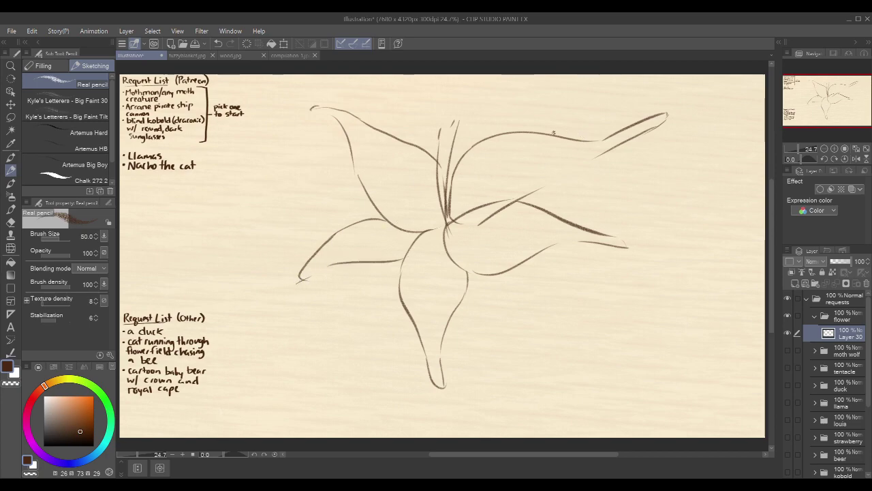
# Draw two stamens leaning over the upper-left petal and erase the line crossing the right petal with transparent colour
pyautogui.moveTo(409, 178)
pyautogui.mouseDown()
pyautogui.moveTo(444, 226)
pyautogui.moveTo(404, 169)
pyautogui.mouseUp()
pyautogui.moveTo(407, 210)
pyautogui.mouseDown()
pyautogui.moveTo(439, 229)
pyautogui.moveTo(409, 213)
pyautogui.mouseUp()
pyautogui.press('c')
pyautogui.moveTo(479, 225); pyautogui.dragTo(510, 204)
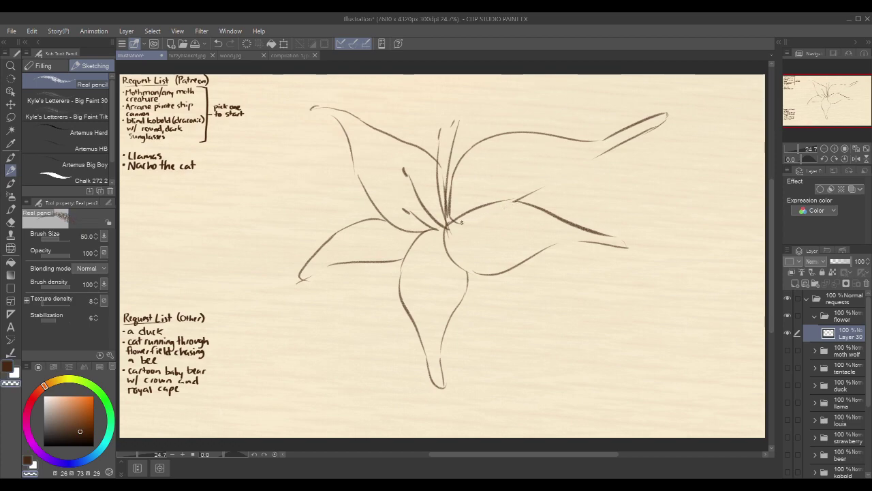
pyautogui.press('c')
# Sketch a long folded petal behind the left and lower petals, pointing down to the left
pyautogui.moveTo(495, 200); pyautogui.dragTo(489, 189)
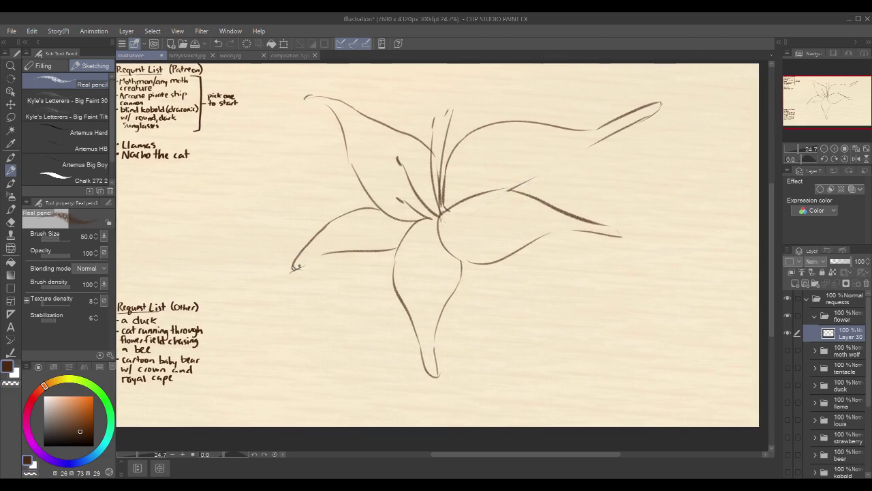
pyautogui.moveTo(360, 252)
pyautogui.mouseDown()
pyautogui.moveTo(280, 384)
pyautogui.moveTo(328, 357)
pyautogui.moveTo(392, 294)
pyautogui.mouseUp()
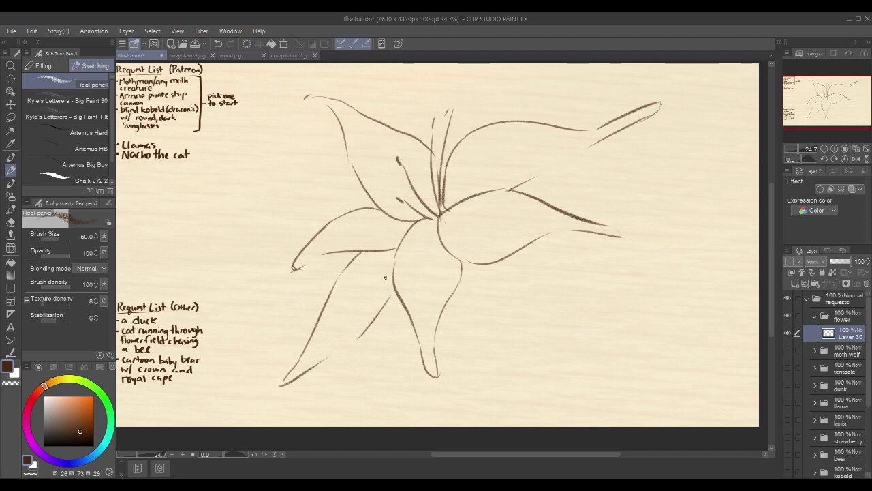
pyautogui.moveTo(308, 361)
pyautogui.mouseDown()
pyautogui.moveTo(395, 243)
pyautogui.moveTo(355, 301)
pyautogui.mouseUp()
# Create a new layer above the line work and shade the flower's centre with the Walter Wet (No Border) 2 brush at size 500
pyautogui.moveTo(641, 202); pyautogui.dragTo(601, 212)
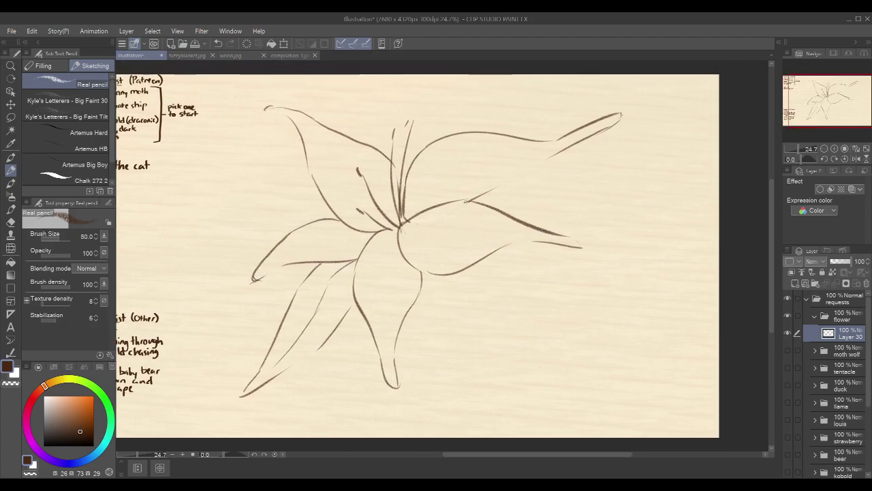
pyautogui.click(794, 284)
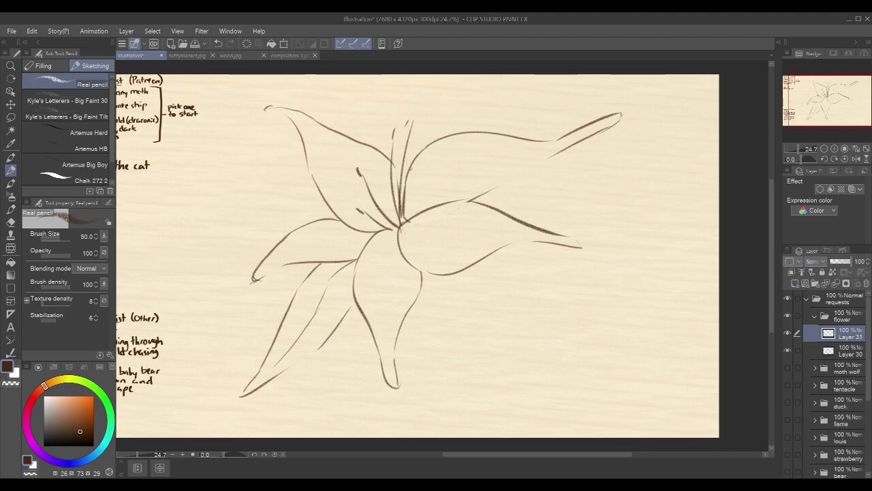
pyautogui.press('b')
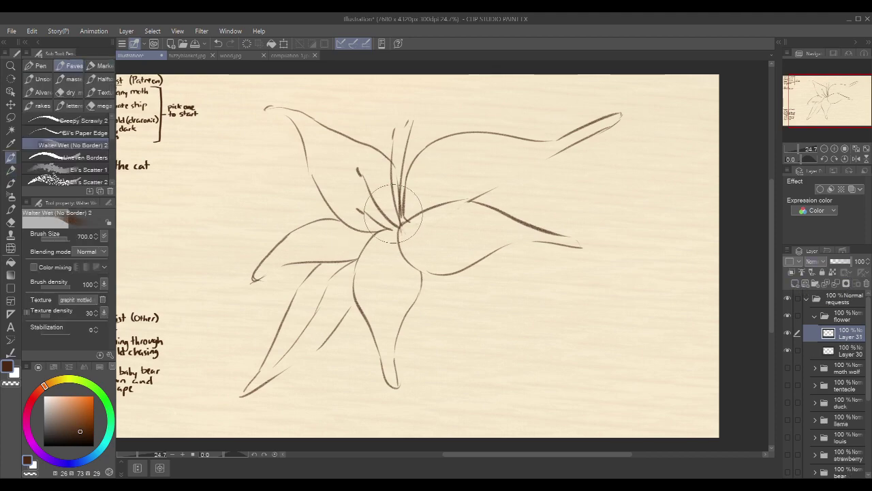
pyautogui.press('[')
pyautogui.moveTo(411, 224)
pyautogui.mouseDown()
pyautogui.moveTo(371, 249)
pyautogui.moveTo(389, 205)
pyautogui.moveTo(404, 203)
pyautogui.moveTo(373, 225)
pyautogui.moveTo(354, 218)
pyautogui.moveTo(387, 180)
pyautogui.moveTo(351, 206)
pyautogui.moveTo(376, 168)
pyautogui.moveTo(342, 232)
pyautogui.moveTo(361, 225)
pyautogui.moveTo(362, 245)
pyautogui.moveTo(334, 239)
pyautogui.moveTo(398, 237)
pyautogui.moveTo(390, 265)
pyautogui.moveTo(369, 263)
pyautogui.moveTo(388, 259)
pyautogui.moveTo(407, 274)
pyautogui.moveTo(423, 219)
pyautogui.moveTo(430, 249)
pyautogui.moveTo(414, 246)
pyautogui.moveTo(436, 217)
pyautogui.moveTo(450, 266)
pyautogui.mouseUp()
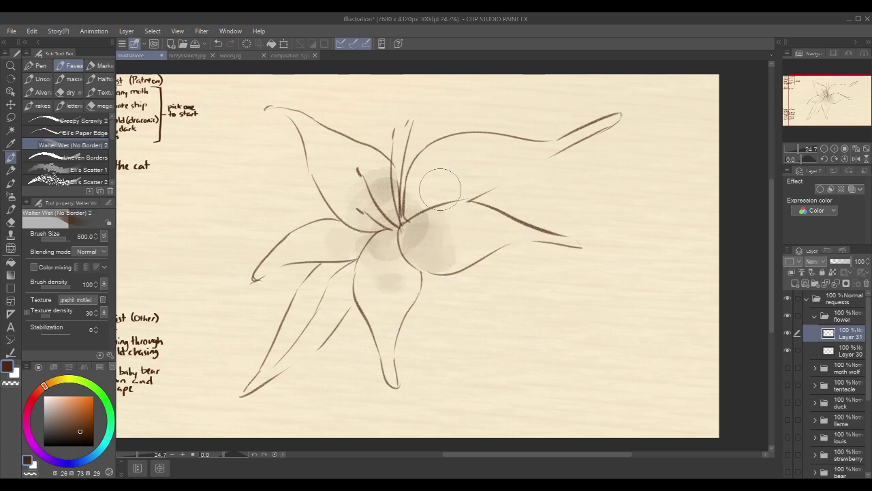
pyautogui.moveTo(420, 182)
pyautogui.mouseDown()
pyautogui.moveTo(388, 232)
pyautogui.moveTo(383, 201)
pyautogui.moveTo(397, 206)
pyautogui.moveTo(369, 230)
pyautogui.moveTo(373, 205)
pyautogui.moveTo(403, 225)
pyautogui.moveTo(374, 232)
pyautogui.moveTo(394, 234)
pyautogui.moveTo(389, 252)
pyautogui.moveTo(371, 249)
pyautogui.moveTo(412, 246)
pyautogui.moveTo(420, 221)
pyautogui.mouseUp()
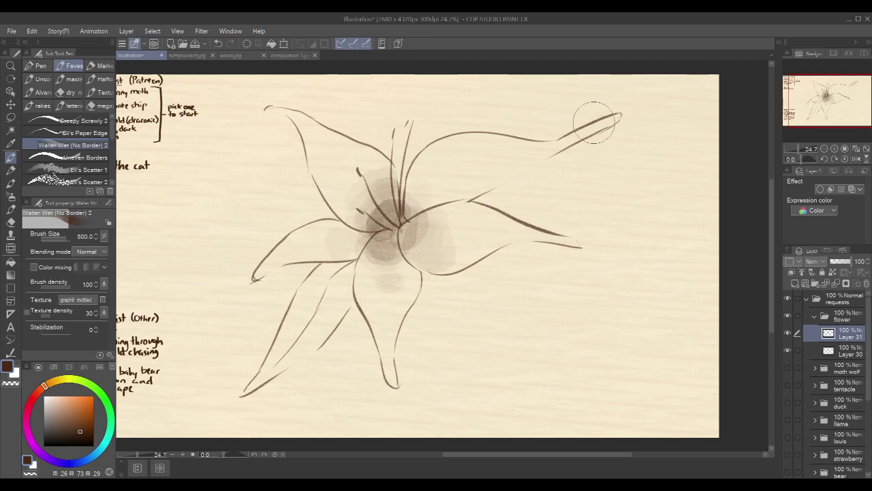
# Shade the petals' outer parts and tips with smaller wash strokes up to size 400, and switch the paint colour to white
pyautogui.press('[')
pyautogui.press('[')
pyautogui.press('[')
pyautogui.moveTo(481, 186)
pyautogui.mouseDown()
pyautogui.moveTo(605, 123)
pyautogui.moveTo(488, 180)
pyautogui.moveTo(587, 136)
pyautogui.moveTo(480, 170)
pyautogui.moveTo(519, 149)
pyautogui.mouseUp()
pyautogui.moveTo(289, 112); pyautogui.dragTo(320, 183)
pyautogui.press(']')
pyautogui.press(']')
pyautogui.moveTo(306, 125)
pyautogui.mouseDown()
pyautogui.moveTo(317, 156)
pyautogui.moveTo(329, 154)
pyautogui.mouseUp()
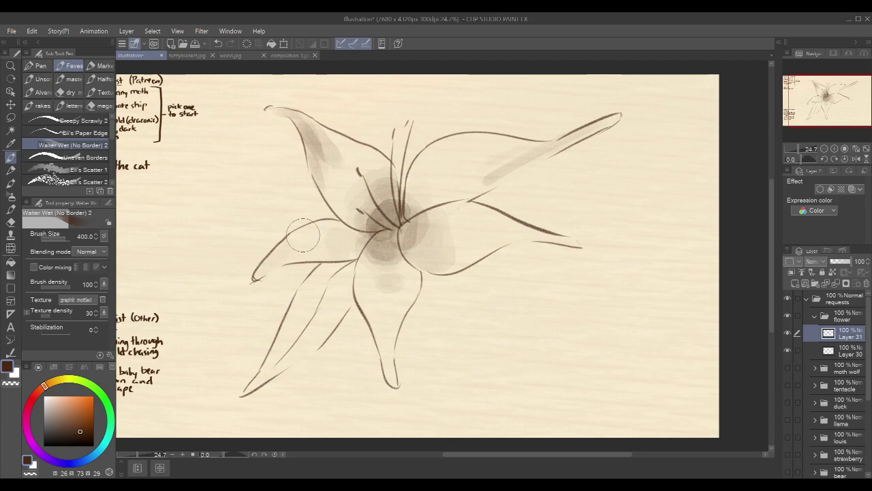
pyautogui.moveTo(387, 315); pyautogui.dragTo(391, 374)
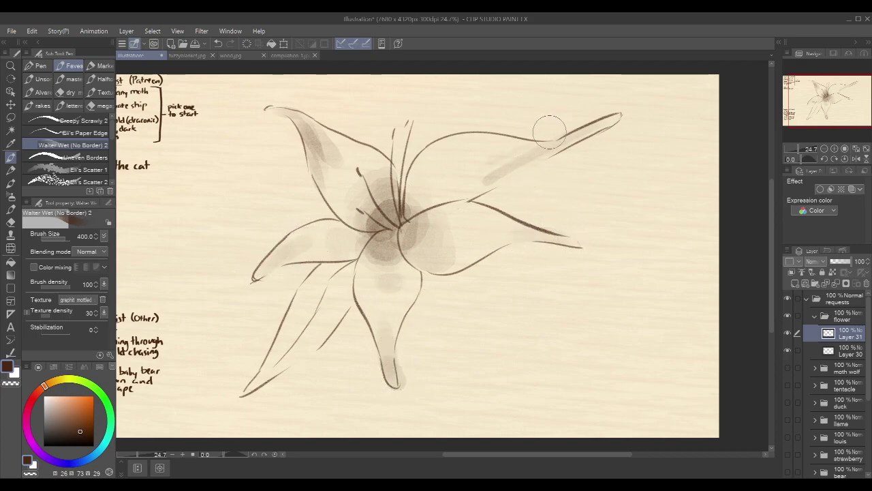
pyautogui.press('x')
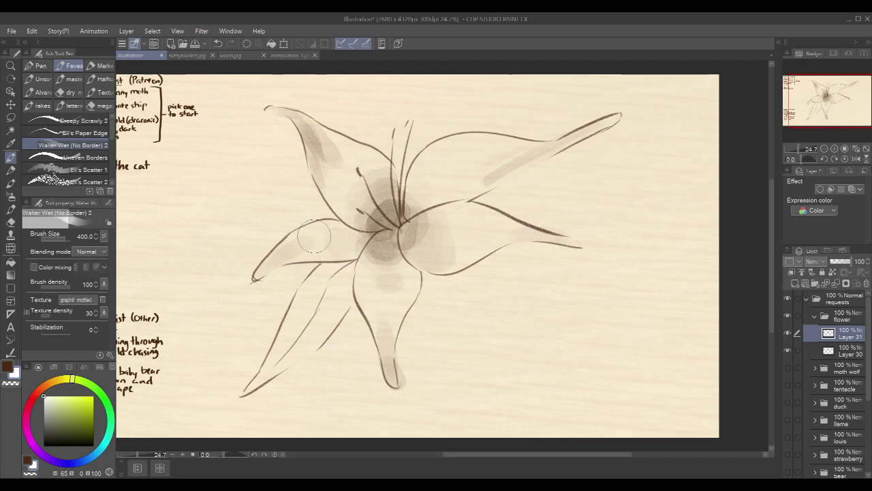
# Draw white highlight lines along the edges of the lower, upper-right, right and upper-left petals with the Real pencil at size 50
pyautogui.press('p')
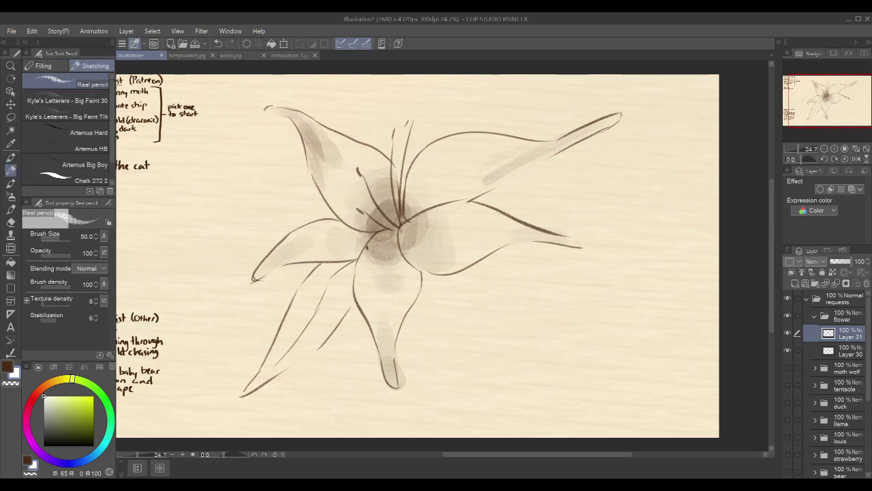
pyautogui.moveTo(360, 283); pyautogui.dragTo(358, 306)
pyautogui.moveTo(471, 134); pyautogui.dragTo(413, 168)
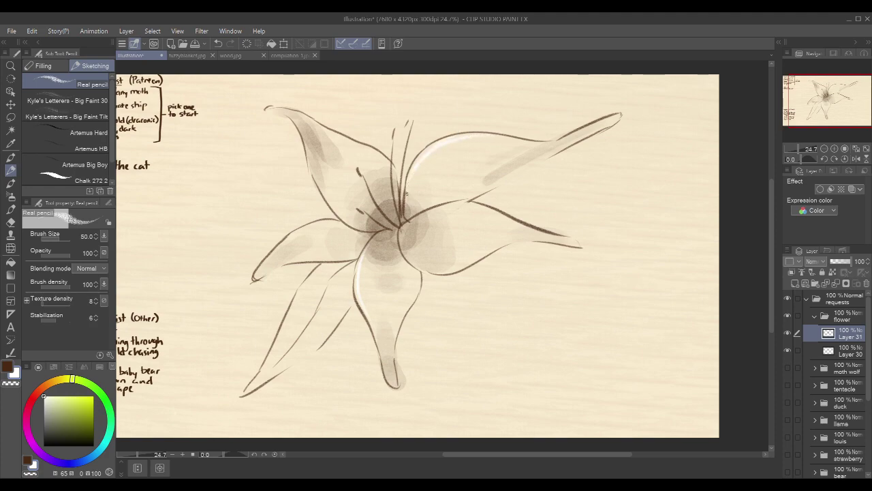
pyautogui.moveTo(454, 208); pyautogui.dragTo(508, 220)
pyautogui.moveTo(335, 133); pyautogui.dragTo(390, 166)
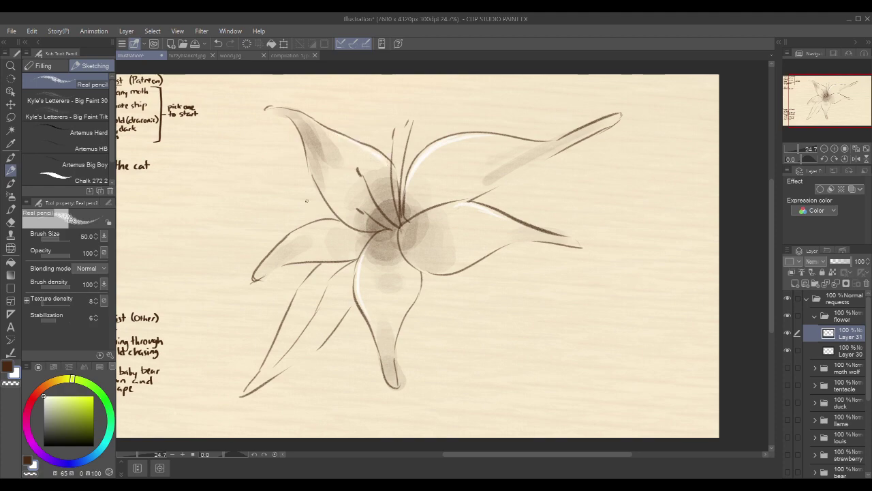
# Highlight the left petal's upper edge in white and add small white glints inside the upper-left, left, lower and upper-right petals
pyautogui.moveTo(297, 233); pyautogui.dragTo(332, 231)
pyautogui.moveTo(369, 156); pyautogui.dragTo(379, 165)
pyautogui.click(332, 234)
pyautogui.moveTo(364, 274); pyautogui.dragTo(366, 291)
pyautogui.moveTo(452, 145)
pyautogui.mouseDown()
pyautogui.moveTo(433, 156)
pyautogui.moveTo(454, 145)
pyautogui.mouseUp()
# Hatch the long folded lower-left petal with dark brown pencil lines and add white highlight strokes over its middle
pyautogui.press('x')
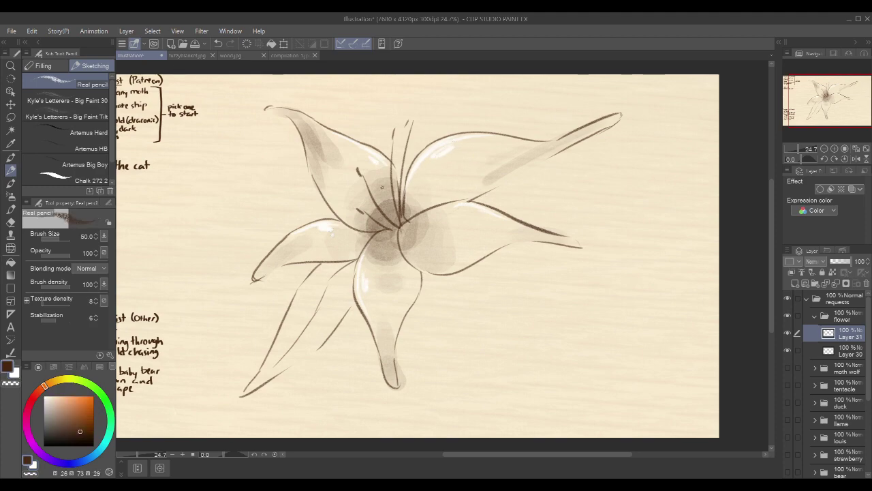
pyautogui.moveTo(295, 300)
pyautogui.mouseDown()
pyautogui.moveTo(320, 266)
pyautogui.moveTo(295, 299)
pyautogui.moveTo(329, 264)
pyautogui.moveTo(304, 292)
pyautogui.moveTo(357, 260)
pyautogui.mouseUp()
pyautogui.moveTo(326, 310); pyautogui.dragTo(350, 277)
pyautogui.moveTo(342, 312); pyautogui.dragTo(352, 290)
pyautogui.moveTo(268, 356)
pyautogui.mouseDown()
pyautogui.moveTo(295, 319)
pyautogui.moveTo(304, 316)
pyautogui.moveTo(295, 334)
pyautogui.moveTo(319, 325)
pyautogui.mouseUp()
pyautogui.moveTo(304, 349)
pyautogui.mouseDown()
pyautogui.moveTo(326, 324)
pyautogui.moveTo(325, 333)
pyautogui.mouseUp()
pyautogui.moveTo(251, 387)
pyautogui.mouseDown()
pyautogui.moveTo(276, 359)
pyautogui.moveTo(282, 366)
pyautogui.mouseUp()
pyautogui.press('x')
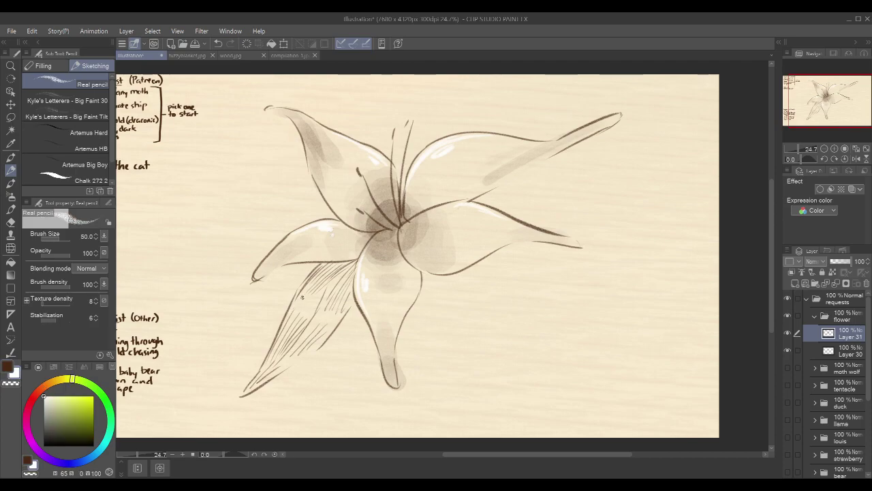
pyautogui.moveTo(317, 302); pyautogui.dragTo(305, 323)
# Draw small oval speckles in dark brown on the petals, around the flower's centre and toward the tips
pyautogui.press('x')
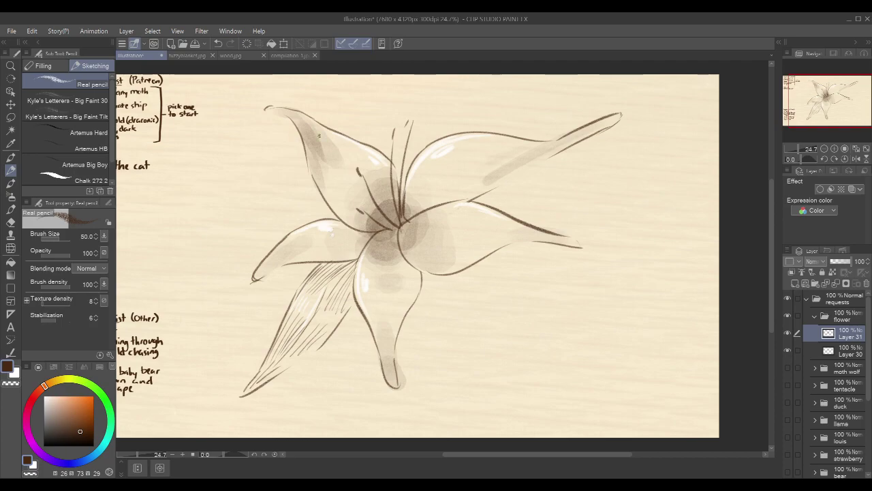
pyautogui.moveTo(321, 134)
pyautogui.mouseDown()
pyautogui.moveTo(336, 188)
pyautogui.moveTo(347, 183)
pyautogui.mouseUp()
pyautogui.moveTo(420, 176); pyautogui.dragTo(431, 166)
pyautogui.moveTo(411, 208); pyautogui.dragTo(423, 197)
pyautogui.moveTo(410, 248)
pyautogui.mouseDown()
pyautogui.moveTo(424, 260)
pyautogui.moveTo(411, 248)
pyautogui.moveTo(426, 246)
pyautogui.mouseUp()
pyautogui.moveTo(481, 237); pyautogui.dragTo(489, 236)
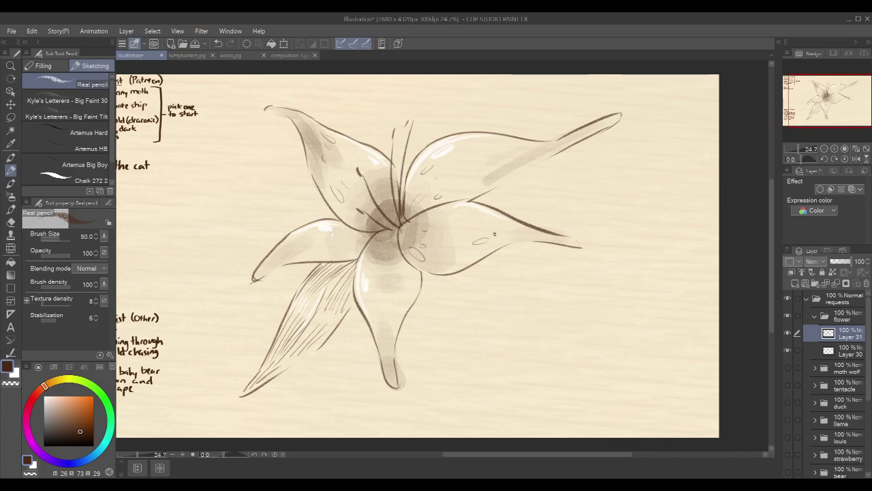
pyautogui.moveTo(375, 245)
pyautogui.mouseDown()
pyautogui.moveTo(372, 255)
pyautogui.moveTo(400, 258)
pyautogui.mouseUp()
pyautogui.moveTo(269, 255)
pyautogui.mouseDown()
pyautogui.moveTo(262, 269)
pyautogui.moveTo(290, 257)
pyautogui.moveTo(291, 243)
pyautogui.mouseUp()
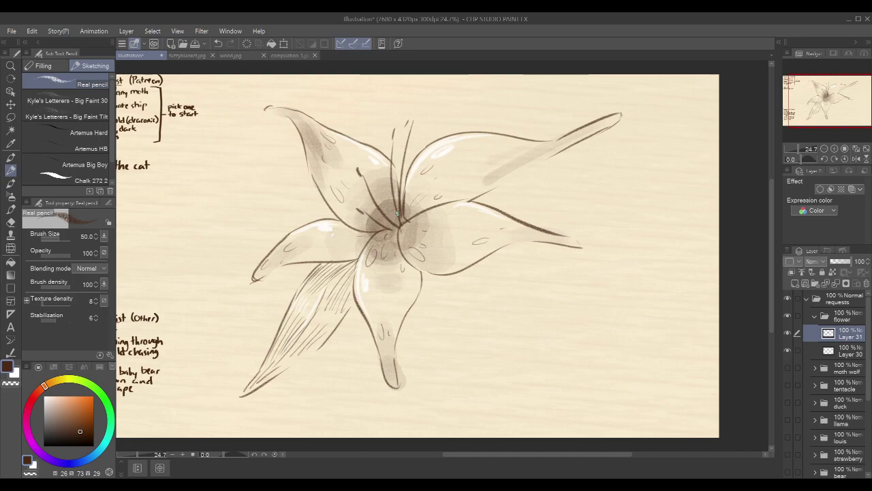
# Collapse and hide the flower folder, and show the nacho folder to review the drawing of the cat in a box
pyautogui.click(815, 318)
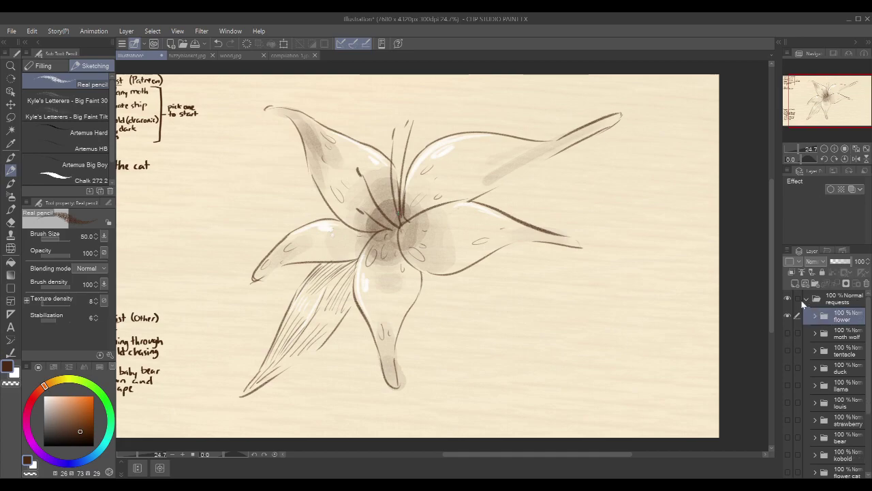
pyautogui.click(793, 316)
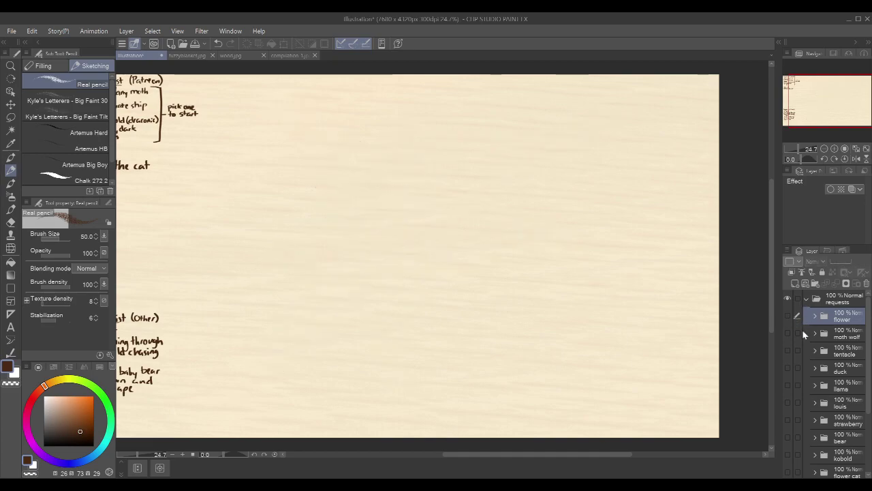
pyautogui.scroll(-1, 825, 368)
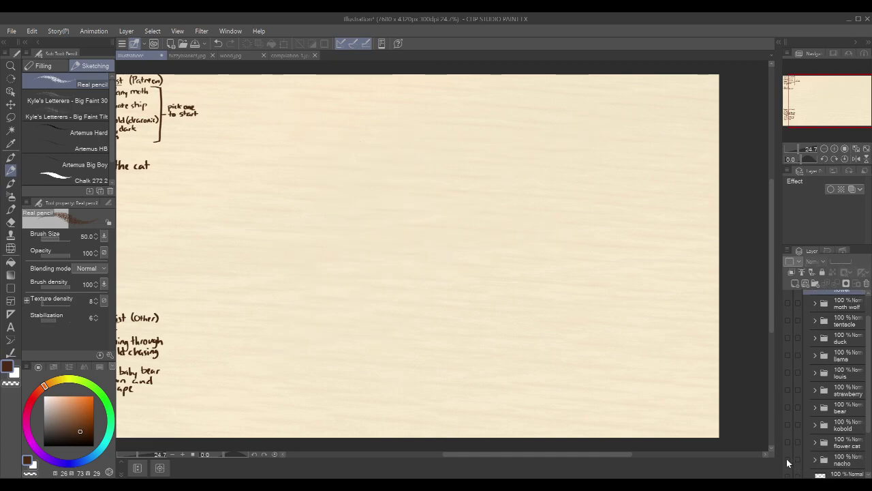
pyautogui.click(788, 460)
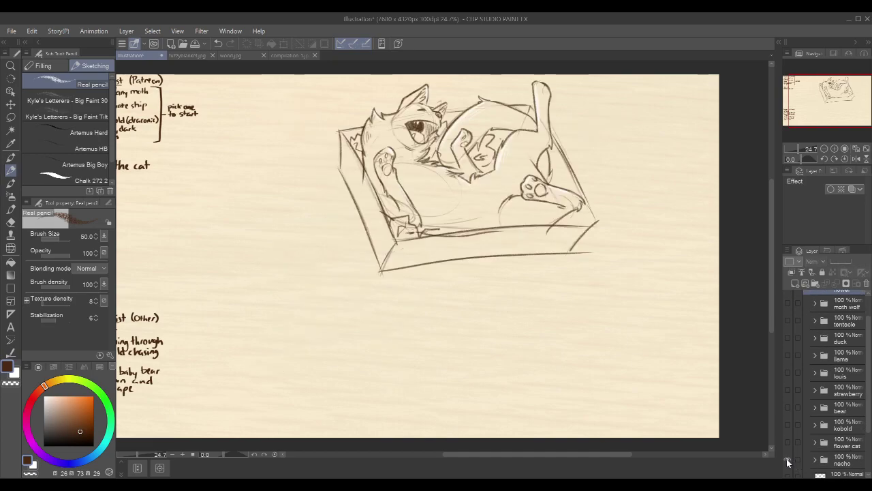
pyautogui.keyDown('ctrl'); pyautogui.click(520, 153); pyautogui.keyUp('ctrl')
pyautogui.moveTo(588, 147); pyautogui.dragTo(582, 198)
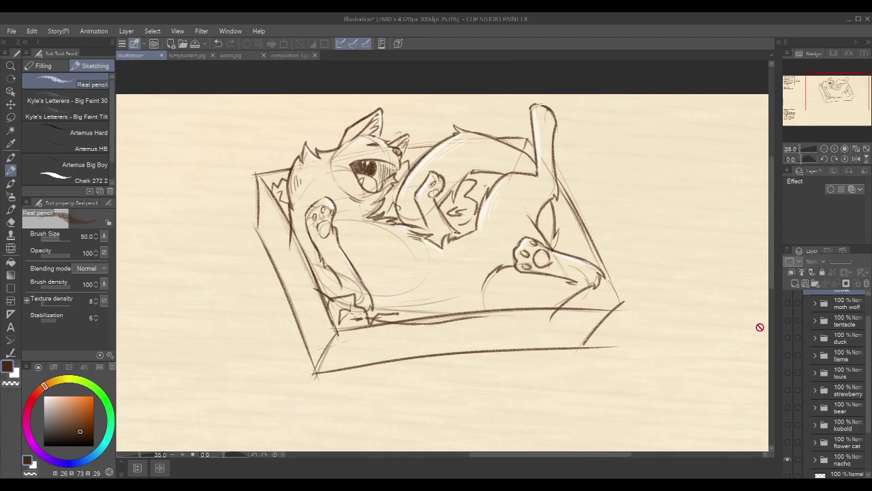
# Hide the nacho folder and review the flower cat and kobold drawings, showing one folder at a time
pyautogui.click(787, 460)
pyautogui.click(787, 442)
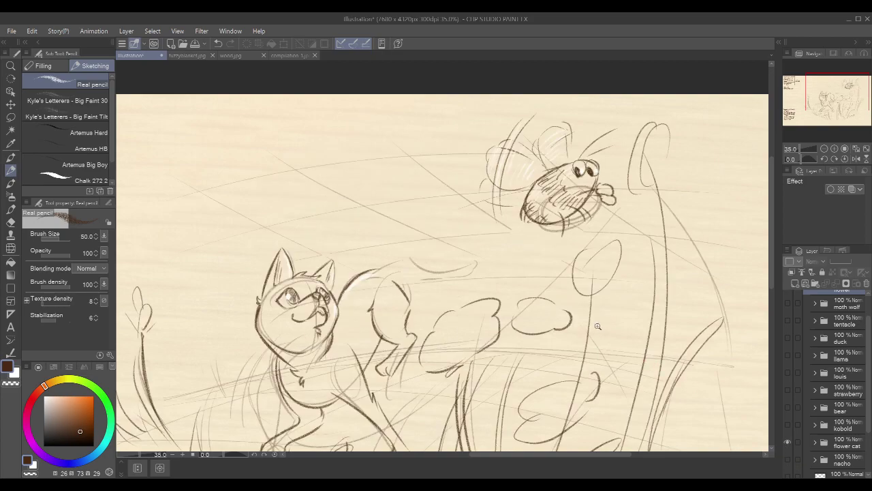
pyautogui.scroll(-1, 591, 331)
pyautogui.moveTo(591, 330); pyautogui.dragTo(590, 275)
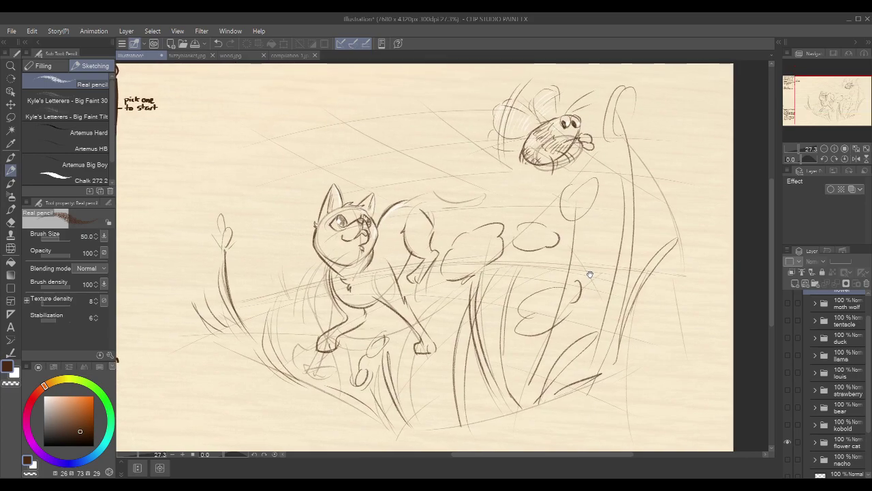
pyautogui.click(787, 441)
pyautogui.click(788, 424)
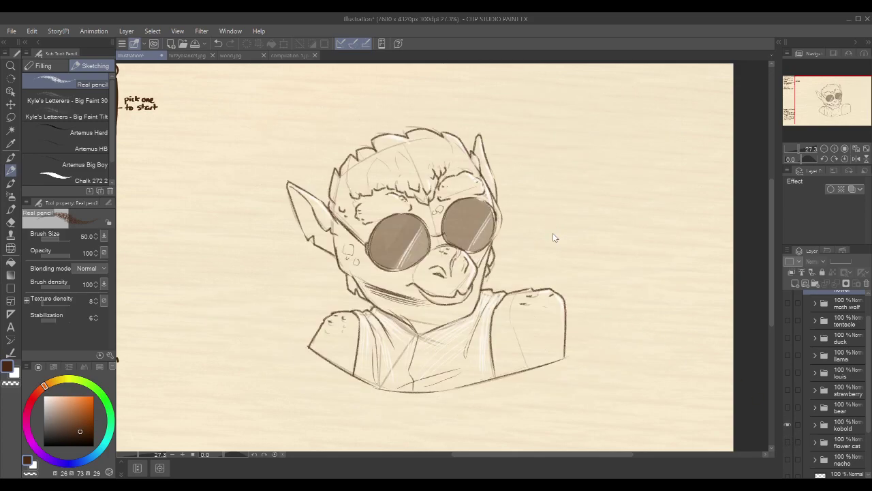
pyautogui.scroll(3, 553, 232)
pyautogui.moveTo(664, 275); pyautogui.dragTo(670, 272)
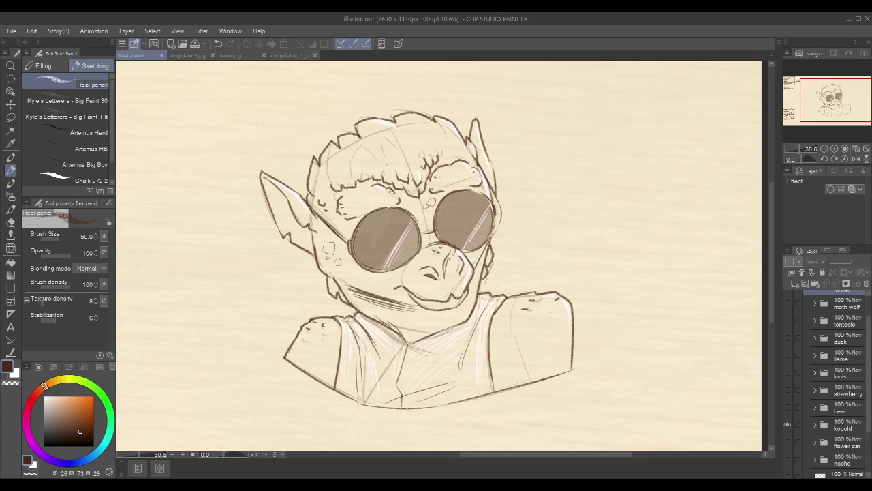
# Hide the kobold folder and review the bear and strawberry drawings, showing one folder at a time
pyautogui.click(788, 424)
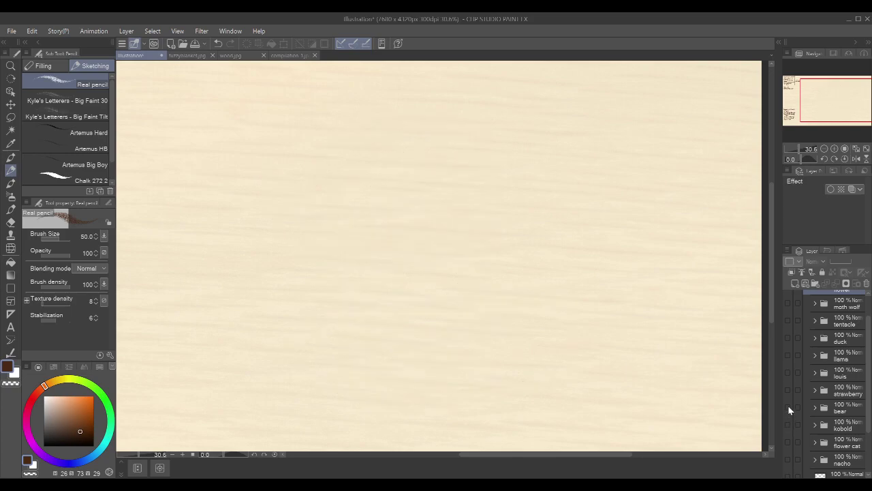
pyautogui.click(788, 407)
pyautogui.moveTo(514, 158); pyautogui.dragTo(547, 171)
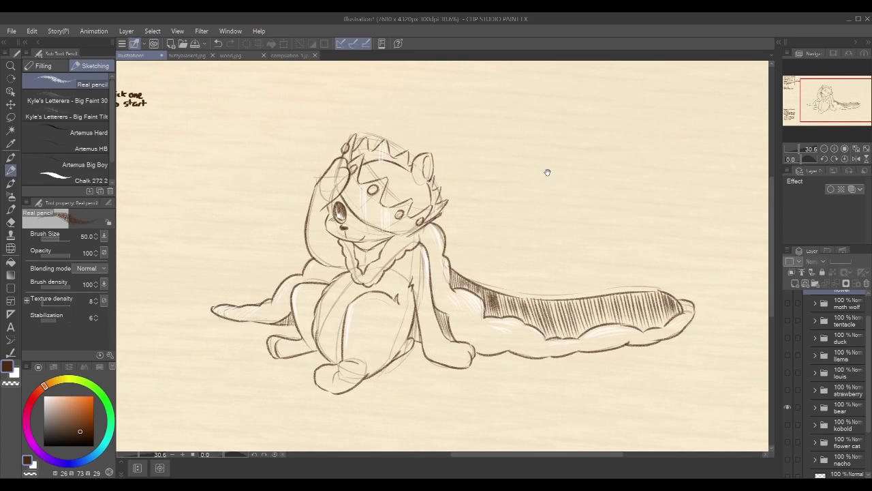
pyautogui.click(788, 409)
pyautogui.click(788, 391)
pyautogui.scroll(-1, 684, 300)
pyautogui.moveTo(684, 301)
pyautogui.mouseDown()
pyautogui.moveTo(686, 308)
pyautogui.moveTo(674, 306)
pyautogui.mouseUp()
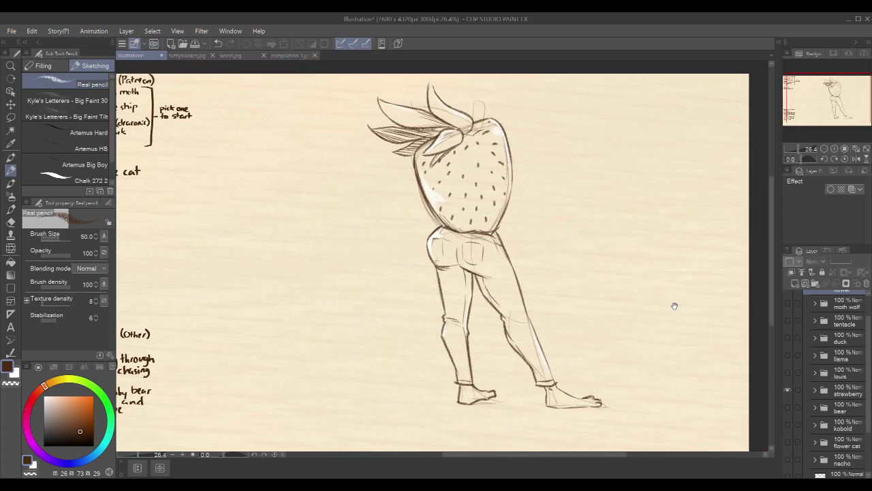
# Hide the strawberry folder and review the louis and llama drawings, showing one folder at a time
pyautogui.click(788, 390)
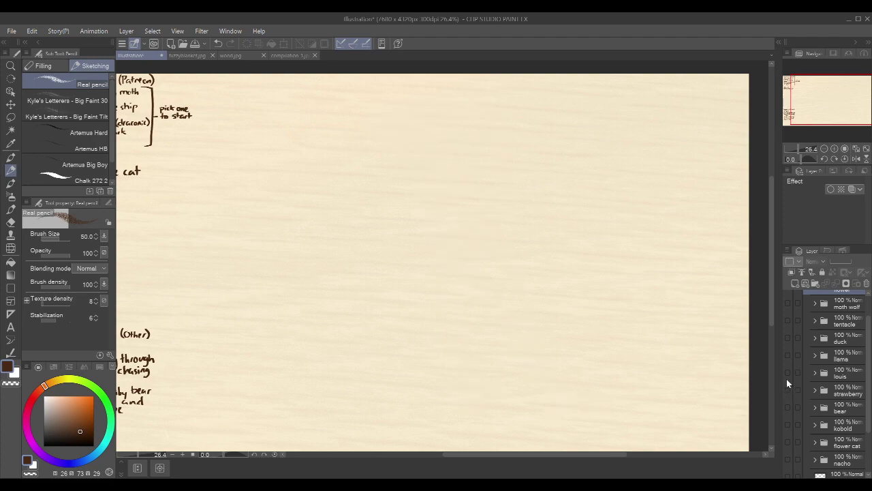
pyautogui.click(787, 374)
pyautogui.moveTo(655, 190); pyautogui.dragTo(698, 206)
pyautogui.scroll(2, 624, 194)
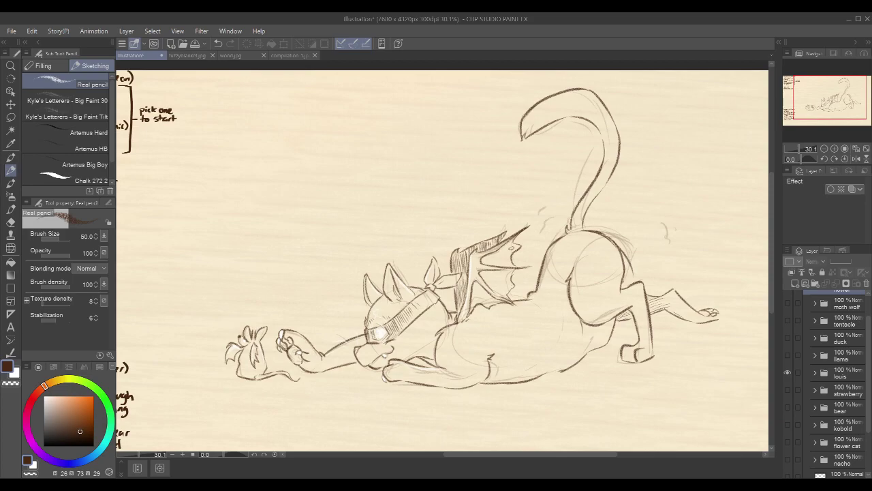
pyautogui.scroll(-2, 689, 211)
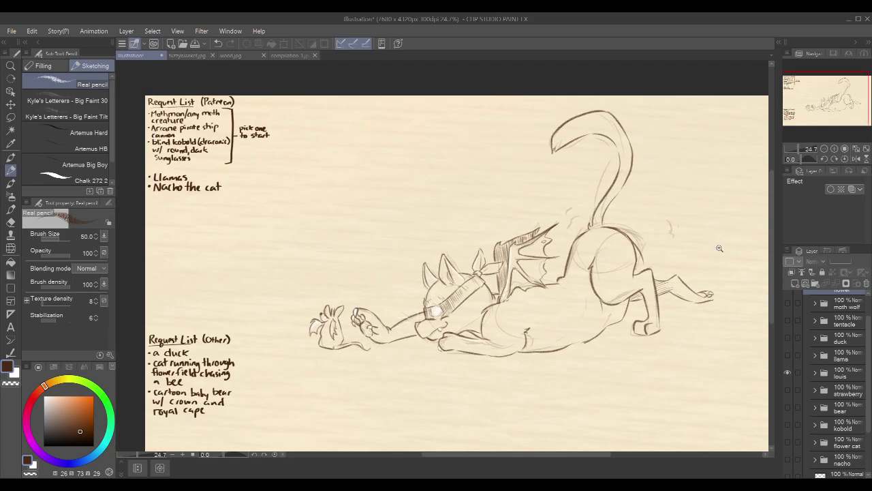
pyautogui.click(787, 372)
pyautogui.click(788, 355)
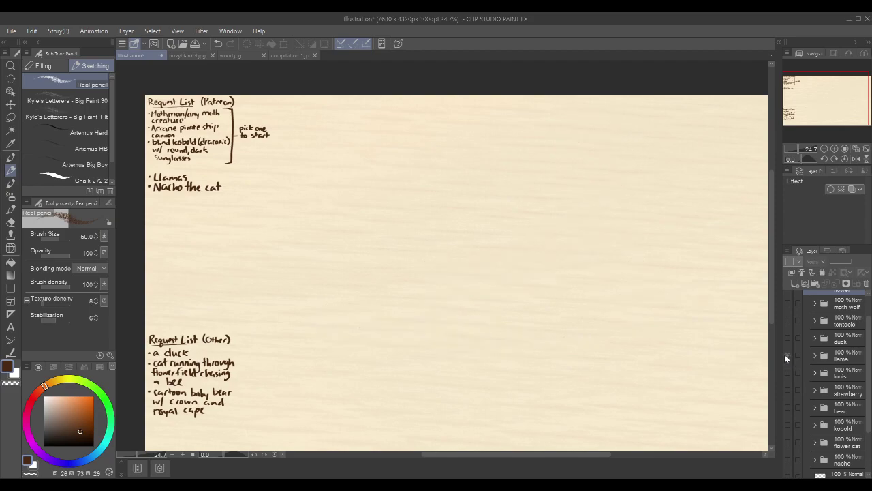
pyautogui.moveTo(686, 290); pyautogui.dragTo(653, 268)
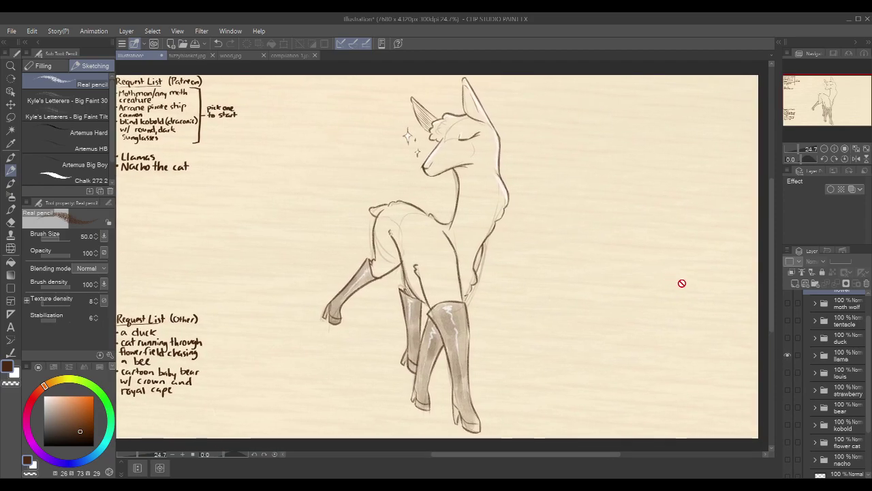
# Hide the llama folder and review the duck and tentacle drawings, showing one folder at a time
pyautogui.click(788, 355)
pyautogui.click(787, 338)
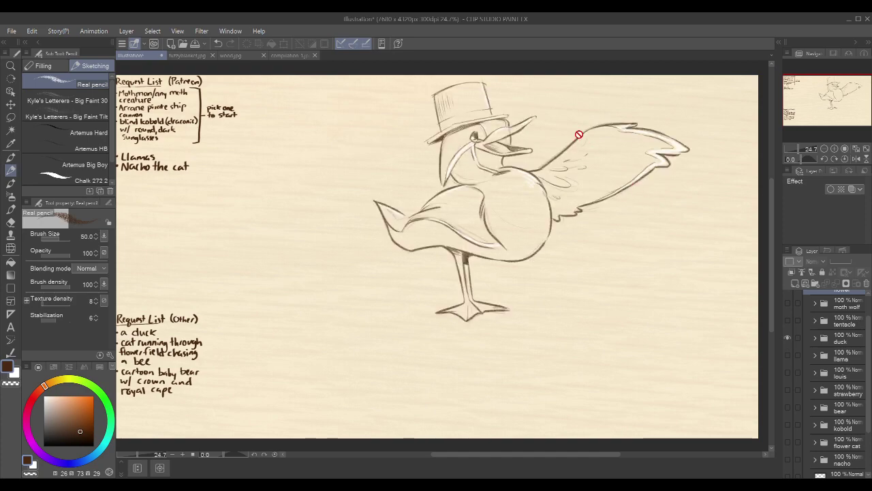
pyautogui.scroll(1, 583, 130)
pyautogui.moveTo(689, 153); pyautogui.dragTo(676, 169)
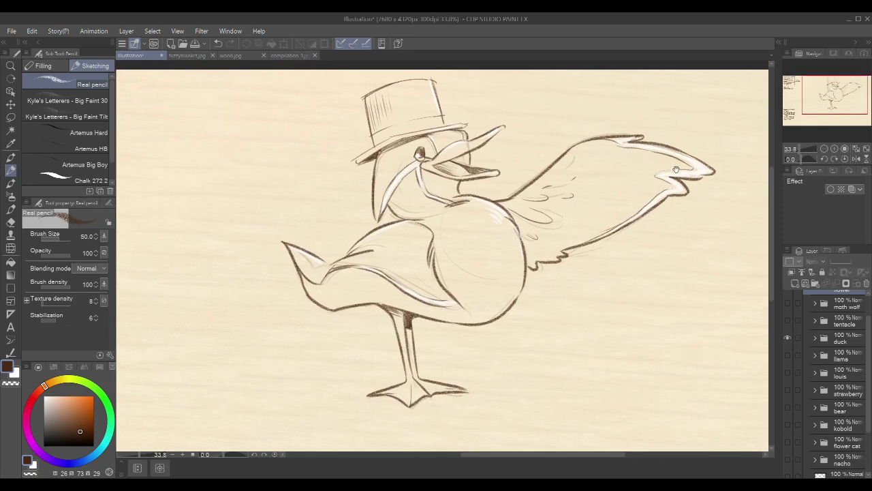
pyautogui.click(787, 338)
pyautogui.click(787, 320)
pyautogui.scroll(-2, 637, 259)
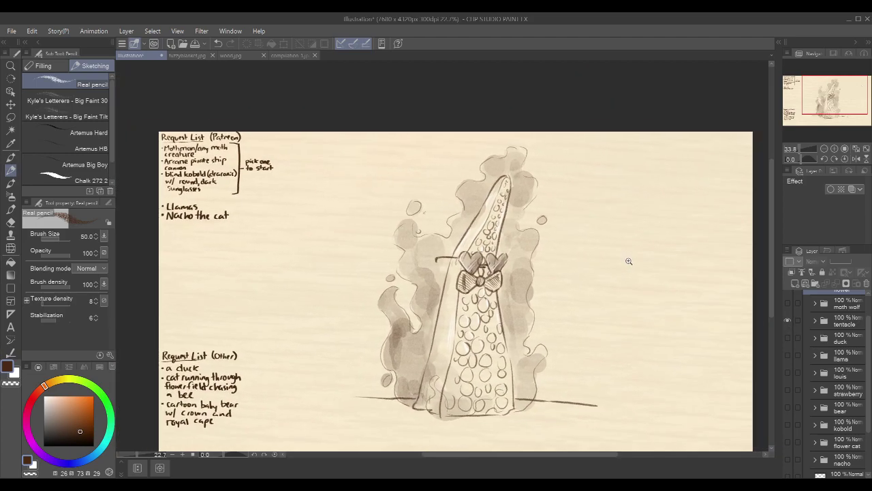
pyautogui.moveTo(661, 286); pyautogui.dragTo(631, 271)
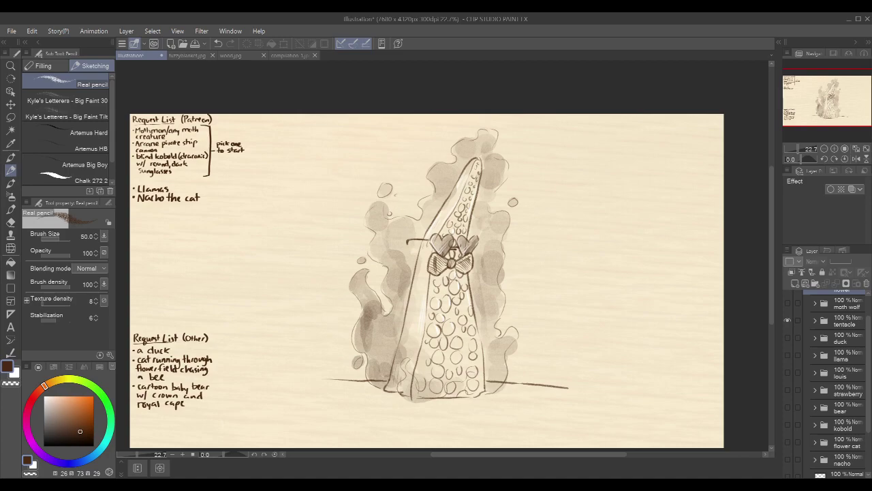
pyautogui.scroll(2, 802, 325)
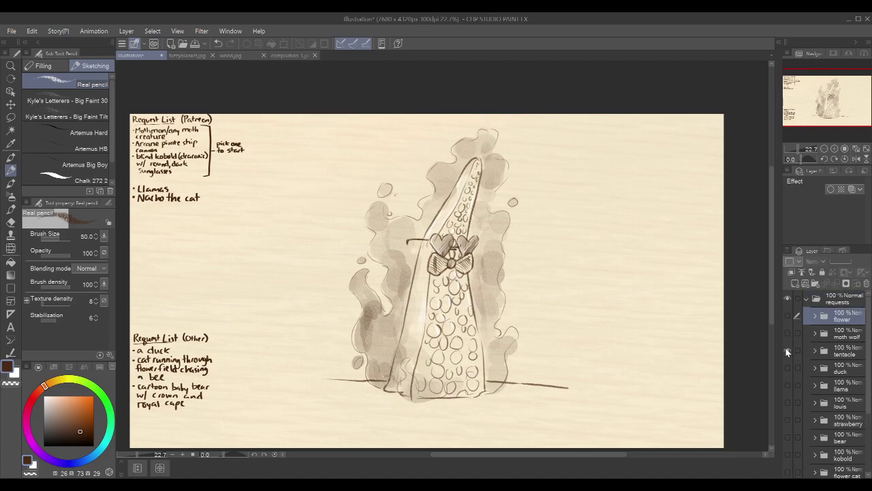
# Hide the tentacle folder, review the moth wolf drawing, and switch the visible folder back to flower
pyautogui.click(785, 347)
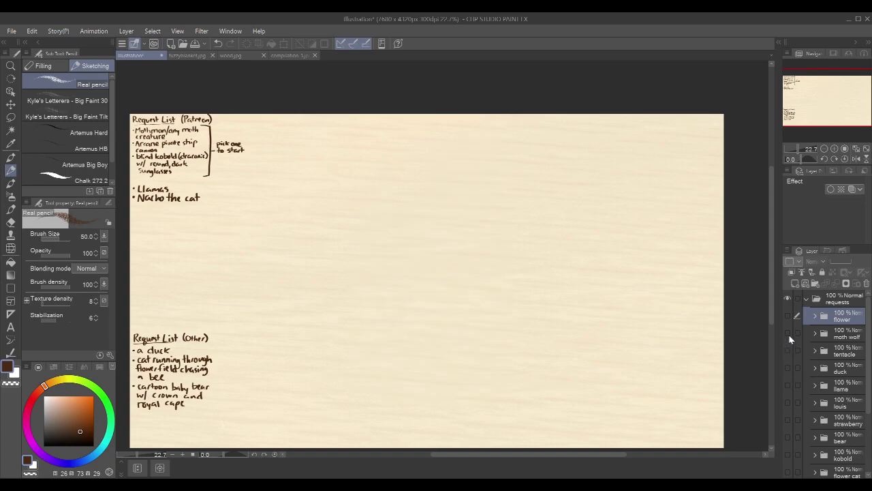
pyautogui.click(788, 333)
pyautogui.scroll(1, 694, 330)
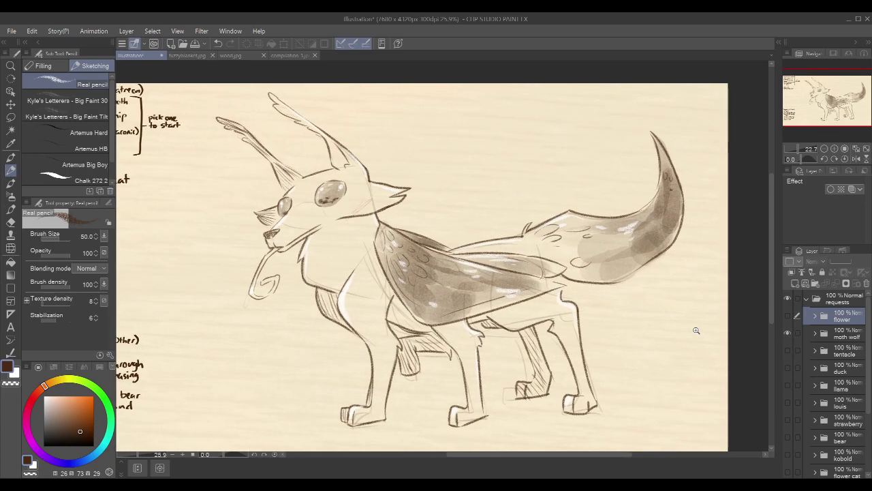
pyautogui.moveTo(703, 329); pyautogui.dragTo(731, 315)
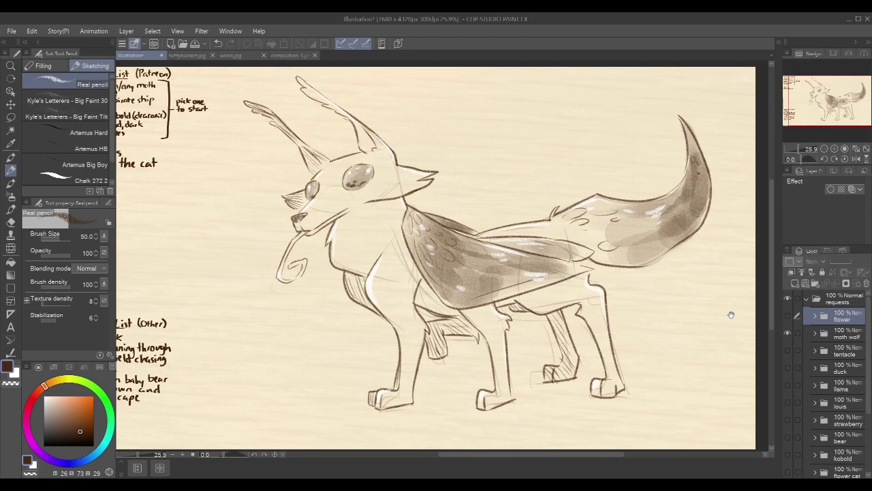
pyautogui.click(788, 334)
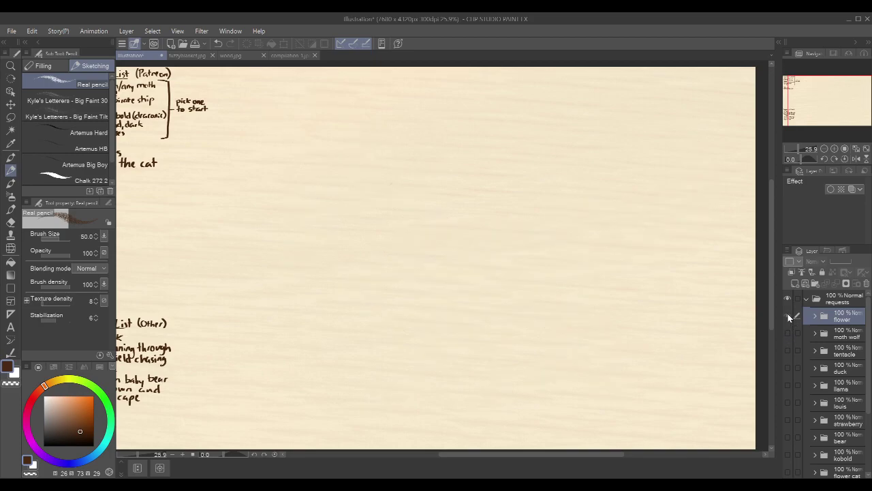
pyautogui.click(788, 315)
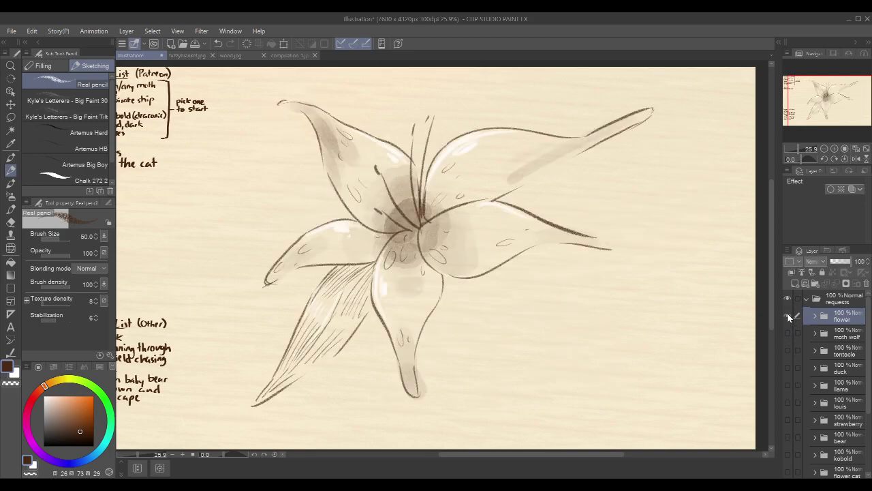